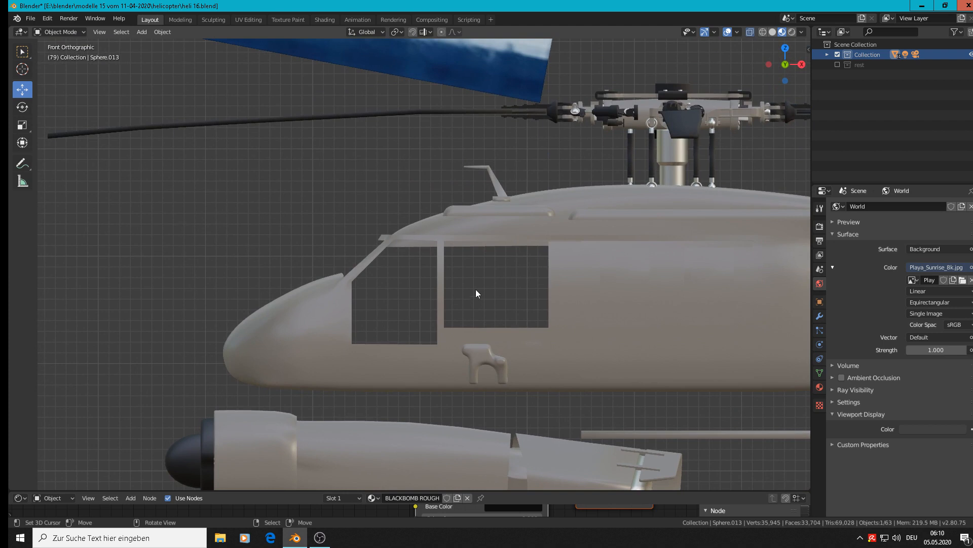
- Straighten the fuselage mesh along the cockpit side window's top edge by adjusting its front vertices vertically, including a 0.00133 m downward move
{"action": "left_click", "coordinate": [495, 327]}
{"action": "key", "text": "Tab"}
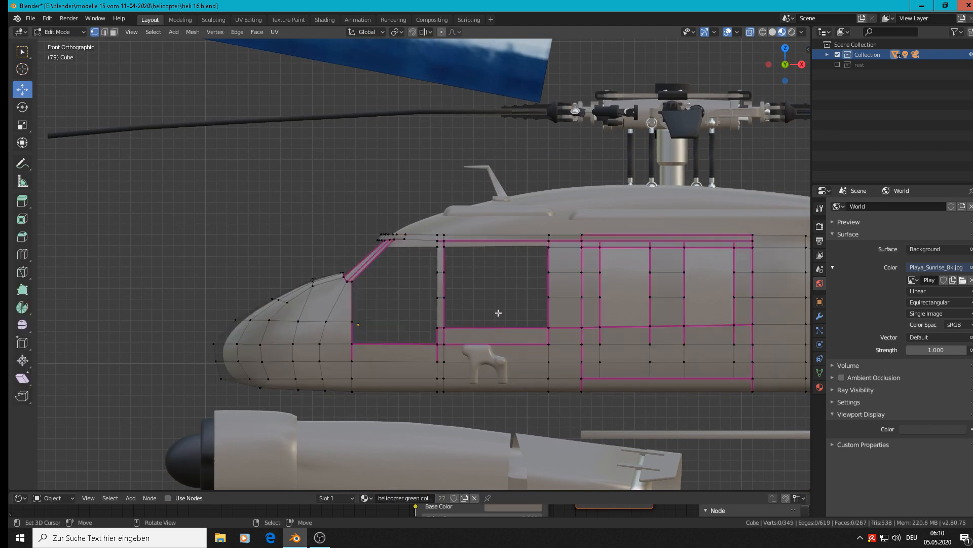
{"action": "scroll", "coordinate": [498, 312], "scroll_direction": "up", "scroll_amount": 1}
{"action": "scroll", "coordinate": [398, 246], "scroll_direction": "up", "scroll_amount": 4}
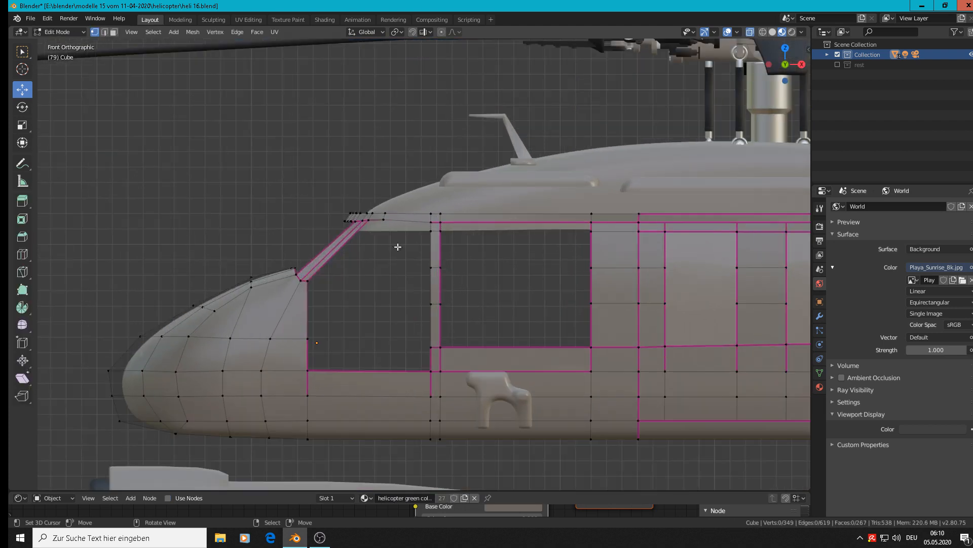
{"action": "left_click", "coordinate": [374, 201]}
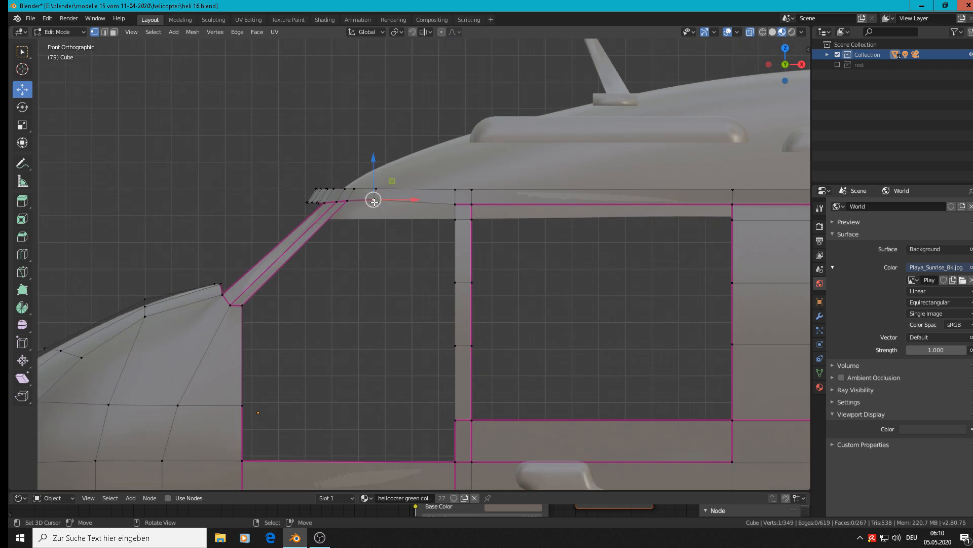
{"action": "left_click_drag", "start_coordinate": [373, 153], "coordinate": [337, 168]}
{"action": "left_click", "coordinate": [347, 201]}
{"action": "right_click", "coordinate": [345, 190]}
{"action": "right_click", "coordinate": [334, 201]}
{"action": "scroll", "coordinate": [394, 238], "scroll_direction": "down", "scroll_amount": 3}
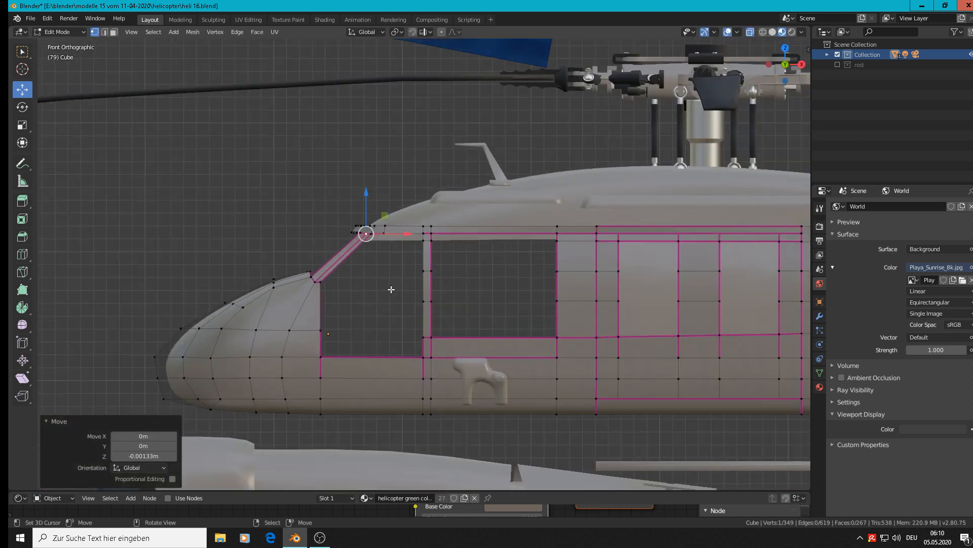
- Compare the nose and cockpit shape with the helicopter reference photos
{"action": "scroll", "coordinate": [394, 290], "scroll_direction": "down", "scroll_amount": 2}
{"action": "middle_click_drag", "start_coordinate": [393, 263], "coordinate": [433, 153], "text": "shift"}
{"action": "key", "text": "Tab"}
{"action": "scroll", "coordinate": [424, 219], "scroll_direction": "down", "scroll_amount": 2}
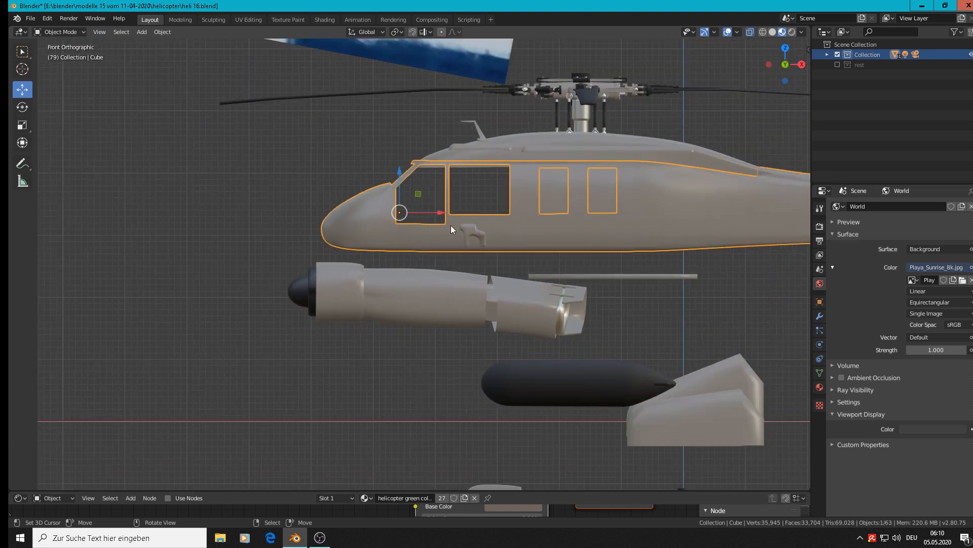
{"action": "middle_click_drag", "start_coordinate": [449, 227], "coordinate": [397, 228]}
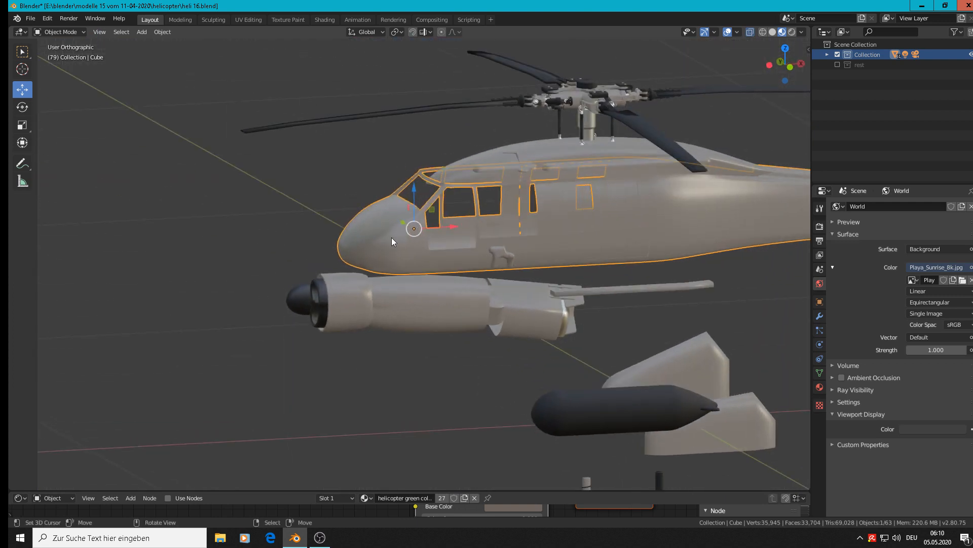
{"action": "scroll", "coordinate": [395, 233], "scroll_direction": "down", "scroll_amount": 8}
{"action": "middle_click_drag", "start_coordinate": [394, 163], "coordinate": [455, 285], "text": "shift"}
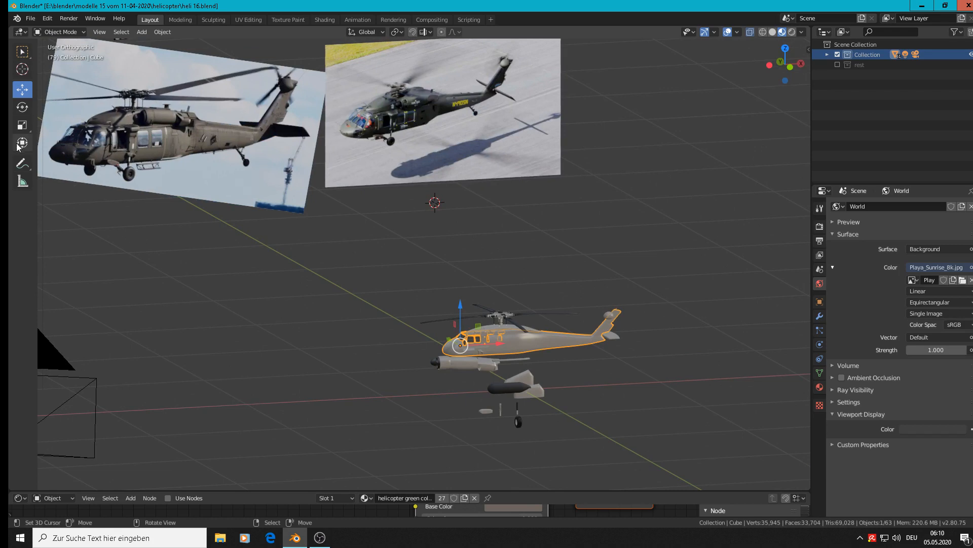
{"action": "scroll", "coordinate": [510, 370], "scroll_direction": "up", "scroll_amount": 4}
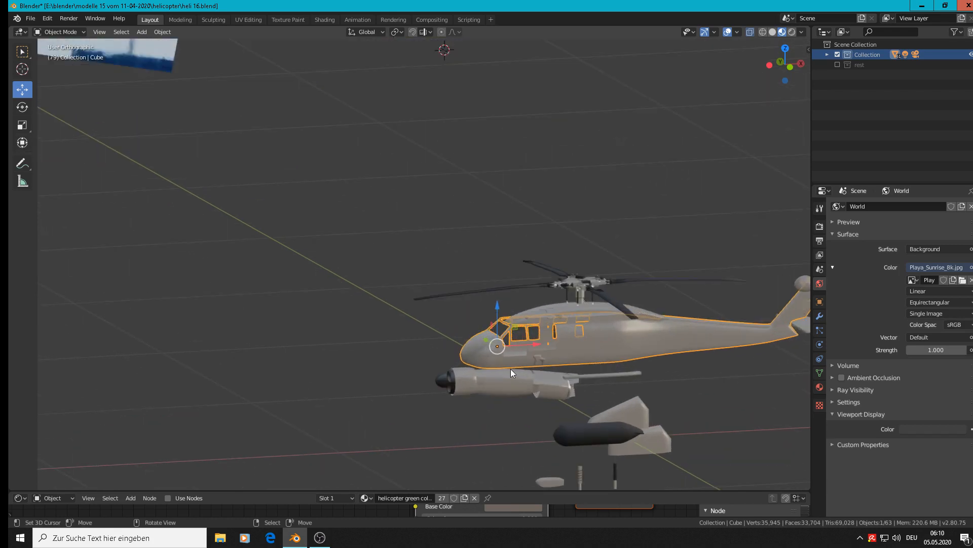
- Flatten the fuselage nose by scaling its vertices to 0.861 along Z and moving them down 0.00497 m
{"action": "key", "text": "KP_1"}
{"action": "scroll", "coordinate": [501, 355], "scroll_direction": "up", "scroll_amount": 2}
{"action": "key", "text": "Tab"}
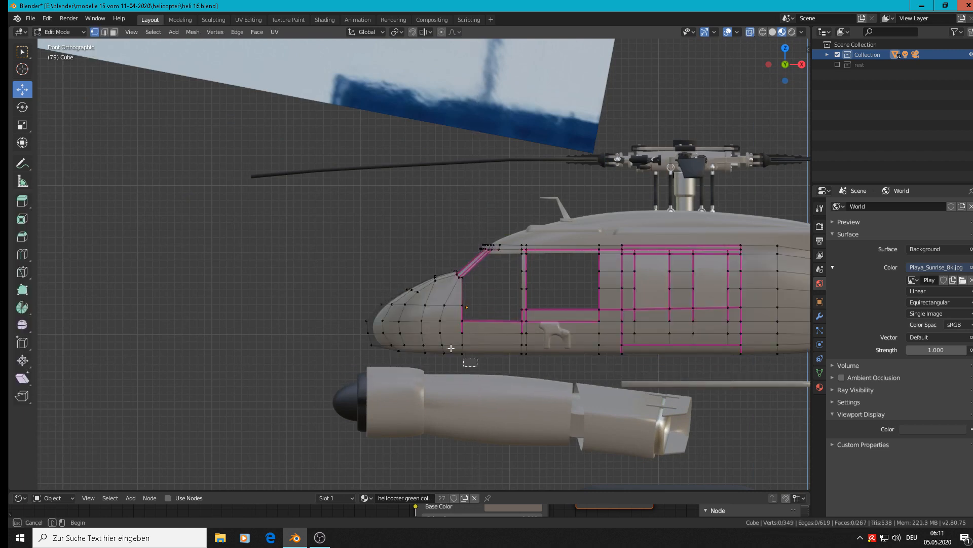
{"action": "left_click_drag", "start_coordinate": [478, 367], "coordinate": [355, 255]}
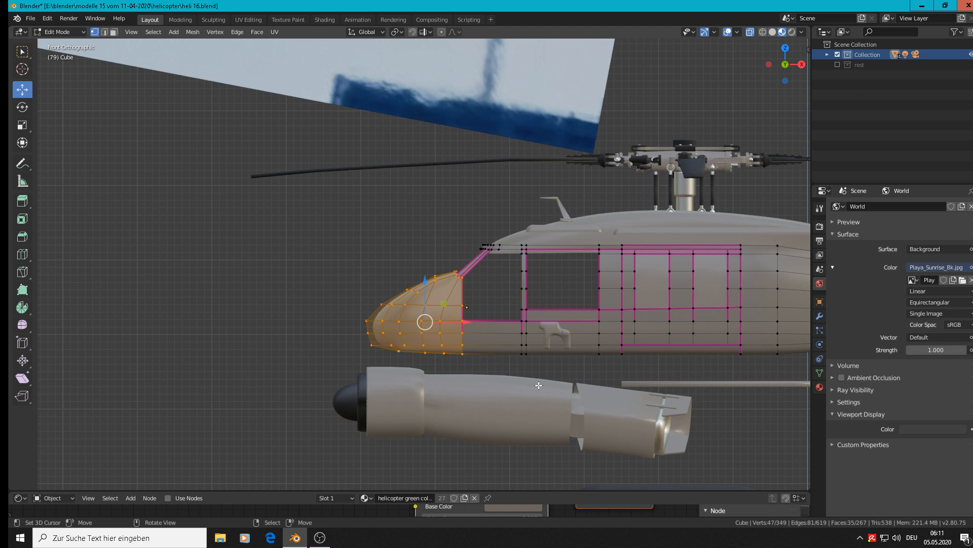
{"action": "key", "text": "s"}
{"action": "key", "text": "z"}
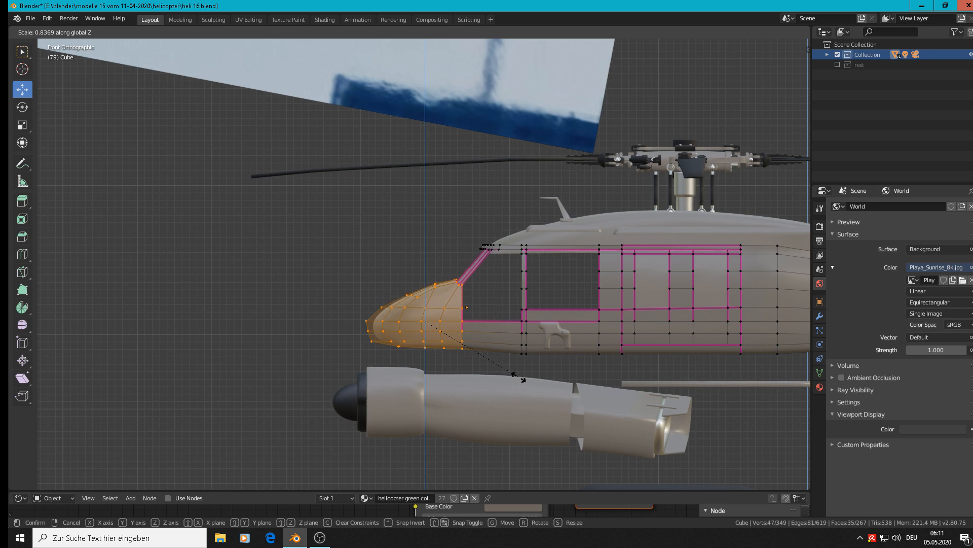
{"action": "left_click", "coordinate": [521, 377]}
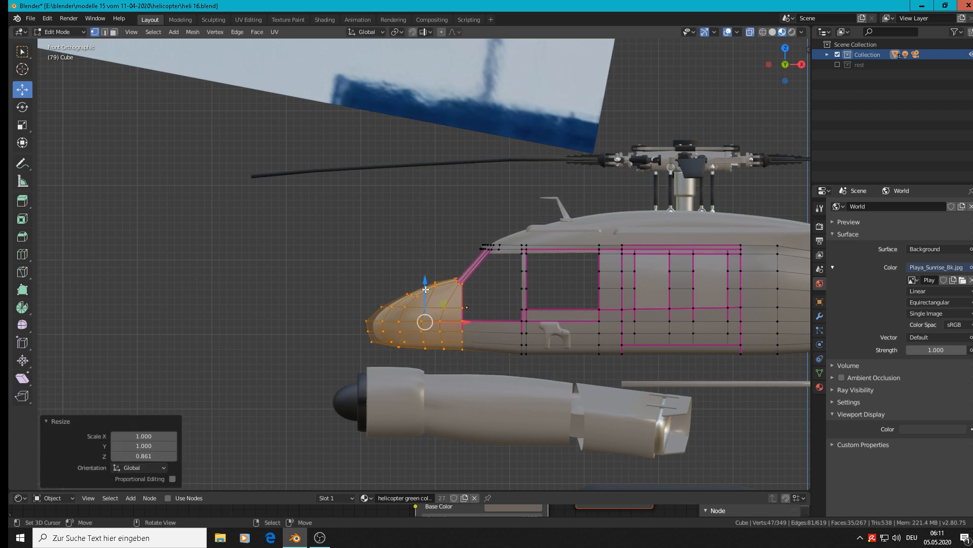
{"action": "left_click_drag", "start_coordinate": [426, 289], "coordinate": [424, 314]}
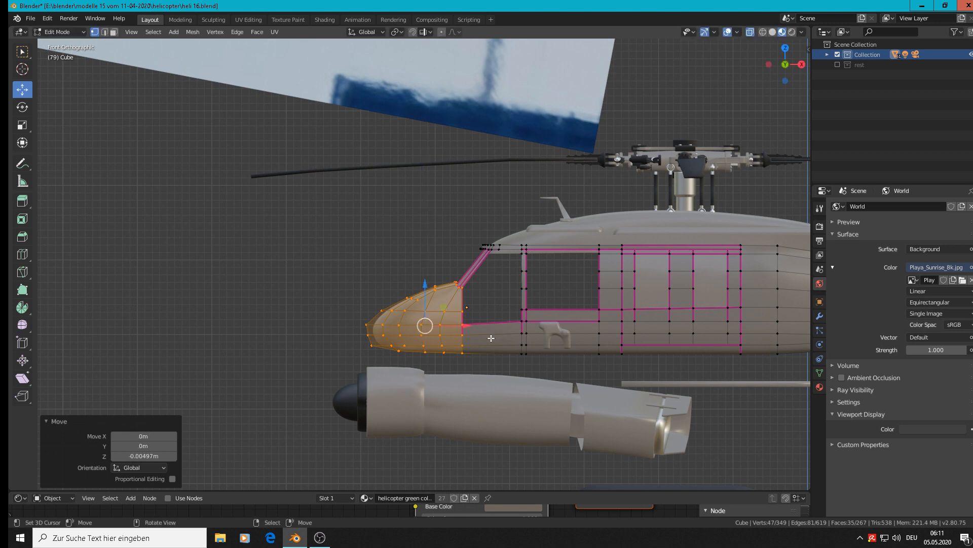
- Raise the two vertices at the lower front corner of the cockpit side window along Z
{"action": "scroll", "coordinate": [488, 338], "scroll_direction": "up", "scroll_amount": 3}
{"action": "key", "text": "alt+a"}
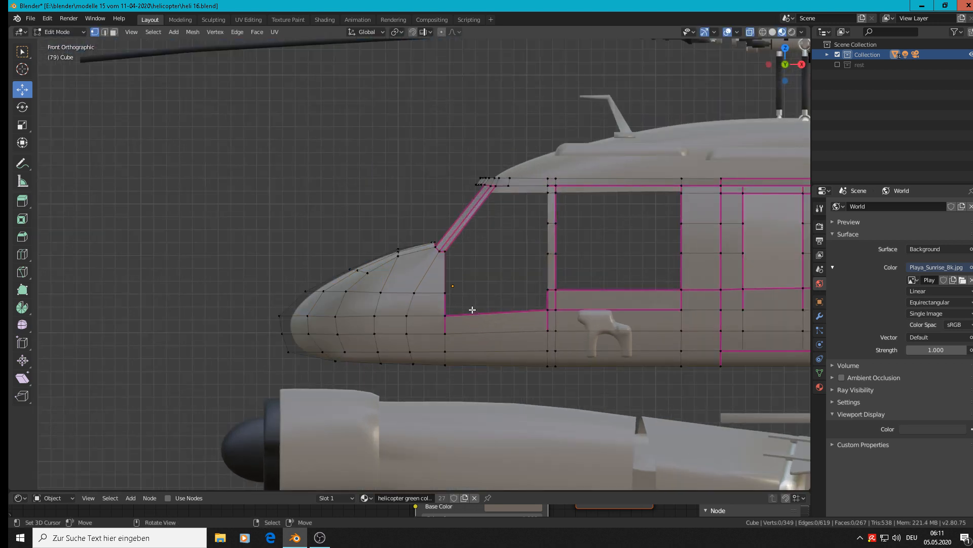
{"action": "key", "text": "c"}
{"action": "mouse_move", "coordinate": [455, 298]}
{"action": "left_mouse_down"}
{"action": "mouse_move", "coordinate": [450, 291]}
{"action": "mouse_move", "coordinate": [453, 315]}
{"action": "left_mouse_up"}
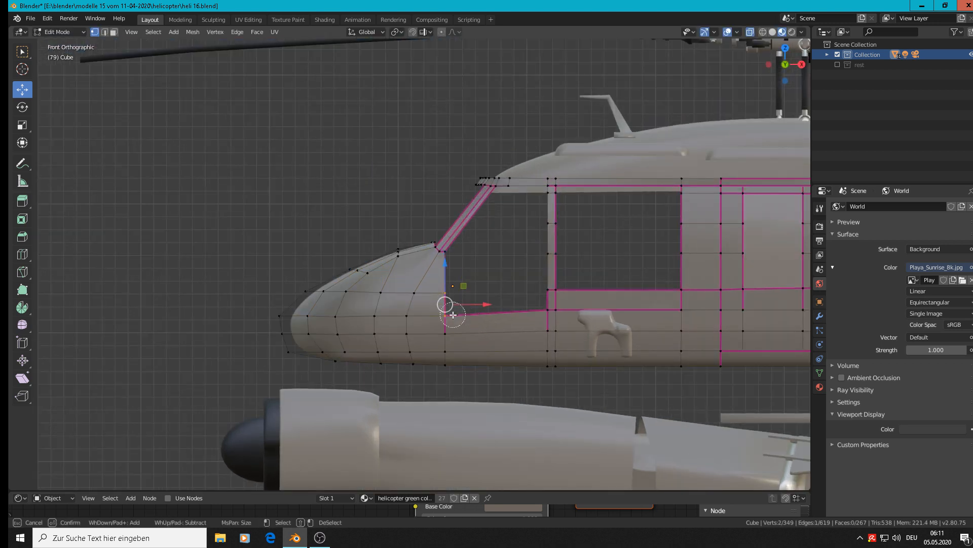
{"action": "key", "text": "Escape"}
{"action": "left_click_drag", "start_coordinate": [445, 276], "coordinate": [449, 224]}
{"action": "key", "text": "Tab"}
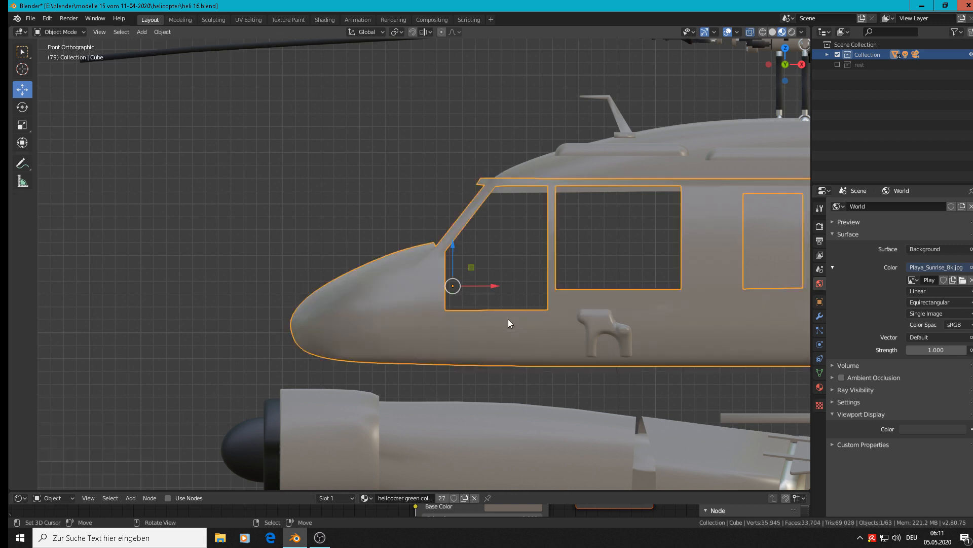
- Raise the single vertex at the cockpit side window's lower front corner slightly to level the sill
{"action": "key", "text": "Tab"}
{"action": "scroll", "coordinate": [509, 322], "scroll_direction": "up", "scroll_amount": 6}
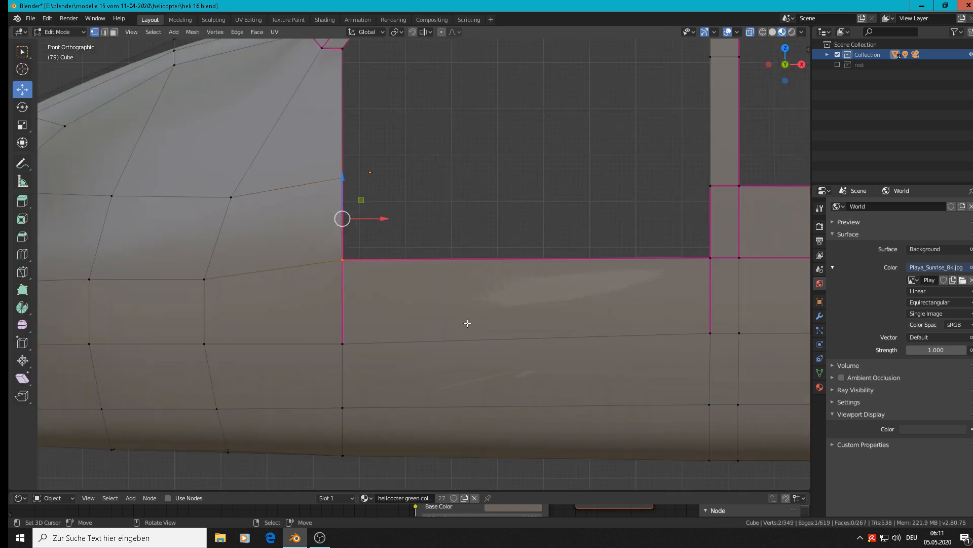
{"action": "scroll", "coordinate": [459, 321], "scroll_direction": "up", "scroll_amount": 1}
{"action": "scroll", "coordinate": [451, 319], "scroll_direction": "down", "scroll_amount": 1}
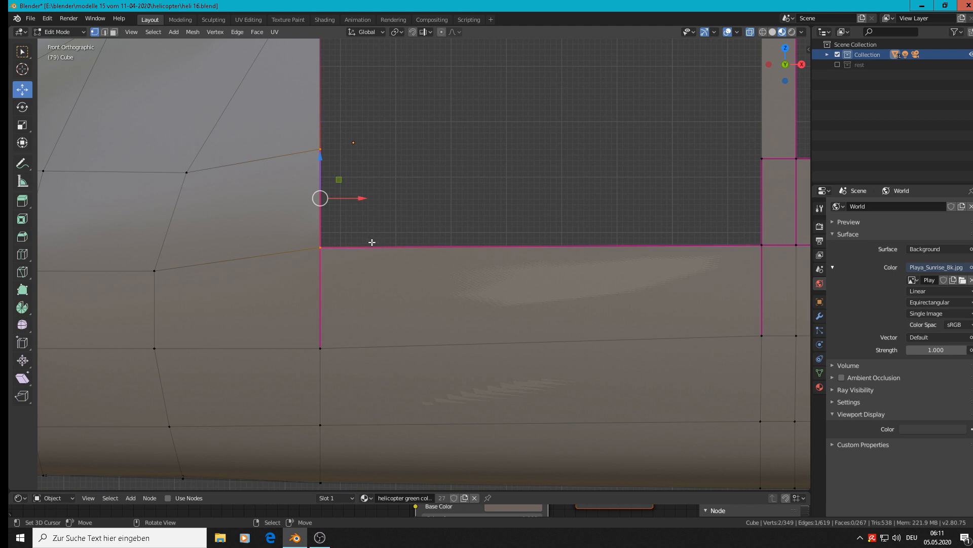
{"action": "key", "text": "alt+a"}
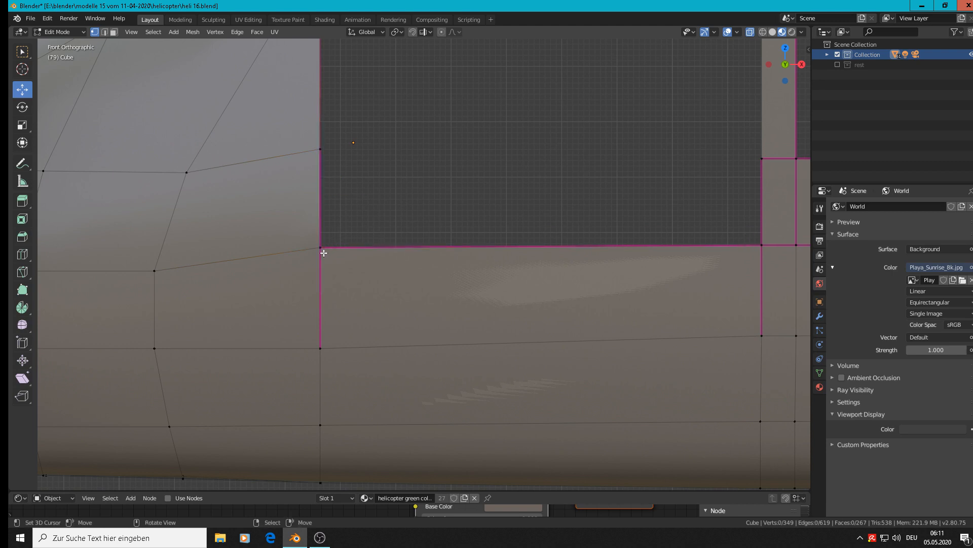
{"action": "left_click", "coordinate": [323, 250]}
{"action": "left_click_drag", "start_coordinate": [320, 213], "coordinate": [321, 188]}
{"action": "key", "text": "Tab"}
{"action": "scroll", "coordinate": [437, 286], "scroll_direction": "down", "scroll_amount": 10}
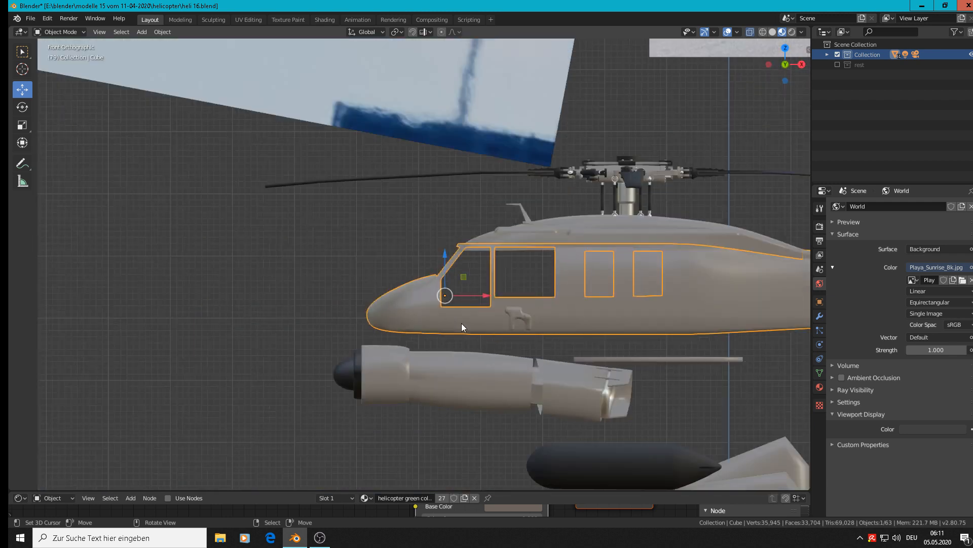
- Inspect the reshaped nose and cockpit windows, and examine the lower nose window in the reference photo
{"action": "middle_click_drag", "start_coordinate": [460, 327], "coordinate": [238, 243]}
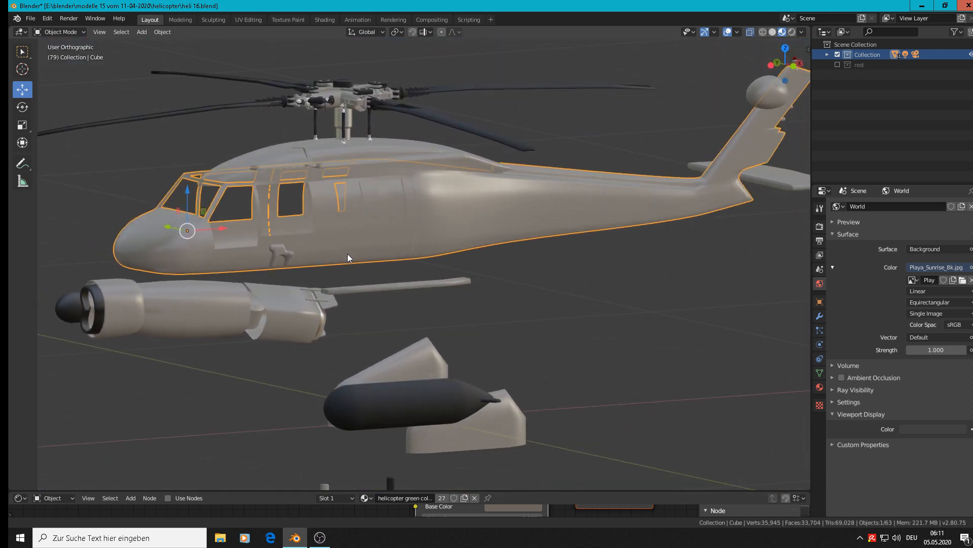
{"action": "middle_click_drag", "start_coordinate": [347, 254], "coordinate": [428, 349], "text": "shift"}
{"action": "scroll", "coordinate": [369, 285], "scroll_direction": "down", "scroll_amount": 2}
{"action": "scroll", "coordinate": [327, 267], "scroll_direction": "up", "scroll_amount": 7}
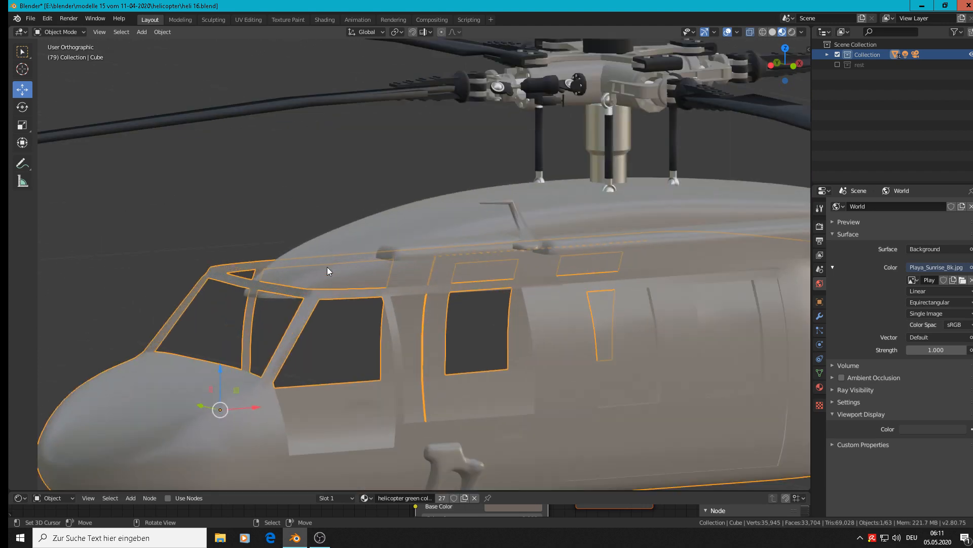
{"action": "scroll", "coordinate": [318, 297], "scroll_direction": "down", "scroll_amount": 4}
{"action": "scroll", "coordinate": [299, 321], "scroll_direction": "up", "scroll_amount": 3}
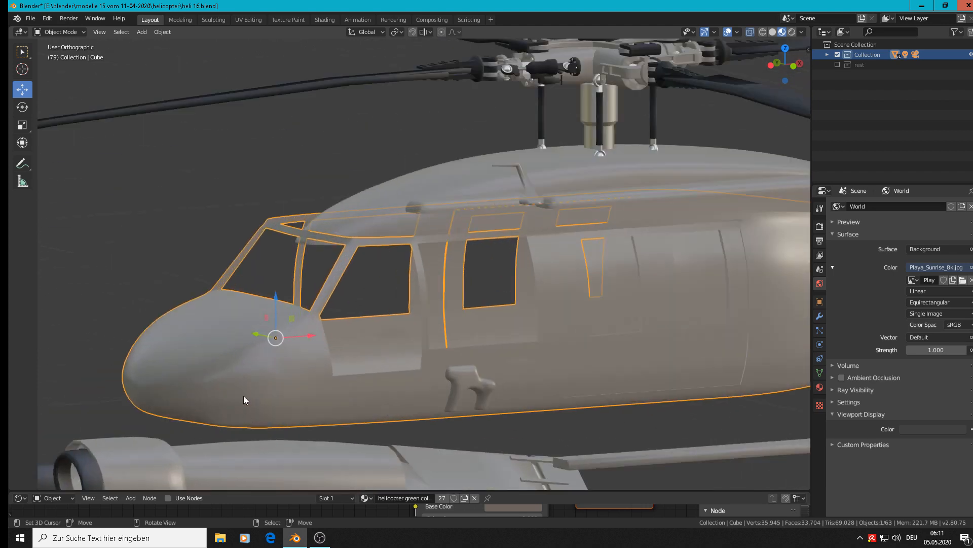
{"action": "scroll", "coordinate": [242, 392], "scroll_direction": "down", "scroll_amount": 8}
{"action": "middle_click_drag", "start_coordinate": [319, 352], "coordinate": [237, 118], "text": "shift"}
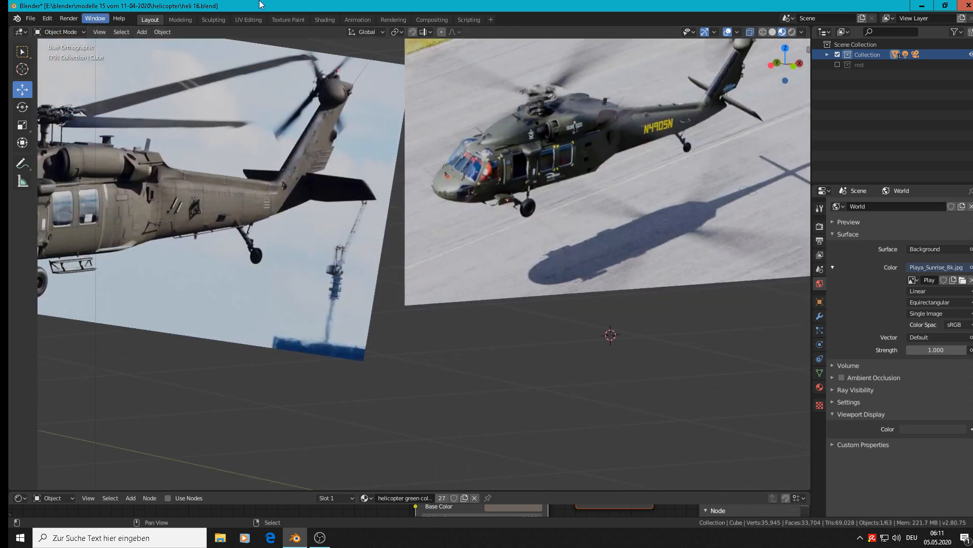
{"action": "scroll", "coordinate": [492, 236], "scroll_direction": "up", "scroll_amount": 5}
{"action": "scroll", "coordinate": [430, 132], "scroll_direction": "up", "scroll_amount": 1}
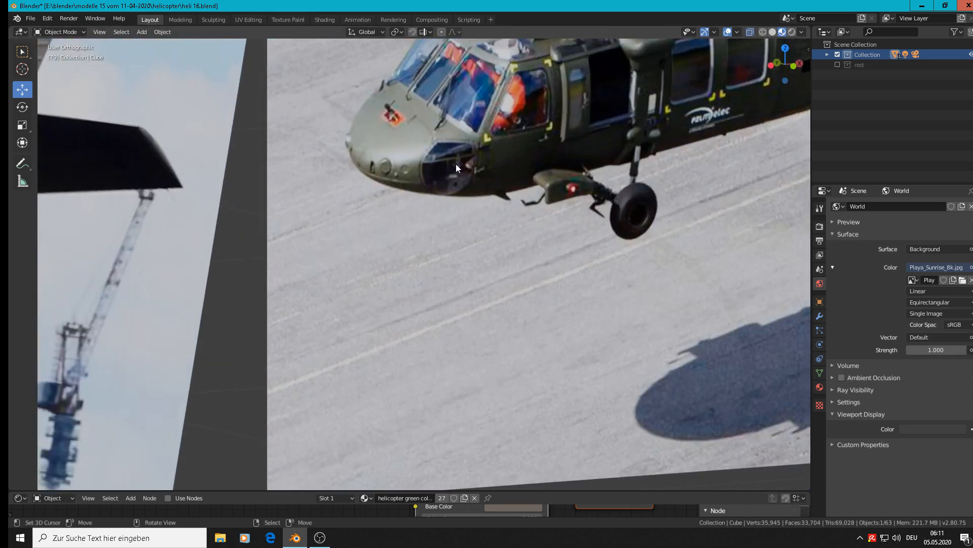
{"action": "scroll", "coordinate": [455, 164], "scroll_direction": "down", "scroll_amount": 8}
{"action": "scroll", "coordinate": [579, 366], "scroll_direction": "down", "scroll_amount": 2}
{"action": "middle_click_drag", "start_coordinate": [615, 394], "coordinate": [154, 90], "text": "shift"}
{"action": "scroll", "coordinate": [228, 124], "scroll_direction": "up", "scroll_amount": 4}
{"action": "scroll", "coordinate": [233, 156], "scroll_direction": "up", "scroll_amount": 5}
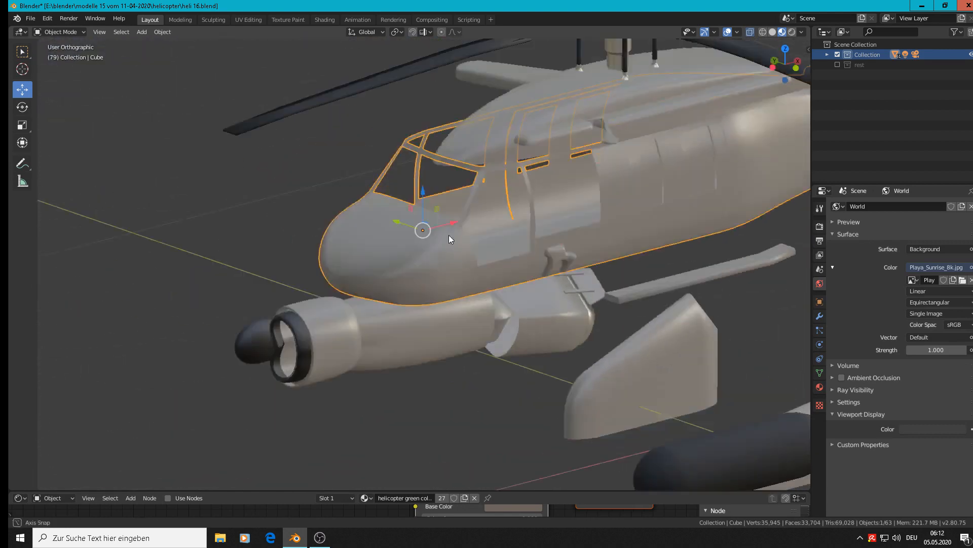
- Open the fuselage mesh for editing at the side of the nose
{"action": "middle_click_drag", "start_coordinate": [449, 235], "coordinate": [591, 279]}
{"action": "scroll", "coordinate": [557, 271], "scroll_direction": "up", "scroll_amount": 4}
{"action": "key", "text": "Tab"}
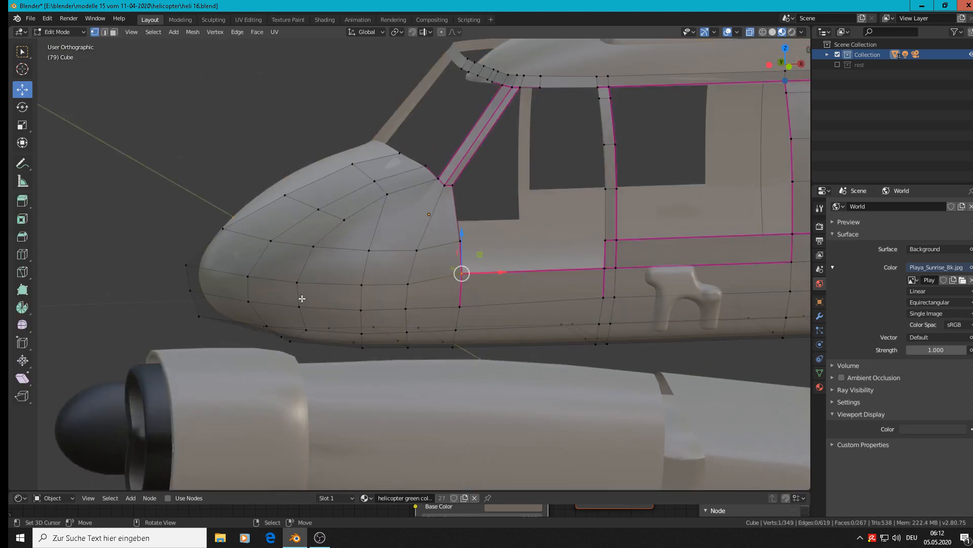
- Try to cut the lower nose window by deleting one vertex on the nose's side, and undo the deletion
{"action": "left_click", "coordinate": [299, 283]}
{"action": "middle_click_drag", "start_coordinate": [299, 283], "coordinate": [336, 297]}
{"action": "right_click", "coordinate": [308, 302]}
{"action": "middle_click_drag", "start_coordinate": [367, 341], "coordinate": [390, 339]}
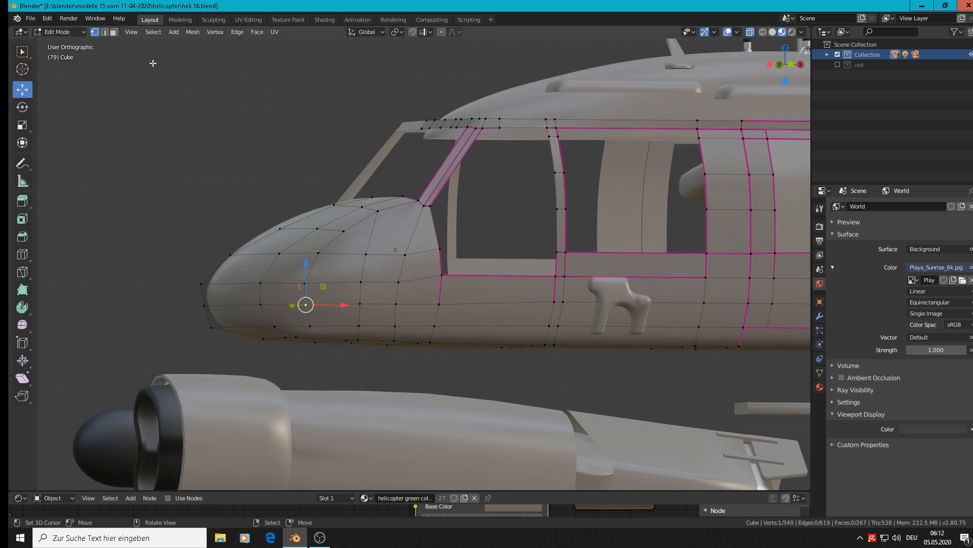
{"action": "right_click", "coordinate": [305, 283]}
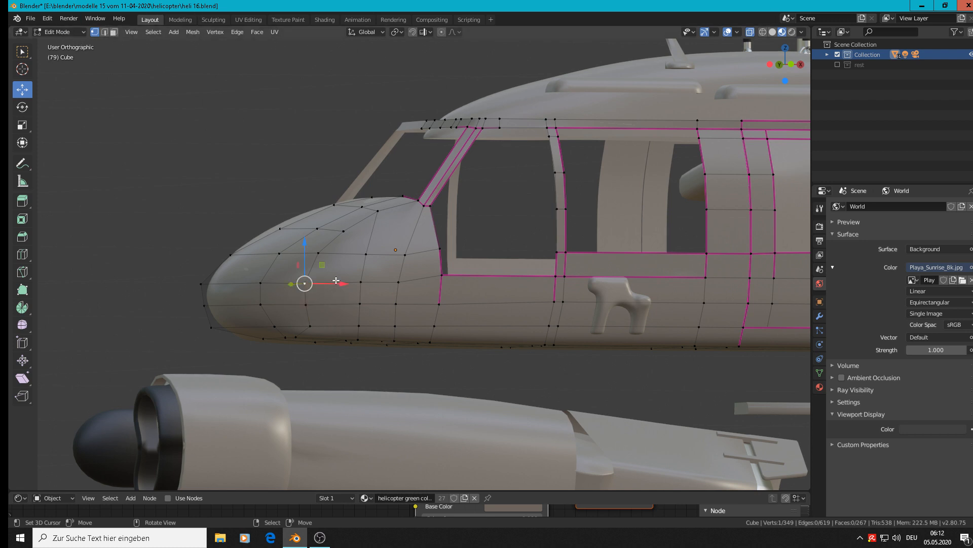
{"action": "key", "text": "x"}
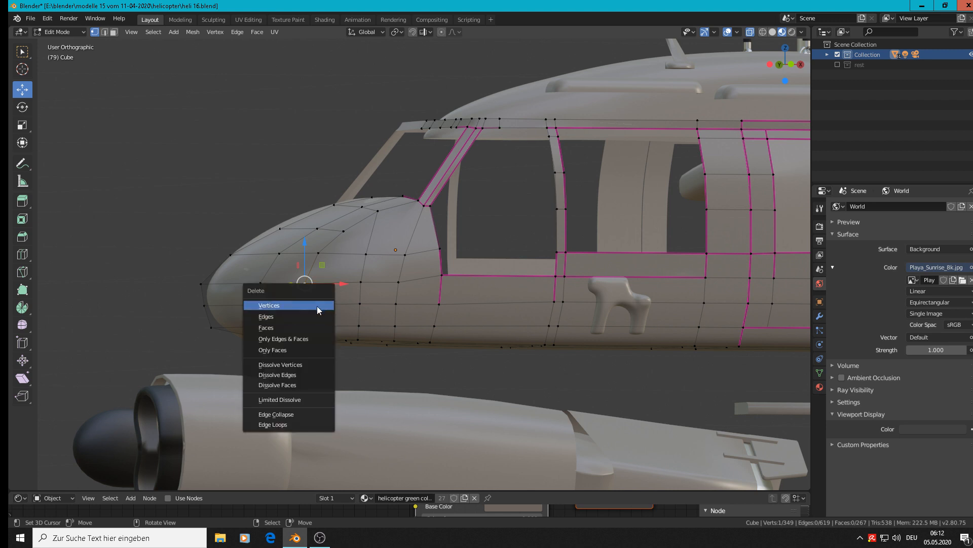
{"action": "left_click", "coordinate": [319, 309]}
{"action": "middle_click_drag", "start_coordinate": [323, 307], "coordinate": [345, 357]}
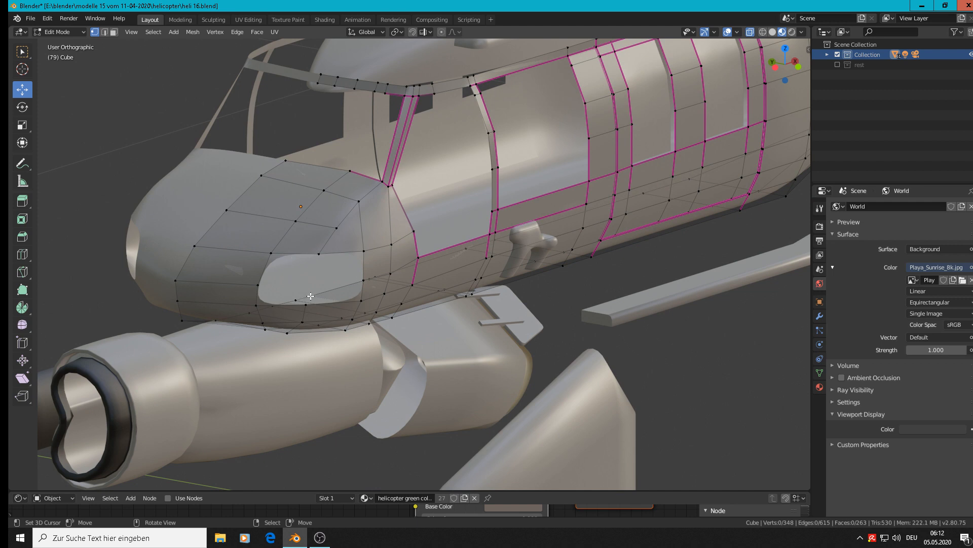
{"action": "key", "text": "ctrl+z"}
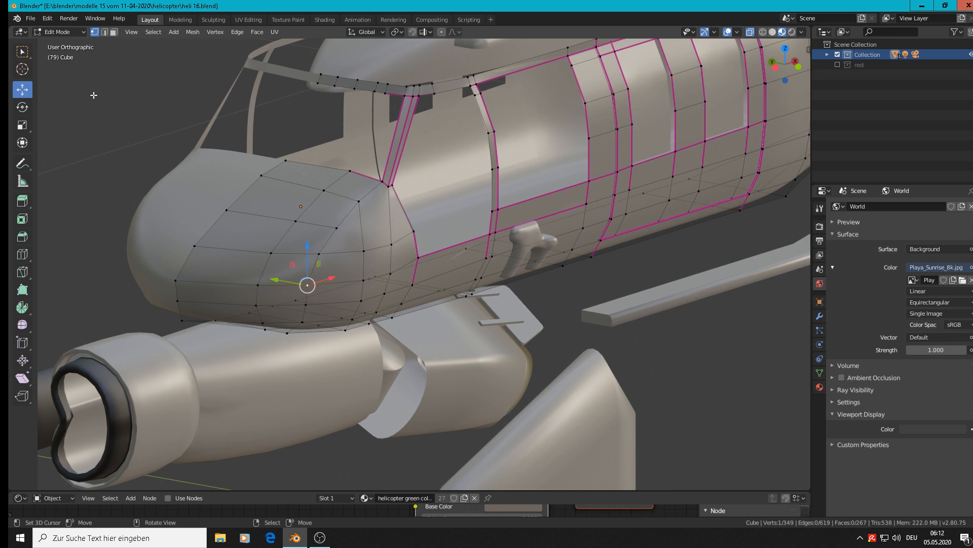
- Duplicate the four faces of the lower nose window area and move the copy about 0.043 m outward along Y
{"action": "left_click", "coordinate": [114, 32]}
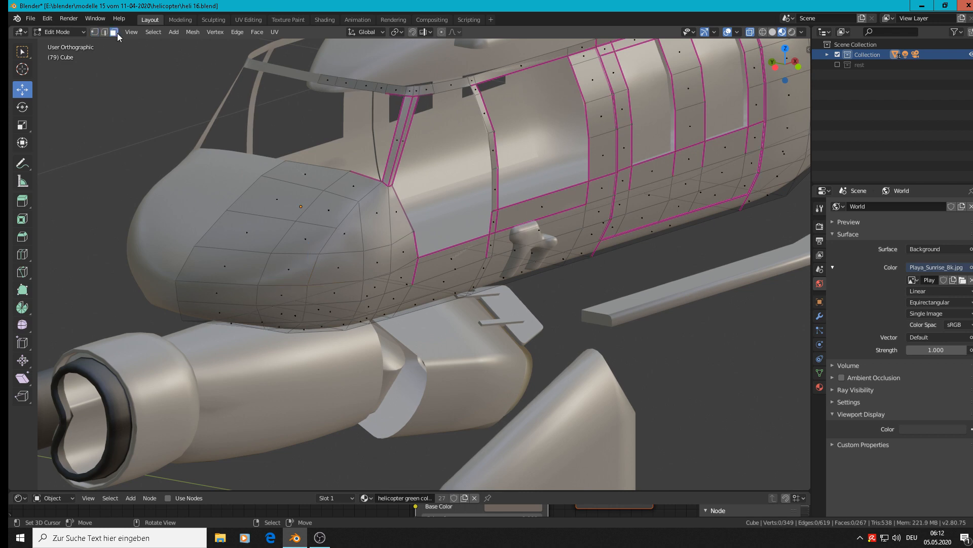
{"action": "left_click", "coordinate": [299, 270]}
{"action": "left_click", "coordinate": [343, 266], "text": "shift"}
{"action": "left_click", "coordinate": [344, 295], "text": "shift"}
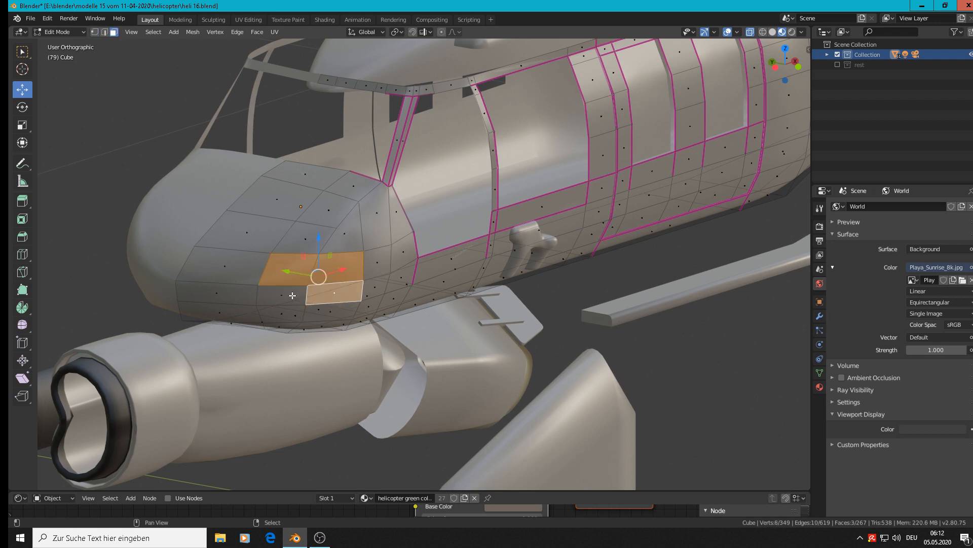
{"action": "left_click", "coordinate": [292, 295], "text": "shift"}
{"action": "middle_click_drag", "start_coordinate": [307, 318], "coordinate": [369, 348]}
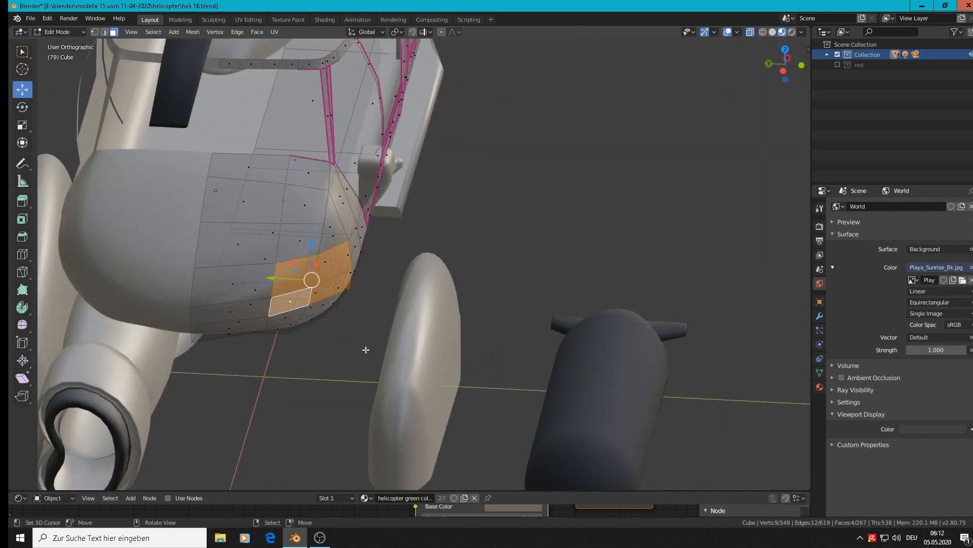
{"action": "key", "text": "shift"}
{"action": "key", "text": "shift+d"}
{"action": "key", "text": "y"}
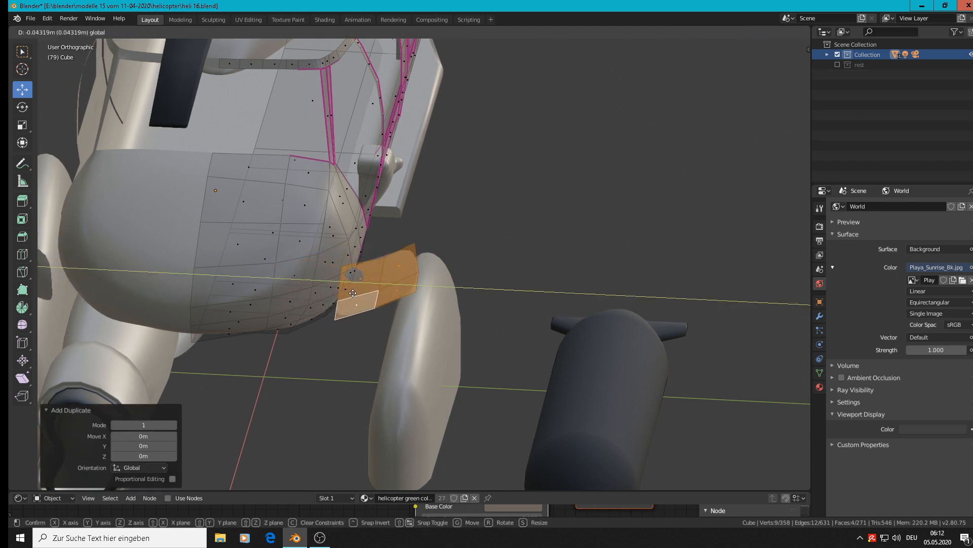
{"action": "left_click", "coordinate": [352, 293]}
{"action": "key", "text": "Tab"}
{"action": "middle_click_drag", "start_coordinate": [399, 314], "coordinate": [627, 290]}
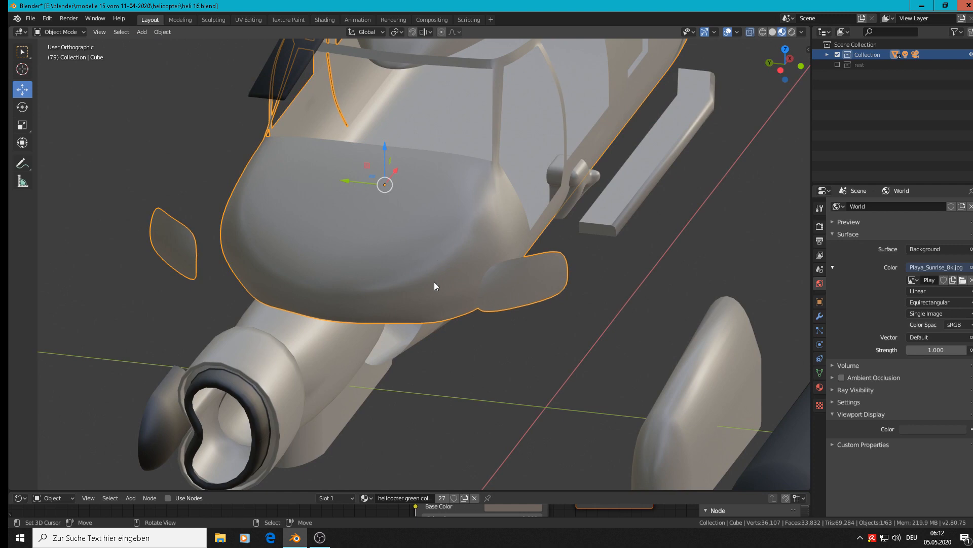
- Delete the vertex in the middle of the original lower nose window faces to open the window hole
{"action": "key", "text": "Tab"}
{"action": "middle_click_drag", "start_coordinate": [473, 278], "coordinate": [402, 272]}
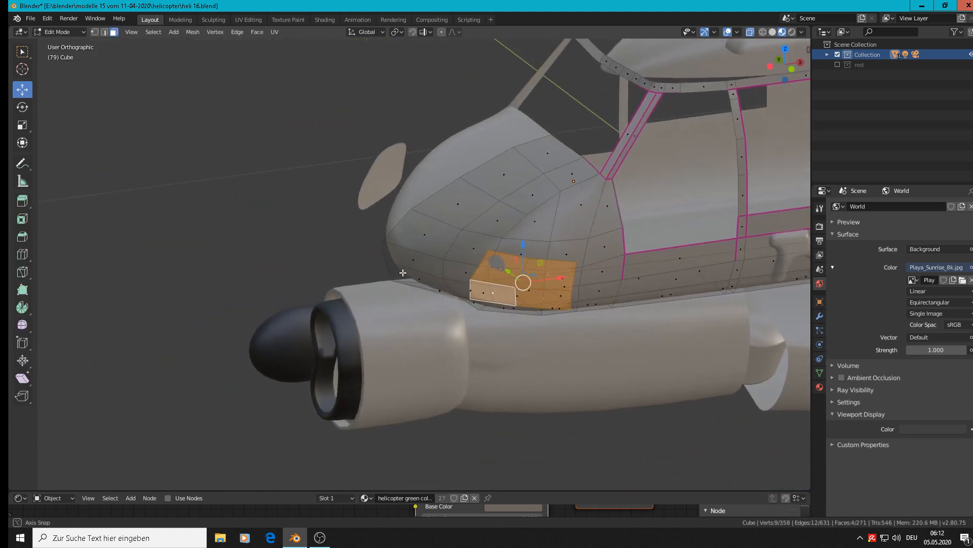
{"action": "left_click", "coordinate": [94, 31]}
{"action": "left_click", "coordinate": [502, 238]}
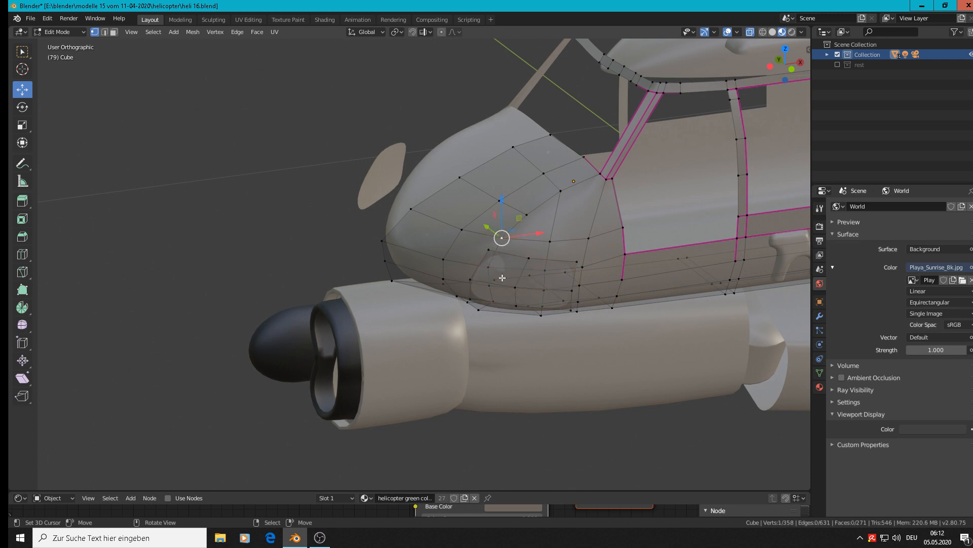
{"action": "left_click", "coordinate": [489, 267]}
{"action": "key", "text": "x"}
{"action": "left_click", "coordinate": [492, 267]}
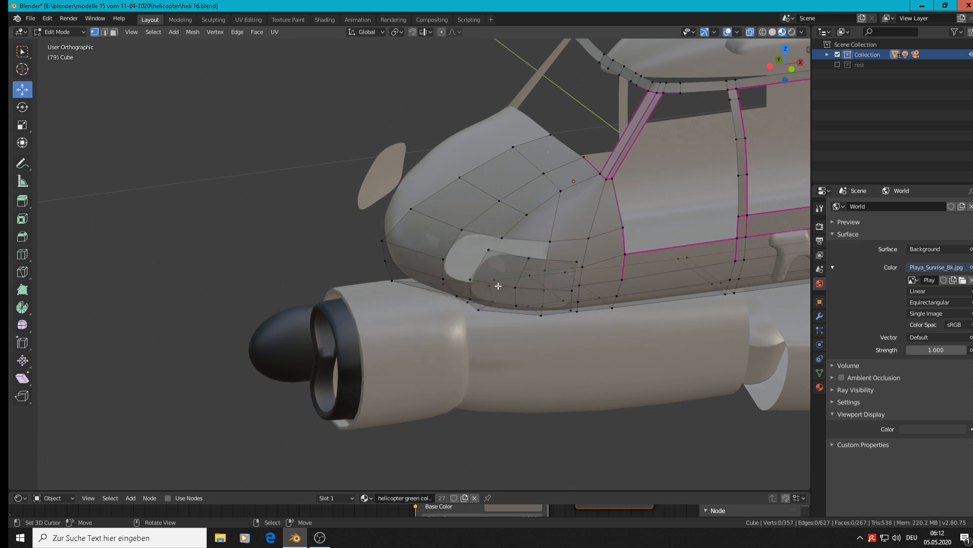
{"action": "middle_click_drag", "start_coordinate": [491, 267], "coordinate": [582, 317]}
{"action": "key", "text": "Tab"}
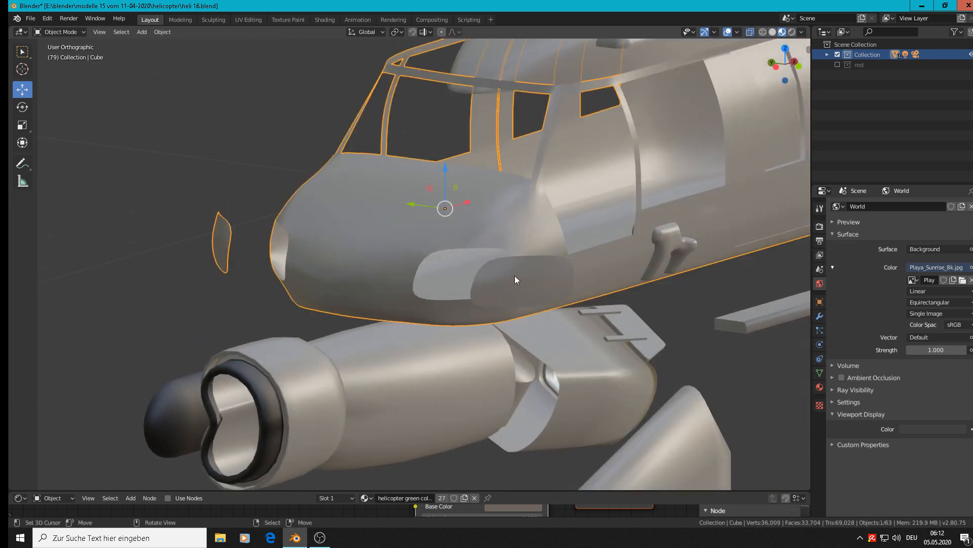
- Extrude the whole detached lower nose window pane and offset the extruded faces 0.00328 m along X
{"action": "key", "text": "Tab"}
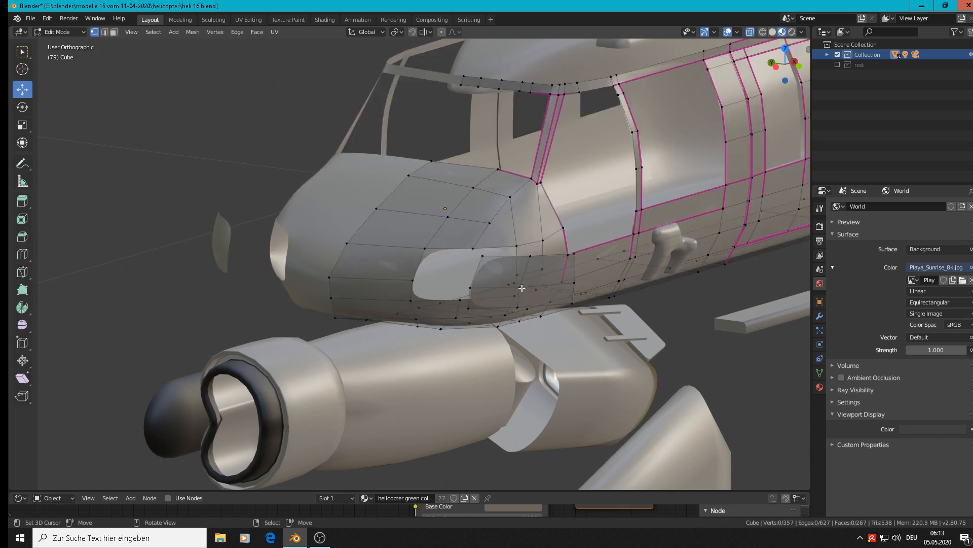
{"action": "key", "text": "l"}
{"action": "middle_click_drag", "start_coordinate": [522, 287], "coordinate": [521, 275]}
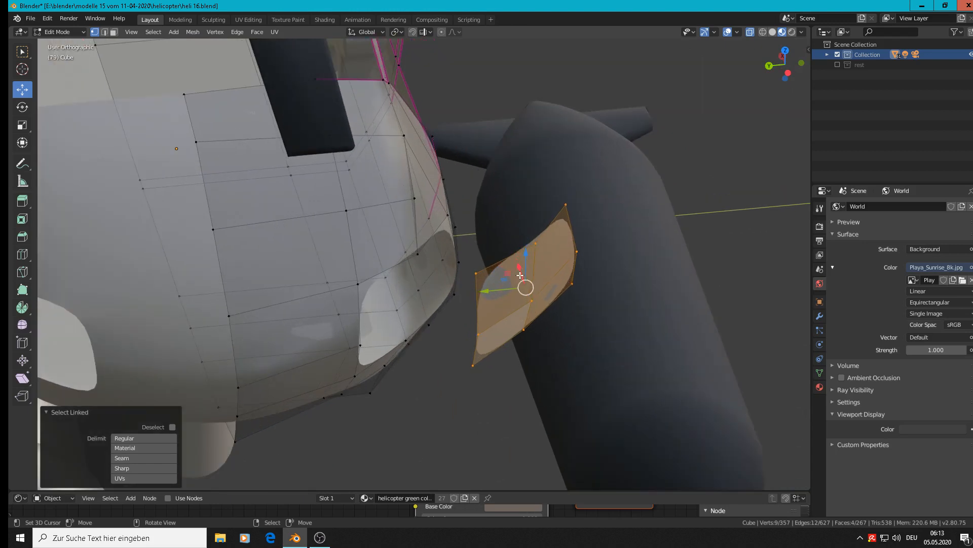
{"action": "scroll", "coordinate": [520, 275], "scroll_direction": "up", "scroll_amount": 2}
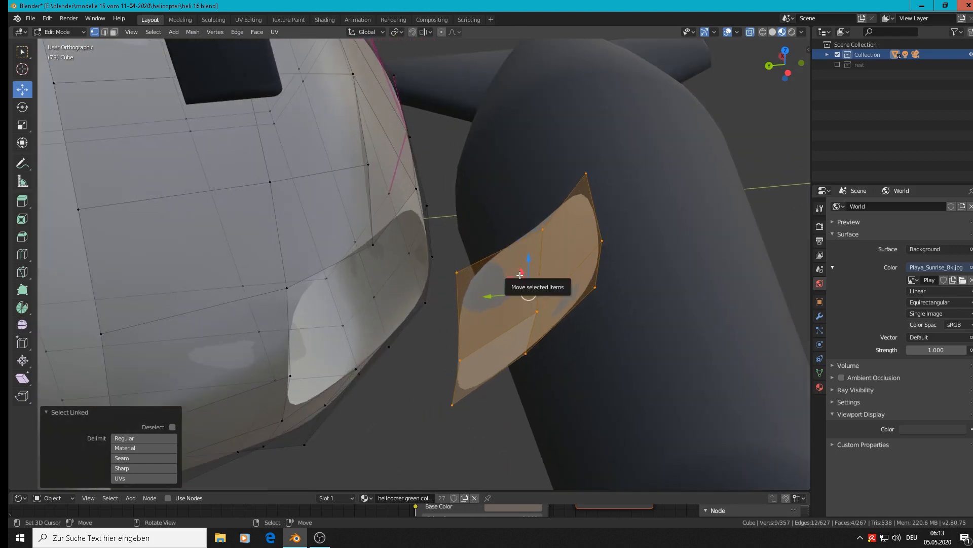
{"action": "key", "text": "e"}
{"action": "right_click", "coordinate": [551, 326]}
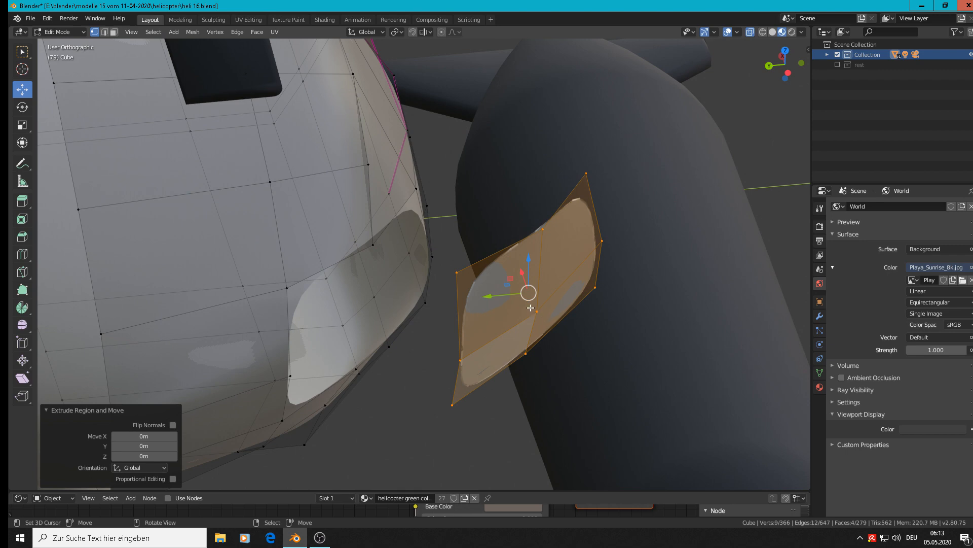
{"action": "key", "text": "e"}
{"action": "left_click", "coordinate": [515, 269]}
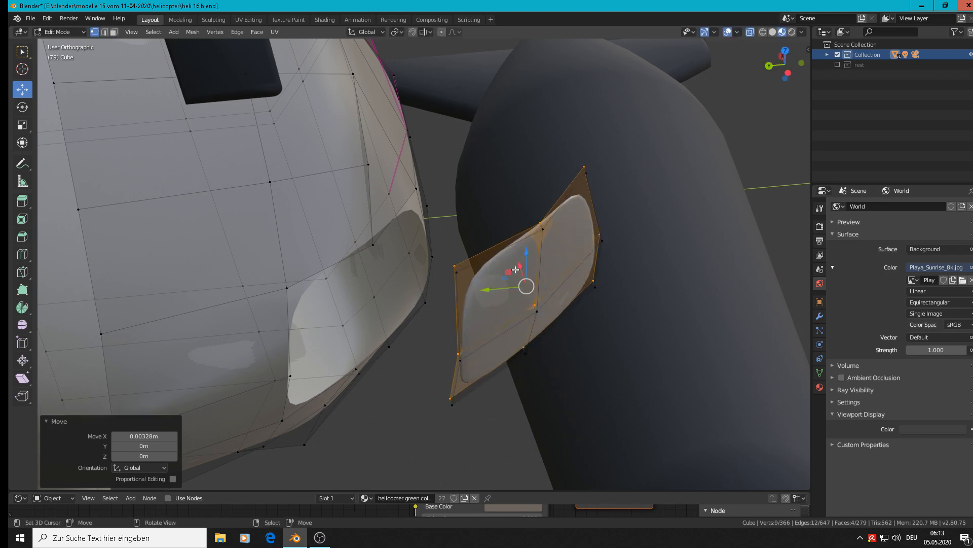
- Adjust the pane's thickness by moving the extruded faces -0.000998 m in X and 0.00105 m in Y
{"action": "middle_click_drag", "start_coordinate": [515, 269], "coordinate": [496, 382]}
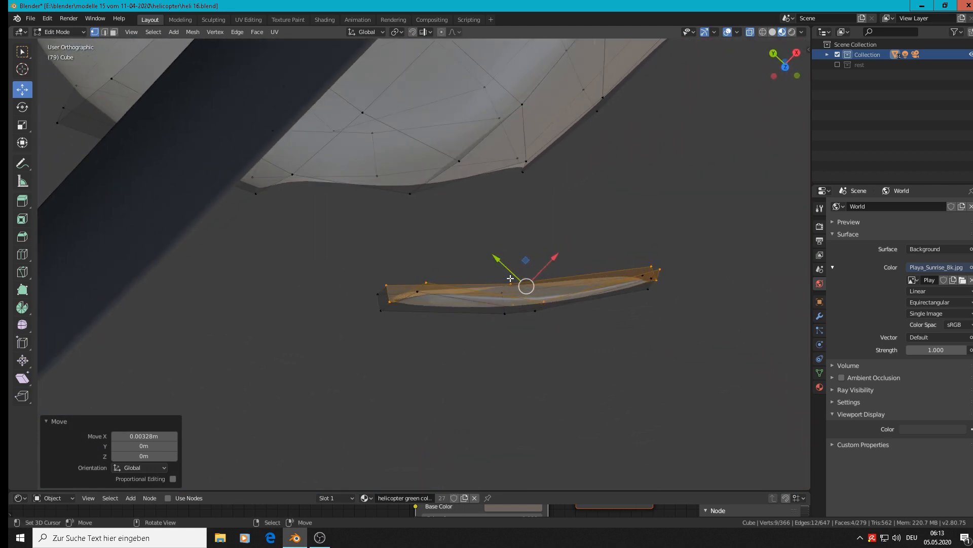
{"action": "key", "text": "g"}
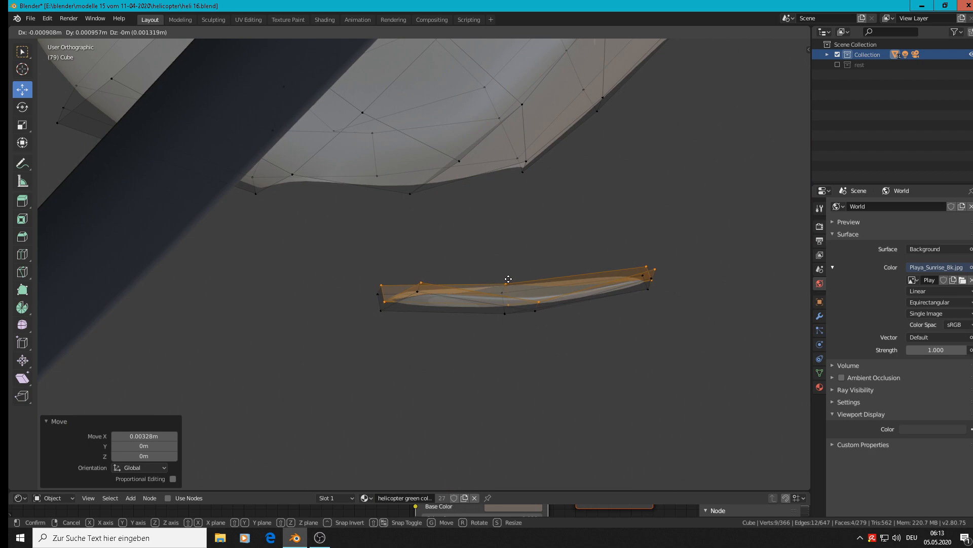
{"action": "left_click", "coordinate": [508, 278]}
{"action": "middle_click_drag", "start_coordinate": [578, 369], "coordinate": [540, 251]}
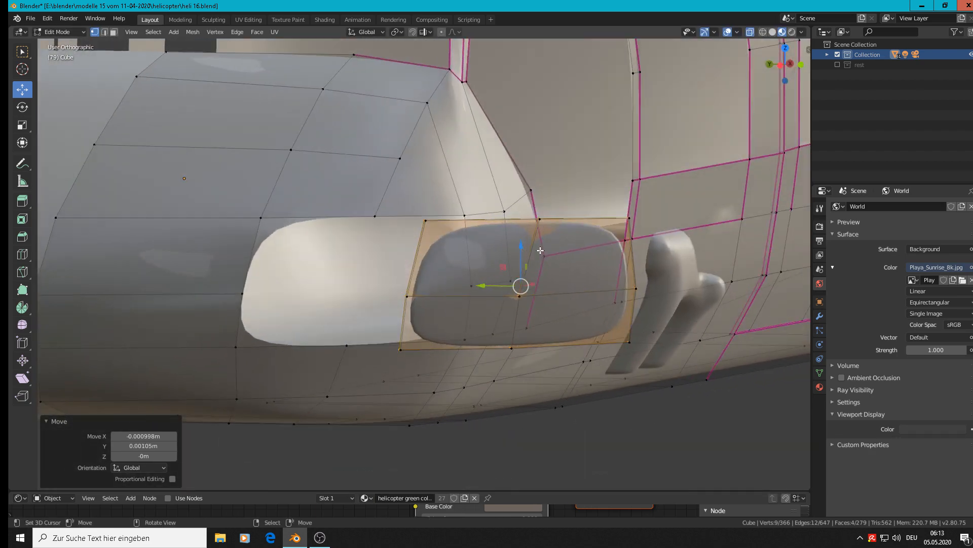
{"action": "key", "text": "Tab"}
{"action": "key", "text": "Tab"}
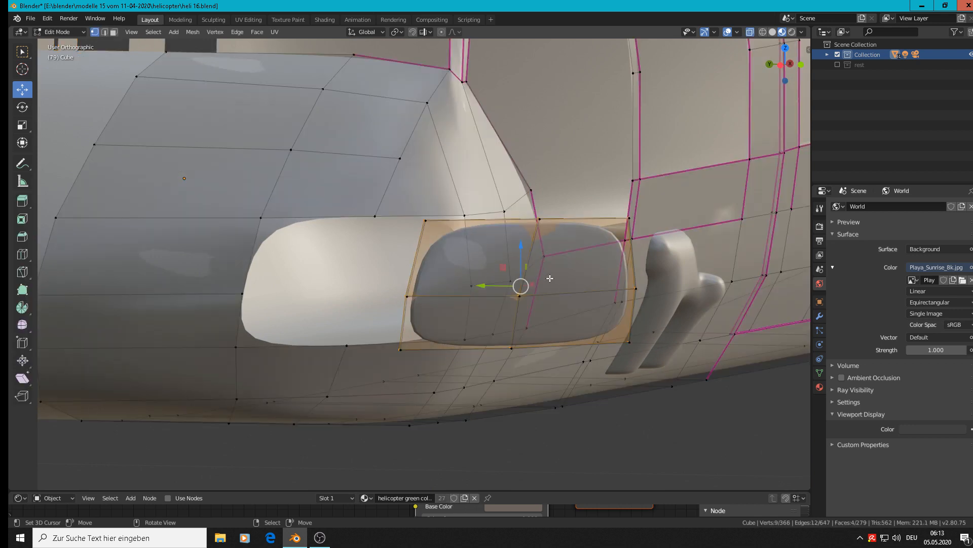
- Add a second material slot with the existing glas material and assign it to the entire lower nose window pane
{"action": "scroll", "coordinate": [550, 278], "scroll_direction": "down", "scroll_amount": 2}
{"action": "key", "text": "l"}
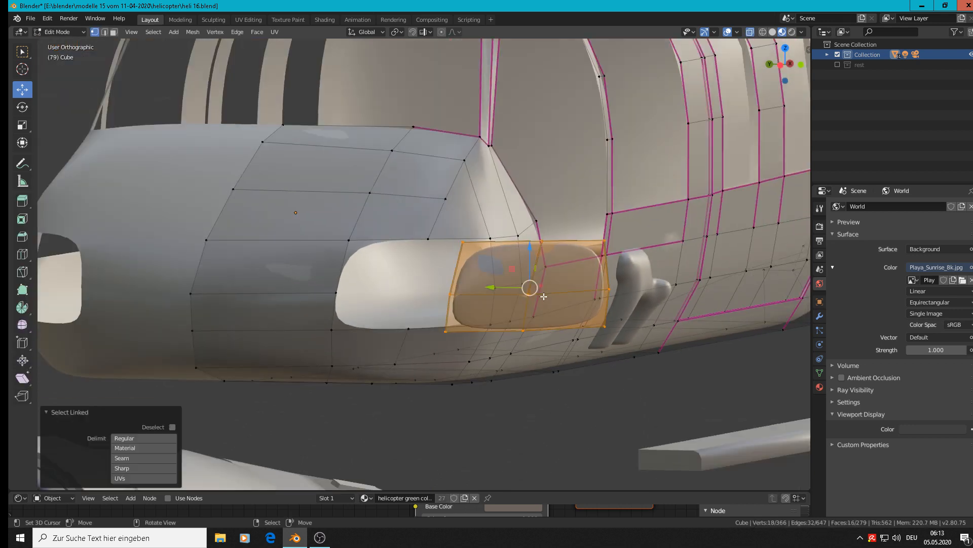
{"action": "scroll", "coordinate": [559, 295], "scroll_direction": "down", "scroll_amount": 3}
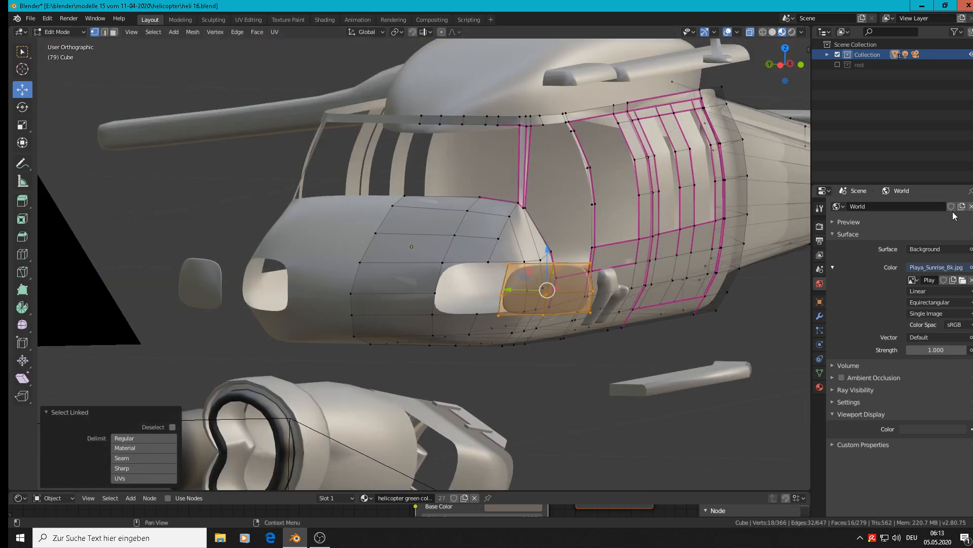
{"action": "left_click", "coordinate": [820, 387]}
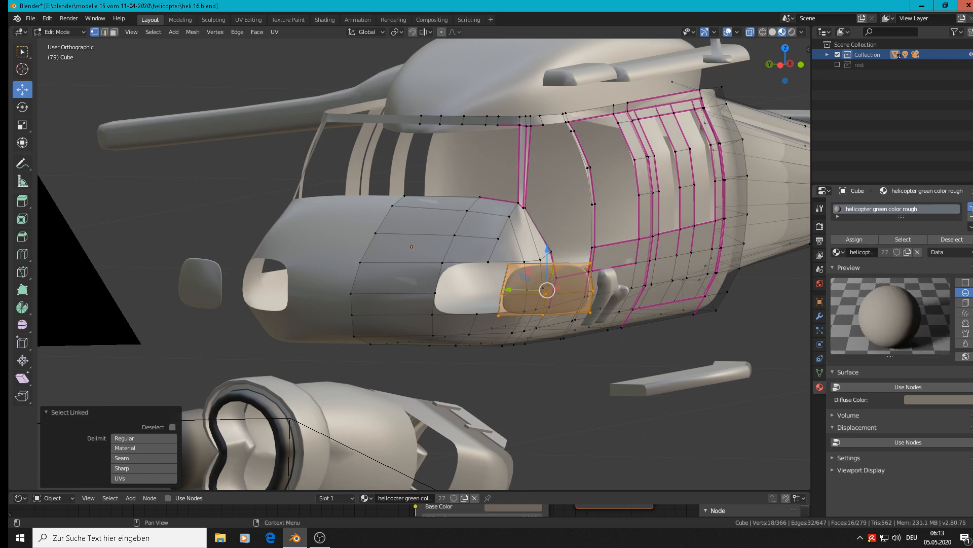
{"action": "left_click", "coordinate": [970, 207]}
{"action": "left_click", "coordinate": [836, 276]}
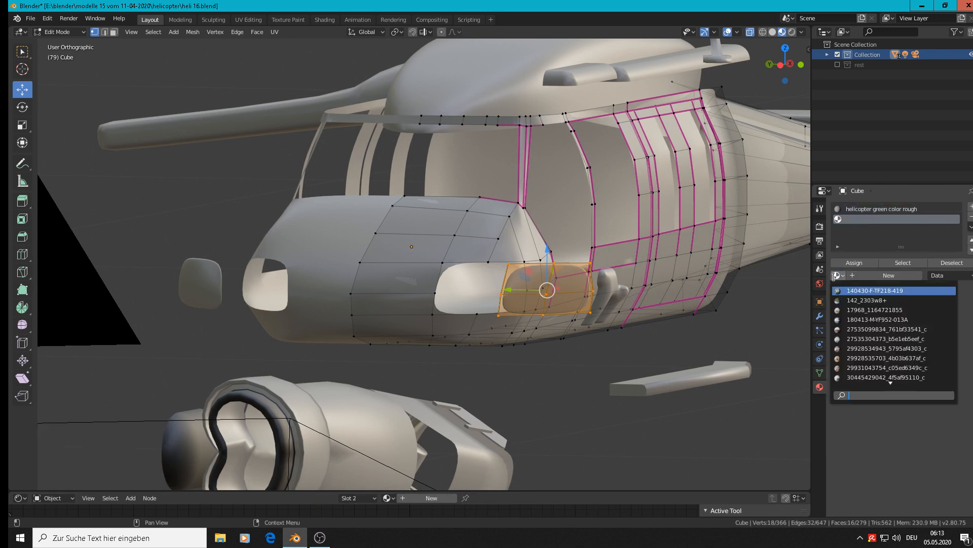
{"action": "type", "text": "GLA"}
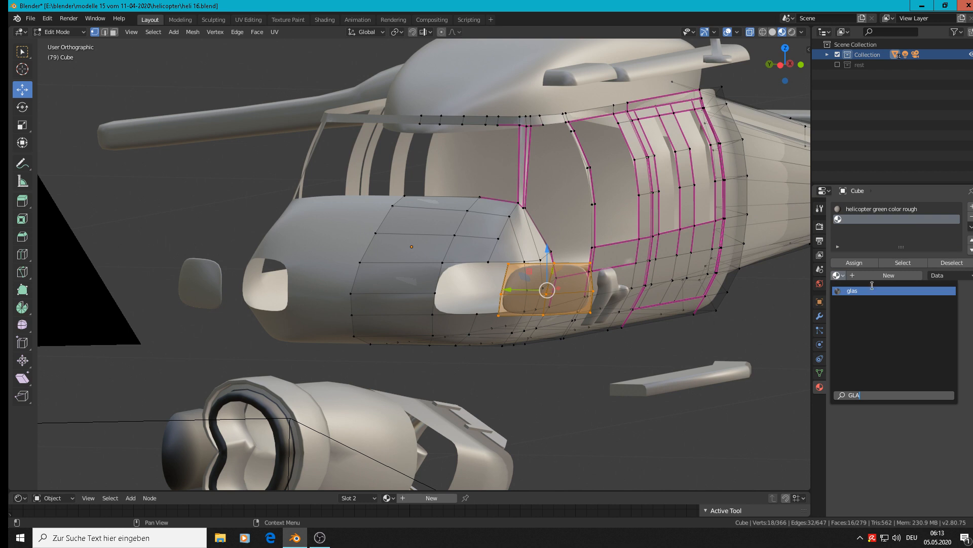
{"action": "left_click", "coordinate": [862, 291]}
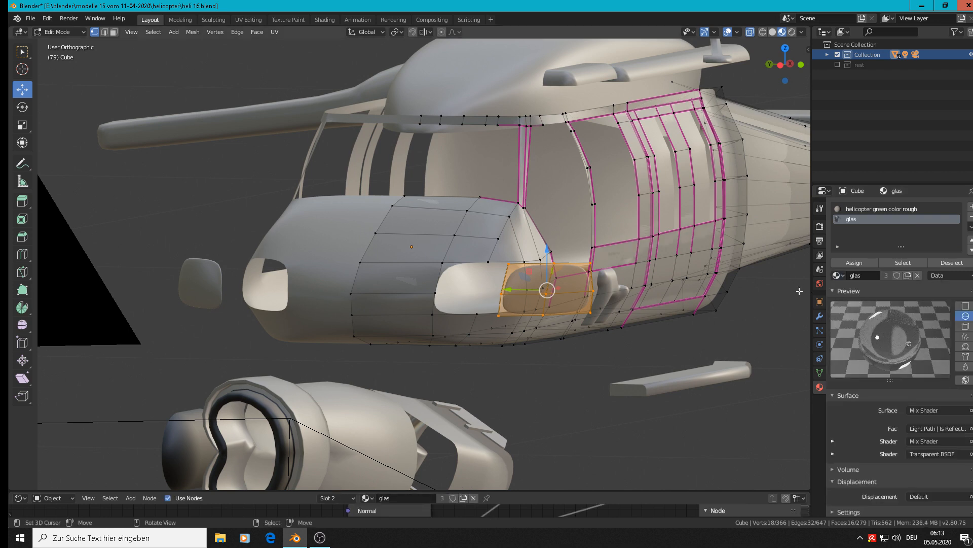
{"action": "left_click", "coordinate": [852, 263]}
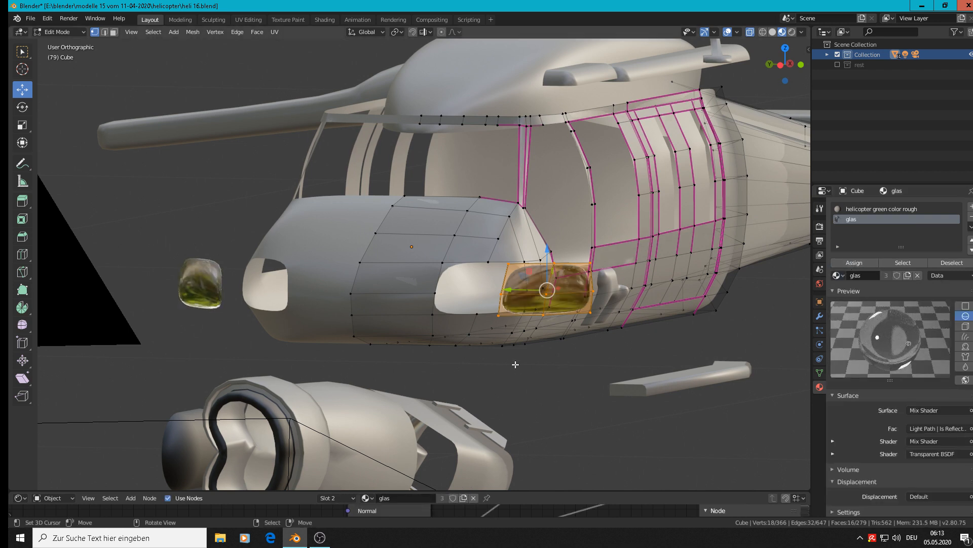
- Check the glass pane against the whole helicopter and save the file
{"action": "key", "text": "Tab"}
{"action": "scroll", "coordinate": [518, 363], "scroll_direction": "down", "scroll_amount": 5}
{"action": "scroll", "coordinate": [583, 366], "scroll_direction": "up", "scroll_amount": 3}
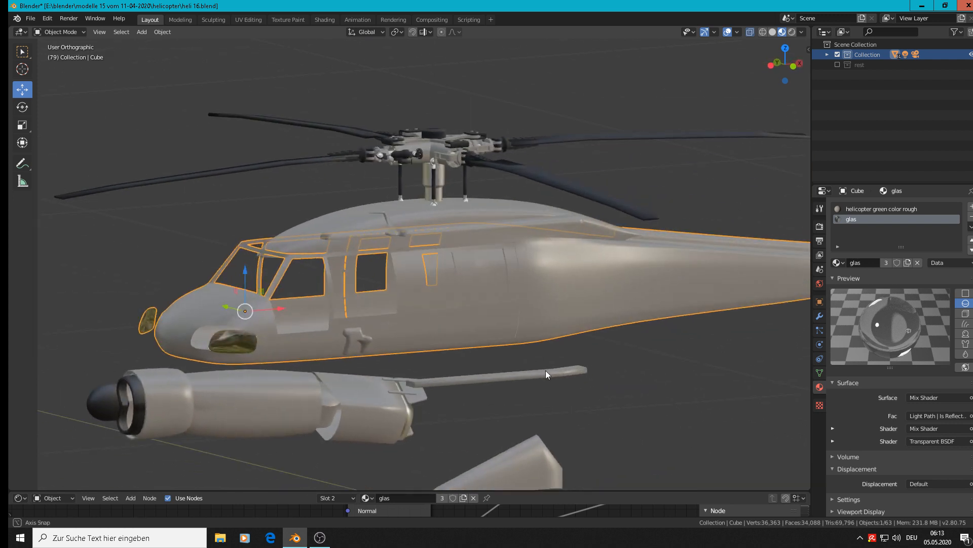
{"action": "scroll", "coordinate": [381, 349], "scroll_direction": "down", "scroll_amount": 2}
{"action": "scroll", "coordinate": [655, 291], "scroll_direction": "up", "scroll_amount": 2}
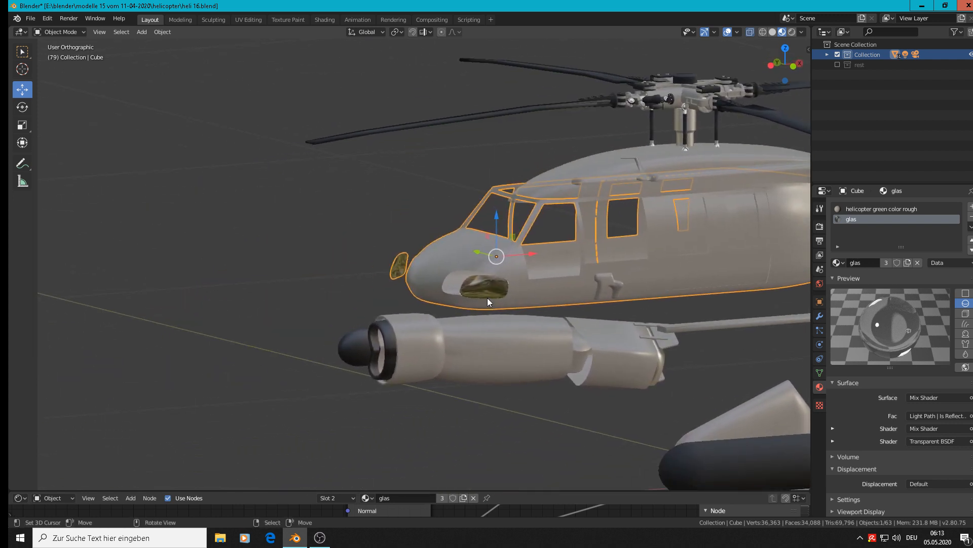
{"action": "left_click", "coordinate": [30, 18]}
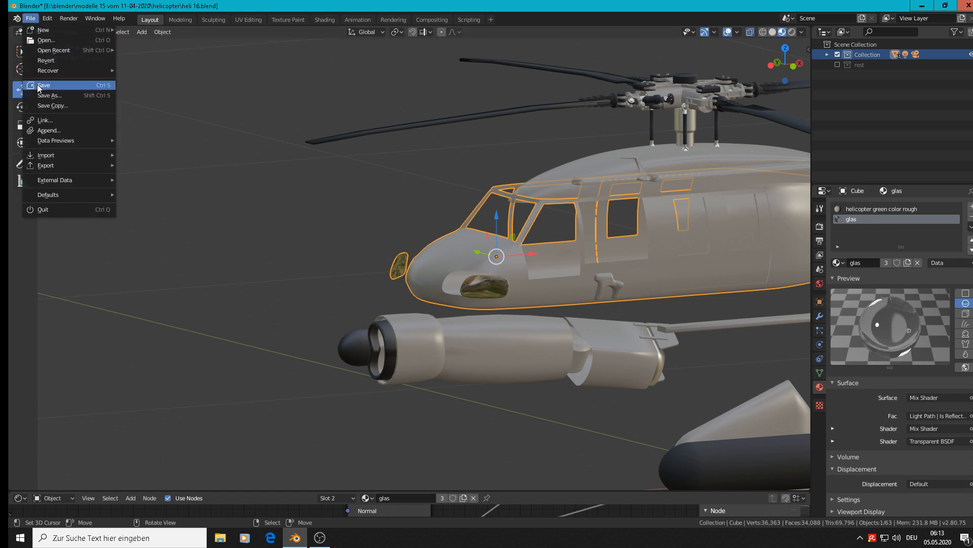
{"action": "left_click", "coordinate": [41, 86]}
- Fill a narrow face along the upper edge of the large side window behind the cockpit side window, working in front view
{"action": "scroll", "coordinate": [566, 246], "scroll_direction": "up", "scroll_amount": 8}
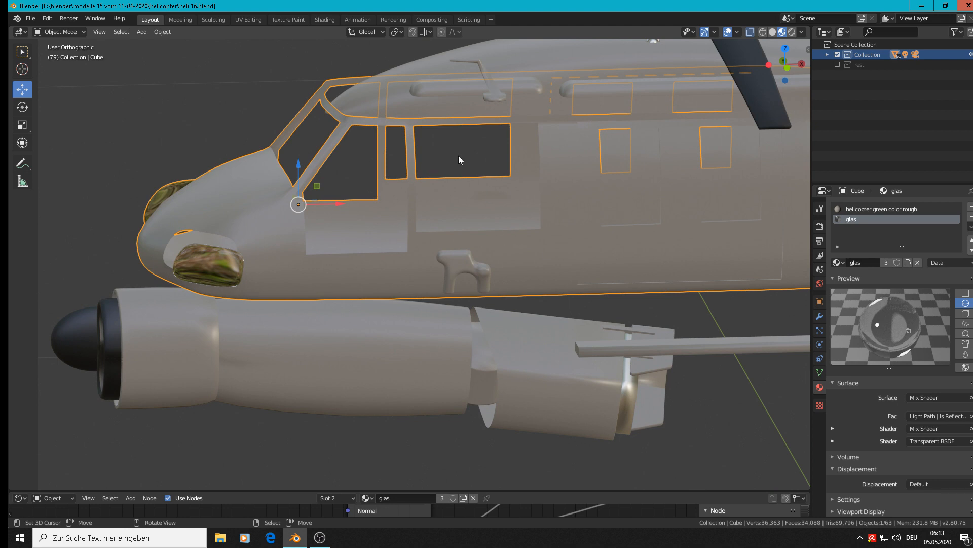
{"action": "key", "text": "KP_1"}
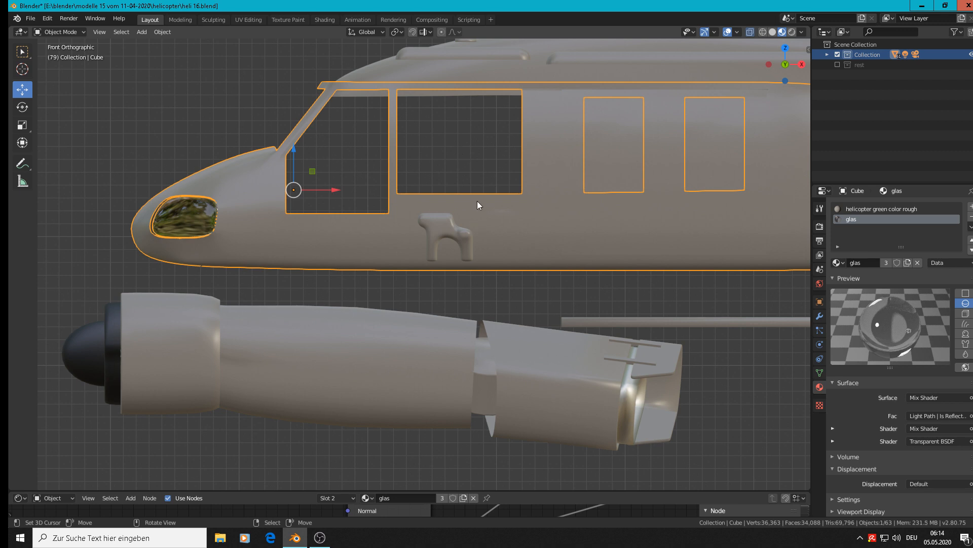
{"action": "key", "text": "Tab"}
{"action": "scroll", "coordinate": [411, 129], "scroll_direction": "up", "scroll_amount": 2}
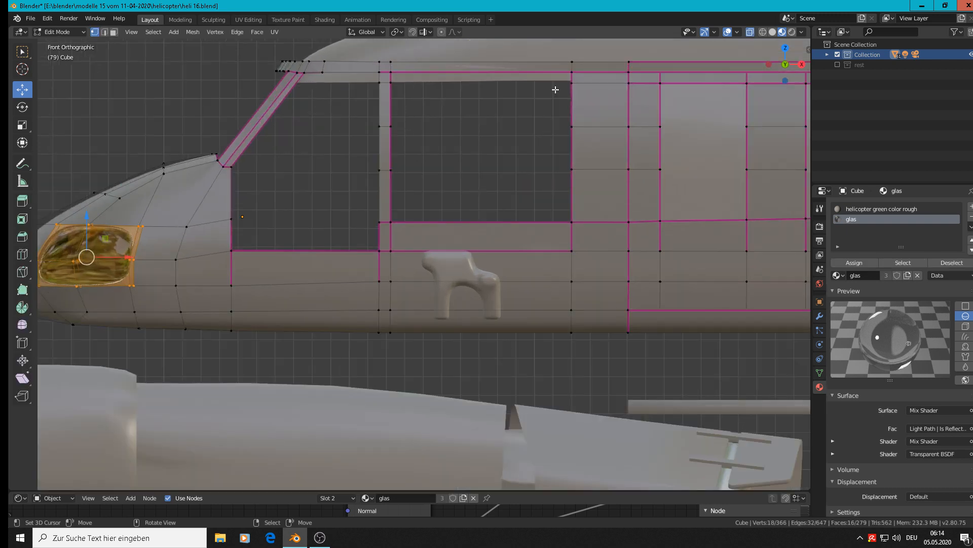
{"action": "mouse_move", "coordinate": [476, 111]}
{"action": "middle_mouse_down"}
{"action": "mouse_move", "coordinate": [513, 115]}
{"action": "mouse_move", "coordinate": [471, 115]}
{"action": "middle_mouse_up"}
{"action": "key", "text": "KP_1"}
{"action": "left_click", "coordinate": [391, 73]}
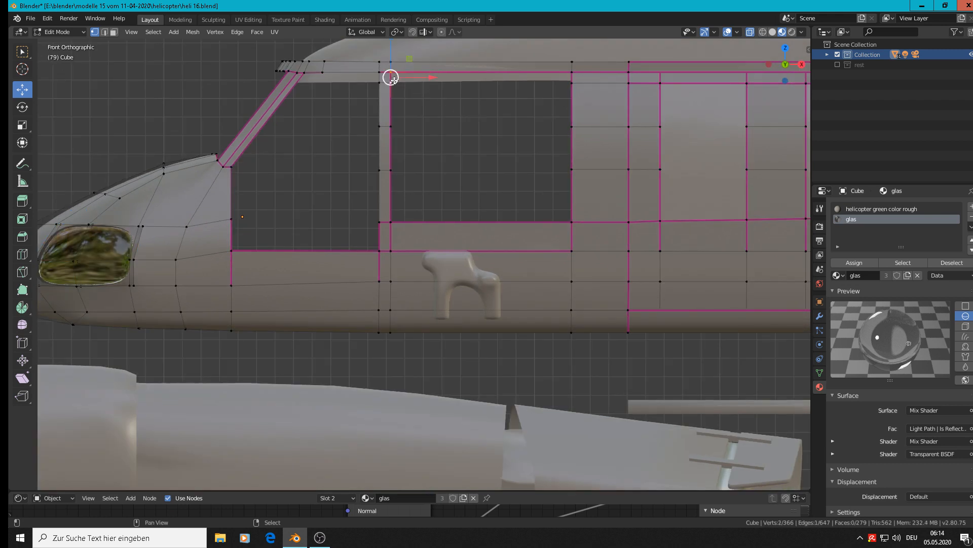
{"action": "left_click", "coordinate": [571, 81], "text": "shift"}
{"action": "left_click", "coordinate": [571, 82], "text": "shift"}
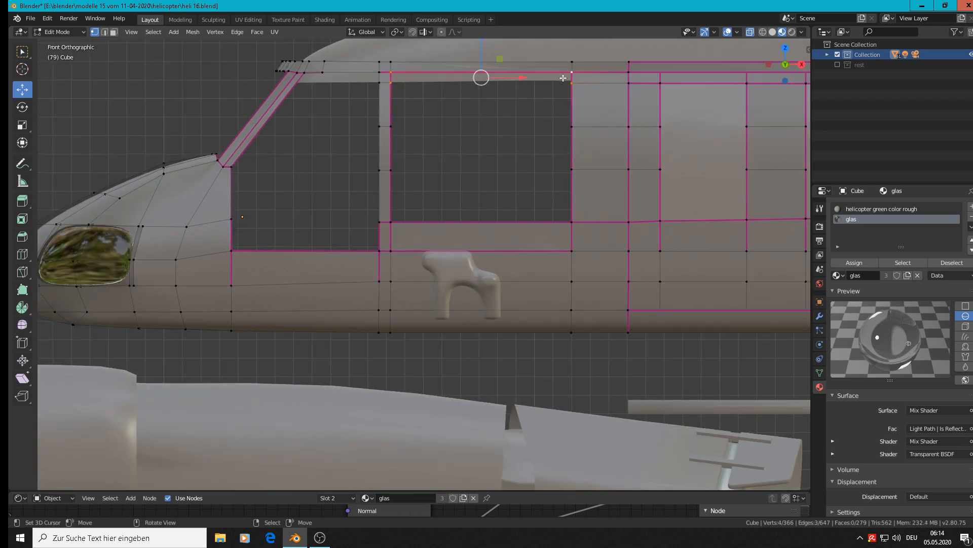
{"action": "key", "text": "f"}
- Fill the band directly below the narrow upper strip of the large side window with a face
{"action": "left_click", "coordinate": [394, 85]}
{"action": "left_click", "coordinate": [391, 126], "text": "shift"}
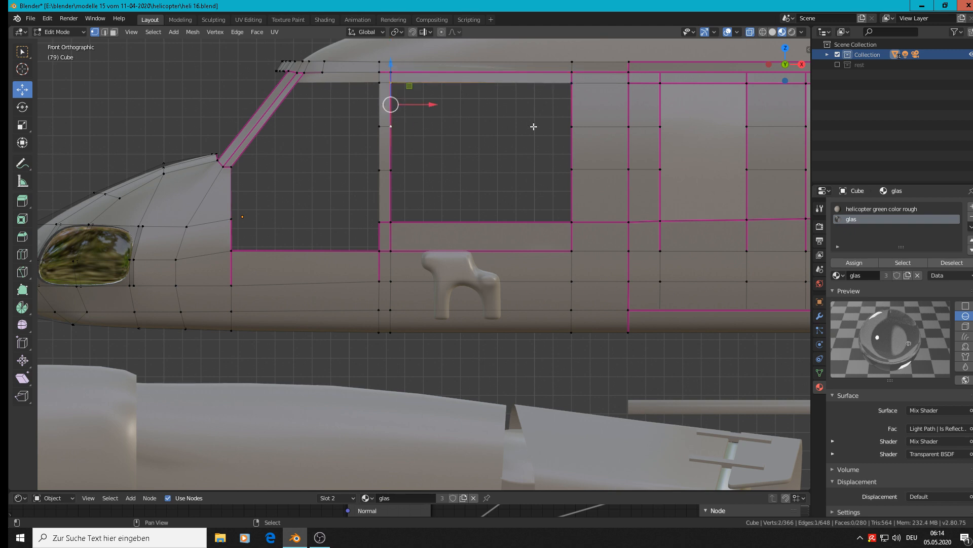
{"action": "left_click", "coordinate": [572, 127], "text": "shift"}
{"action": "left_click", "coordinate": [573, 86], "text": "shift"}
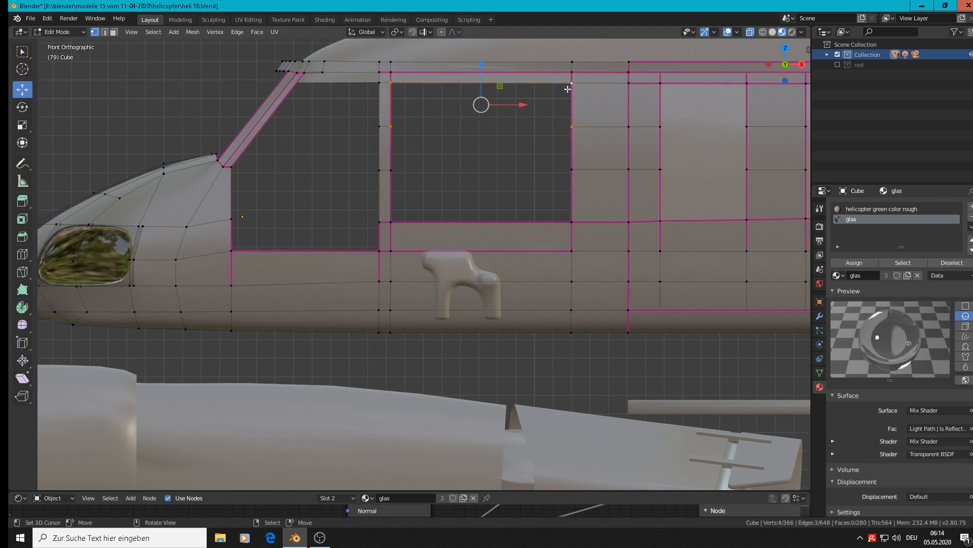
{"action": "key", "text": "f"}
- Fill the middle band of the large side window with a face between its front and rear edge vertices
{"action": "left_click", "coordinate": [391, 126]}
{"action": "left_click", "coordinate": [391, 170], "text": "shift"}
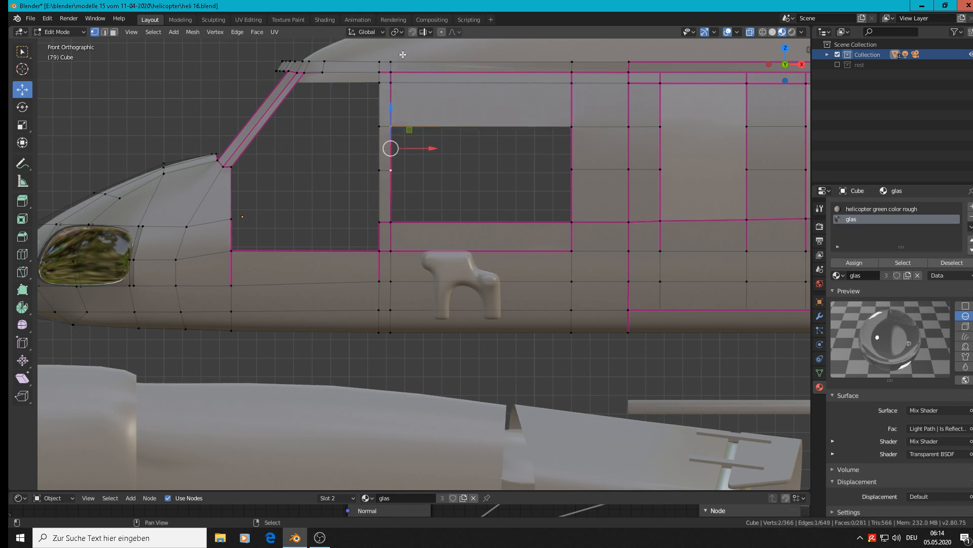
{"action": "left_click", "coordinate": [572, 127], "text": "shift"}
{"action": "left_click", "coordinate": [571, 170], "text": "shift"}
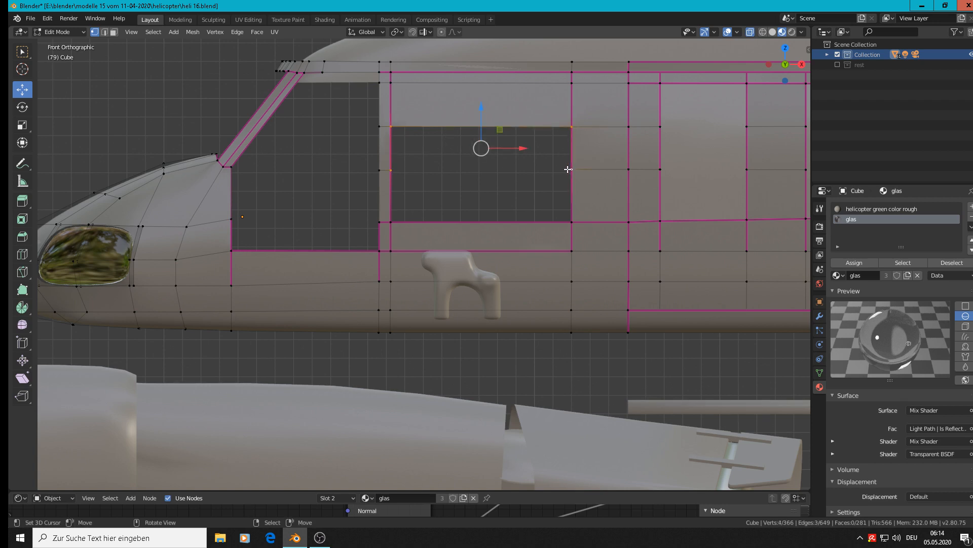
{"action": "key", "text": "f"}
- Fill the remaining opening along the large side window's lower edge with a face and clear the selection
{"action": "left_click", "coordinate": [390, 170], "text": "shift"}
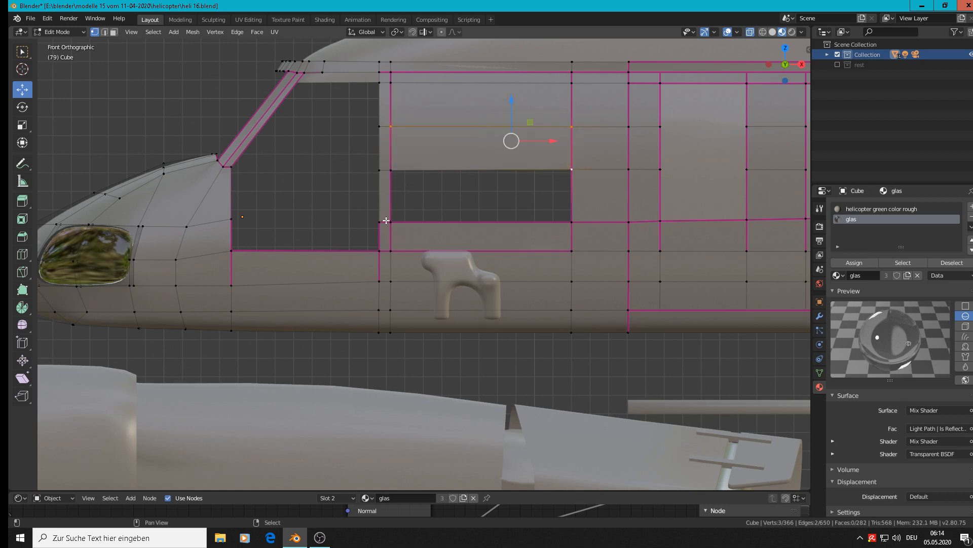
{"action": "left_click", "coordinate": [390, 222], "text": "shift"}
{"action": "left_click", "coordinate": [572, 218], "text": "shift"}
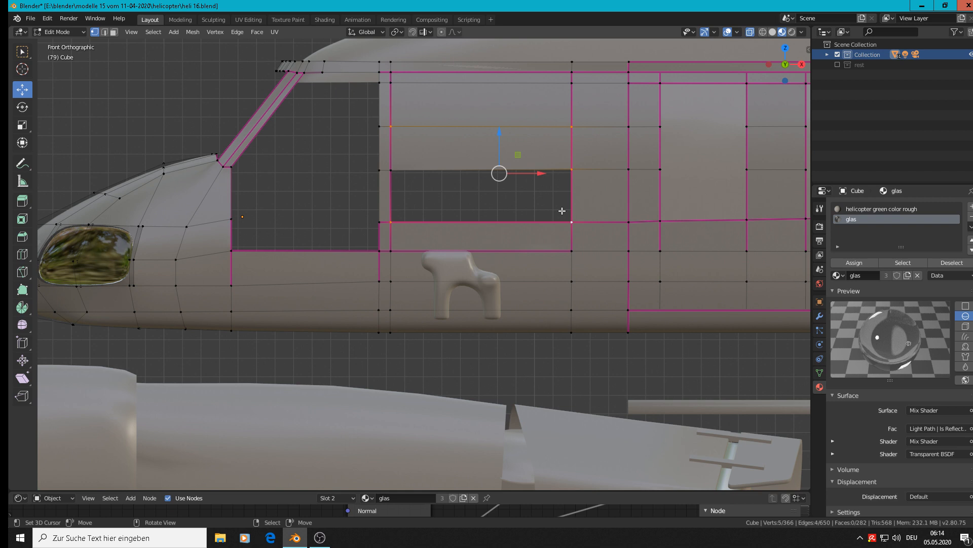
{"action": "key", "text": "f"}
{"action": "middle_click_drag", "start_coordinate": [519, 186], "coordinate": [574, 202]}
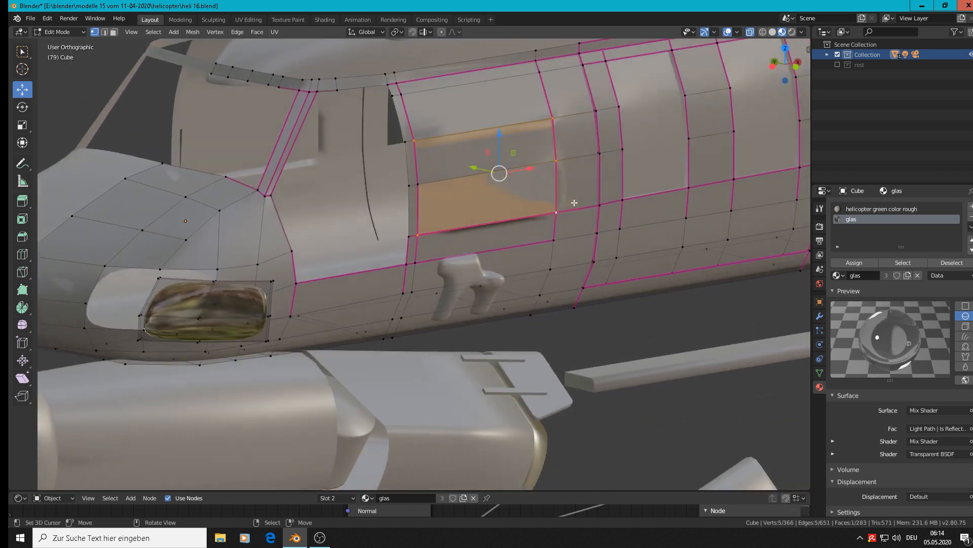
{"action": "key", "text": "alt+a"}
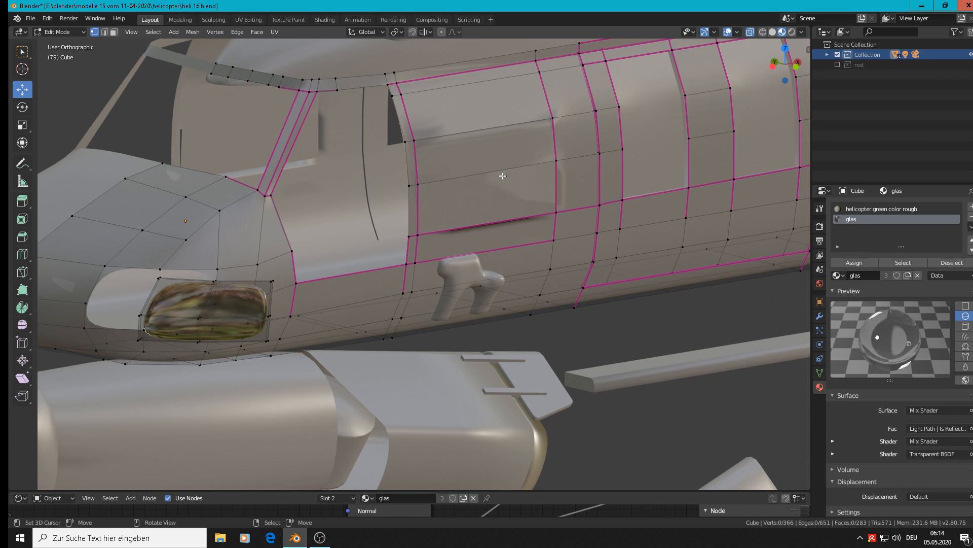
- Duplicate the four faces filling the large side window and move the copy -0.0919 m along Y, out from the fuselage
{"action": "left_click", "coordinate": [114, 32]}
{"action": "left_click", "coordinate": [473, 83]}
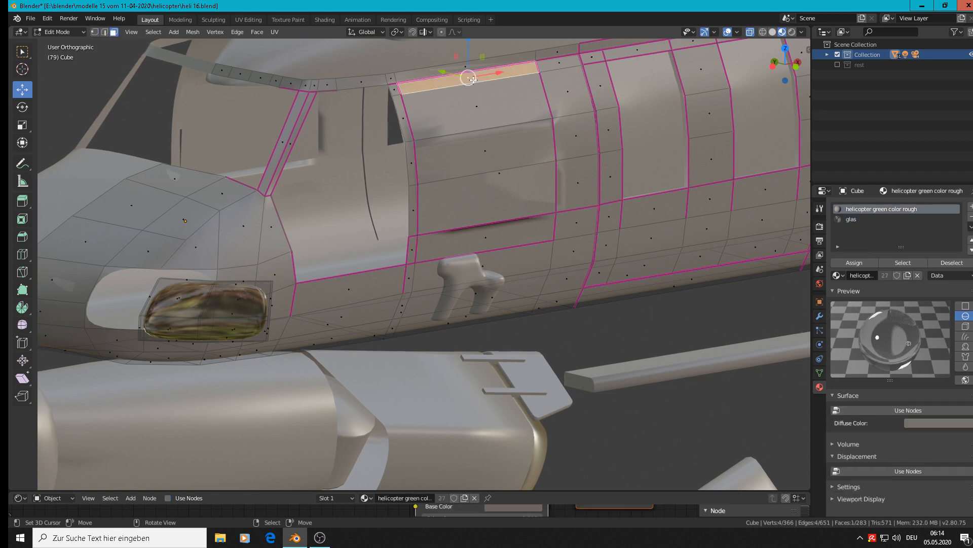
{"action": "left_click", "coordinate": [474, 114], "text": "shift"}
{"action": "left_click", "coordinate": [472, 160], "text": "shift"}
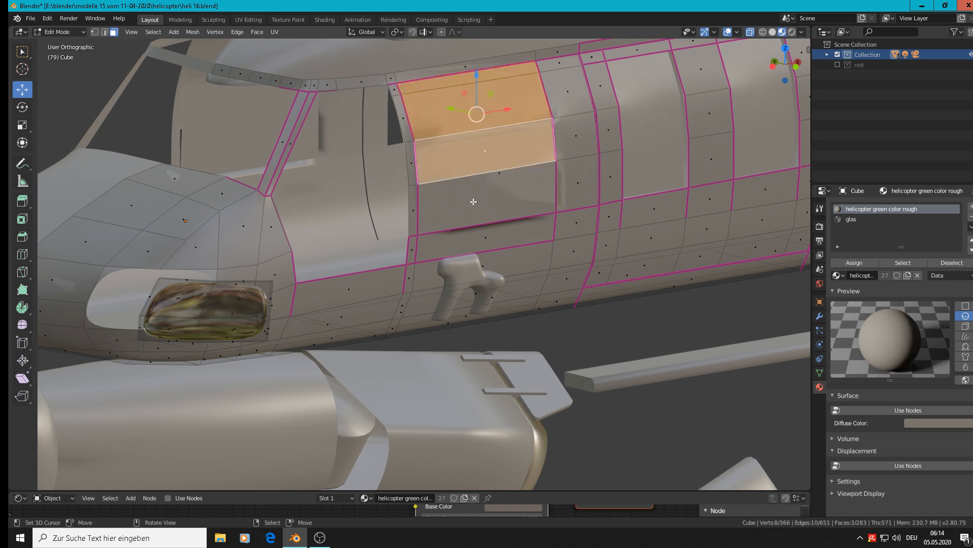
{"action": "left_click", "coordinate": [495, 180], "text": "shift"}
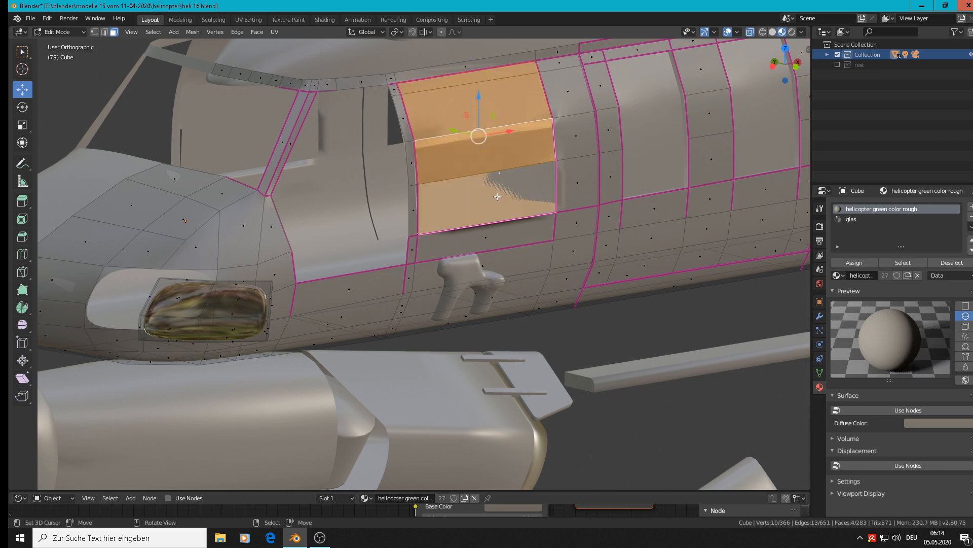
{"action": "middle_click_drag", "start_coordinate": [495, 180], "coordinate": [451, 146]}
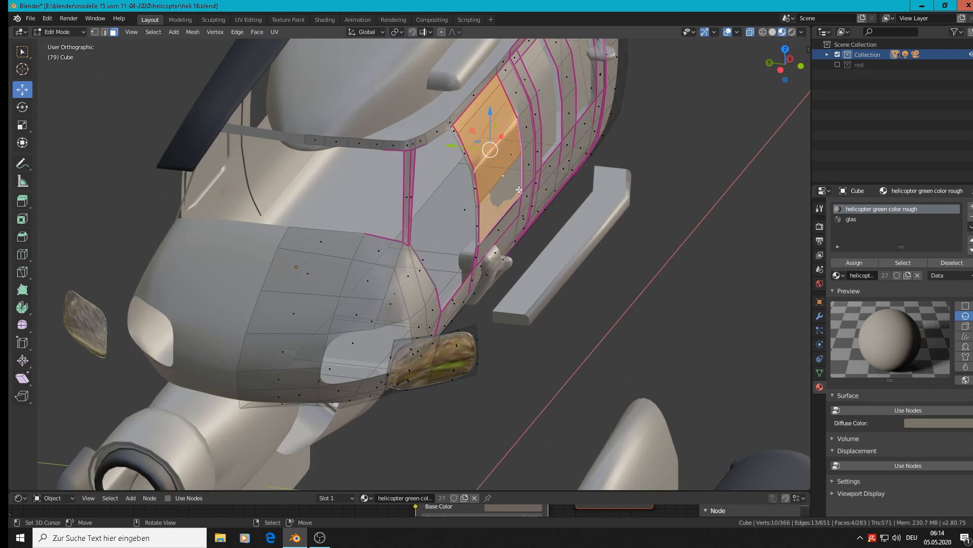
{"action": "key", "text": "shift+d"}
{"action": "key", "text": "Escape"}
{"action": "left_click_drag", "start_coordinate": [451, 146], "coordinate": [574, 187]}
{"action": "middle_click_drag", "start_coordinate": [574, 187], "coordinate": [527, 136]}
{"action": "scroll", "coordinate": [566, 187], "scroll_direction": "up", "scroll_amount": 6}
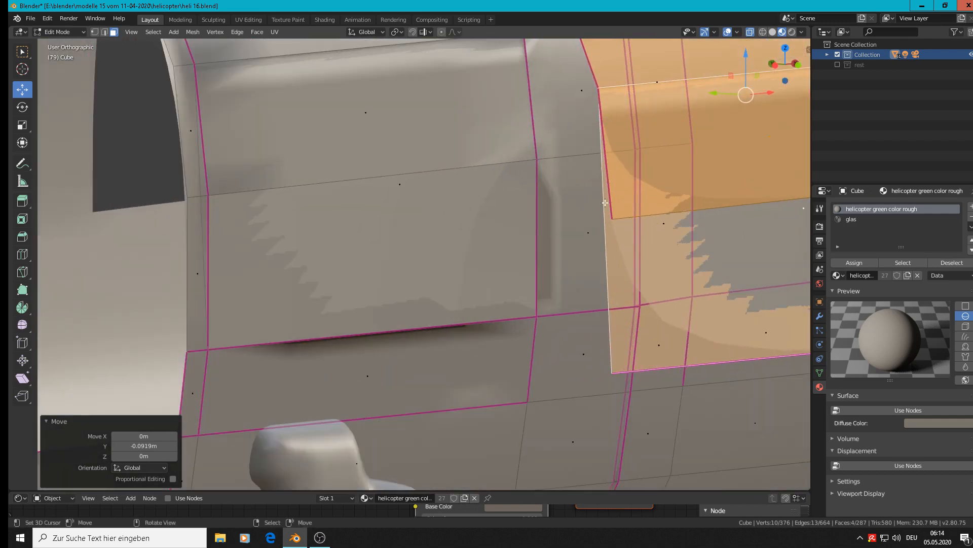
{"action": "scroll", "coordinate": [603, 231], "scroll_direction": "down", "scroll_amount": 3}
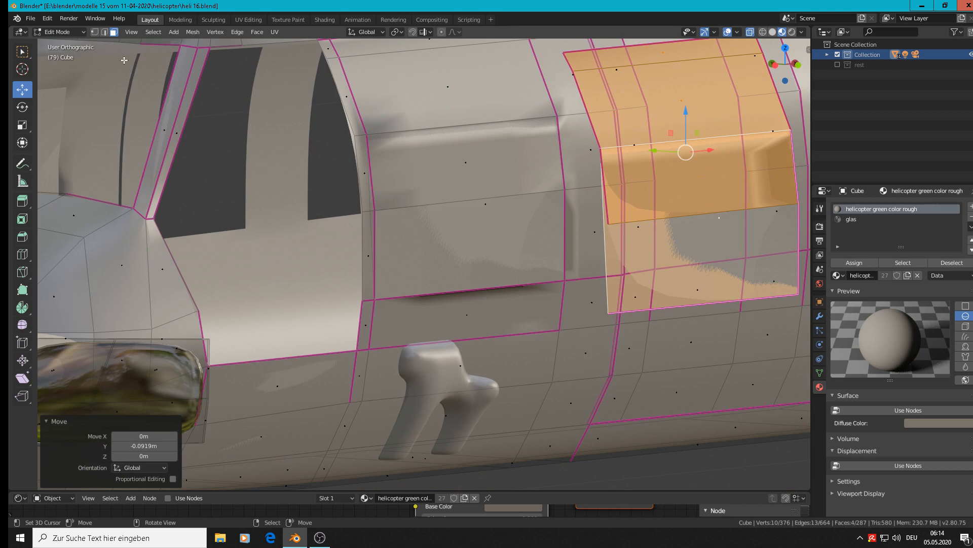
- Delete the three inner horizontal edges of the original window filling to reopen the large side window in the fuselage
{"action": "left_click", "coordinate": [105, 32]}
{"action": "scroll", "coordinate": [369, 96], "scroll_direction": "down", "scroll_amount": 3}
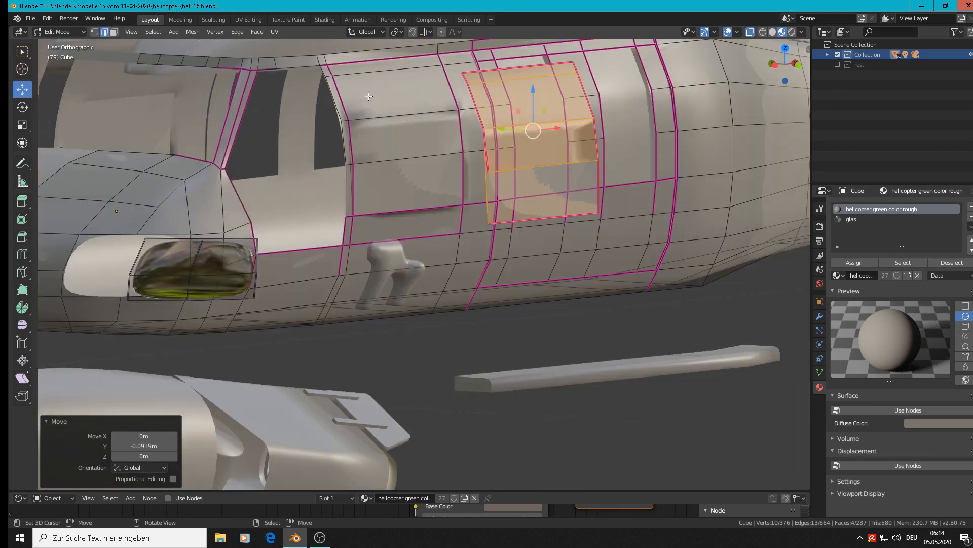
{"action": "left_click", "coordinate": [400, 69]}
{"action": "left_click", "coordinate": [401, 113], "text": "shift"}
{"action": "left_click", "coordinate": [400, 157], "text": "shift"}
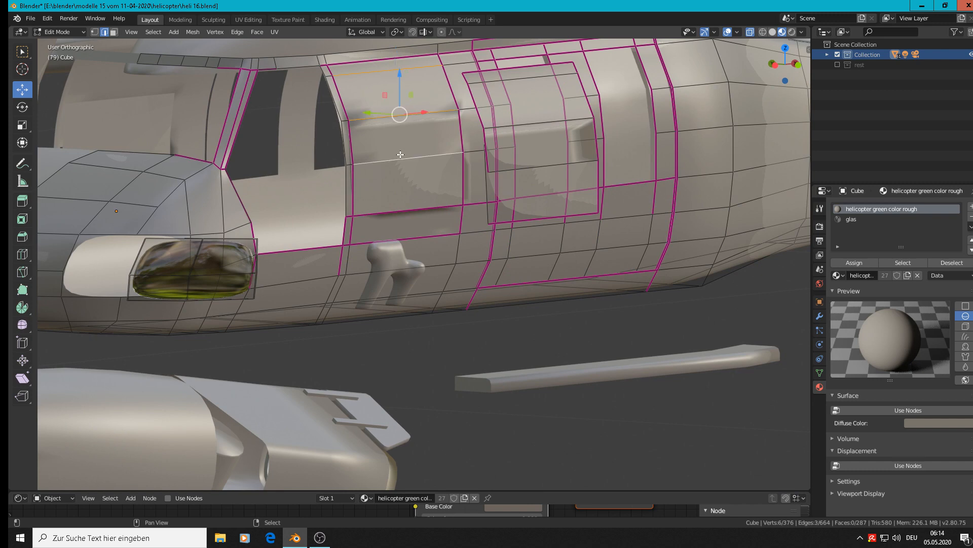
{"action": "key", "text": "x"}
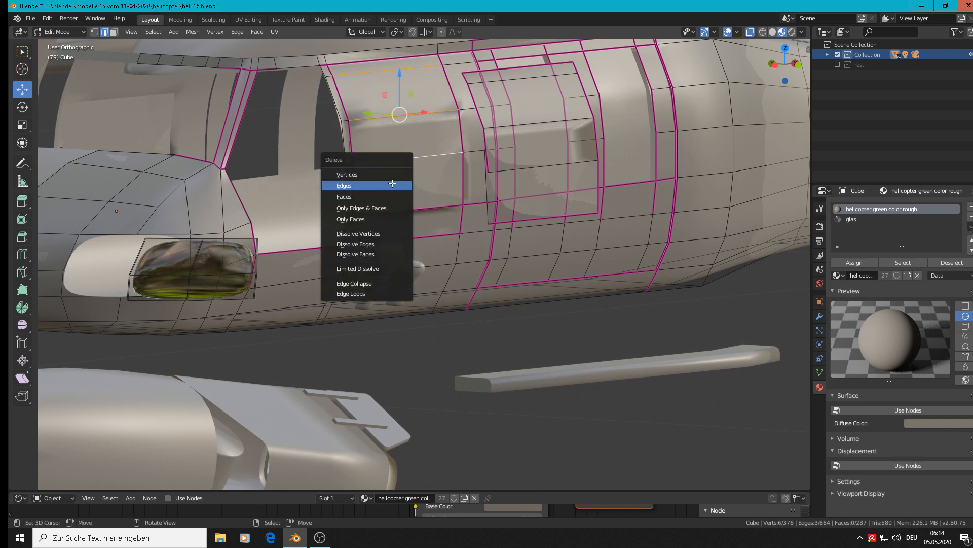
{"action": "left_click", "coordinate": [395, 185]}
{"action": "scroll", "coordinate": [397, 161], "scroll_direction": "up", "scroll_amount": 2}
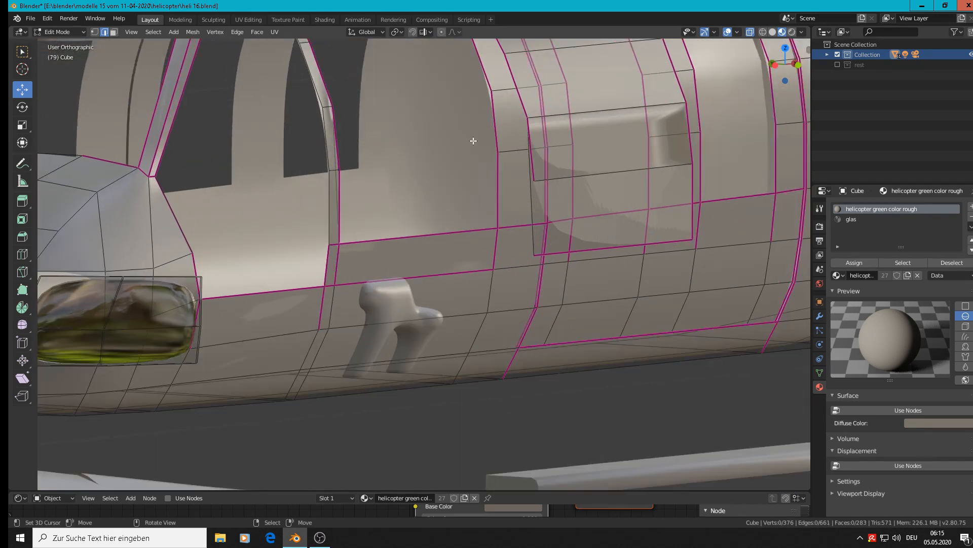
- Delete the front vertical edge of the detached window panel's lowest face
{"action": "scroll", "coordinate": [514, 140], "scroll_direction": "down", "scroll_amount": 3}
{"action": "middle_click_drag", "start_coordinate": [514, 140], "coordinate": [536, 128]}
{"action": "scroll", "coordinate": [536, 129], "scroll_direction": "up", "scroll_amount": 3}
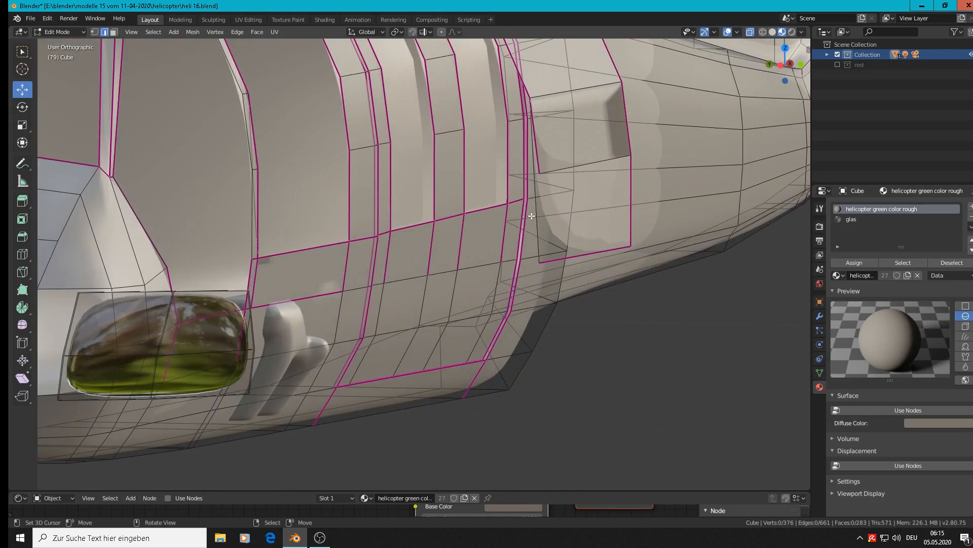
{"action": "left_click", "coordinate": [531, 196]}
{"action": "key", "text": "x"}
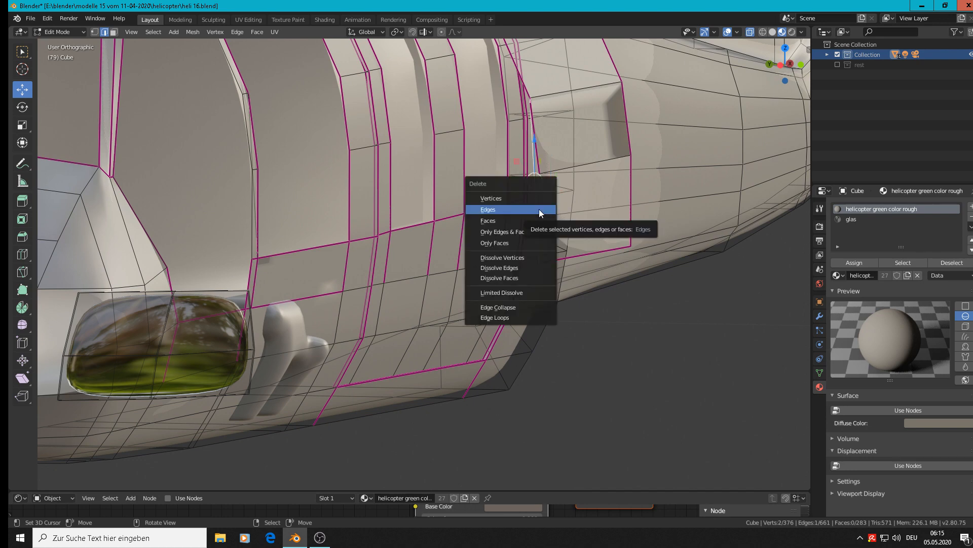
{"action": "left_click", "coordinate": [540, 209]}
{"action": "middle_click_drag", "start_coordinate": [570, 170], "coordinate": [548, 157]}
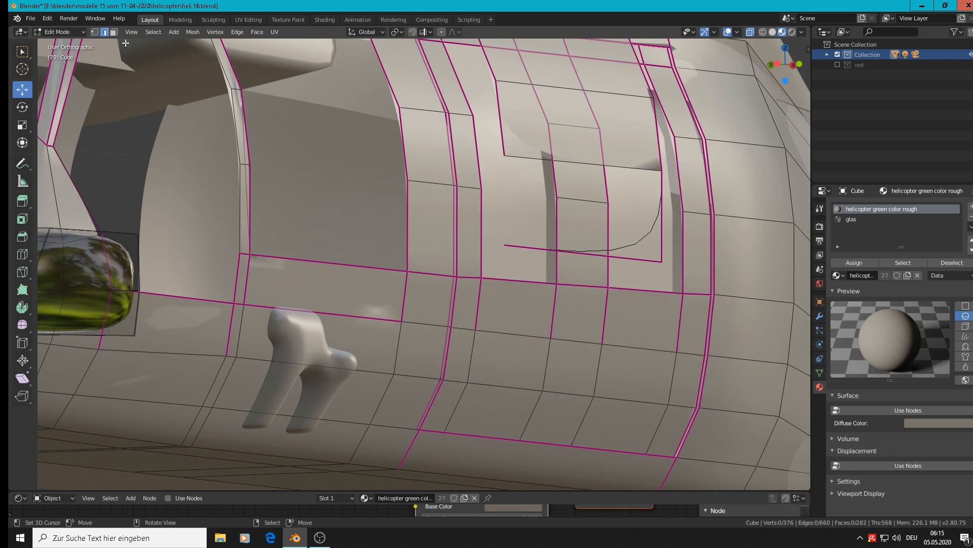
- Connect the two front vertices of the detached panel's open lower section with a new edge
{"action": "left_click", "coordinate": [94, 33]}
{"action": "left_click", "coordinate": [506, 155]}
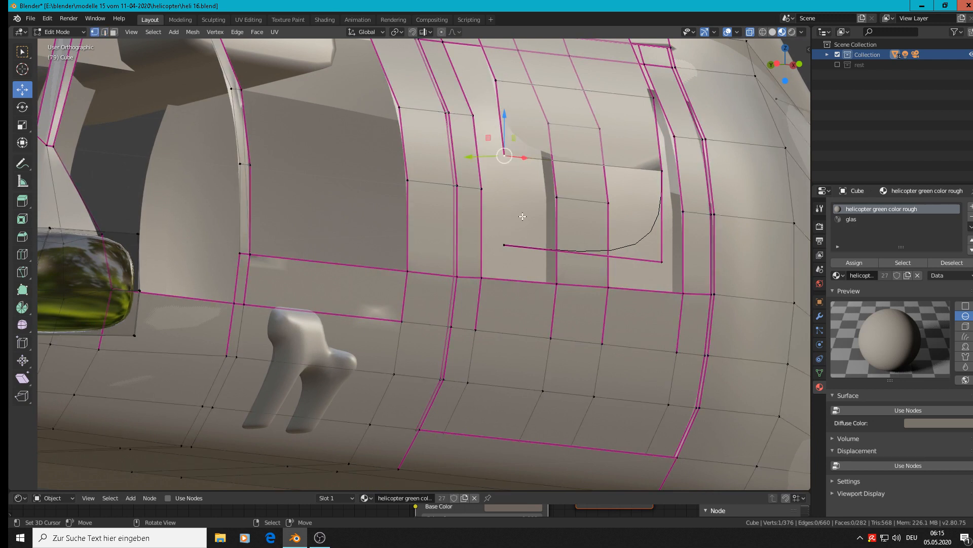
{"action": "left_click", "coordinate": [505, 244], "text": "shift"}
{"action": "key", "text": "f"}
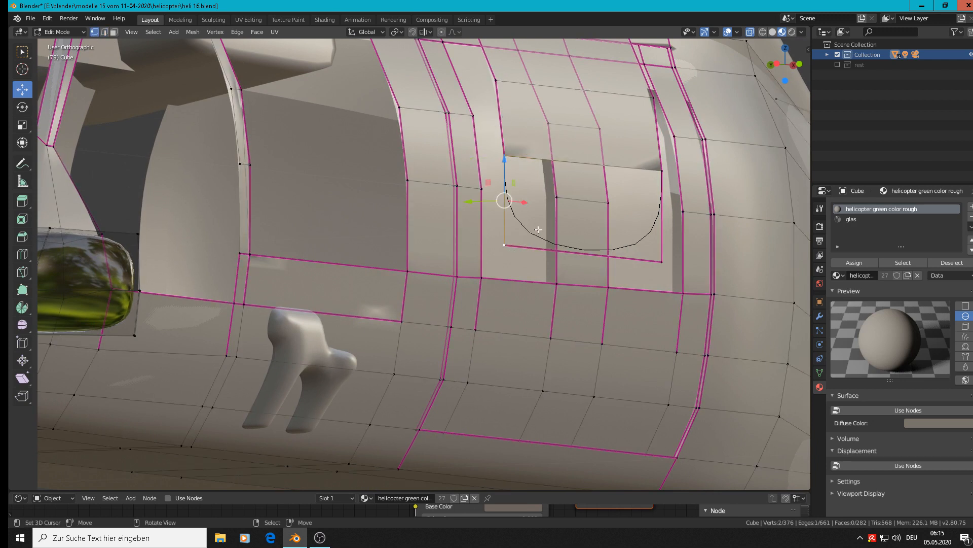
{"action": "middle_click_drag", "start_coordinate": [566, 184], "coordinate": [527, 171]}
- Fill the detached panel's lower section with a four-sided face between its front and rear vertices
{"action": "key", "text": "Tab"}
{"action": "scroll", "coordinate": [549, 202], "scroll_direction": "down", "scroll_amount": 3}
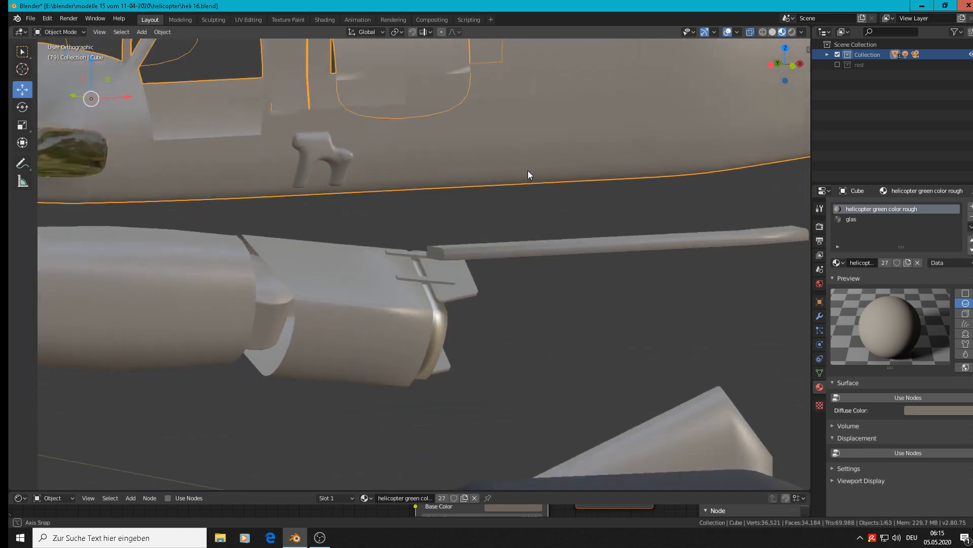
{"action": "key", "text": "Tab"}
{"action": "scroll", "coordinate": [524, 270], "scroll_direction": "up", "scroll_amount": 5}
{"action": "scroll", "coordinate": [399, 201], "scroll_direction": "up", "scroll_amount": 1}
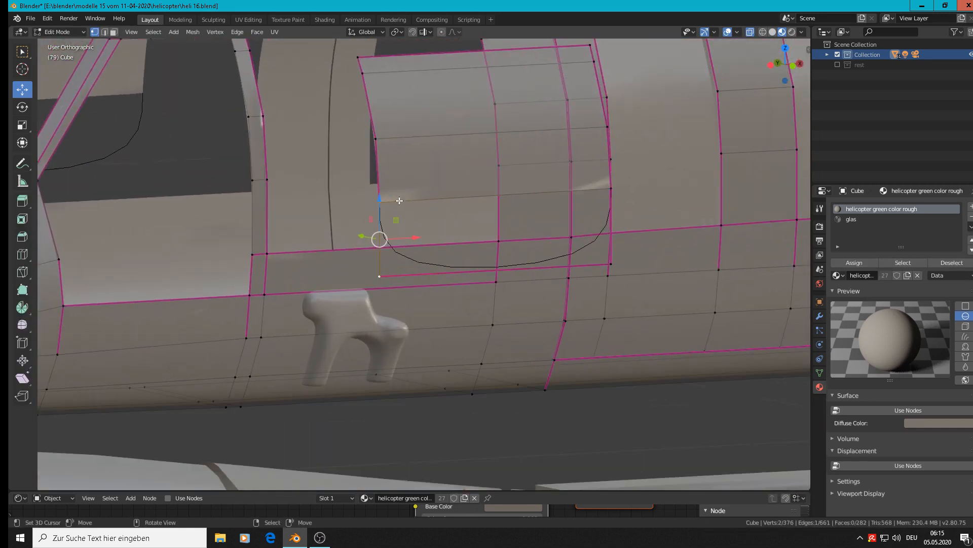
{"action": "left_click", "coordinate": [614, 189], "text": "shift"}
{"action": "left_click", "coordinate": [617, 261], "text": "shift"}
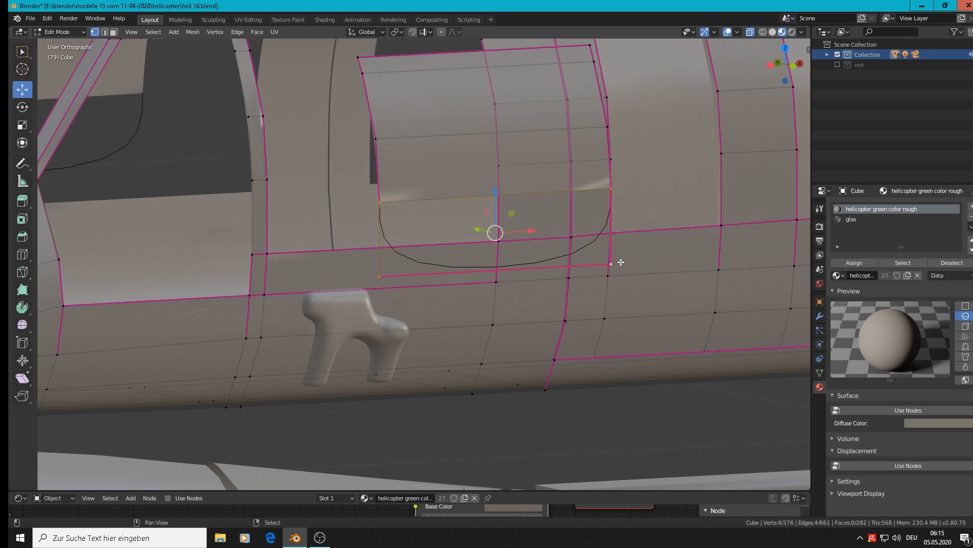
{"action": "key", "text": "f"}
{"action": "key", "text": "Tab"}
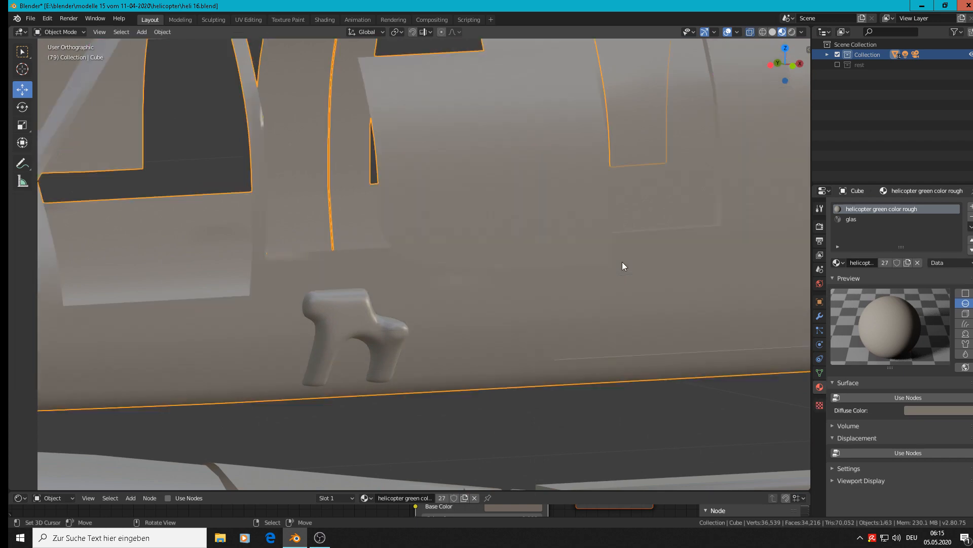
- Set the crease of the detached panel's lower front vertical edge to 1.00
{"action": "scroll", "coordinate": [622, 262], "scroll_direction": "down", "scroll_amount": 6}
{"action": "middle_click_drag", "start_coordinate": [590, 251], "coordinate": [622, 235]}
{"action": "scroll", "coordinate": [620, 235], "scroll_direction": "down", "scroll_amount": 5}
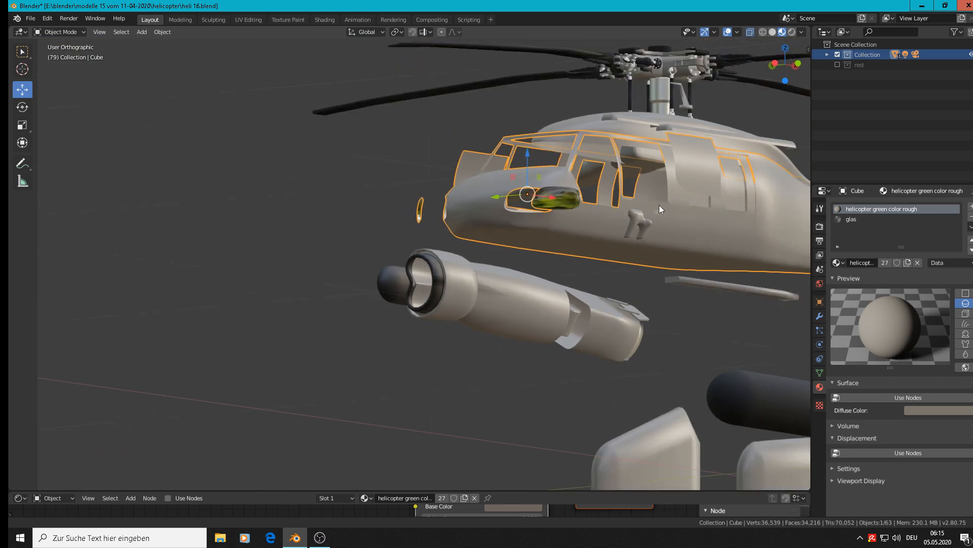
{"action": "scroll", "coordinate": [485, 240], "scroll_direction": "up", "scroll_amount": 8}
{"action": "scroll", "coordinate": [478, 261], "scroll_direction": "up", "scroll_amount": 3}
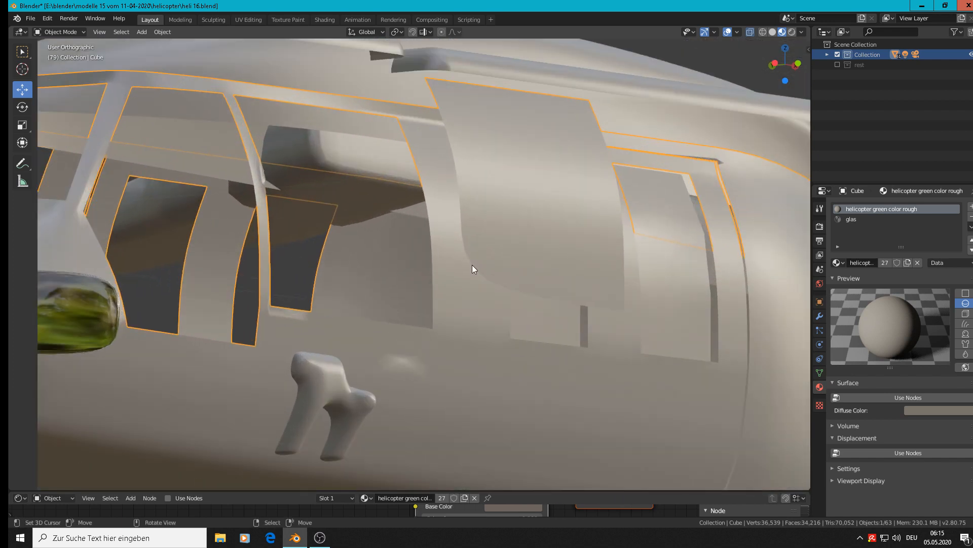
{"action": "key", "text": "Tab"}
{"action": "key", "text": "alt+a"}
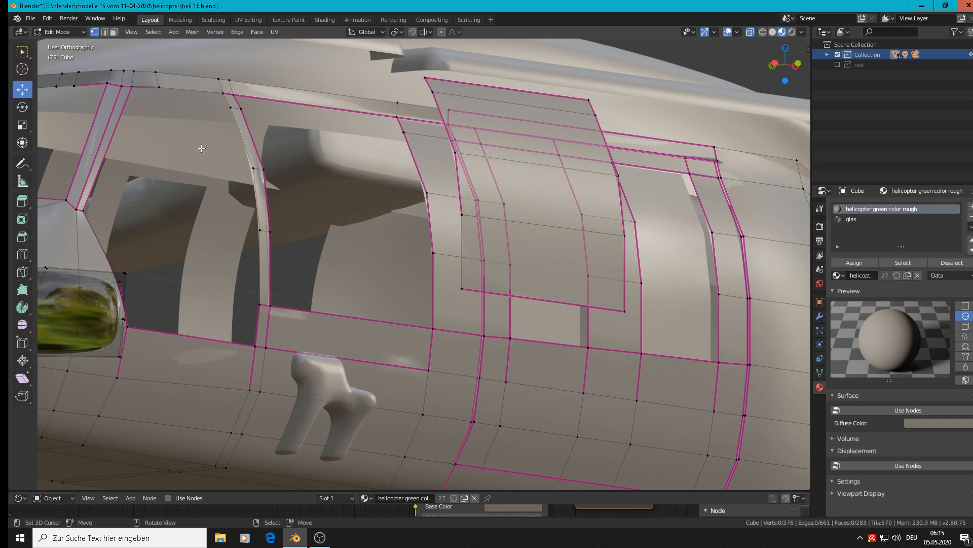
{"action": "left_click", "coordinate": [104, 32]}
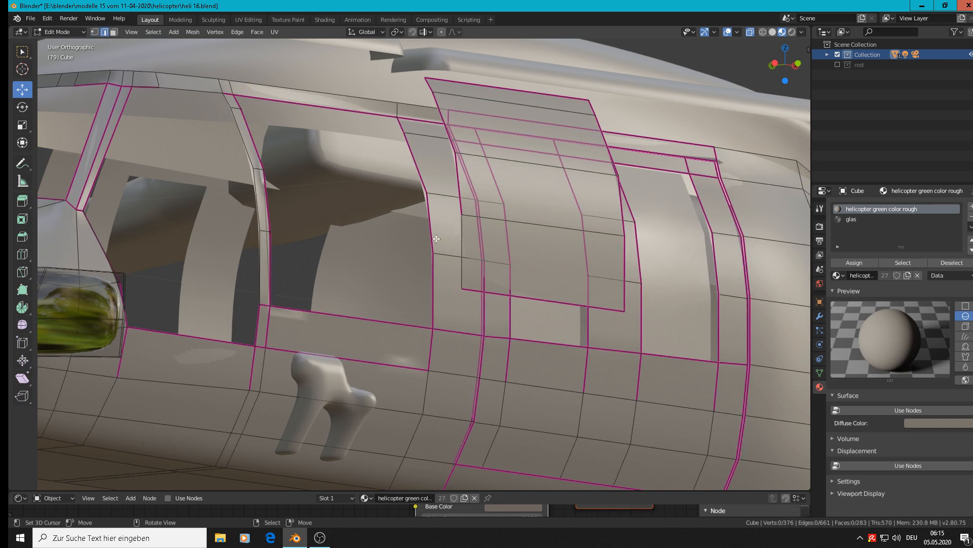
{"action": "left_click", "coordinate": [466, 246]}
{"action": "key", "text": "n"}
{"action": "left_click_drag", "start_coordinate": [744, 157], "coordinate": [792, 158]}
- Add a centred vertical loop cut to the detached window panel, splitting it into equal front and rear halves
{"action": "key", "text": "Tab"}
{"action": "scroll", "coordinate": [445, 220], "scroll_direction": "down", "scroll_amount": 3}
{"action": "middle_click_drag", "start_coordinate": [445, 220], "coordinate": [403, 338]}
{"action": "middle_click_drag", "start_coordinate": [370, 401], "coordinate": [579, 270]}
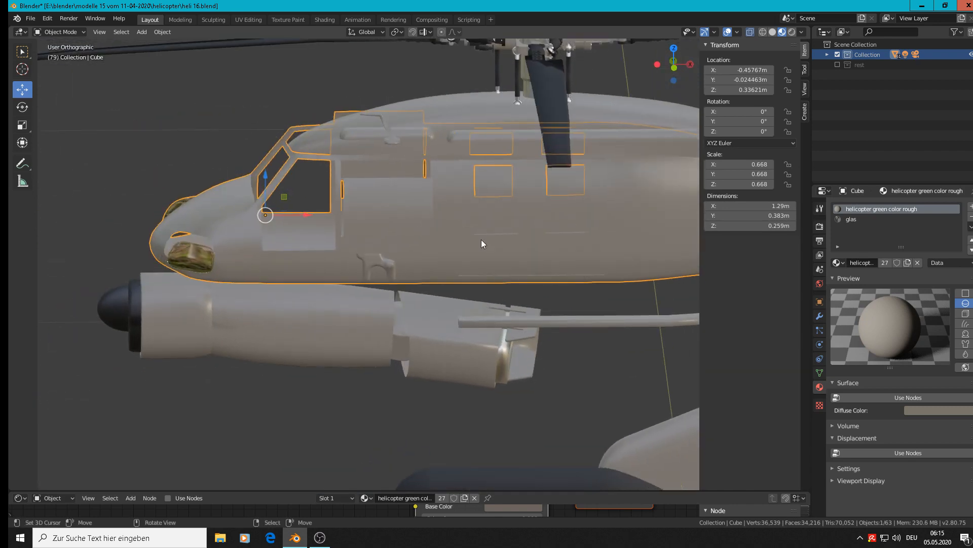
{"action": "scroll", "coordinate": [482, 239], "scroll_direction": "up", "scroll_amount": 5}
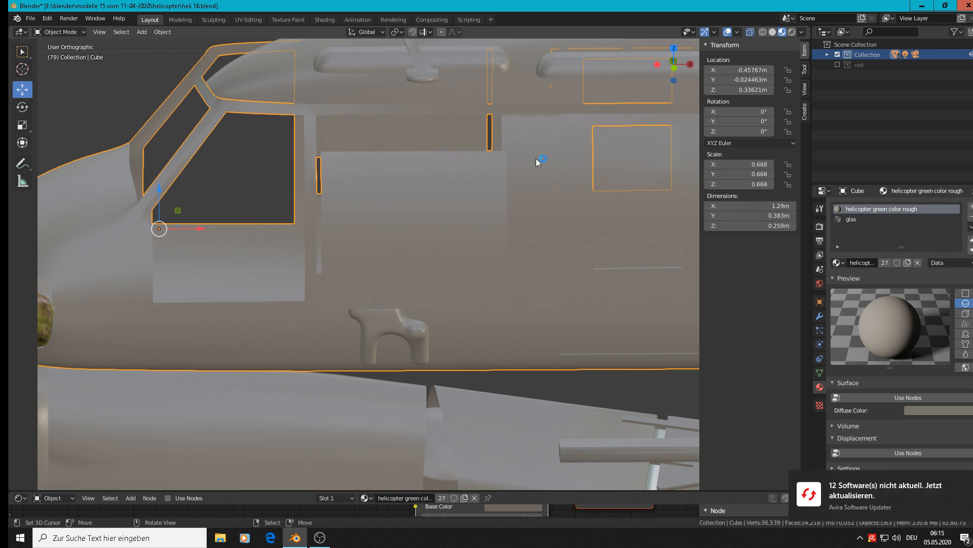
{"action": "key", "text": "Tab"}
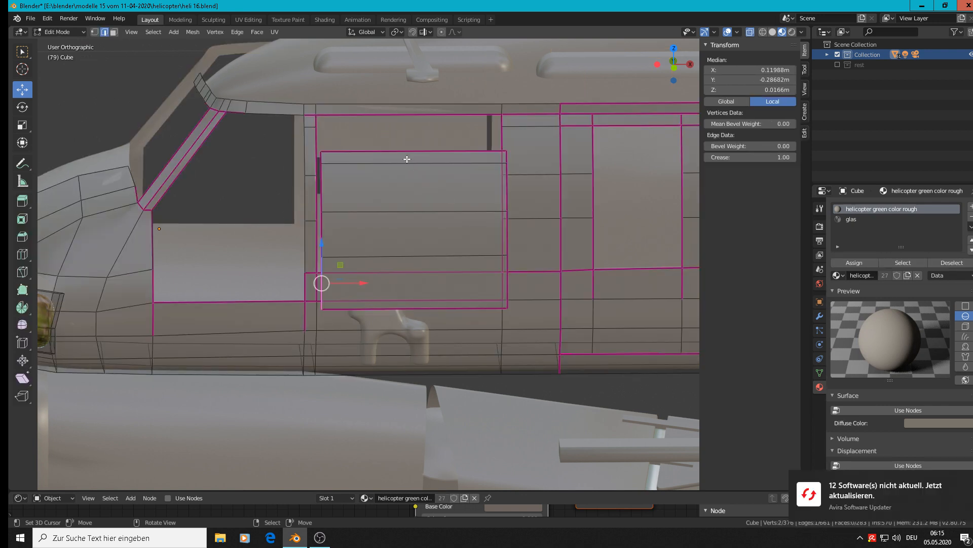
{"action": "key", "text": "ctrl+r"}
{"action": "left_click", "coordinate": [407, 159]}
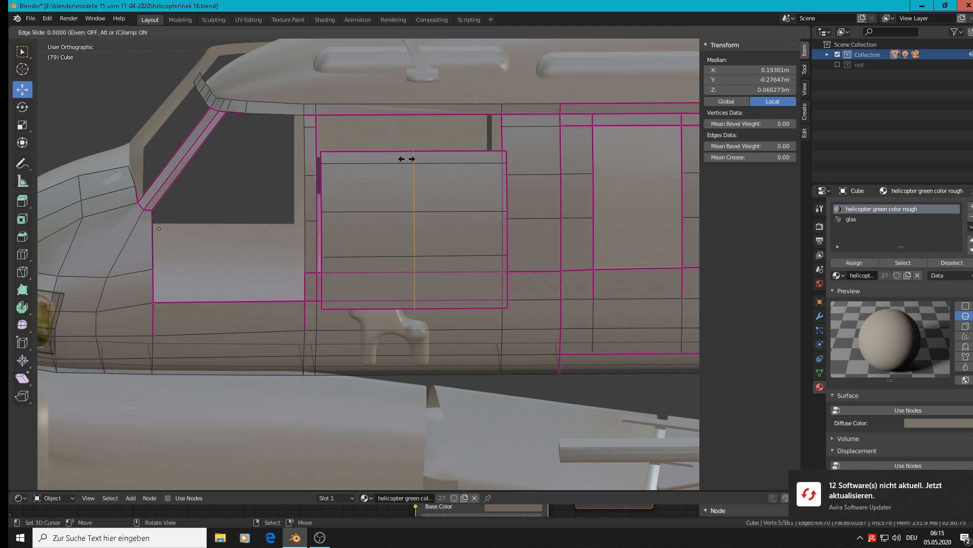
{"action": "right_click", "coordinate": [407, 159]}
- Separate all the linked geometry of the detached window panel from the fuselage mesh into its own object
{"action": "scroll", "coordinate": [420, 167], "scroll_direction": "down", "scroll_amount": 3}
{"action": "middle_click_drag", "start_coordinate": [422, 167], "coordinate": [343, 171]}
{"action": "scroll", "coordinate": [422, 184], "scroll_direction": "up", "scroll_amount": 2}
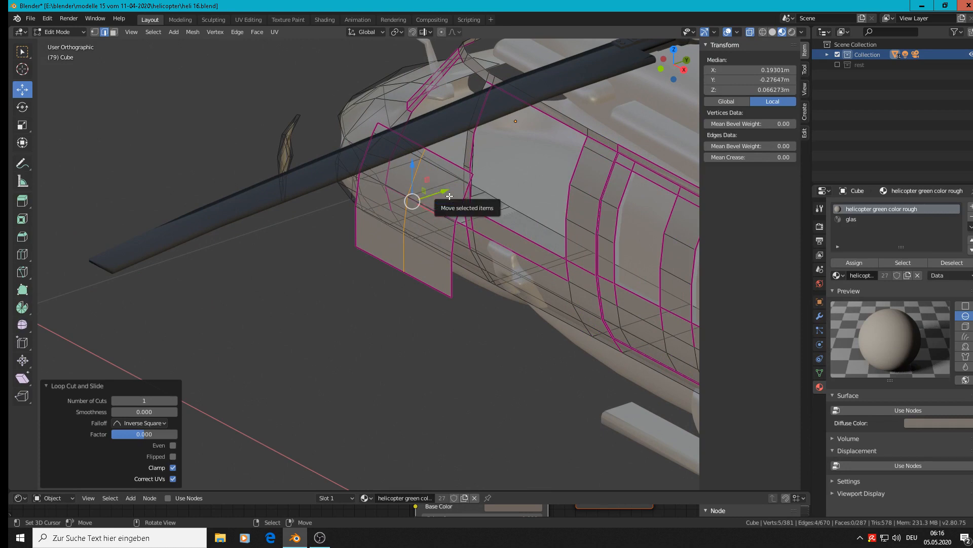
{"action": "key", "text": "Tab"}
{"action": "key", "text": "Tab"}
{"action": "key", "text": "alt+a"}
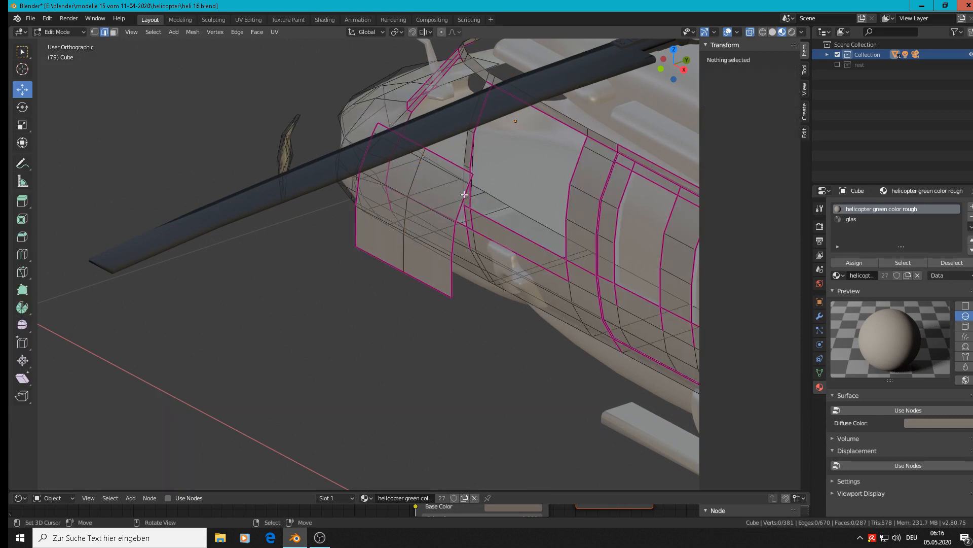
{"action": "key", "text": "l"}
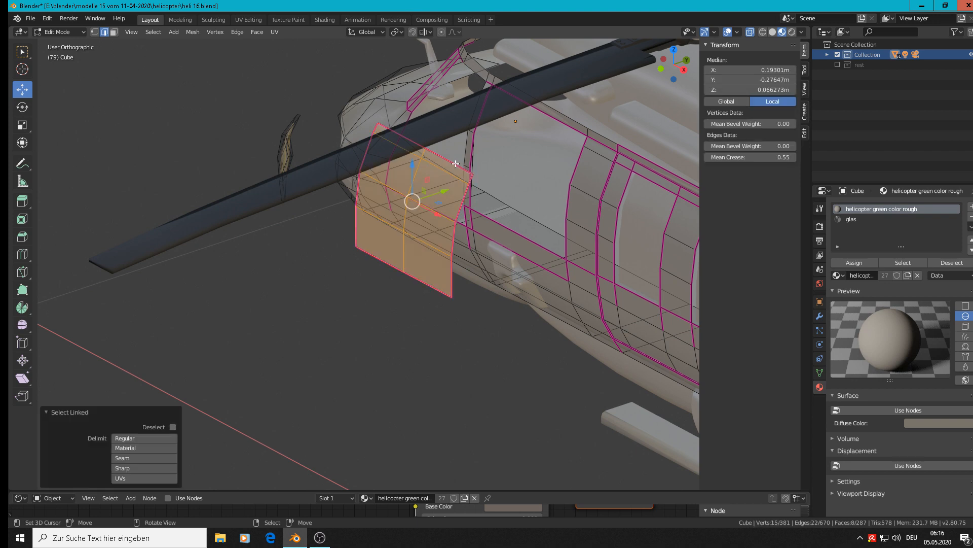
{"action": "key", "text": "p"}
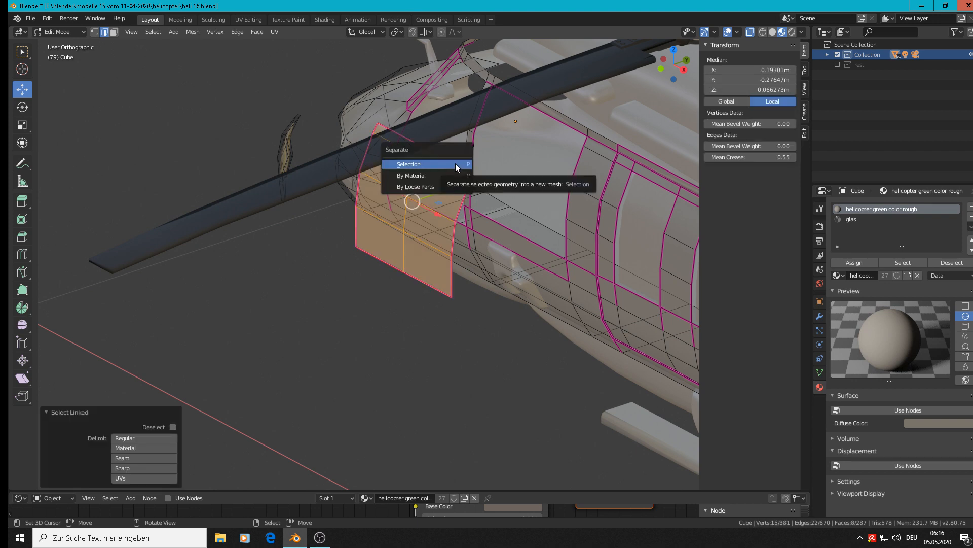
{"action": "left_click", "coordinate": [456, 163]}
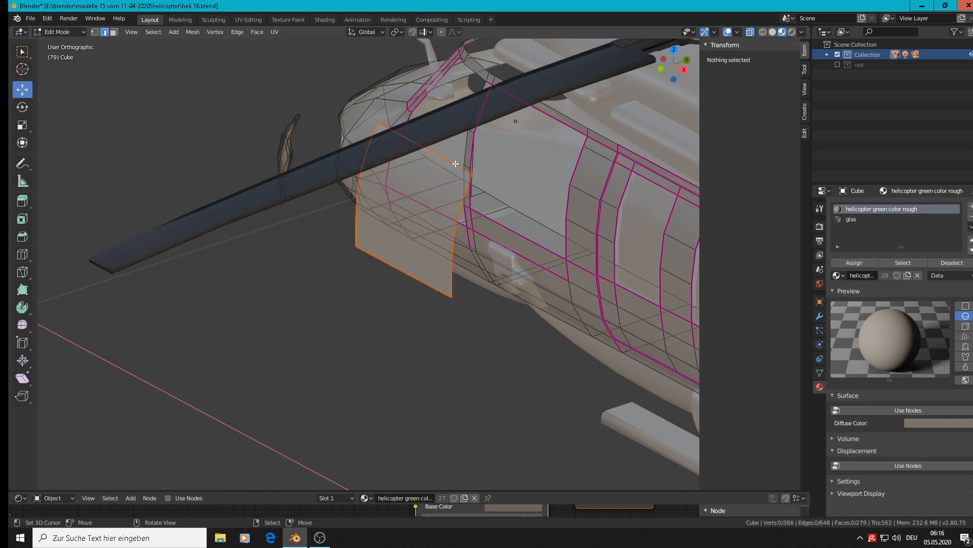
- Move the separated window panel away from the fuselage by about 0.0325 m in X and -0.12 m in Y
{"action": "key", "text": "Tab"}
{"action": "left_click", "coordinate": [433, 196]}
{"action": "key", "text": "g"}
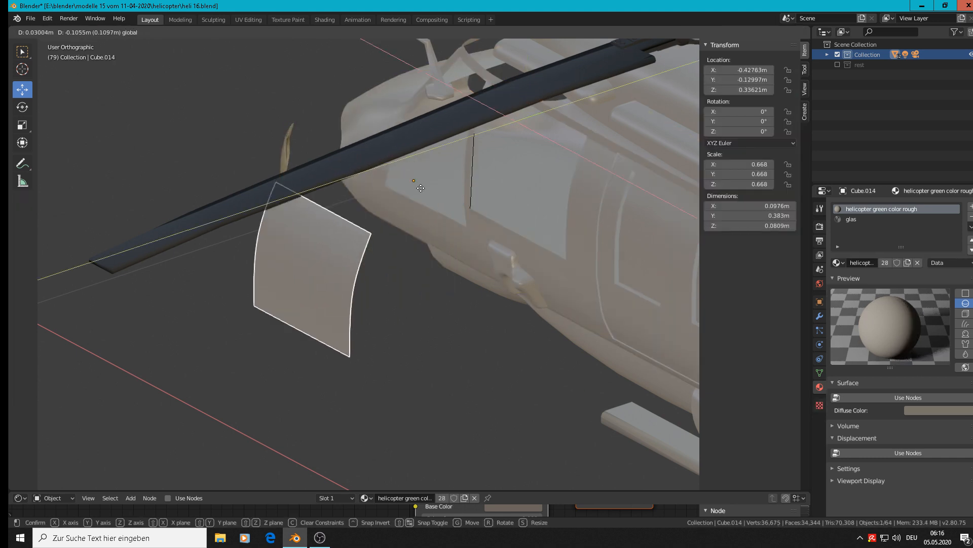
{"action": "left_click", "coordinate": [419, 197]}
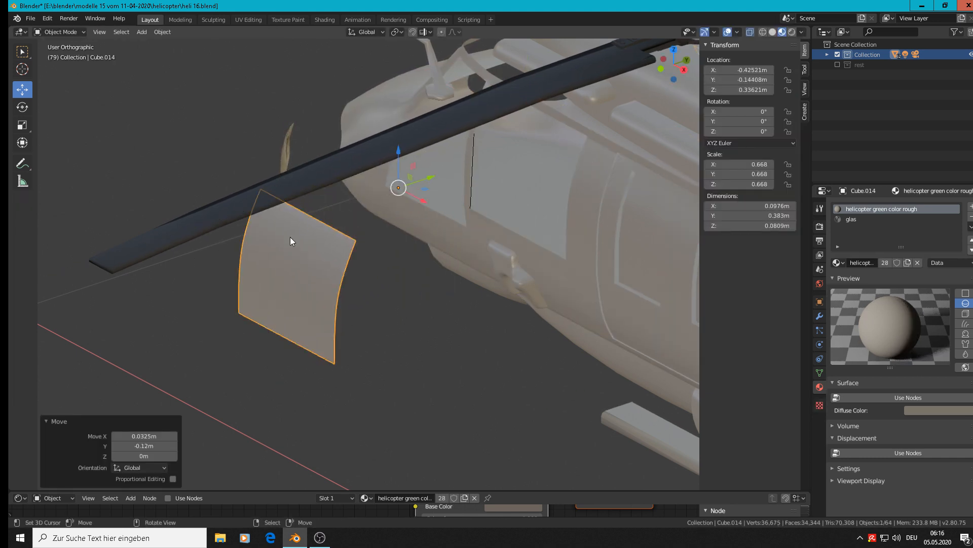
- Set the window panel's origin to its geometry
{"action": "left_click", "coordinate": [163, 32]}
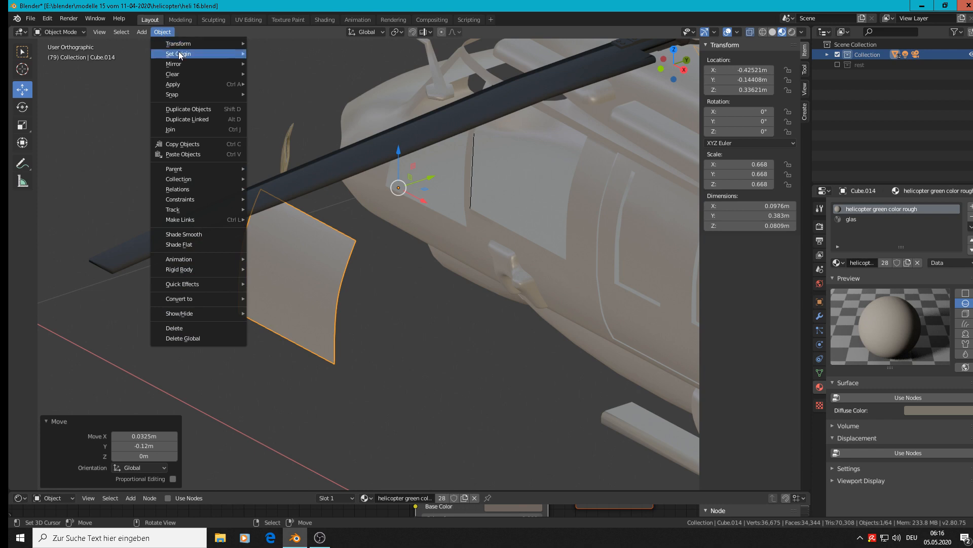
{"action": "mouse_move", "coordinate": [196, 54]}
{"action": "left_click", "coordinate": [282, 65]}
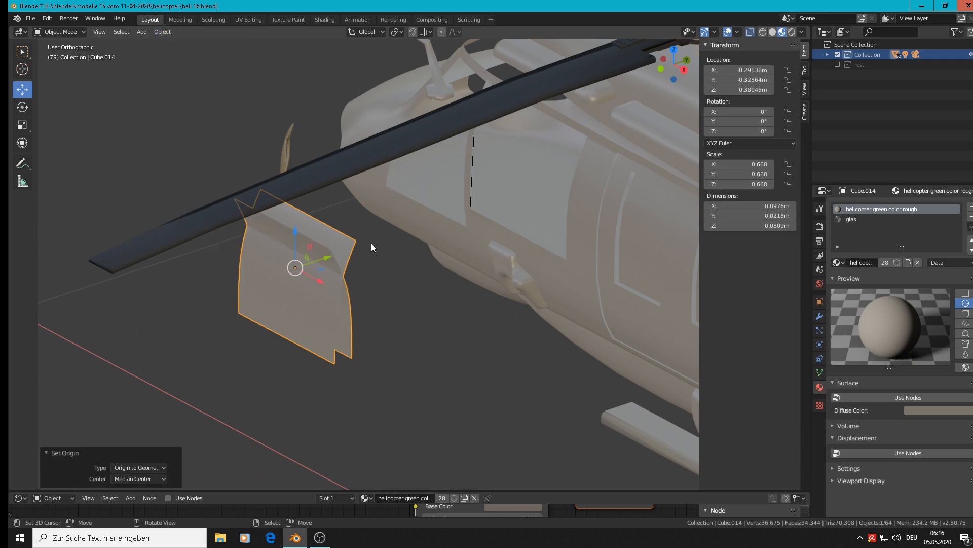
- Turn off the viewport display of the window panel's Mirror modifier
{"action": "middle_click_drag", "start_coordinate": [356, 242], "coordinate": [672, 221]}
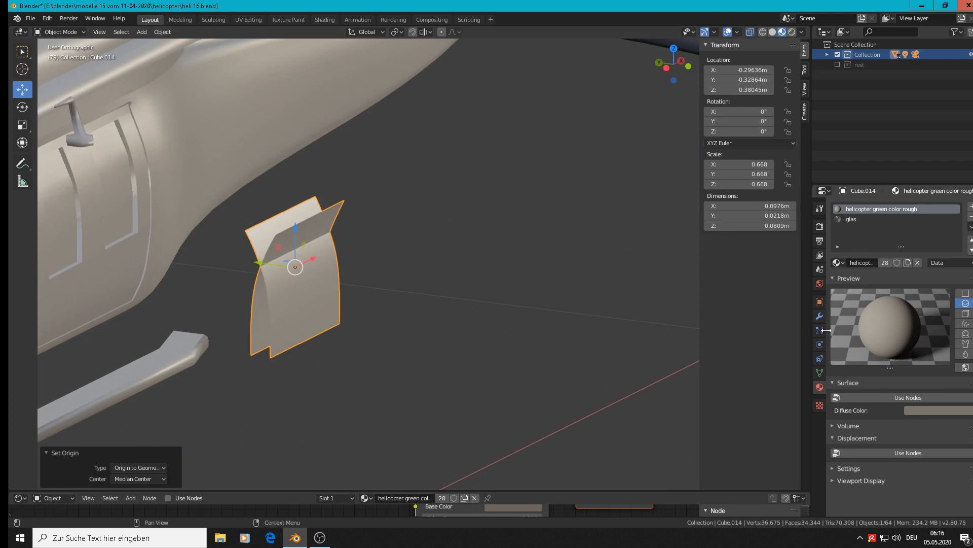
{"action": "left_click", "coordinate": [820, 316]}
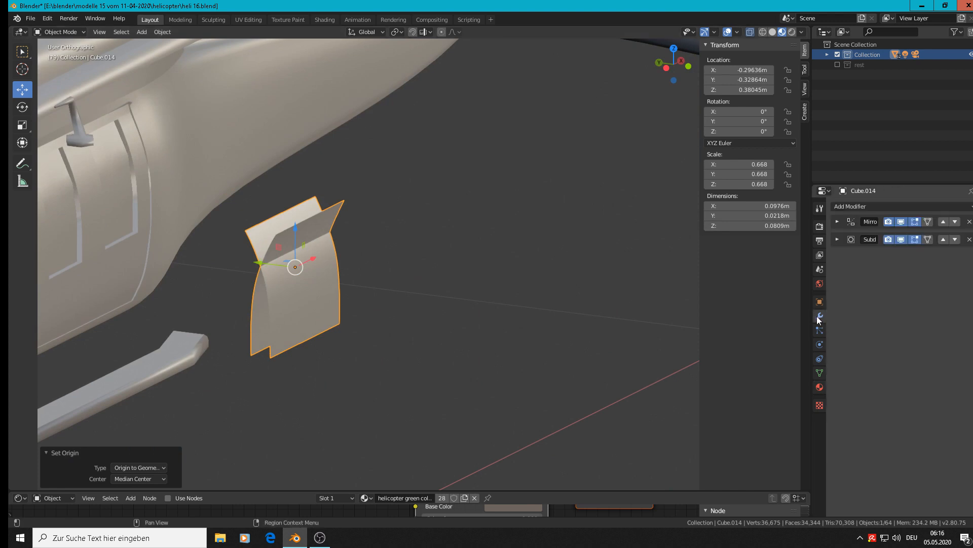
{"action": "left_click", "coordinate": [901, 222]}
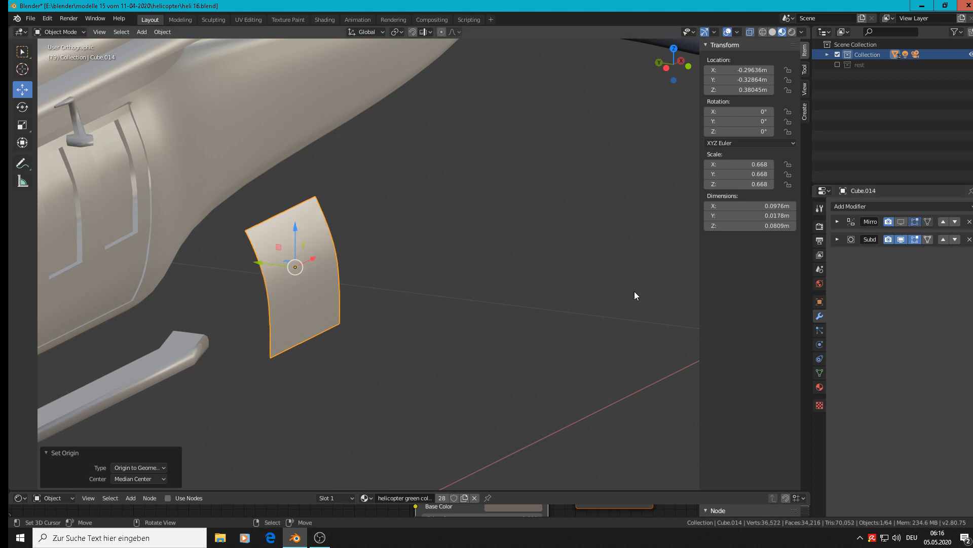
- Examine the side window and sliding door layout in the Black Hawk reference photos against the modelled panel
{"action": "scroll", "coordinate": [376, 290], "scroll_direction": "down", "scroll_amount": 3}
{"action": "middle_click_drag", "start_coordinate": [321, 302], "coordinate": [397, 241], "text": "shift"}
{"action": "scroll", "coordinate": [489, 232], "scroll_direction": "up", "scroll_amount": 2}
{"action": "scroll", "coordinate": [489, 233], "scroll_direction": "up", "scroll_amount": 4}
{"action": "key", "text": "Tab"}
{"action": "scroll", "coordinate": [435, 231], "scroll_direction": "down", "scroll_amount": 2}
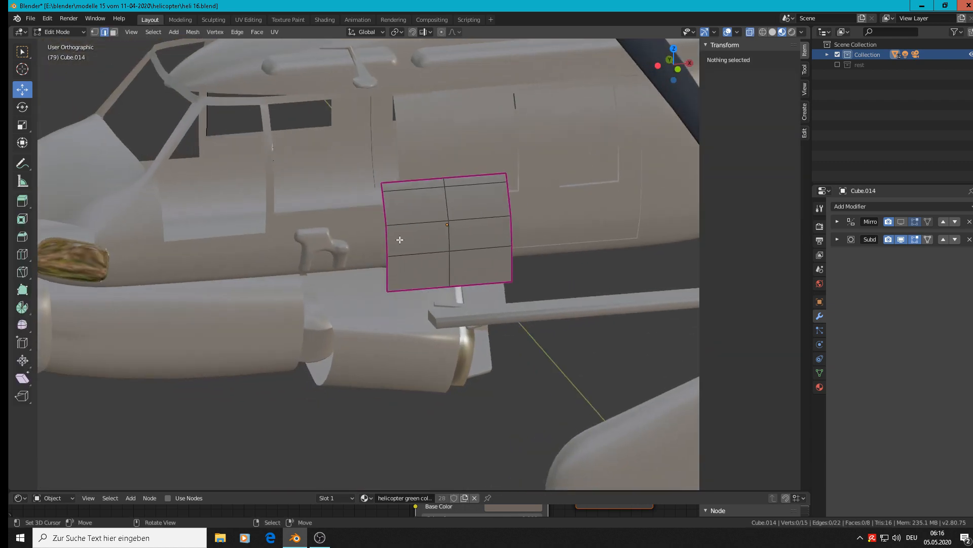
{"action": "scroll", "coordinate": [400, 239], "scroll_direction": "down", "scroll_amount": 6}
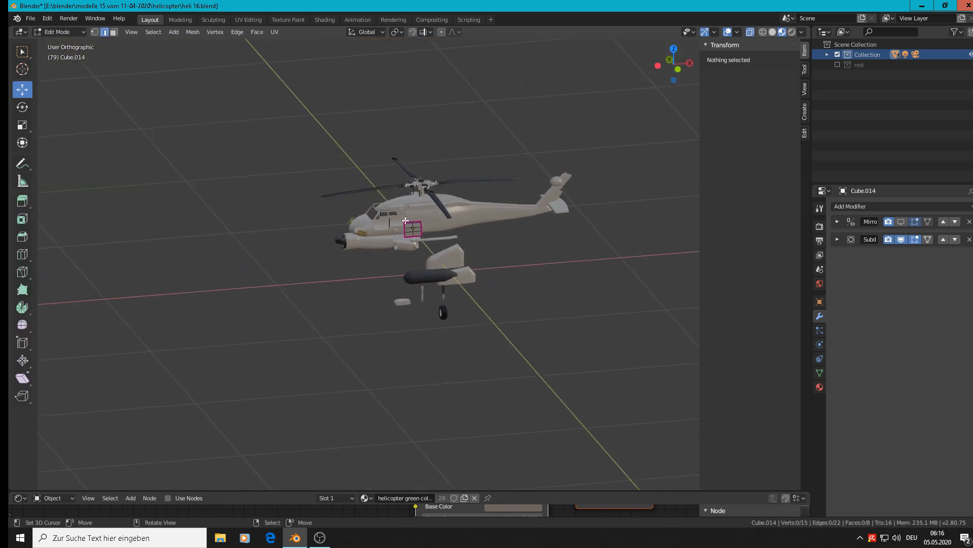
{"action": "middle_click_drag", "start_coordinate": [400, 239], "coordinate": [157, 294], "text": "shift"}
{"action": "scroll", "coordinate": [332, 380], "scroll_direction": "up", "scroll_amount": 5}
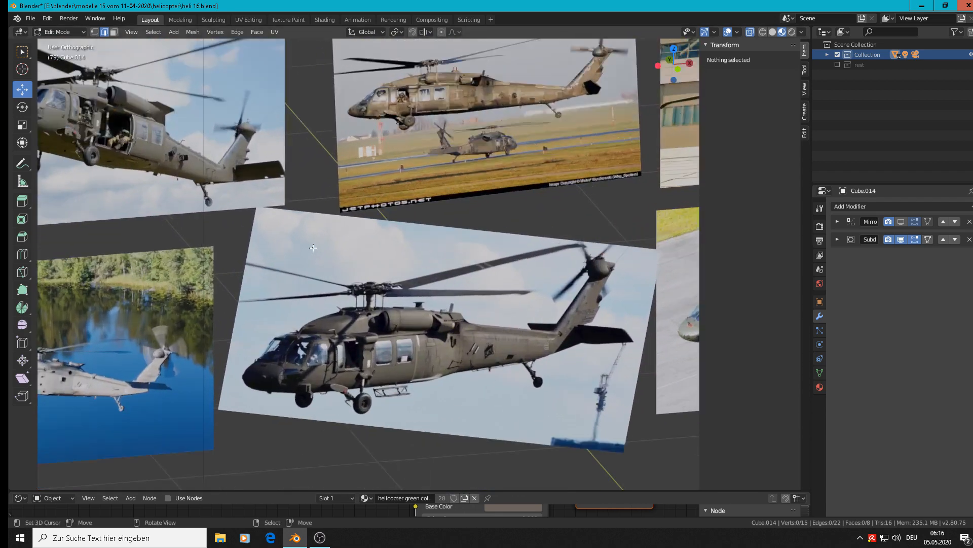
{"action": "scroll", "coordinate": [332, 380], "scroll_direction": "up", "scroll_amount": 3}
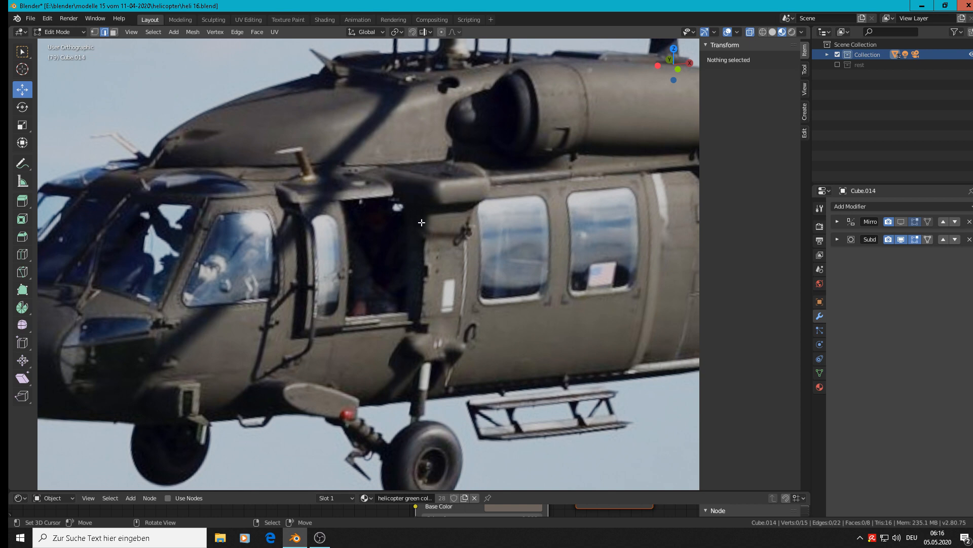
{"action": "scroll", "coordinate": [412, 271], "scroll_direction": "down", "scroll_amount": 8}
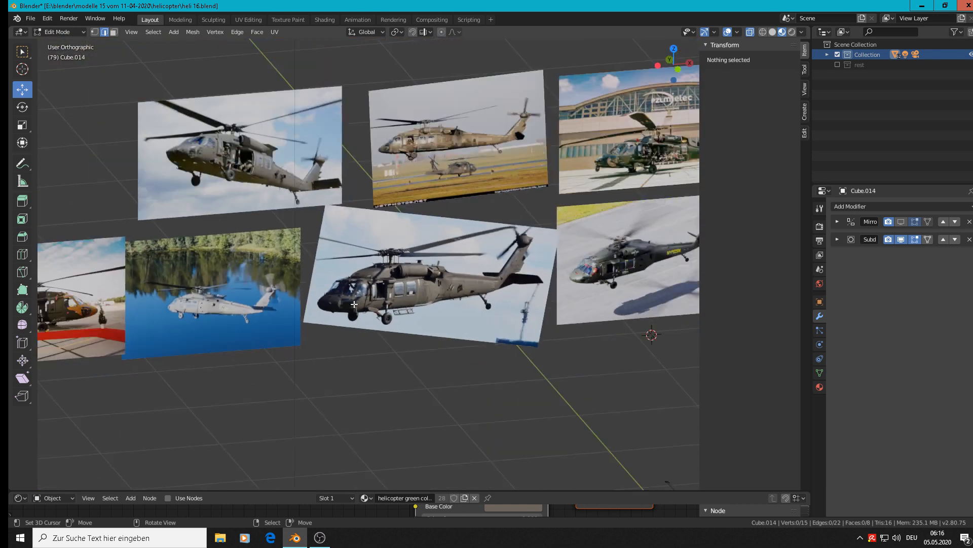
{"action": "scroll", "coordinate": [289, 312], "scroll_direction": "up", "scroll_amount": 6}
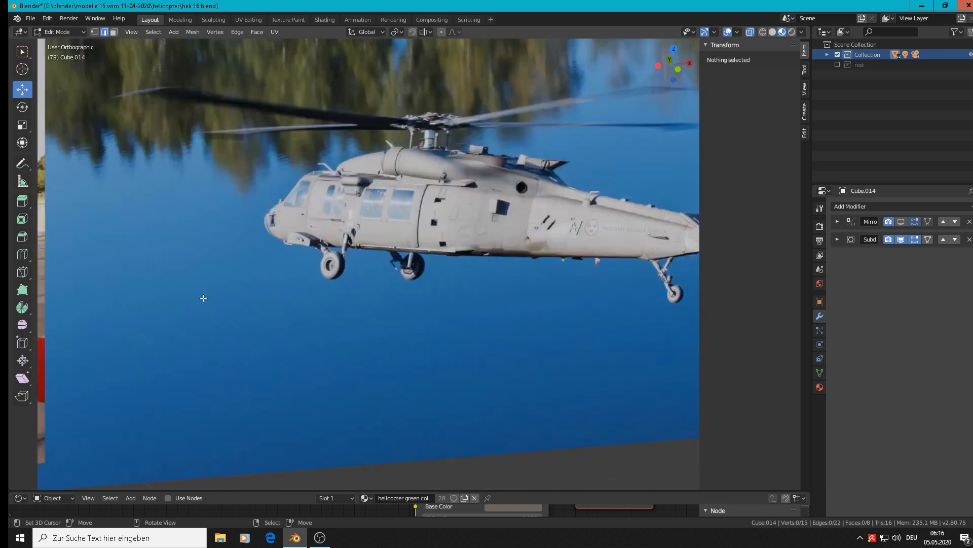
{"action": "scroll", "coordinate": [286, 262], "scroll_direction": "up", "scroll_amount": 5}
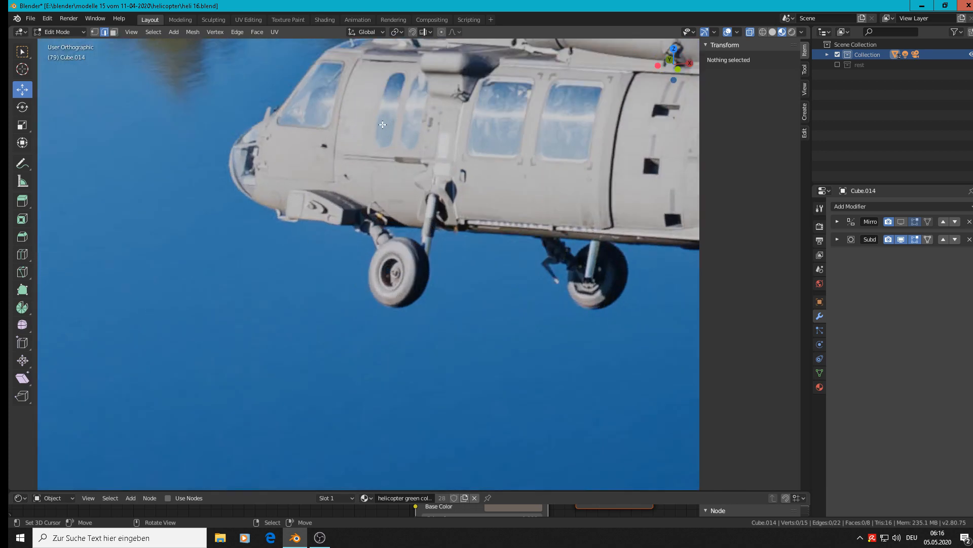
{"action": "scroll", "coordinate": [387, 130], "scroll_direction": "down", "scroll_amount": 10}
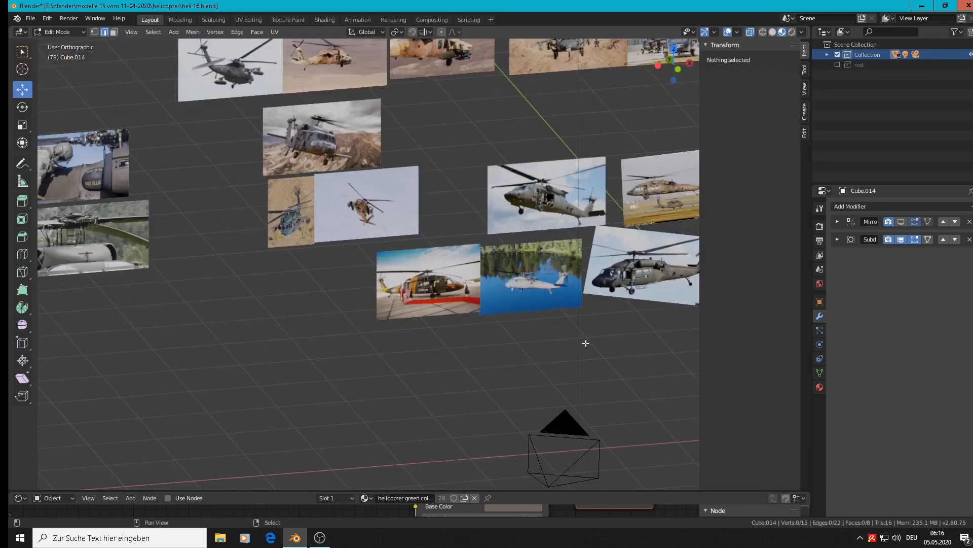
- Duplicate the window panel in front view and move the copy about -0.145 m along X, towards the nose
{"action": "middle_click_drag", "start_coordinate": [586, 344], "coordinate": [222, 235], "text": "shift"}
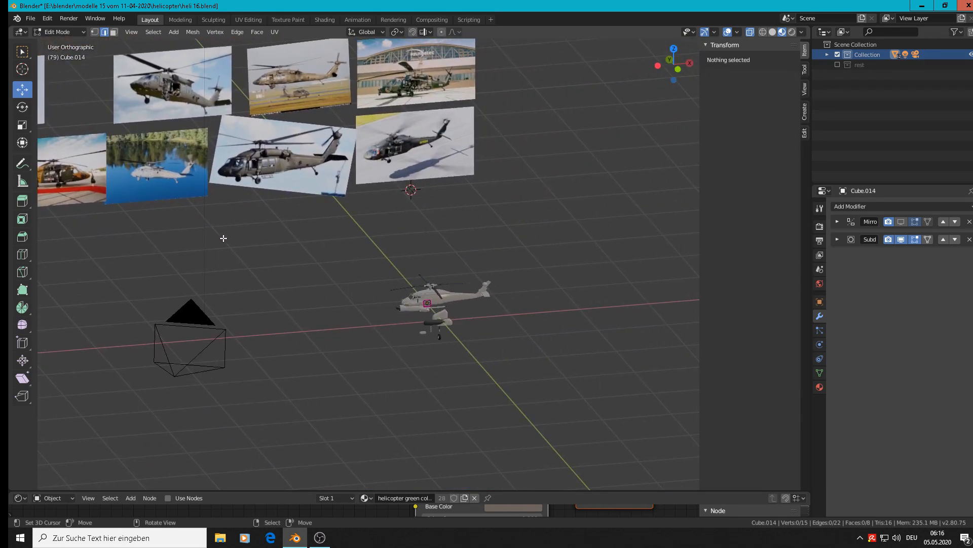
{"action": "scroll", "coordinate": [419, 319], "scroll_direction": "up", "scroll_amount": 6}
{"action": "key", "text": "KP_1"}
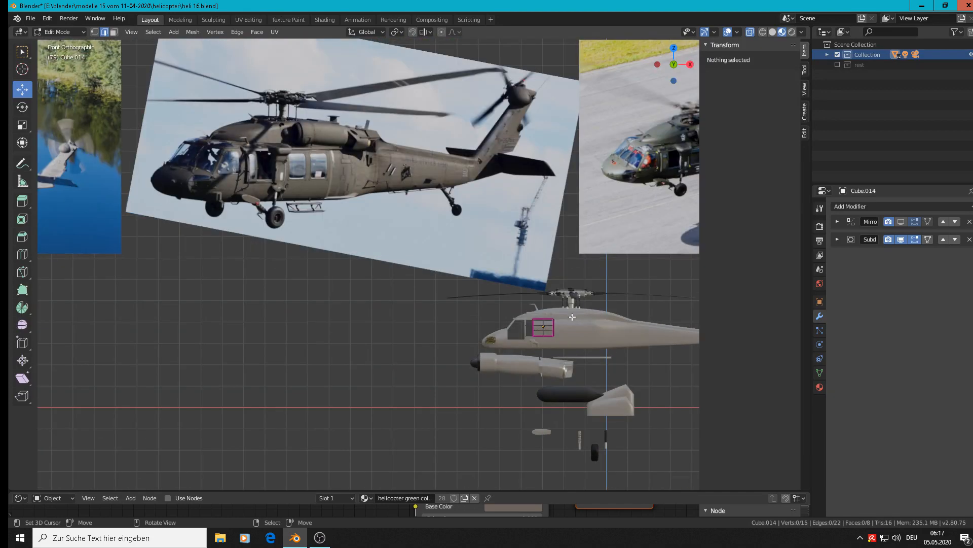
{"action": "scroll", "coordinate": [473, 341], "scroll_direction": "up", "scroll_amount": 12}
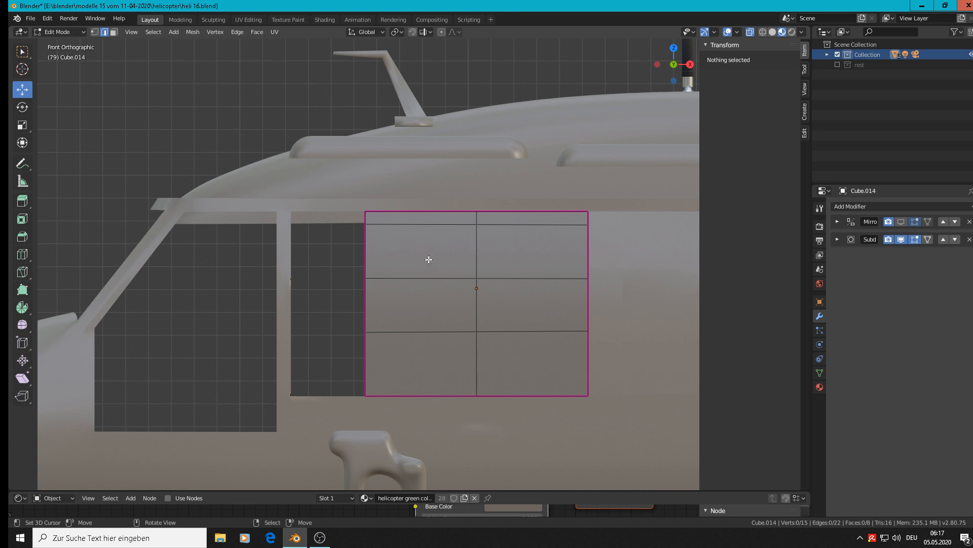
{"action": "scroll", "coordinate": [429, 260], "scroll_direction": "down", "scroll_amount": 3}
{"action": "key", "text": "Tab"}
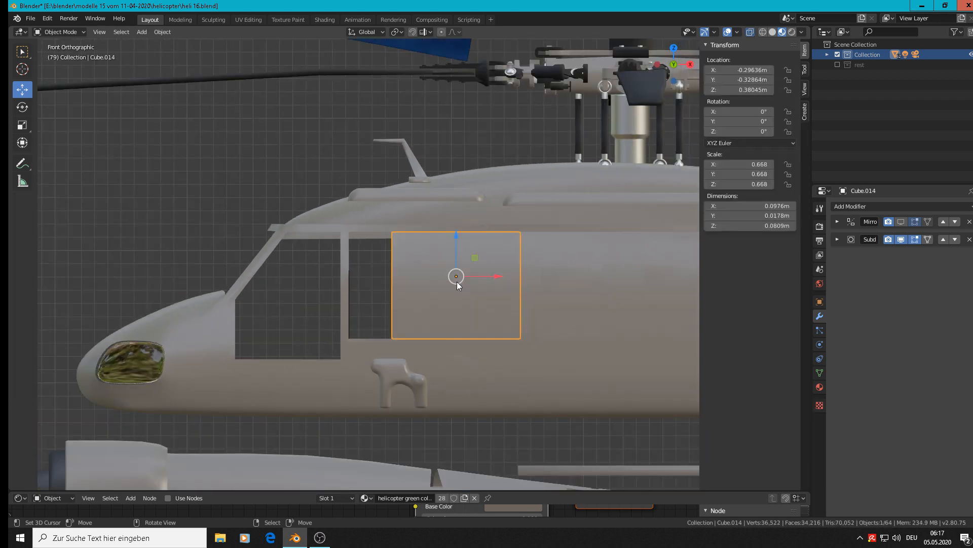
{"action": "key", "text": "shift+d"}
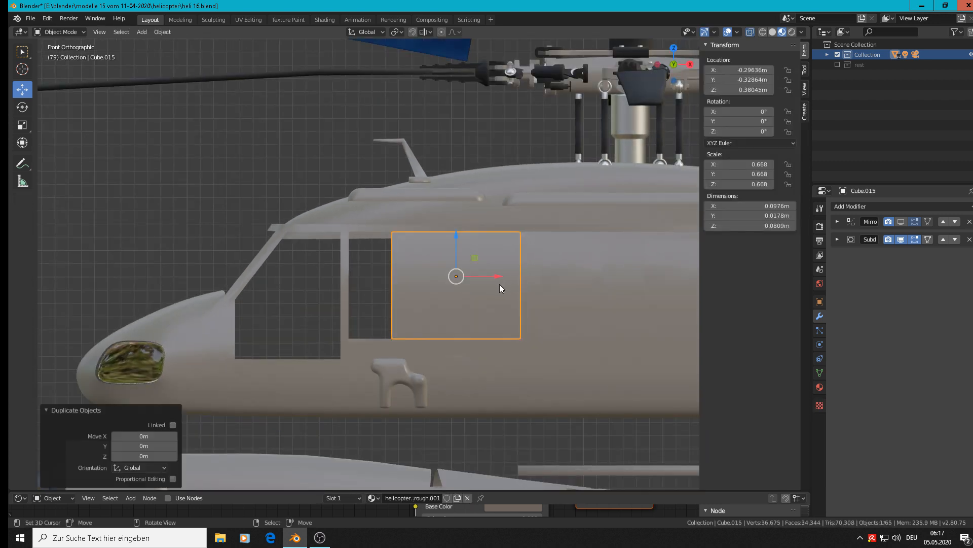
{"action": "key", "text": "x"}
{"action": "left_click", "coordinate": [259, 274]}
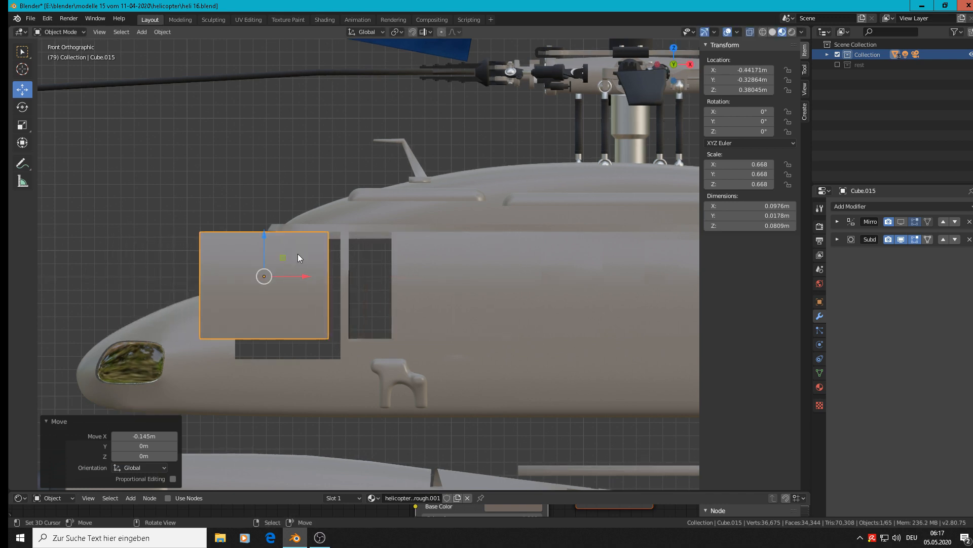
- Delete the rear column of vertices from the copied panel, leaving only its front half
{"action": "key", "text": "Tab"}
{"action": "scroll", "coordinate": [306, 263], "scroll_direction": "up", "scroll_amount": 2}
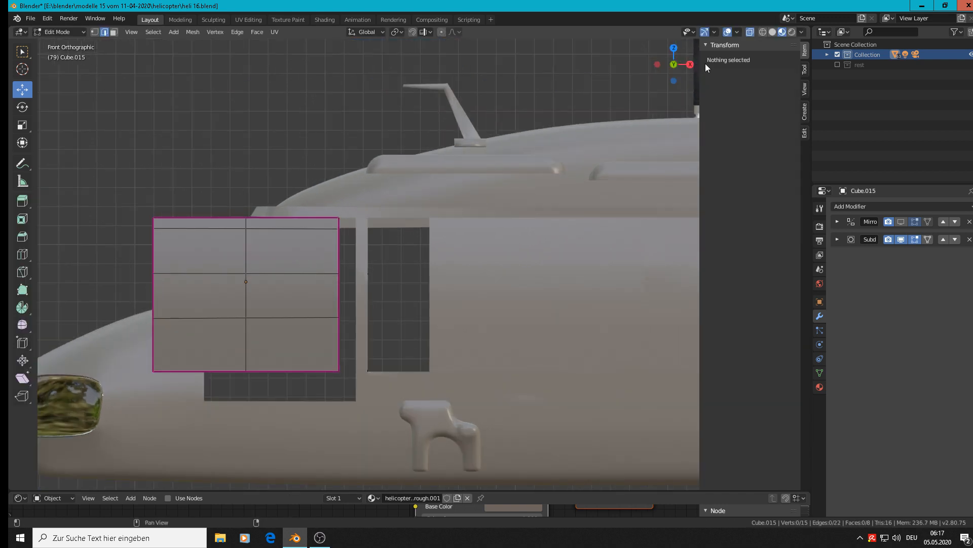
{"action": "left_click", "coordinate": [96, 32]}
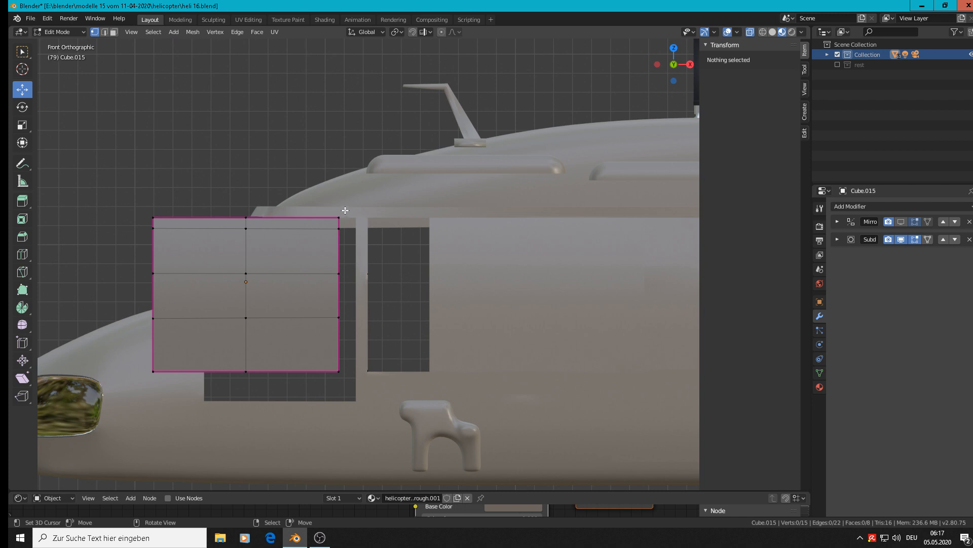
{"action": "left_click_drag", "start_coordinate": [333, 206], "coordinate": [352, 375]}
{"action": "key", "text": "x"}
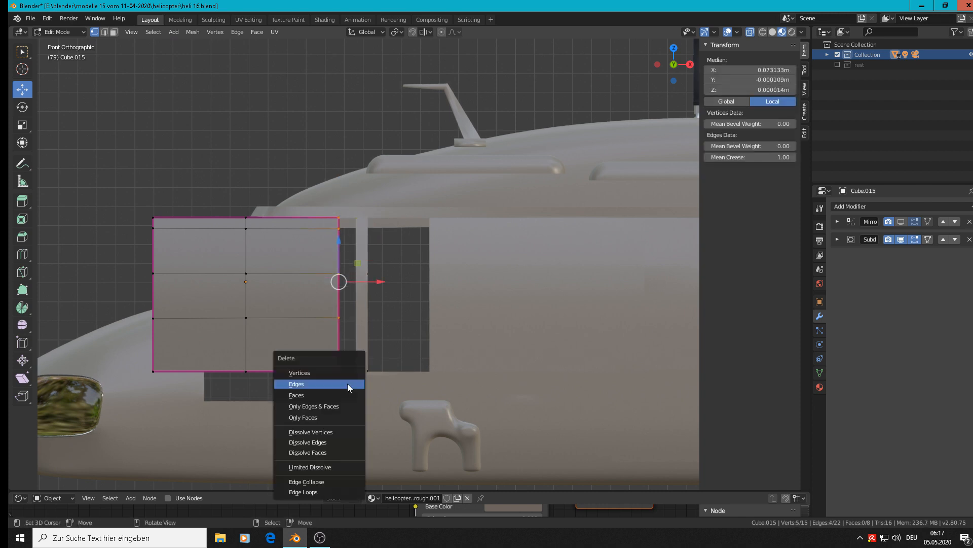
{"action": "left_click", "coordinate": [342, 372]}
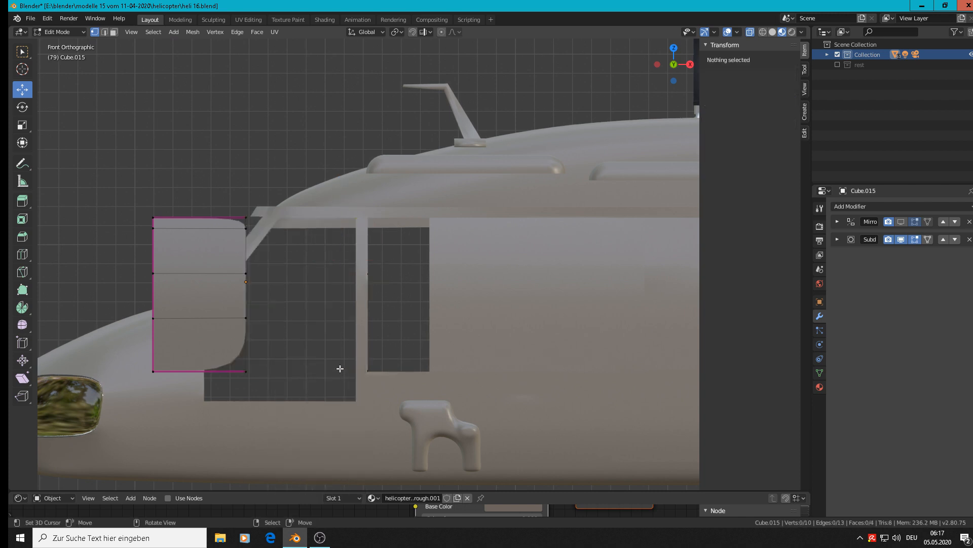
- Set the mean crease of the front half panel's rear vertical edges to 1.00 to square off its corners
{"action": "right_click", "coordinate": [248, 215]}
{"action": "right_click", "coordinate": [249, 229], "text": "shift"}
{"action": "right_click", "coordinate": [255, 282], "text": "shift"}
{"action": "right_click", "coordinate": [254, 324], "text": "shift"}
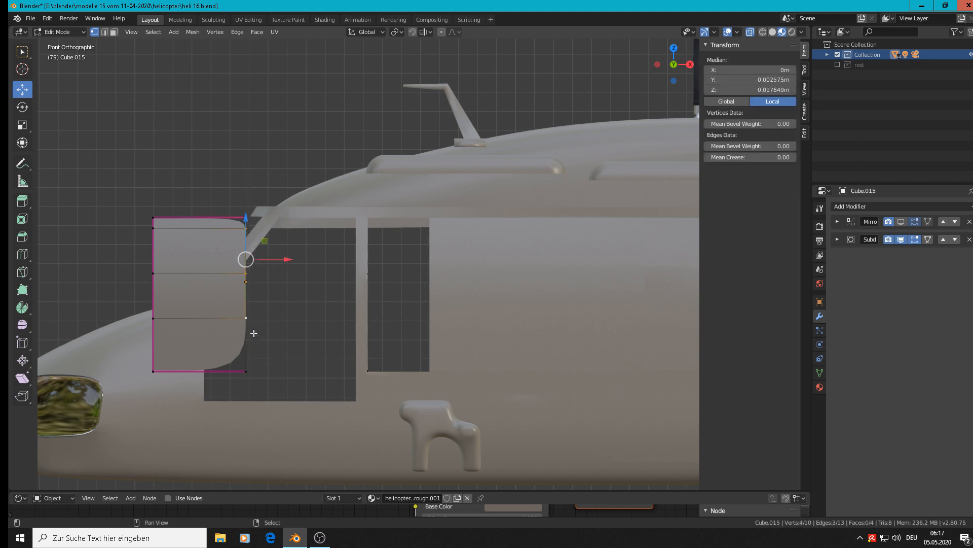
{"action": "right_click", "coordinate": [246, 371], "text": "shift"}
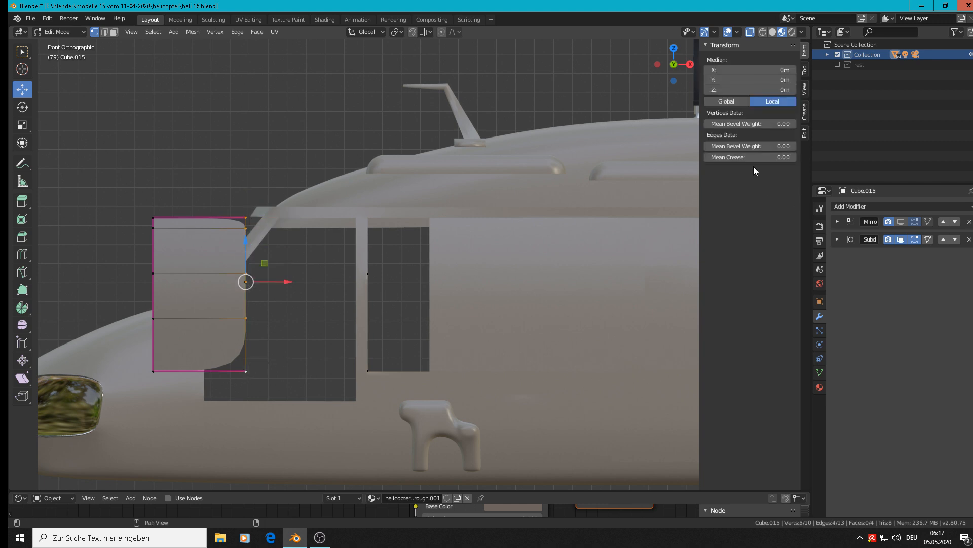
{"action": "left_click_drag", "start_coordinate": [754, 157], "coordinate": [788, 157]}
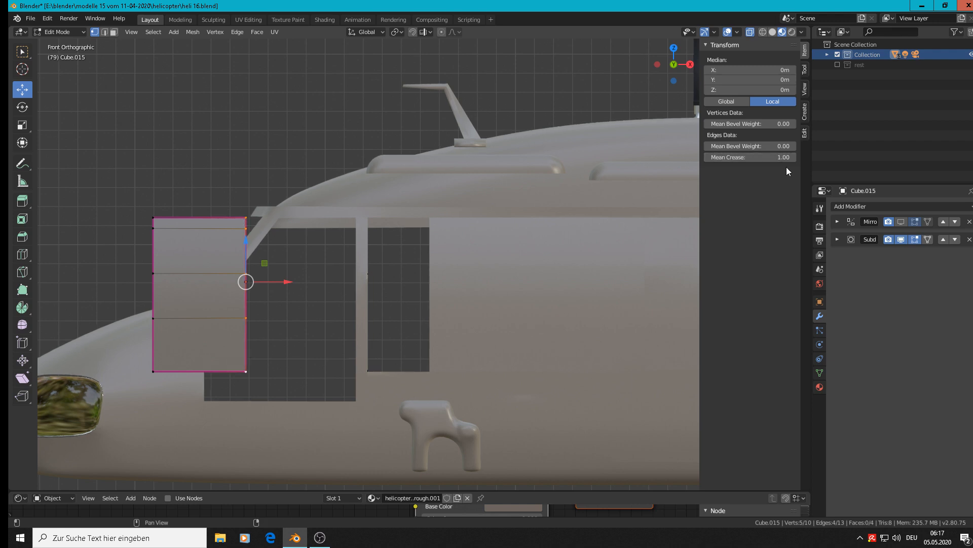
{"action": "key", "text": "ctrl+z"}
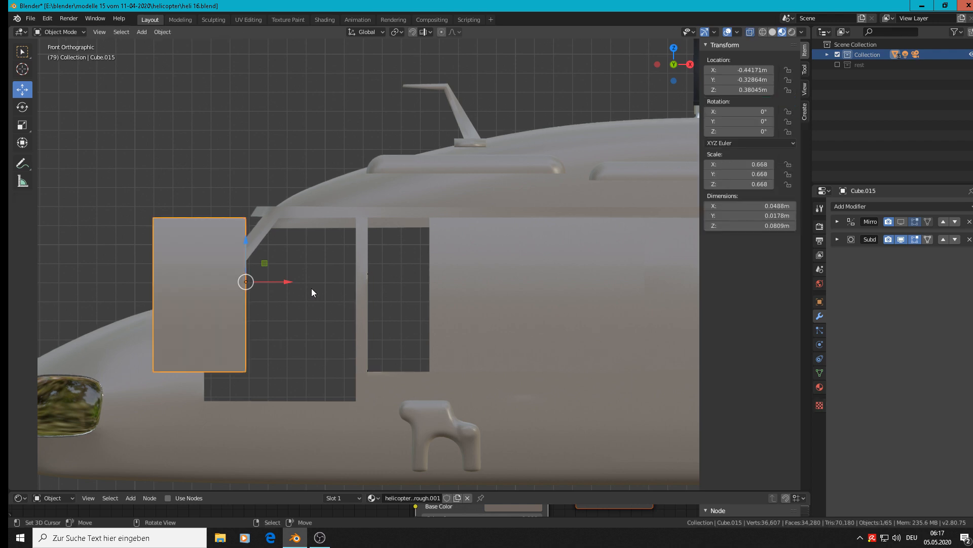
{"action": "key", "text": "ctrl+shift+z"}
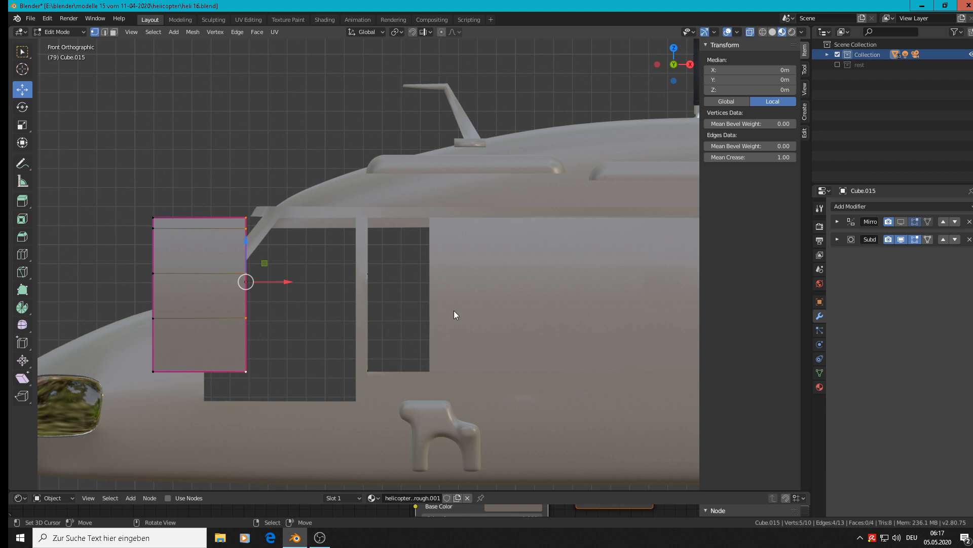
{"action": "key", "text": "Tab"}
{"action": "key", "text": "Tab"}
{"action": "key", "text": "Tab"}
- Move the full-width window panel about -0.0317 m along X against the door pillar
{"action": "left_click", "coordinate": [547, 312]}
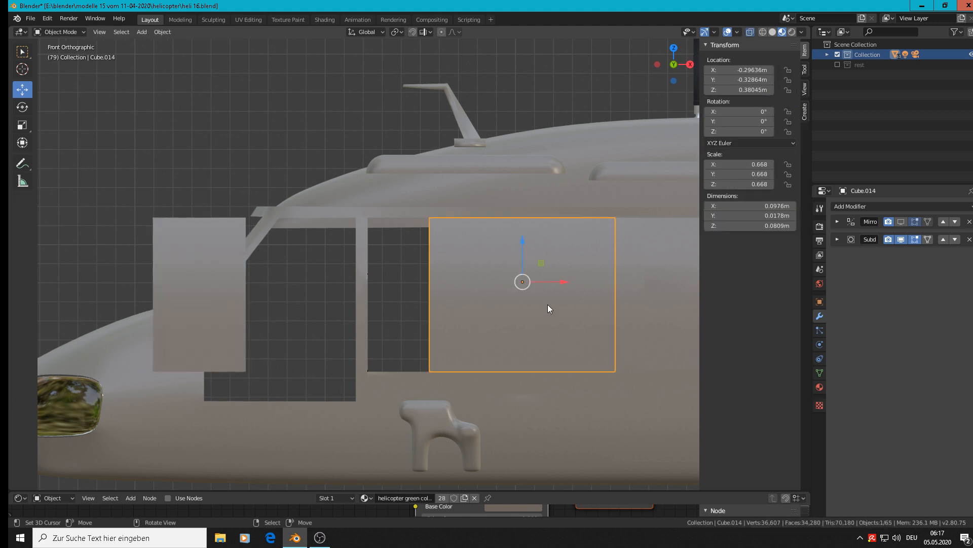
{"action": "middle_click_drag", "start_coordinate": [548, 304], "coordinate": [405, 345], "text": "shift"}
{"action": "left_click_drag", "start_coordinate": [392, 305], "coordinate": [304, 305]}
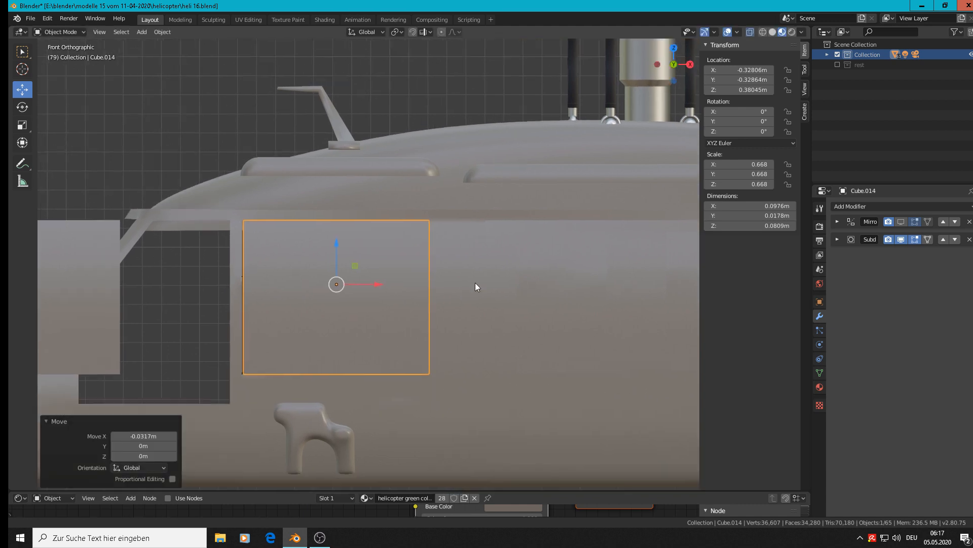
- Add two vertical loop cuts to the front half of the full-width window panel and spread them by 2.141 along X
{"action": "middle_click_drag", "start_coordinate": [476, 282], "coordinate": [604, 233], "text": "shift"}
{"action": "scroll", "coordinate": [604, 233], "scroll_direction": "up", "scroll_amount": 2}
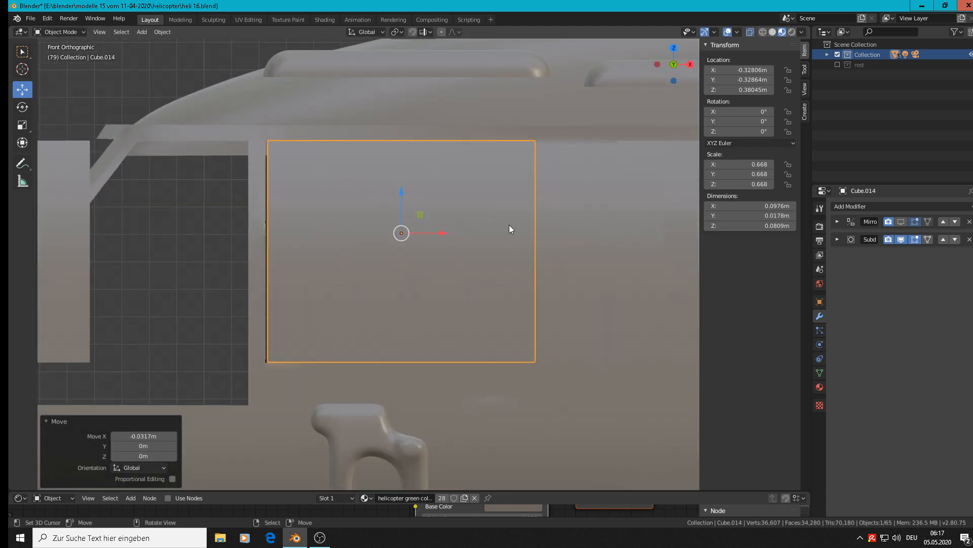
{"action": "key", "text": "Tab"}
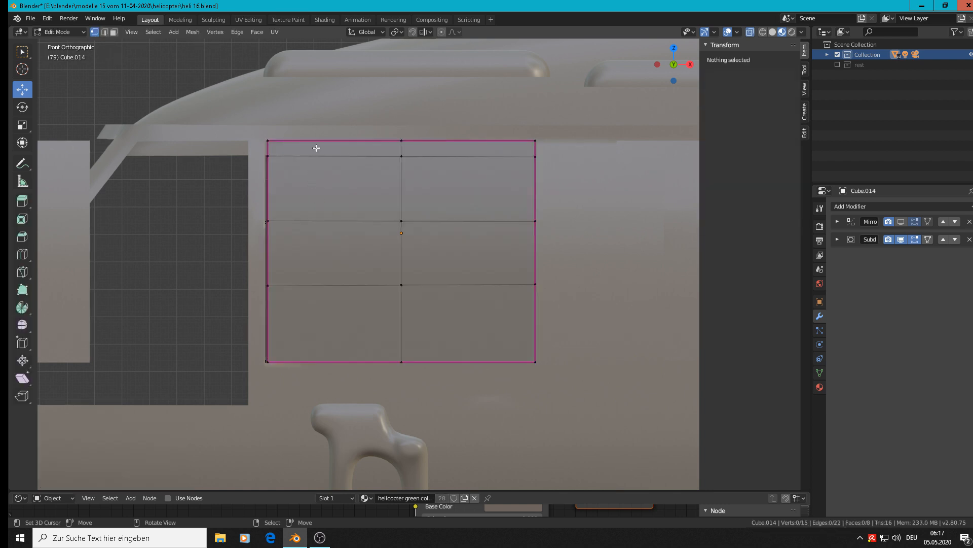
{"action": "key", "text": "ctrl+r"}
{"action": "scroll", "coordinate": [317, 147], "scroll_direction": "up", "scroll_amount": 1}
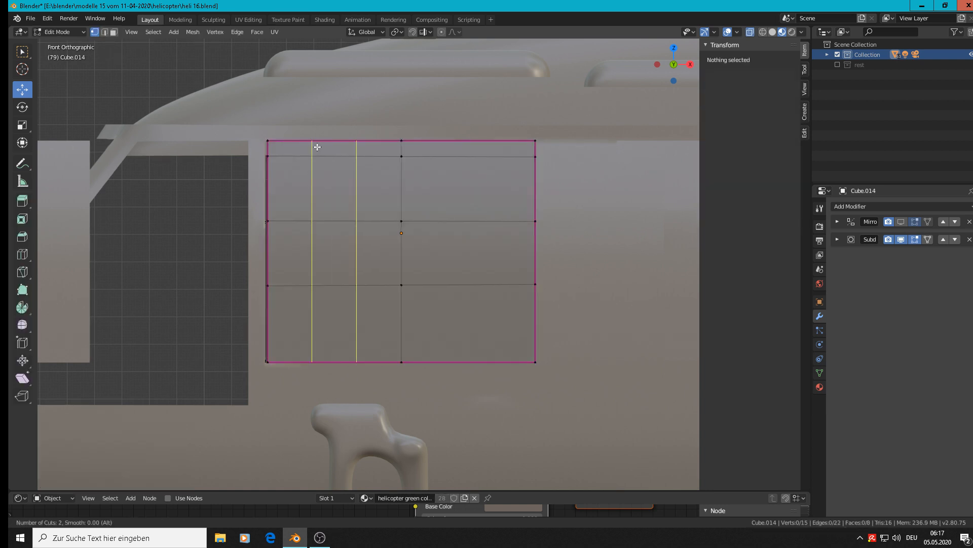
{"action": "left_click", "coordinate": [317, 147]}
{"action": "right_click", "coordinate": [317, 147]}
{"action": "key", "text": "s"}
{"action": "key", "text": "x"}
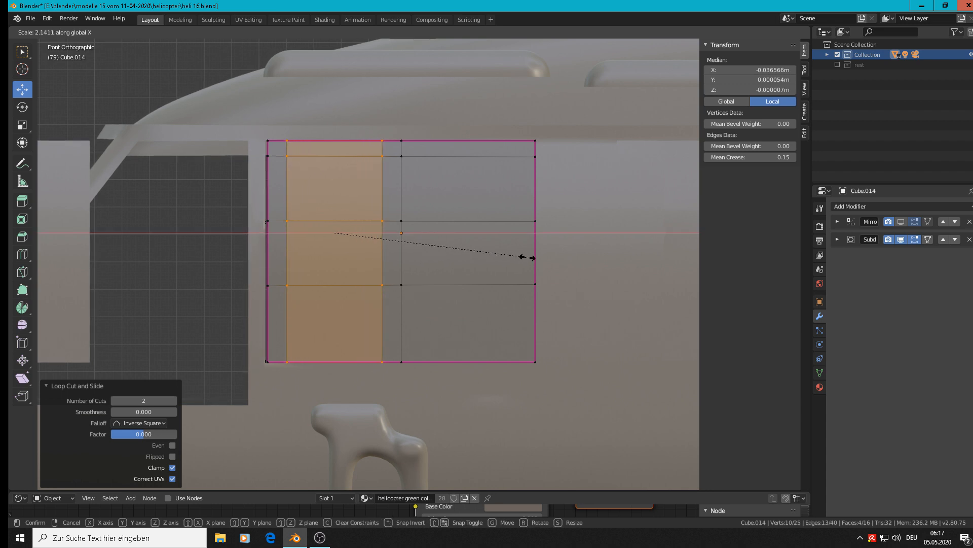
{"action": "left_click", "coordinate": [525, 257]}
- Add two vertical loop cuts to the panel's rear half and spread them by 2.171 along X
{"action": "key", "text": "ctrl+r"}
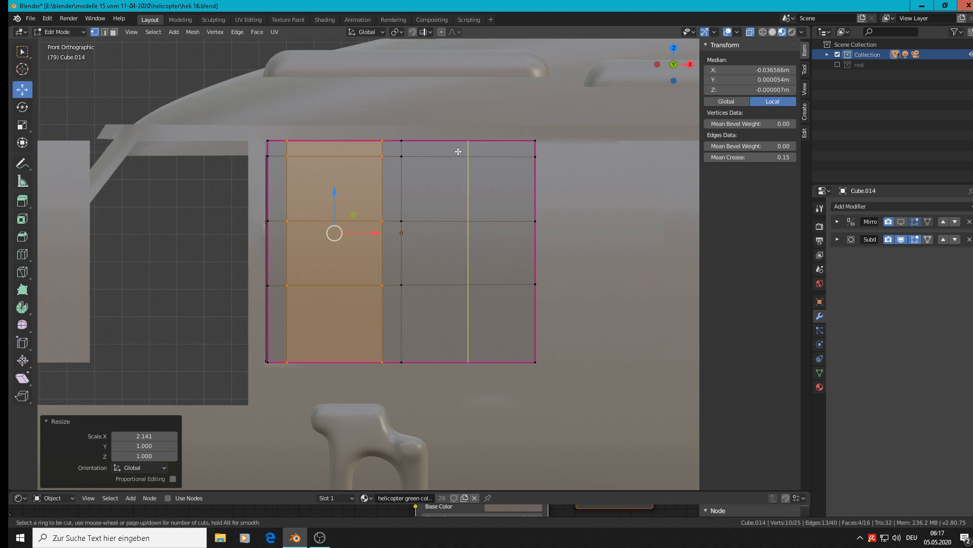
{"action": "scroll", "coordinate": [458, 151], "scroll_direction": "up", "scroll_amount": 2}
{"action": "scroll", "coordinate": [459, 151], "scroll_direction": "down", "scroll_amount": 1}
{"action": "left_click", "coordinate": [459, 151]}
{"action": "right_click", "coordinate": [458, 151]}
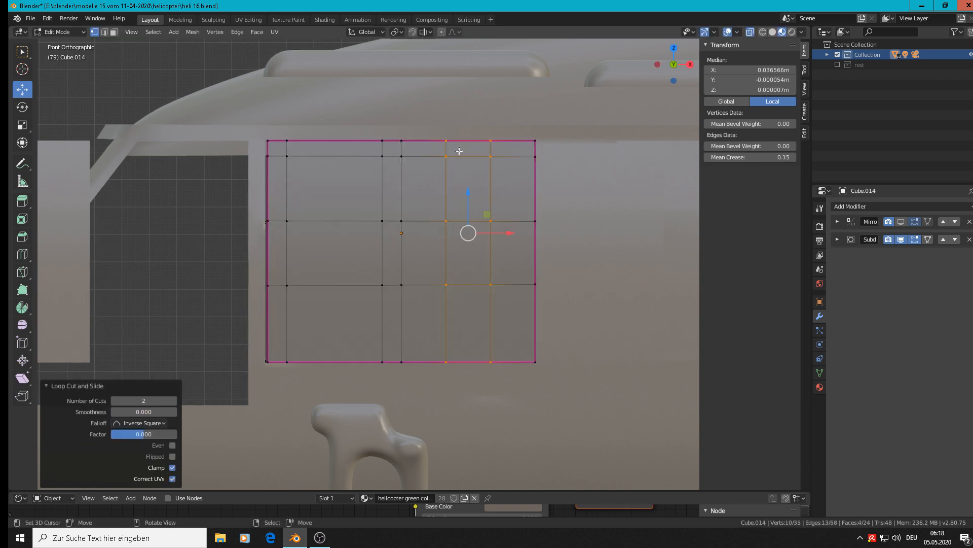
{"action": "key", "text": "s"}
{"action": "key", "text": "x"}
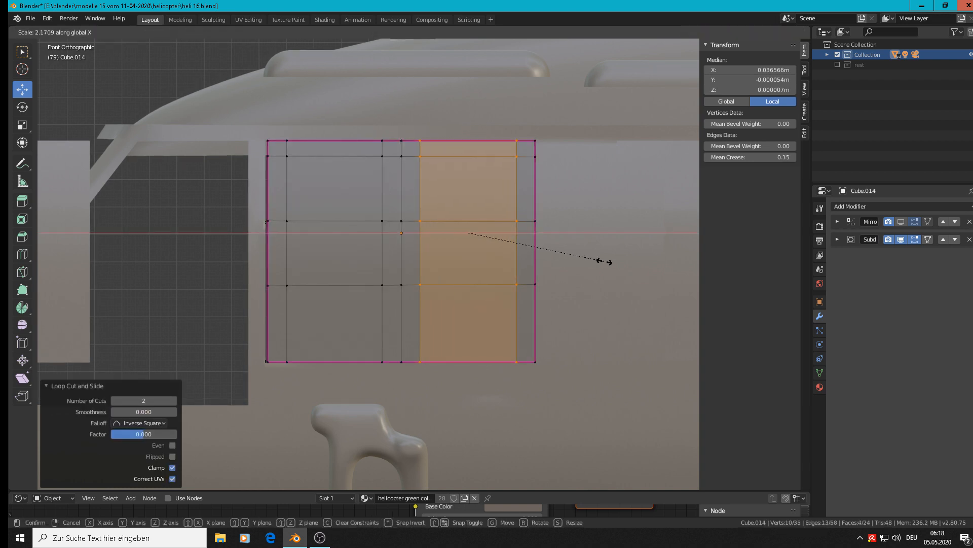
{"action": "left_click", "coordinate": [603, 262]}
- Examine the shape and spacing of the side windows in the Black Hawk reference photo against the panel
{"action": "scroll", "coordinate": [353, 223], "scroll_direction": "down", "scroll_amount": 2}
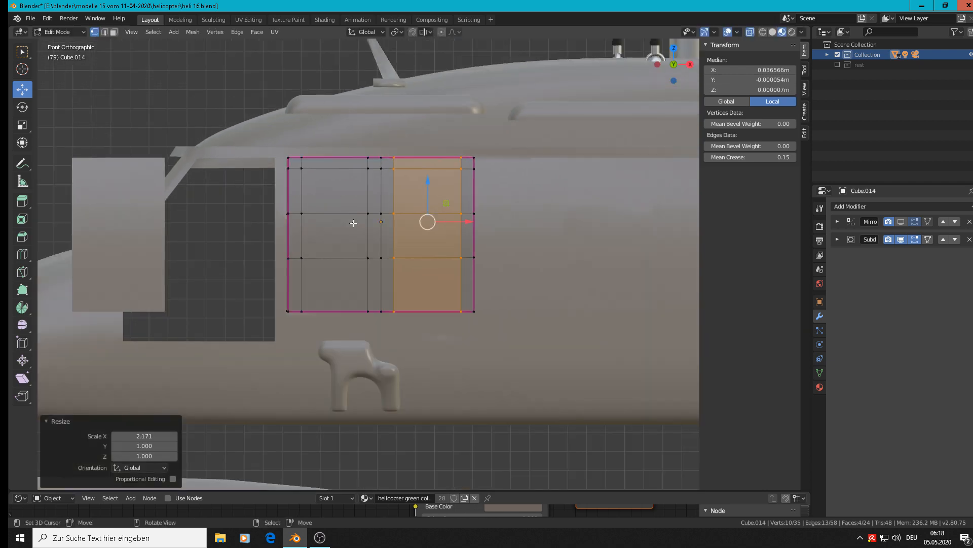
{"action": "scroll", "coordinate": [364, 218], "scroll_direction": "down", "scroll_amount": 10}
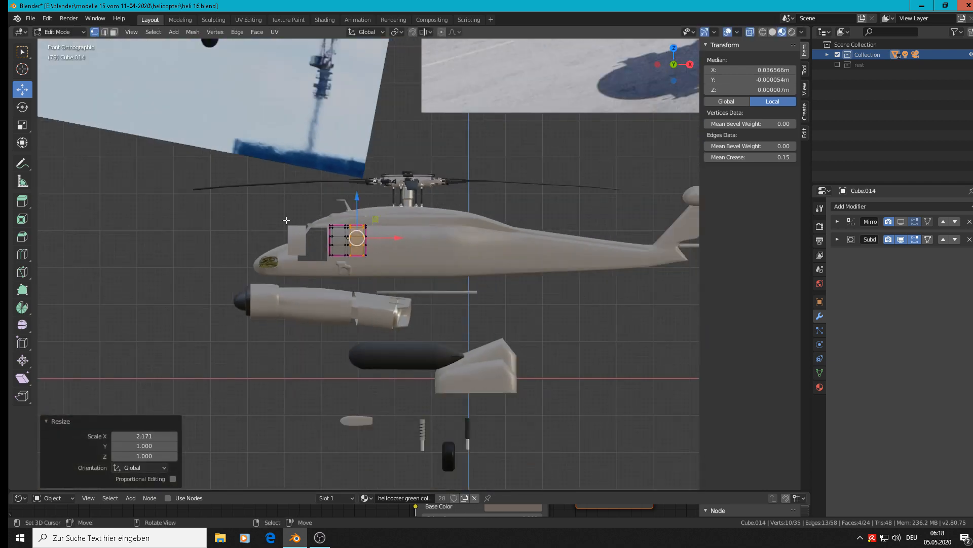
{"action": "scroll", "coordinate": [274, 205], "scroll_direction": "up", "scroll_amount": 10}
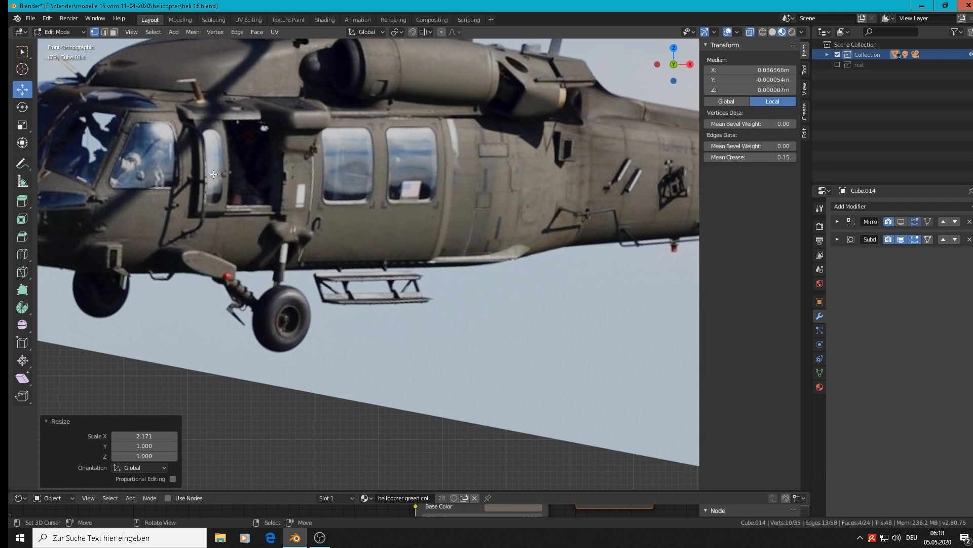
{"action": "scroll", "coordinate": [498, 205], "scroll_direction": "down", "scroll_amount": 3}
{"action": "middle_click_drag", "start_coordinate": [549, 293], "coordinate": [453, 266], "text": "shift"}
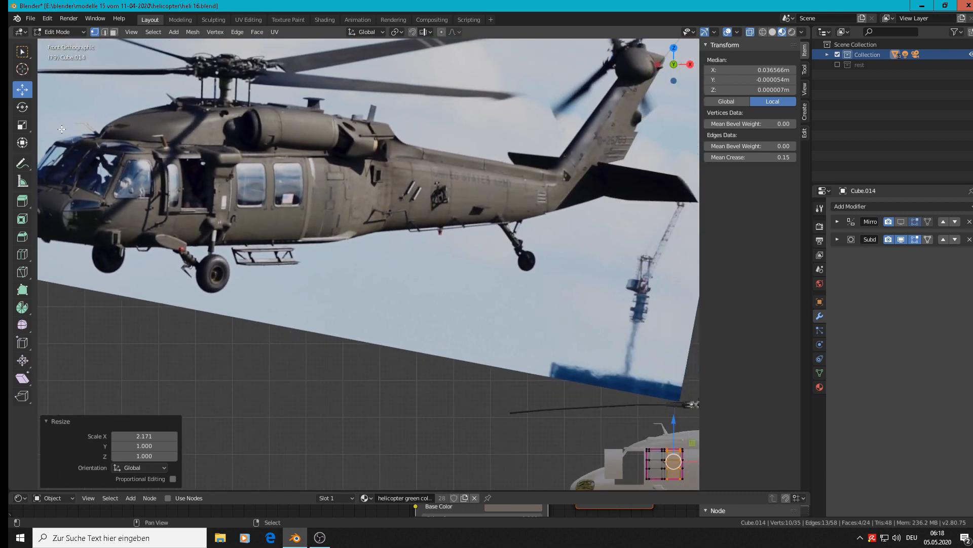
{"action": "scroll", "coordinate": [324, 146], "scroll_direction": "down", "scroll_amount": 3}
{"action": "scroll", "coordinate": [606, 337], "scroll_direction": "up", "scroll_amount": 10}
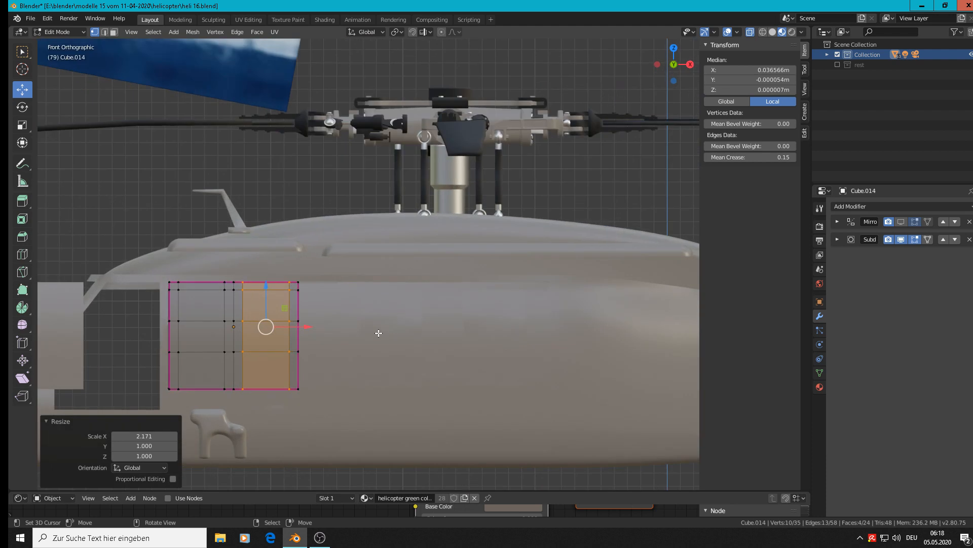
{"action": "middle_click_drag", "start_coordinate": [317, 291], "coordinate": [479, 187], "text": "shift"}
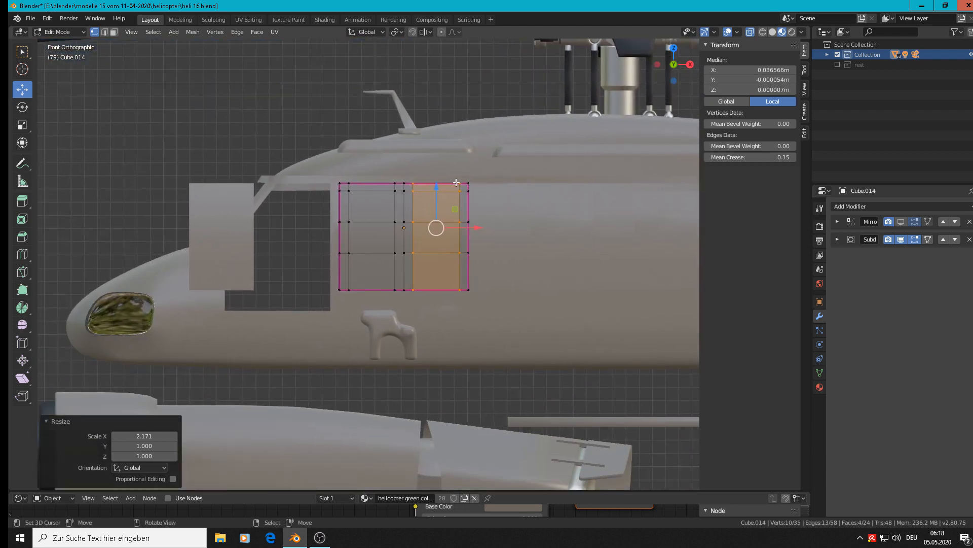
- Try to open two windows by deleting the four inner horizontal edges between the spread loop cuts, and undo the deletion
{"action": "left_click", "coordinate": [104, 31]}
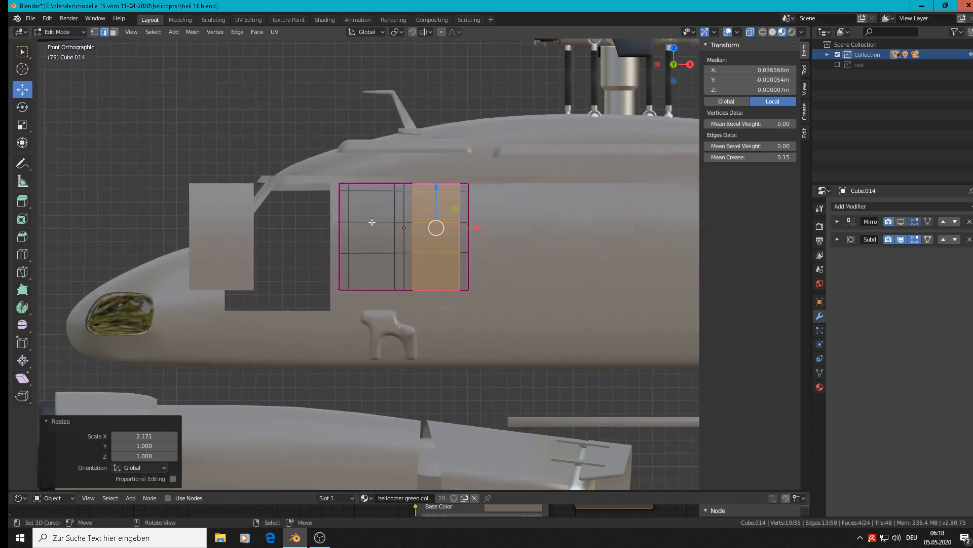
{"action": "left_click", "coordinate": [372, 221]}
{"action": "left_click", "coordinate": [385, 251], "text": "shift"}
{"action": "left_click", "coordinate": [422, 221], "text": "shift"}
{"action": "left_click", "coordinate": [437, 255], "text": "shift"}
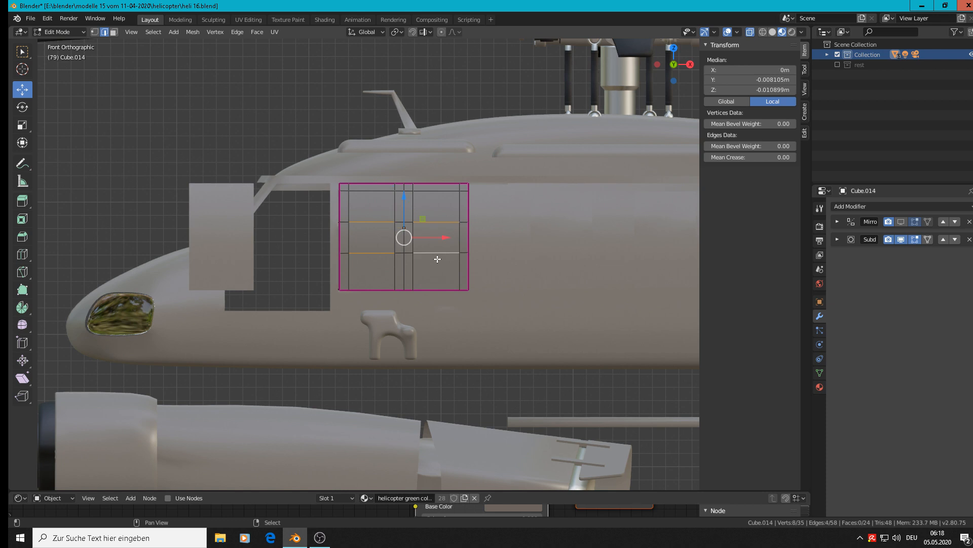
{"action": "key", "text": "x"}
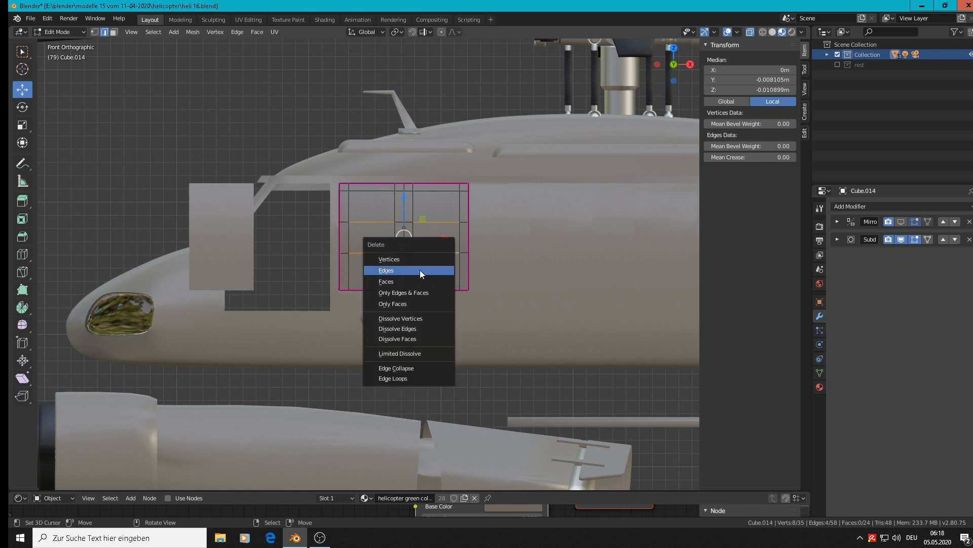
{"action": "left_click", "coordinate": [420, 270]}
{"action": "scroll", "coordinate": [402, 256], "scroll_direction": "up", "scroll_amount": 2}
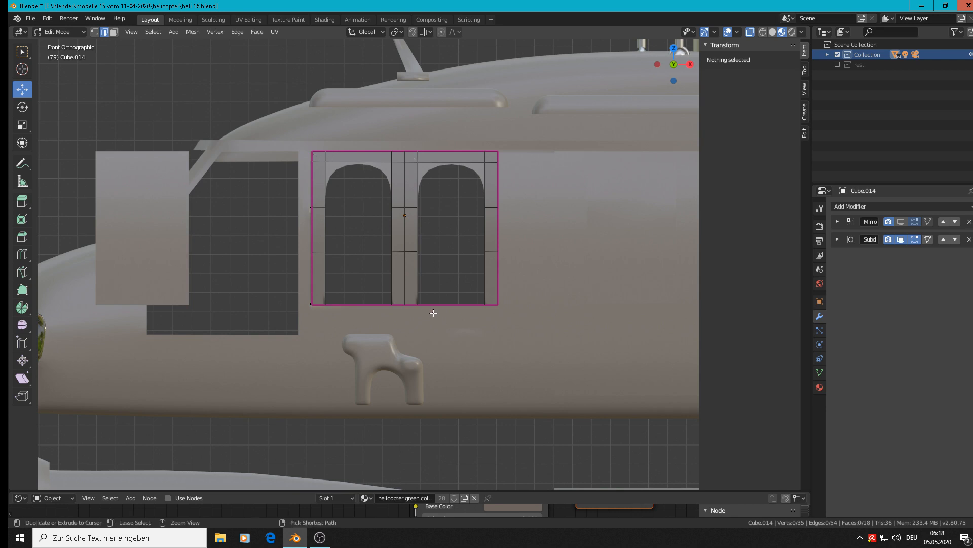
{"action": "key", "text": "ctrl+z"}
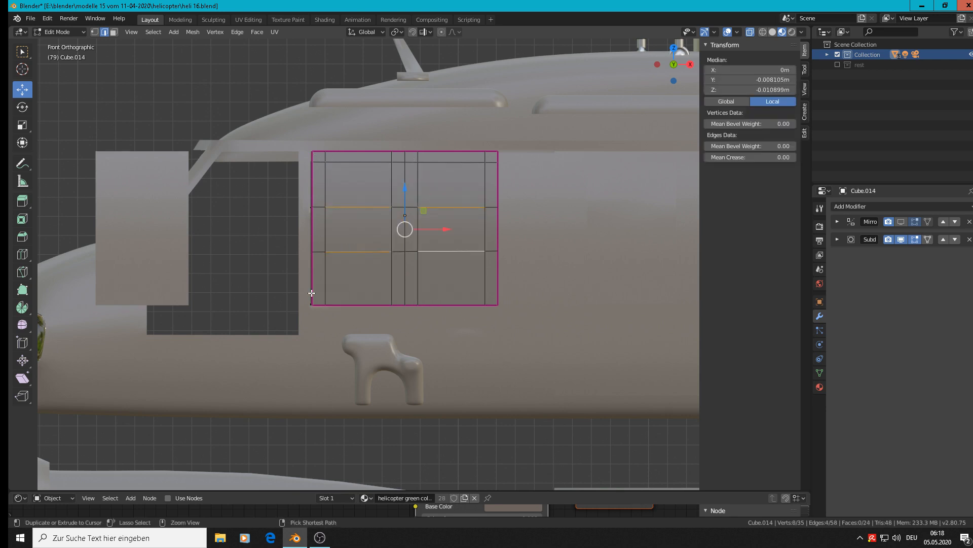
- Add a horizontal loop cut near the panel's lower edge with a slide factor of 0.596
{"action": "key", "text": "ctrl+r"}
{"action": "left_click", "coordinate": [335, 288]}
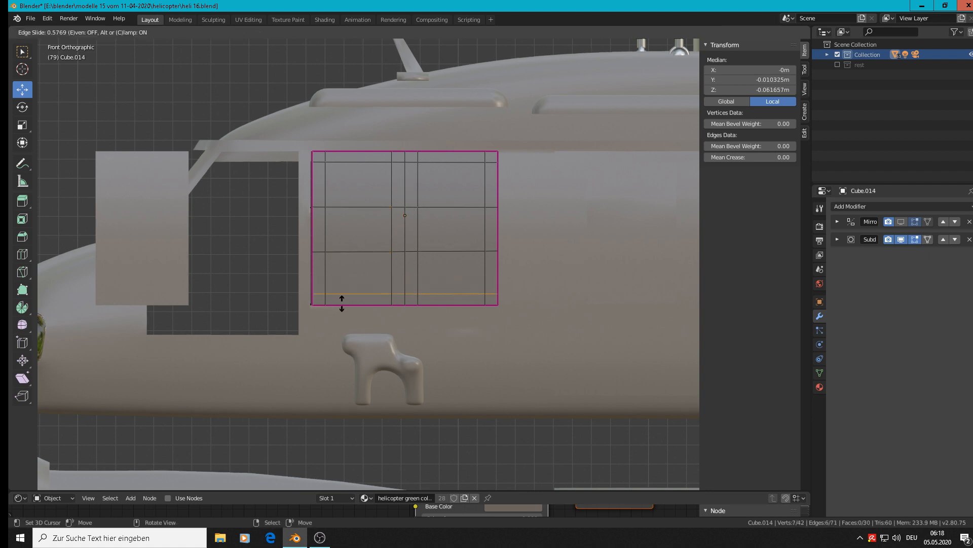
{"action": "left_click", "coordinate": [342, 304]}
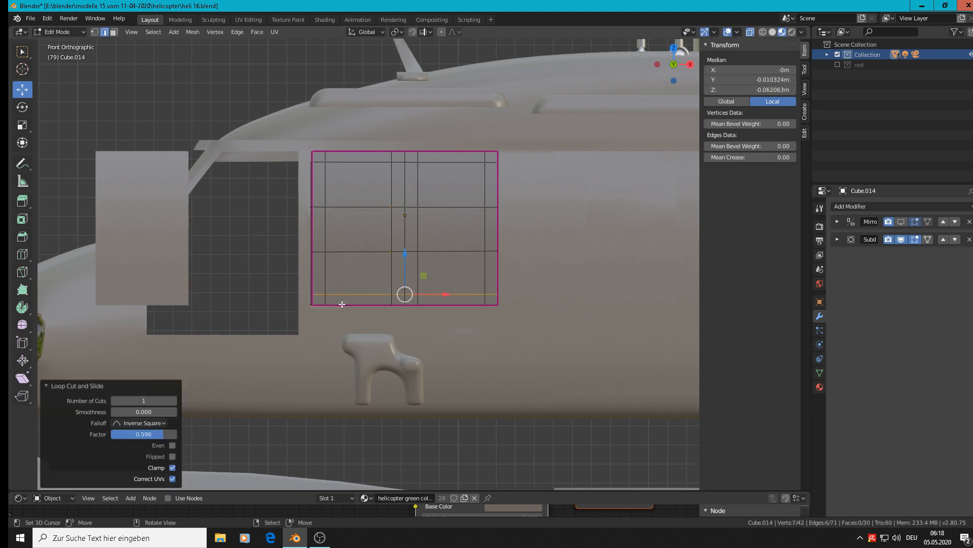
- Delete the four inner horizontal edges of the two window areas to cut two rounded openings in the panel
{"action": "left_click", "coordinate": [369, 251]}
{"action": "left_click", "coordinate": [367, 207], "text": "shift"}
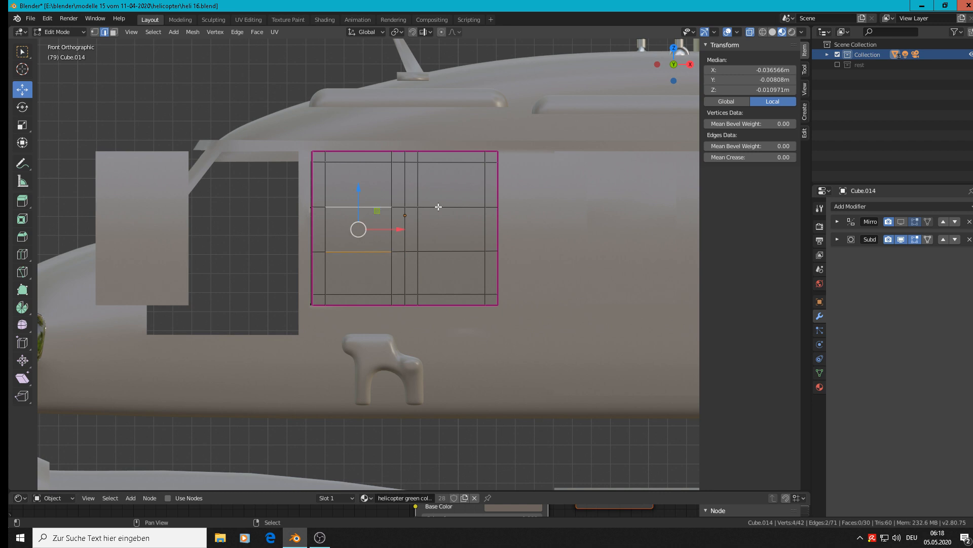
{"action": "left_click", "coordinate": [438, 207], "text": "shift"}
{"action": "left_click", "coordinate": [436, 250], "text": "shift"}
{"action": "key", "text": "s"}
{"action": "right_click", "coordinate": [442, 263]}
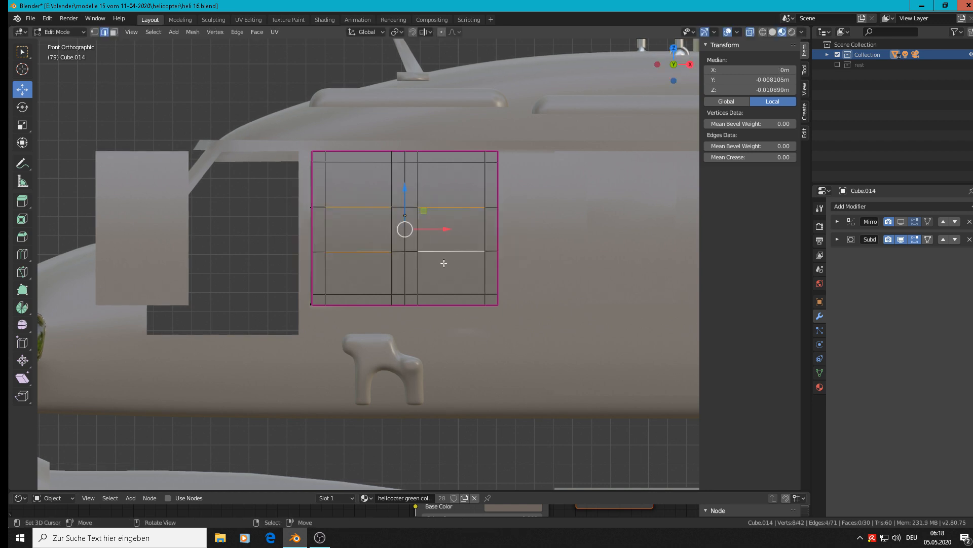
{"action": "key", "text": "s"}
{"action": "right_click", "coordinate": [438, 261]}
{"action": "key", "text": "x"}
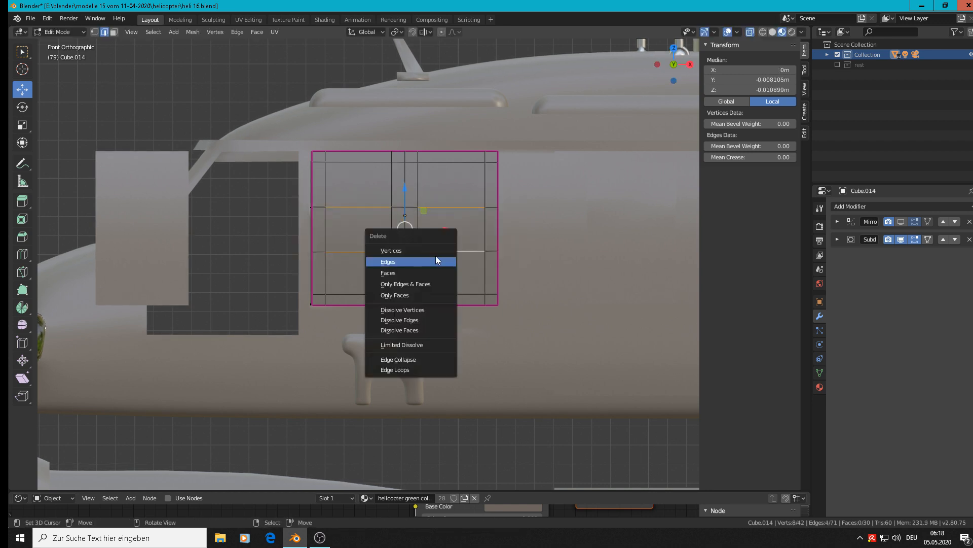
{"action": "left_click", "coordinate": [427, 261]}
{"action": "scroll", "coordinate": [427, 260], "scroll_direction": "down", "scroll_amount": 2}
{"action": "key", "text": "Tab"}
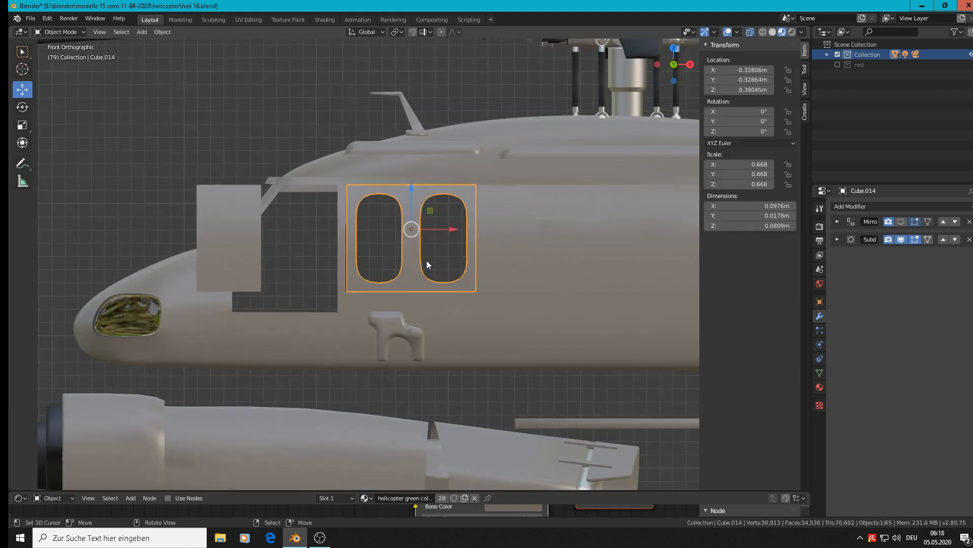
- Select the edge loops around both window openings of the side panel and set their mean crease to 0.98
{"action": "scroll", "coordinate": [425, 260], "scroll_direction": "up", "scroll_amount": 3}
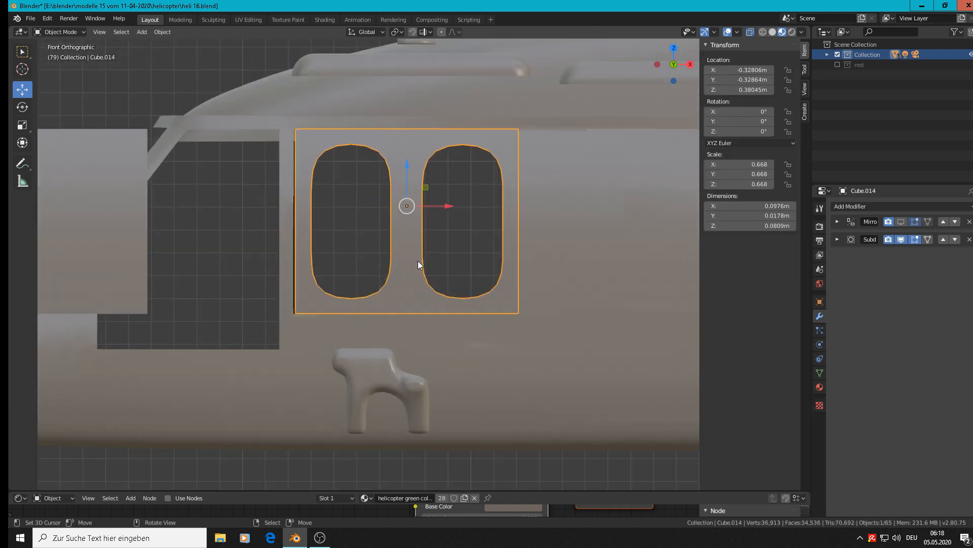
{"action": "scroll", "coordinate": [413, 261], "scroll_direction": "up", "scroll_amount": 1}
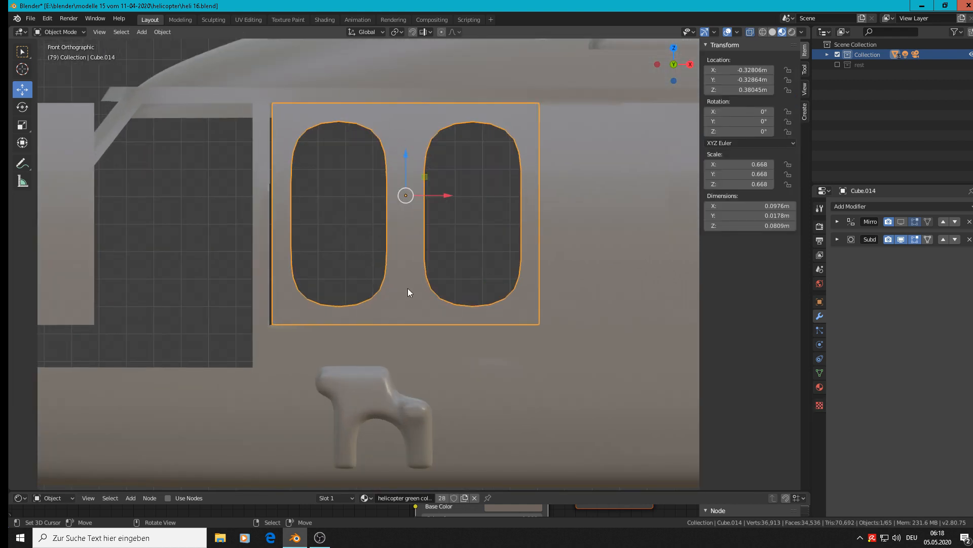
{"action": "key", "text": "Tab"}
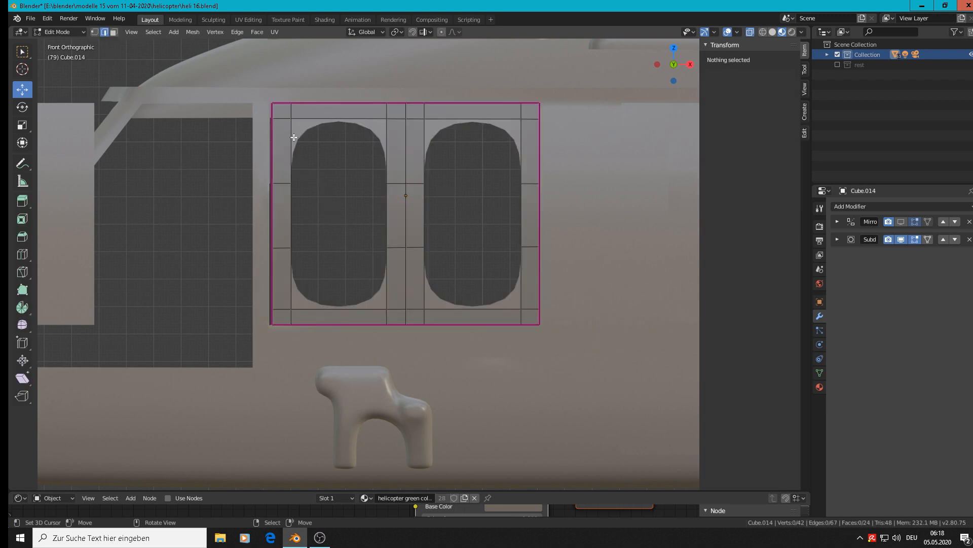
{"action": "left_click", "coordinate": [309, 163], "text": "alt"}
{"action": "left_click", "coordinate": [424, 152], "text": "alt+shift"}
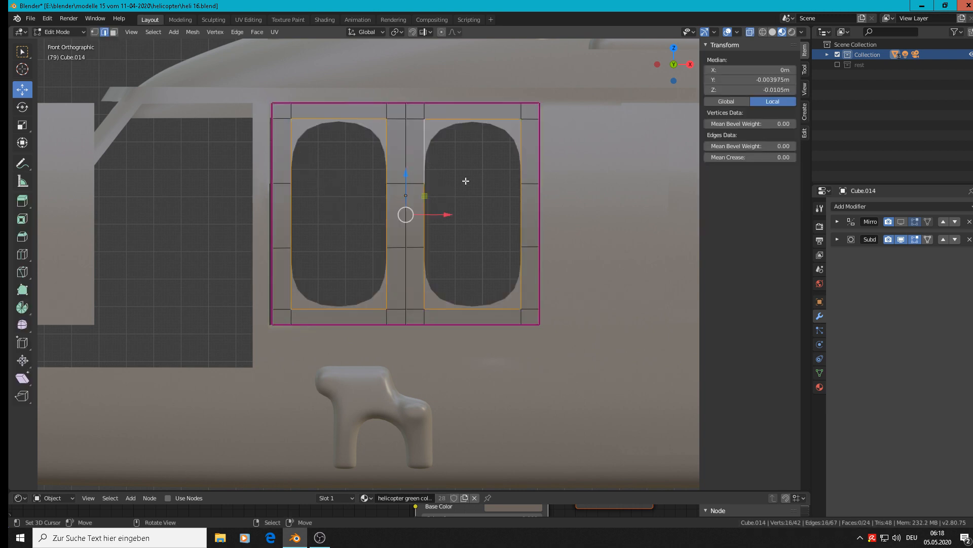
{"action": "left_click_drag", "start_coordinate": [749, 157], "coordinate": [784, 157]}
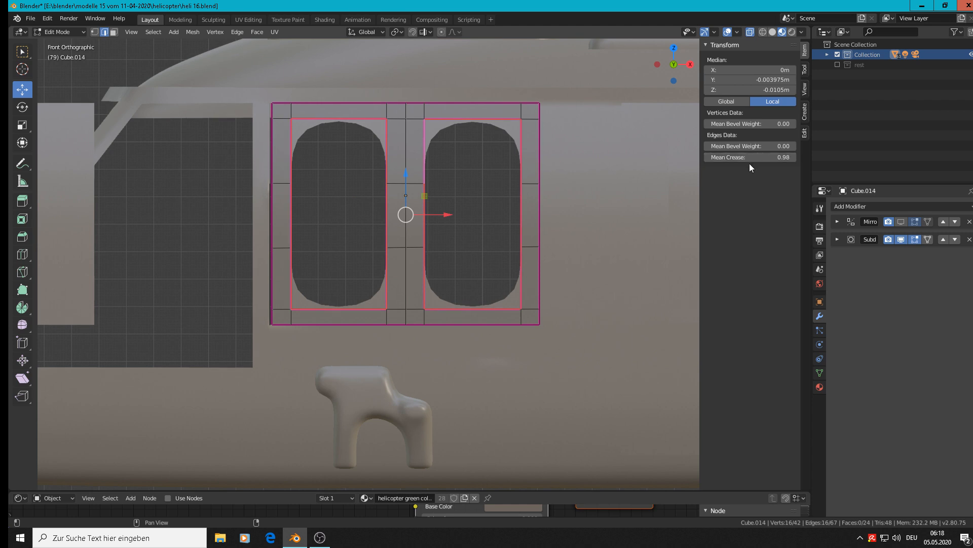
- Add the short edges joining the right window's four corners to the panel border and centre line to the selection
{"action": "left_click", "coordinate": [415, 119], "text": "shift"}
{"action": "left_click", "coordinate": [427, 109], "text": "shift"}
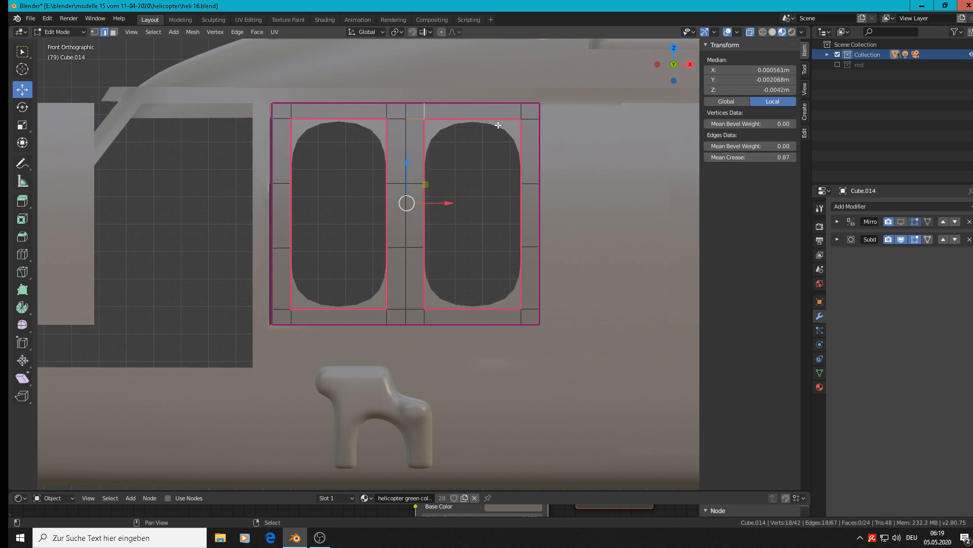
{"action": "left_click", "coordinate": [526, 111], "text": "shift"}
{"action": "left_click", "coordinate": [532, 119], "text": "shift"}
{"action": "left_click", "coordinate": [531, 309], "text": "shift"}
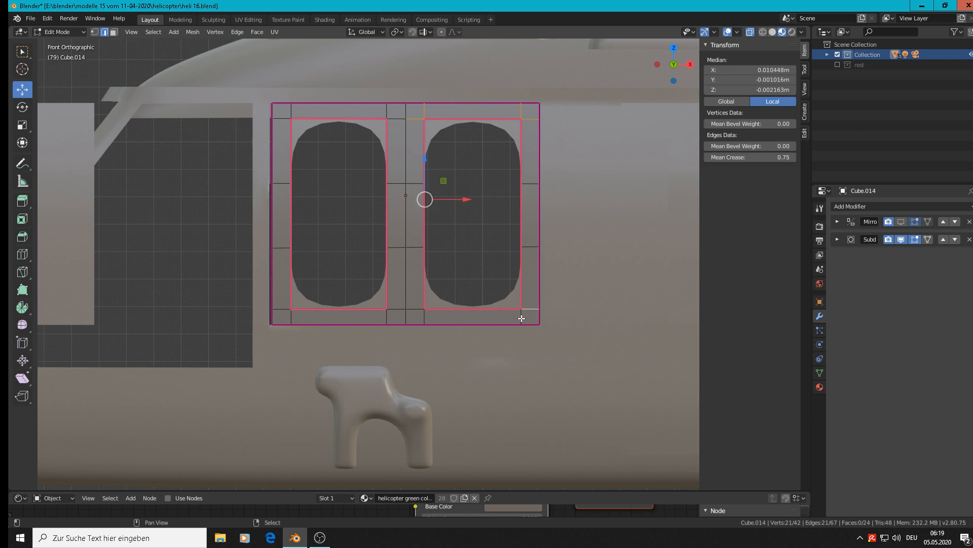
{"action": "left_click", "coordinate": [521, 318], "text": "shift"}
{"action": "left_click", "coordinate": [425, 315], "text": "shift"}
{"action": "left_click", "coordinate": [415, 310], "text": "shift"}
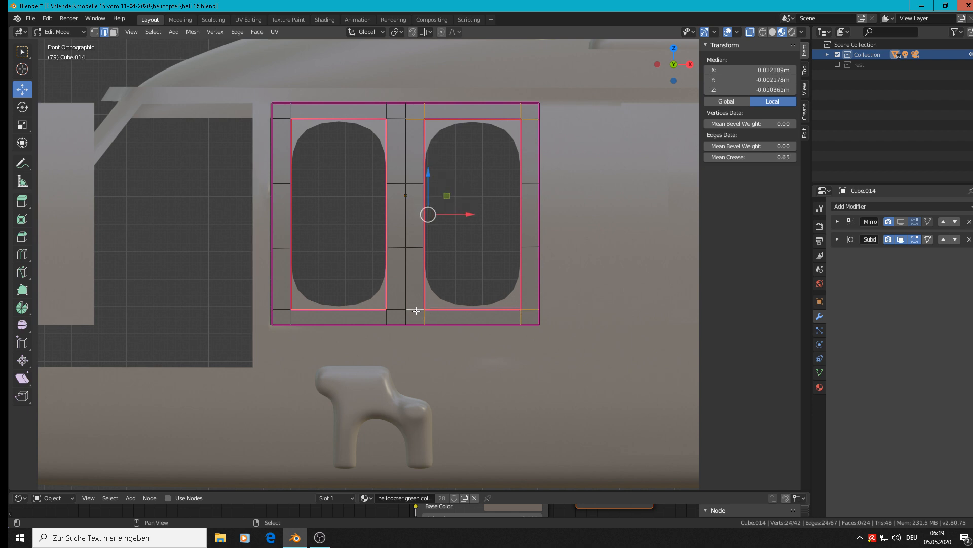
- Extend the selection with the short edges around the left window's four corners and the upper centre edge between the windows
{"action": "left_click", "coordinate": [389, 316], "text": "shift"}
{"action": "left_click", "coordinate": [294, 317], "text": "shift"}
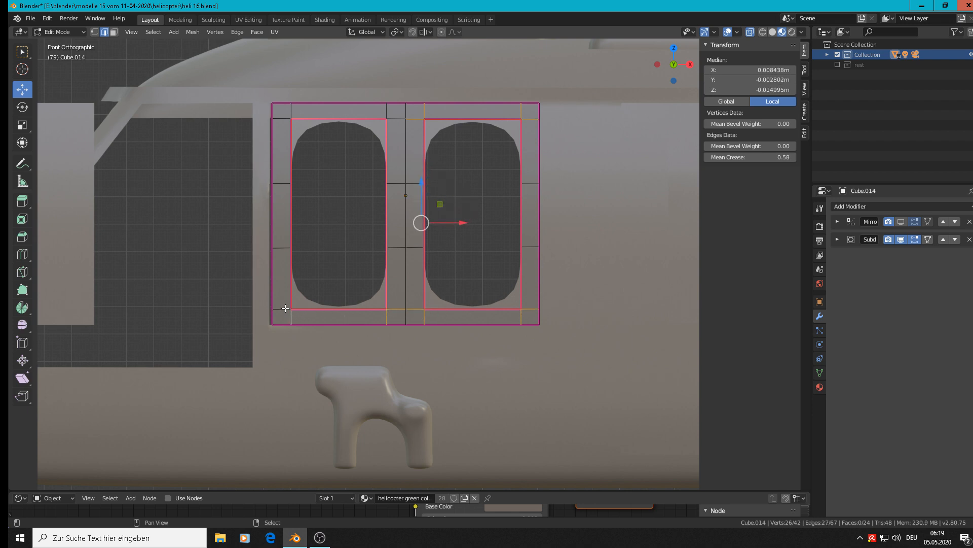
{"action": "left_click", "coordinate": [284, 308], "text": "shift"}
{"action": "left_click", "coordinate": [279, 115], "text": "shift"}
{"action": "left_click", "coordinate": [304, 105], "text": "shift"}
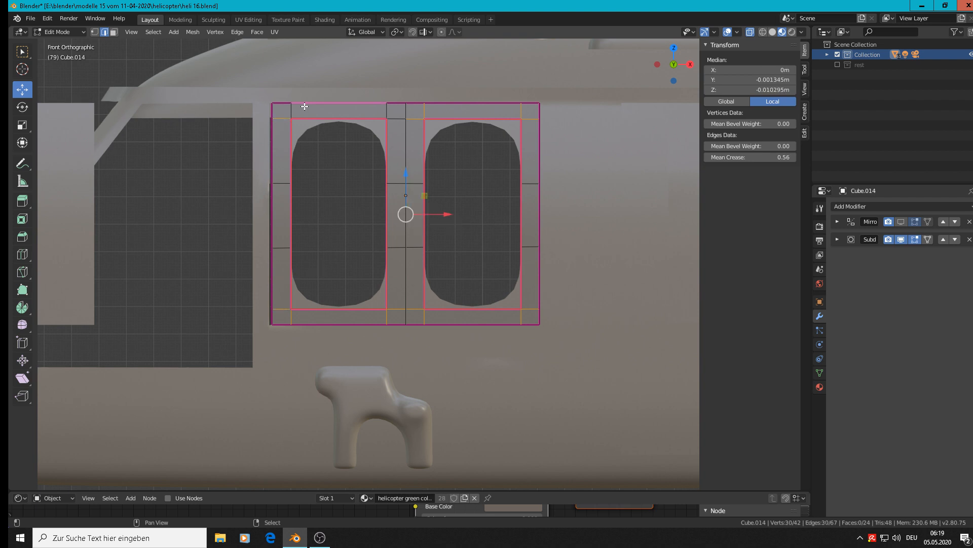
{"action": "left_click", "coordinate": [290, 111], "text": "shift"}
{"action": "left_click", "coordinate": [322, 106], "text": "shift"}
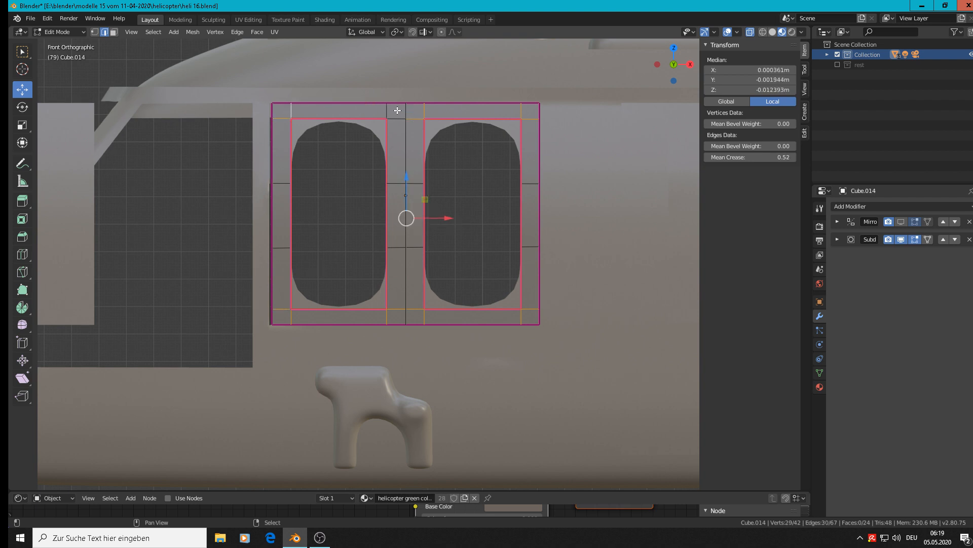
{"action": "left_click", "coordinate": [394, 109], "text": "shift"}
{"action": "left_click", "coordinate": [398, 128], "text": "shift"}
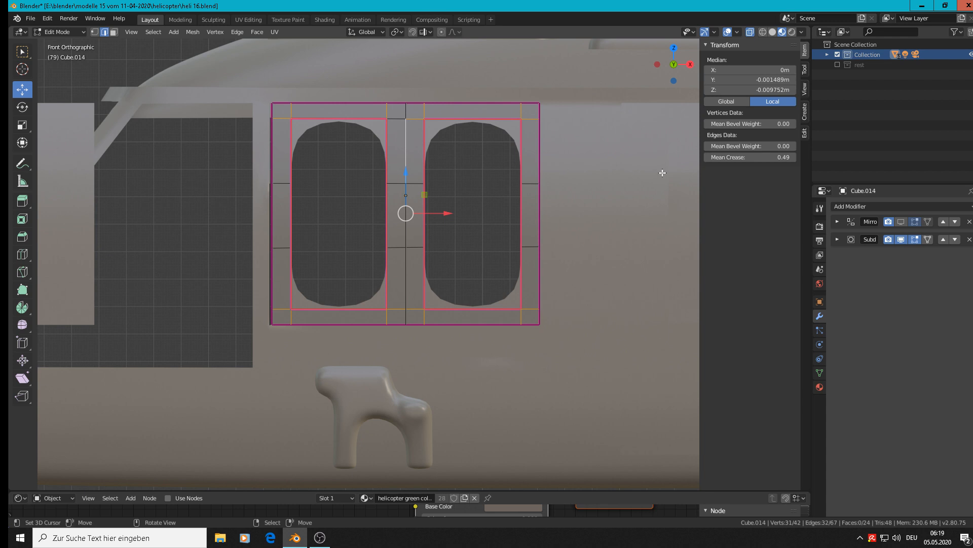
{"action": "left_click", "coordinate": [396, 119], "text": "shift"}
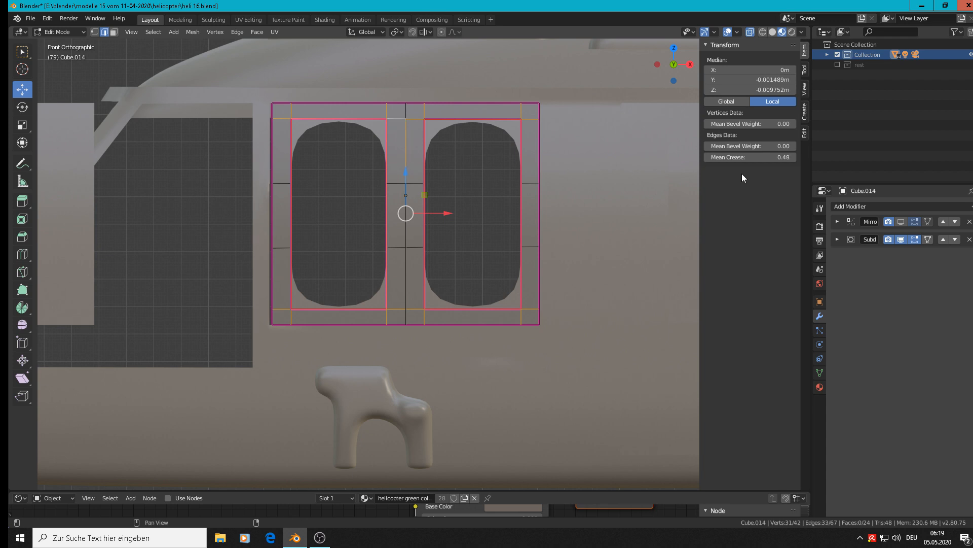
- Try a mean crease of 0.30 with three viewport subdivision levels, and return the viewport subdivisions to 2
{"action": "left_click_drag", "start_coordinate": [751, 157], "coordinate": [705, 157]}
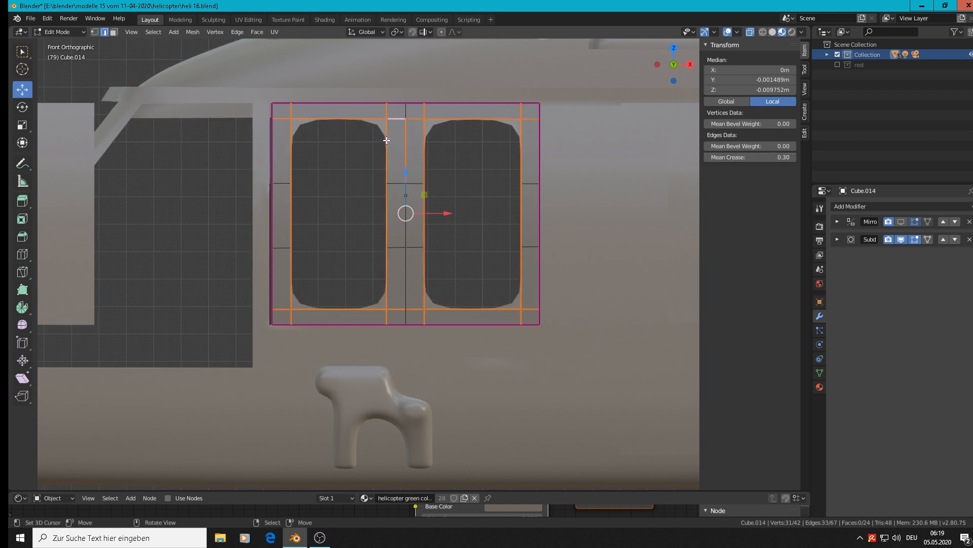
{"action": "left_click", "coordinate": [840, 238]}
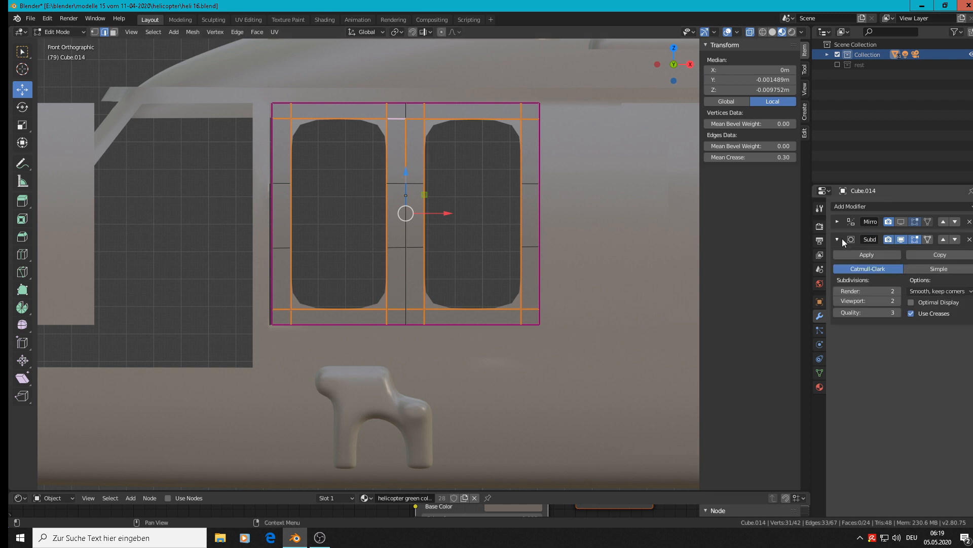
{"action": "left_click", "coordinate": [898, 300]}
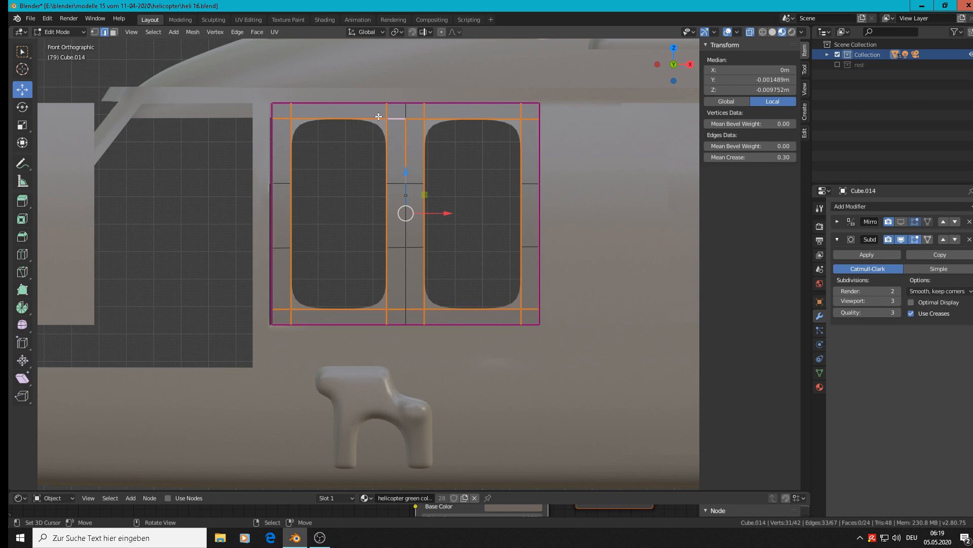
{"action": "left_click", "coordinate": [837, 300]}
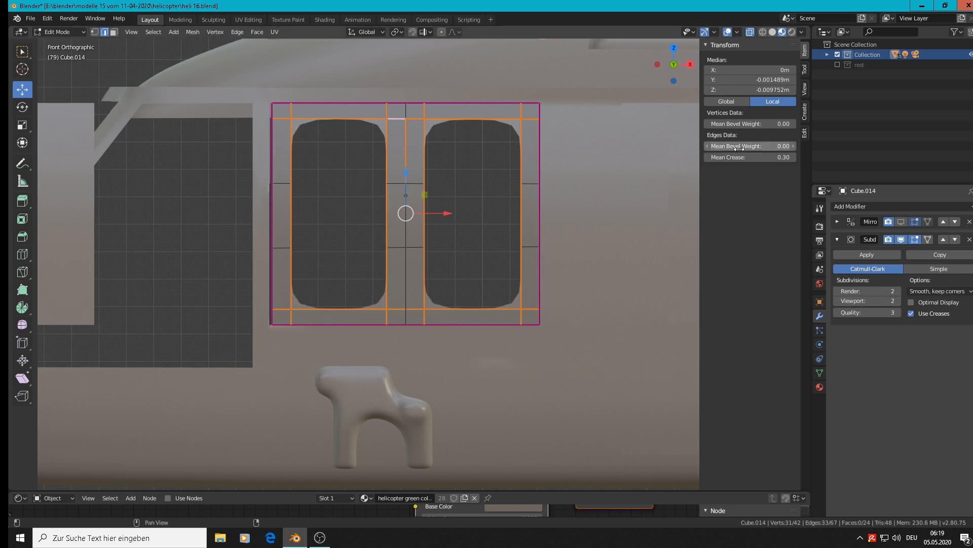
- Set the mean crease of the selected window edges to 1.00 to give the openings square corners
{"action": "left_click_drag", "start_coordinate": [765, 157], "coordinate": [892, 158]}
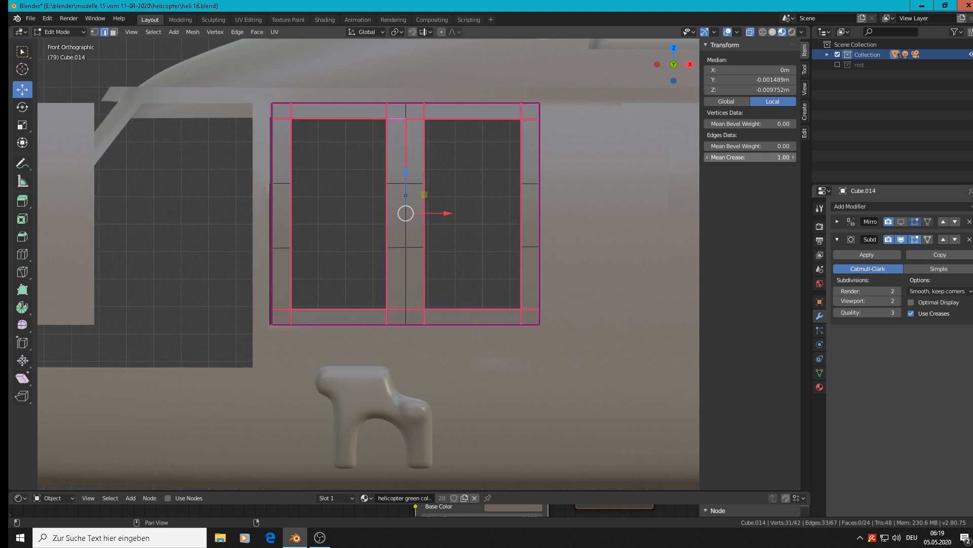
{"action": "scroll", "coordinate": [345, 187], "scroll_direction": "down", "scroll_amount": 4}
{"action": "scroll", "coordinate": [351, 192], "scroll_direction": "up", "scroll_amount": 1}
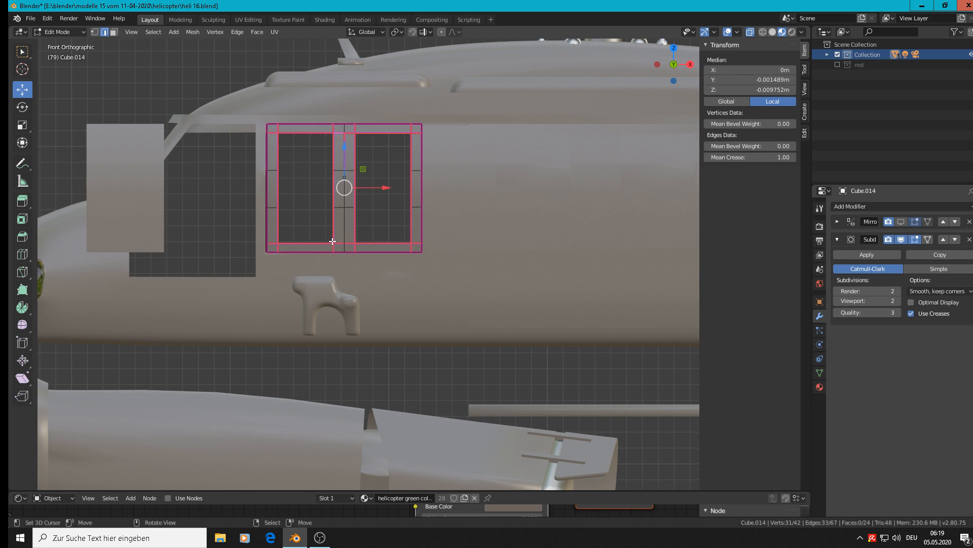
- Fill the upper and middle sections of the left window opening with faces between the opposite side edges
{"action": "middle_click_drag", "start_coordinate": [331, 220], "coordinate": [366, 209]}
{"action": "scroll", "coordinate": [355, 204], "scroll_direction": "up", "scroll_amount": 3}
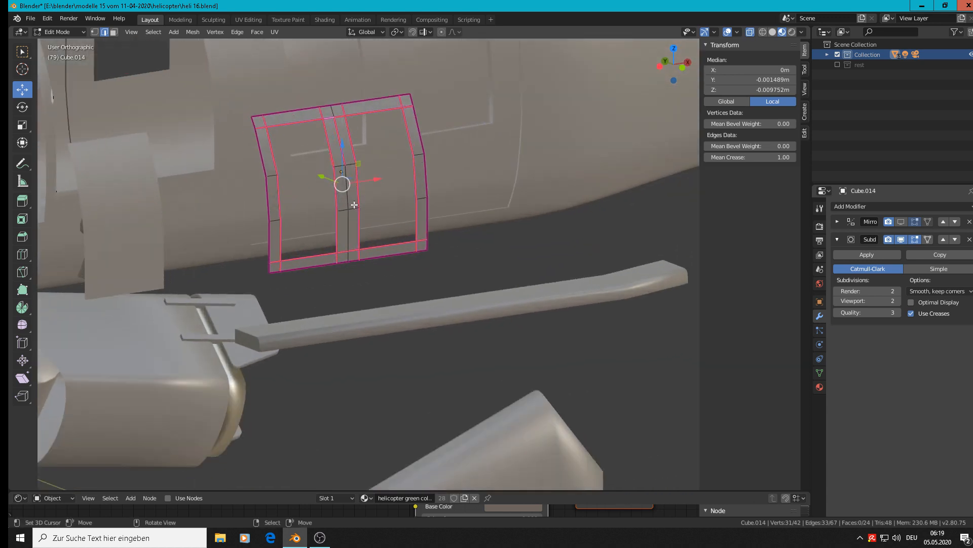
{"action": "left_click", "coordinate": [261, 130]}
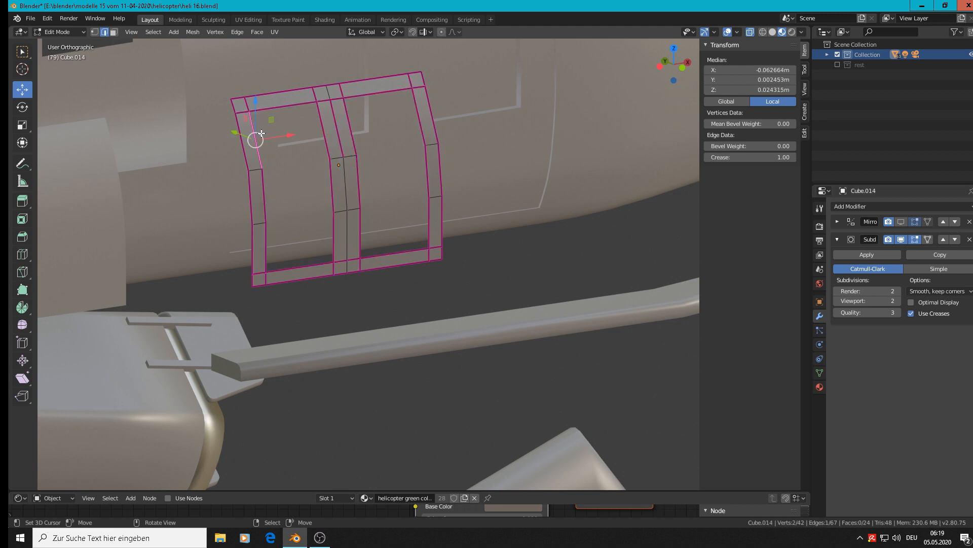
{"action": "left_click", "coordinate": [324, 130], "text": "shift"}
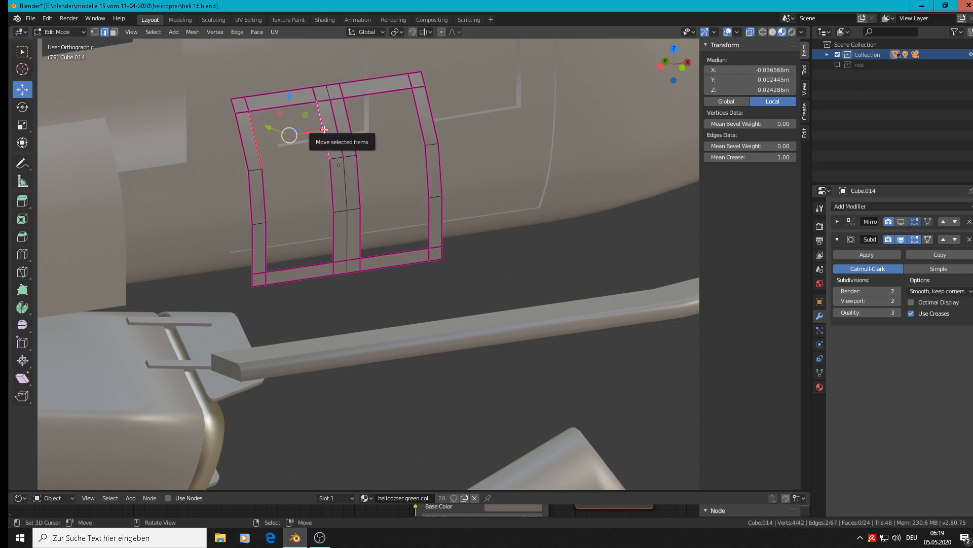
{"action": "key", "text": "f"}
{"action": "right_click", "coordinate": [263, 208]}
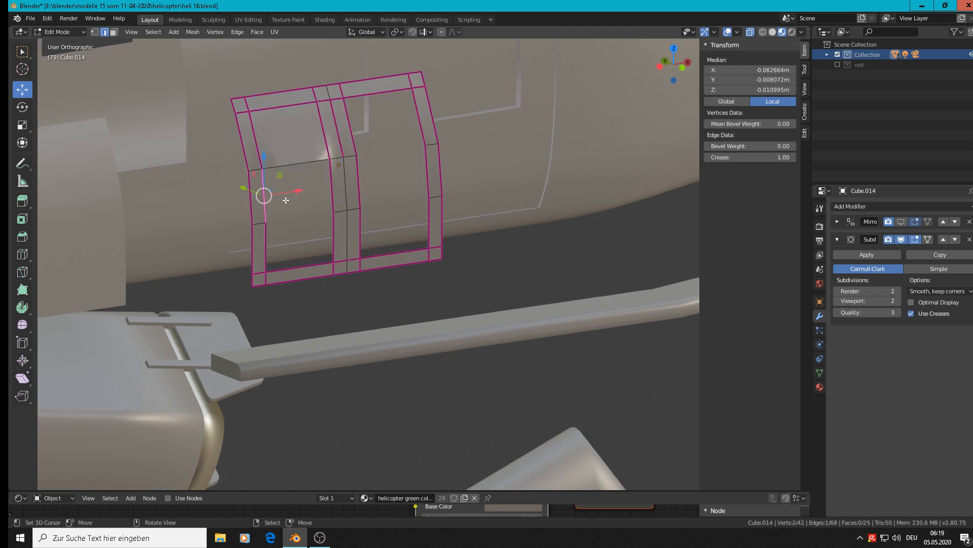
{"action": "right_click", "coordinate": [326, 188], "text": "shift"}
{"action": "key", "text": "f"}
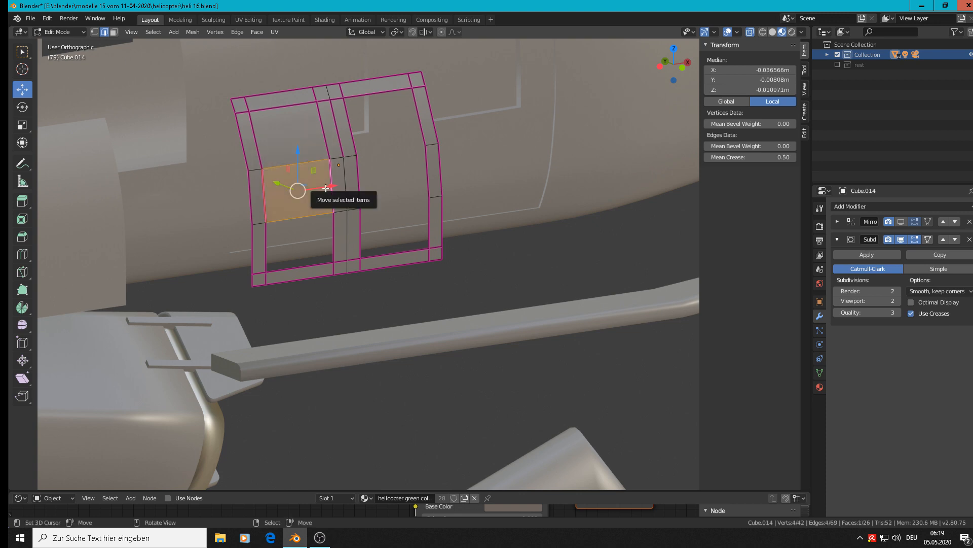
- Fill the lower section of the left window opening with a face between its two side edges
{"action": "right_click", "coordinate": [266, 247], "text": "shift"}
{"action": "right_click", "coordinate": [333, 237], "text": "shift"}
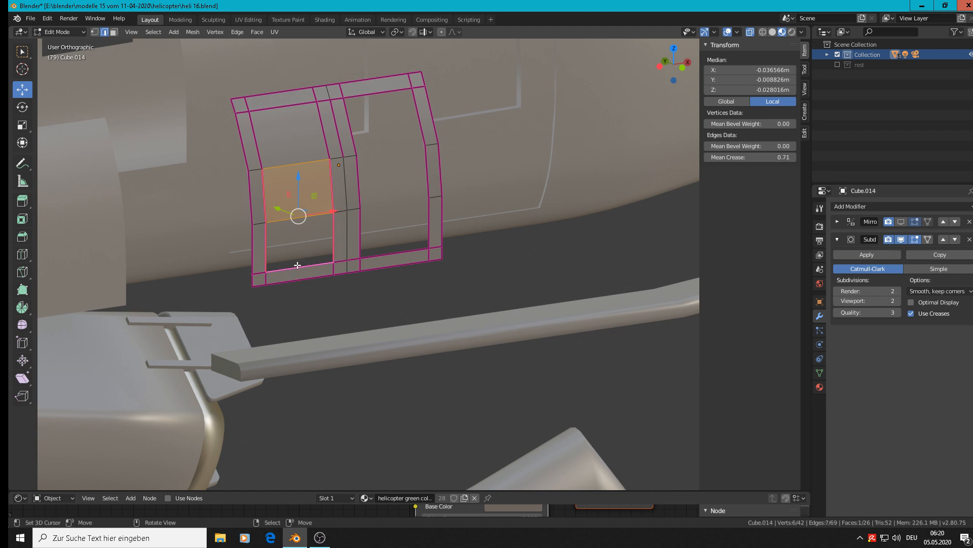
{"action": "right_click", "coordinate": [307, 216]}
{"action": "right_click", "coordinate": [266, 248]}
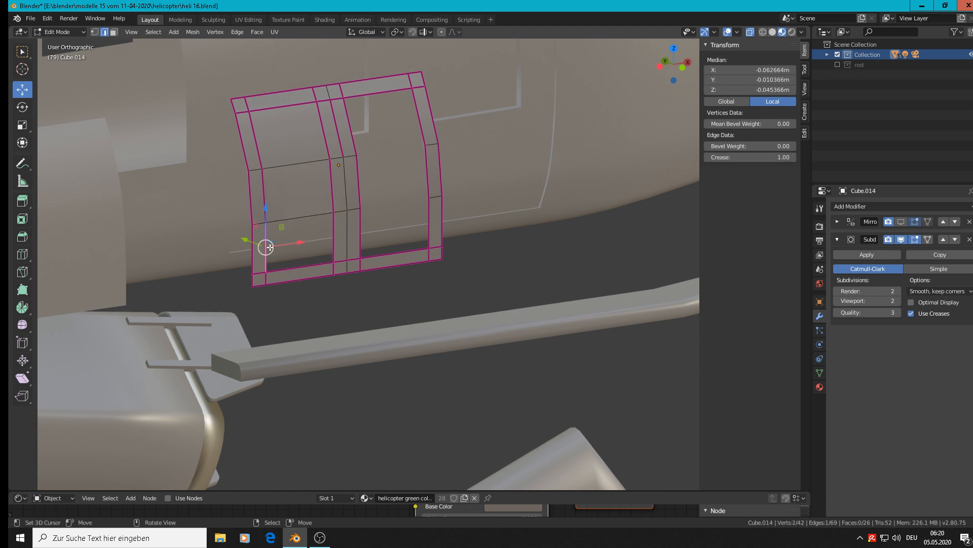
{"action": "right_click", "coordinate": [333, 246], "text": "shift"}
{"action": "key", "text": "f"}
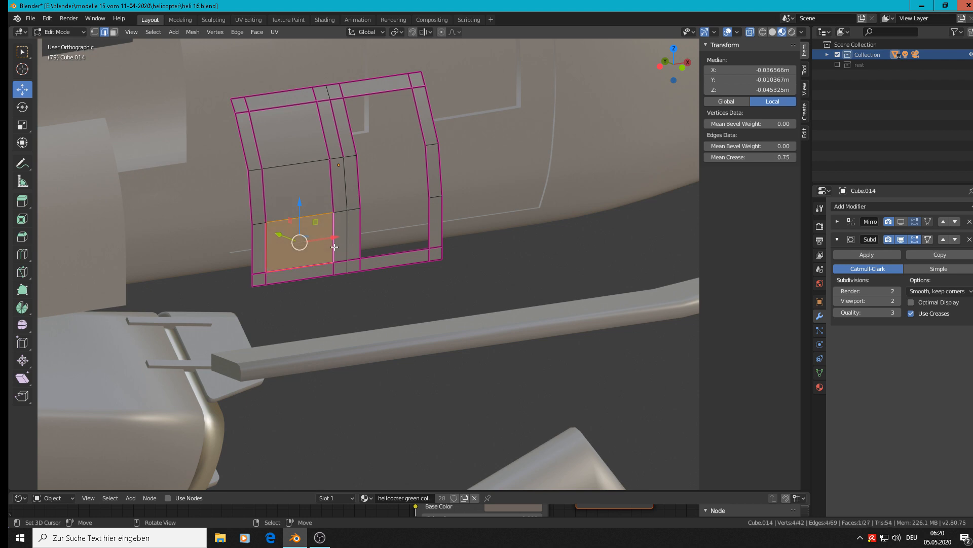
{"action": "left_click", "coordinate": [114, 32]}
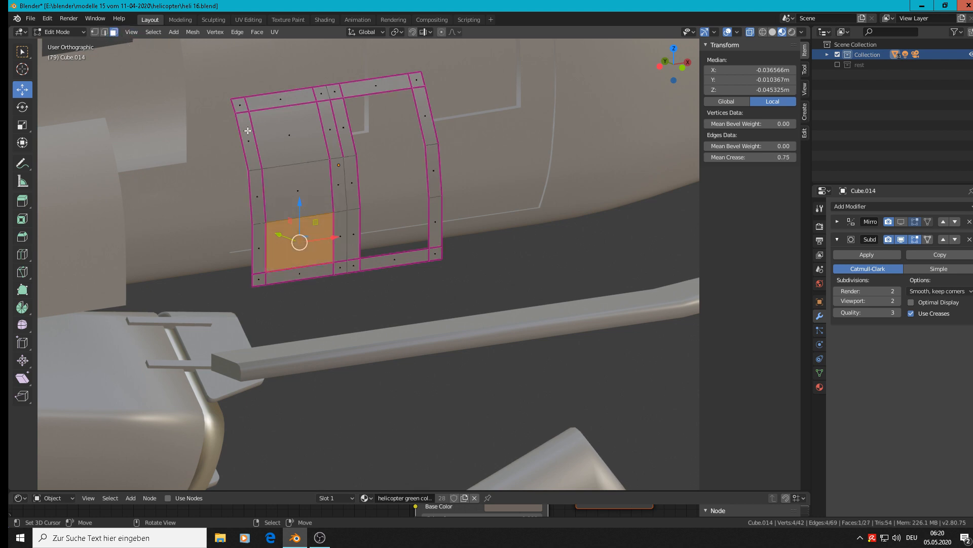
{"action": "right_click", "coordinate": [299, 190], "text": "shift"}
{"action": "right_click", "coordinate": [289, 135], "text": "shift"}
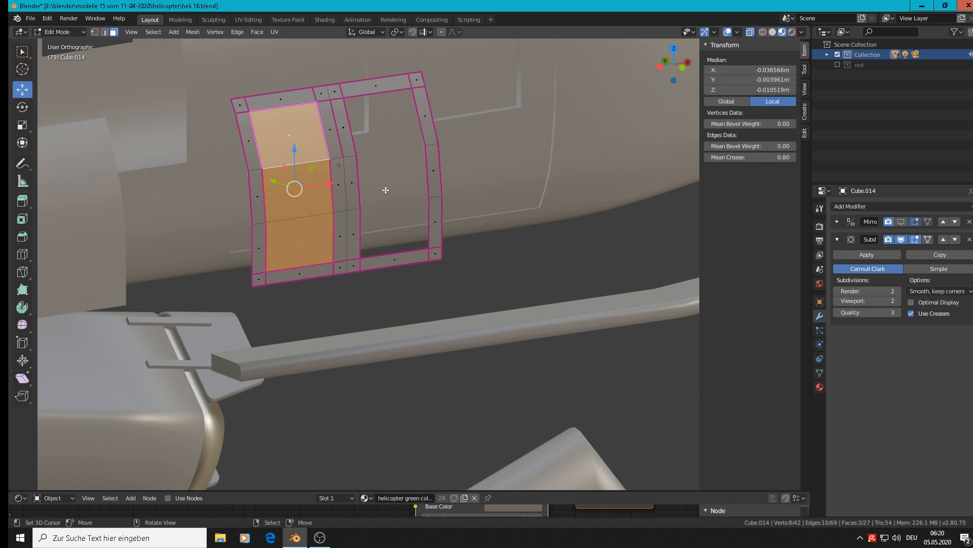
- Fill the upper, middle and lower sections of the right window opening with faces between the opposite side edges
{"action": "left_click", "coordinate": [105, 32]}
{"action": "right_click", "coordinate": [336, 124]}
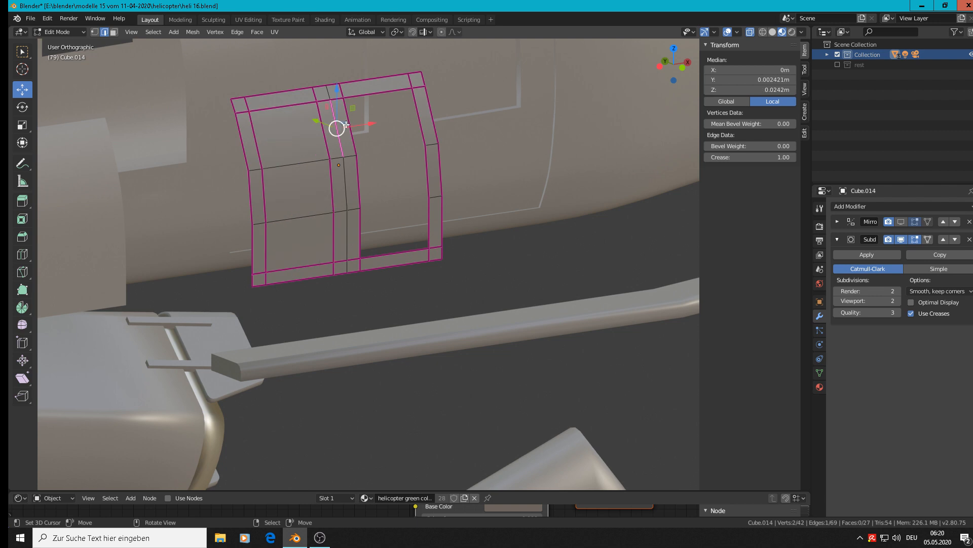
{"action": "right_click", "coordinate": [413, 117], "text": "shift"}
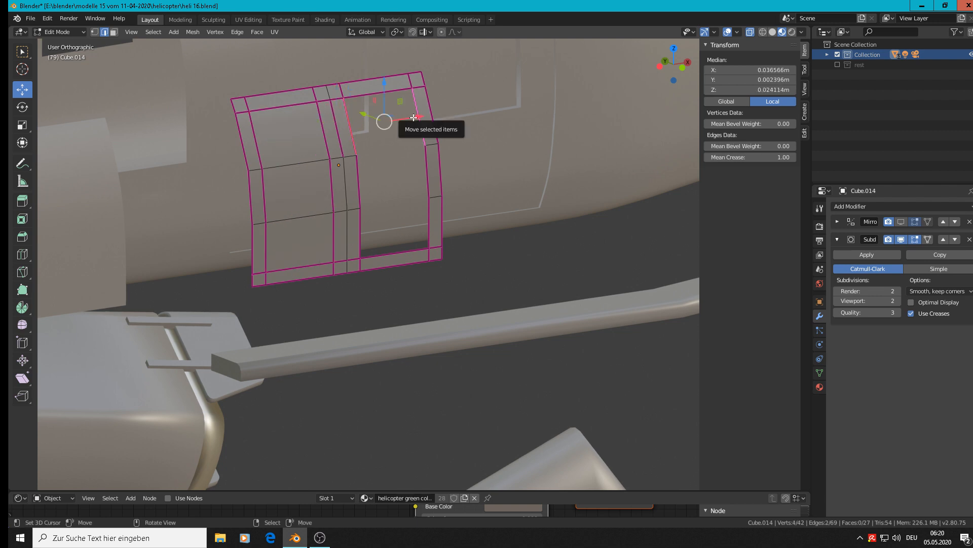
{"action": "key", "text": "f"}
{"action": "right_click", "coordinate": [359, 183]}
{"action": "right_click", "coordinate": [428, 180], "text": "shift"}
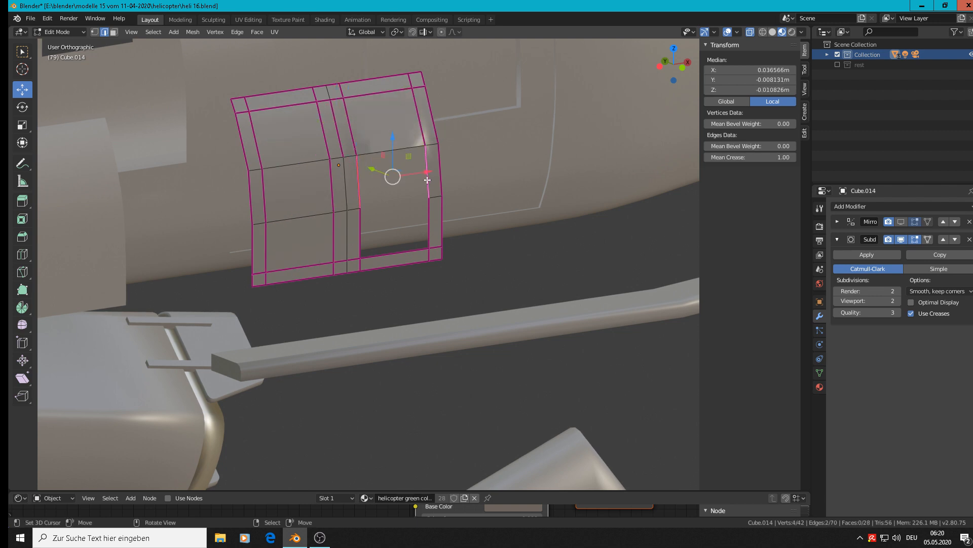
{"action": "key", "text": "f"}
{"action": "right_click", "coordinate": [360, 233]}
{"action": "right_click", "coordinate": [429, 220], "text": "shift"}
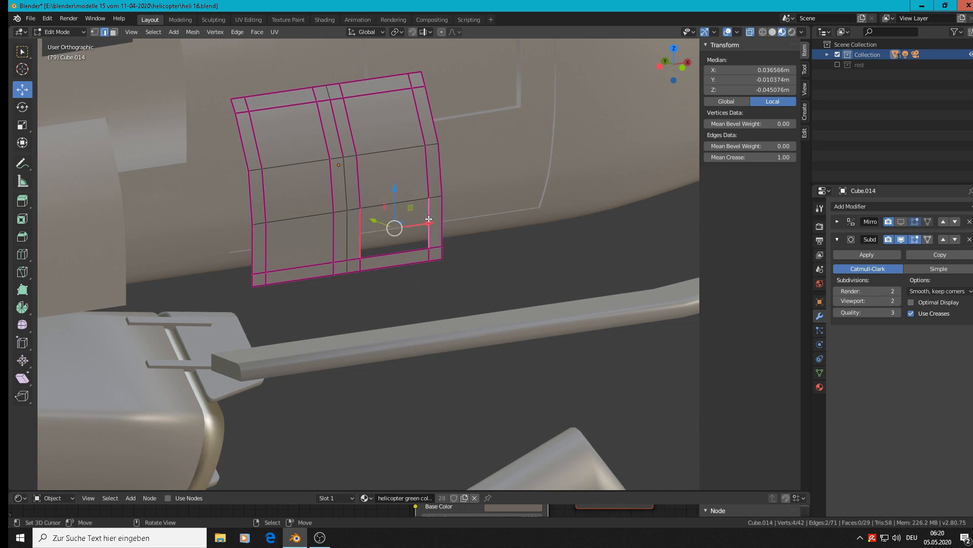
{"action": "key", "text": "f"}
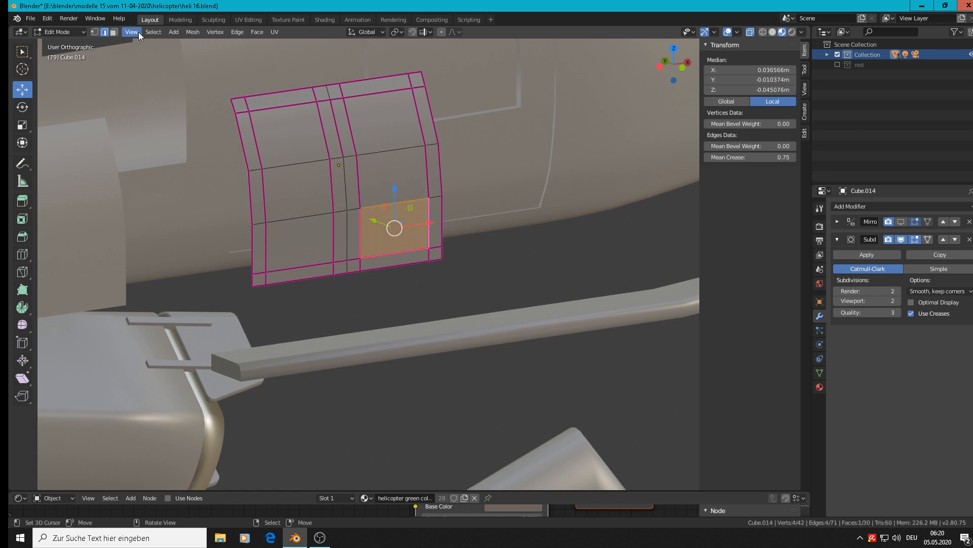
- Select the six faces filling both window openings and duplicate them in place
{"action": "left_click", "coordinate": [114, 32]}
{"action": "left_click", "coordinate": [301, 148], "text": "shift"}
{"action": "left_click", "coordinate": [307, 200], "text": "shift"}
{"action": "left_click", "coordinate": [301, 243], "text": "shift"}
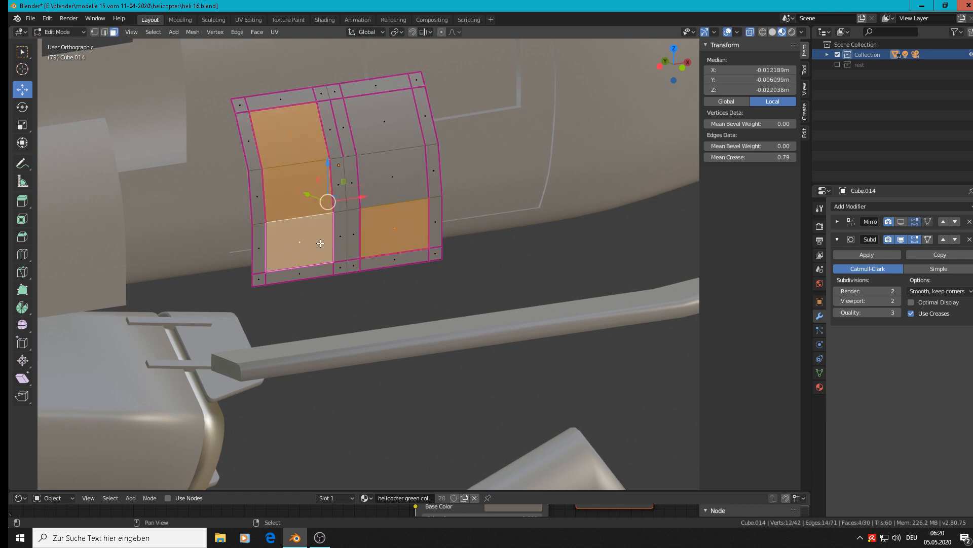
{"action": "left_click", "coordinate": [392, 177], "text": "shift"}
{"action": "left_click", "coordinate": [386, 122], "text": "shift"}
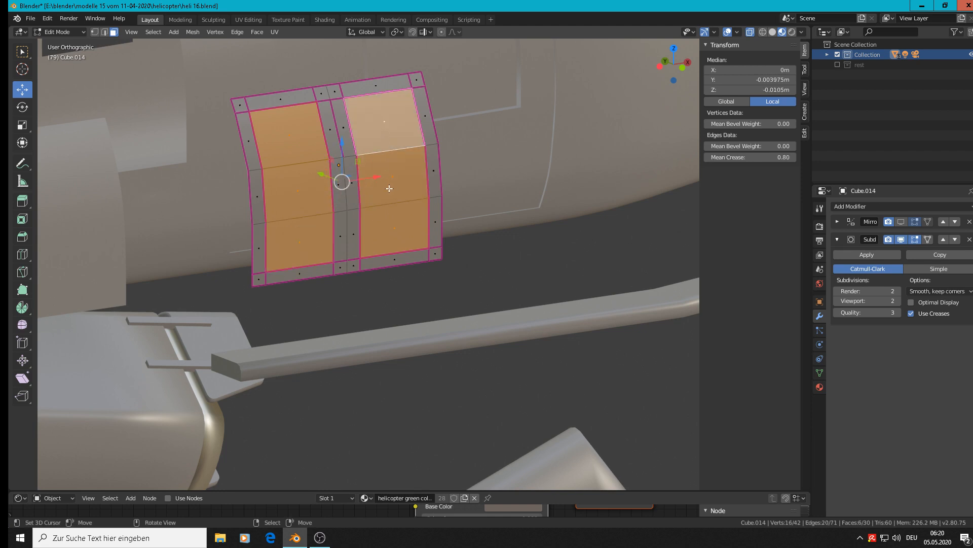
{"action": "key", "text": "shift+d"}
{"action": "right_click", "coordinate": [391, 183]}
- Move the duplicated window faces about -0.0502 m along Y and separate them into their own object
{"action": "middle_click_drag", "start_coordinate": [389, 184], "coordinate": [408, 224]}
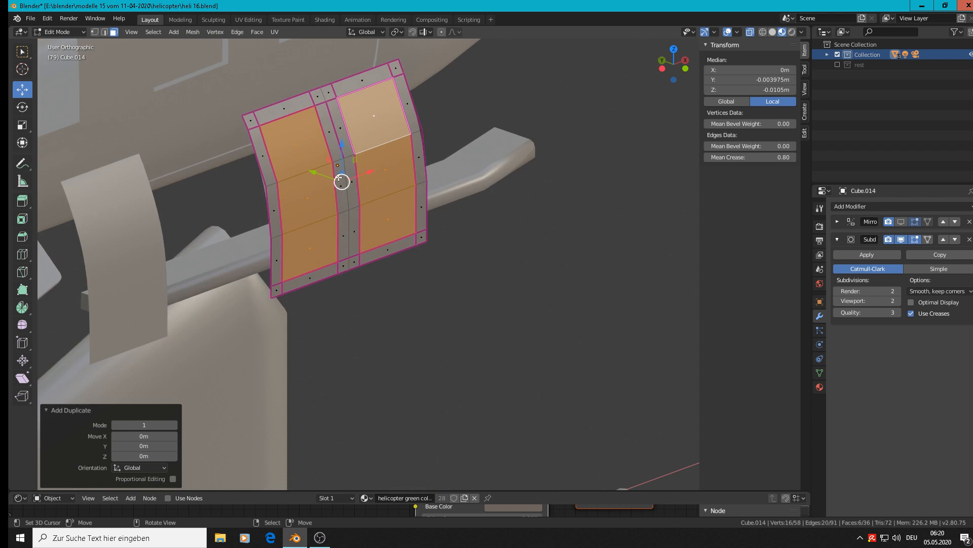
{"action": "key", "text": "g"}
{"action": "key", "text": "y"}
{"action": "left_click", "coordinate": [483, 222]}
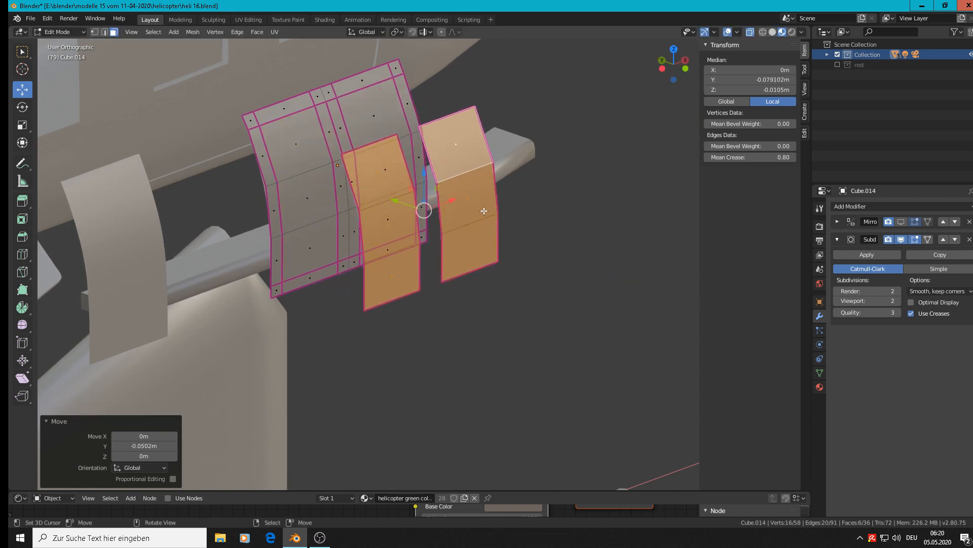
{"action": "key", "text": "p"}
{"action": "left_click", "coordinate": [482, 205]}
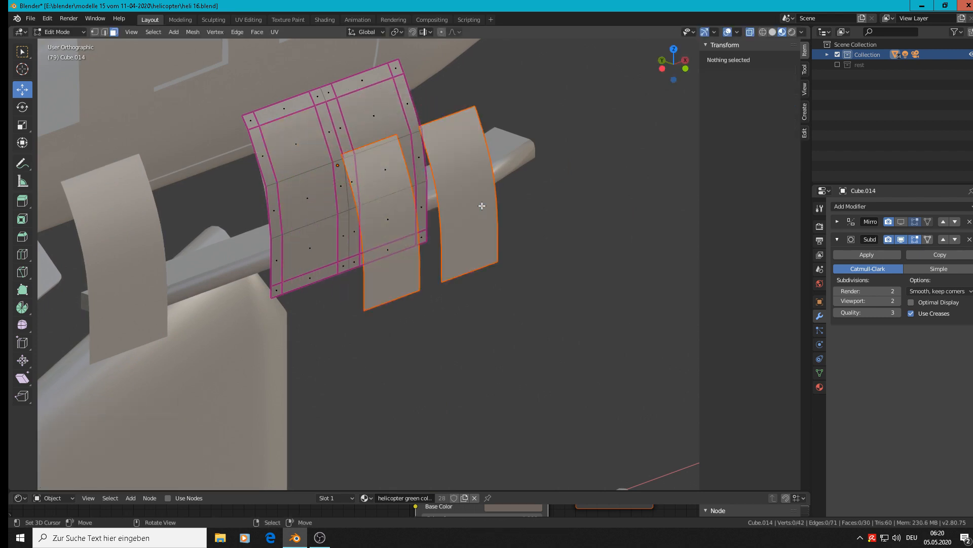
- Delete the four horizontal edges crossing the two window openings of the original panel, leaving an open frame
{"action": "left_click", "coordinate": [104, 32]}
{"action": "left_click", "coordinate": [299, 177]}
{"action": "left_click", "coordinate": [315, 220], "text": "shift"}
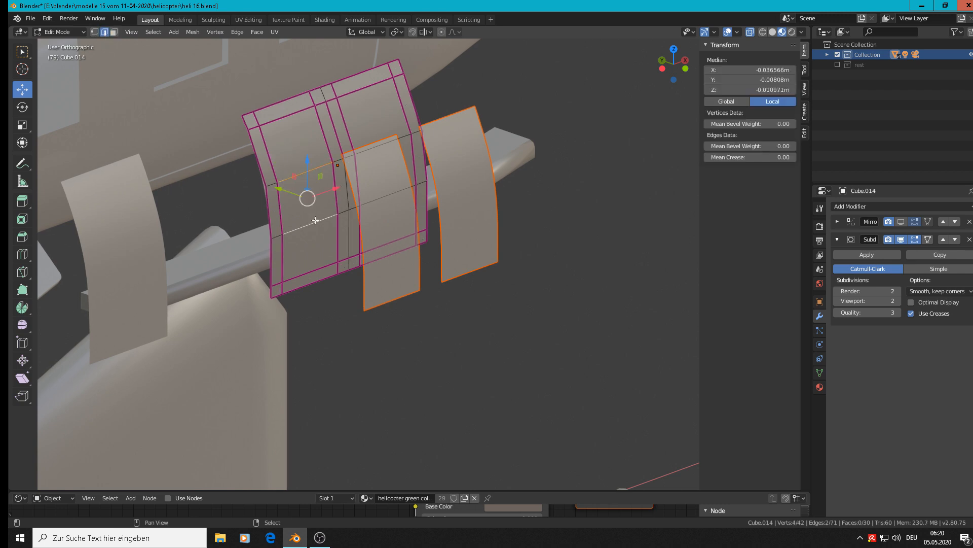
{"action": "left_click", "coordinate": [403, 139], "text": "shift"}
{"action": "left_click", "coordinate": [406, 184], "text": "shift"}
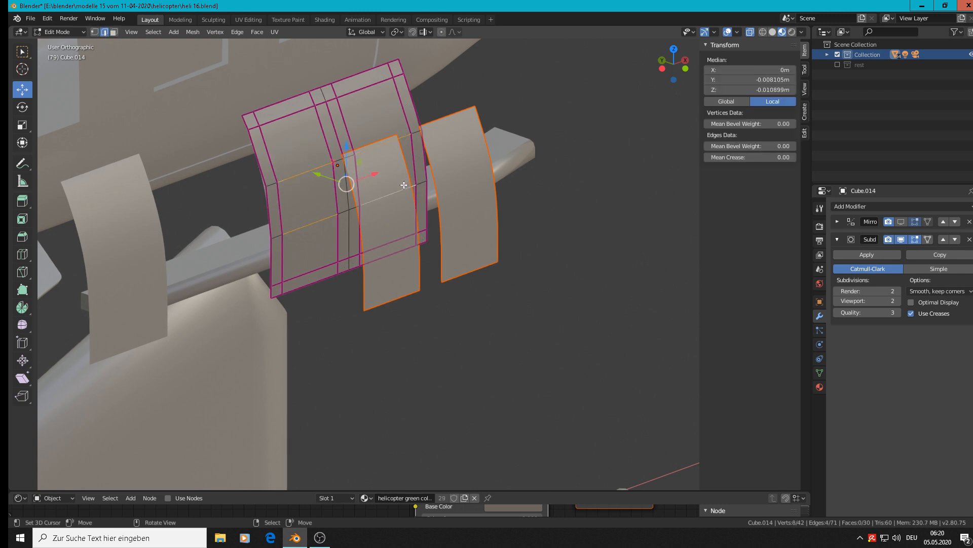
{"action": "key", "text": "x"}
{"action": "left_click", "coordinate": [403, 184]}
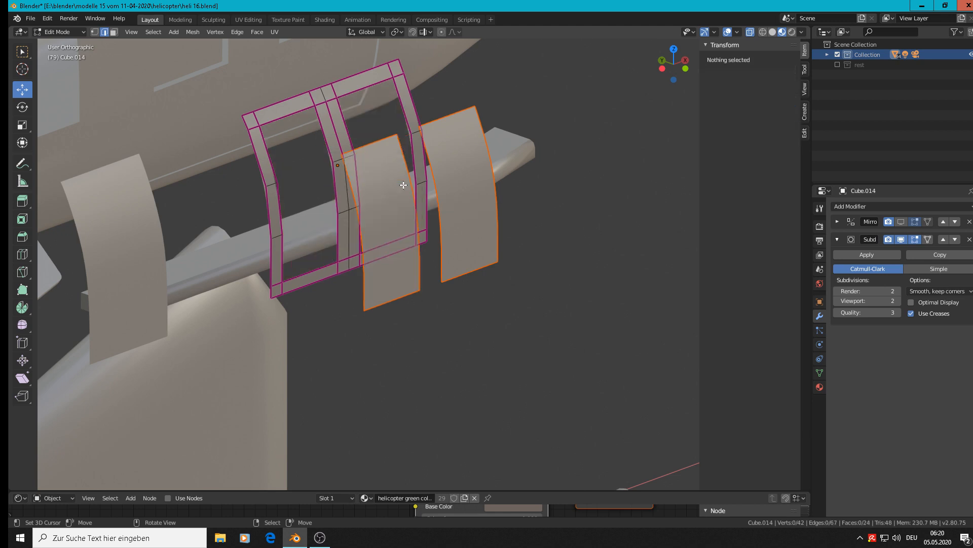
{"action": "key", "text": "Tab"}
- Set the separated window panes' origin to their geometry and apply their rotation and scale
{"action": "scroll", "coordinate": [403, 184], "scroll_direction": "down", "scroll_amount": 3}
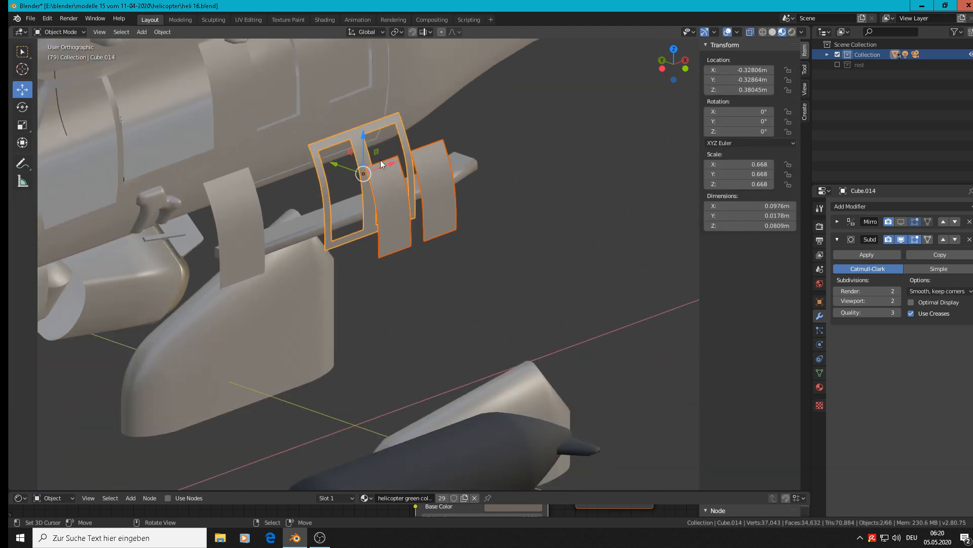
{"action": "left_click", "coordinate": [412, 202]}
{"action": "scroll", "coordinate": [413, 245], "scroll_direction": "up", "scroll_amount": 4}
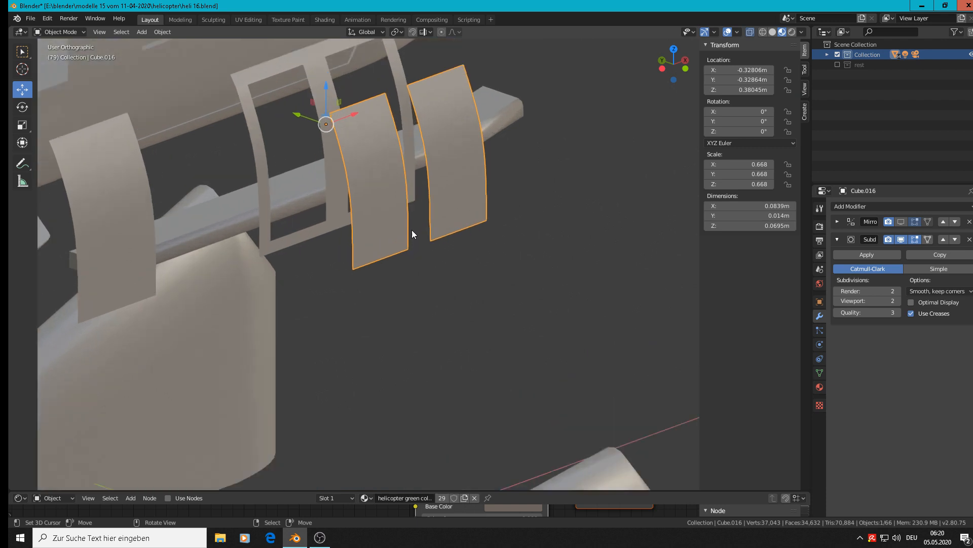
{"action": "mouse_move", "coordinate": [428, 235]}
{"action": "middle_mouse_down"}
{"action": "mouse_move", "coordinate": [439, 232]}
{"action": "mouse_move", "coordinate": [419, 270]}
{"action": "mouse_move", "coordinate": [400, 250]}
{"action": "mouse_move", "coordinate": [427, 224]}
{"action": "middle_mouse_up"}
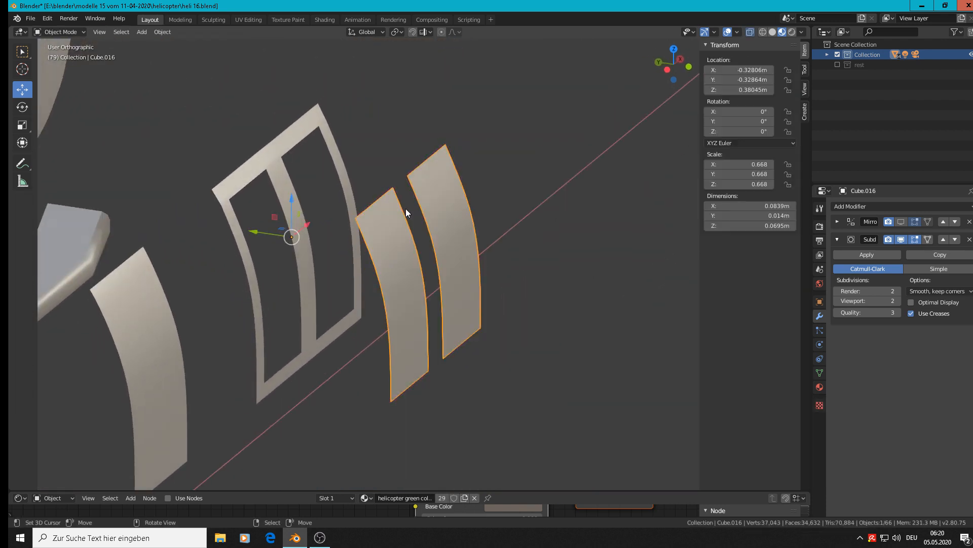
{"action": "left_click", "coordinate": [164, 31]}
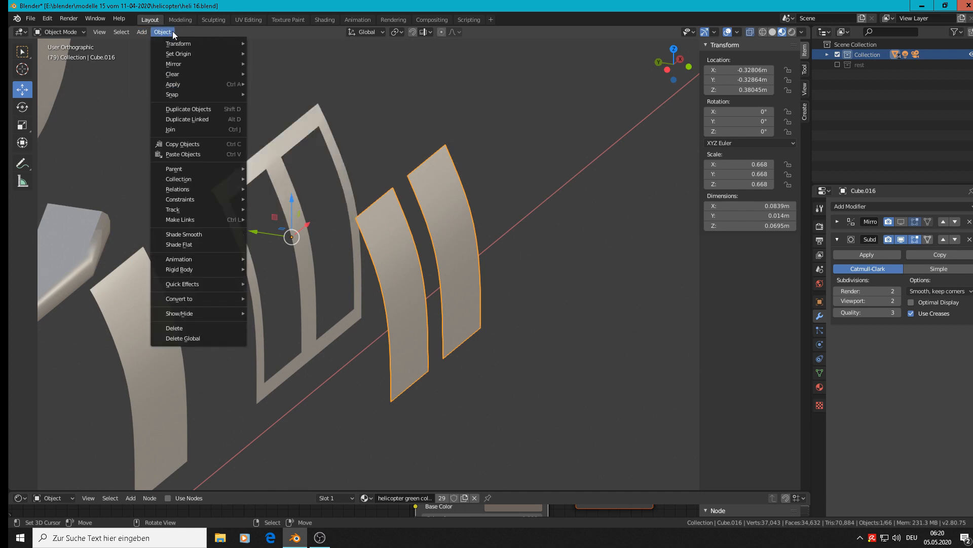
{"action": "mouse_move", "coordinate": [180, 59]}
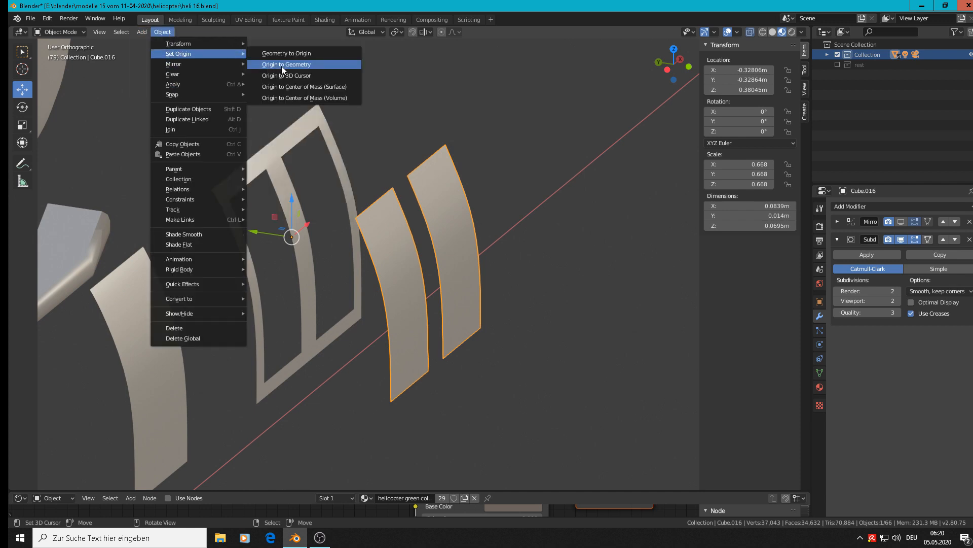
{"action": "left_click", "coordinate": [281, 66]}
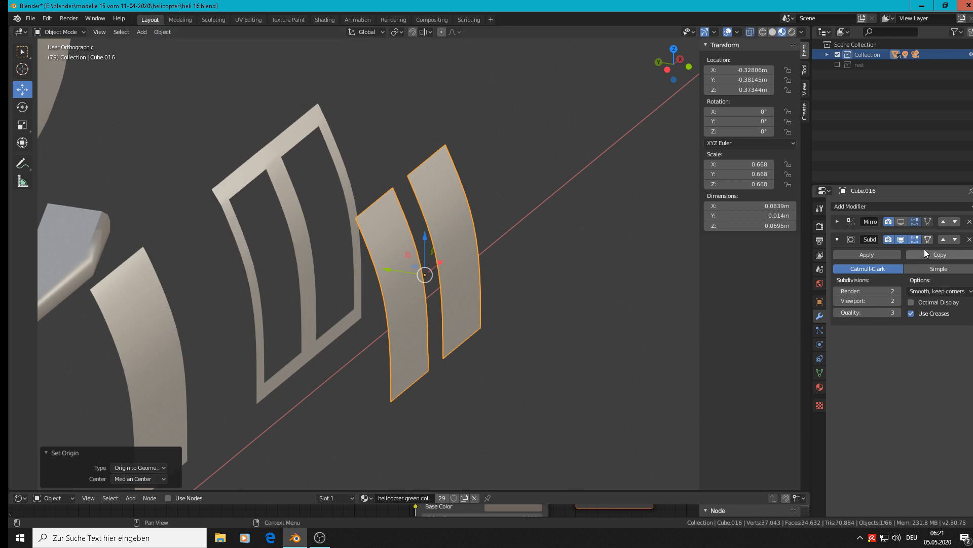
{"action": "left_click", "coordinate": [160, 34]}
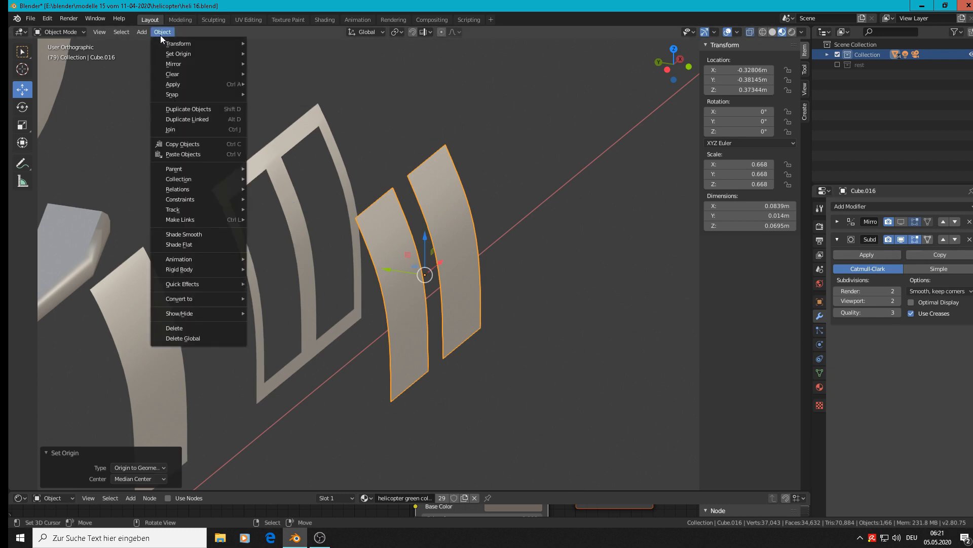
{"action": "mouse_move", "coordinate": [177, 87]}
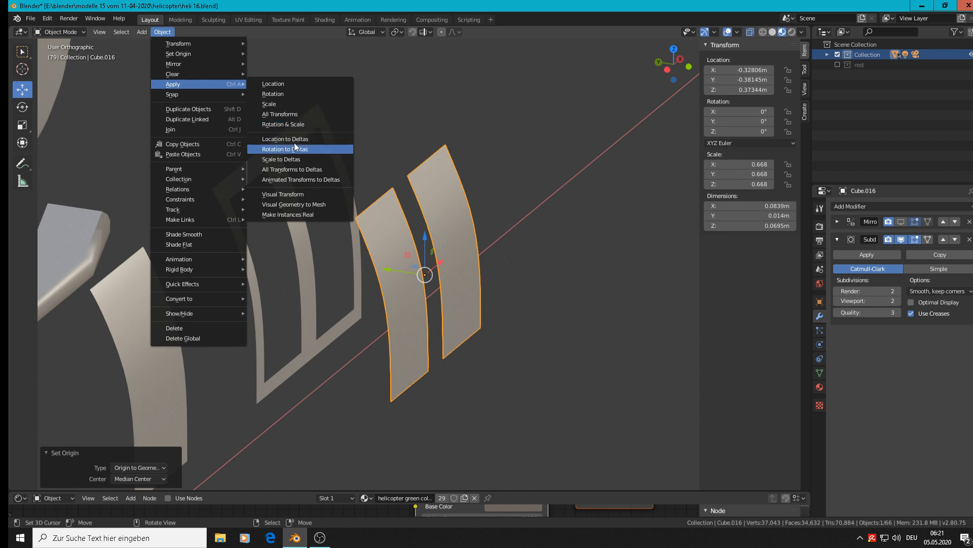
{"action": "left_click", "coordinate": [297, 126]}
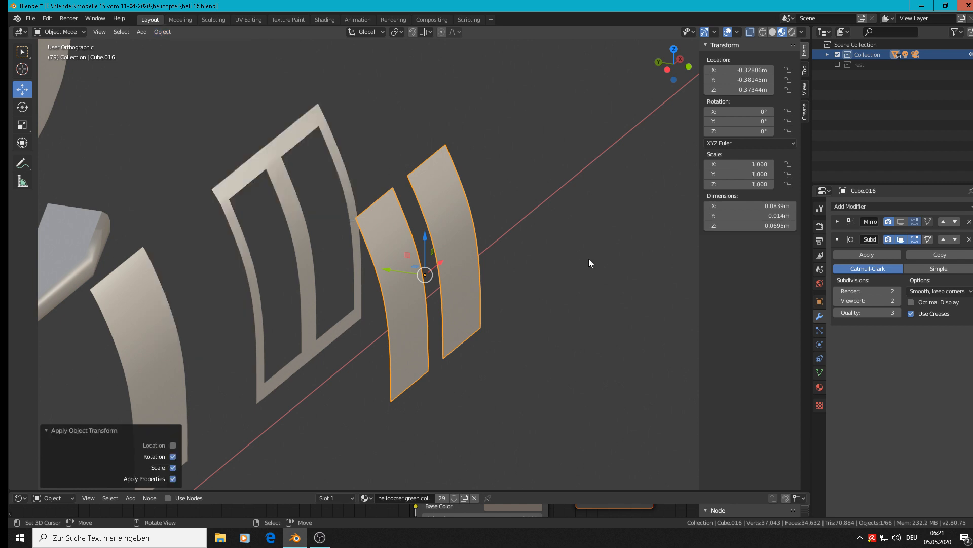
- Extrude all faces of both window panes and offset the extrusion about 0.0023 m along Y to give them thickness
{"action": "scroll", "coordinate": [586, 259], "scroll_direction": "up", "scroll_amount": 1}
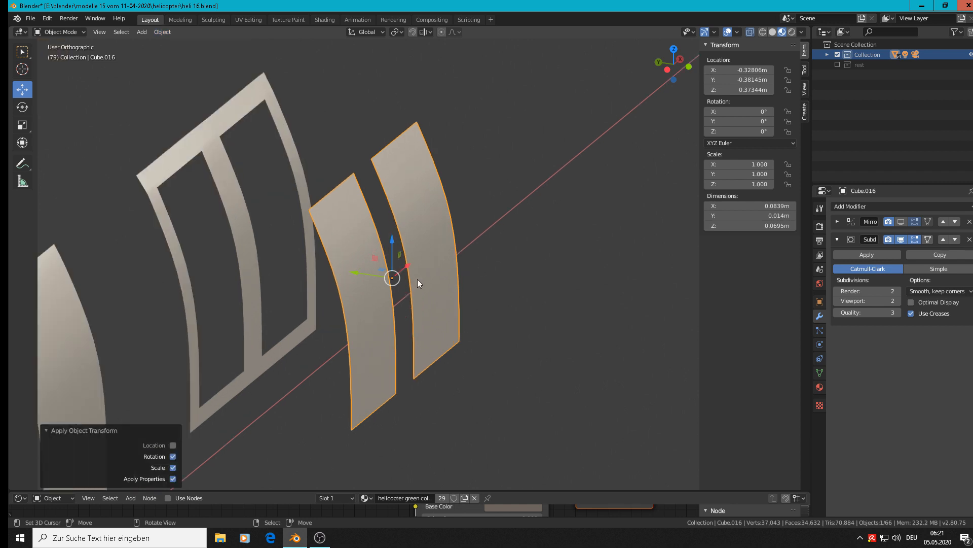
{"action": "key", "text": "Tab"}
{"action": "key", "text": "a"}
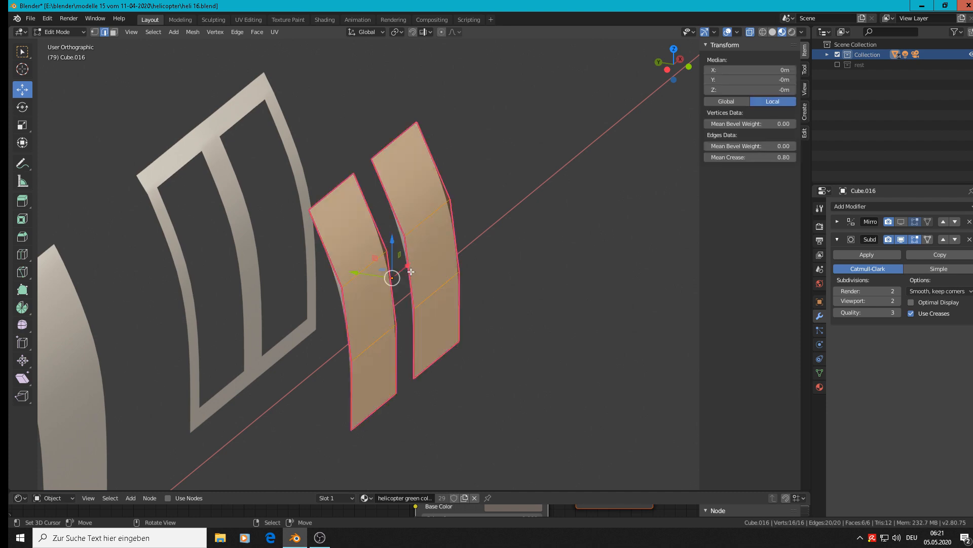
{"action": "middle_click_drag", "start_coordinate": [432, 284], "coordinate": [458, 274]}
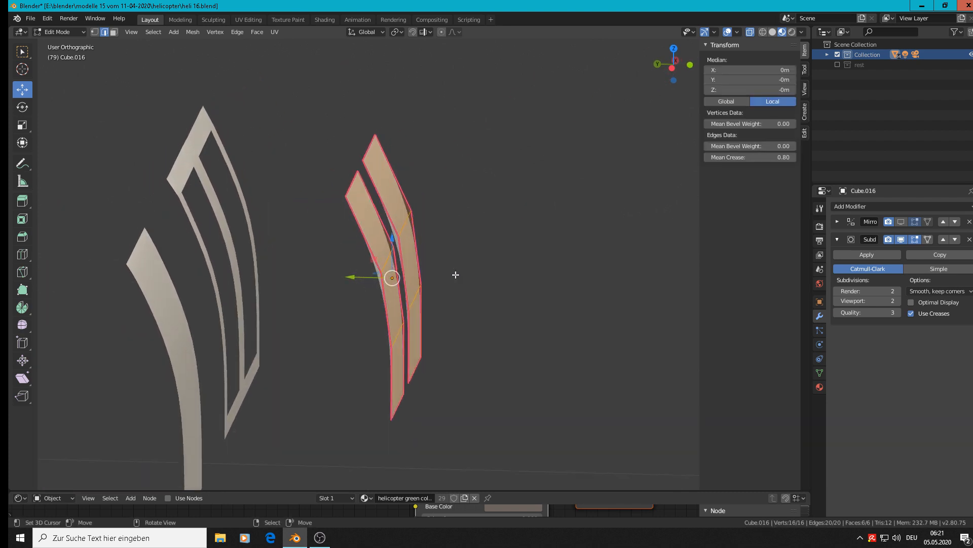
{"action": "key", "text": "e"}
{"action": "right_click", "coordinate": [455, 273]}
{"action": "left_click_drag", "start_coordinate": [366, 276], "coordinate": [365, 276]}
{"action": "middle_click_drag", "start_coordinate": [472, 281], "coordinate": [408, 284]}
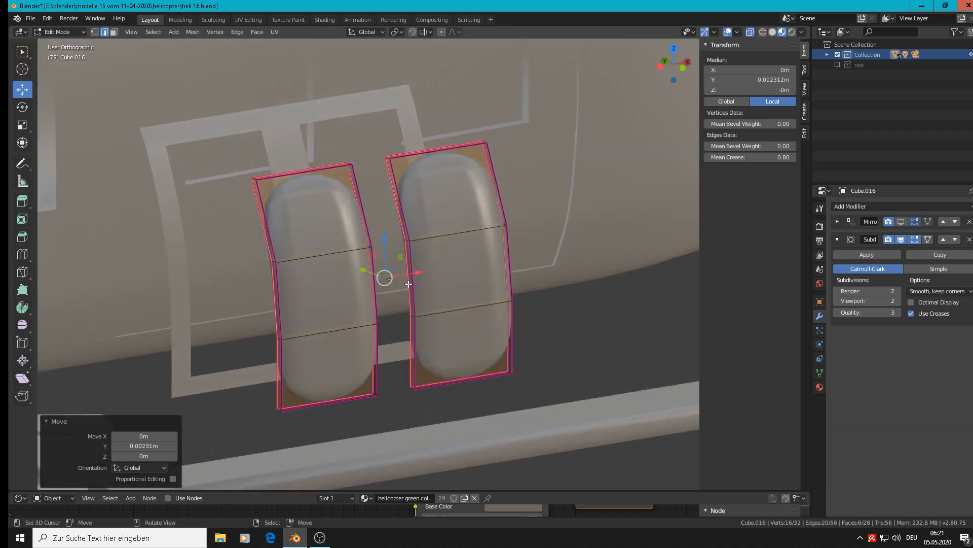
{"action": "key", "text": "Tab"}
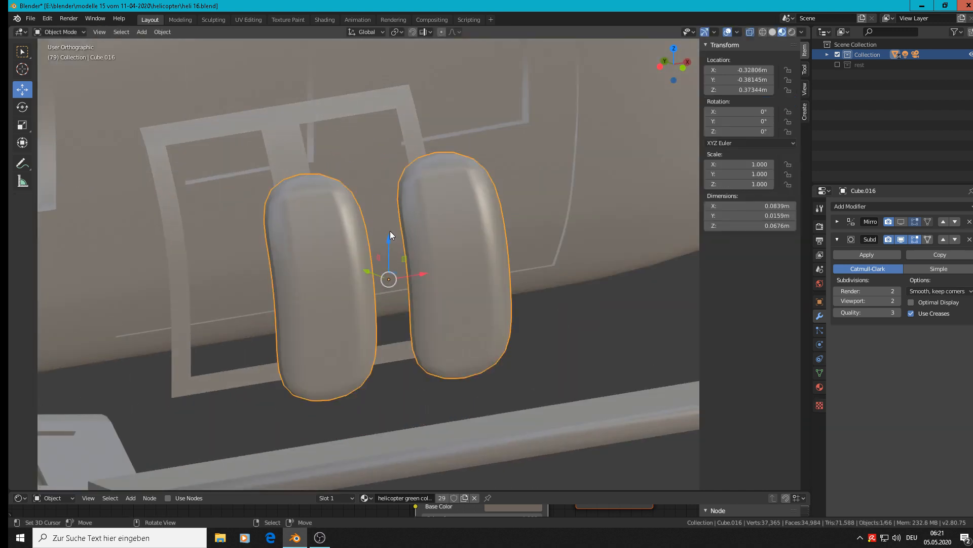
- Set the mean crease of the eight short corner edges on the two thickened panes to 1.00
{"action": "key", "text": "Tab"}
{"action": "middle_click_drag", "start_coordinate": [390, 234], "coordinate": [359, 218]}
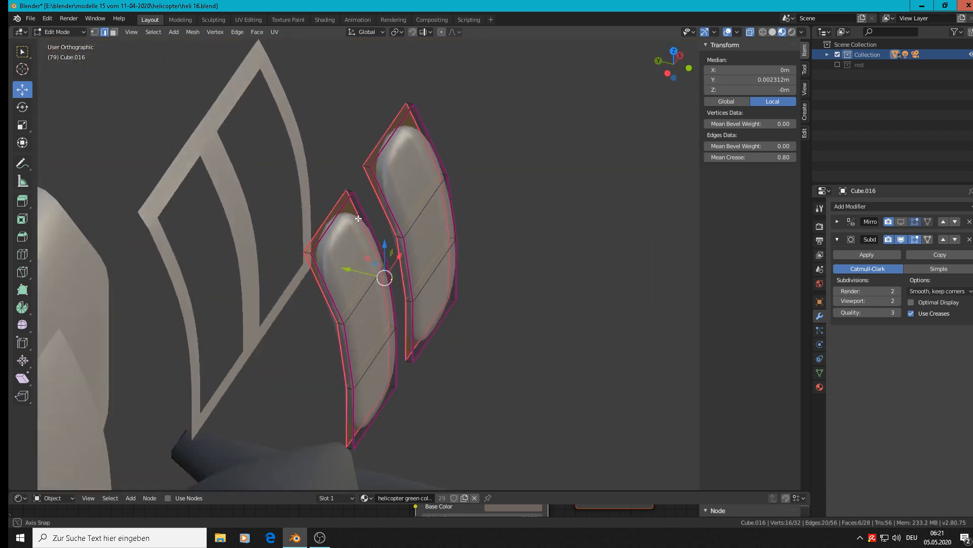
{"action": "scroll", "coordinate": [346, 228], "scroll_direction": "up", "scroll_amount": 3}
{"action": "left_click", "coordinate": [260, 281]}
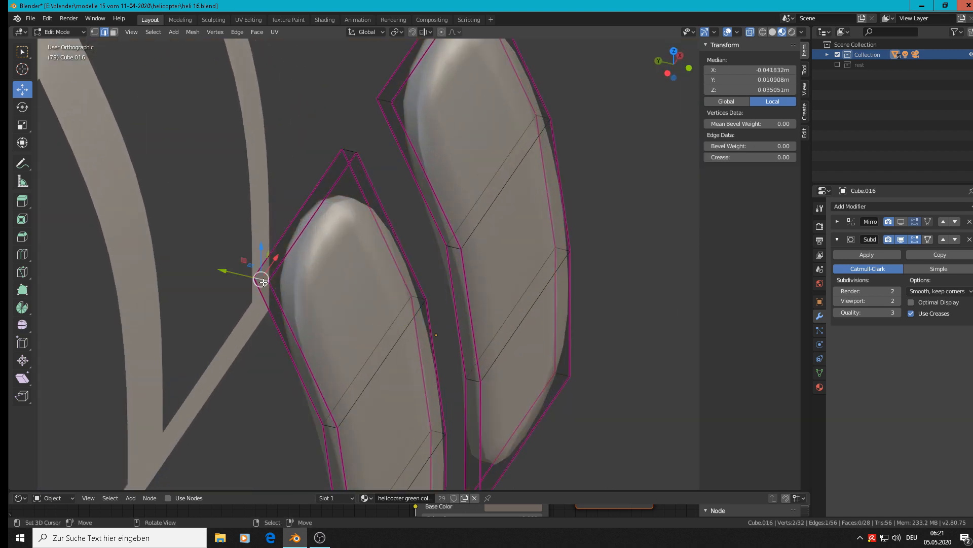
{"action": "left_click", "coordinate": [354, 152], "text": "shift"}
{"action": "left_click", "coordinate": [380, 96], "text": "shift"}
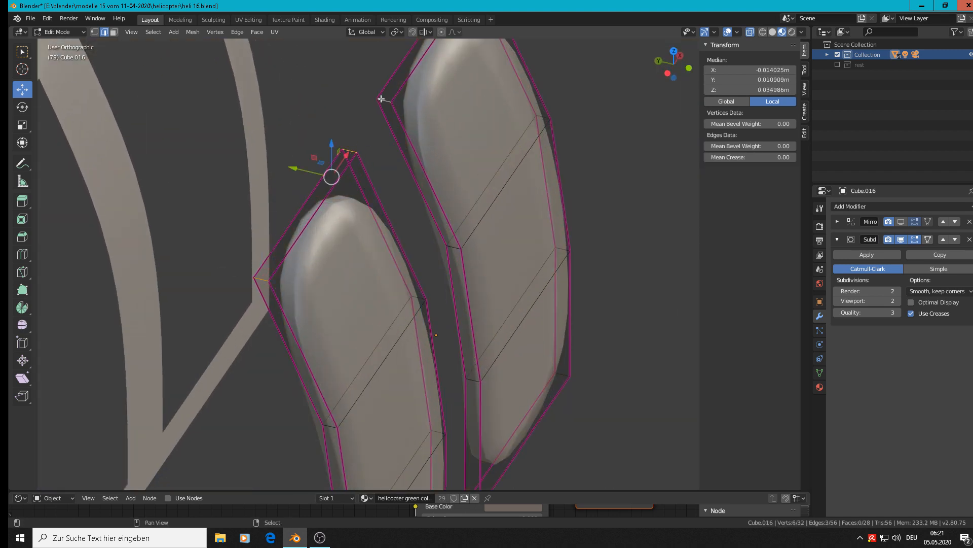
{"action": "middle_click_drag", "start_coordinate": [465, 117], "coordinate": [400, 207], "text": "shift"}
{"action": "left_click", "coordinate": [410, 77], "text": "shift"}
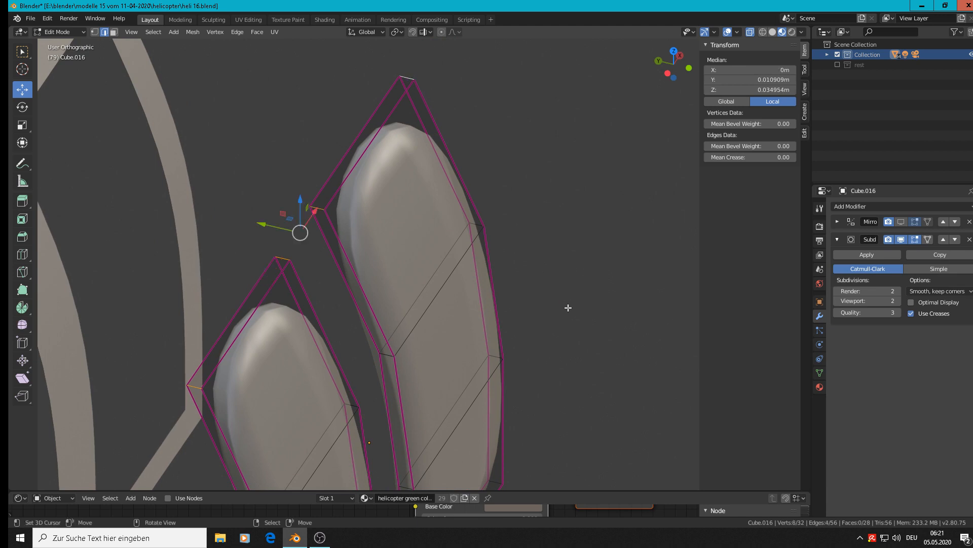
{"action": "scroll", "coordinate": [564, 334], "scroll_direction": "down", "scroll_amount": 3}
{"action": "middle_click_drag", "start_coordinate": [560, 367], "coordinate": [325, 290], "text": "shift"}
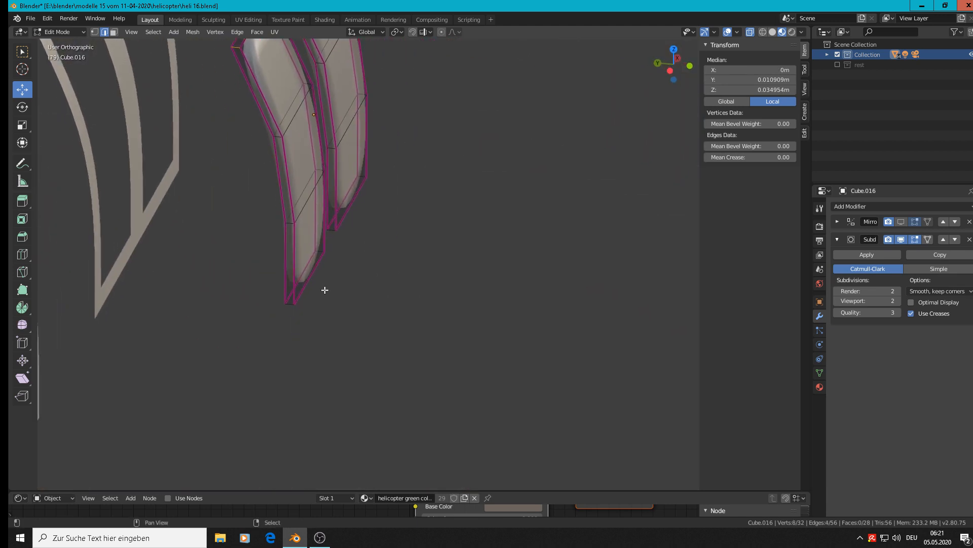
{"action": "left_click", "coordinate": [289, 305], "text": "shift"}
{"action": "scroll", "coordinate": [376, 287], "scroll_direction": "up", "scroll_amount": 6}
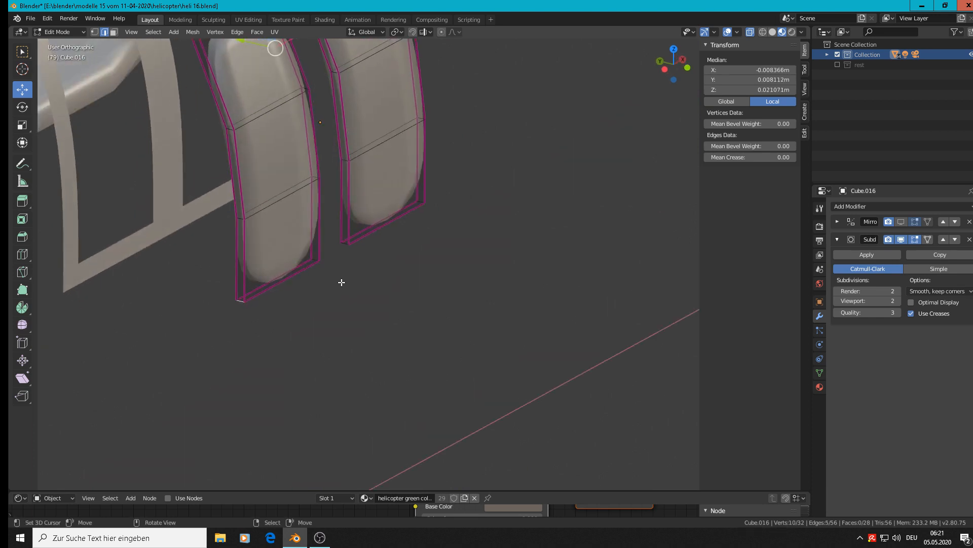
{"action": "left_click", "coordinate": [284, 235], "text": "shift"}
{"action": "left_click", "coordinate": [353, 200], "text": "shift"}
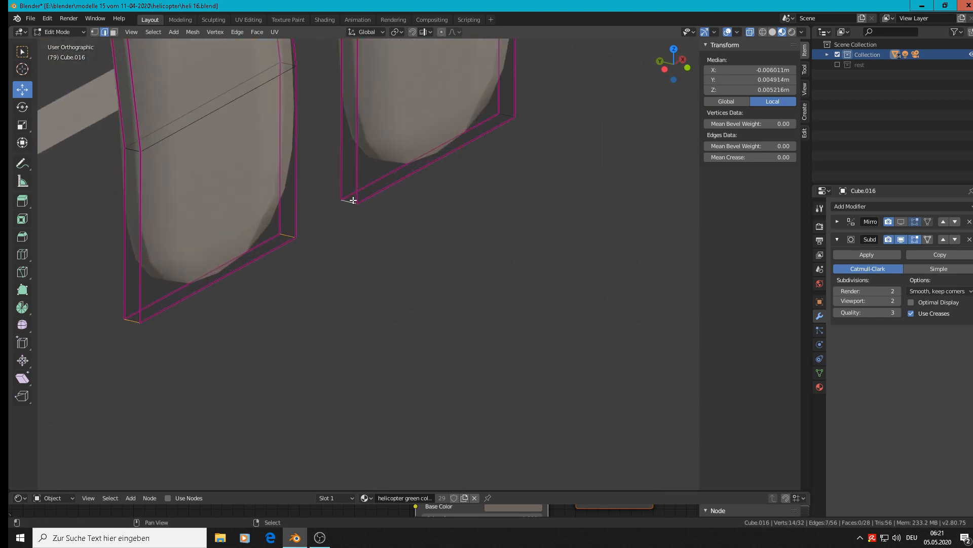
{"action": "left_click", "coordinate": [511, 108], "text": "shift"}
{"action": "scroll", "coordinate": [608, 304], "scroll_direction": "down", "scroll_amount": 4}
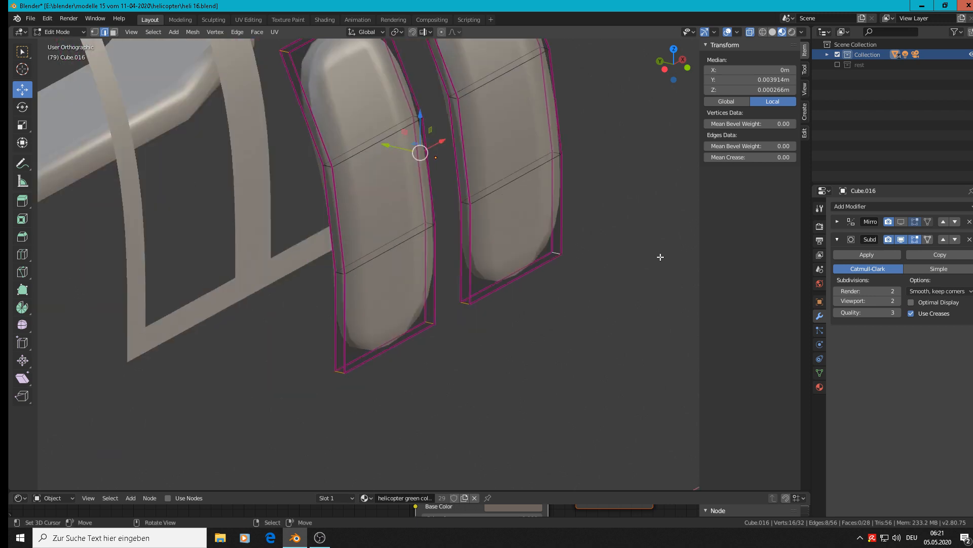
{"action": "left_click_drag", "start_coordinate": [750, 158], "coordinate": [801, 158]}
{"action": "middle_click_drag", "start_coordinate": [531, 198], "coordinate": [483, 287]}
{"action": "key", "text": "Tab"}
{"action": "key", "text": "Tab"}
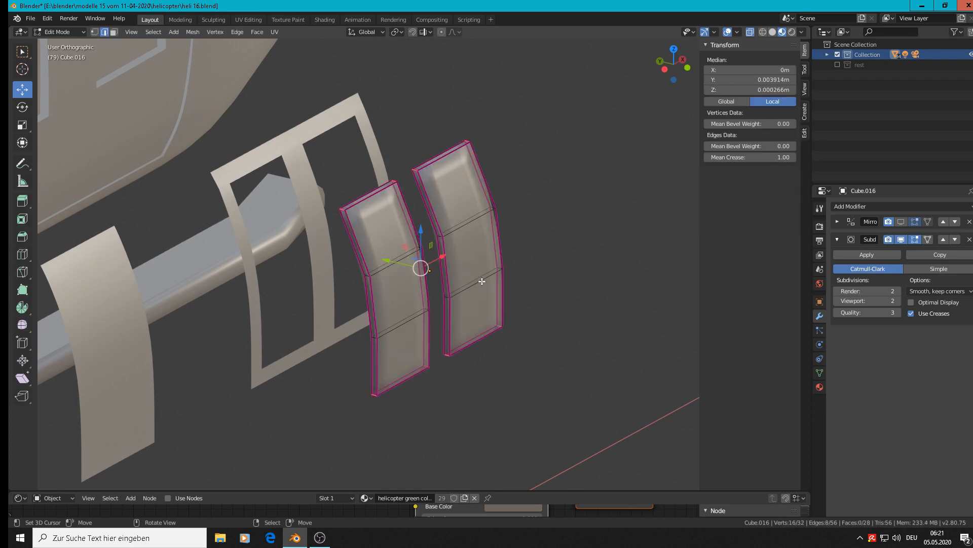
{"action": "key", "text": "alt+a"}
{"action": "middle_click_drag", "start_coordinate": [454, 268], "coordinate": [485, 289]}
{"action": "key", "text": "Tab"}
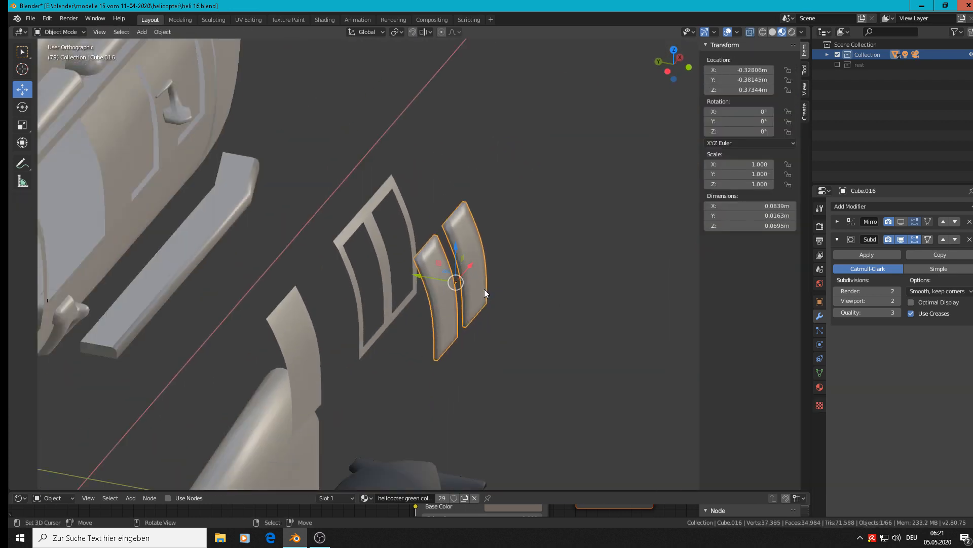
- Hide the transform sidebar and view the window panes against the fuselage in front orthographic view
{"action": "scroll", "coordinate": [482, 290], "scroll_direction": "down", "scroll_amount": 3}
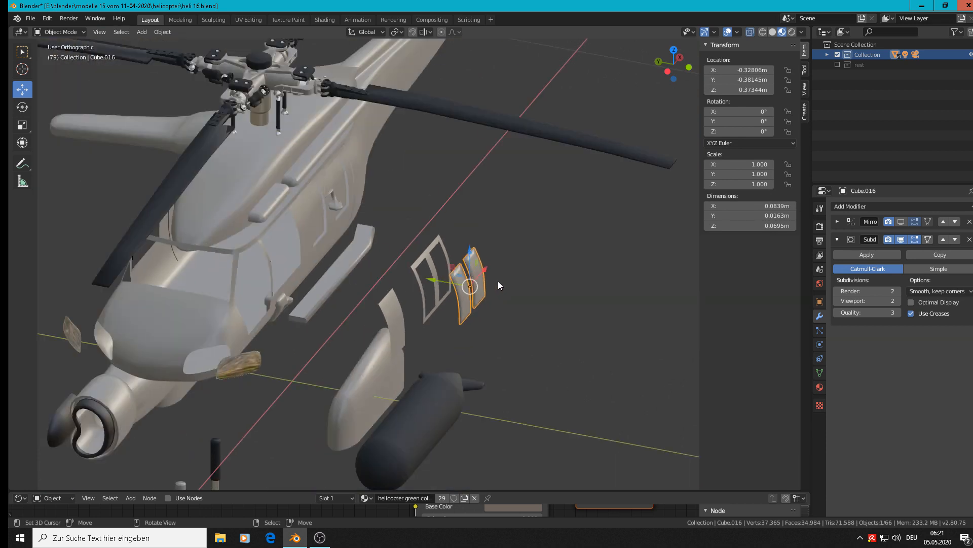
{"action": "key", "text": "n"}
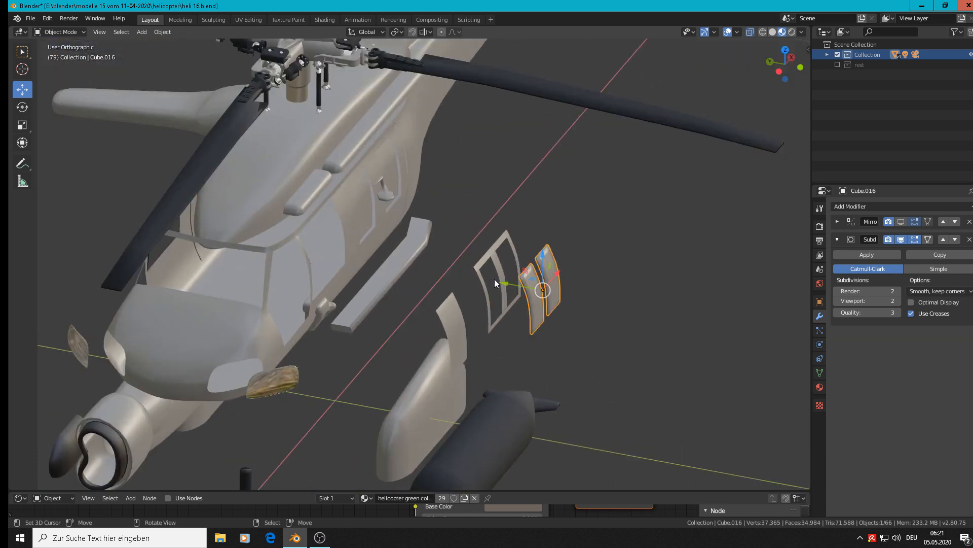
{"action": "key", "text": "KP_1"}
{"action": "scroll", "coordinate": [541, 270], "scroll_direction": "up", "scroll_amount": 3}
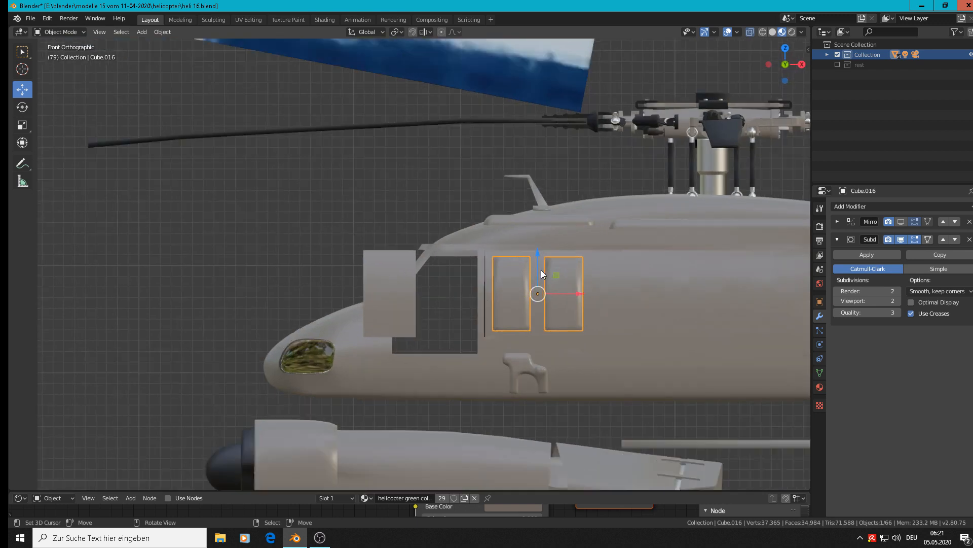
- Delete the leftover plain rectangular panel covering the front of the cockpit side window
{"action": "scroll", "coordinate": [519, 276], "scroll_direction": "up", "scroll_amount": 2}
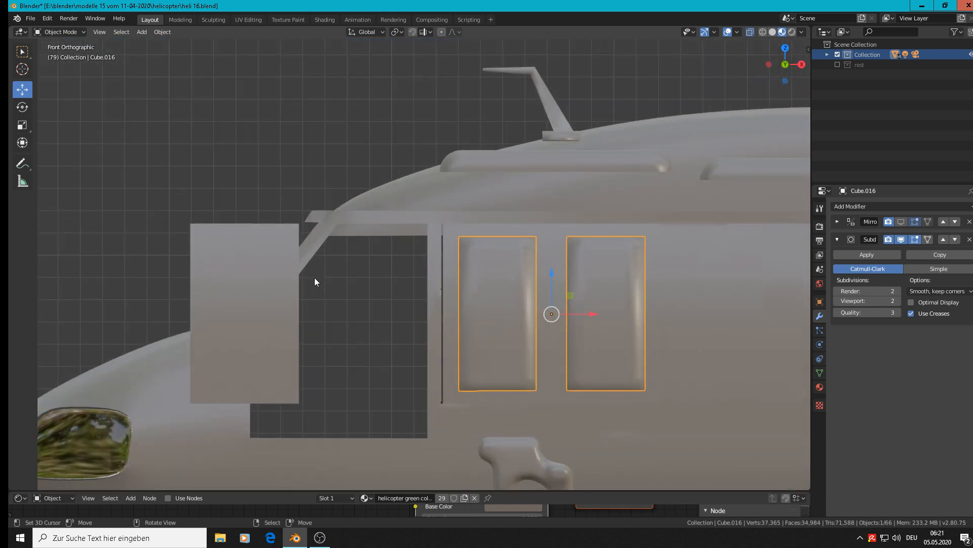
{"action": "left_click", "coordinate": [561, 243]}
{"action": "key", "text": "Tab"}
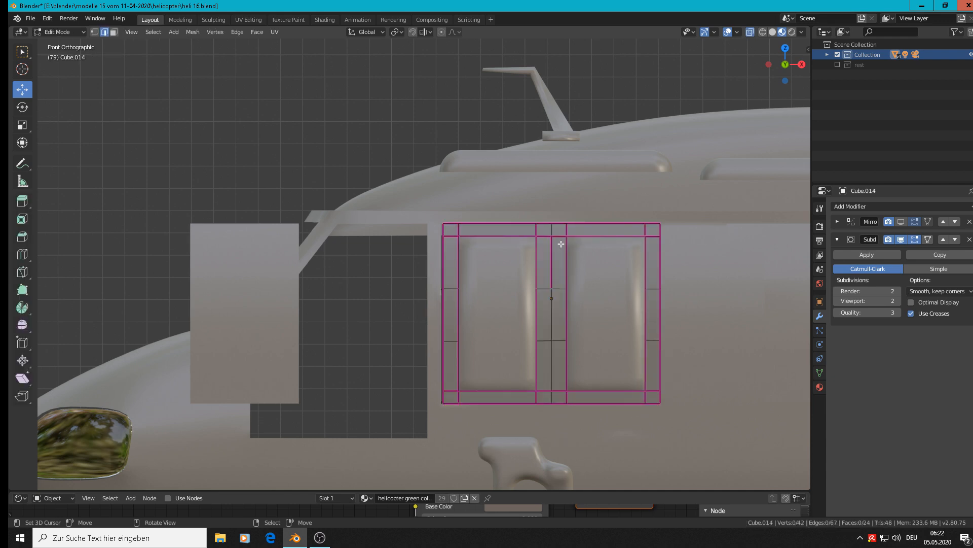
{"action": "key", "text": "Tab"}
{"action": "left_click", "coordinate": [249, 275]}
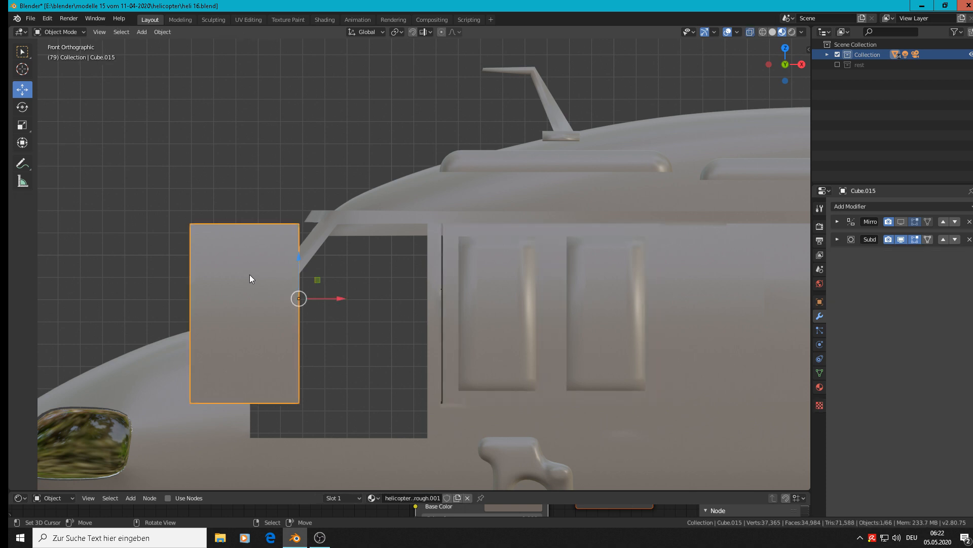
{"action": "key", "text": "Delete"}
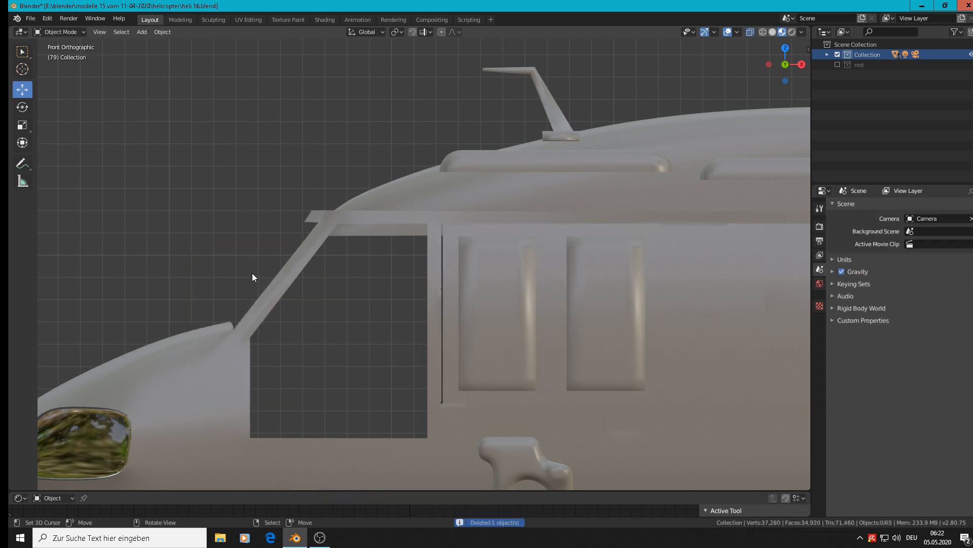
- Duplicate the side window frame with its two panes and move the copies along X to a free area ahead of the nose
{"action": "left_click", "coordinate": [456, 282]}
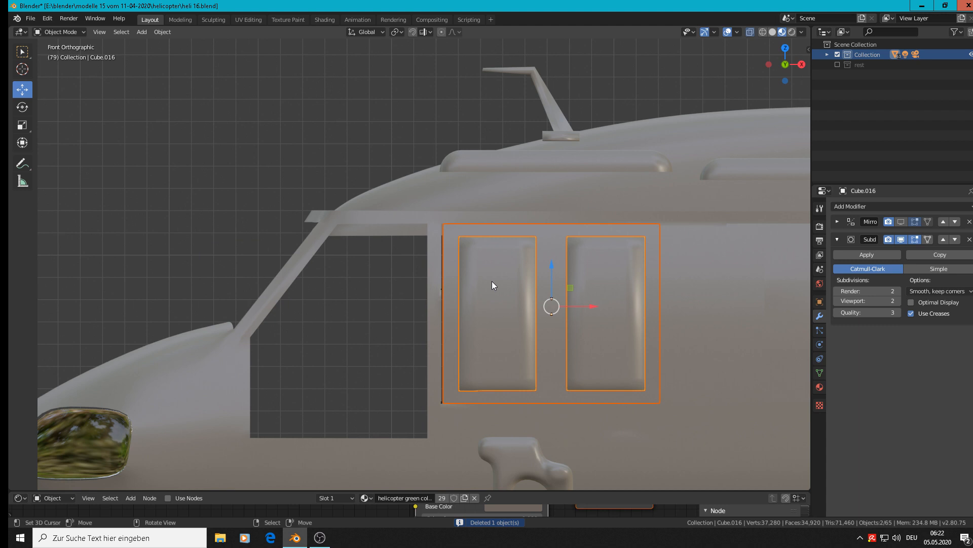
{"action": "scroll", "coordinate": [492, 285], "scroll_direction": "down", "scroll_amount": 2}
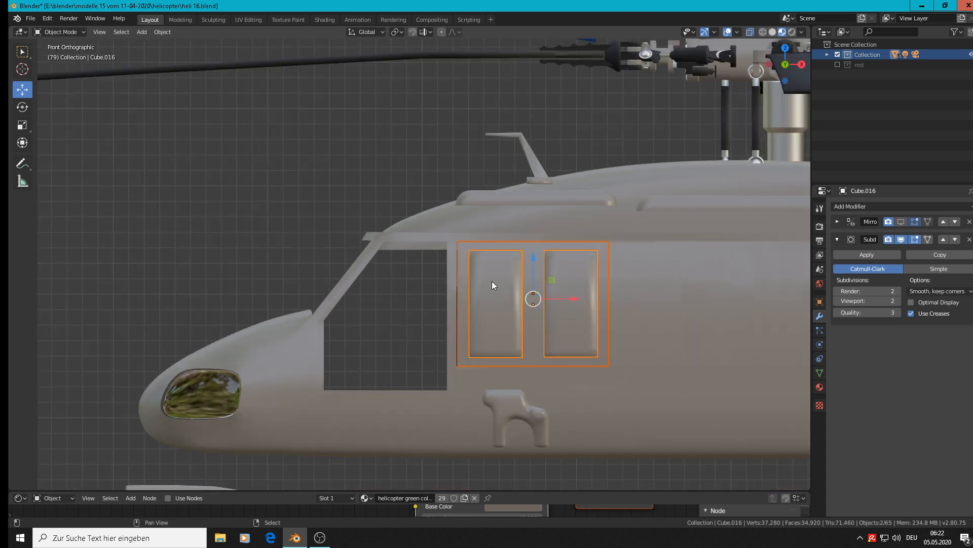
{"action": "key", "text": "shift+d"}
{"action": "right_click", "coordinate": [510, 286]}
{"action": "key", "text": "g"}
{"action": "key", "text": "x"}
{"action": "left_click", "coordinate": [173, 253]}
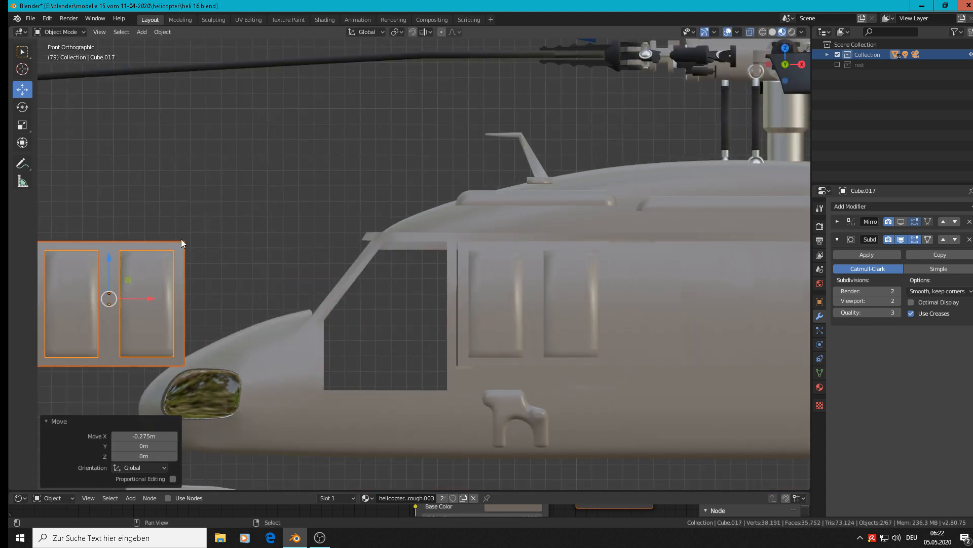
{"action": "middle_click_drag", "start_coordinate": [181, 239], "coordinate": [414, 159], "text": "shift"}
{"action": "key", "text": "g"}
{"action": "key", "text": "x"}
{"action": "left_click", "coordinate": [297, 197]}
- Delete the rear half of the duplicated frame and panes' vertices, keeping only the front window section up to the centre line
{"action": "scroll", "coordinate": [299, 198], "scroll_direction": "up", "scroll_amount": 3}
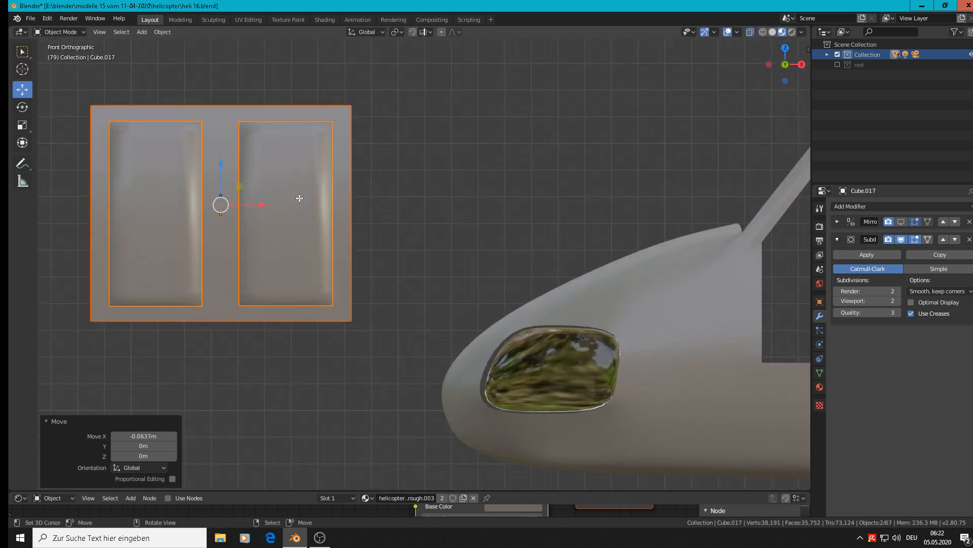
{"action": "key", "text": "Tab"}
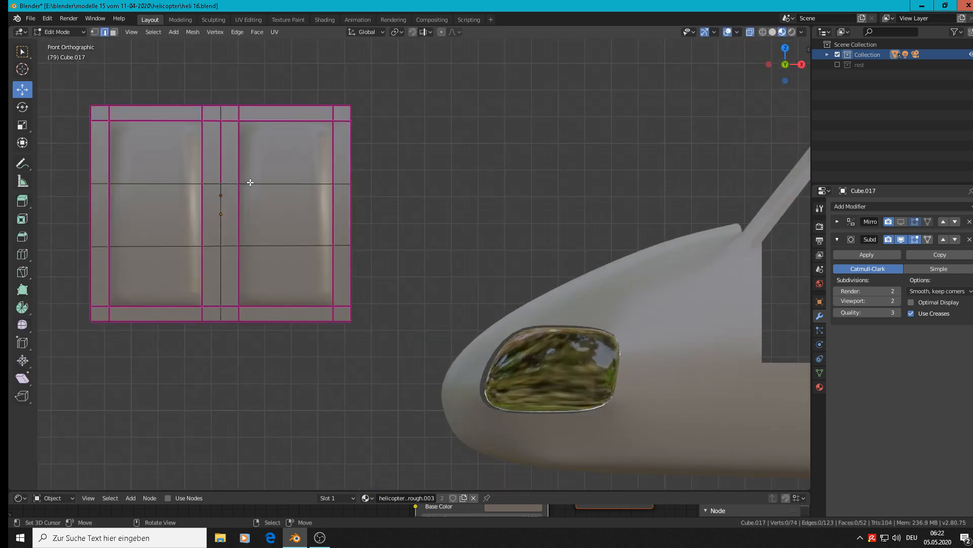
{"action": "left_click", "coordinate": [94, 31]}
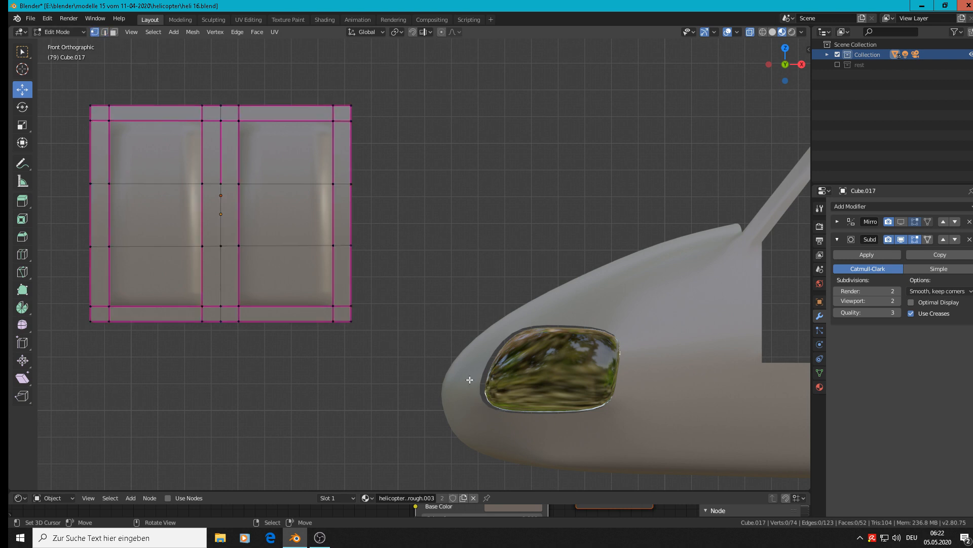
{"action": "key", "text": "b"}
{"action": "left_click_drag", "start_coordinate": [389, 357], "coordinate": [232, 74]}
{"action": "key", "text": "x"}
{"action": "left_click", "coordinate": [226, 61]}
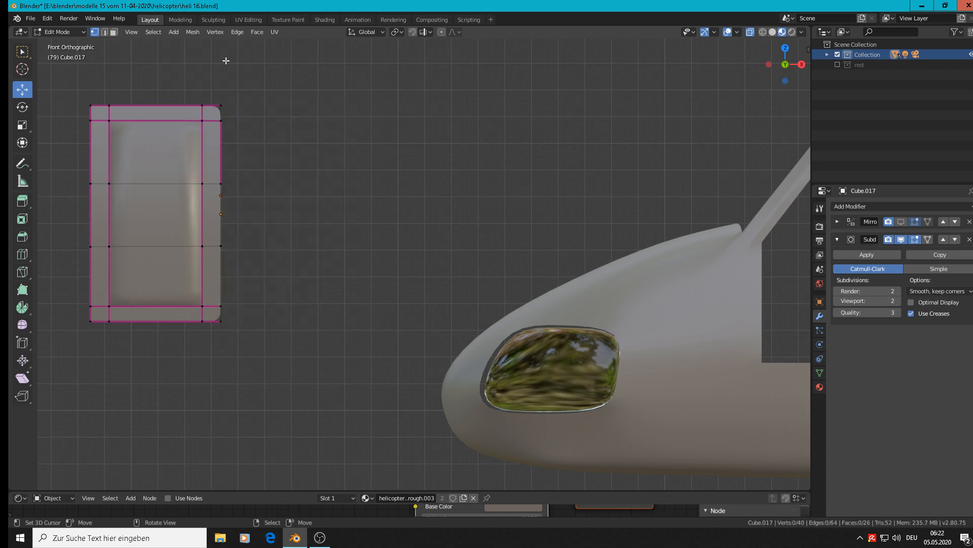
{"action": "scroll", "coordinate": [226, 76], "scroll_direction": "down", "scroll_amount": 3}
{"action": "key", "text": "Tab"}
- Save the current helicopter file
{"action": "scroll", "coordinate": [227, 136], "scroll_direction": "up", "scroll_amount": 1}
{"action": "middle_click_drag", "start_coordinate": [227, 136], "coordinate": [248, 174]}
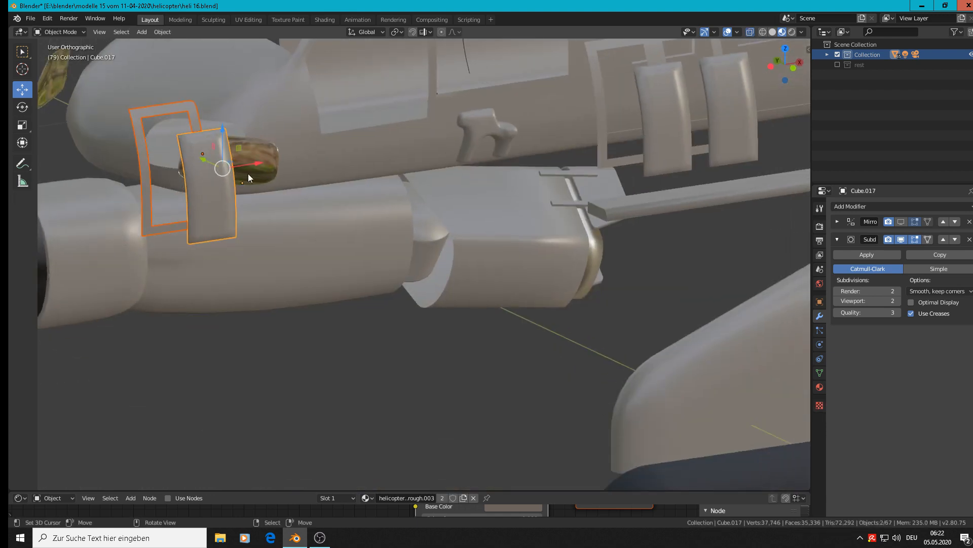
{"action": "scroll", "coordinate": [204, 169], "scroll_direction": "up", "scroll_amount": 5}
{"action": "scroll", "coordinate": [189, 162], "scroll_direction": "down", "scroll_amount": 7}
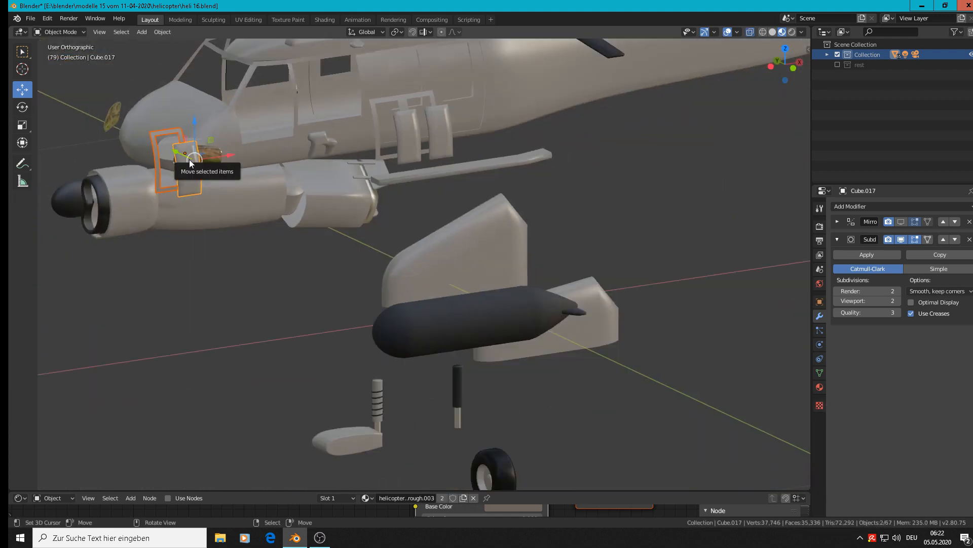
{"action": "middle_click_drag", "start_coordinate": [190, 159], "coordinate": [208, 219], "text": "shift"}
{"action": "key", "text": "Tab"}
{"action": "key", "text": "Tab"}
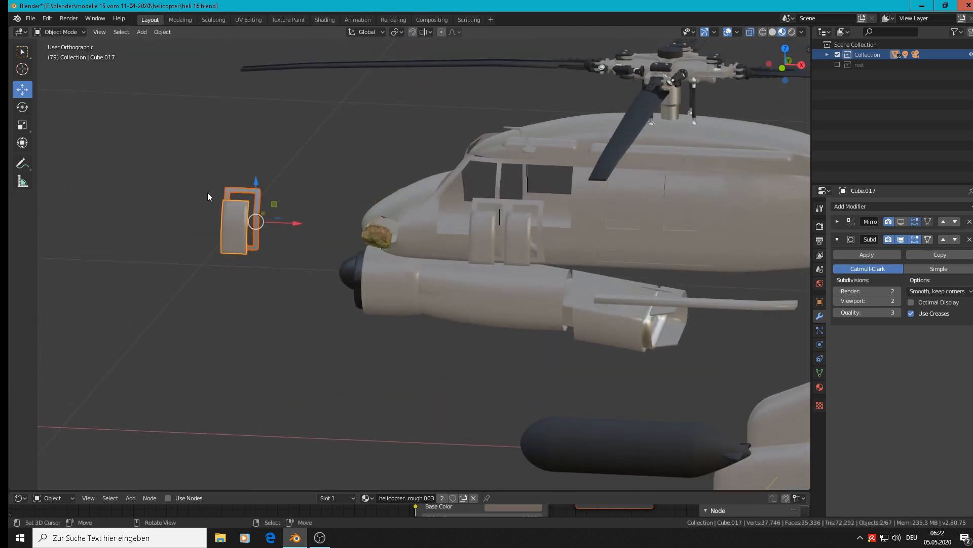
{"action": "left_click", "coordinate": [31, 19]}
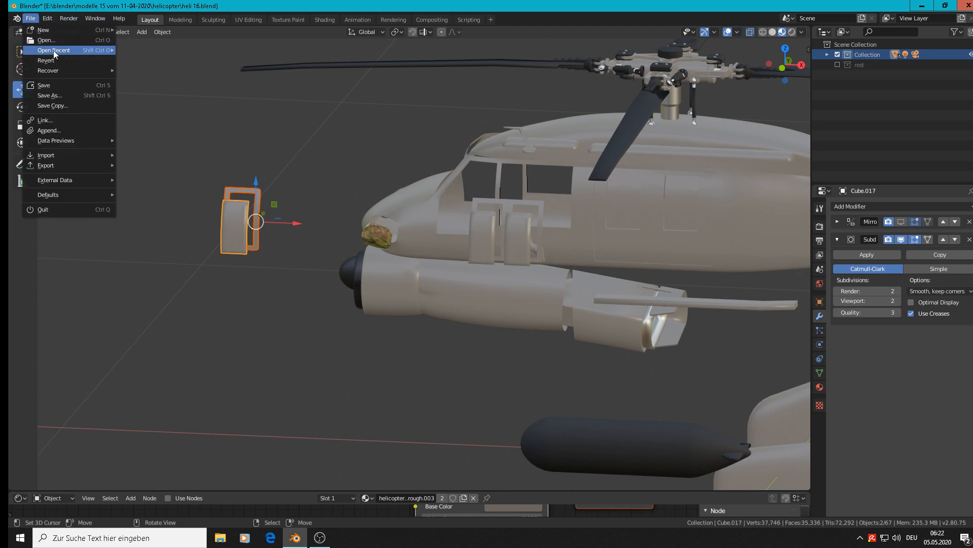
{"action": "left_click", "coordinate": [44, 88]}
- Compare the model's nose, windshield and cockpit side windows with the Black Hawk reference photos
{"action": "middle_click_drag", "start_coordinate": [141, 124], "coordinate": [460, 230]}
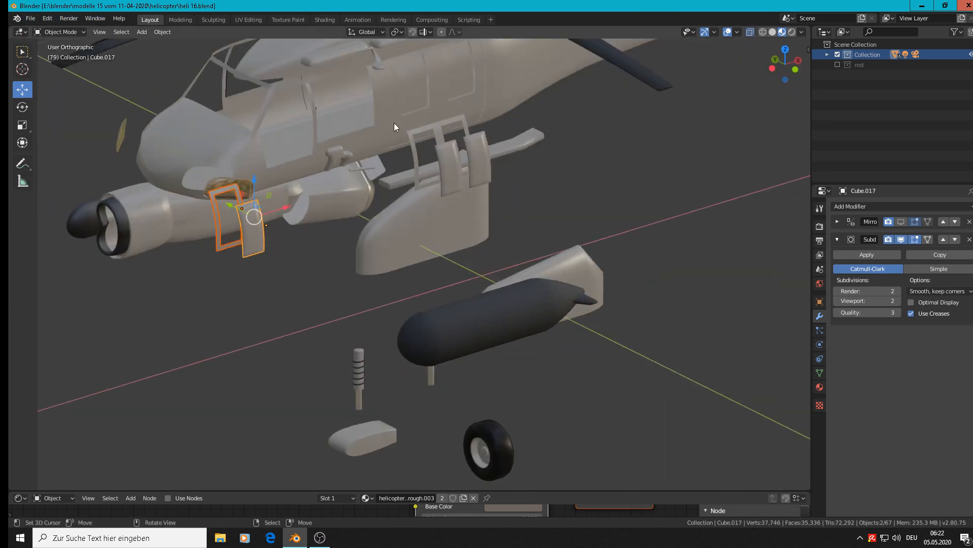
{"action": "middle_click_drag", "start_coordinate": [394, 122], "coordinate": [400, 257]}
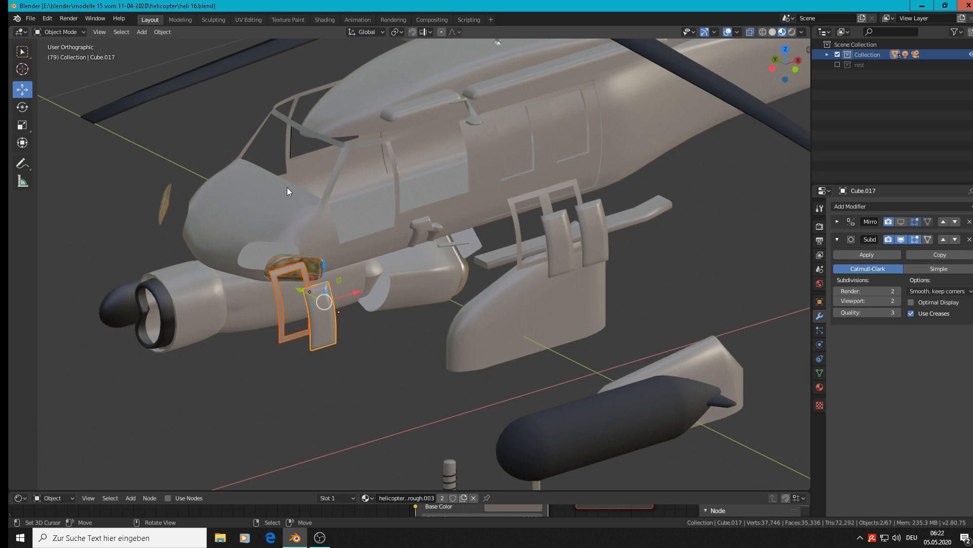
{"action": "middle_click_drag", "start_coordinate": [286, 188], "coordinate": [230, 196]}
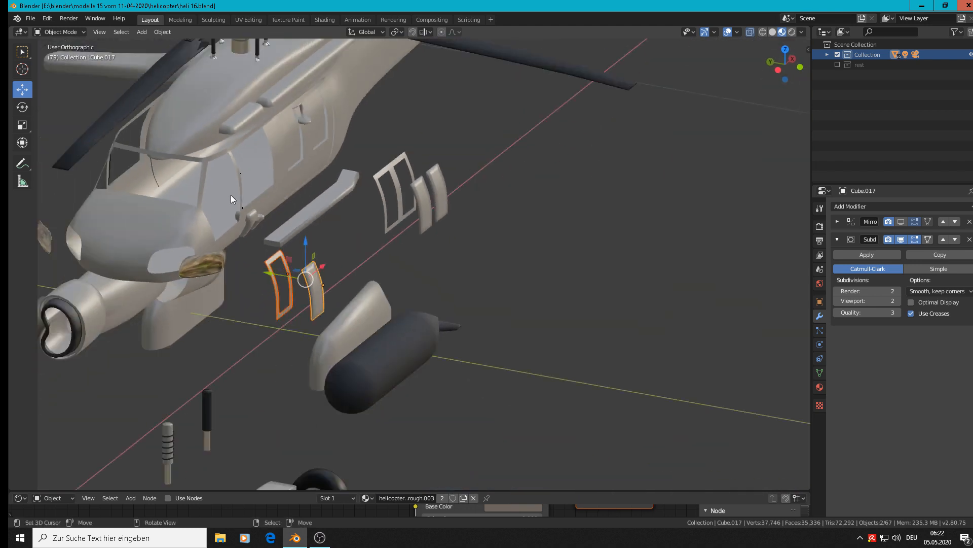
{"action": "scroll", "coordinate": [230, 197], "scroll_direction": "up", "scroll_amount": 3}
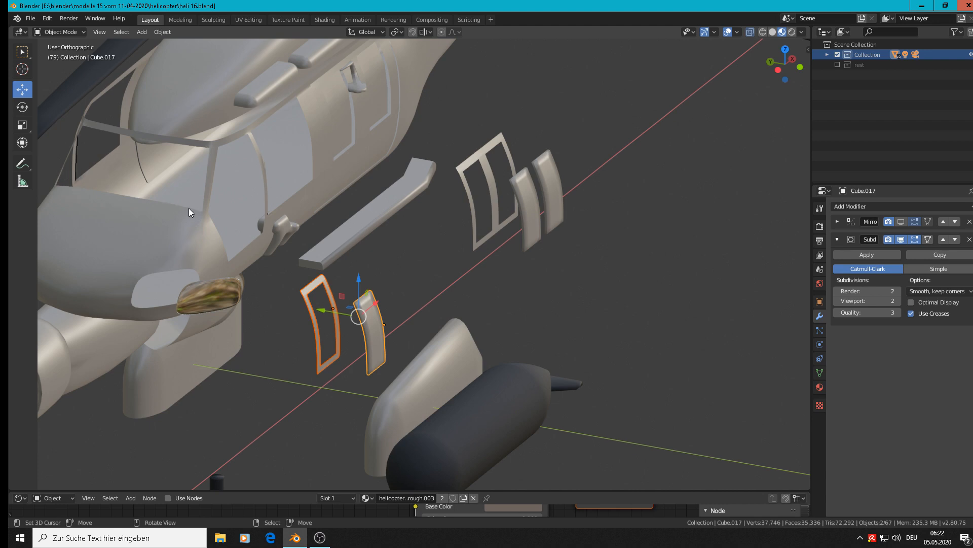
{"action": "scroll", "coordinate": [190, 208], "scroll_direction": "down", "scroll_amount": 6}
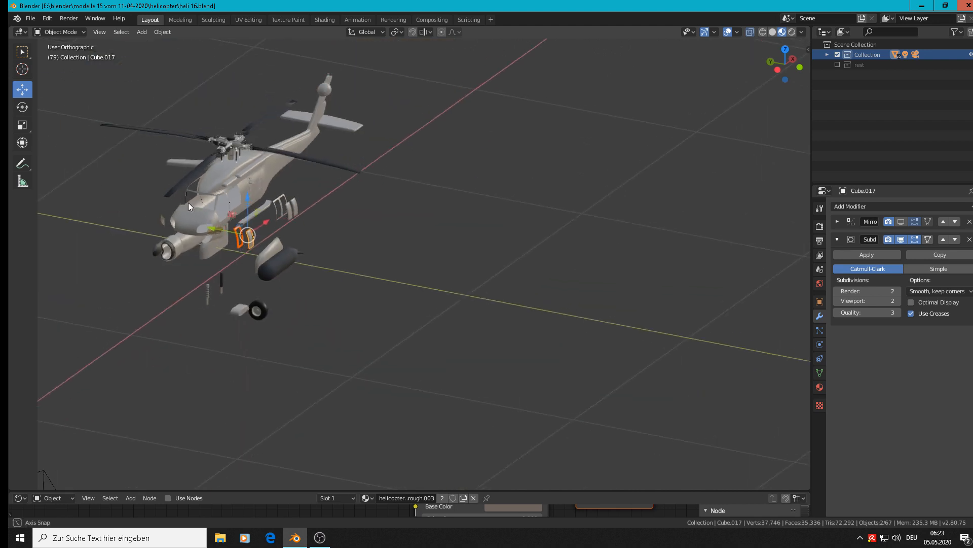
{"action": "middle_click_drag", "start_coordinate": [187, 202], "coordinate": [85, 151]}
{"action": "scroll", "coordinate": [76, 172], "scroll_direction": "up", "scroll_amount": 5}
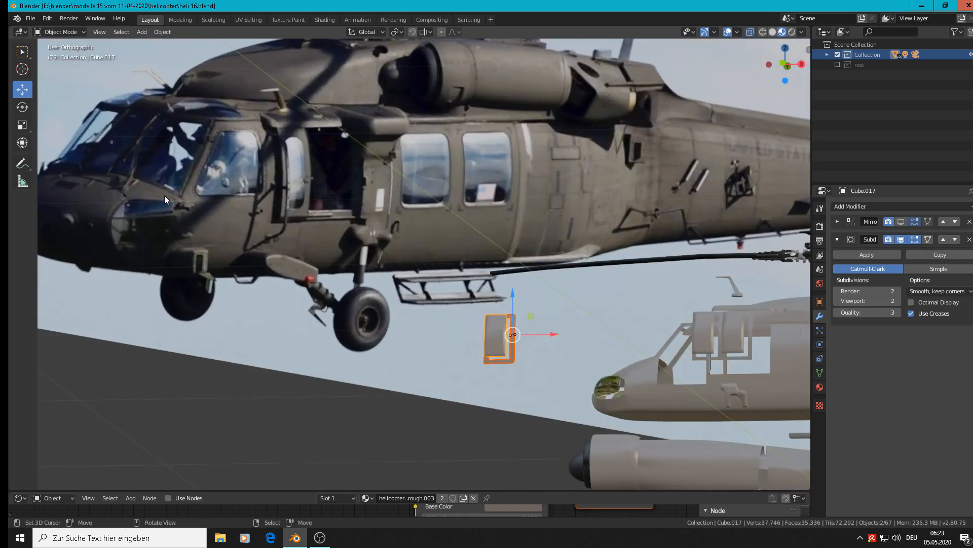
{"action": "scroll", "coordinate": [157, 191], "scroll_direction": "down", "scroll_amount": 7}
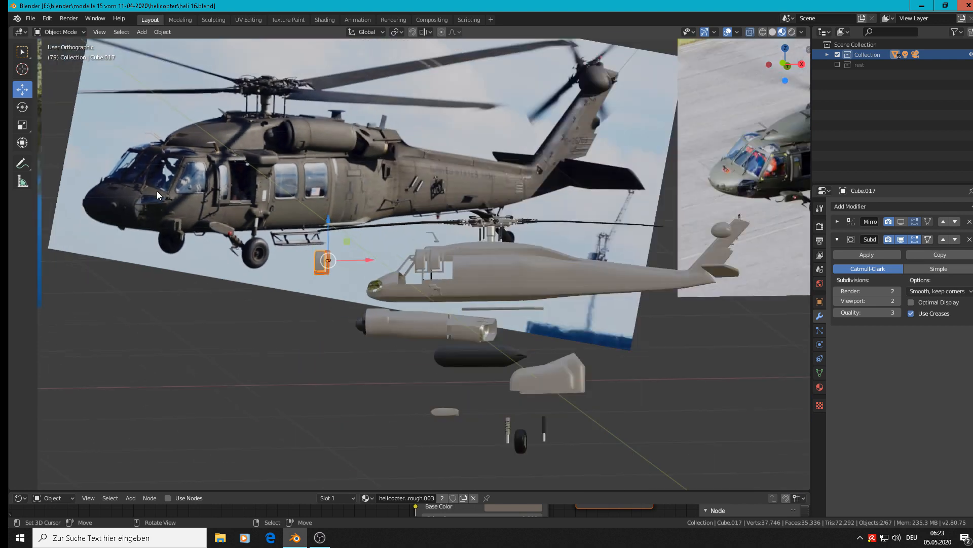
{"action": "scroll", "coordinate": [610, 163], "scroll_direction": "up", "scroll_amount": 5}
{"action": "scroll", "coordinate": [670, 180], "scroll_direction": "up", "scroll_amount": 2}
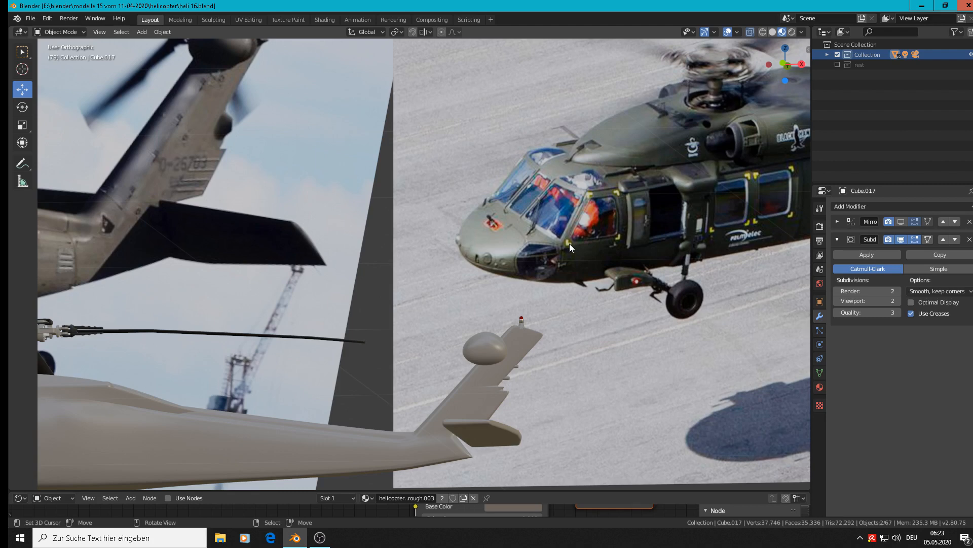
{"action": "scroll", "coordinate": [586, 262], "scroll_direction": "down", "scroll_amount": 5}
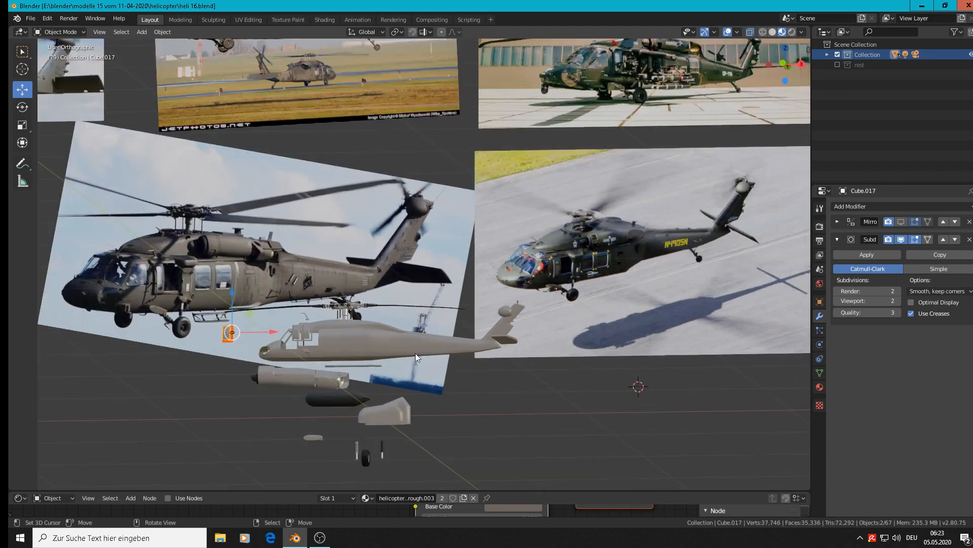
{"action": "scroll", "coordinate": [203, 375], "scroll_direction": "up", "scroll_amount": 3}
{"action": "scroll", "coordinate": [312, 361], "scroll_direction": "up", "scroll_amount": 3}
- Move the fuselage vertex on the nose's rear edge below the windshield forward along X
{"action": "left_click", "coordinate": [461, 262]}
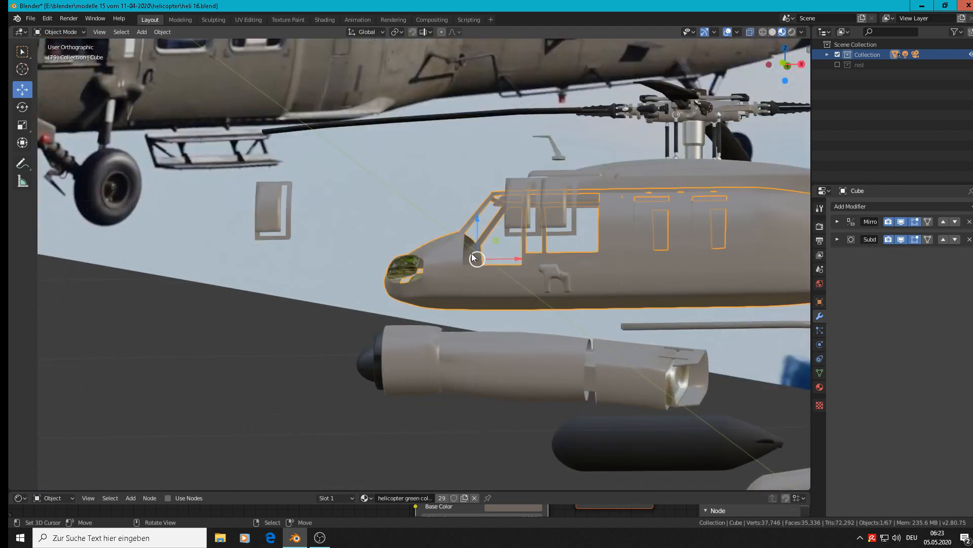
{"action": "scroll", "coordinate": [523, 276], "scroll_direction": "up", "scroll_amount": 2}
{"action": "middle_click_drag", "start_coordinate": [515, 279], "coordinate": [516, 311]}
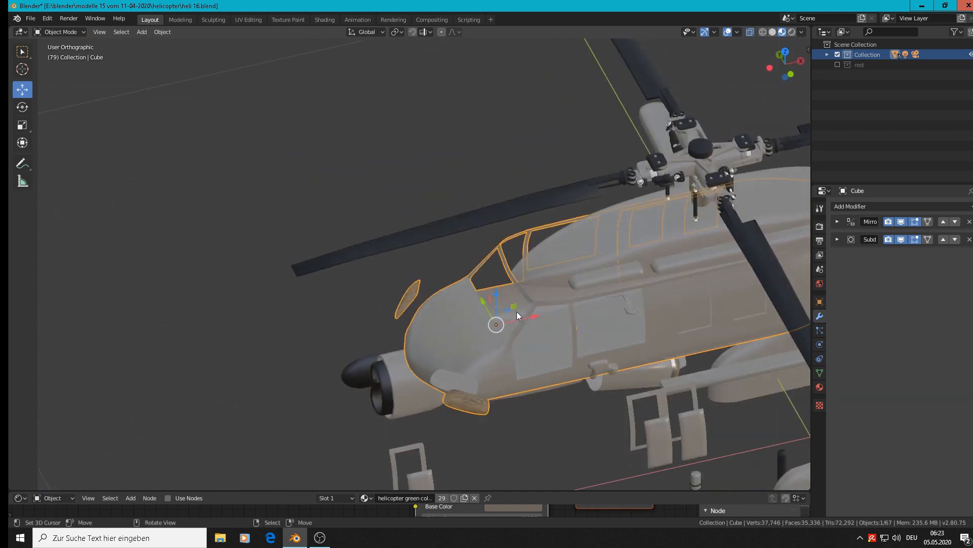
{"action": "scroll", "coordinate": [507, 308], "scroll_direction": "up", "scroll_amount": 3}
{"action": "scroll", "coordinate": [504, 297], "scroll_direction": "up", "scroll_amount": 3}
{"action": "scroll", "coordinate": [568, 225], "scroll_direction": "down", "scroll_amount": 2}
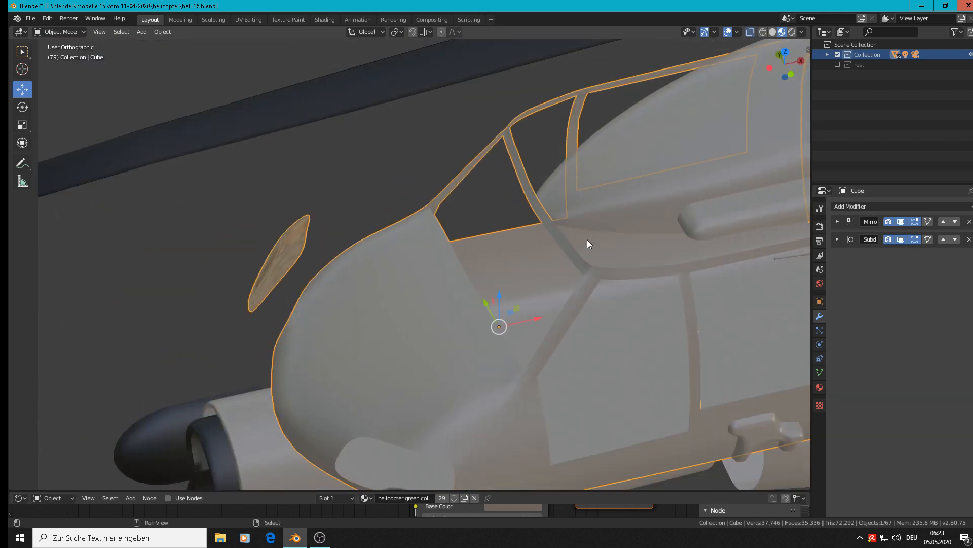
{"action": "middle_click_drag", "start_coordinate": [587, 240], "coordinate": [520, 75], "text": "shift"}
{"action": "scroll", "coordinate": [478, 115], "scroll_direction": "up", "scroll_amount": 2}
{"action": "key", "text": "Tab"}
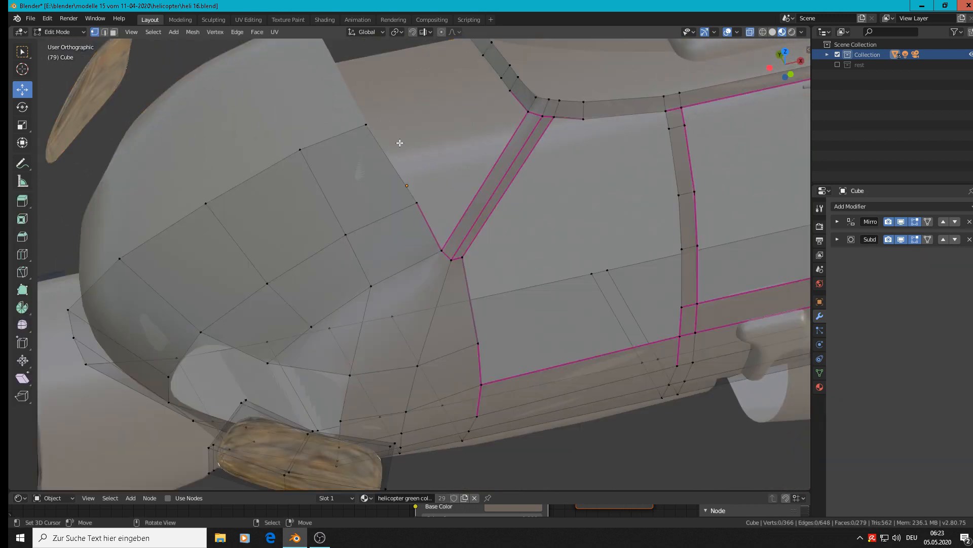
{"action": "middle_click_drag", "start_coordinate": [400, 143], "coordinate": [493, 208], "text": "shift"}
{"action": "left_click", "coordinate": [459, 189]}
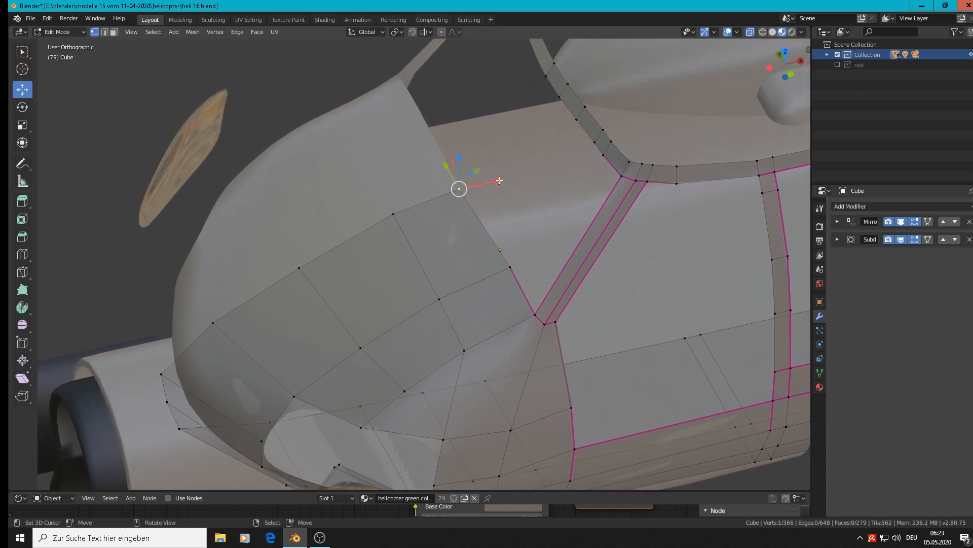
{"action": "left_click_drag", "start_coordinate": [499, 181], "coordinate": [473, 185]}
- Shift the adjacent nose-edge vertex nearer the window pillar forward along X and nudge the first vertex slightly further forward
{"action": "left_click", "coordinate": [510, 267]}
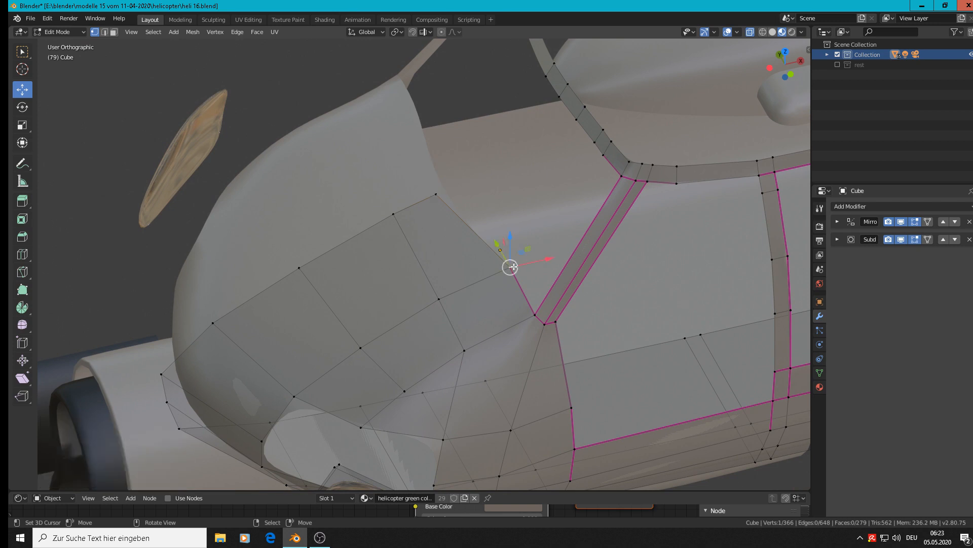
{"action": "left_click_drag", "start_coordinate": [536, 260], "coordinate": [520, 261]}
{"action": "left_click", "coordinate": [436, 194]}
{"action": "left_click_drag", "start_coordinate": [471, 190], "coordinate": [459, 191]}
{"action": "key", "text": "Tab"}
{"action": "scroll", "coordinate": [469, 233], "scroll_direction": "down", "scroll_amount": 2}
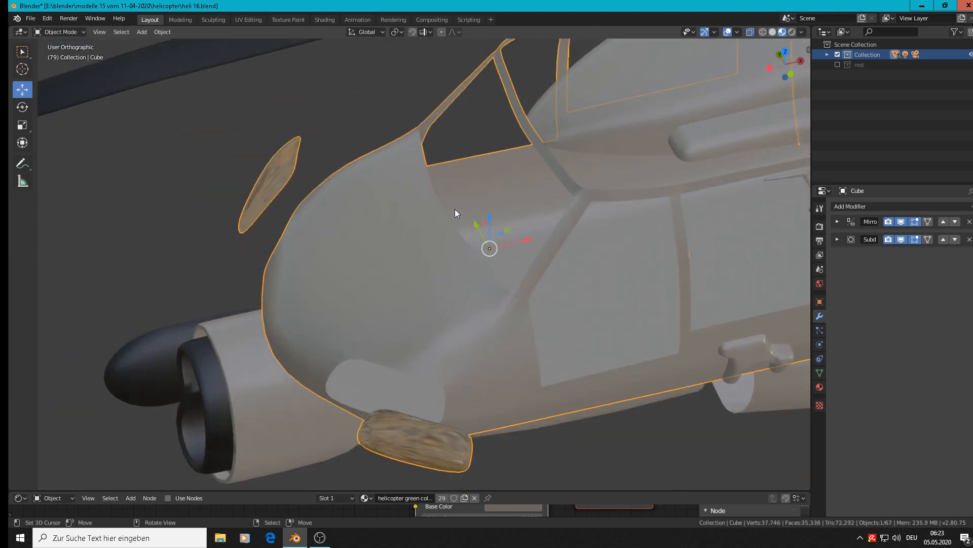
- Move the front vertex at the base of the windshield pillar forward along X, finishing with an offset of -0.00145 m
{"action": "middle_click_drag", "start_coordinate": [455, 209], "coordinate": [456, 170]}
{"action": "middle_click_drag", "start_coordinate": [434, 81], "coordinate": [447, 107]}
{"action": "key", "text": "Tab"}
{"action": "middle_click_drag", "start_coordinate": [643, 344], "coordinate": [442, 175], "text": "shift"}
{"action": "middle_click_drag", "start_coordinate": [434, 226], "coordinate": [441, 277]}
{"action": "scroll", "coordinate": [434, 278], "scroll_direction": "up", "scroll_amount": 5}
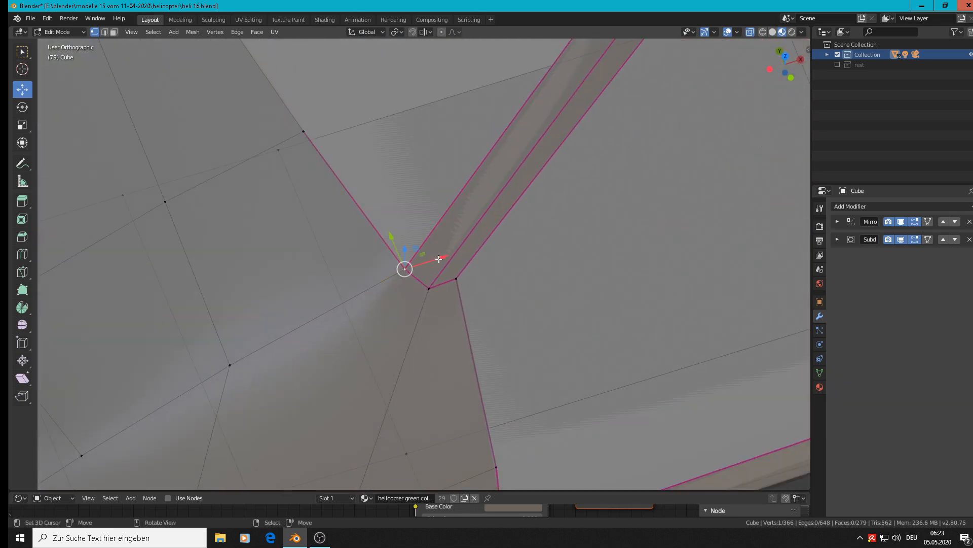
{"action": "left_click_drag", "start_coordinate": [440, 258], "coordinate": [430, 259]}
{"action": "left_click_drag", "start_coordinate": [429, 259], "coordinate": [429, 259]}
{"action": "scroll", "coordinate": [429, 260], "scroll_direction": "down", "scroll_amount": 5}
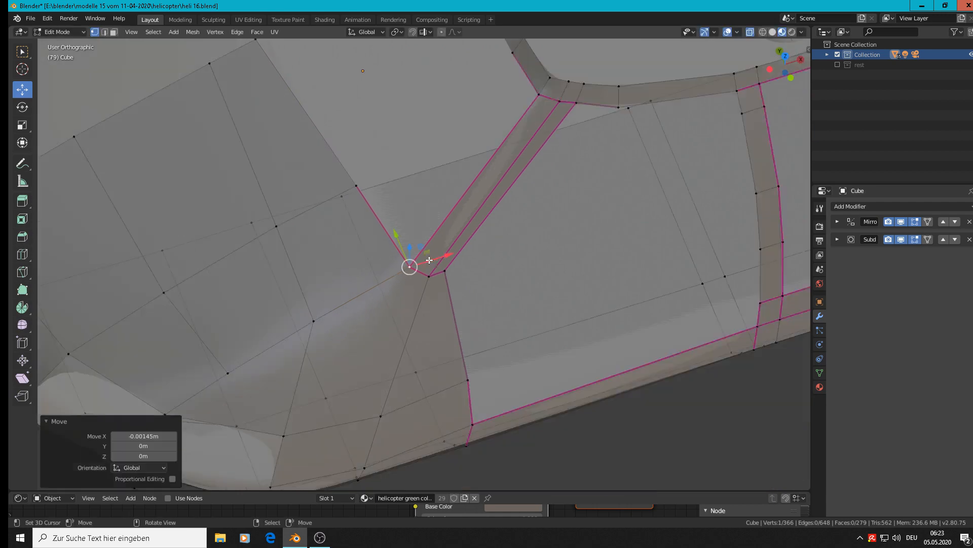
- Move the outer rear vertex at the base of the windshield pillar sideways along Y by -0.00317 m
{"action": "middle_click_drag", "start_coordinate": [473, 300], "coordinate": [547, 231]}
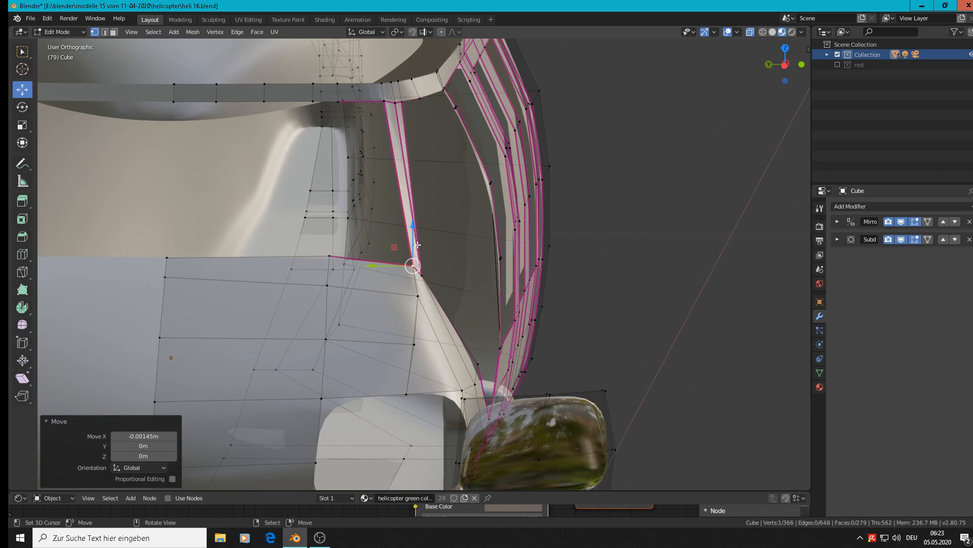
{"action": "key", "text": "ctrl+z"}
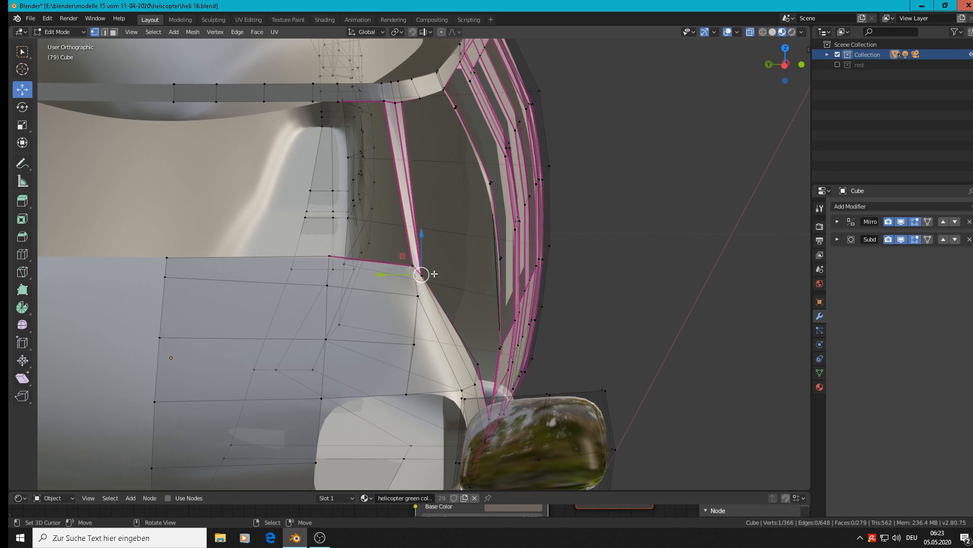
{"action": "middle_click_drag", "start_coordinate": [434, 274], "coordinate": [412, 286]}
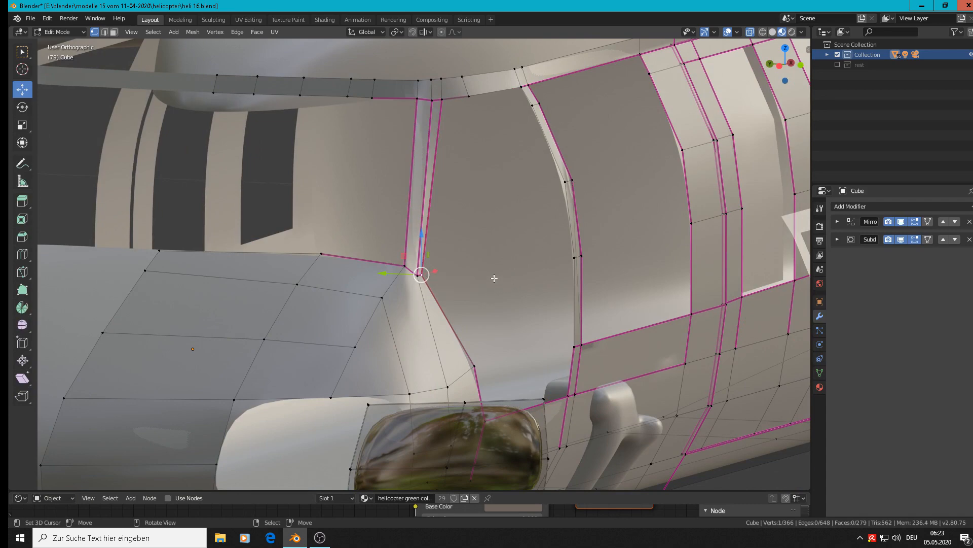
{"action": "middle_click_drag", "start_coordinate": [495, 278], "coordinate": [447, 291]}
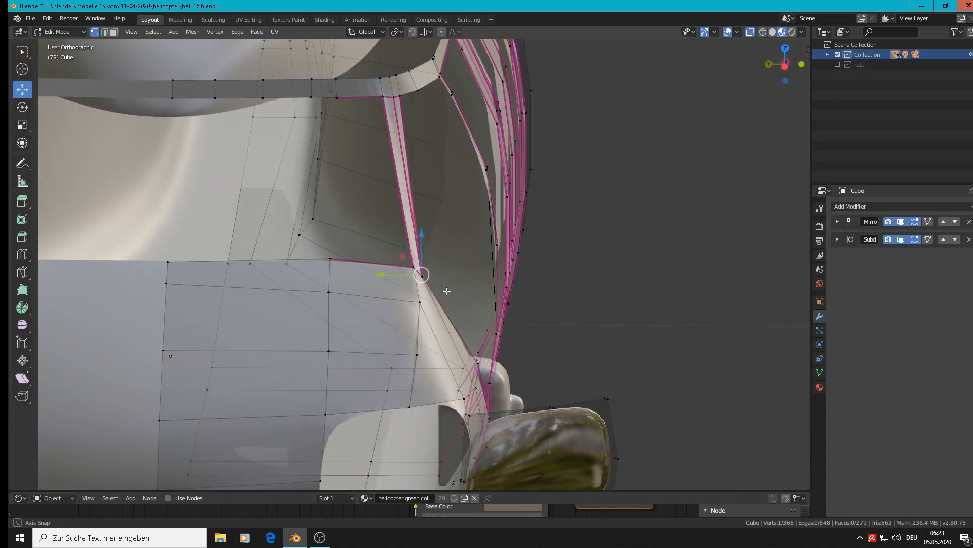
{"action": "left_click_drag", "start_coordinate": [387, 274], "coordinate": [396, 273]}
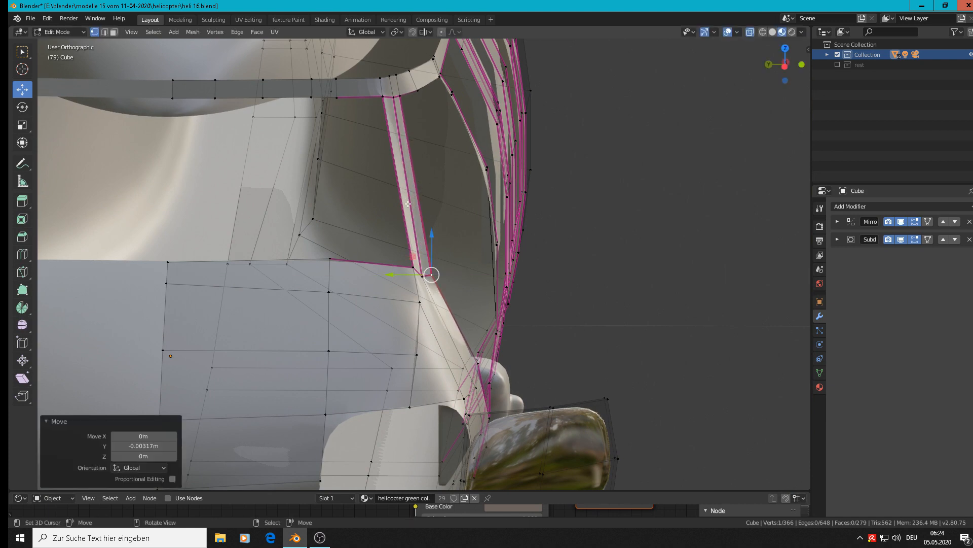
- Move the middle vertex at the windshield pillar's base by -0.000949 m along Y, then raise it 0.0024 m along Z
{"action": "left_click_drag", "start_coordinate": [412, 274], "coordinate": [387, 276]}
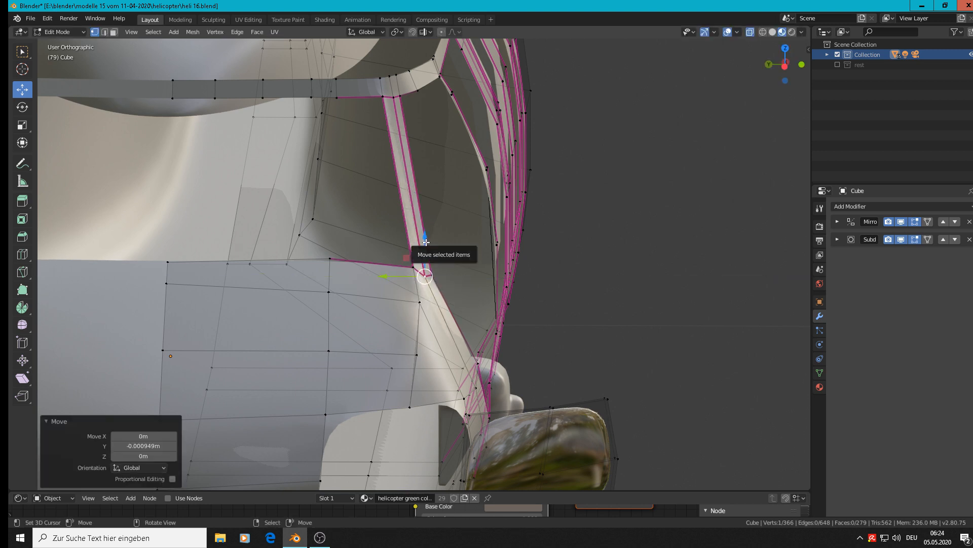
{"action": "left_click_drag", "start_coordinate": [426, 242], "coordinate": [430, 234]}
{"action": "scroll", "coordinate": [476, 288], "scroll_direction": "down", "scroll_amount": 5}
{"action": "middle_click_drag", "start_coordinate": [476, 289], "coordinate": [460, 307]}
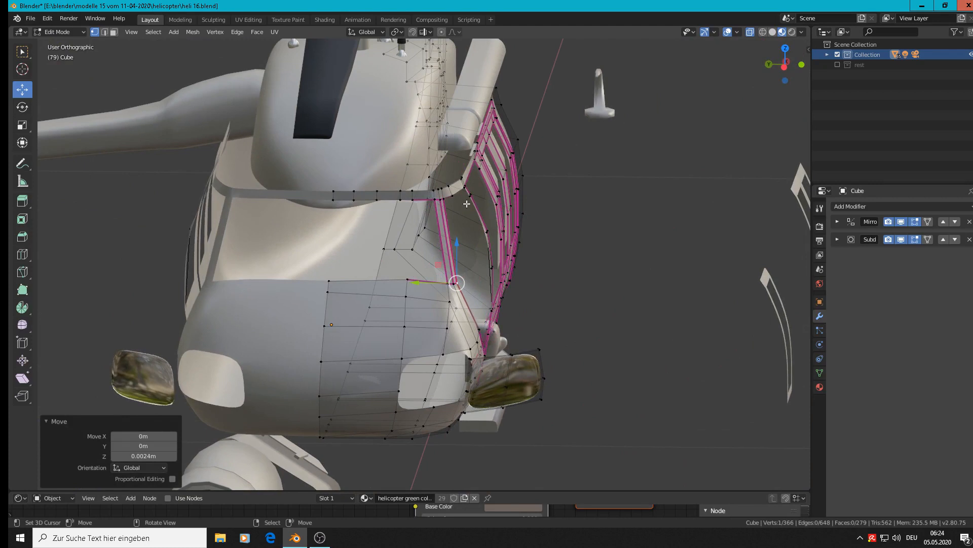
- Move the nose-edge vertex midway between the windshield's centre and the pillar forward along X by -0.00577 m
{"action": "middle_click_drag", "start_coordinate": [477, 331], "coordinate": [474, 257], "text": "shift"}
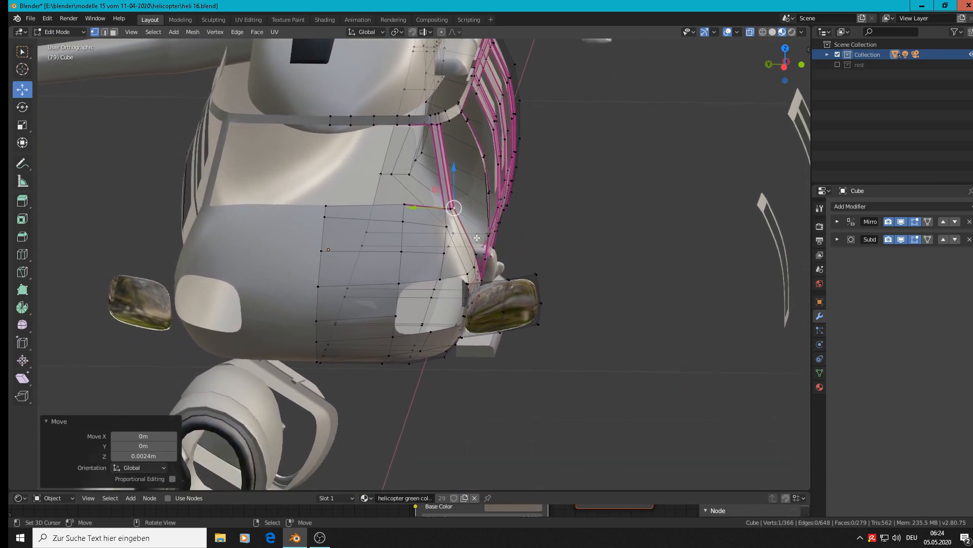
{"action": "scroll", "coordinate": [475, 253], "scroll_direction": "up", "scroll_amount": 1}
{"action": "right_click", "coordinate": [389, 197]}
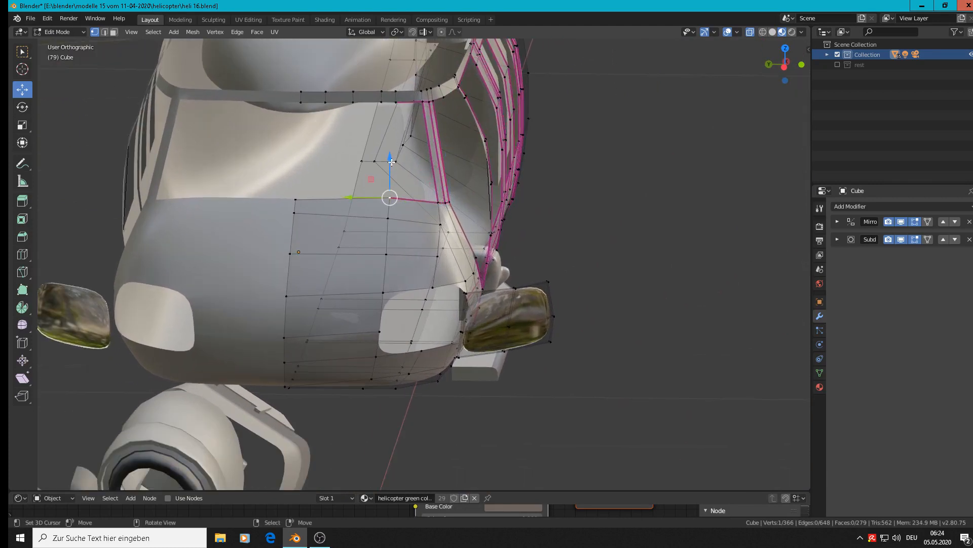
{"action": "middle_click_drag", "start_coordinate": [417, 193], "coordinate": [298, 174]}
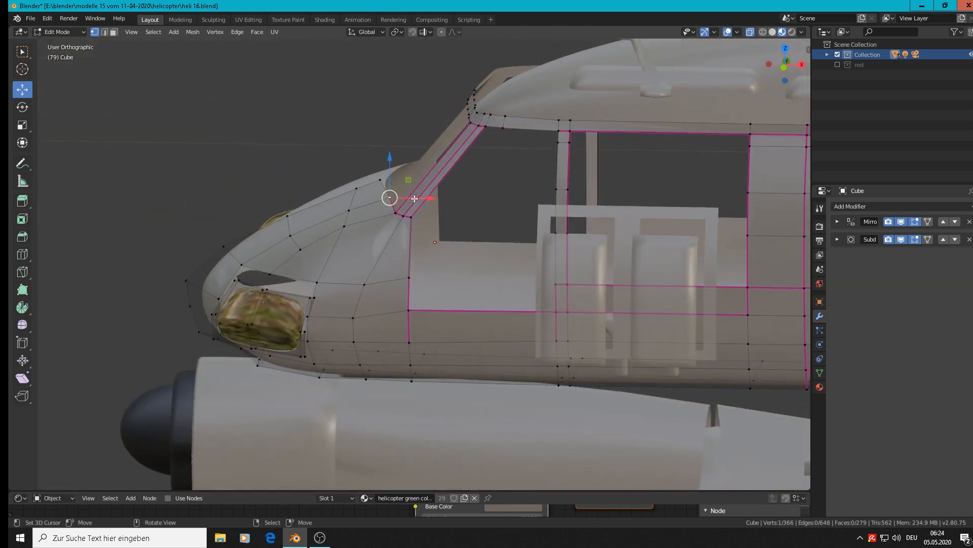
{"action": "left_click_drag", "start_coordinate": [414, 198], "coordinate": [406, 198]}
- Leave mesh editing and examine the cockpit, windshield pillars and nose of the dark green Black Hawk in the reference photos
{"action": "middle_click_drag", "start_coordinate": [435, 238], "coordinate": [465, 240]}
{"action": "scroll", "coordinate": [464, 239], "scroll_direction": "down", "scroll_amount": 2}
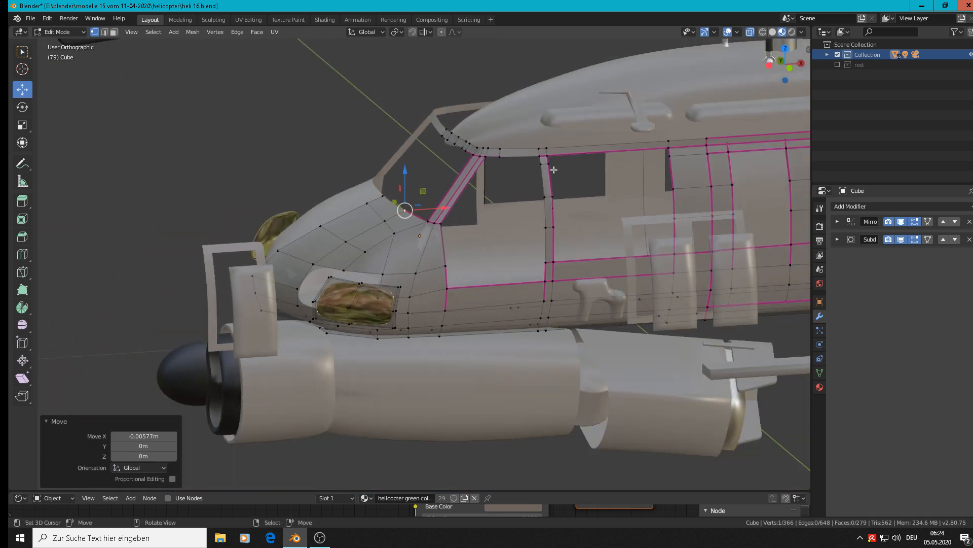
{"action": "scroll", "coordinate": [554, 170], "scroll_direction": "down", "scroll_amount": 4}
{"action": "key", "text": "Tab"}
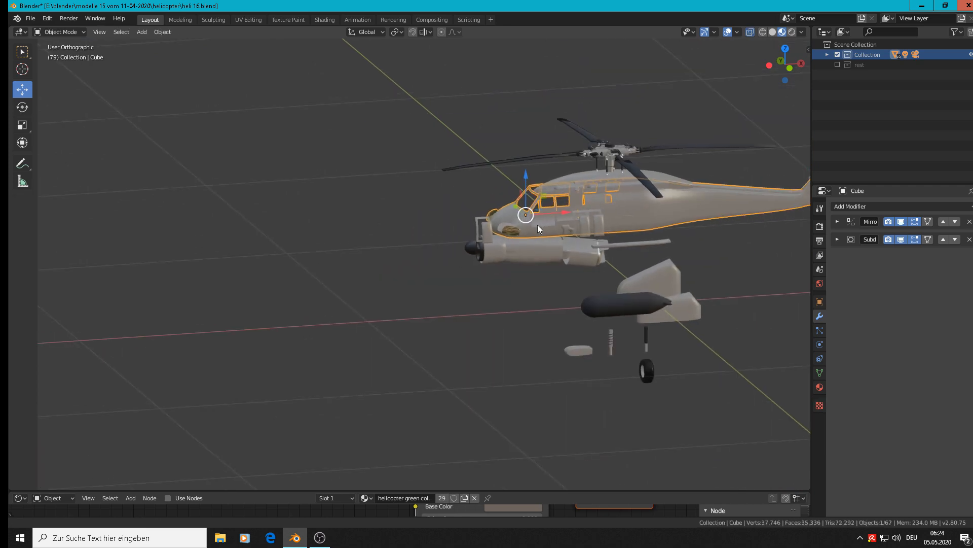
{"action": "scroll", "coordinate": [507, 321], "scroll_direction": "down", "scroll_amount": 4}
{"action": "scroll", "coordinate": [405, 246], "scroll_direction": "up", "scroll_amount": 3}
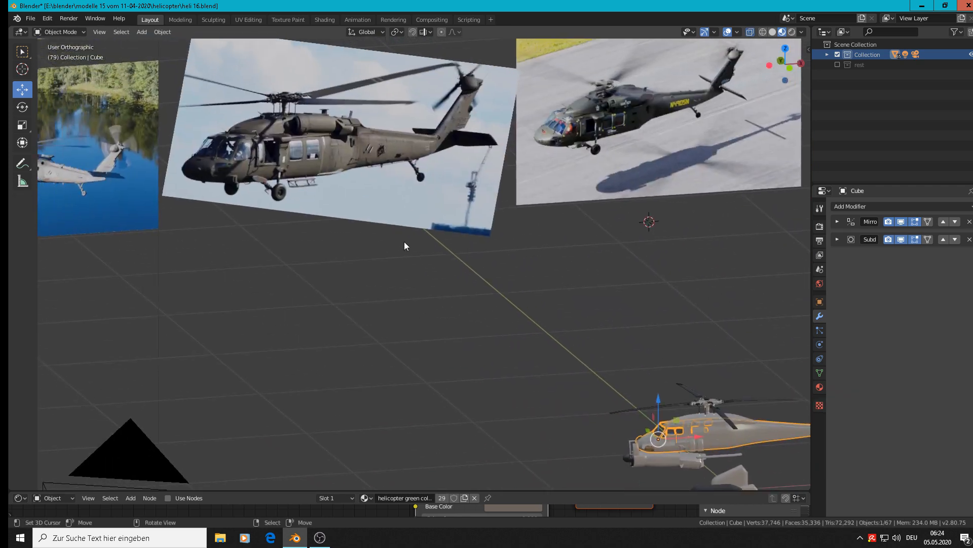
{"action": "scroll", "coordinate": [582, 136], "scroll_direction": "up", "scroll_amount": 5}
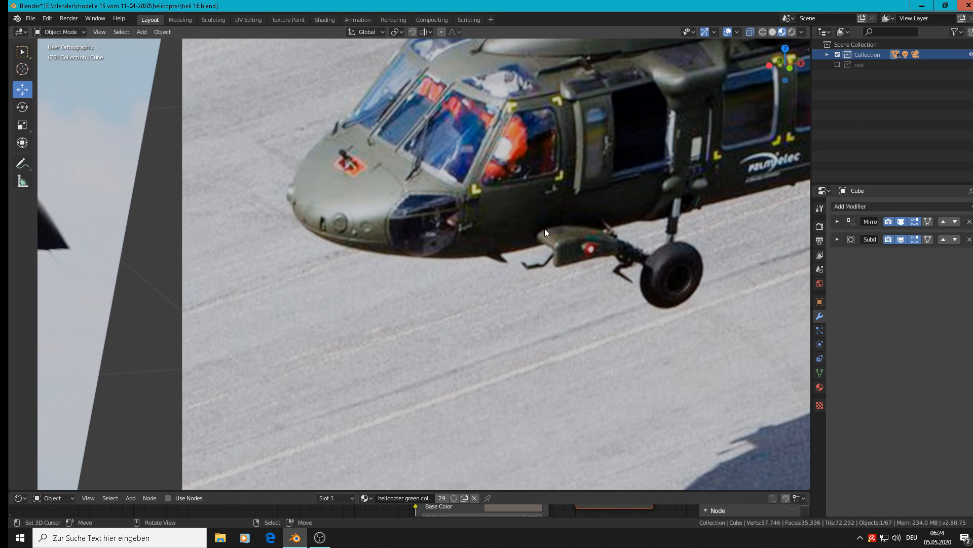
{"action": "scroll", "coordinate": [544, 228], "scroll_direction": "down", "scroll_amount": 6}
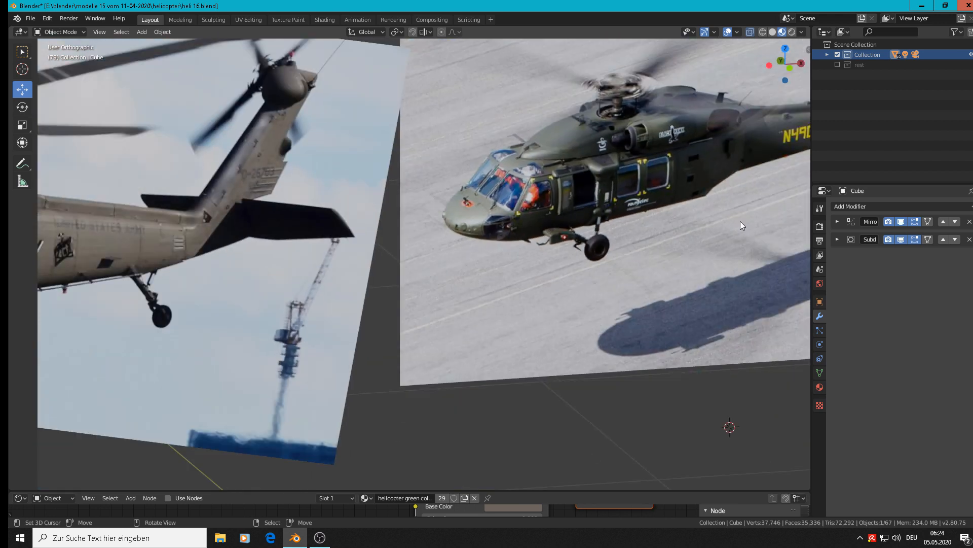
{"action": "scroll", "coordinate": [579, 309], "scroll_direction": "down", "scroll_amount": 10}
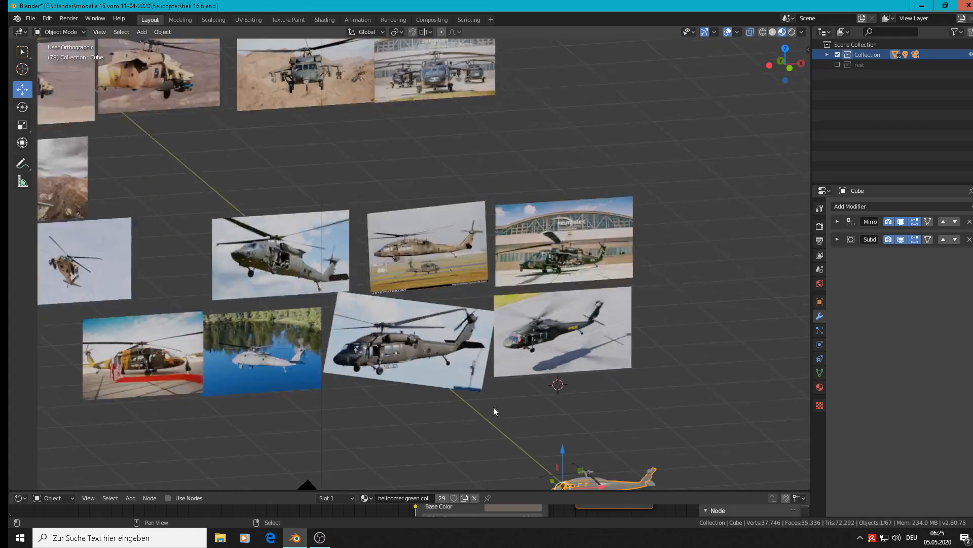
{"action": "middle_click_drag", "start_coordinate": [494, 407], "coordinate": [469, 219], "text": "shift"}
{"action": "scroll", "coordinate": [523, 216], "scroll_direction": "up", "scroll_amount": 8}
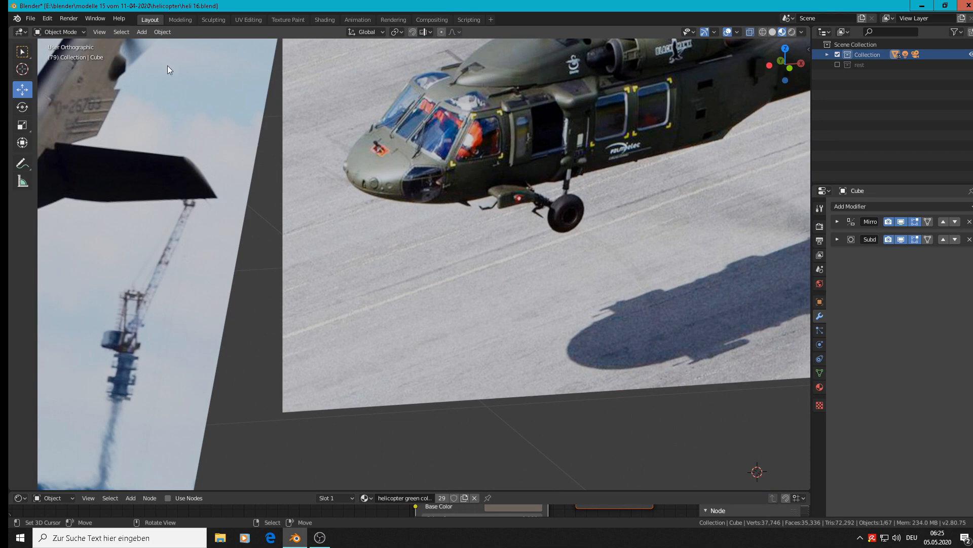
- Save the helicopter file under its existing name
{"action": "left_click", "coordinate": [31, 19]}
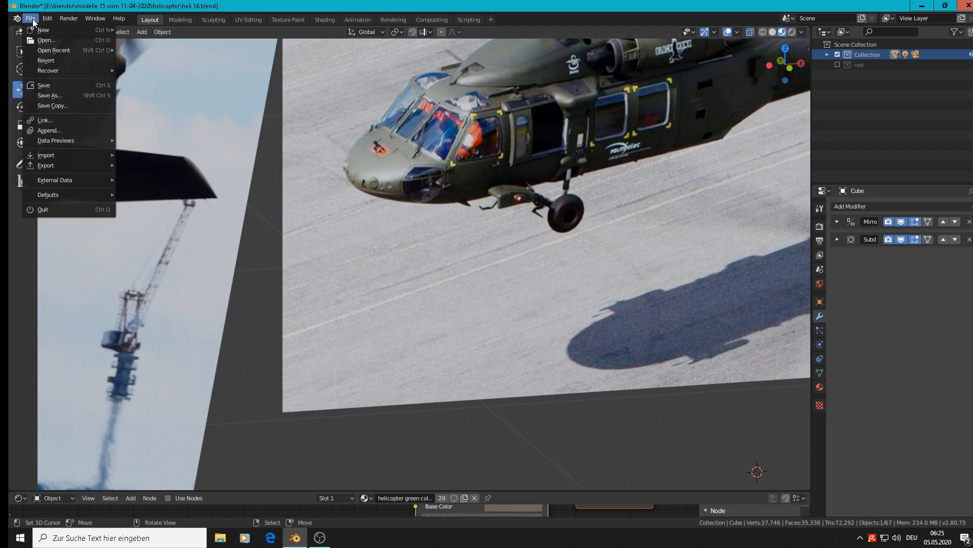
{"action": "left_click", "coordinate": [54, 87]}
- Move the whole fuselage clear of the other helicopter parts along Y, by -0.866 m and a further -0.509 m
{"action": "scroll", "coordinate": [505, 372], "scroll_direction": "down", "scroll_amount": 8}
{"action": "middle_click_drag", "start_coordinate": [541, 350], "coordinate": [417, 132], "text": "shift"}
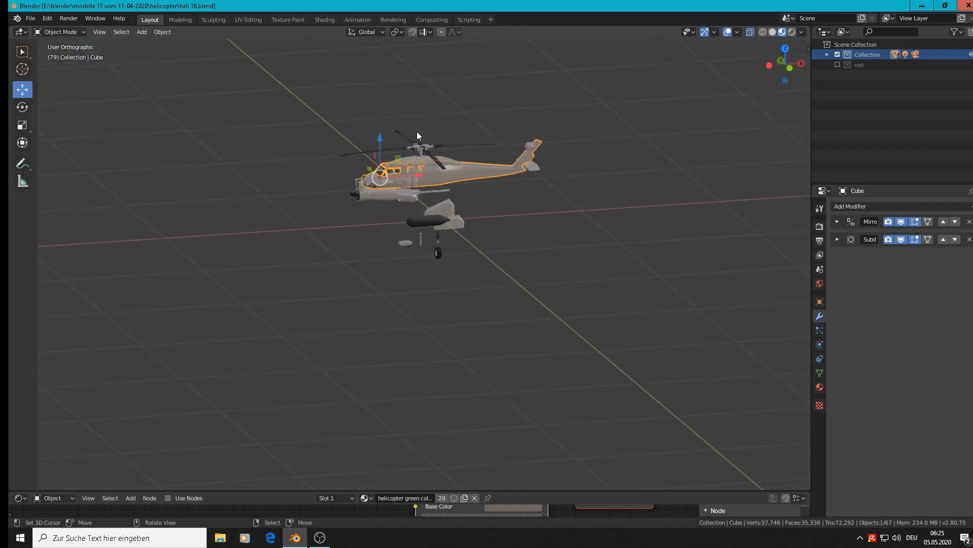
{"action": "scroll", "coordinate": [383, 191], "scroll_direction": "up", "scroll_amount": 11}
{"action": "middle_click_drag", "start_coordinate": [399, 209], "coordinate": [364, 162]}
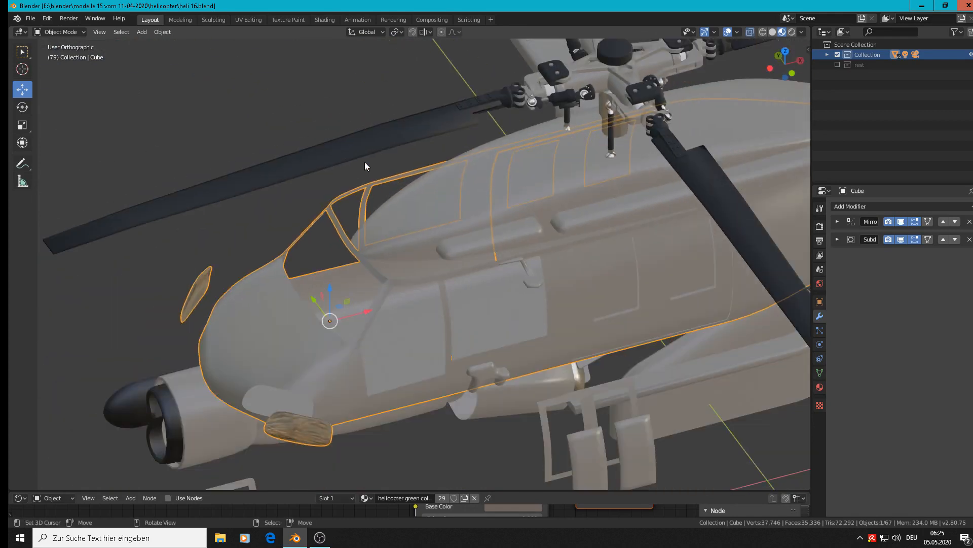
{"action": "scroll", "coordinate": [408, 282], "scroll_direction": "down", "scroll_amount": 5}
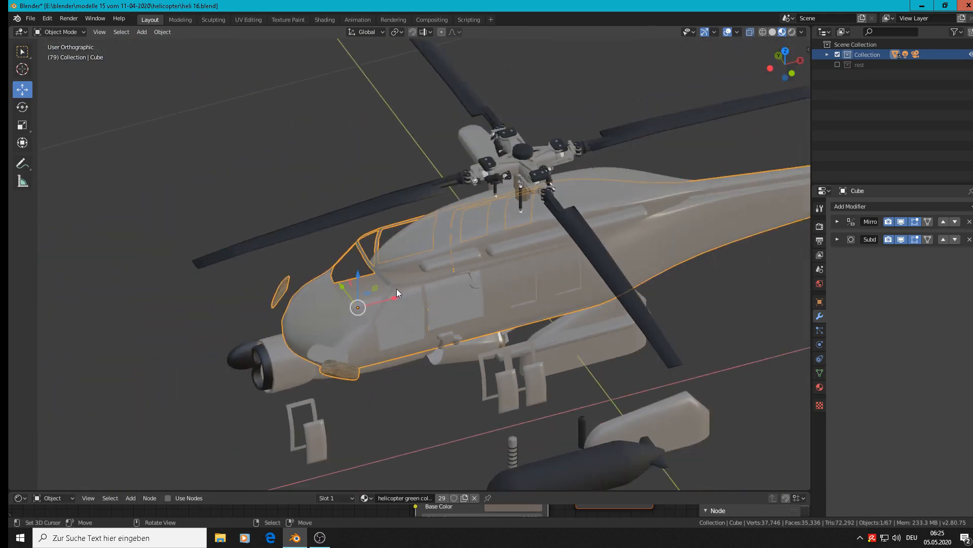
{"action": "middle_click_drag", "start_coordinate": [402, 296], "coordinate": [431, 325]}
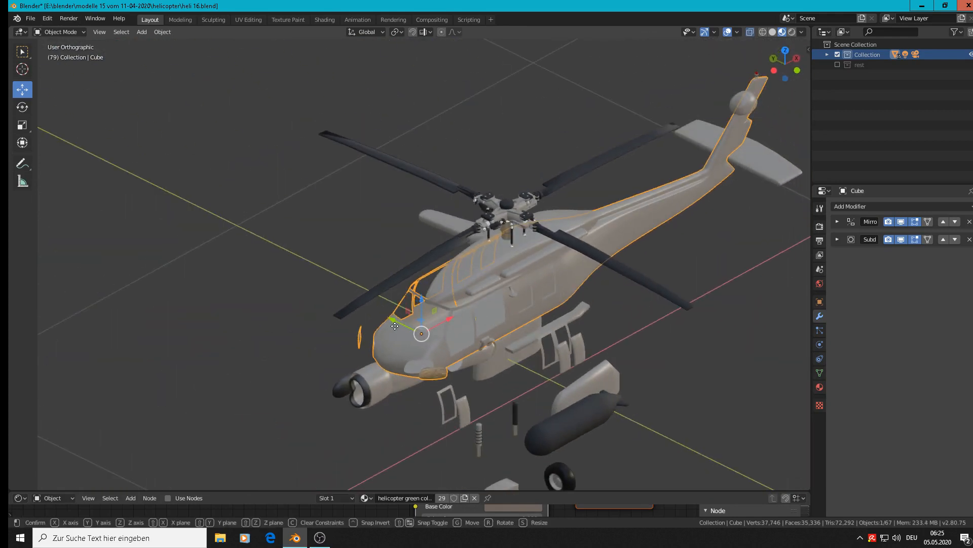
{"action": "key", "text": "g"}
{"action": "key", "text": "y"}
{"action": "left_click", "coordinate": [667, 479]}
{"action": "middle_click_drag", "start_coordinate": [667, 479], "coordinate": [312, 232], "text": "shift"}
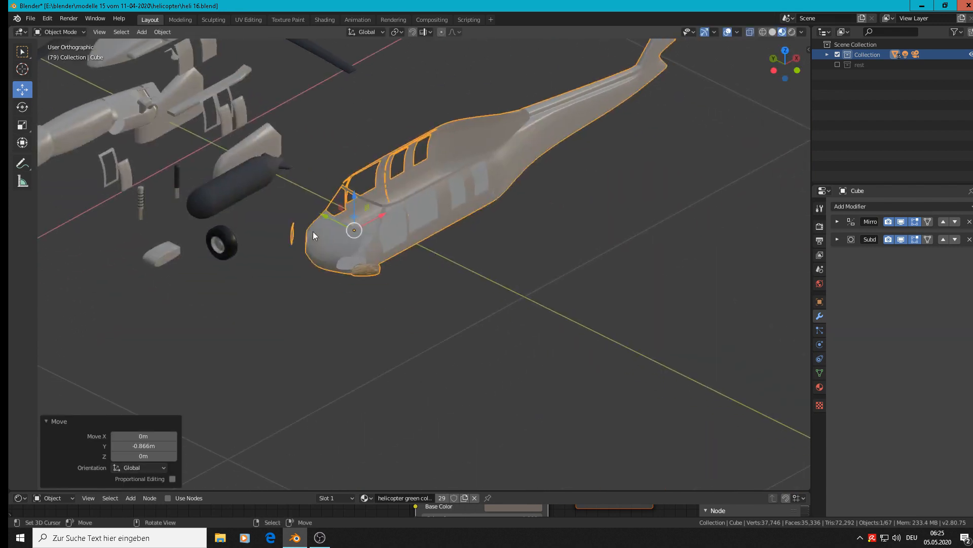
{"action": "left_click_drag", "start_coordinate": [321, 218], "coordinate": [484, 299]}
{"action": "scroll", "coordinate": [672, 302], "scroll_direction": "up", "scroll_amount": 5}
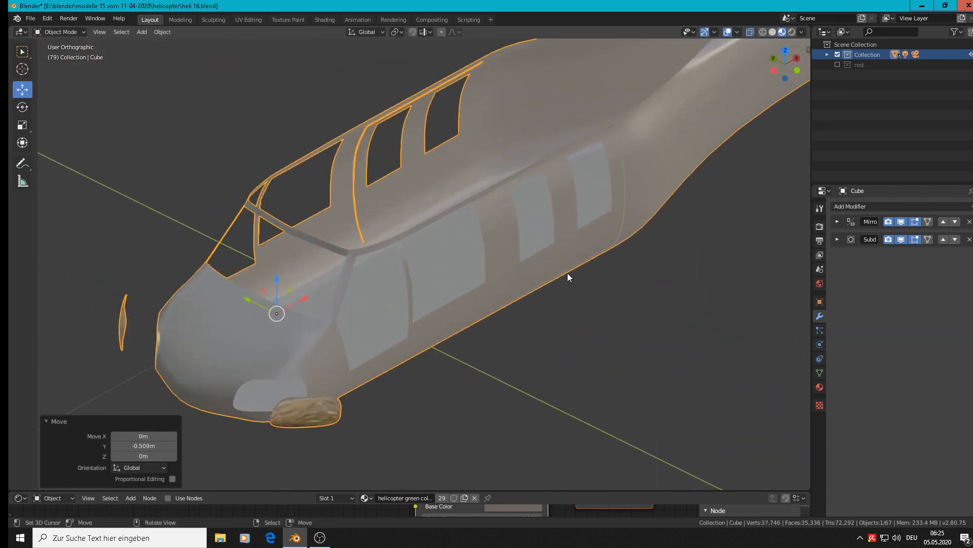
- Edit the fuselage mesh and shift the roof frame's upper-edge vertex above the windshield pillar rearward along X
{"action": "key", "text": "Tab"}
{"action": "scroll", "coordinate": [393, 233], "scroll_direction": "up", "scroll_amount": 6}
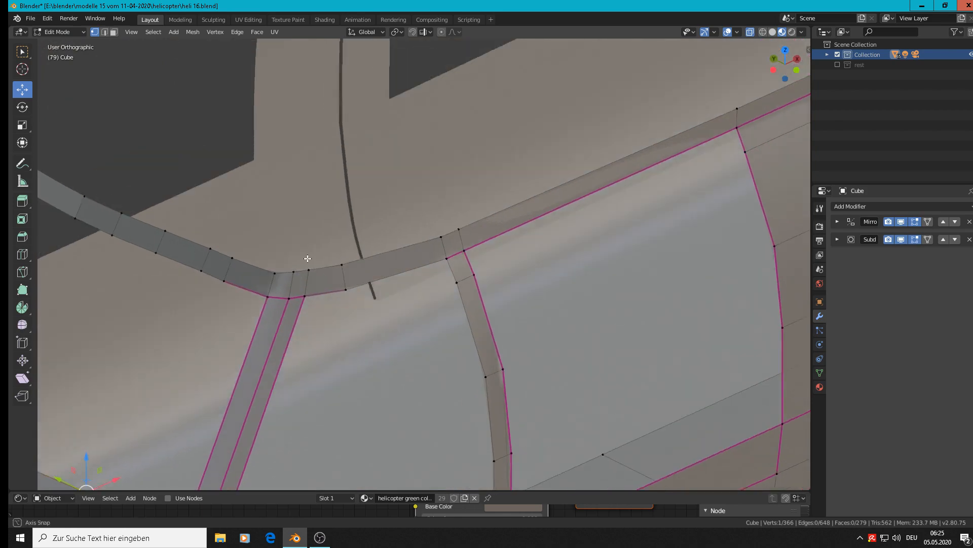
{"action": "scroll", "coordinate": [307, 258], "scroll_direction": "up", "scroll_amount": 1}
{"action": "left_click", "coordinate": [344, 289]}
{"action": "middle_click_drag", "start_coordinate": [344, 289], "coordinate": [259, 234]}
{"action": "scroll", "coordinate": [282, 260], "scroll_direction": "up", "scroll_amount": 3}
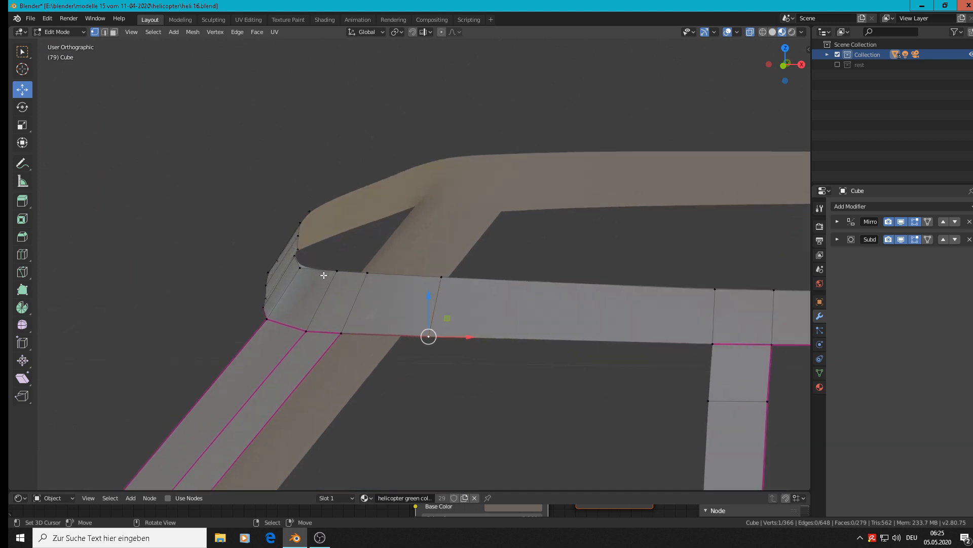
{"action": "left_click", "coordinate": [307, 270]}
{"action": "key", "text": "g"}
{"action": "key", "text": "x"}
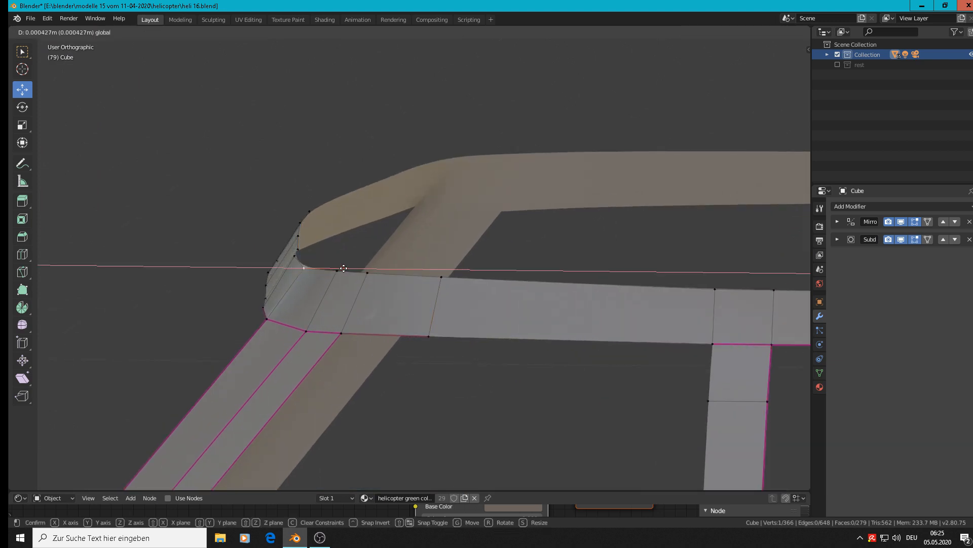
{"action": "mouse_move", "coordinate": [347, 268]}
{"action": "left_mouse_down"}
{"action": "mouse_move", "coordinate": [318, 262]}
{"action": "mouse_move", "coordinate": [333, 262]}
{"action": "left_mouse_up"}
- Shift the adjacent upper-edge vertex at the roof frame's front corner rearward along X
{"action": "right_click", "coordinate": [295, 259]}
{"action": "right_click", "coordinate": [318, 263]}
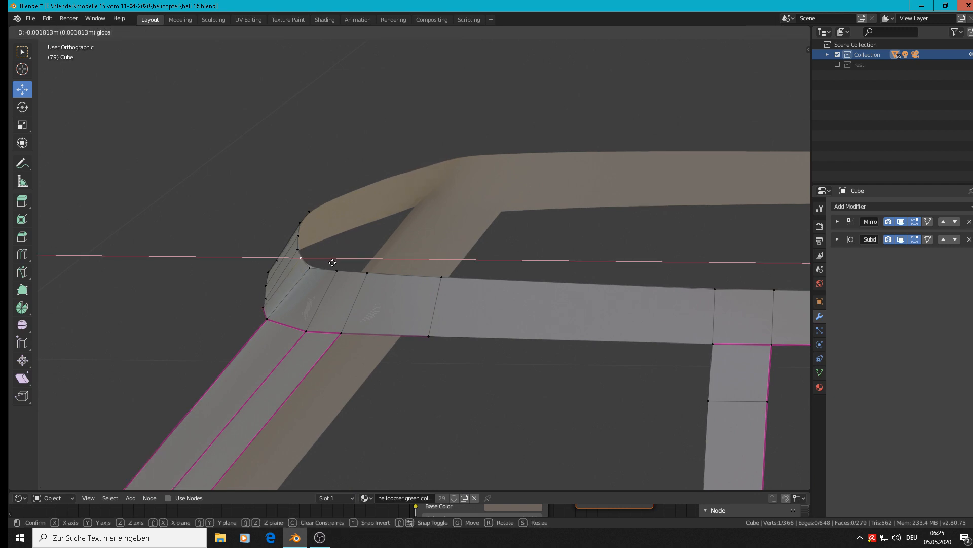
{"action": "left_click", "coordinate": [333, 262]}
- Nudge two neighbouring vertices on the lower edge of the roof frame's front section along X, the second by -0.000215 m
{"action": "middle_click_drag", "start_coordinate": [254, 318], "coordinate": [282, 298]}
{"action": "left_click", "coordinate": [264, 294]}
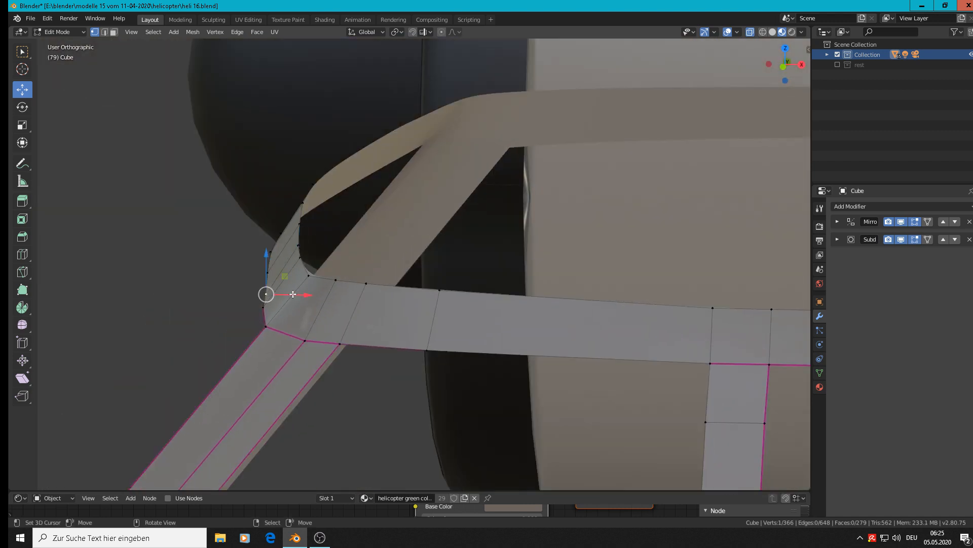
{"action": "left_click_drag", "start_coordinate": [285, 295], "coordinate": [299, 276]}
{"action": "left_click", "coordinate": [267, 272]}
- Raise the middle vertex at the top of the windshield pillar by 0.00032 m along Z
{"action": "middle_click_drag", "start_coordinate": [299, 276], "coordinate": [422, 285]}
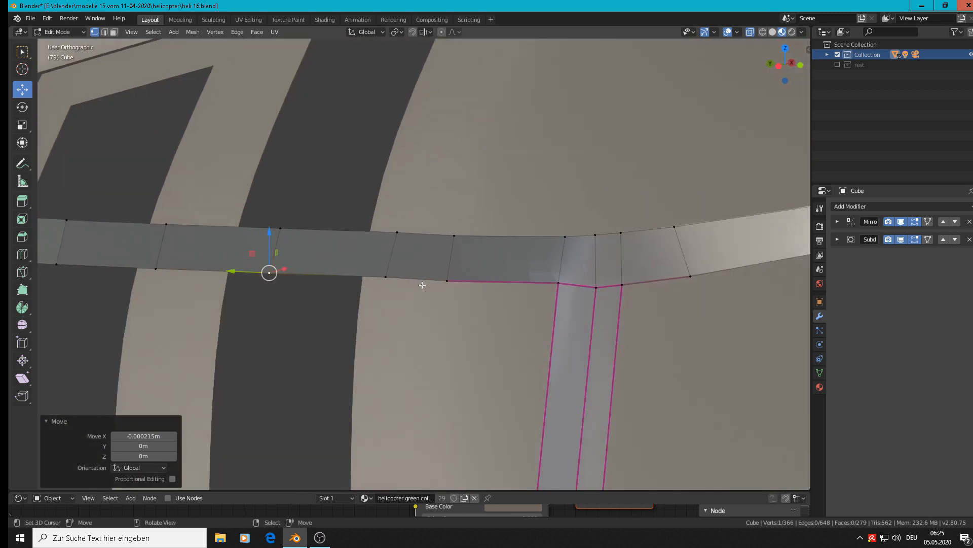
{"action": "left_click", "coordinate": [594, 287]}
{"action": "left_click_drag", "start_coordinate": [594, 249], "coordinate": [593, 252]}
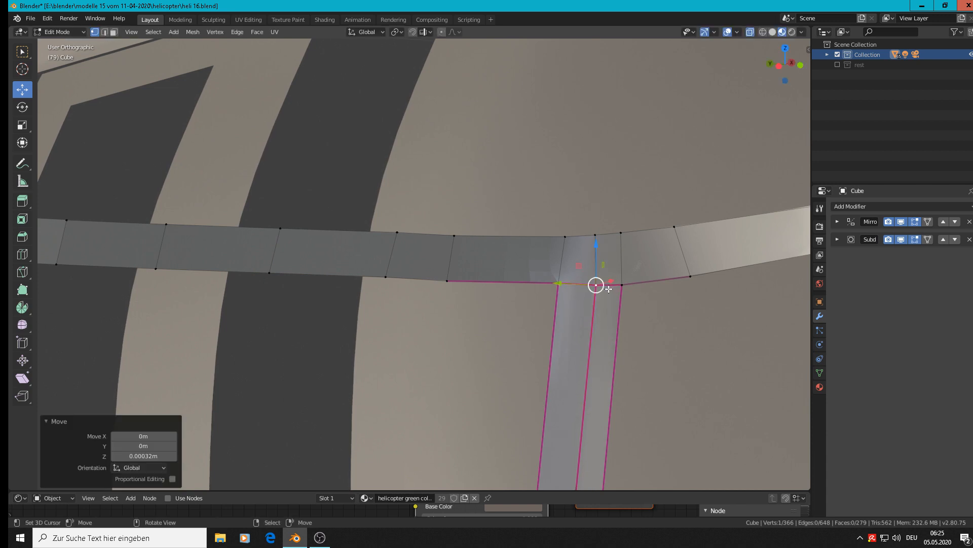
- Extrude the upper-edge vertices of the roof frame's front section upward and rearward, with a final adjustment of -0.00221 m along Z
{"action": "scroll", "coordinate": [608, 289], "scroll_direction": "down", "scroll_amount": 3}
{"action": "middle_click_drag", "start_coordinate": [652, 282], "coordinate": [566, 280]}
{"action": "scroll", "coordinate": [702, 325], "scroll_direction": "down", "scroll_amount": 3}
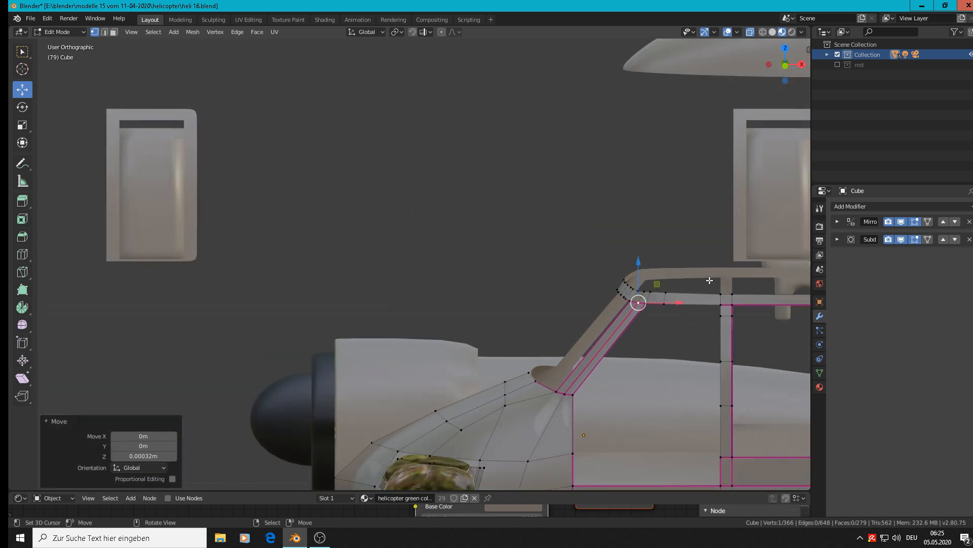
{"action": "scroll", "coordinate": [709, 280], "scroll_direction": "up", "scroll_amount": 5}
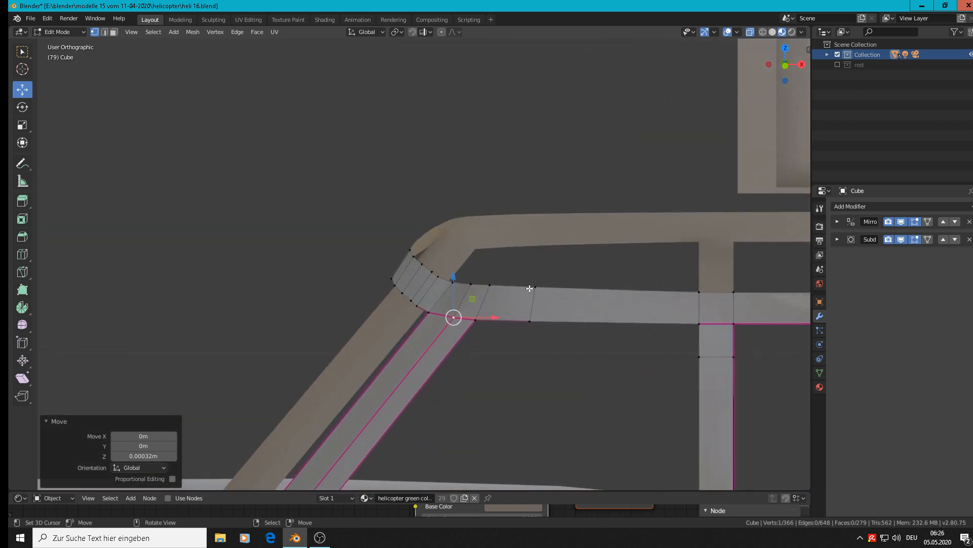
{"action": "right_click", "coordinate": [530, 289]}
{"action": "key", "text": "g"}
{"action": "right_click", "coordinate": [517, 280]}
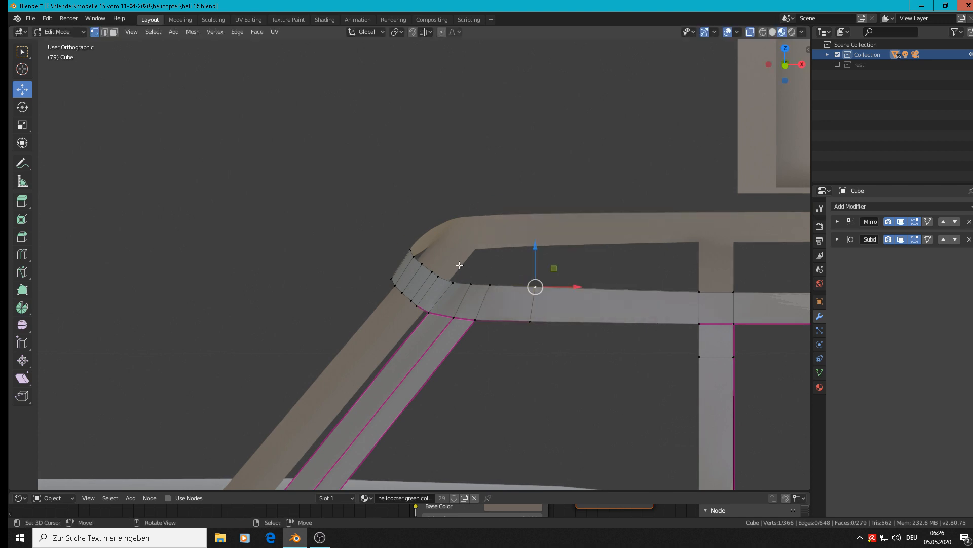
{"action": "right_click", "coordinate": [411, 249], "text": "ctrl"}
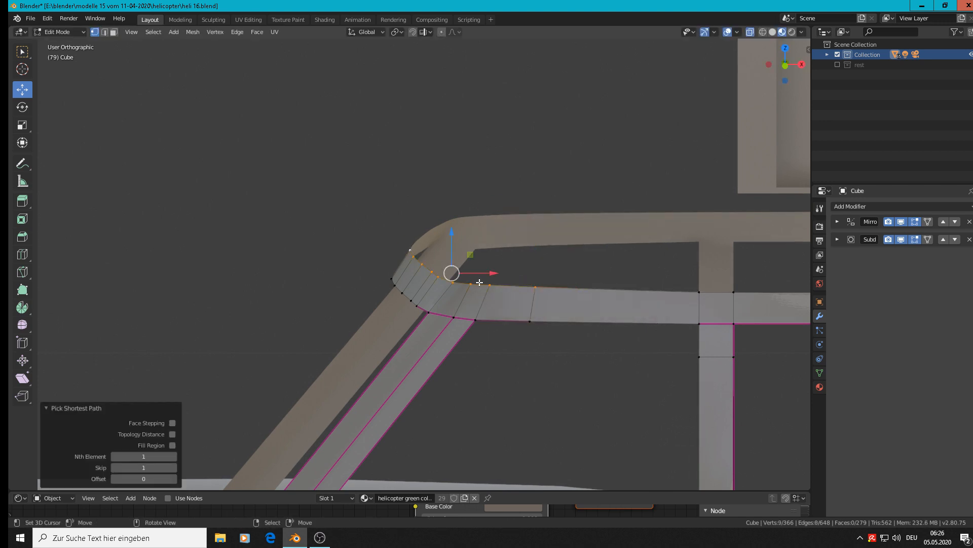
{"action": "key", "text": "e"}
{"action": "right_click", "coordinate": [480, 282]}
{"action": "left_click_drag", "start_coordinate": [449, 231], "coordinate": [450, 201]}
{"action": "left_click_drag", "start_coordinate": [491, 242], "coordinate": [514, 255]}
{"action": "left_click_drag", "start_coordinate": [481, 210], "coordinate": [480, 215]}
{"action": "middle_click_drag", "start_coordinate": [568, 269], "coordinate": [604, 305]}
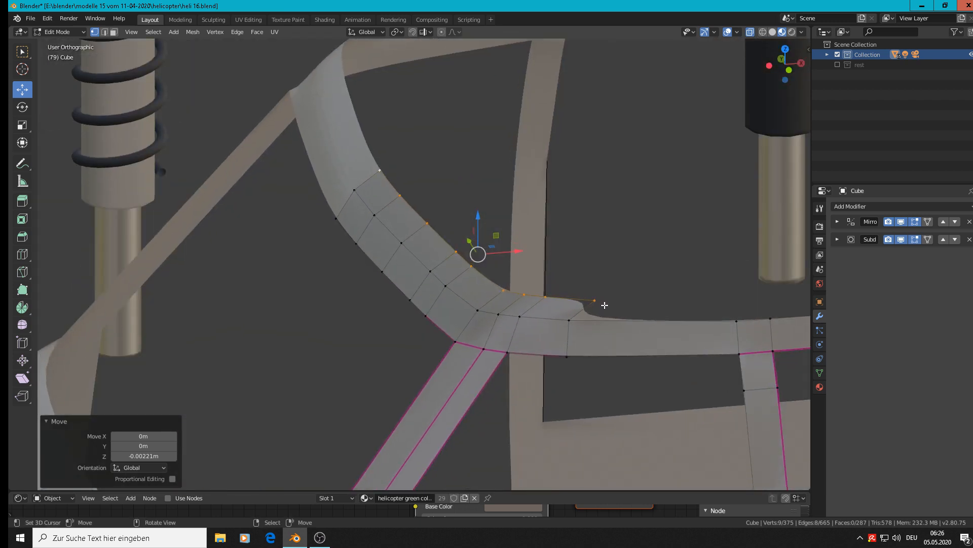
- Extrude the roof frame's new upper edge rearward by 0.0353 m along X to form the cockpit roof panel
{"action": "key", "text": "e"}
{"action": "right_click", "coordinate": [604, 304]}
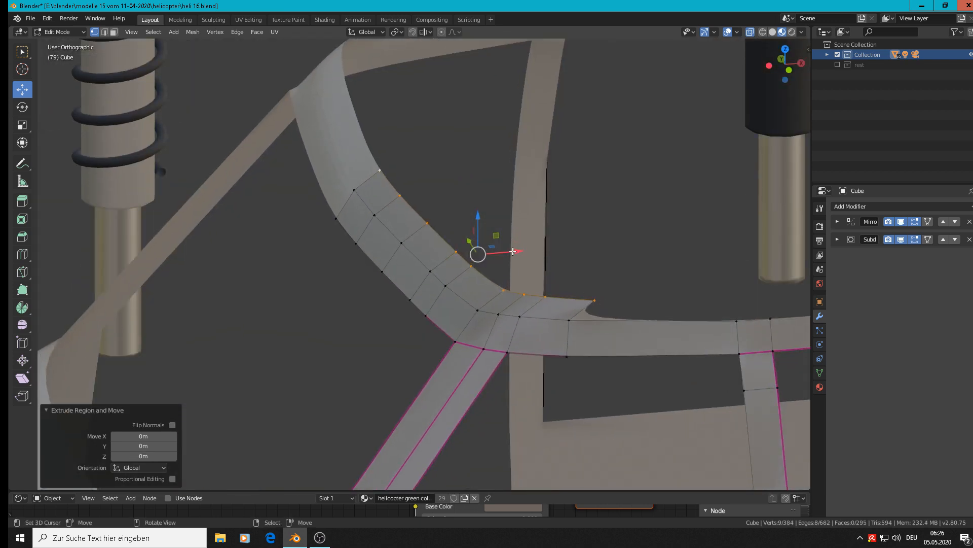
{"action": "left_click_drag", "start_coordinate": [513, 251], "coordinate": [701, 237]}
{"action": "middle_click_drag", "start_coordinate": [701, 237], "coordinate": [751, 300]}
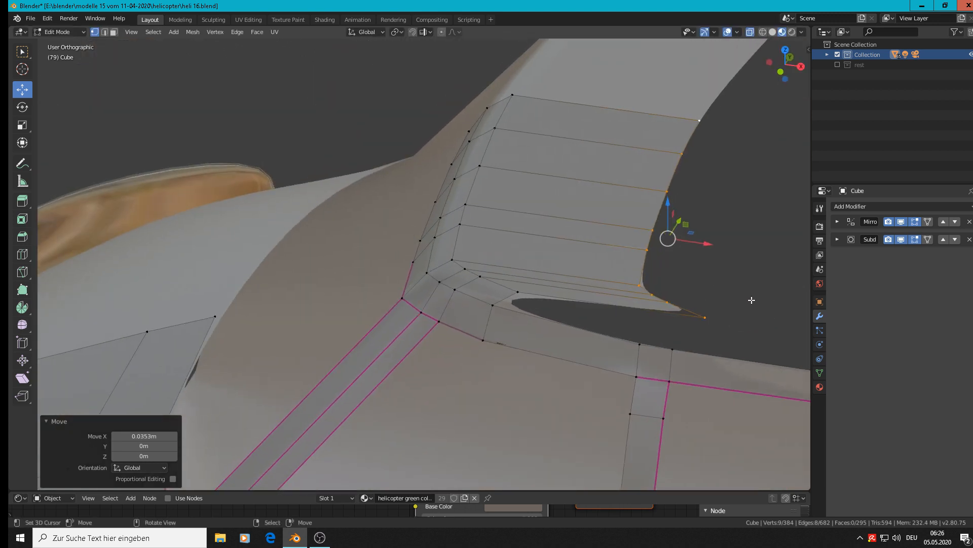
{"action": "type", "text": "sx"}
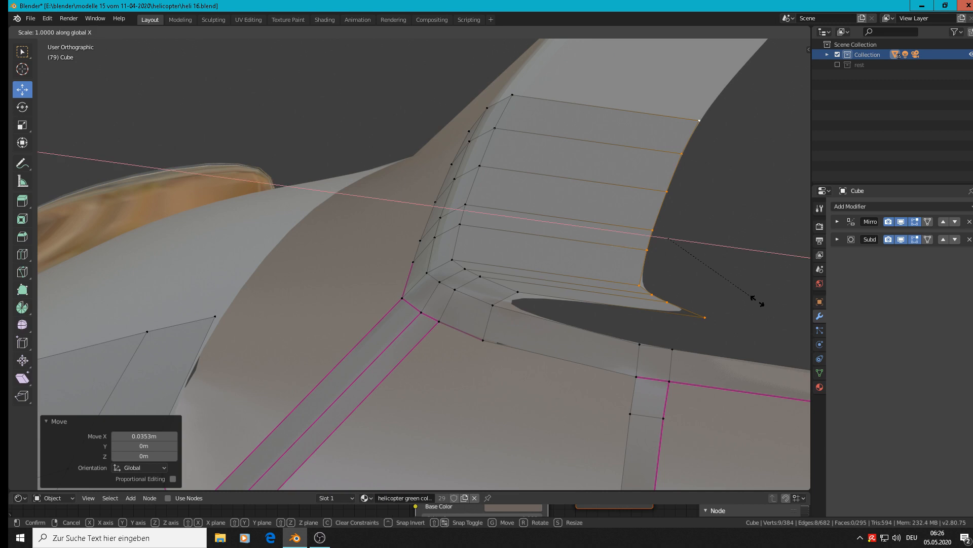
{"action": "type", "text": "?=0"}
{"action": "key", "text": "Escape"}
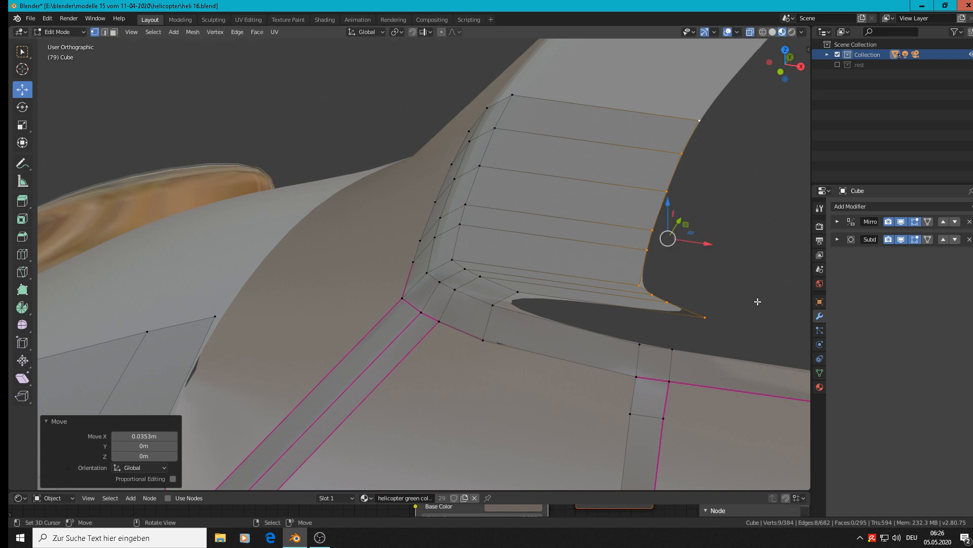
- Straighten the roof panel's rear edge by scaling it to 0 along X
{"action": "type", "text": "sx0"}
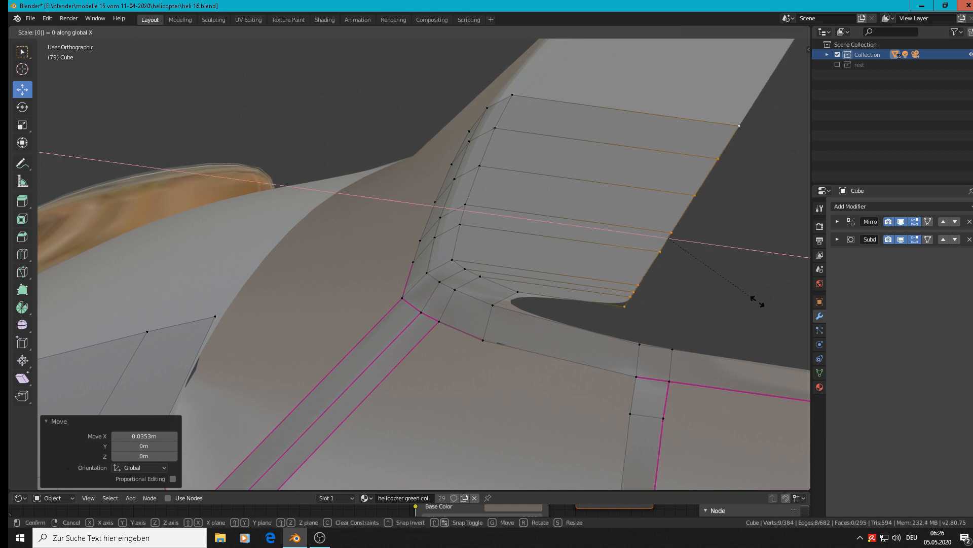
{"action": "key", "text": "Return"}
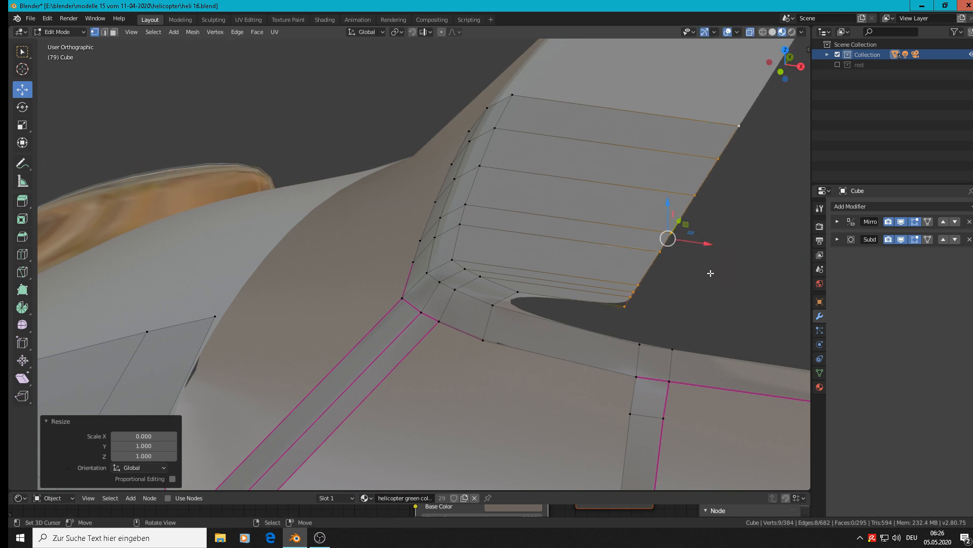
{"action": "mouse_move", "coordinate": [710, 273]}
{"action": "middle_mouse_down"}
{"action": "mouse_move", "coordinate": [776, 265]}
{"action": "mouse_move", "coordinate": [739, 248]}
{"action": "mouse_move", "coordinate": [716, 275]}
{"action": "middle_mouse_up"}
{"action": "key", "text": "Tab"}
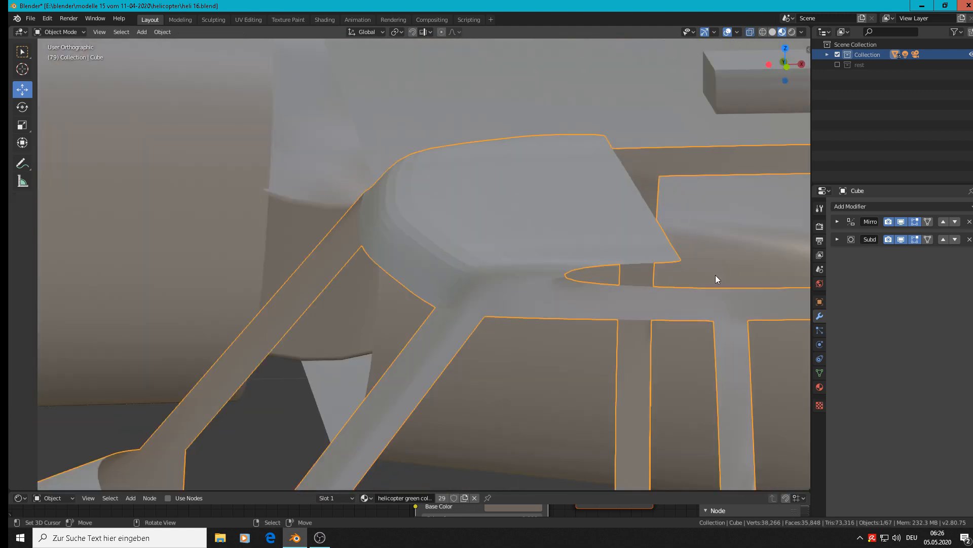
{"action": "scroll", "coordinate": [716, 274], "scroll_direction": "down", "scroll_amount": 5}
{"action": "scroll", "coordinate": [704, 305], "scroll_direction": "up", "scroll_amount": 6}
{"action": "key", "text": "Tab"}
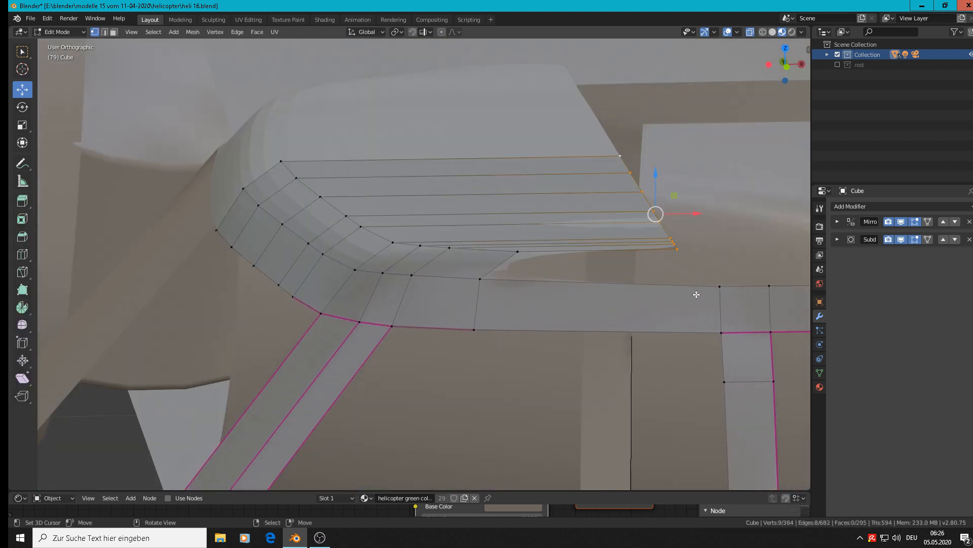
- Shift the roof panel's rear edge rearward along X and fill the gap above the side window with a four-vertex face
{"action": "middle_click_drag", "start_coordinate": [754, 256], "coordinate": [509, 259]}
{"action": "left_click_drag", "start_coordinate": [497, 224], "coordinate": [548, 227]}
{"action": "left_click", "coordinate": [508, 259]}
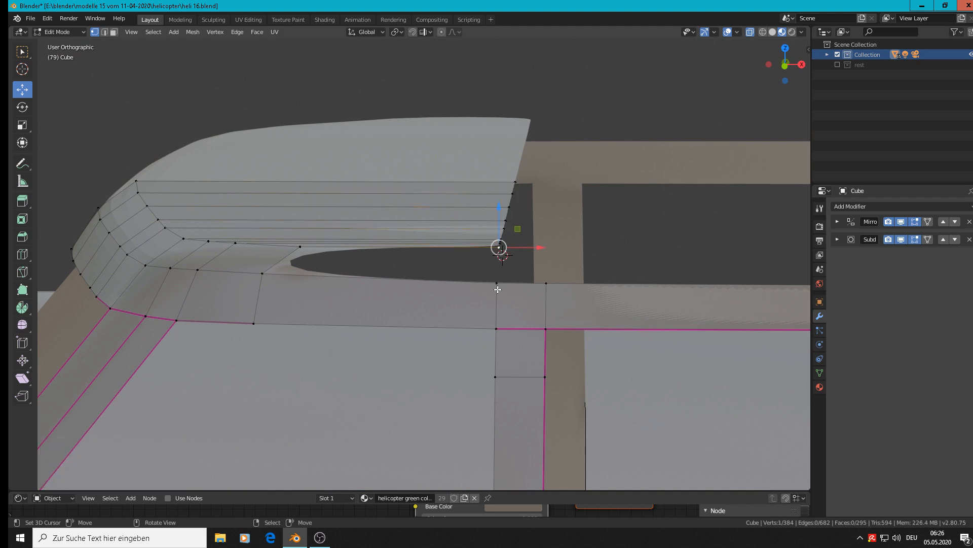
{"action": "left_click", "coordinate": [497, 283], "text": "shift"}
{"action": "left_click", "coordinate": [266, 274], "text": "shift"}
{"action": "left_click", "coordinate": [301, 246], "text": "shift"}
{"action": "key", "text": "f"}
- Examine the filled cockpit roof panel up close and against the whole helicopter
{"action": "key", "text": "Tab"}
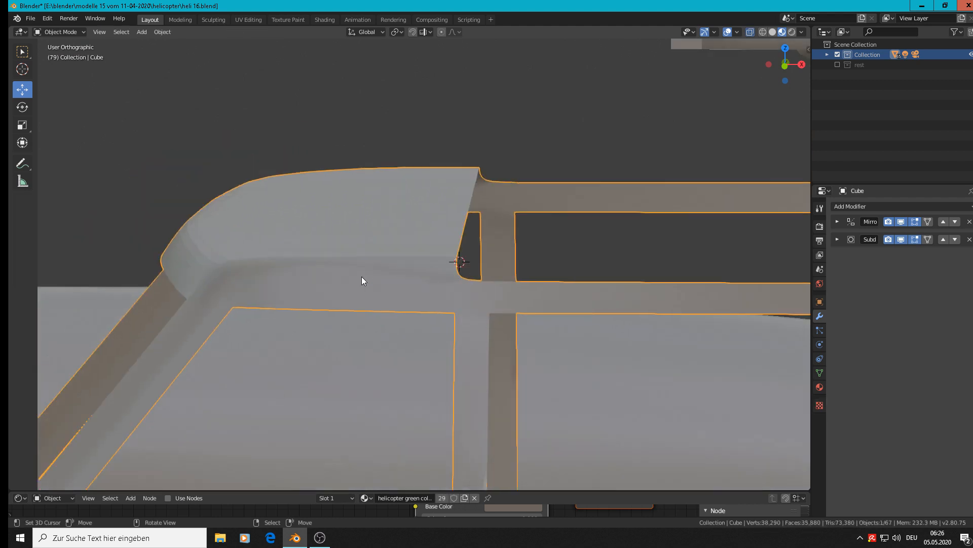
{"action": "middle_click_drag", "start_coordinate": [363, 278], "coordinate": [411, 278]}
{"action": "scroll", "coordinate": [408, 273], "scroll_direction": "down", "scroll_amount": 4}
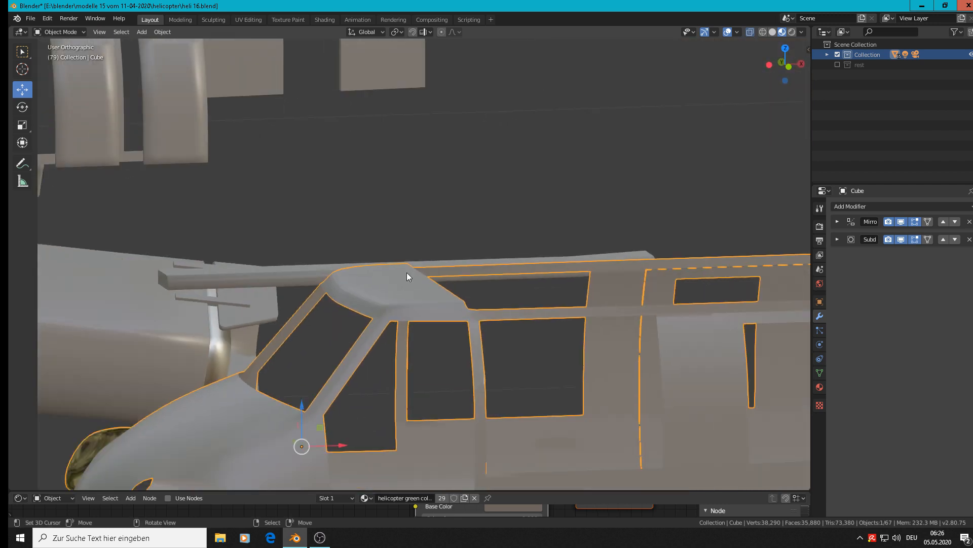
{"action": "scroll", "coordinate": [390, 272], "scroll_direction": "up", "scroll_amount": 2}
{"action": "scroll", "coordinate": [383, 279], "scroll_direction": "down", "scroll_amount": 4}
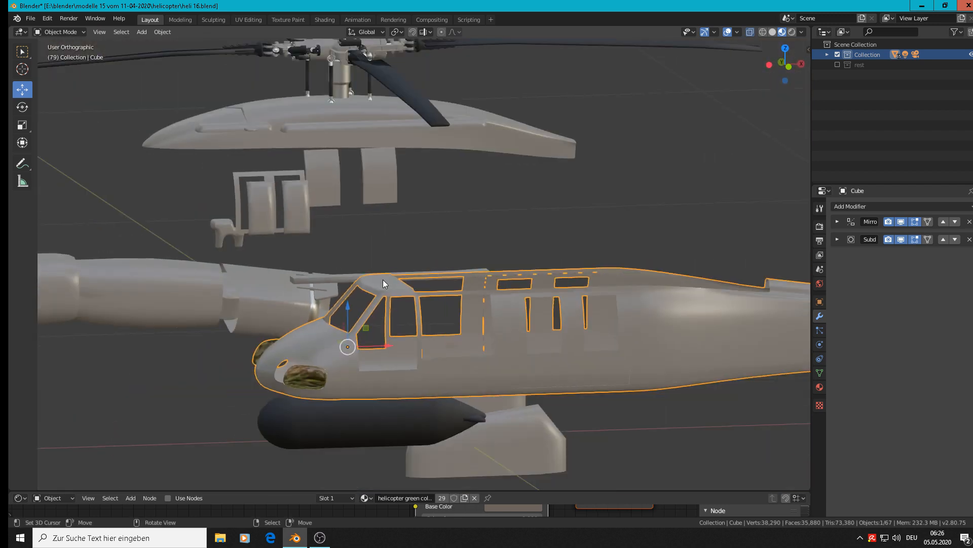
{"action": "scroll", "coordinate": [396, 312], "scroll_direction": "up", "scroll_amount": 8}
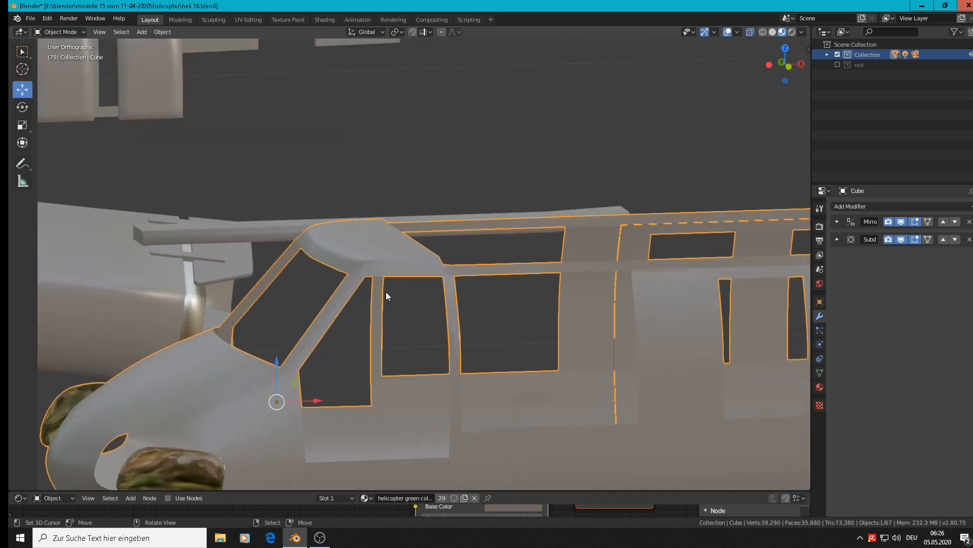
{"action": "scroll", "coordinate": [374, 243], "scroll_direction": "up", "scroll_amount": 3}
{"action": "key", "text": "Tab"}
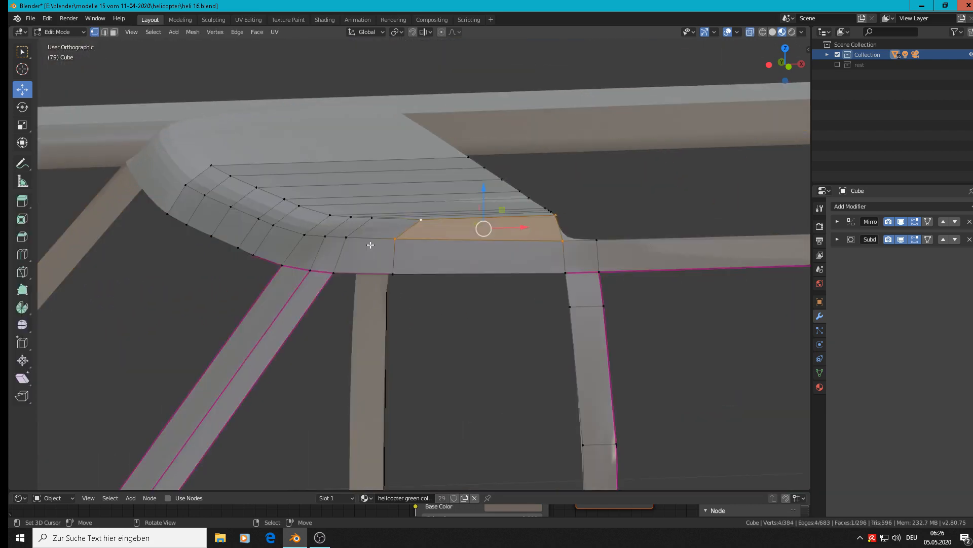
- Box-select the roof panel's top vertices in side view and shift them slightly rearward along X
{"action": "middle_click_drag", "start_coordinate": [411, 288], "coordinate": [387, 274]}
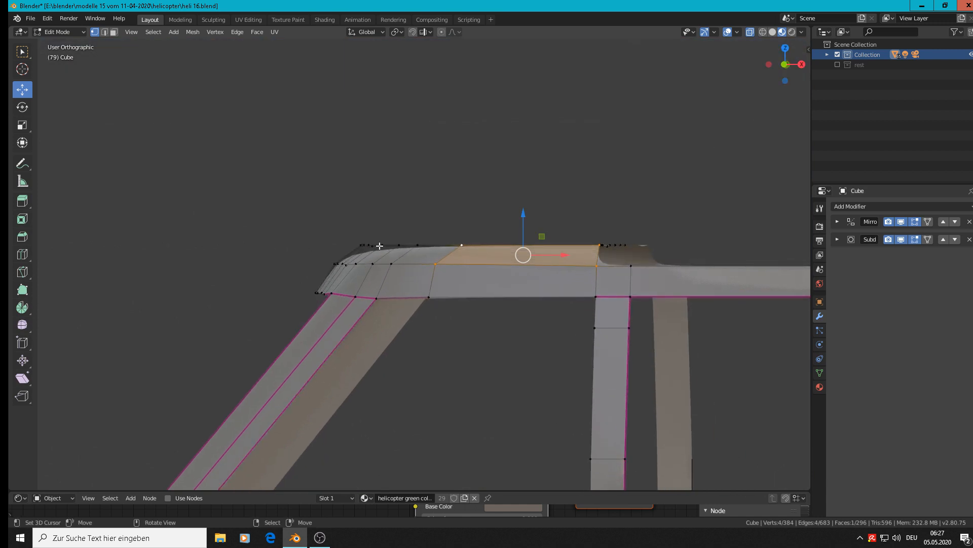
{"action": "key", "text": "alt+a"}
{"action": "middle_click_drag", "start_coordinate": [664, 257], "coordinate": [668, 257]}
{"action": "key", "text": "b"}
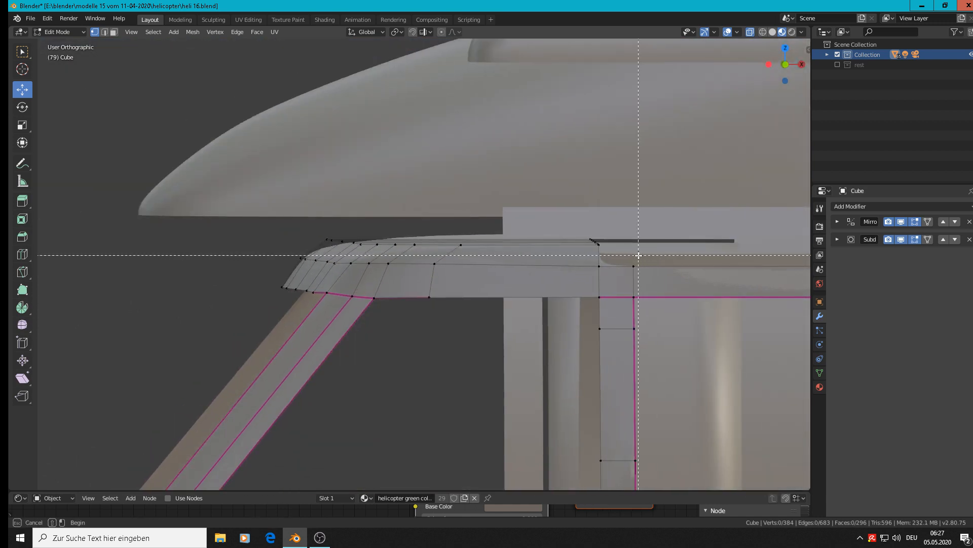
{"action": "left_click_drag", "start_coordinate": [503, 250], "coordinate": [260, 214]}
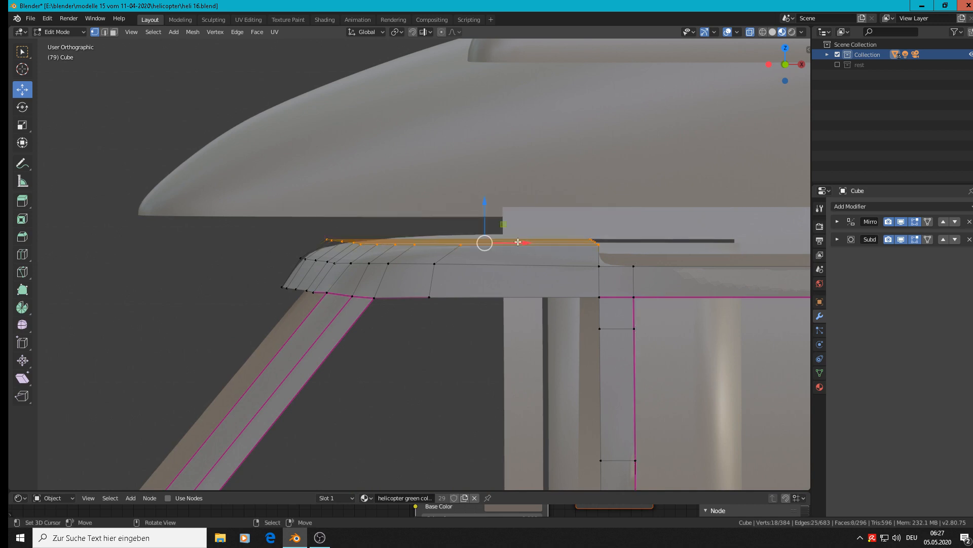
{"action": "left_click_drag", "start_coordinate": [517, 242], "coordinate": [531, 243]}
{"action": "left_click", "coordinate": [552, 274]}
- Circle-select the middle row of vertices around the roof's front edge and move it 0.00211 m along X
{"action": "key", "text": "c"}
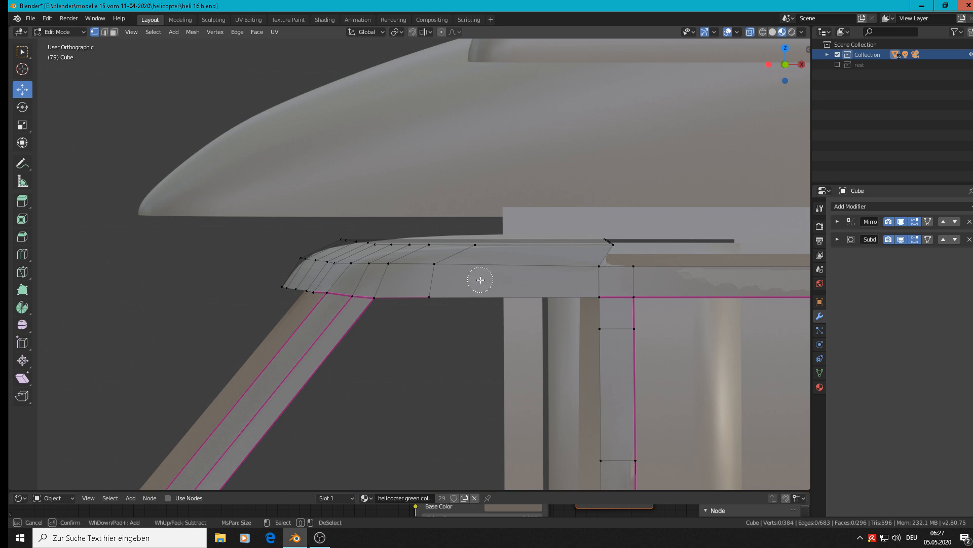
{"action": "left_click_drag", "start_coordinate": [452, 267], "coordinate": [302, 261]}
{"action": "right_click", "coordinate": [301, 260]}
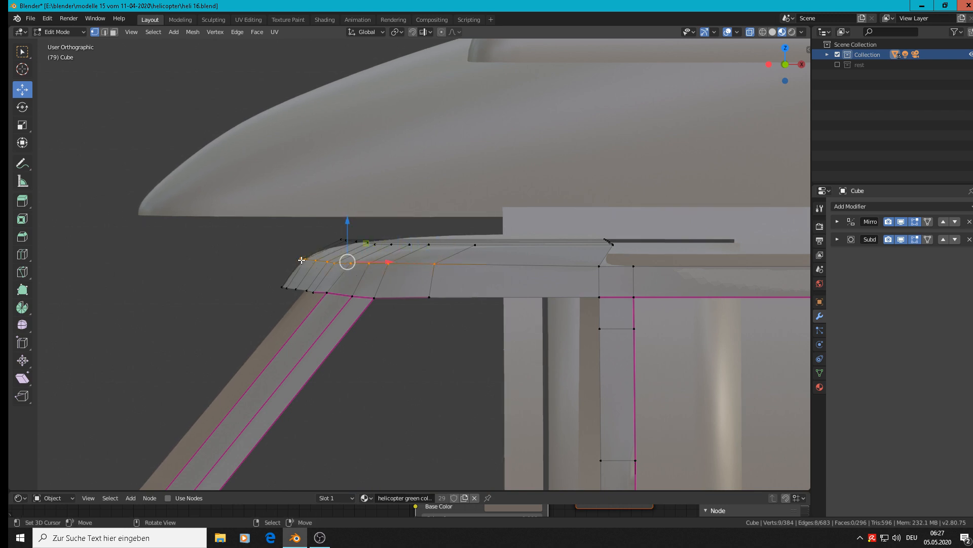
{"action": "key", "text": "c"}
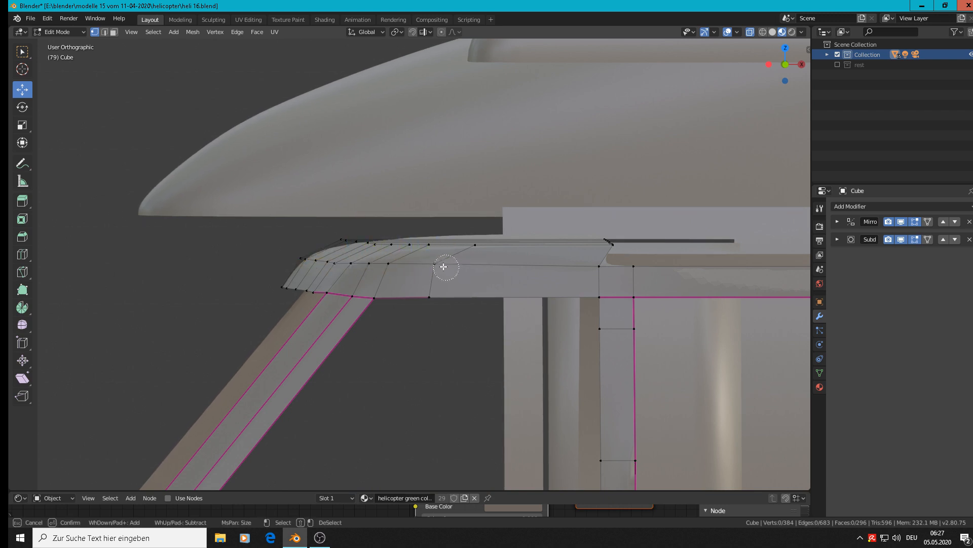
{"action": "left_click_drag", "start_coordinate": [447, 269], "coordinate": [303, 260]}
{"action": "right_click", "coordinate": [303, 260]}
{"action": "key", "text": "g"}
{"action": "key", "text": "x"}
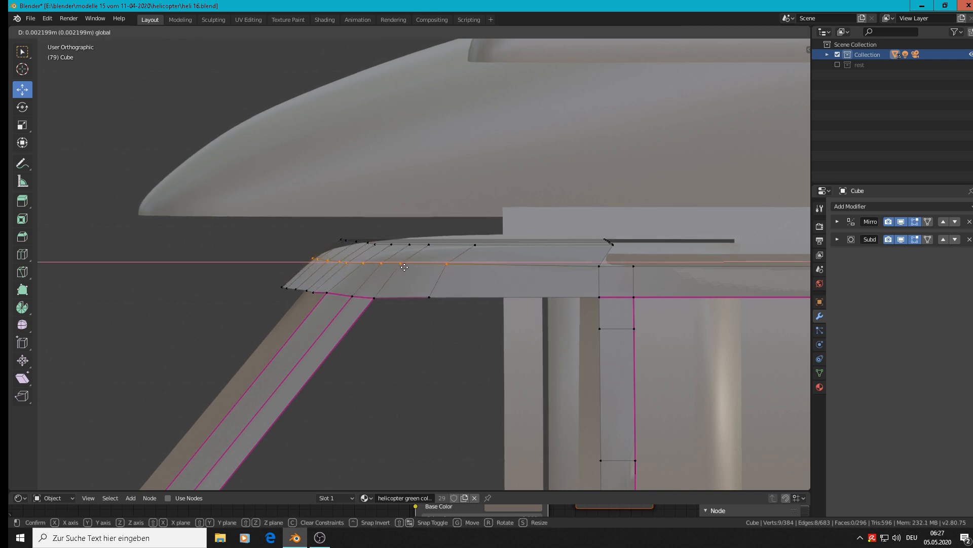
{"action": "left_click", "coordinate": [404, 266]}
- Examine the rounded roof edge and the corner above the windshield pillar in Object Mode
{"action": "scroll", "coordinate": [413, 267], "scroll_direction": "down", "scroll_amount": 3}
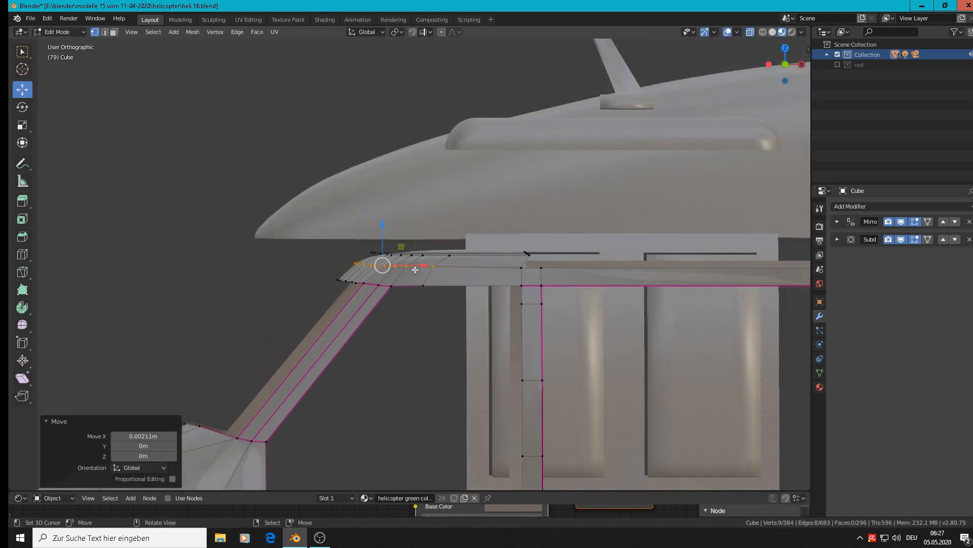
{"action": "key", "text": "Tab"}
{"action": "mouse_move", "coordinate": [415, 268]}
{"action": "middle_mouse_down"}
{"action": "mouse_move", "coordinate": [449, 288]}
{"action": "mouse_move", "coordinate": [413, 265]}
{"action": "middle_mouse_up"}
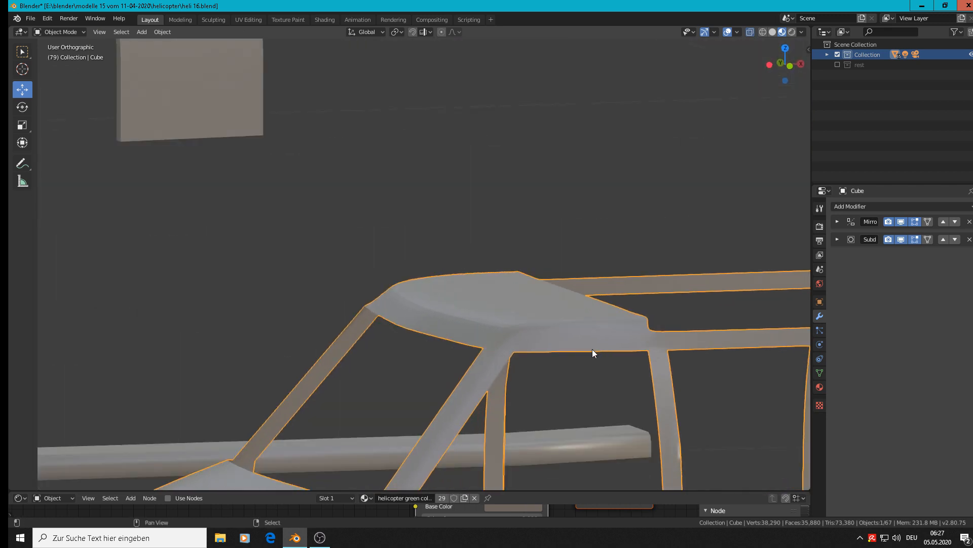
{"action": "middle_click_drag", "start_coordinate": [584, 344], "coordinate": [551, 288], "text": "shift"}
{"action": "middle_click_drag", "start_coordinate": [673, 360], "coordinate": [299, 94], "text": "shift"}
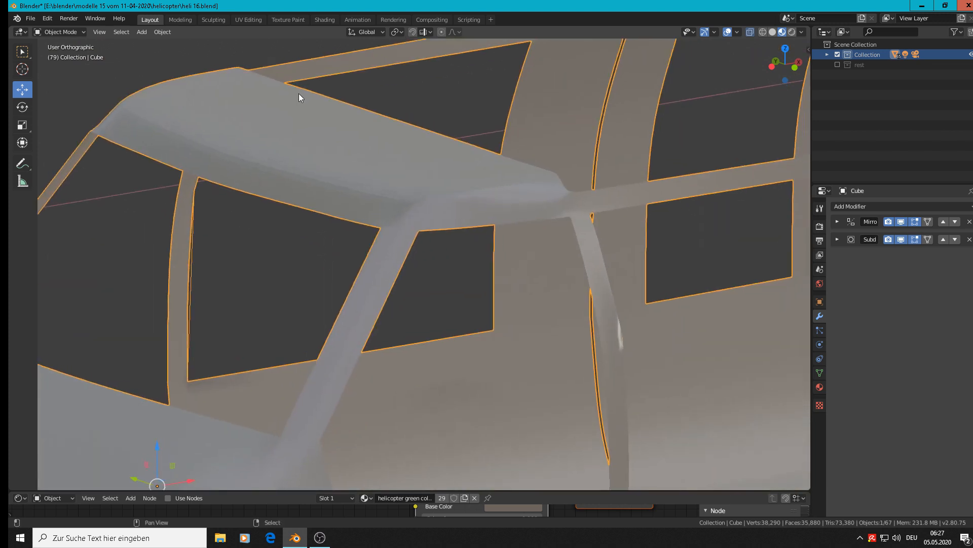
{"action": "middle_click_drag", "start_coordinate": [384, 163], "coordinate": [401, 169]}
{"action": "scroll", "coordinate": [628, 289], "scroll_direction": "up", "scroll_amount": 2}
{"action": "middle_click_drag", "start_coordinate": [716, 338], "coordinate": [489, 201], "text": "shift"}
- Edit the mesh and shift the three vertices at the roof's side corner behind the windshield pillar along Y
{"action": "key", "text": "Tab"}
{"action": "left_click", "coordinate": [688, 303], "text": "alt"}
{"action": "middle_click_drag", "start_coordinate": [489, 201], "coordinate": [477, 147]}
{"action": "scroll", "coordinate": [486, 142], "scroll_direction": "down", "scroll_amount": 3}
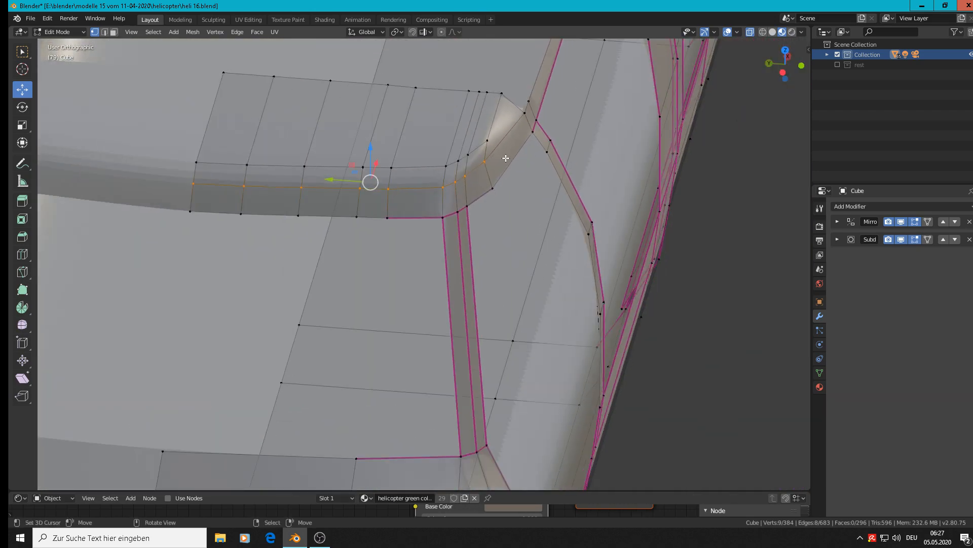
{"action": "right_click", "coordinate": [554, 113]}
{"action": "right_click", "coordinate": [537, 162], "text": "shift"}
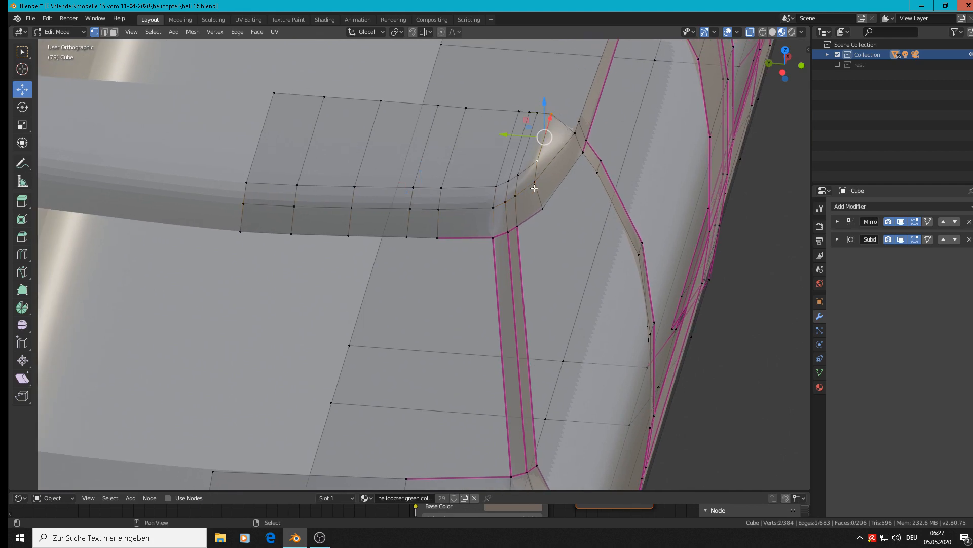
{"action": "right_click", "coordinate": [535, 183], "text": "shift"}
{"action": "left_click_drag", "start_coordinate": [510, 152], "coordinate": [499, 199]}
- Move the lower-edge vertex at the rear of the windshield pillar's top by -0.00106 m along Y
{"action": "right_click", "coordinate": [527, 186]}
{"action": "right_click", "coordinate": [517, 199]}
{"action": "right_click", "coordinate": [507, 202]}
{"action": "middle_click_drag", "start_coordinate": [499, 199], "coordinate": [510, 229]}
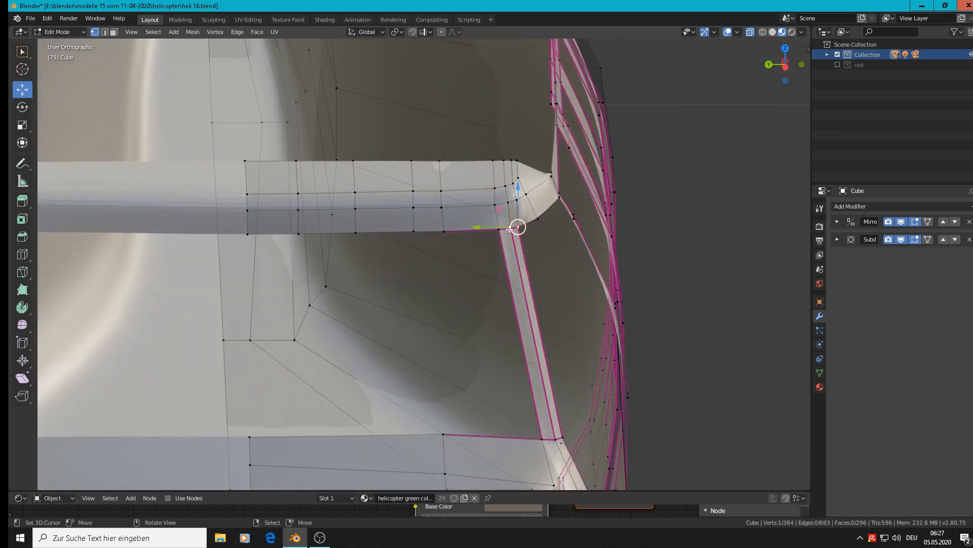
{"action": "left_click_drag", "start_coordinate": [483, 229], "coordinate": [488, 229]}
{"action": "middle_click_drag", "start_coordinate": [488, 229], "coordinate": [324, 90]}
- Apply smooth shading to the whole fuselage object in Object Mode
{"action": "left_click", "coordinate": [263, 31]}
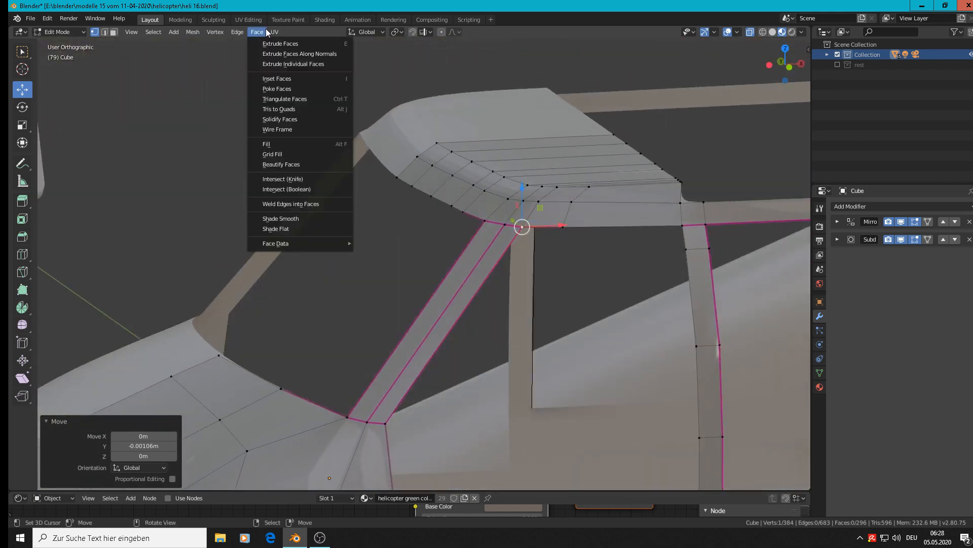
{"action": "left_click", "coordinate": [290, 215]}
{"action": "key", "text": "Tab"}
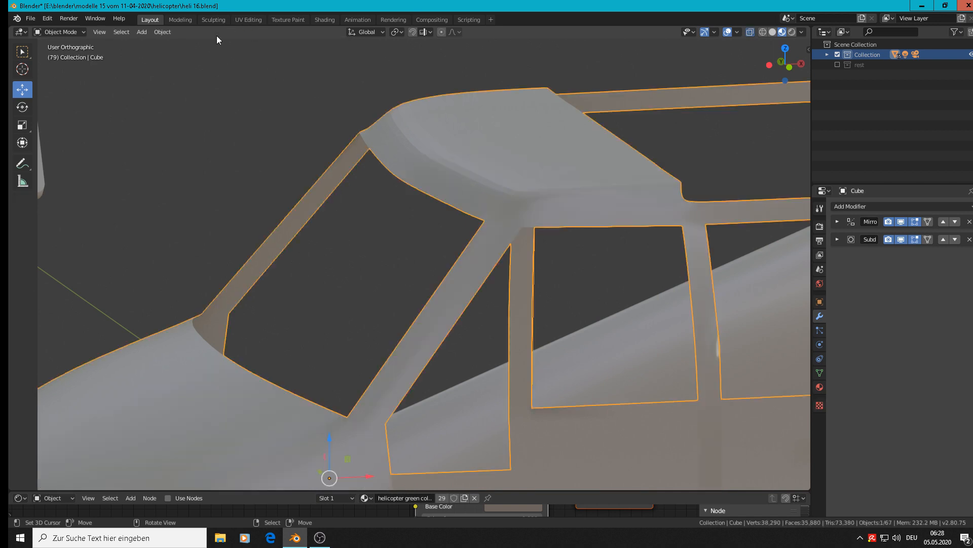
{"action": "left_click", "coordinate": [163, 32]}
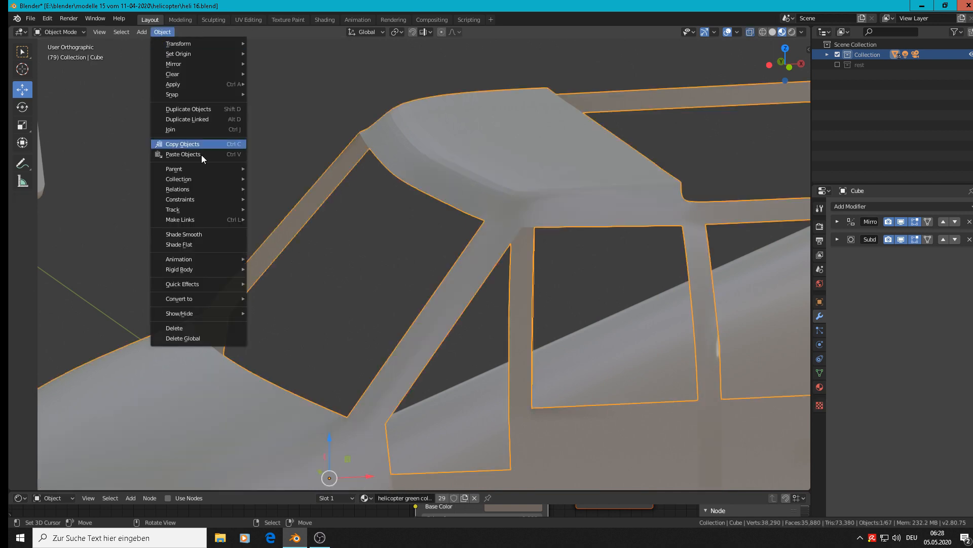
{"action": "left_click", "coordinate": [201, 235]}
- Examine the roof corner above the windshield pillar in Edit Mode and the smoothed fuselage from several sides in Object Mode
{"action": "scroll", "coordinate": [605, 267], "scroll_direction": "down", "scroll_amount": 2}
{"action": "middle_click_drag", "start_coordinate": [613, 251], "coordinate": [562, 235]}
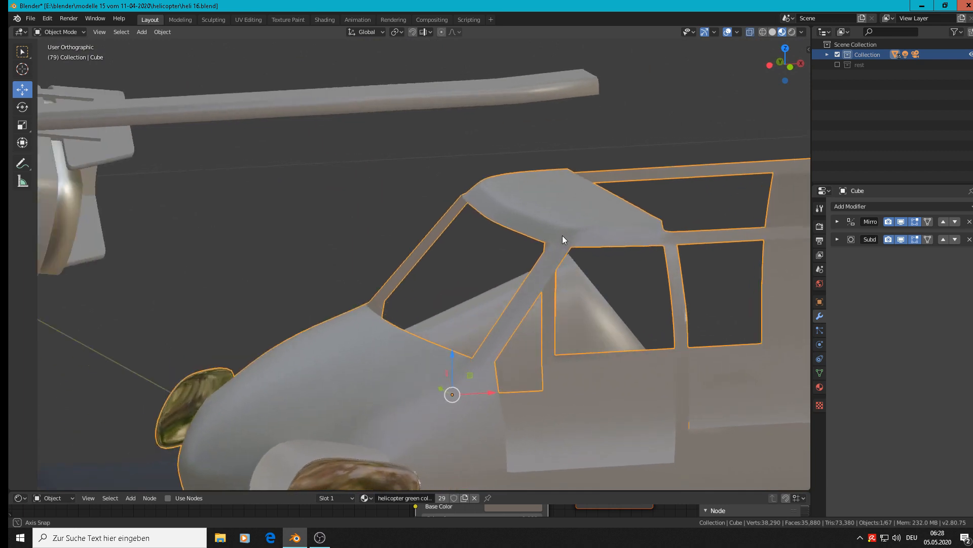
{"action": "key", "text": "Tab"}
{"action": "scroll", "coordinate": [571, 246], "scroll_direction": "up", "scroll_amount": 2}
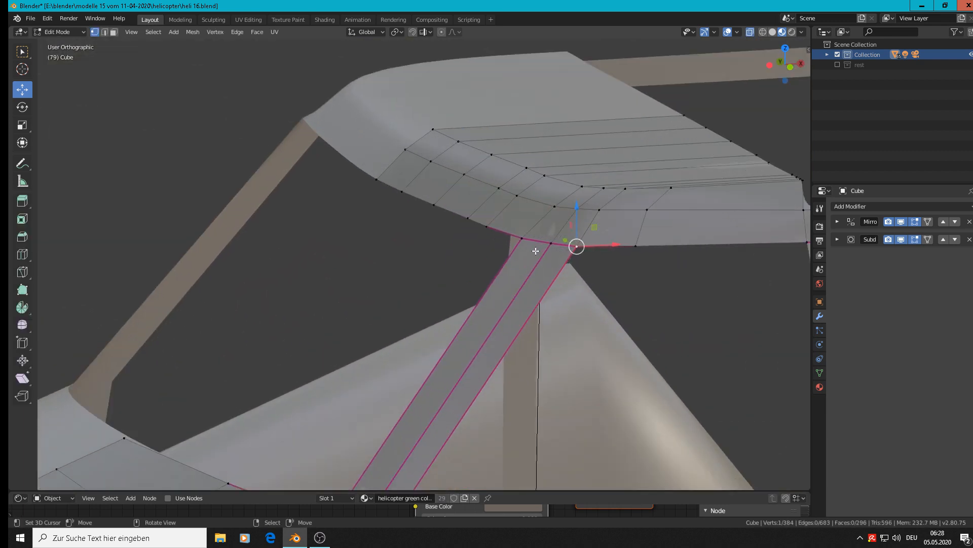
{"action": "right_click", "coordinate": [523, 238], "text": "shift"}
{"action": "middle_click_drag", "start_coordinate": [523, 238], "coordinate": [586, 243]}
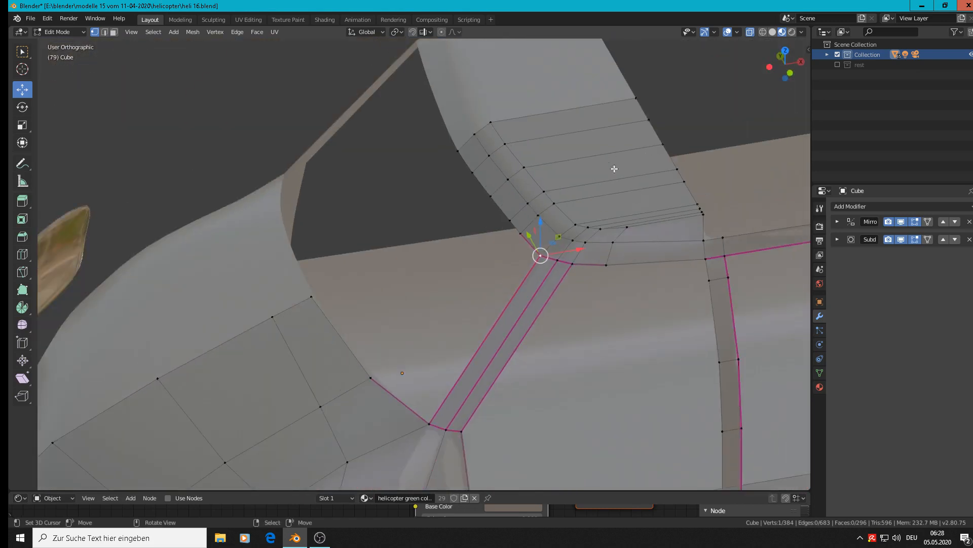
{"action": "scroll", "coordinate": [615, 168], "scroll_direction": "down", "scroll_amount": 8}
{"action": "key", "text": "Tab"}
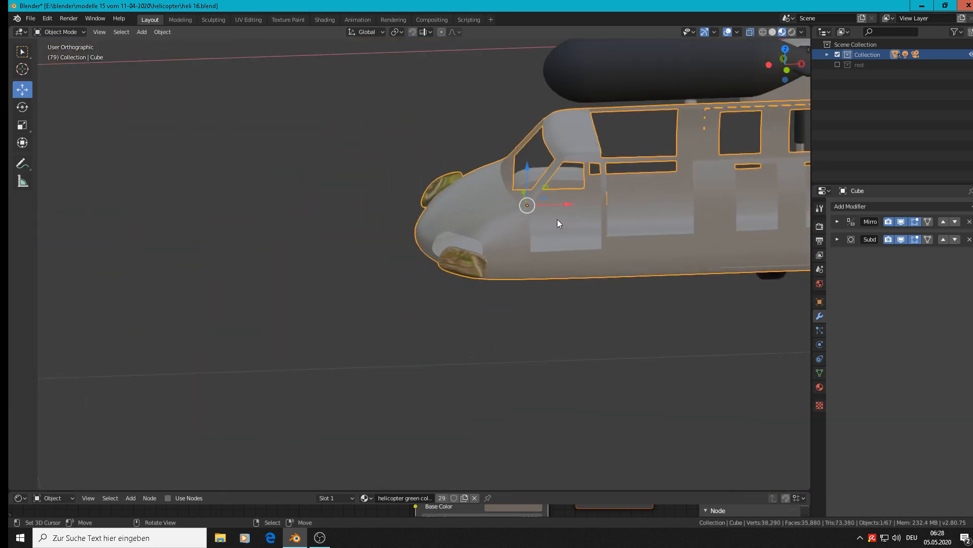
{"action": "middle_click_drag", "start_coordinate": [558, 219], "coordinate": [531, 365], "text": "shift"}
{"action": "scroll", "coordinate": [598, 324], "scroll_direction": "up", "scroll_amount": 2}
{"action": "middle_click_drag", "start_coordinate": [598, 323], "coordinate": [316, 252]}
{"action": "middle_click_drag", "start_coordinate": [413, 251], "coordinate": [418, 278]}
{"action": "scroll", "coordinate": [557, 278], "scroll_direction": "down", "scroll_amount": 3}
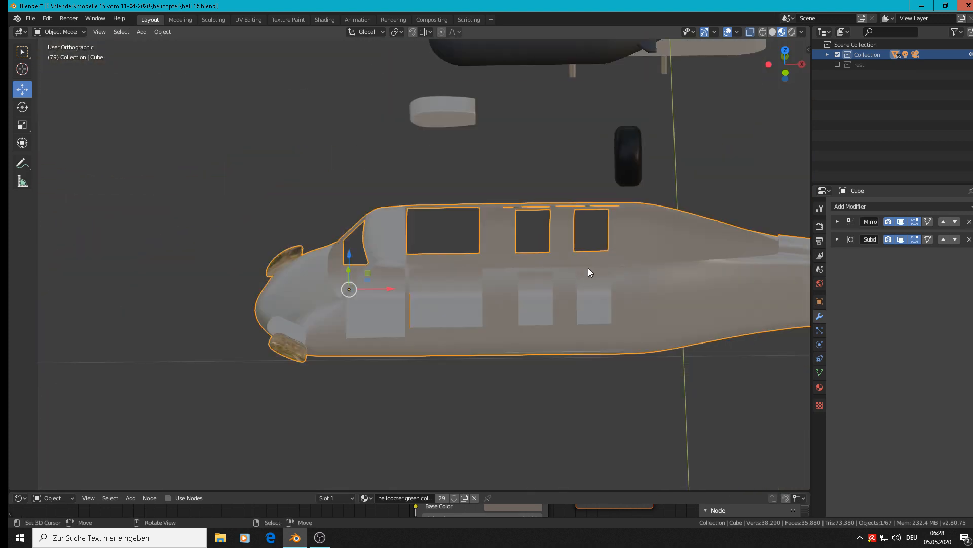
- Select the upper side edge from behind the rear window to the cockpit roof, extrude it, and move it 0.0962 m along Y
{"action": "key", "text": "Tab"}
{"action": "scroll", "coordinate": [641, 266], "scroll_direction": "down", "scroll_amount": 1}
{"action": "middle_click_drag", "start_coordinate": [641, 268], "coordinate": [580, 254]}
{"action": "scroll", "coordinate": [592, 232], "scroll_direction": "up", "scroll_amount": 1}
{"action": "right_click", "coordinate": [591, 230]}
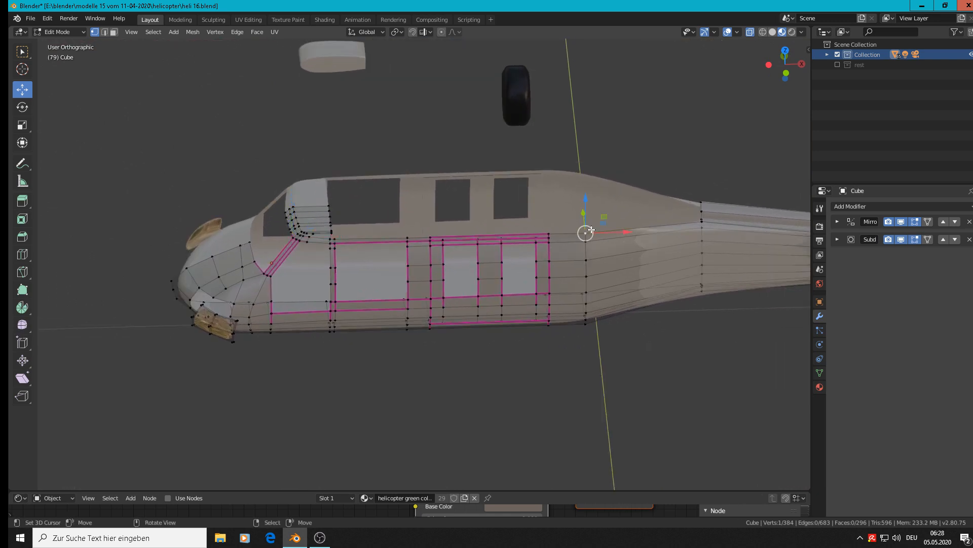
{"action": "right_click", "coordinate": [338, 237], "text": "ctrl"}
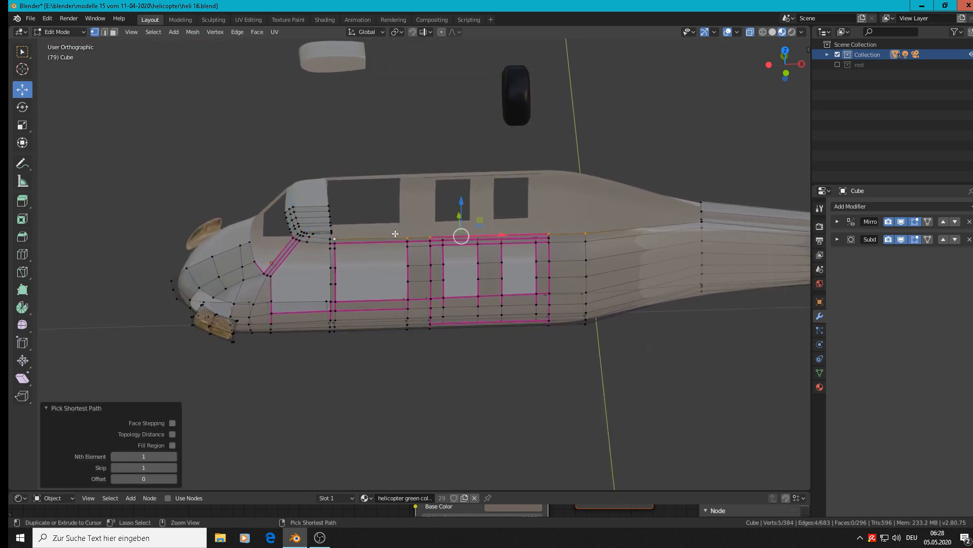
{"action": "middle_click_drag", "start_coordinate": [447, 225], "coordinate": [547, 238]}
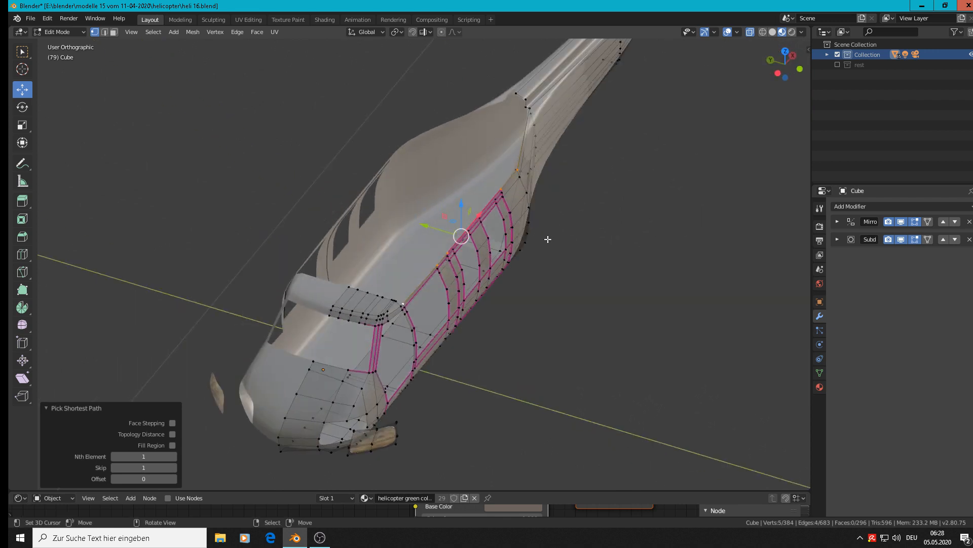
{"action": "key", "text": "e"}
{"action": "key", "text": "Escape"}
{"action": "left_click_drag", "start_coordinate": [430, 220], "coordinate": [372, 198]}
{"action": "scroll", "coordinate": [518, 205], "scroll_direction": "up", "scroll_amount": 2}
{"action": "middle_click_drag", "start_coordinate": [519, 205], "coordinate": [446, 186]}
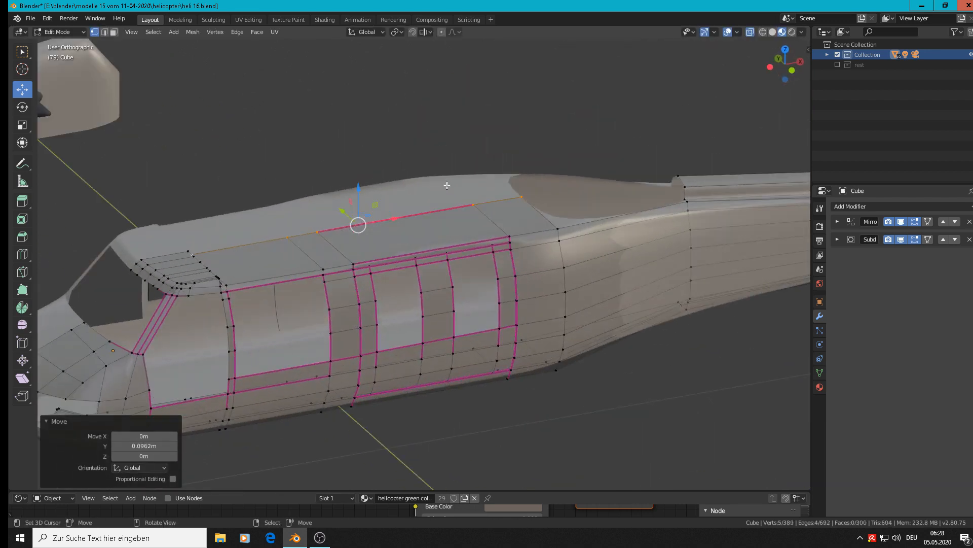
- Add two evenly spaced lengthwise loop cuts to the outer roof strip beside the open area ahead of the tail boom
{"action": "middle_click_drag", "start_coordinate": [570, 282], "coordinate": [581, 241]}
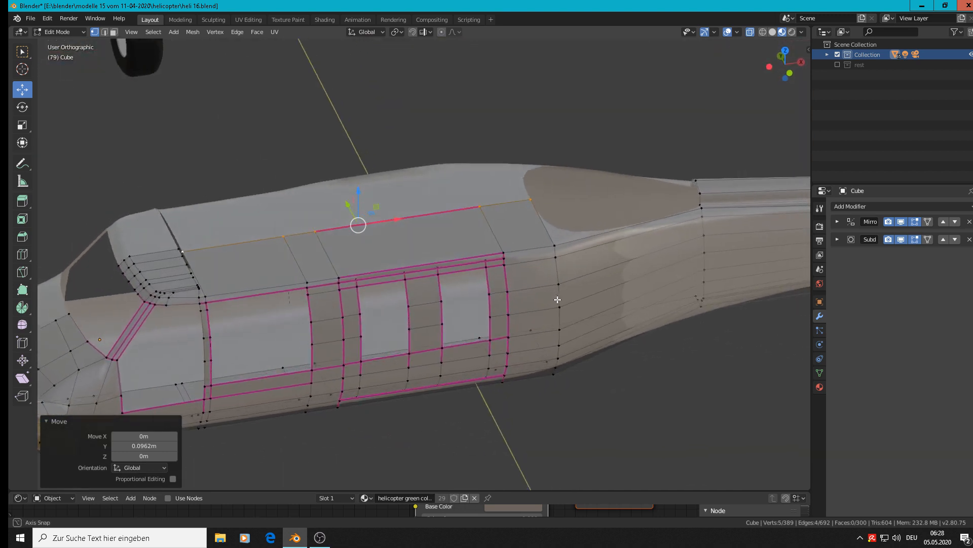
{"action": "left_click", "coordinate": [560, 238]}
{"action": "scroll", "coordinate": [650, 225], "scroll_direction": "up", "scroll_amount": 4}
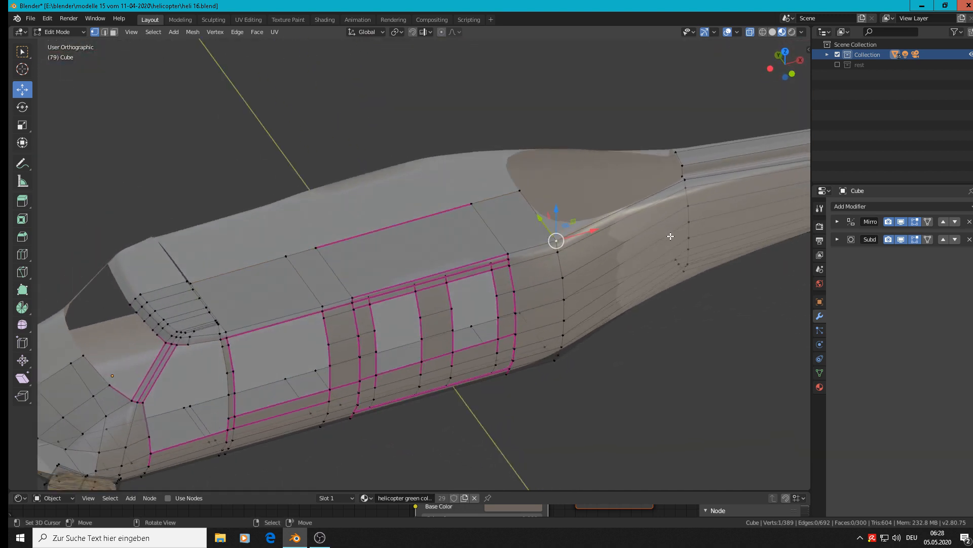
{"action": "scroll", "coordinate": [609, 280], "scroll_direction": "up", "scroll_amount": 2}
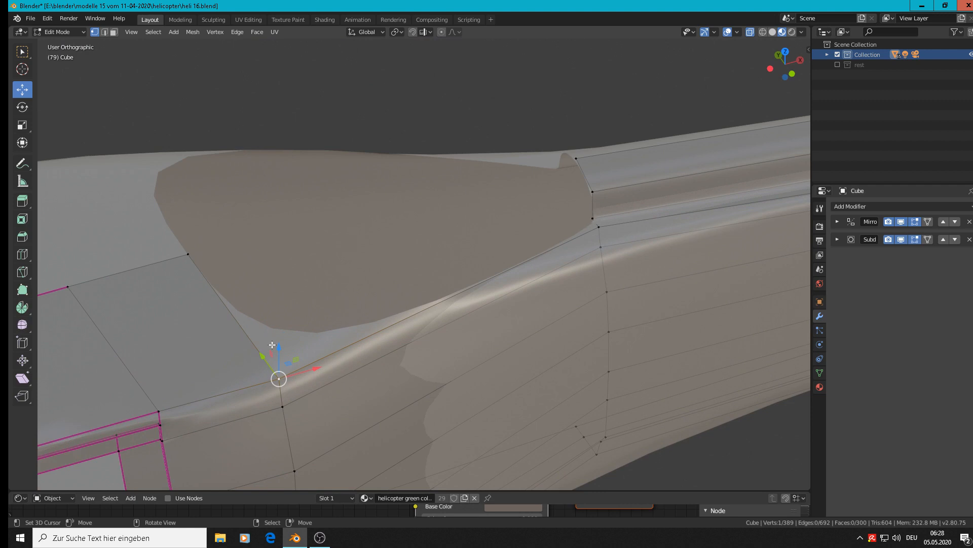
{"action": "scroll", "coordinate": [398, 261], "scroll_direction": "down", "scroll_amount": 4}
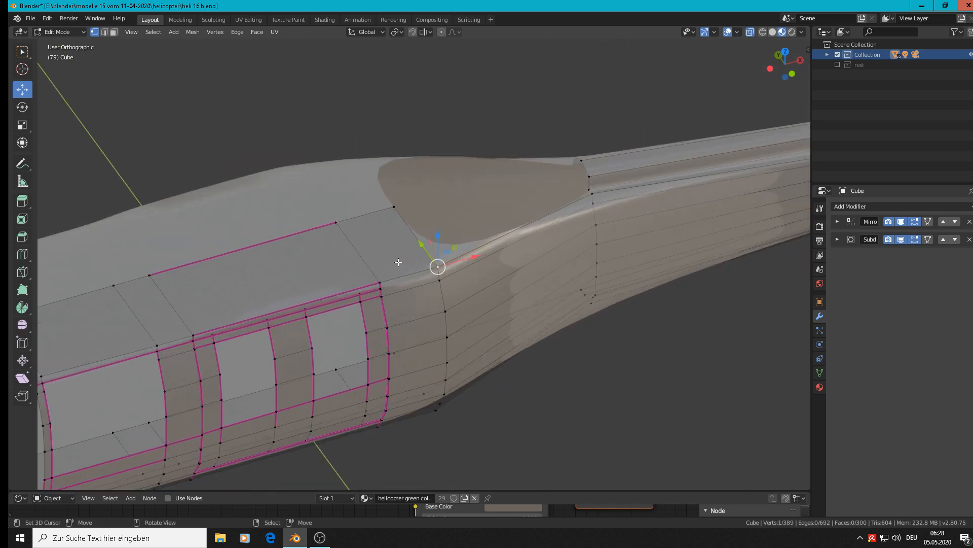
{"action": "key", "text": "ctrl+r"}
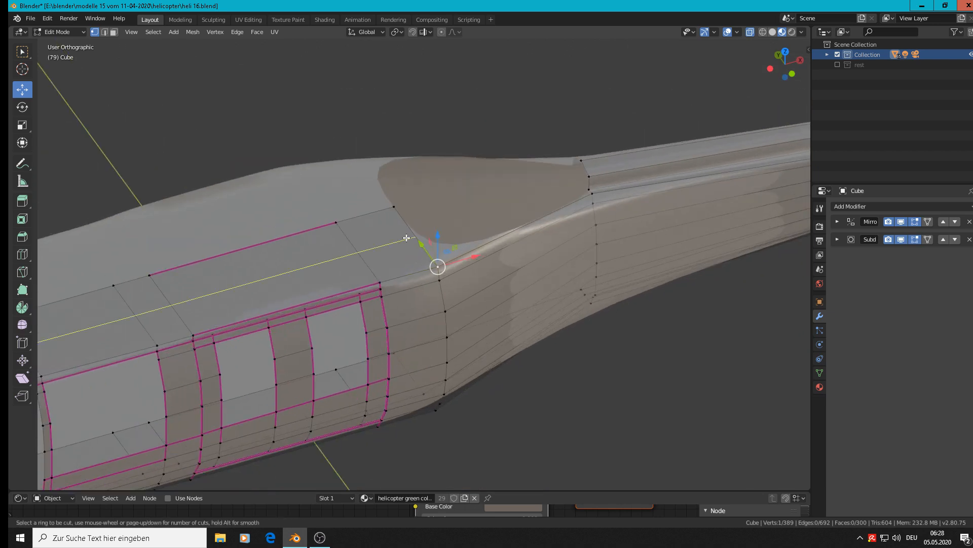
{"action": "scroll", "coordinate": [406, 238], "scroll_direction": "up", "scroll_amount": 1}
{"action": "left_click", "coordinate": [407, 237]}
{"action": "right_click", "coordinate": [407, 238]}
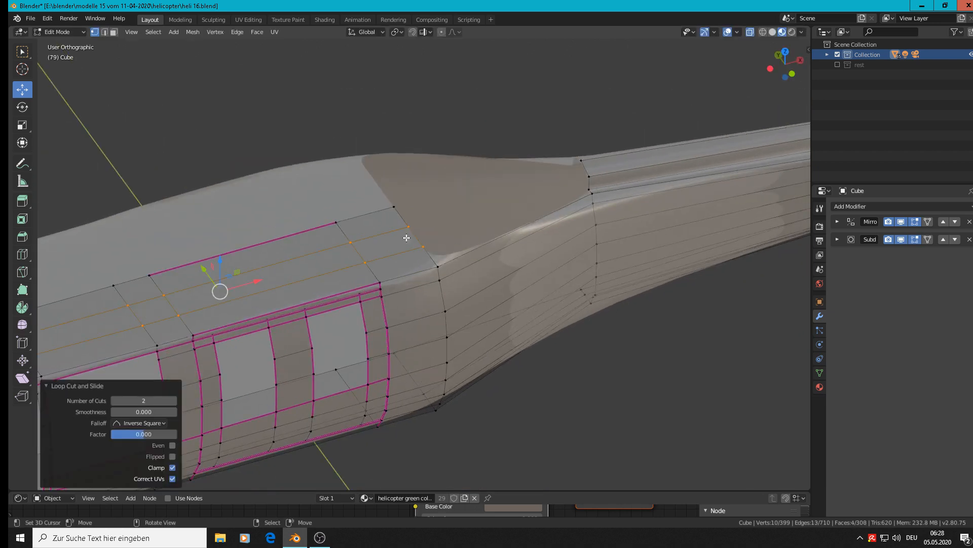
- Fill a face between the outermost roof edge segment and the matching lower vertices at the front of the tail boom
{"action": "left_click", "coordinate": [424, 247]}
{"action": "left_click", "coordinate": [438, 266], "text": "shift"}
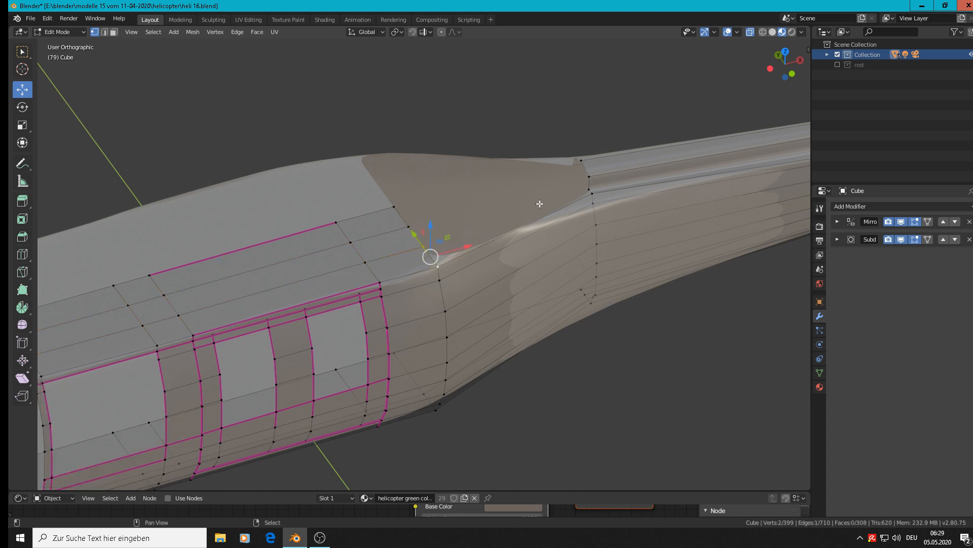
{"action": "left_click", "coordinate": [590, 191], "text": "shift"}
{"action": "left_click", "coordinate": [593, 195], "text": "shift"}
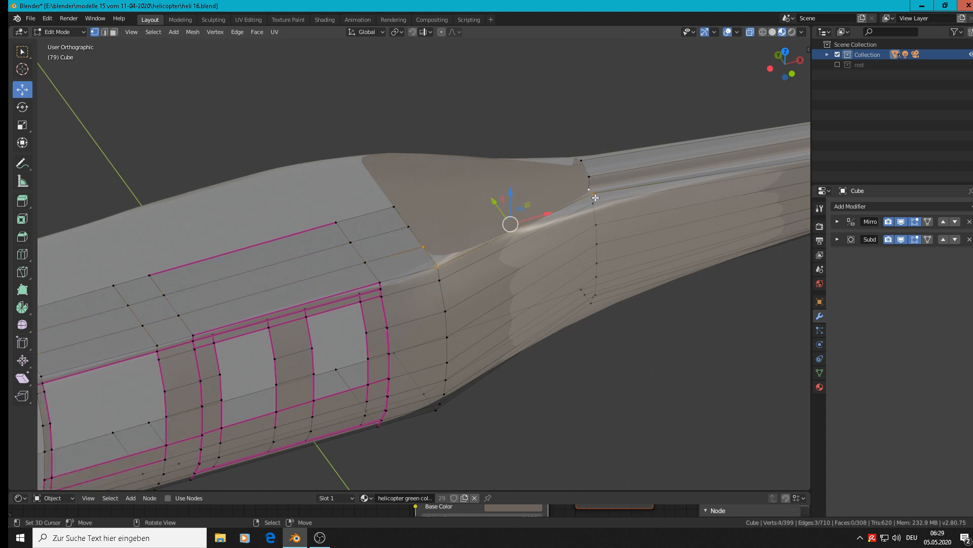
{"action": "key", "text": "f"}
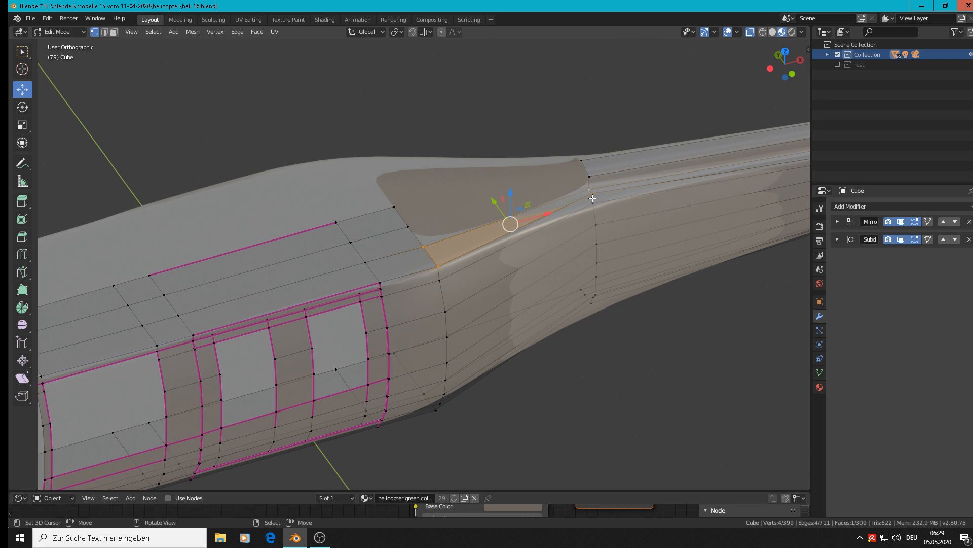
- Fill the adjacent face bridging the middle roof edge segment to the tail boom's next edge upward
{"action": "middle_click_drag", "start_coordinate": [590, 216], "coordinate": [578, 279], "text": "shift"}
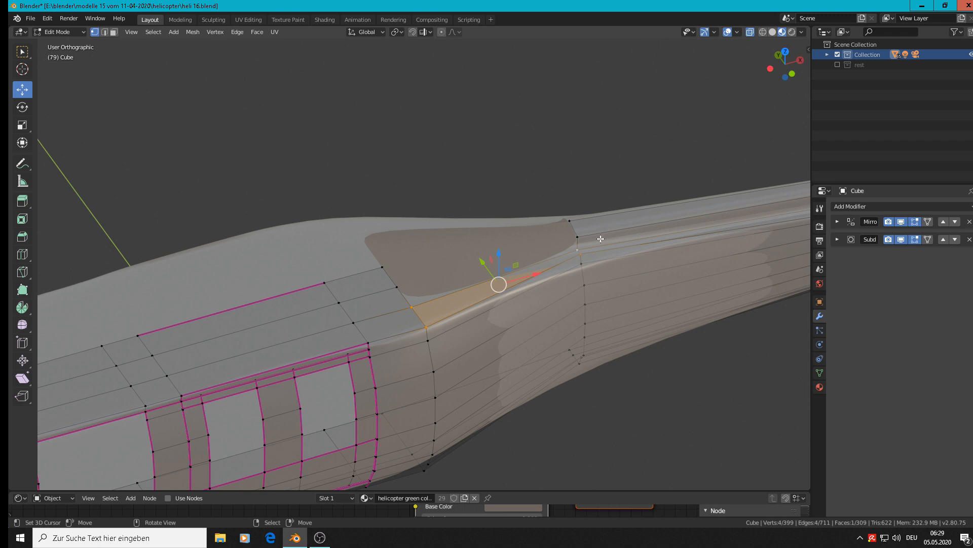
{"action": "left_click", "coordinate": [573, 240]}
{"action": "left_click", "coordinate": [393, 284], "text": "shift"}
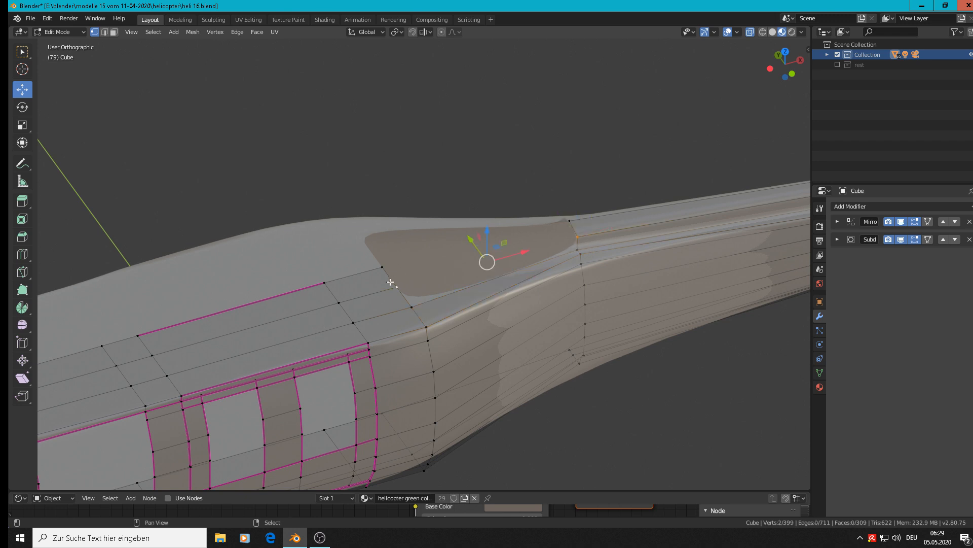
{"action": "left_click", "coordinate": [404, 306], "text": "shift"}
{"action": "left_click", "coordinate": [581, 248], "text": "shift"}
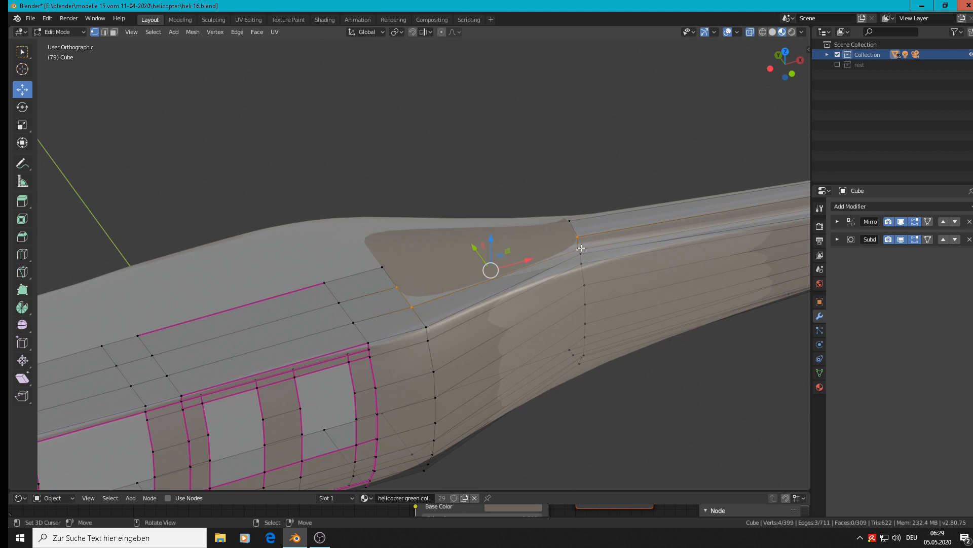
{"action": "key", "text": "f"}
- Fill the innermost face between the last roof edge segment and the topmost vertices of the tail boom
{"action": "right_click", "coordinate": [373, 262]}
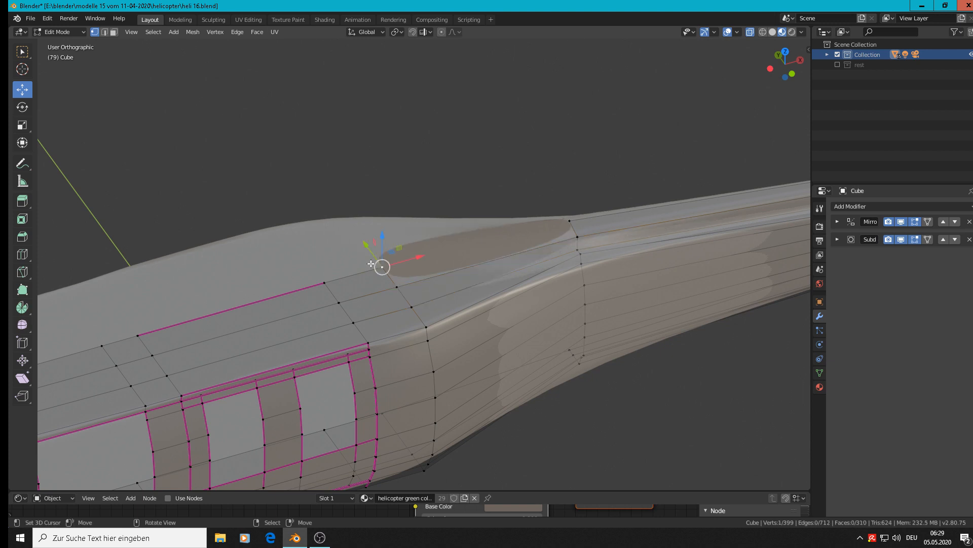
{"action": "right_click", "coordinate": [395, 285], "text": "shift"}
{"action": "right_click", "coordinate": [578, 237], "text": "shift"}
{"action": "right_click", "coordinate": [570, 221], "text": "shift"}
- Leave edit mode and examine the smoothed fuselage's roof and window openings from the side
{"action": "key", "text": "Tab"}
{"action": "scroll", "coordinate": [561, 251], "scroll_direction": "down", "scroll_amount": 5}
{"action": "middle_click_drag", "start_coordinate": [537, 315], "coordinate": [663, 238]}
{"action": "mouse_move", "coordinate": [597, 296]}
{"action": "middle_mouse_down"}
{"action": "mouse_move", "coordinate": [572, 273]}
{"action": "mouse_move", "coordinate": [572, 259]}
{"action": "mouse_move", "coordinate": [554, 256]}
{"action": "mouse_move", "coordinate": [575, 259]}
{"action": "mouse_move", "coordinate": [602, 282]}
{"action": "middle_mouse_up"}
{"action": "scroll", "coordinate": [410, 277], "scroll_direction": "up", "scroll_amount": 3}
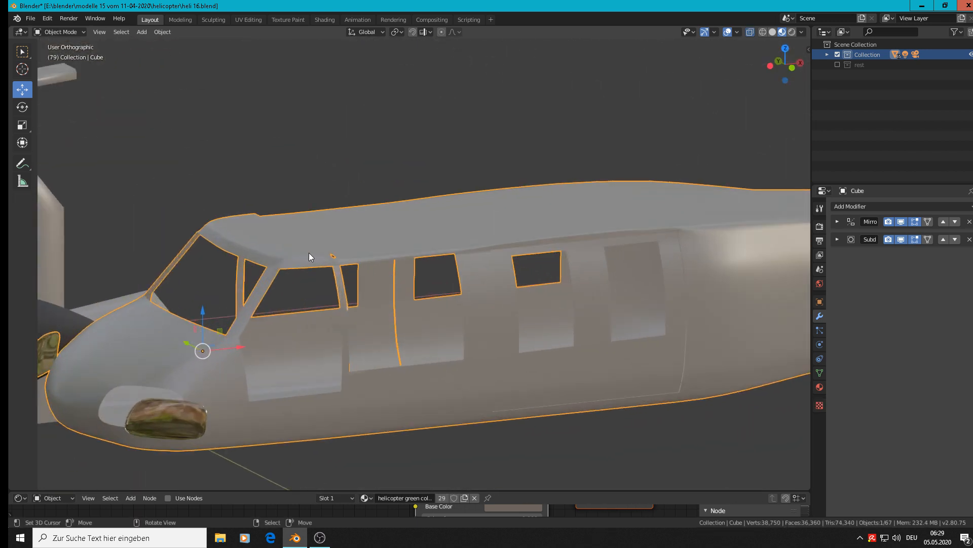
{"action": "middle_click_drag", "start_coordinate": [311, 258], "coordinate": [266, 237]}
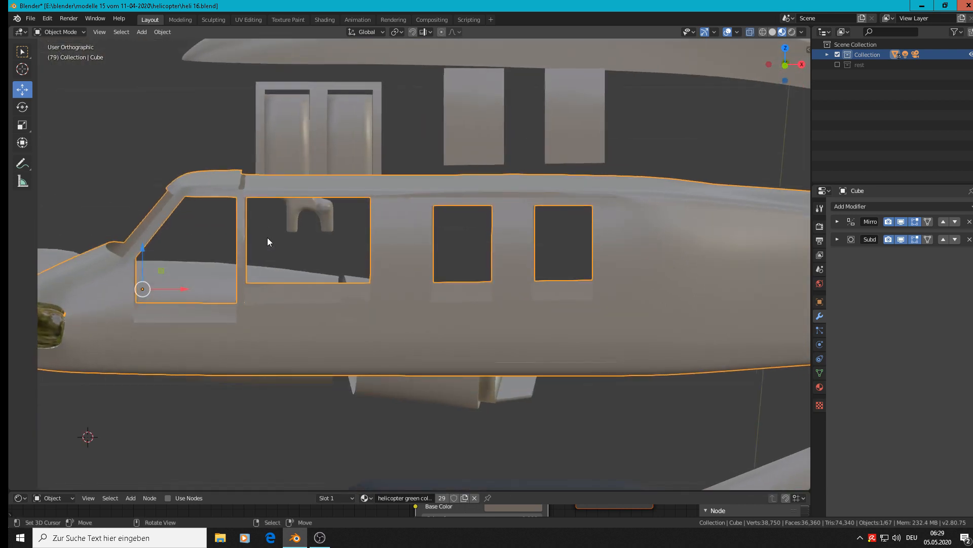
{"action": "scroll", "coordinate": [257, 191], "scroll_direction": "up", "scroll_amount": 3}
{"action": "middle_click_drag", "start_coordinate": [326, 202], "coordinate": [398, 208], "text": "shift"}
- In edit mode, flatten the vertex path from the door pillar to the cockpit roof's rear edge by scaling X to 0
{"action": "key", "text": "Tab"}
{"action": "scroll", "coordinate": [395, 216], "scroll_direction": "up", "scroll_amount": 5}
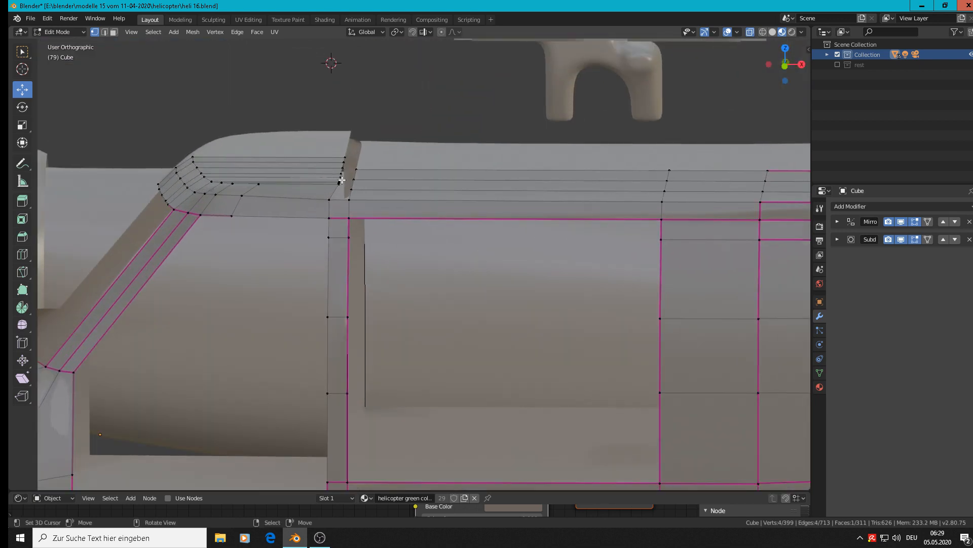
{"action": "left_click", "coordinate": [329, 317]}
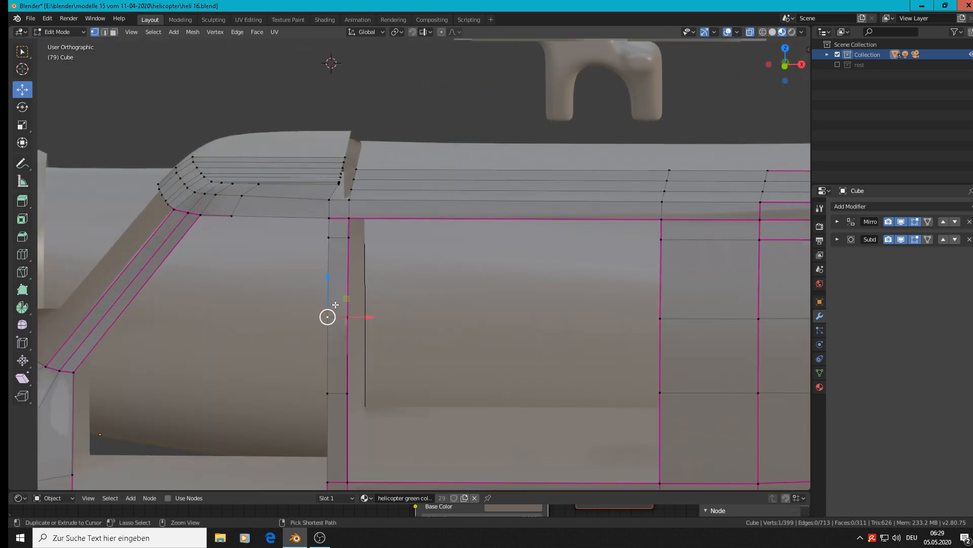
{"action": "left_click", "coordinate": [348, 154], "text": "ctrl"}
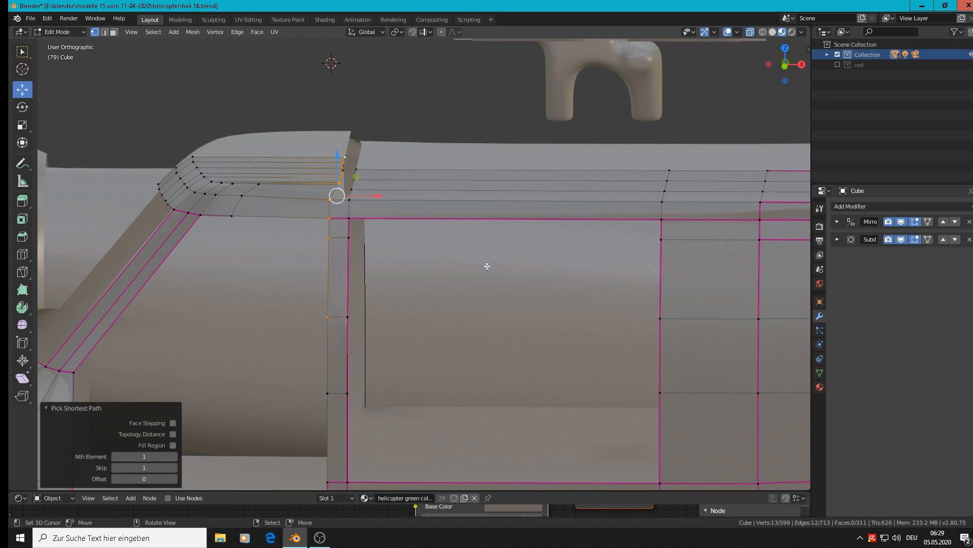
{"action": "key", "text": "s"}
{"action": "key", "text": "x"}
{"action": "key", "text": "0"}
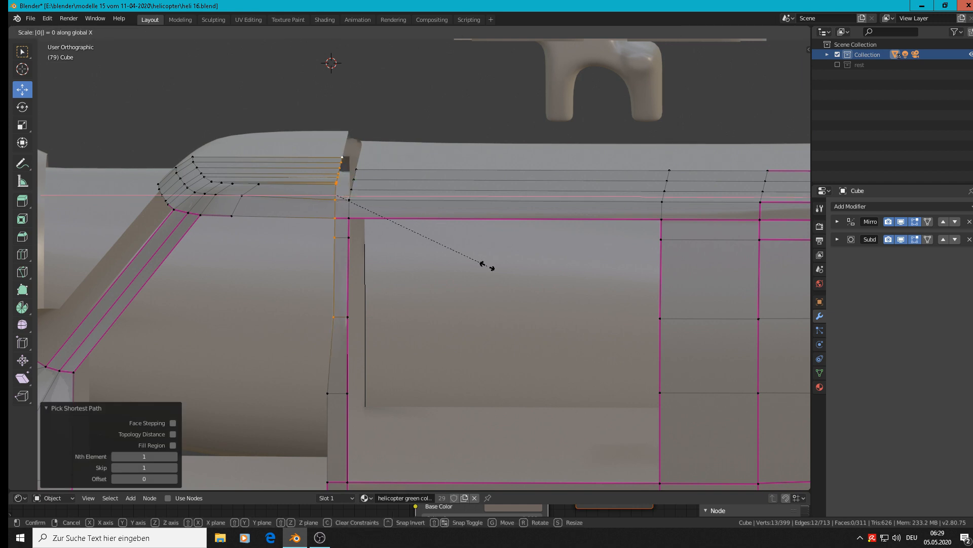
{"action": "key", "text": "Return"}
- Shift the flattened pillar and roof edge vertices about -0.002 m along X
{"action": "key", "text": "g"}
{"action": "key", "text": "x"}
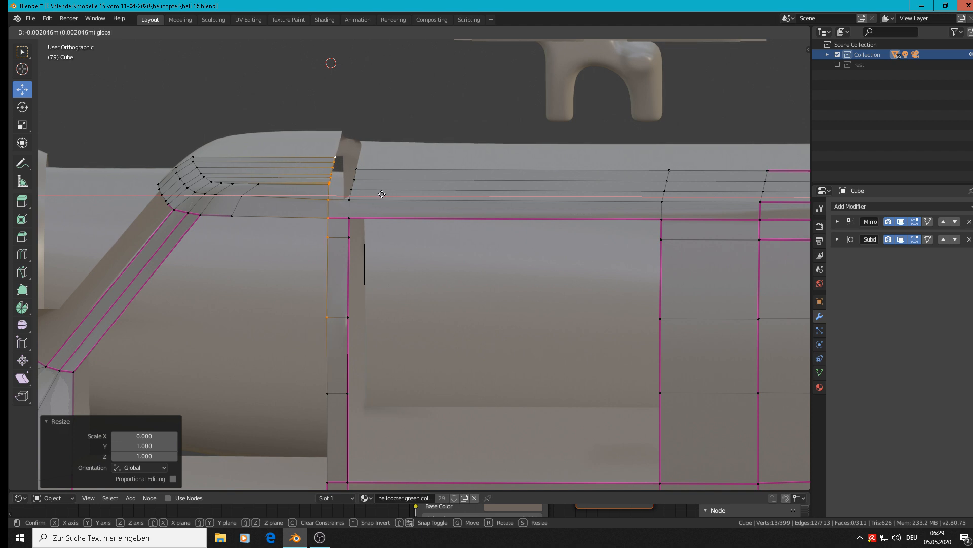
{"action": "left_click", "coordinate": [381, 194]}
- Select the vertex at the gap's outer end and examine the cockpit roof corner and the gap from several angles
{"action": "middle_click_drag", "start_coordinate": [355, 175], "coordinate": [383, 172]}
{"action": "scroll", "coordinate": [353, 185], "scroll_direction": "up", "scroll_amount": 3}
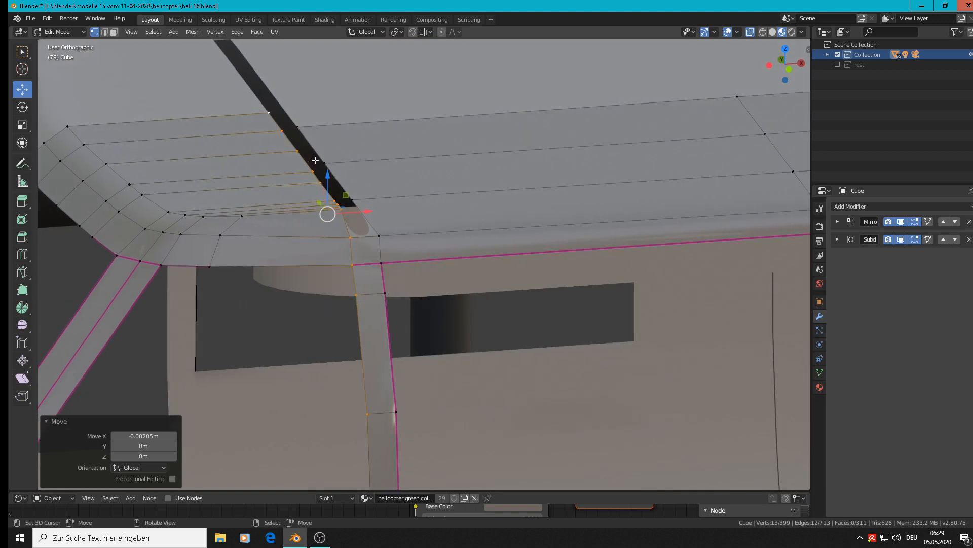
{"action": "scroll", "coordinate": [427, 157], "scroll_direction": "down", "scroll_amount": 2}
{"action": "scroll", "coordinate": [311, 168], "scroll_direction": "up", "scroll_amount": 1}
{"action": "scroll", "coordinate": [300, 168], "scroll_direction": "down", "scroll_amount": 3}
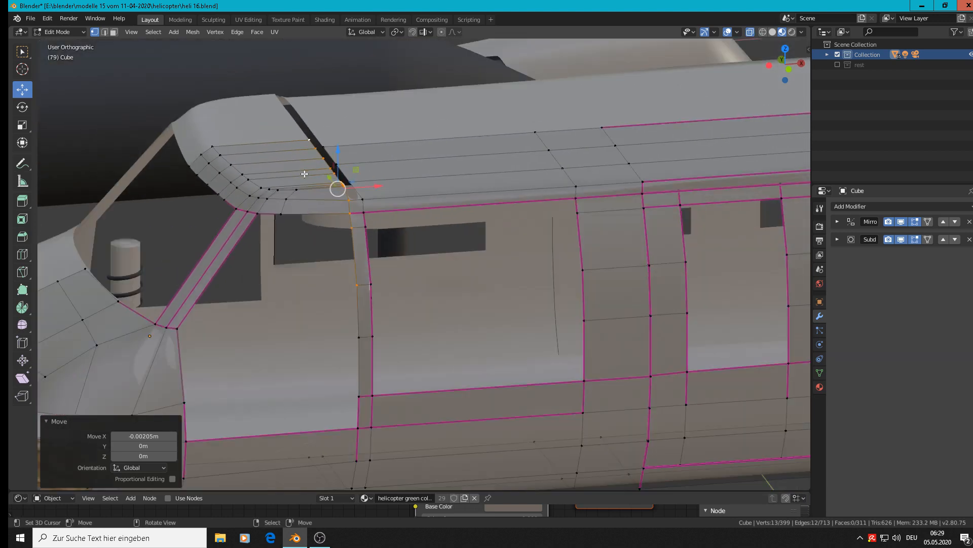
{"action": "scroll", "coordinate": [306, 169], "scroll_direction": "up", "scroll_amount": 2}
{"action": "middle_click_drag", "start_coordinate": [307, 165], "coordinate": [250, 170]}
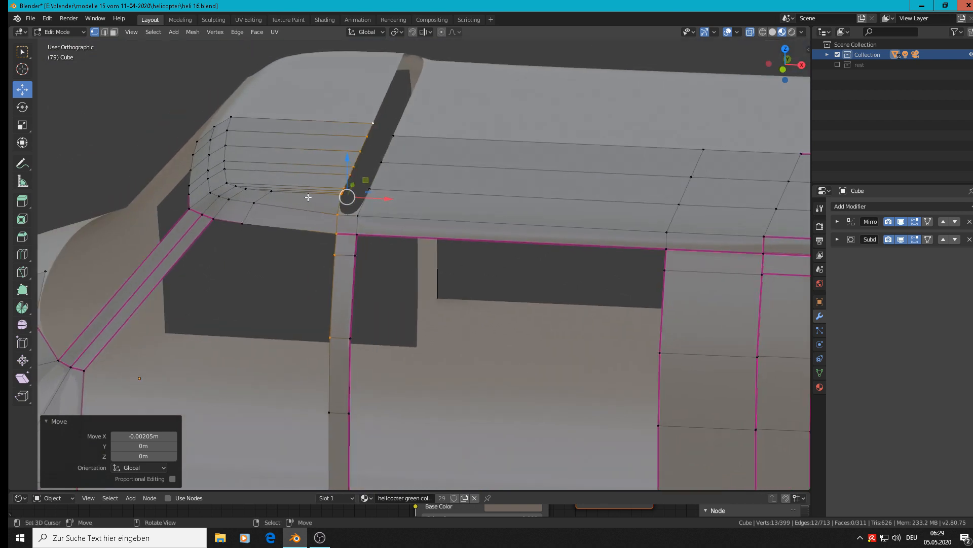
{"action": "left_click", "coordinate": [348, 198]}
{"action": "scroll", "coordinate": [359, 209], "scroll_direction": "up", "scroll_amount": 3}
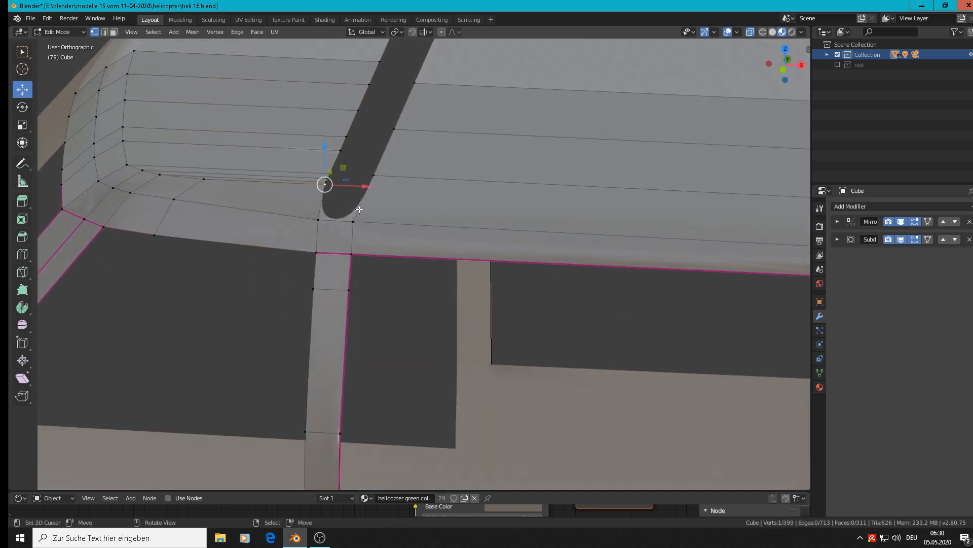
{"action": "middle_click_drag", "start_coordinate": [279, 216], "coordinate": [299, 209]}
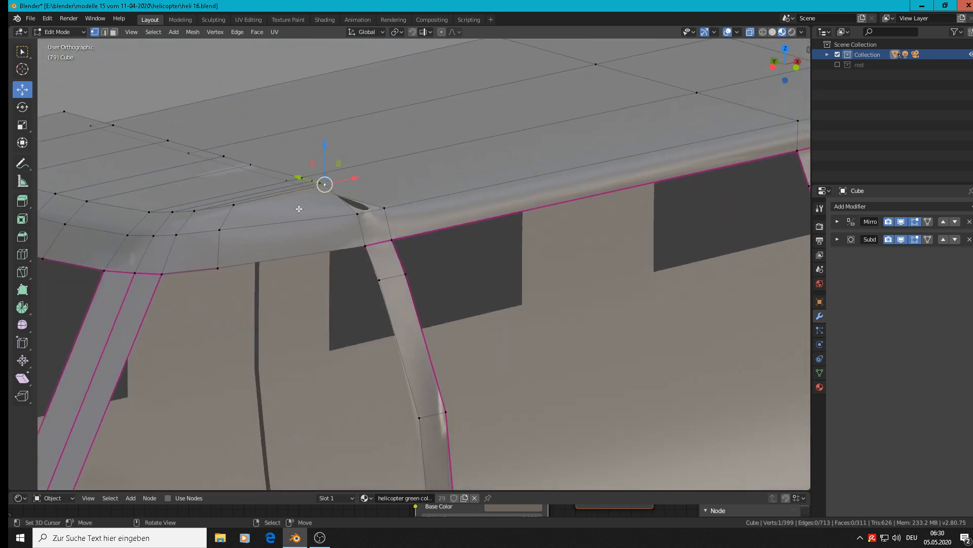
{"action": "middle_click_drag", "start_coordinate": [287, 248], "coordinate": [315, 242]}
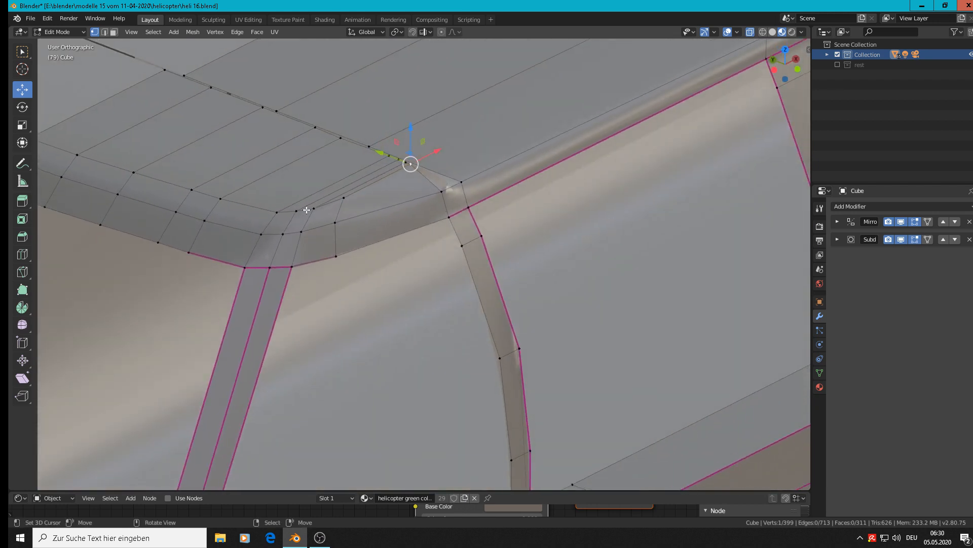
{"action": "middle_click_drag", "start_coordinate": [307, 209], "coordinate": [431, 223]}
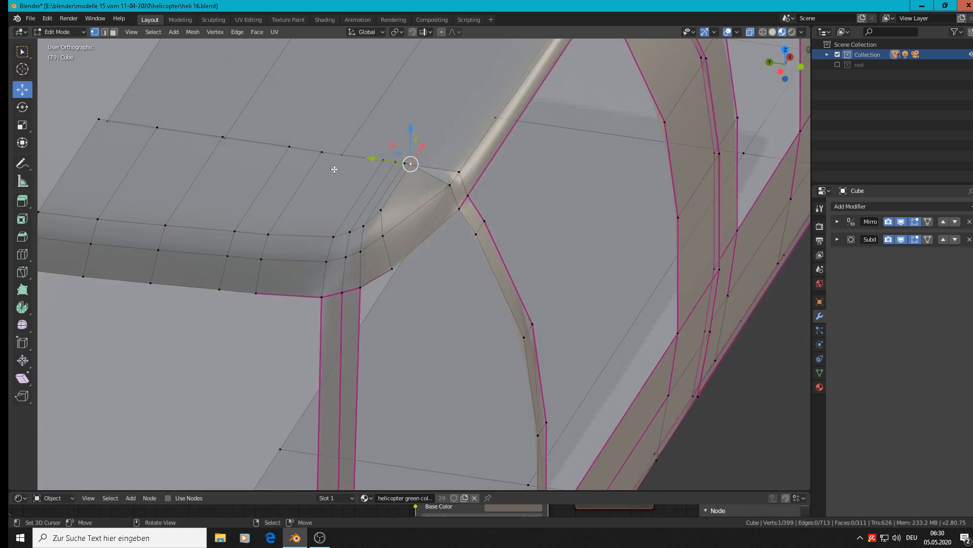
{"action": "middle_click_drag", "start_coordinate": [334, 168], "coordinate": [352, 200]}
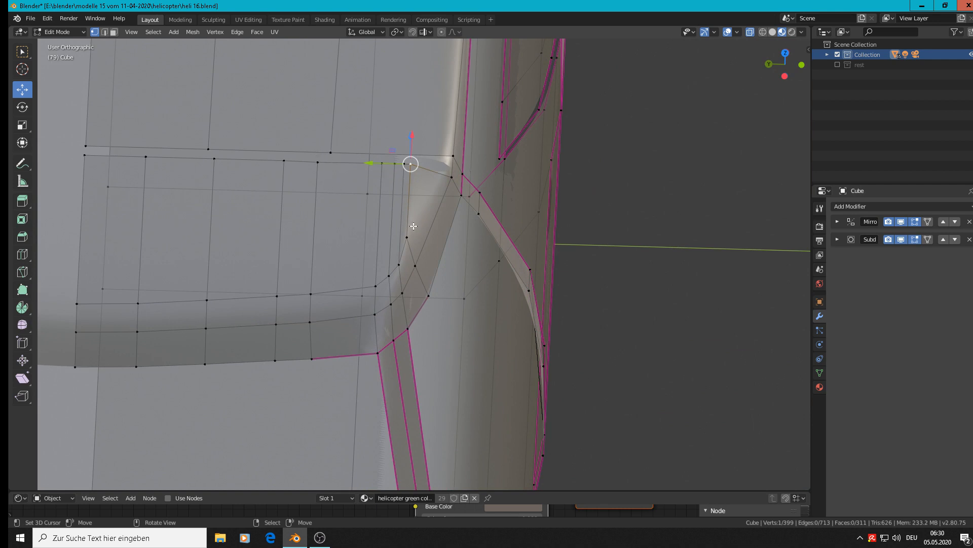
{"action": "middle_click_drag", "start_coordinate": [414, 226], "coordinate": [264, 156]}
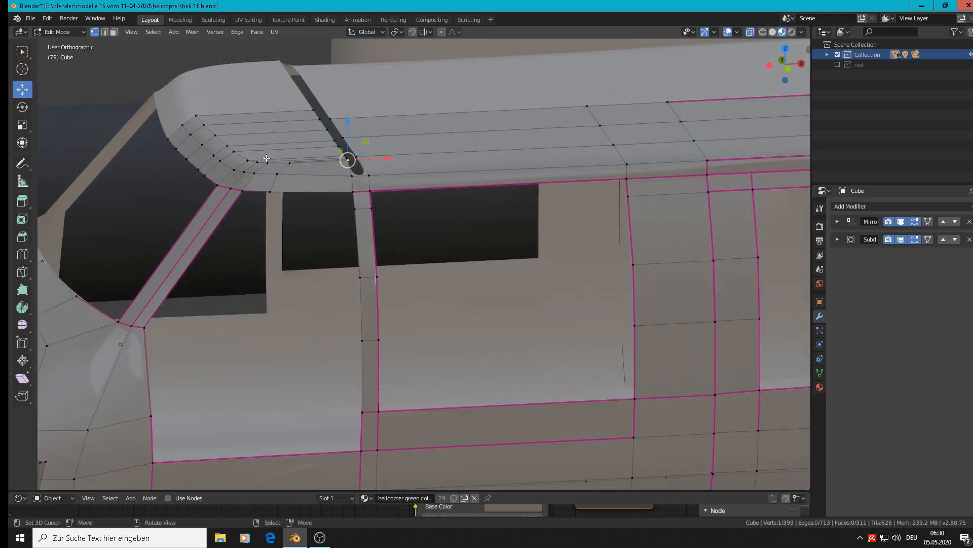
- Return to object mode and check the smoothed cockpit roof and the gap behind it
{"action": "scroll", "coordinate": [267, 158], "scroll_direction": "down", "scroll_amount": 3}
{"action": "key", "text": "Tab"}
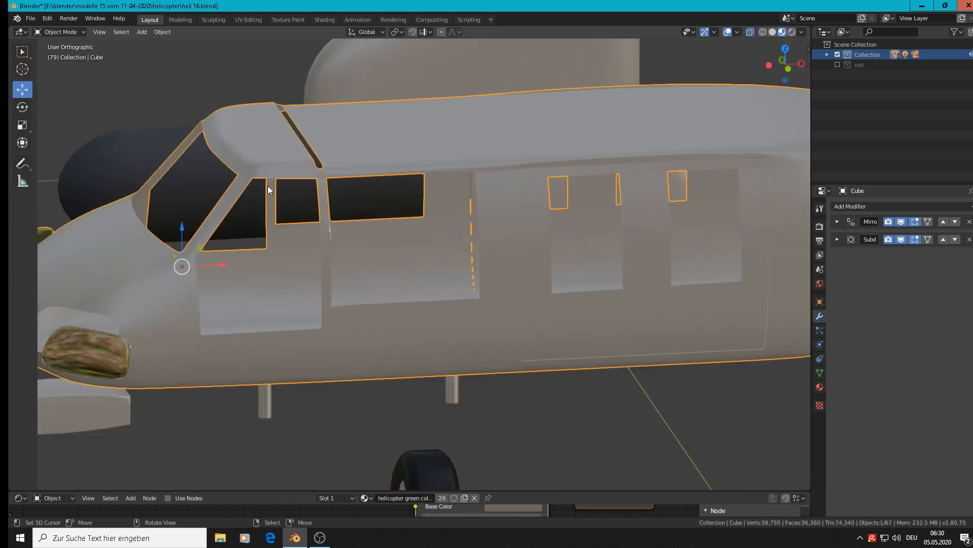
{"action": "scroll", "coordinate": [268, 186], "scroll_direction": "up", "scroll_amount": 2}
{"action": "scroll", "coordinate": [268, 186], "scroll_direction": "down", "scroll_amount": 2}
{"action": "middle_click_drag", "start_coordinate": [249, 175], "coordinate": [247, 137]}
- Study the tilted helicopter reference photo, from the cockpit roof and cabin doors along to the tail
{"action": "scroll", "coordinate": [271, 172], "scroll_direction": "down", "scroll_amount": 10}
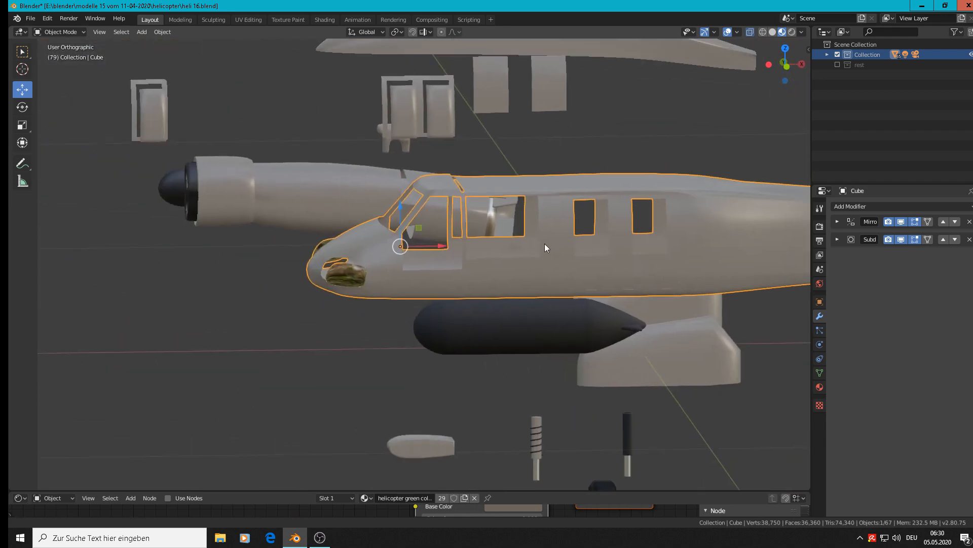
{"action": "scroll", "coordinate": [422, 227], "scroll_direction": "down", "scroll_amount": 2}
{"action": "scroll", "coordinate": [374, 144], "scroll_direction": "up", "scroll_amount": 12}
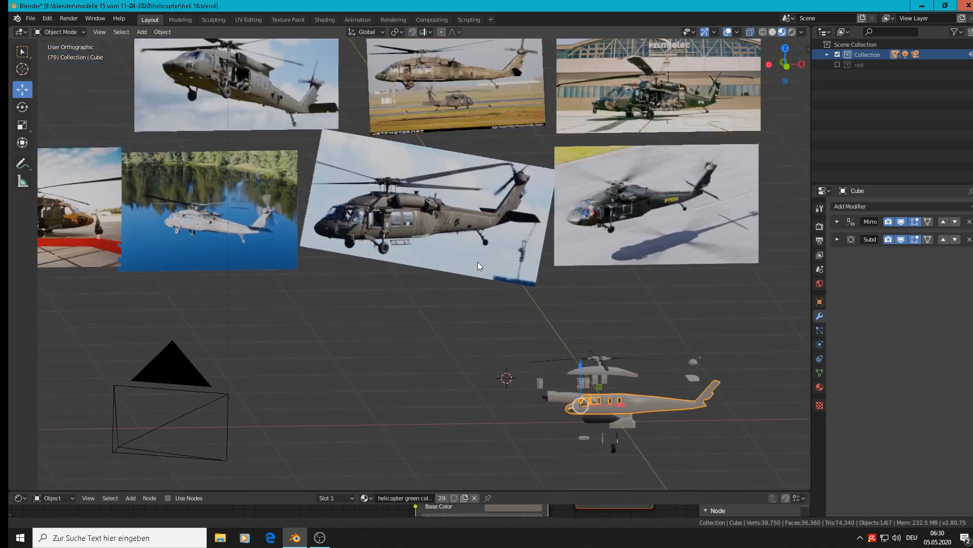
{"action": "scroll", "coordinate": [401, 274], "scroll_direction": "up", "scroll_amount": 3}
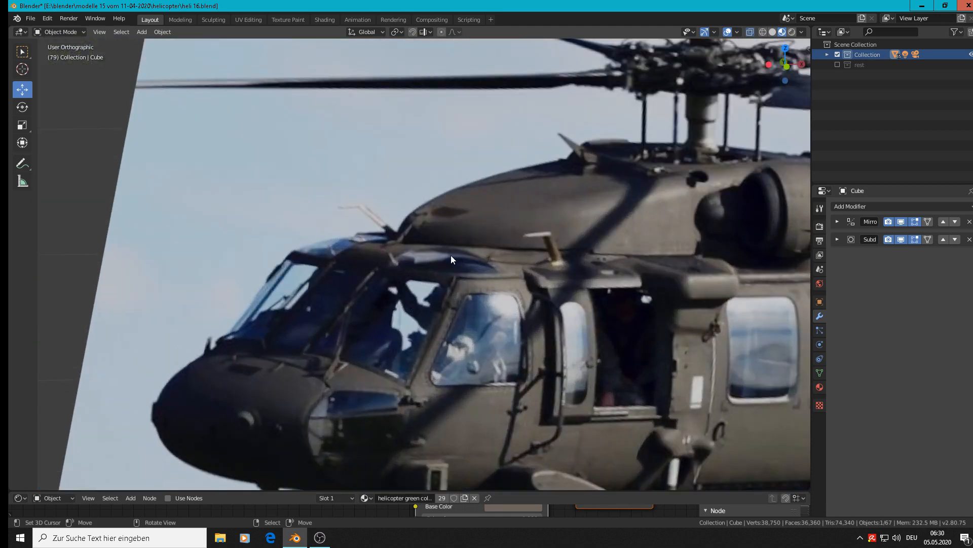
{"action": "scroll", "coordinate": [482, 309], "scroll_direction": "down", "scroll_amount": 4}
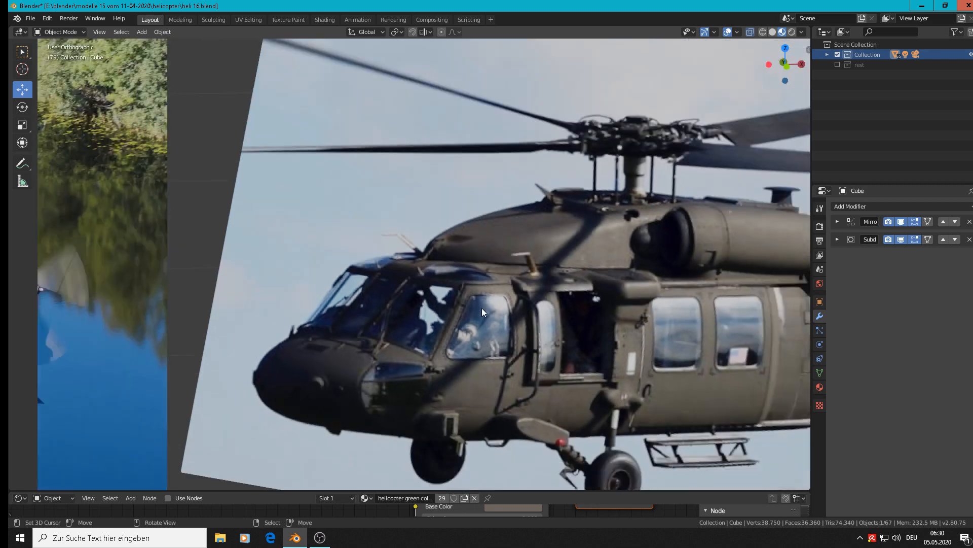
{"action": "middle_click_drag", "start_coordinate": [575, 396], "coordinate": [304, 268], "text": "shift"}
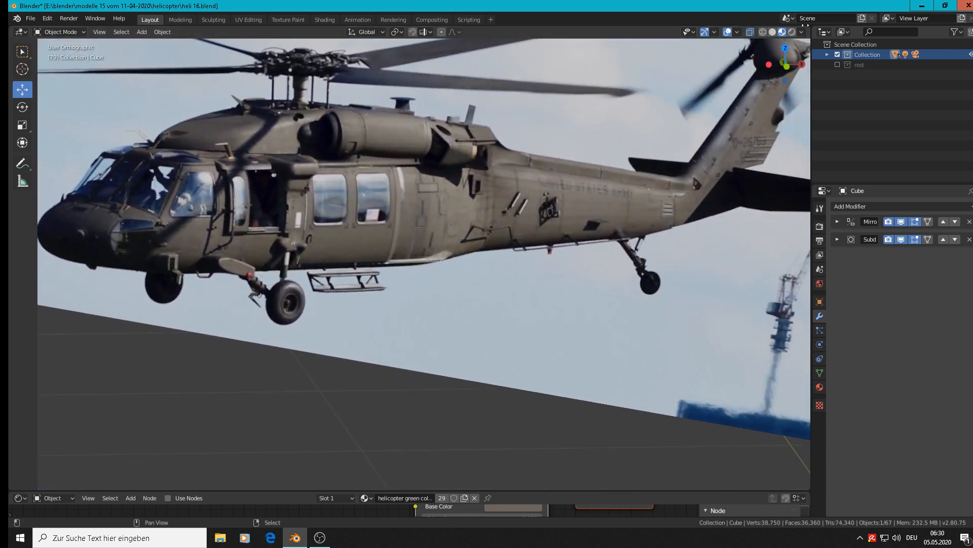
- Compare the tilted reference photo with the modelled cockpit roof, and examine the roof corner mesh in edit mode from the side and above
{"action": "scroll", "coordinate": [305, 269], "scroll_direction": "down", "scroll_amount": 6}
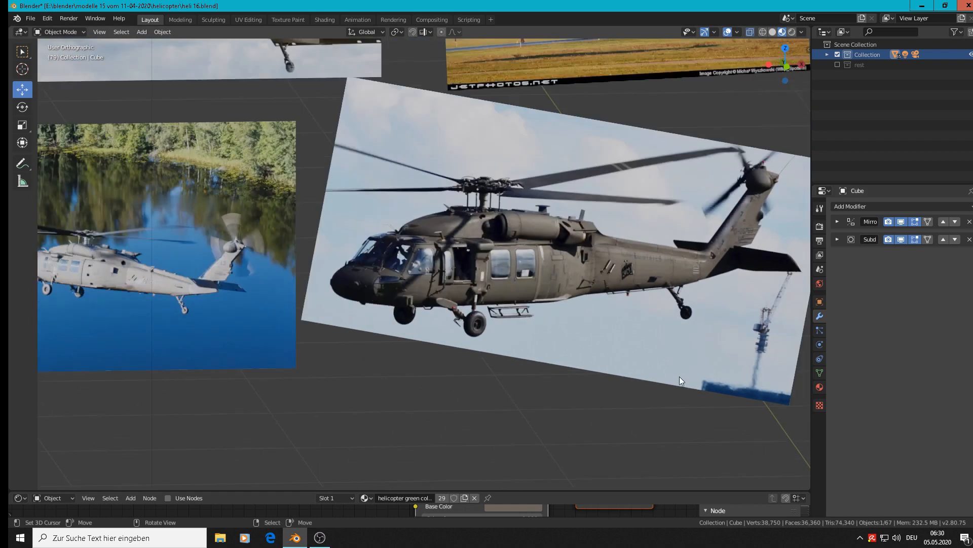
{"action": "scroll", "coordinate": [311, 318], "scroll_direction": "up", "scroll_amount": 10}
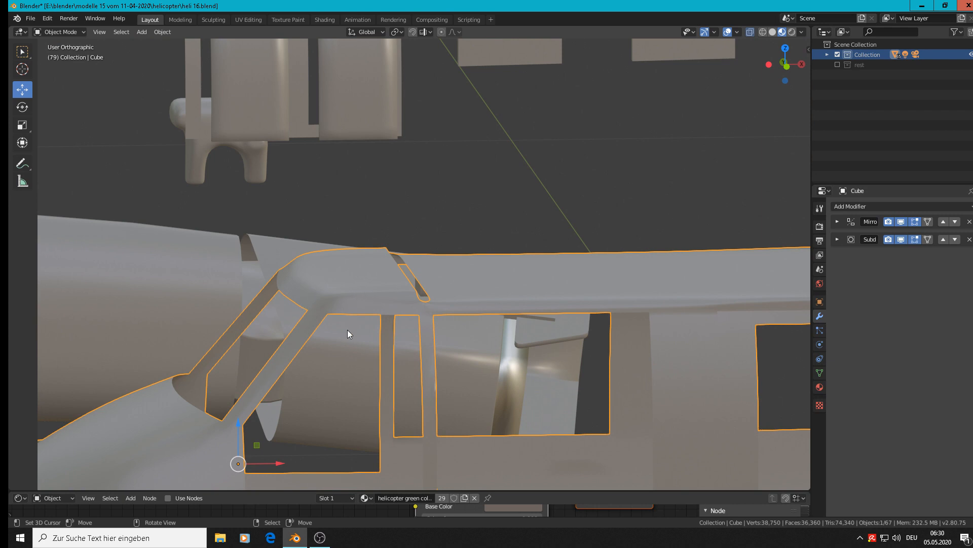
{"action": "middle_click_drag", "start_coordinate": [348, 330], "coordinate": [343, 373]}
{"action": "middle_click_drag", "start_coordinate": [438, 429], "coordinate": [401, 373]}
{"action": "key", "text": "Tab"}
{"action": "scroll", "coordinate": [436, 408], "scroll_direction": "down", "scroll_amount": 3}
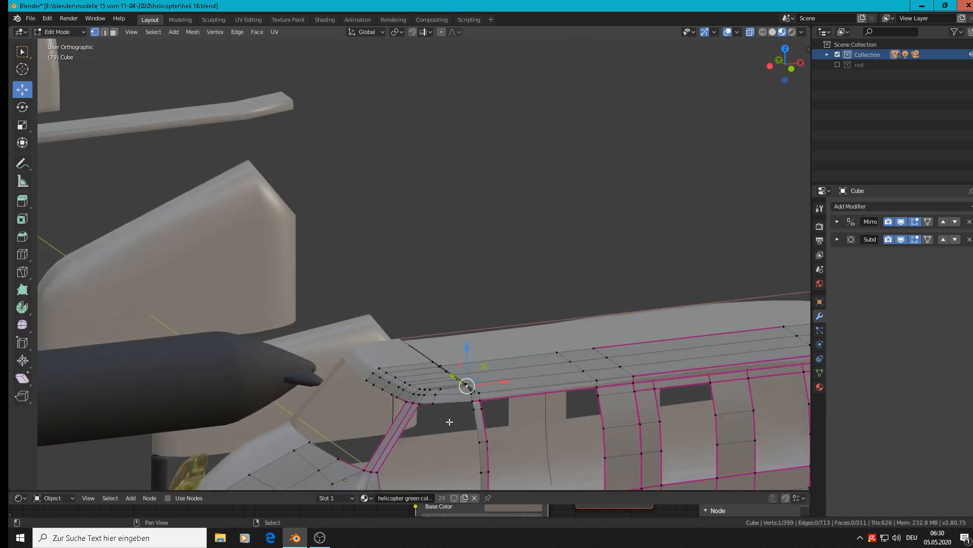
{"action": "scroll", "coordinate": [406, 357], "scroll_direction": "up", "scroll_amount": 5}
{"action": "middle_click_drag", "start_coordinate": [402, 349], "coordinate": [494, 313]}
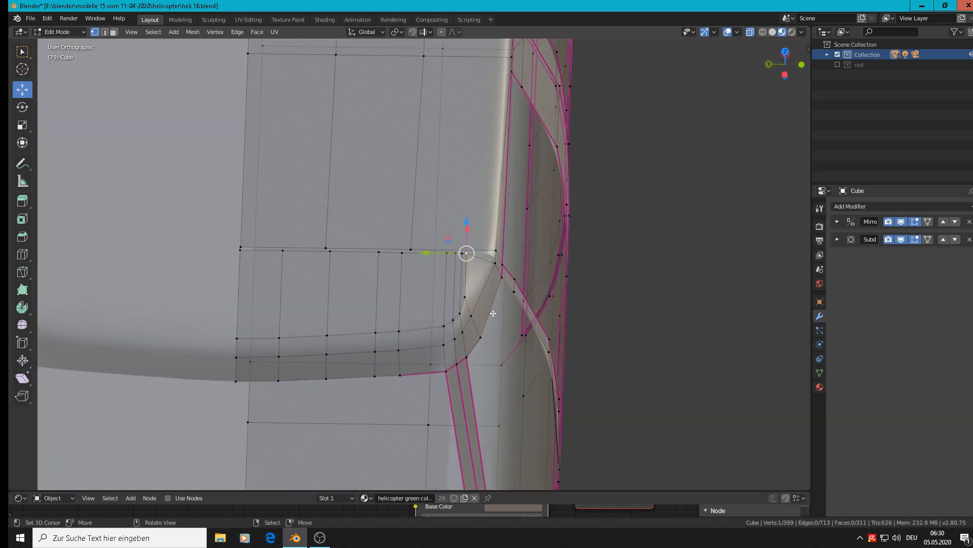
- Move the five vertices of the cockpit roof's inner front row 0.00854 m along Y and slightly rearward along X
{"action": "right_click", "coordinate": [463, 293]}
{"action": "key", "text": "Escape"}
{"action": "left_click", "coordinate": [431, 325], "text": "ctrl"}
{"action": "key", "text": "w"}
{"action": "key", "text": "Escape"}
{"action": "mouse_move", "coordinate": [420, 302]}
{"action": "left_mouse_down"}
{"action": "mouse_move", "coordinate": [403, 317]}
{"action": "mouse_move", "coordinate": [317, 335]}
{"action": "mouse_move", "coordinate": [225, 340]}
{"action": "mouse_move", "coordinate": [260, 335]}
{"action": "left_mouse_up"}
{"action": "key", "text": "alt+a"}
{"action": "key", "text": "c"}
{"action": "right_click", "coordinate": [226, 340]}
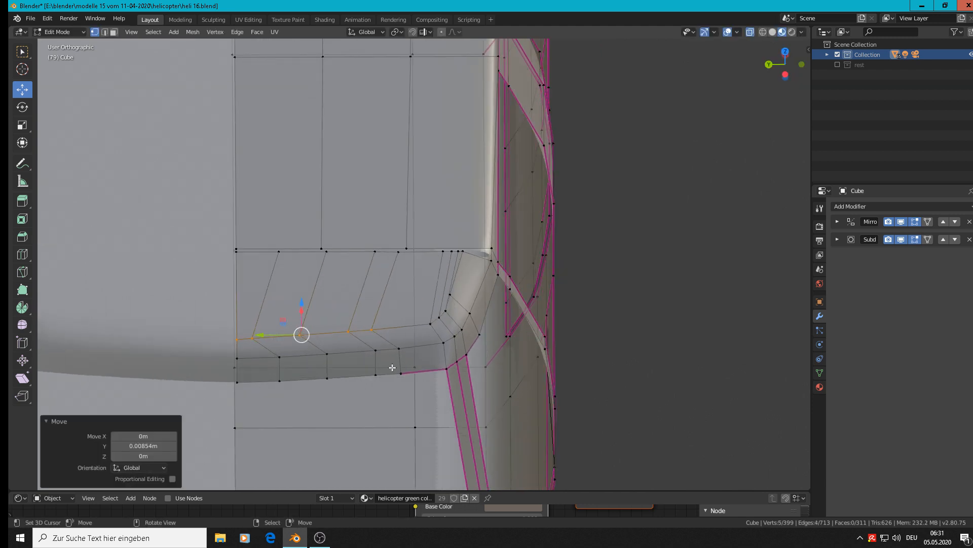
{"action": "middle_click_drag", "start_coordinate": [392, 367], "coordinate": [352, 332]}
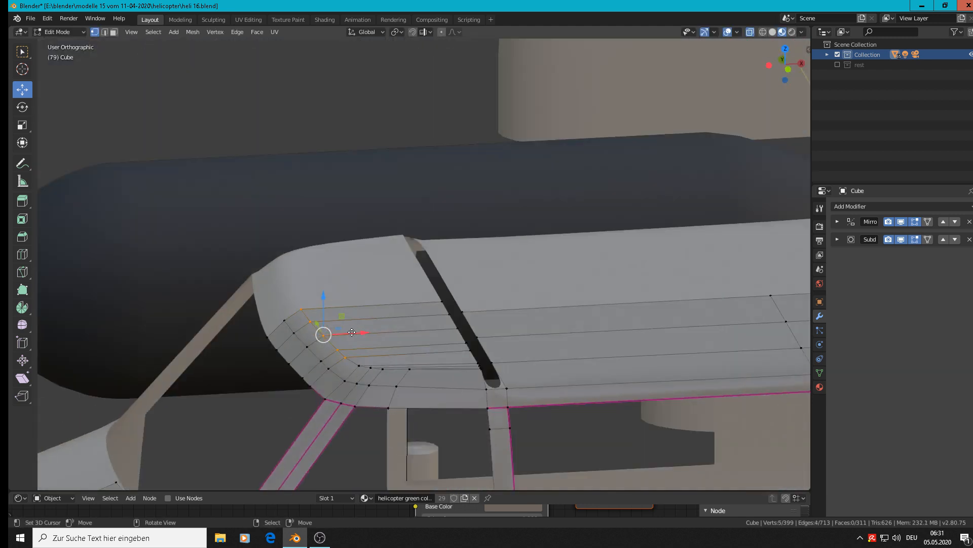
{"action": "left_click_drag", "start_coordinate": [351, 332], "coordinate": [361, 330]}
- Shift the four inner-row vertices around the cockpit roof corner slightly rearward along X
{"action": "left_click", "coordinate": [360, 365]}
{"action": "left_click", "coordinate": [371, 368], "text": "shift"}
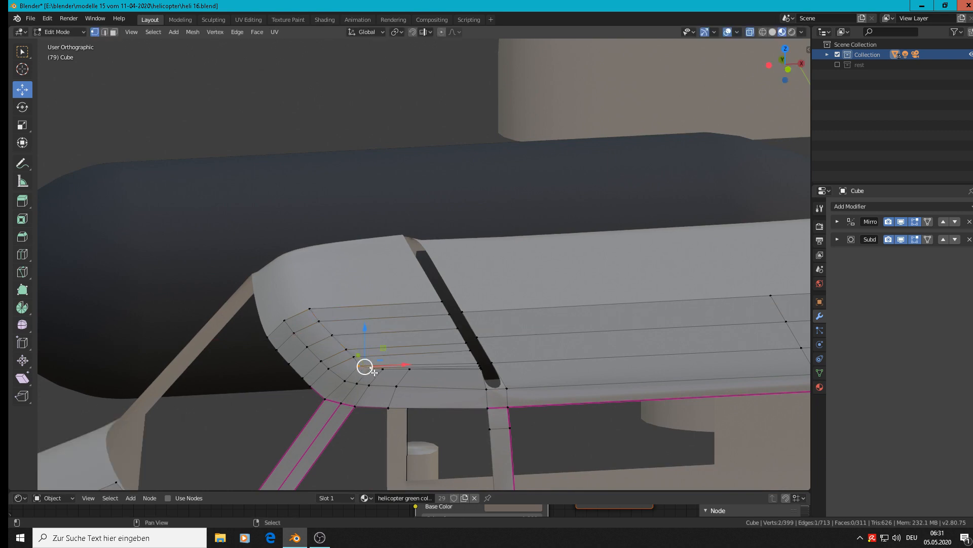
{"action": "left_click", "coordinate": [383, 368], "text": "shift"}
{"action": "left_click", "coordinate": [410, 369], "text": "shift"}
{"action": "left_click_drag", "start_coordinate": [417, 369], "coordinate": [427, 366]}
- Inspect the smoothed cockpit roof in object mode and the corner mesh from the front and above in edit mode
{"action": "key", "text": "Tab"}
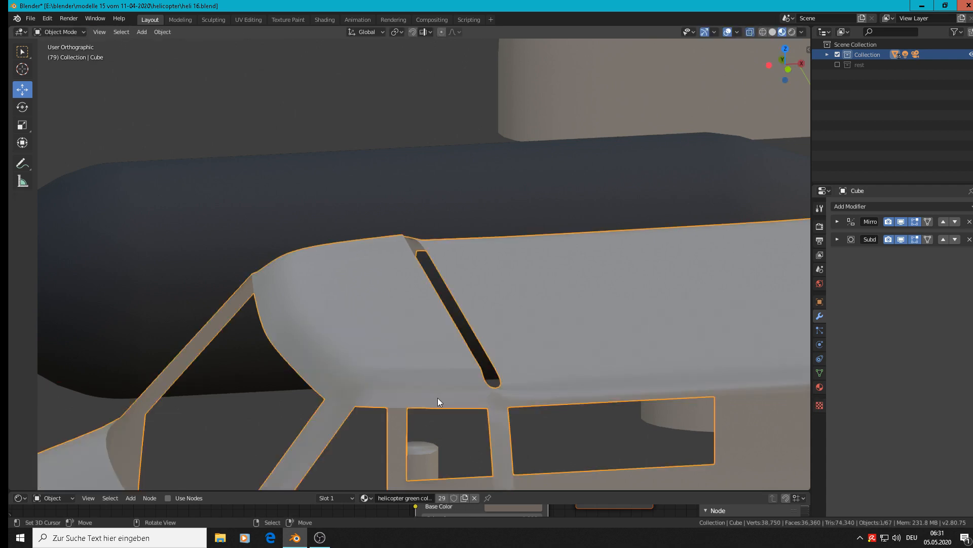
{"action": "middle_click_drag", "start_coordinate": [437, 397], "coordinate": [461, 333]}
{"action": "middle_click_drag", "start_coordinate": [540, 333], "coordinate": [325, 266]}
{"action": "key", "text": "Tab"}
{"action": "middle_click_drag", "start_coordinate": [421, 306], "coordinate": [482, 334]}
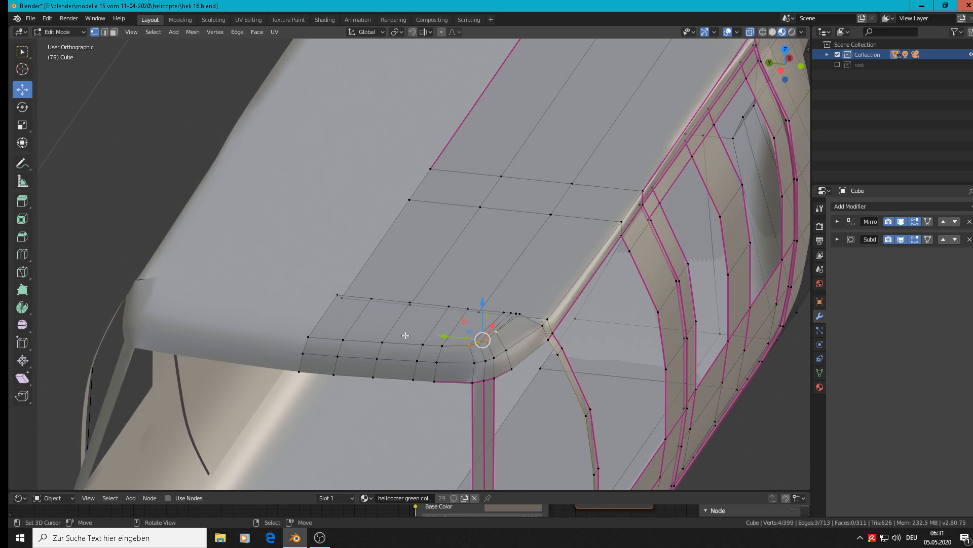
{"action": "middle_click_drag", "start_coordinate": [405, 335], "coordinate": [272, 320]}
{"action": "middle_click", "coordinate": [421, 307]}
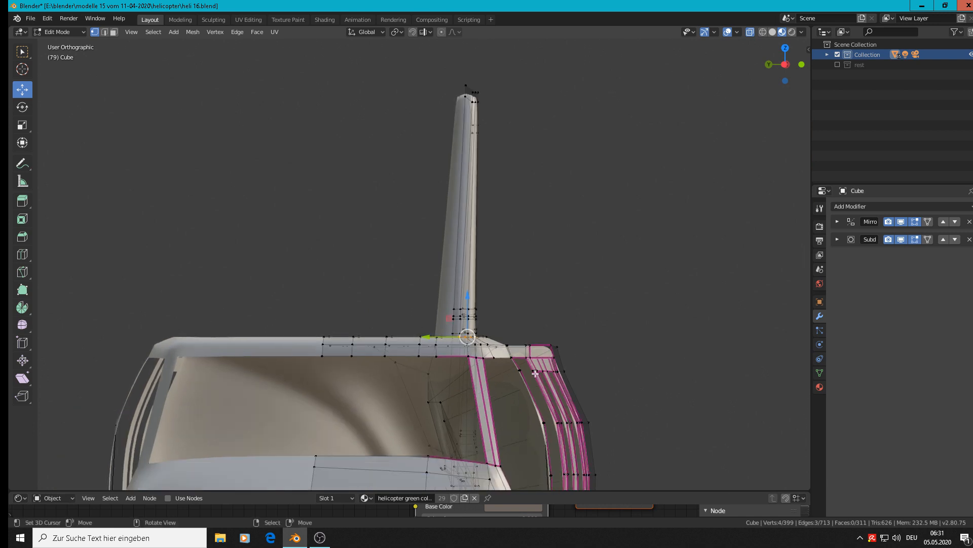
{"action": "middle_click_drag", "start_coordinate": [244, 368], "coordinate": [538, 461]}
{"action": "scroll", "coordinate": [493, 416], "scroll_direction": "up", "scroll_amount": 3}
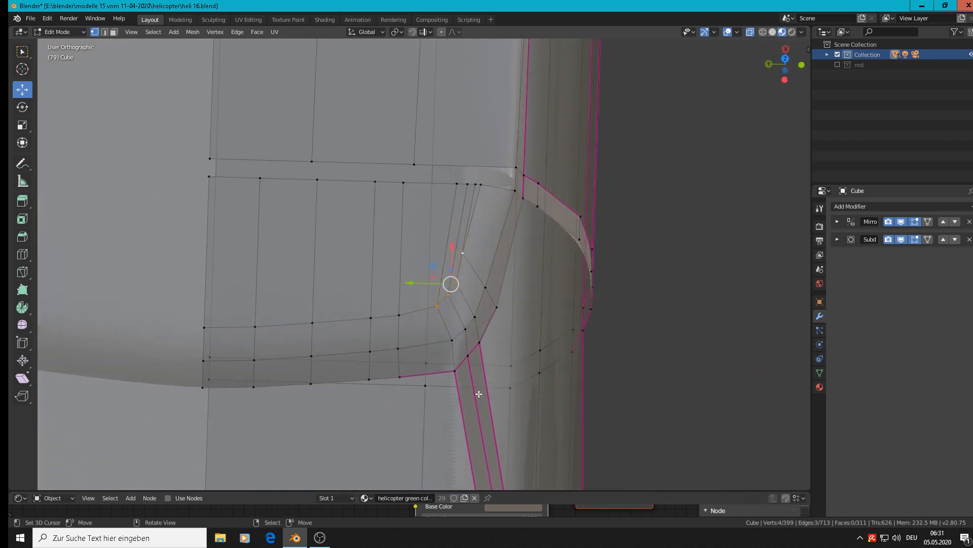
- Shift the three middle-row vertices above the windshield pillar at the roof corner slightly inward along Y
{"action": "right_click", "coordinate": [454, 339]}
{"action": "right_click", "coordinate": [465, 330], "text": "shift"}
{"action": "right_click", "coordinate": [473, 317], "text": "shift"}
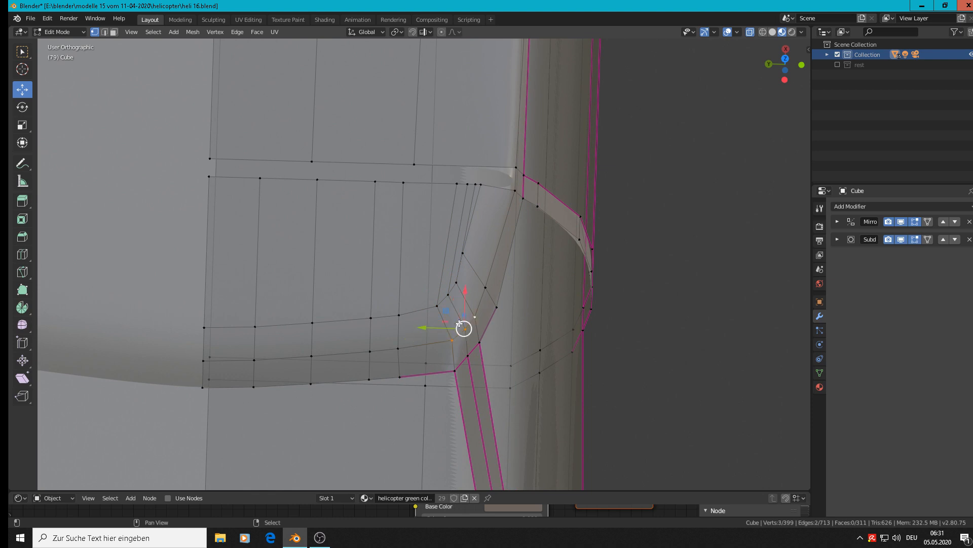
{"action": "left_click_drag", "start_coordinate": [441, 323], "coordinate": [437, 324]}
{"action": "right_click", "coordinate": [448, 339]}
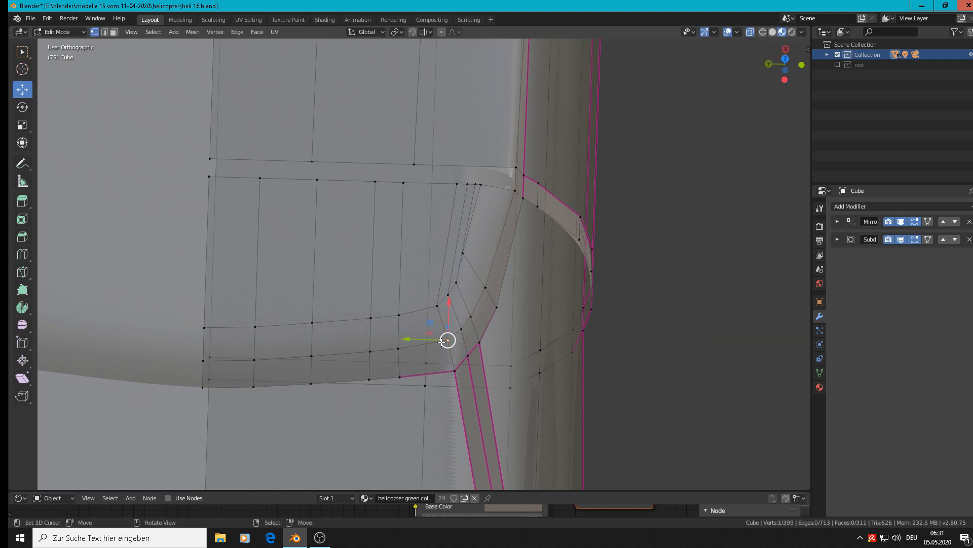
{"action": "middle_click_drag", "start_coordinate": [448, 337], "coordinate": [421, 310]}
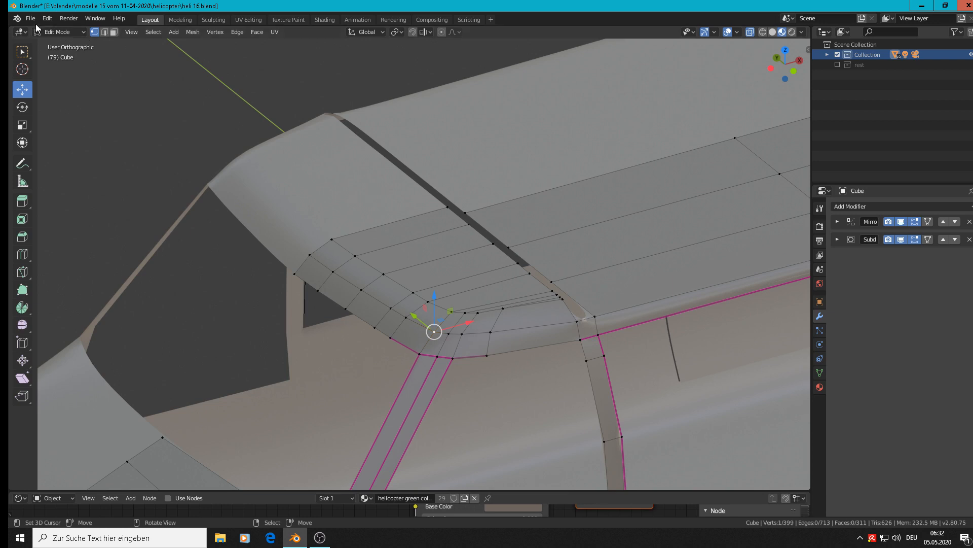
- Return to object mode and save the helicopter file
{"action": "key", "text": "Tab"}
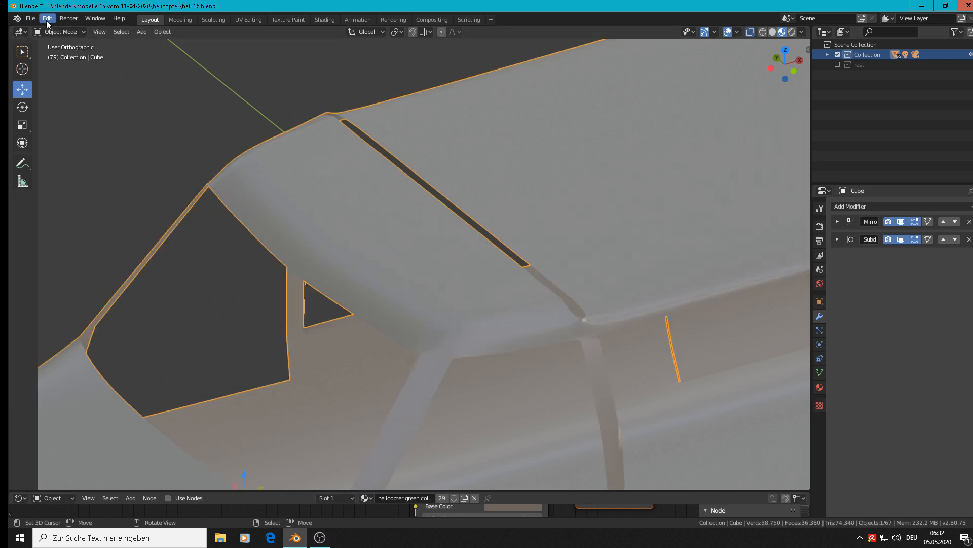
{"action": "left_click", "coordinate": [31, 19]}
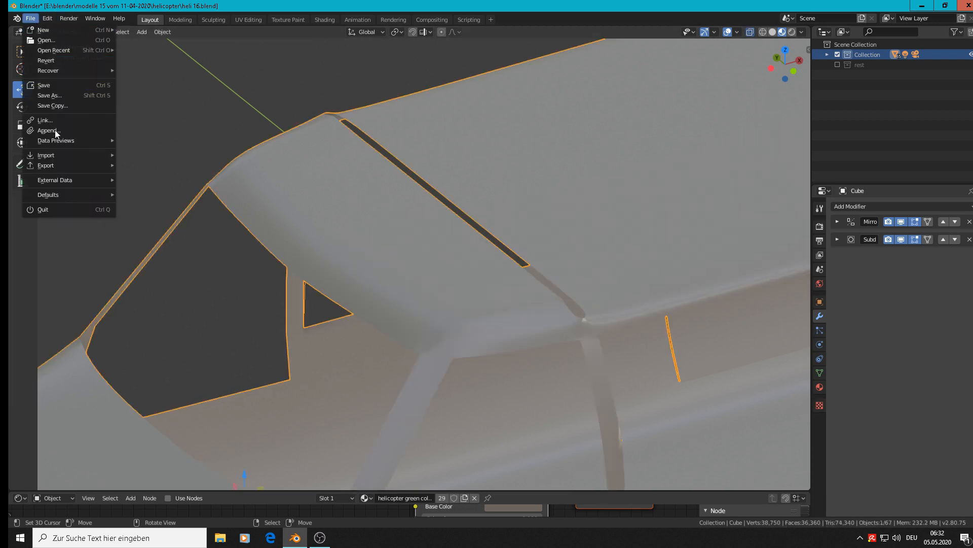
{"action": "left_click", "coordinate": [53, 85]}
- Try deleting the four outermost lengthwise edges of the cockpit roof between the corner and the gap, and view the result in object mode
{"action": "key", "text": "Tab"}
{"action": "scroll", "coordinate": [568, 368], "scroll_direction": "up", "scroll_amount": 2}
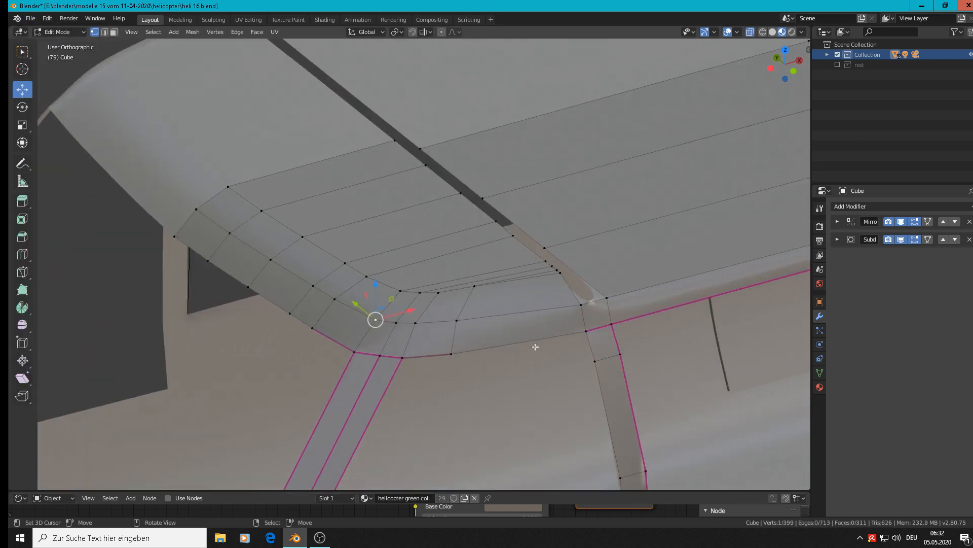
{"action": "left_click", "coordinate": [105, 32]}
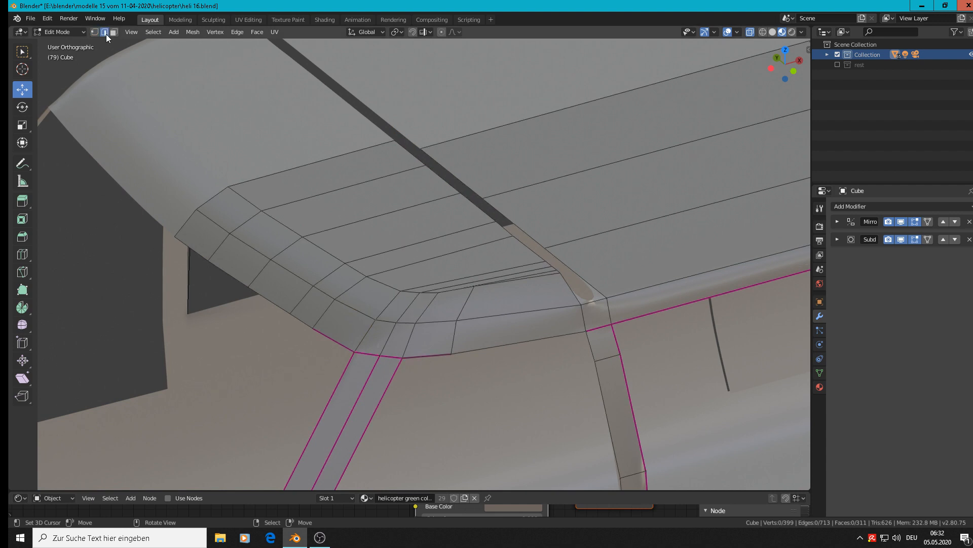
{"action": "scroll", "coordinate": [537, 305], "scroll_direction": "up", "scroll_amount": 2}
{"action": "middle_click_drag", "start_coordinate": [524, 288], "coordinate": [534, 312]}
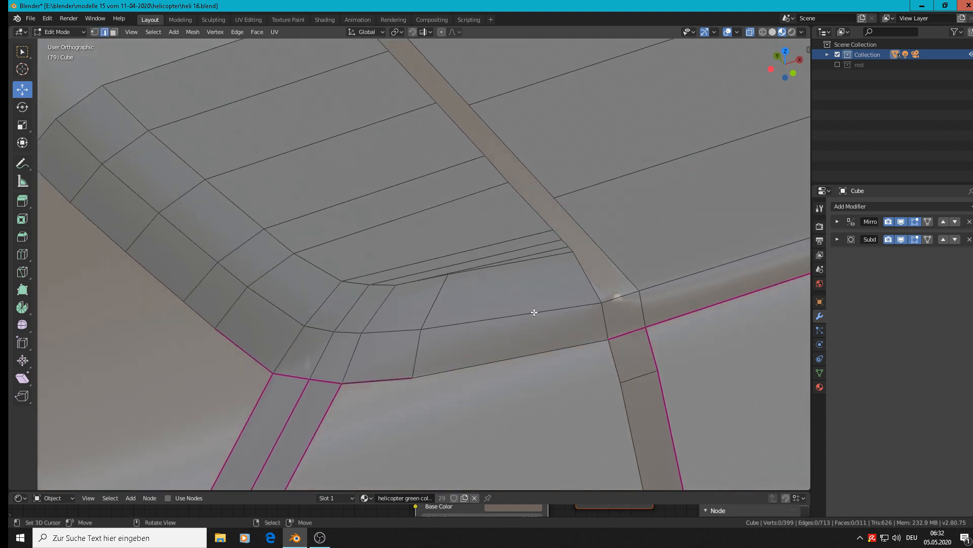
{"action": "left_click", "coordinate": [522, 260]}
{"action": "left_click", "coordinate": [493, 255], "text": "shift"}
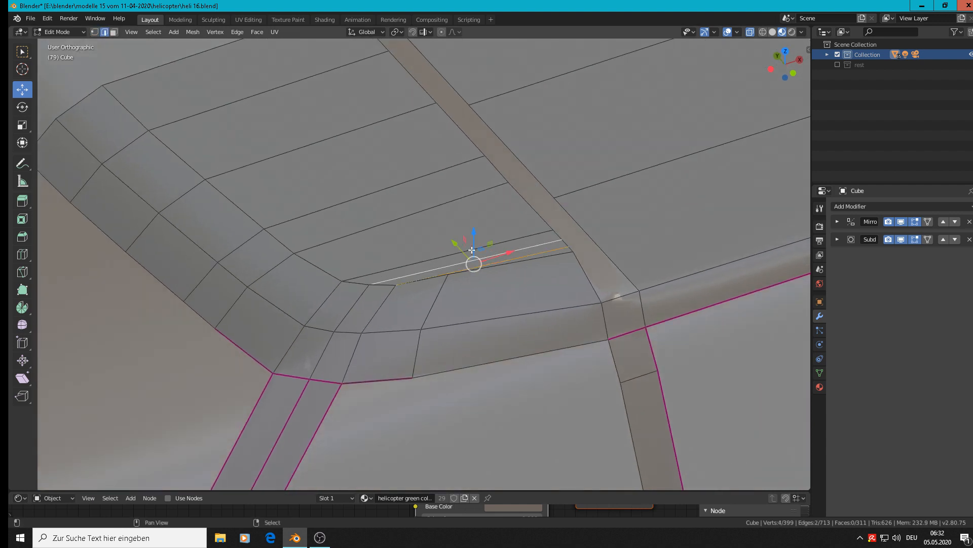
{"action": "left_click", "coordinate": [471, 250], "text": "shift"}
{"action": "left_click", "coordinate": [378, 218], "text": "shift"}
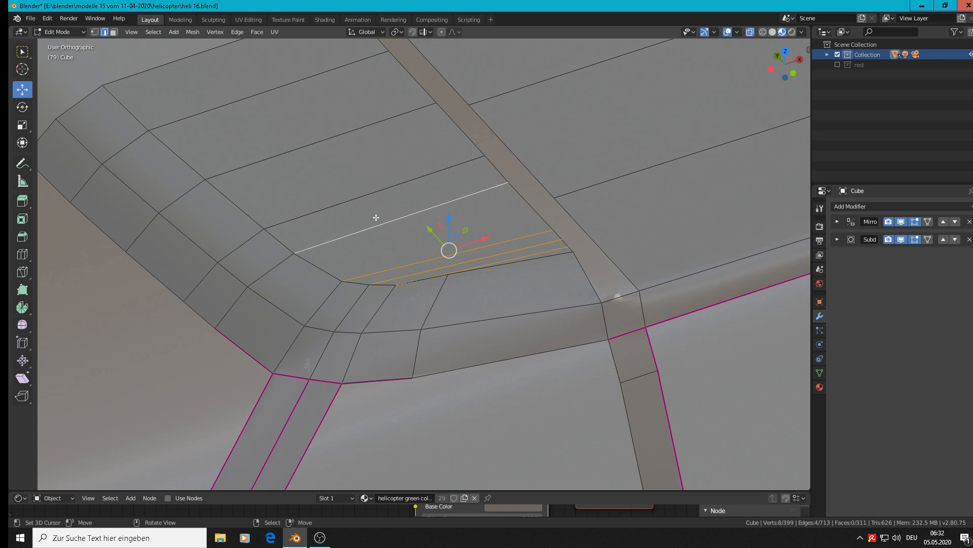
{"action": "key", "text": "x"}
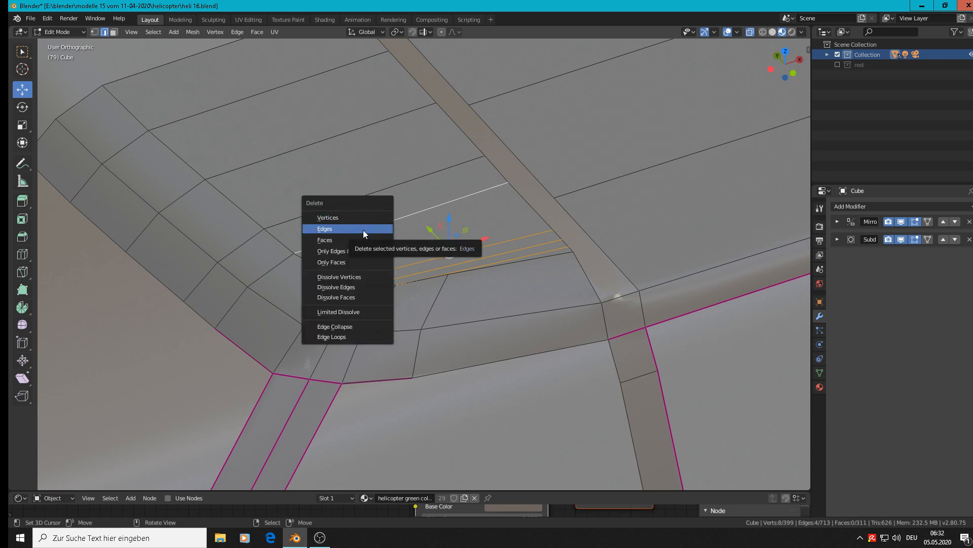
{"action": "left_click", "coordinate": [363, 230]}
{"action": "key", "text": "Tab"}
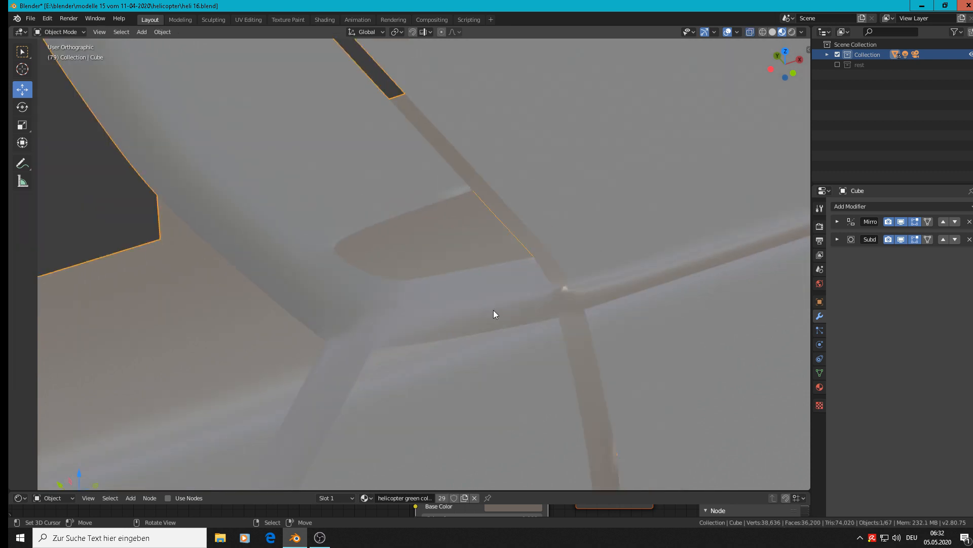
{"action": "middle_click_drag", "start_coordinate": [494, 310], "coordinate": [448, 319]}
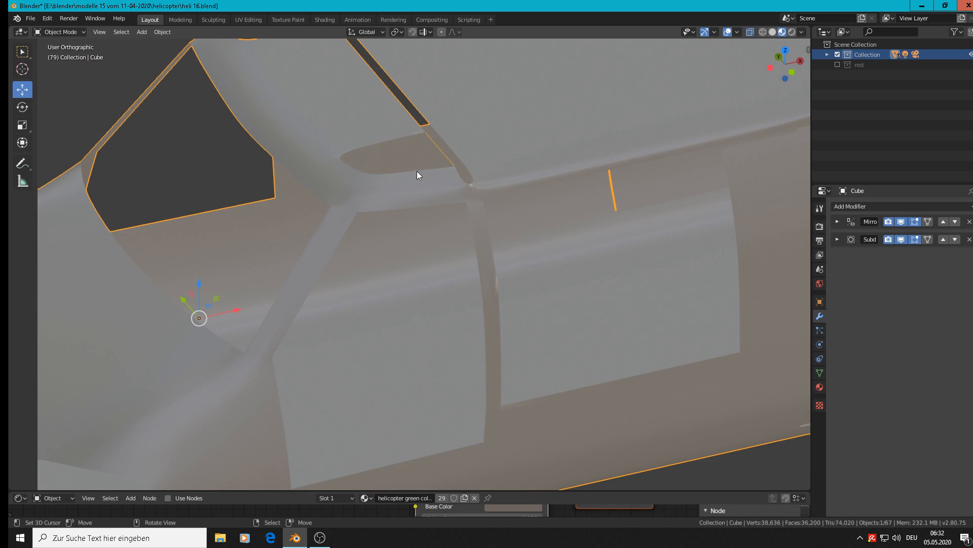
- Try deleting the six vertices along the curved front and outer border of the roof opening
{"action": "key", "text": "Tab"}
{"action": "scroll", "coordinate": [487, 267], "scroll_direction": "up", "scroll_amount": 3}
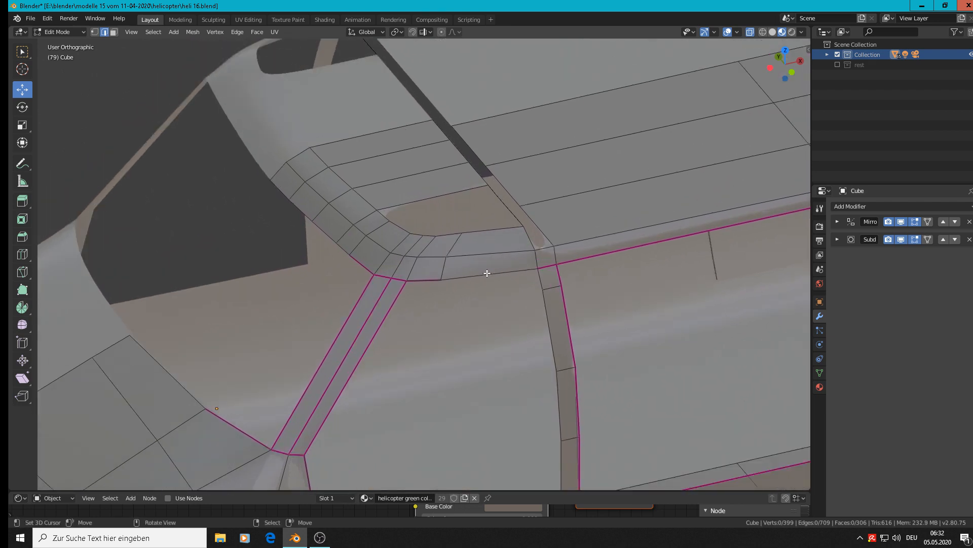
{"action": "left_click", "coordinate": [94, 32]}
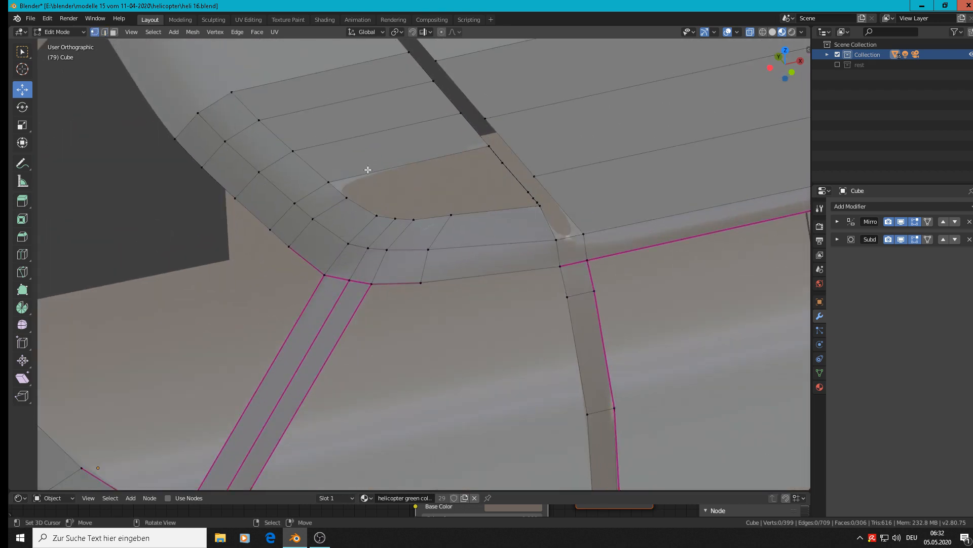
{"action": "left_click", "coordinate": [449, 217]}
{"action": "left_click", "coordinate": [420, 218], "text": "shift"}
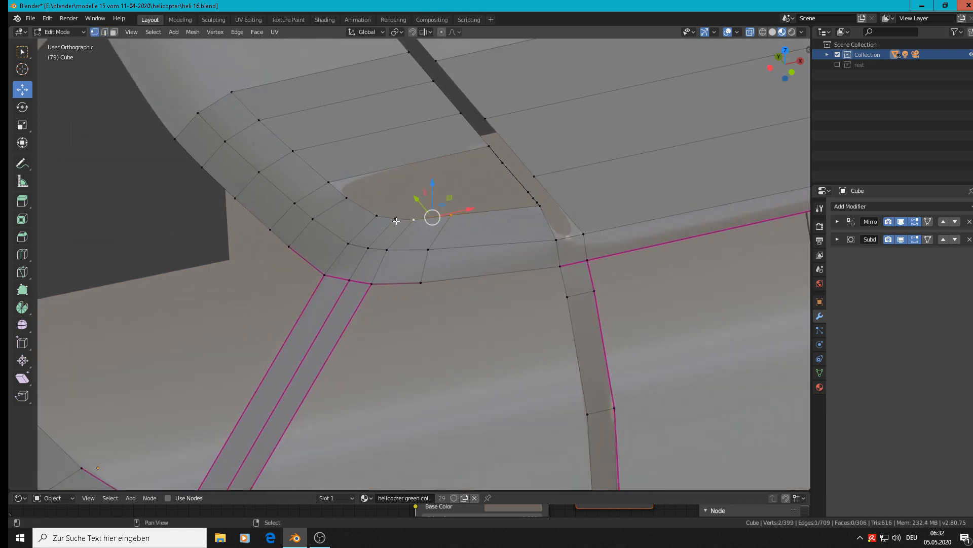
{"action": "left_click", "coordinate": [396, 219], "text": "shift"}
{"action": "left_click", "coordinate": [375, 216], "text": "shift"}
{"action": "left_click", "coordinate": [345, 196], "text": "shift"}
{"action": "left_click", "coordinate": [328, 180], "text": "shift"}
{"action": "key", "text": "x"}
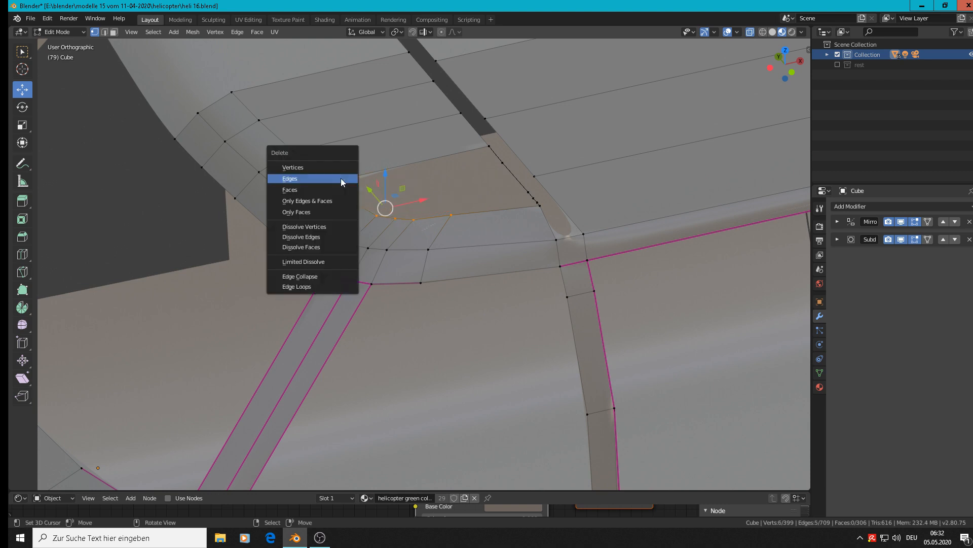
{"action": "left_click", "coordinate": [334, 166]}
- Check the cockpit roof opening in object mode, from the nose back to the cabin pillar
{"action": "scroll", "coordinate": [462, 255], "scroll_direction": "down", "scroll_amount": 3}
{"action": "key", "text": "Tab"}
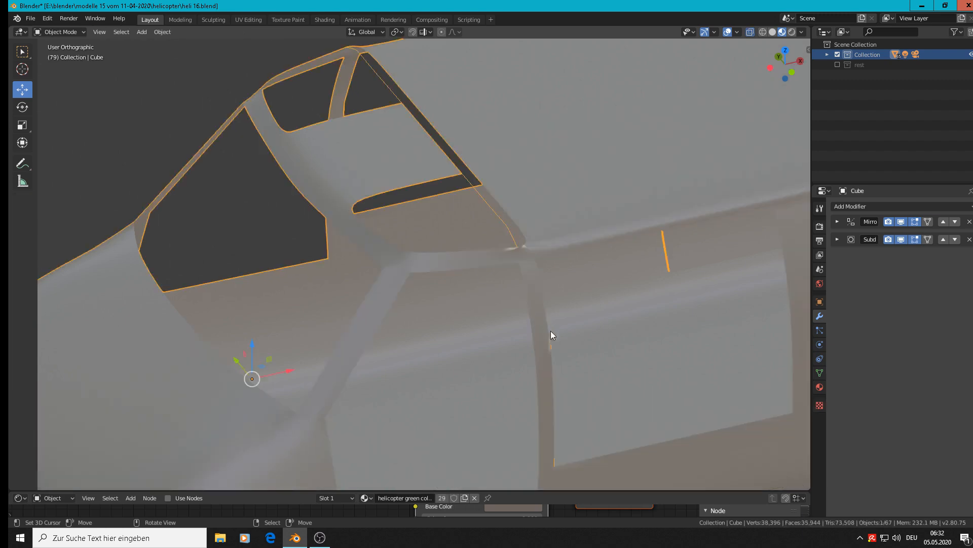
{"action": "mouse_move", "coordinate": [551, 332]}
{"action": "middle_mouse_down"}
{"action": "mouse_move", "coordinate": [536, 311]}
{"action": "mouse_move", "coordinate": [542, 325]}
{"action": "middle_mouse_up"}
{"action": "scroll", "coordinate": [542, 324], "scroll_direction": "down", "scroll_amount": 3}
{"action": "scroll", "coordinate": [539, 319], "scroll_direction": "up", "scroll_amount": 2}
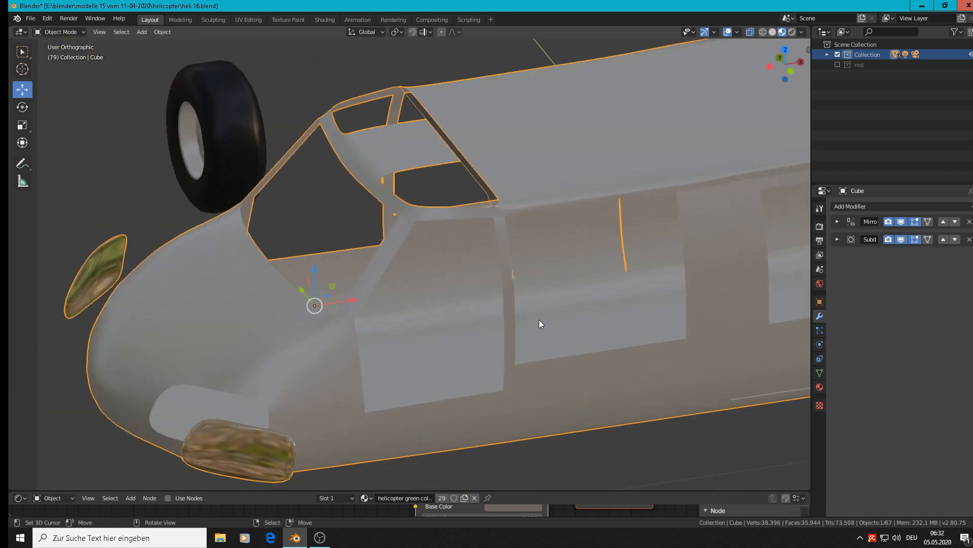
{"action": "scroll", "coordinate": [537, 317], "scroll_direction": "down", "scroll_amount": 3}
{"action": "scroll", "coordinate": [510, 244], "scroll_direction": "up", "scroll_amount": 5}
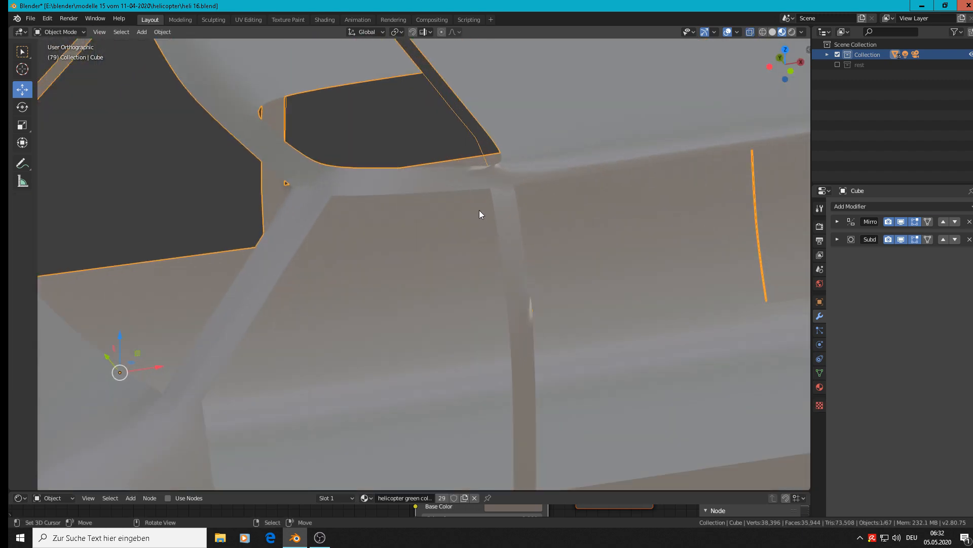
- Undo the vertex and edge deletions at the cockpit roof corner, back to the four selected lengthwise edges
{"action": "key", "text": "Tab"}
{"action": "key", "text": "ctrl"}
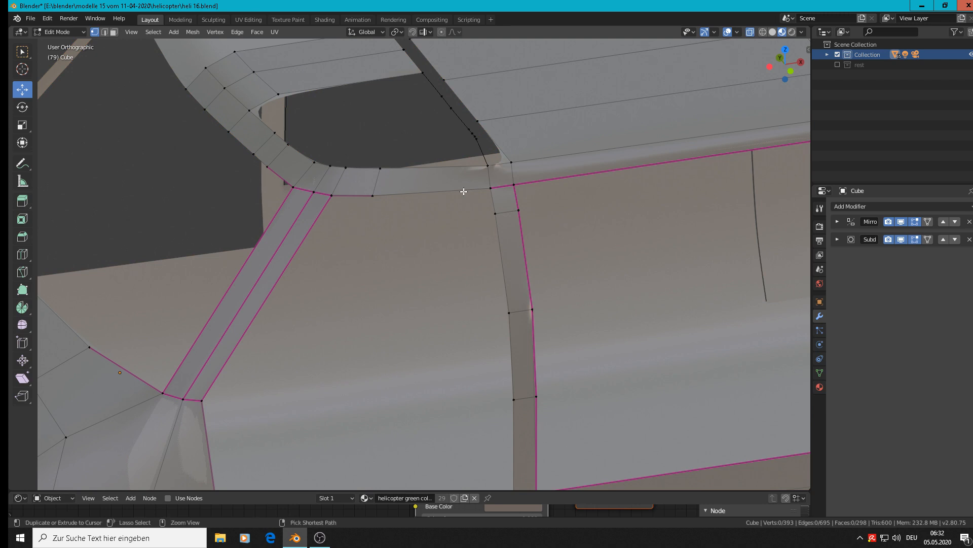
{"action": "key", "text": "Tab"}
{"action": "key", "text": "Tab"}
{"action": "key", "text": "alt+a"}
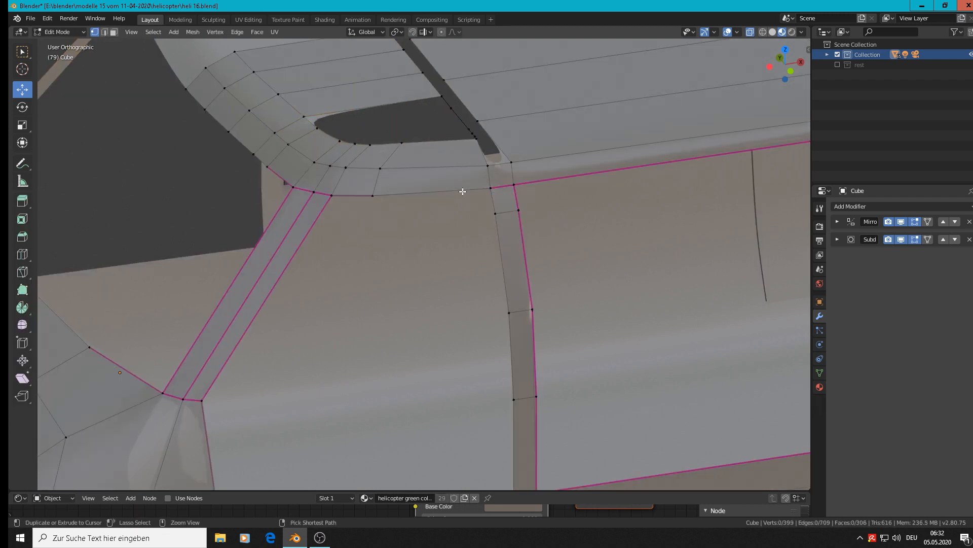
{"action": "key", "text": "ctrl+z"}
{"action": "key", "text": "ctrl+z"}
{"action": "key", "text": "ctrl+z"}
{"action": "key", "text": "ctrl+z"}
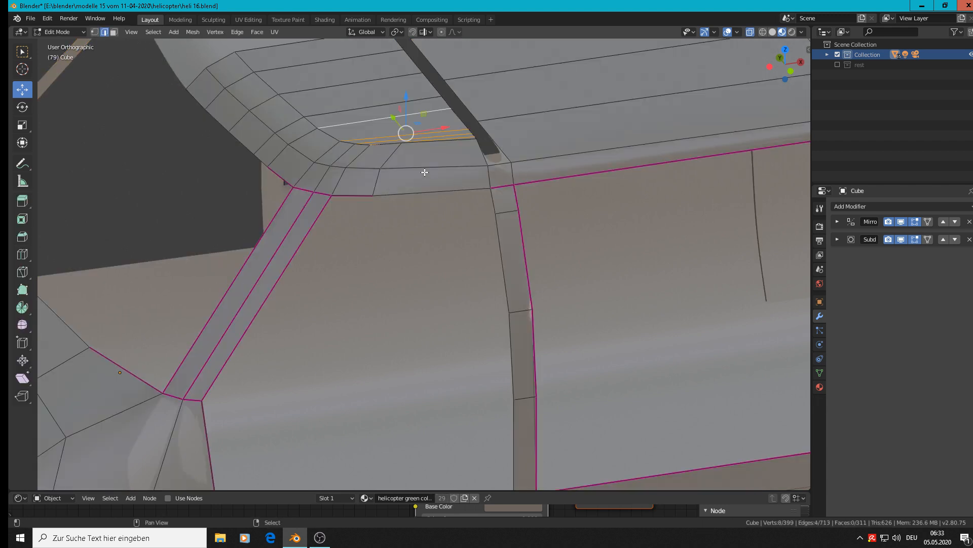
{"action": "middle_click_drag", "start_coordinate": [422, 172], "coordinate": [497, 262], "text": "shift"}
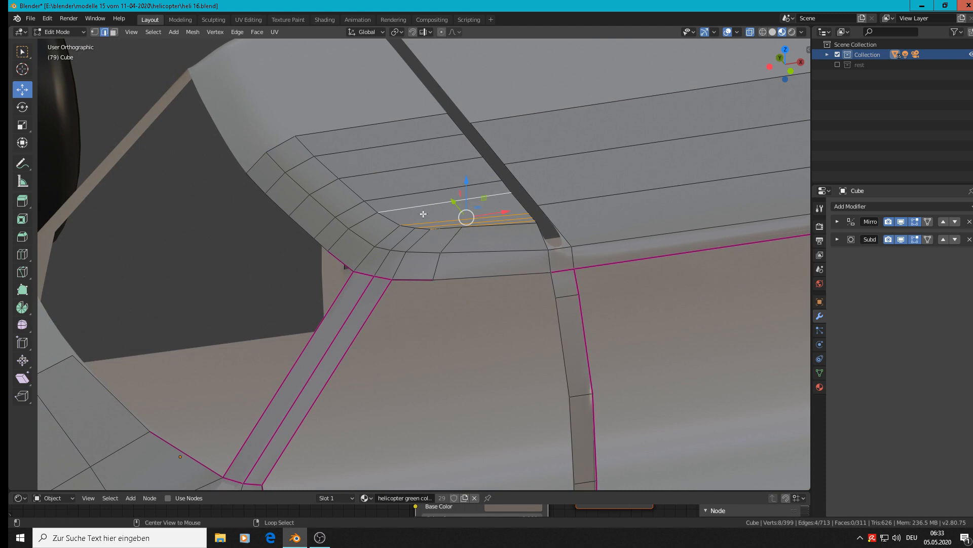
- Select the fifteen inner faces of the cockpit roof corner between its curved outer border and the gap
{"action": "key", "text": "alt+a"}
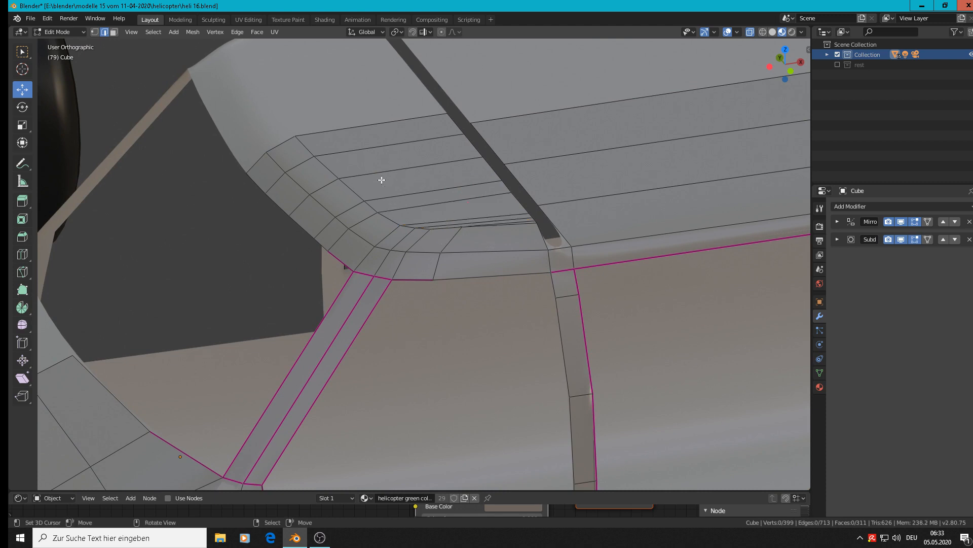
{"action": "left_click", "coordinate": [115, 33]}
{"action": "key", "text": "c"}
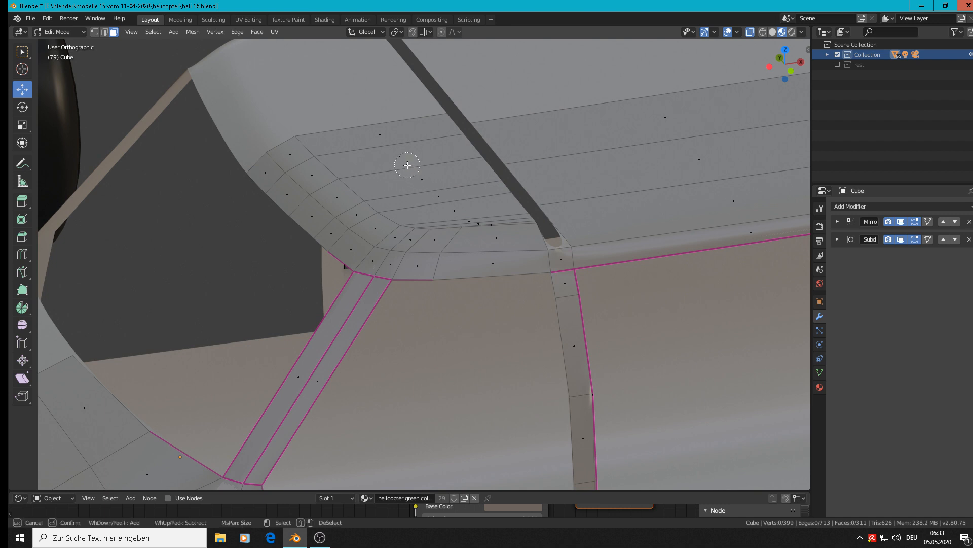
{"action": "mouse_move", "coordinate": [404, 163]}
{"action": "left_mouse_down"}
{"action": "mouse_move", "coordinate": [431, 178]}
{"action": "mouse_move", "coordinate": [438, 213]}
{"action": "mouse_move", "coordinate": [419, 232]}
{"action": "mouse_move", "coordinate": [352, 221]}
{"action": "mouse_move", "coordinate": [320, 175]}
{"action": "left_mouse_up"}
{"action": "left_click_drag", "start_coordinate": [479, 230], "coordinate": [489, 231]}
{"action": "right_click", "coordinate": [490, 231]}
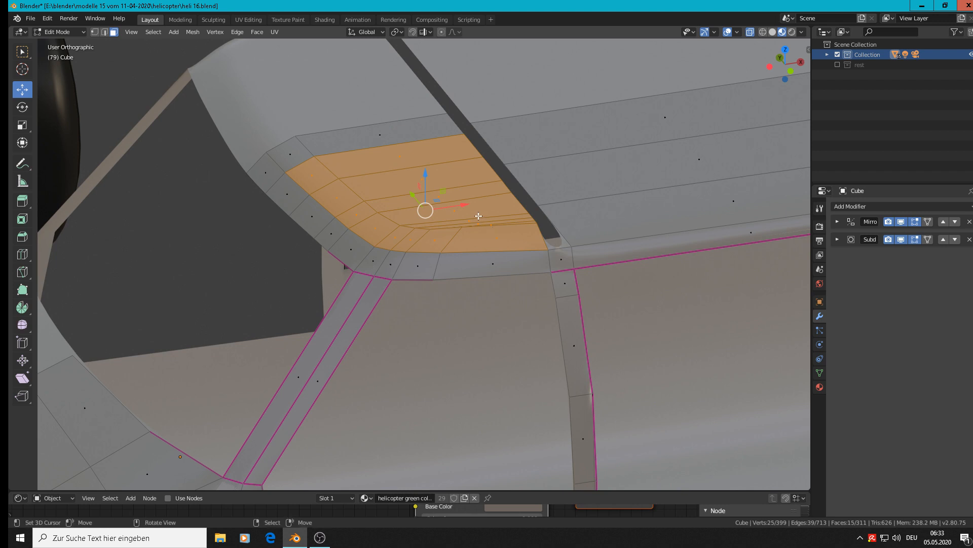
{"action": "right_click", "coordinate": [488, 225]}
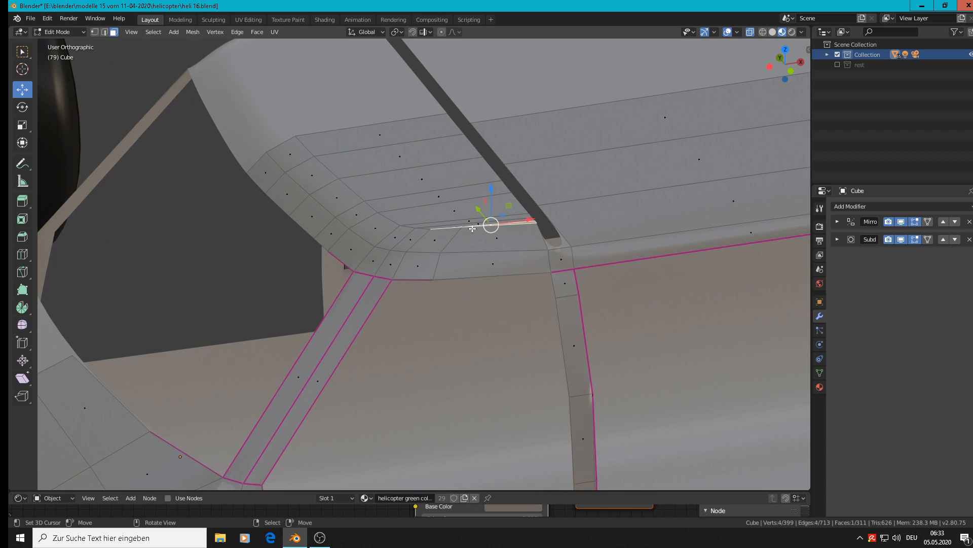
{"action": "key", "text": "ctrl+z"}
{"action": "left_click_drag", "start_coordinate": [418, 194], "coordinate": [507, 304]}
{"action": "key", "text": "ctrl+z"}
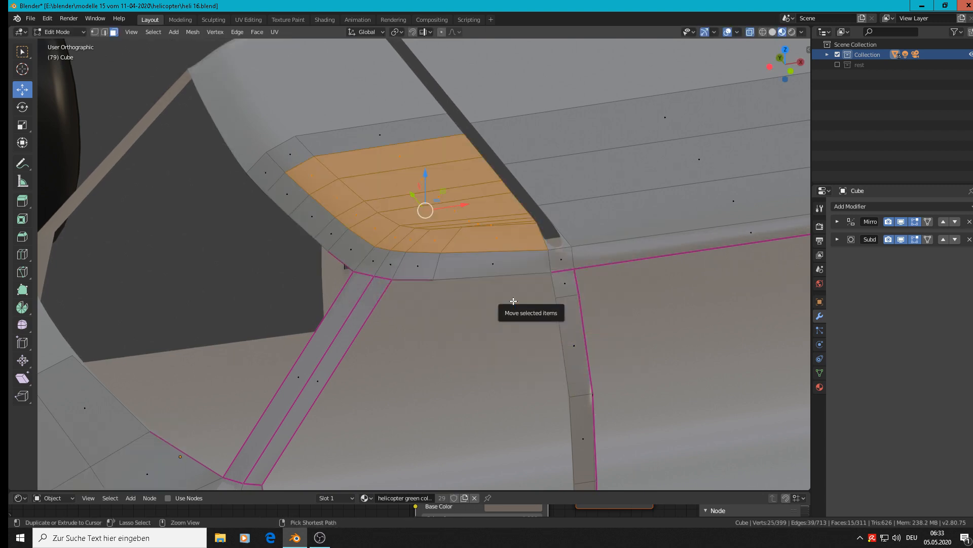
- Duplicate the selected roof corner faces and move the copy about -0.122 m along Y, clear of the roof
{"action": "key", "text": "shift+d"}
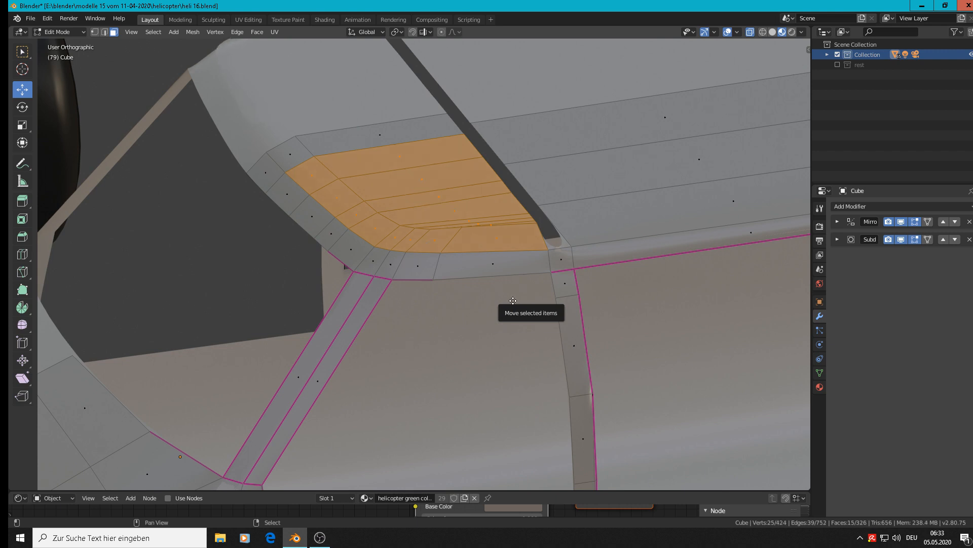
{"action": "right_click", "coordinate": [507, 310]}
{"action": "left_click_drag", "start_coordinate": [411, 192], "coordinate": [570, 363]}
{"action": "middle_click_drag", "start_coordinate": [719, 397], "coordinate": [611, 289], "text": "shift"}
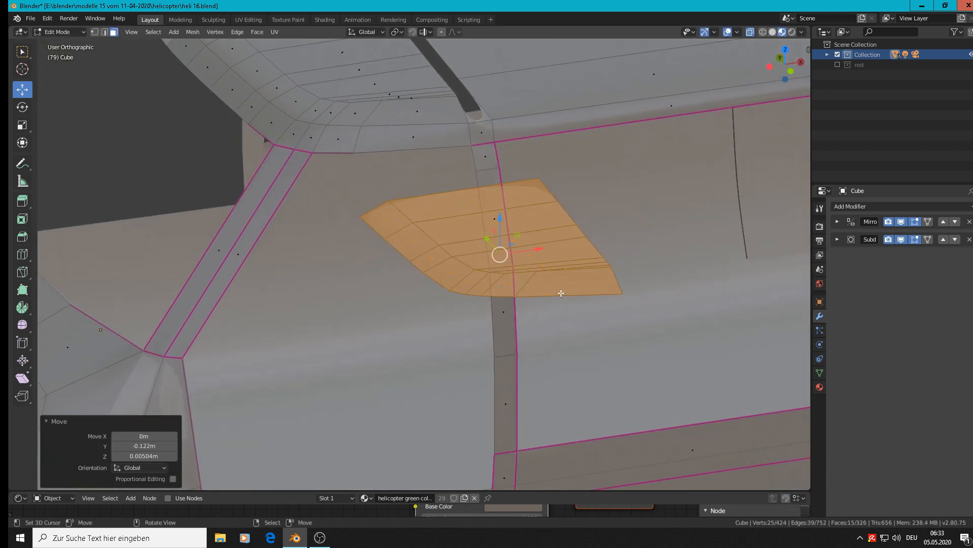
- Separate the duplicated roof panel into its own object and return to editing the fuselage mesh
{"action": "key", "text": "p"}
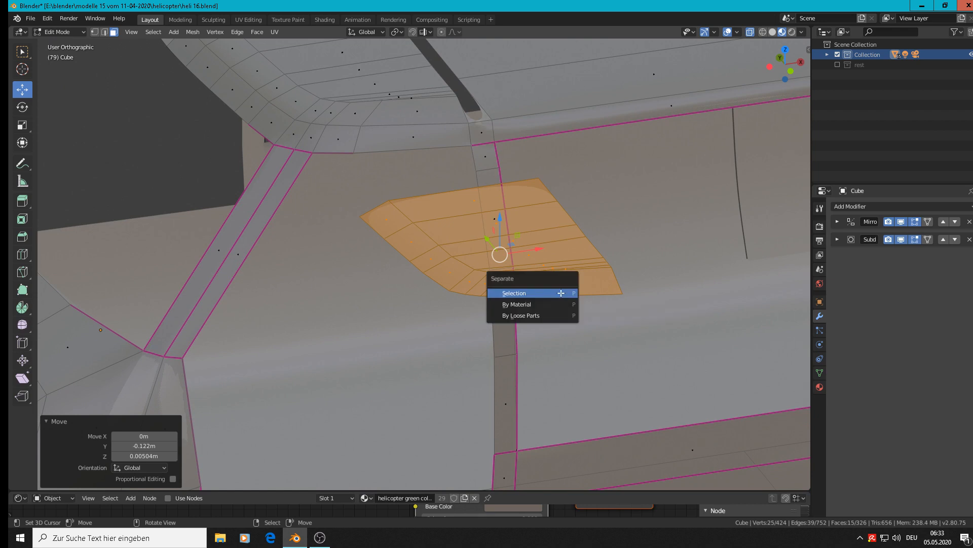
{"action": "left_click", "coordinate": [560, 293]}
{"action": "key", "text": "Tab"}
{"action": "left_click", "coordinate": [482, 244]}
{"action": "key", "text": "Tab"}
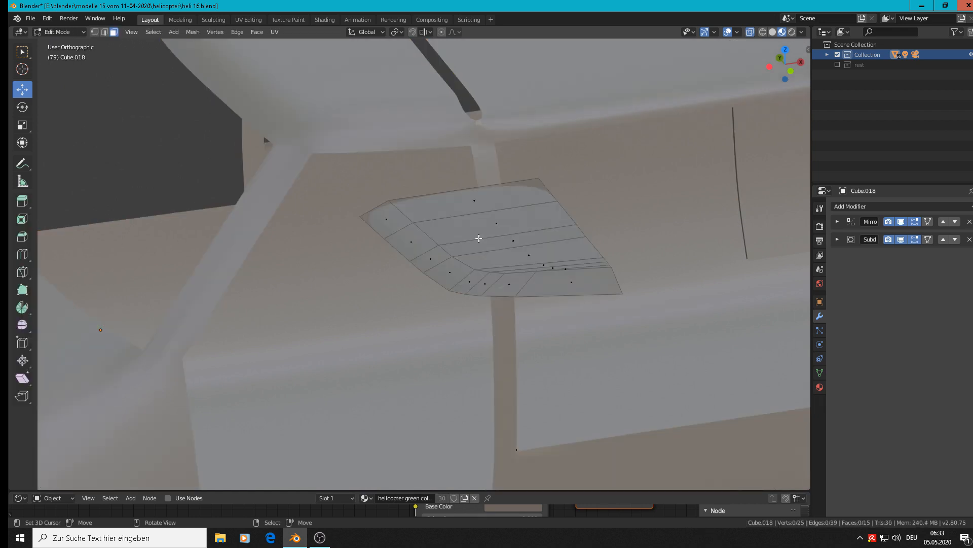
{"action": "middle_click_drag", "start_coordinate": [445, 145], "coordinate": [505, 252], "text": "shift"}
{"action": "key", "text": "Tab"}
{"action": "left_click", "coordinate": [439, 215]}
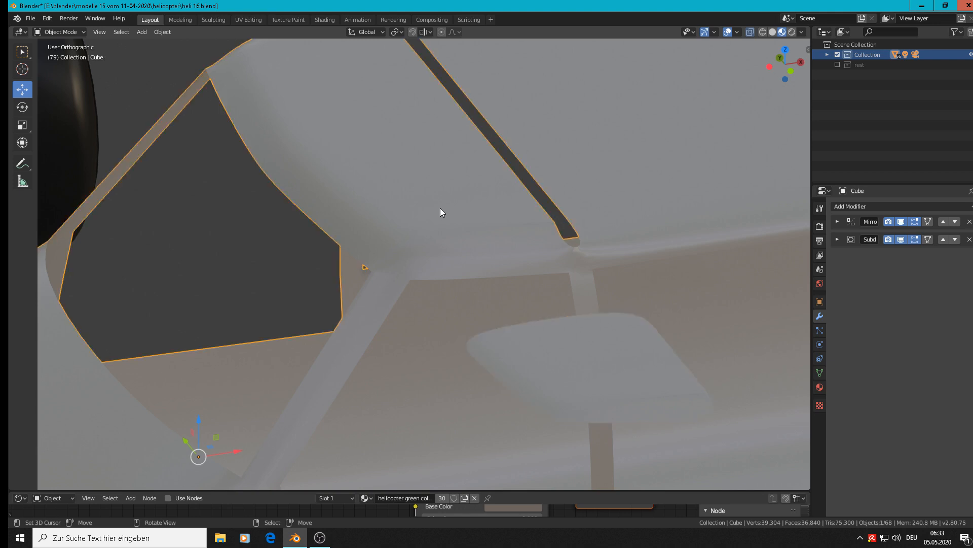
{"action": "key", "text": "Tab"}
{"action": "middle_click_drag", "start_coordinate": [441, 211], "coordinate": [441, 259], "text": "shift"}
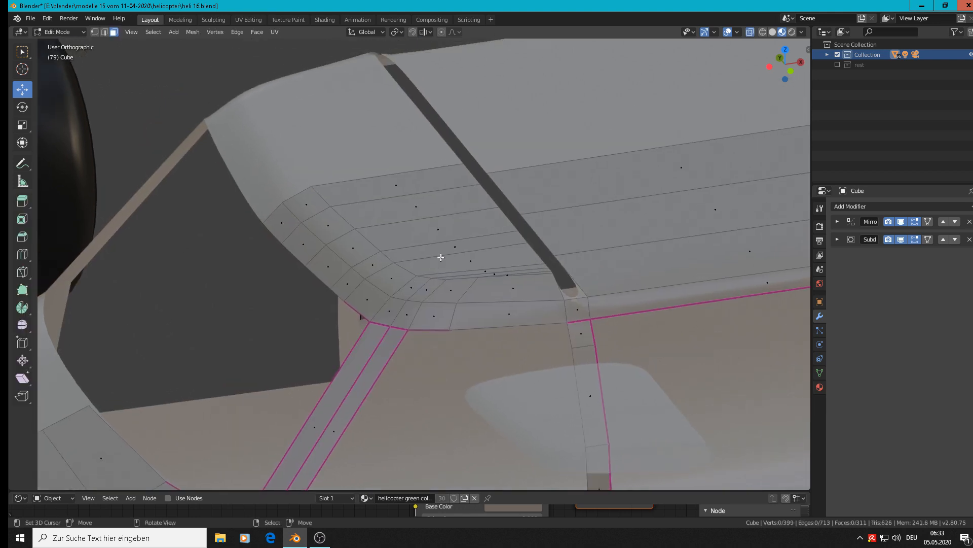
- Delete the seven inner vertices of the fuselage's roof corner to open the roof window area, and view it in object mode
{"action": "left_click", "coordinate": [96, 33]}
{"action": "left_click", "coordinate": [491, 276], "text": "alt"}
{"action": "key", "text": "c"}
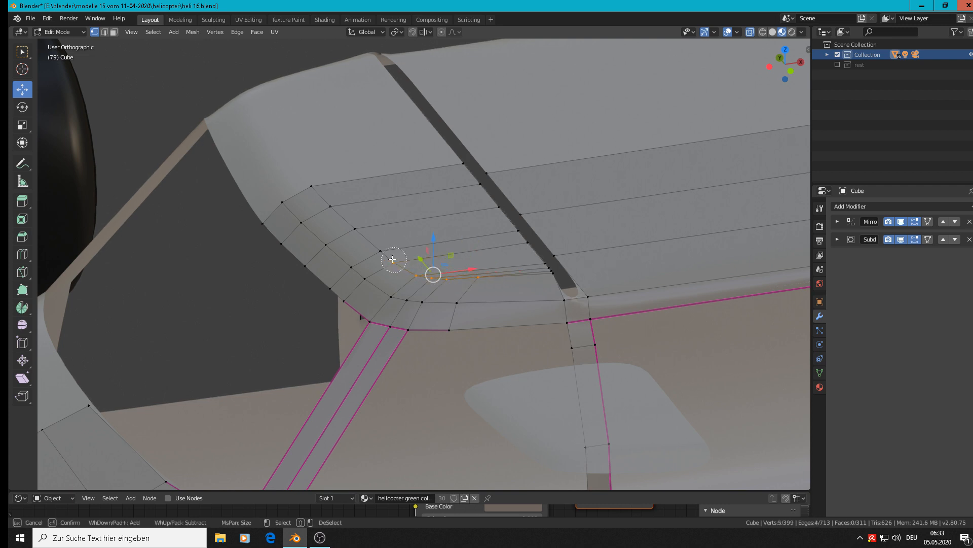
{"action": "left_click_drag", "start_coordinate": [392, 259], "coordinate": [358, 233]}
{"action": "key", "text": "Escape"}
{"action": "key", "text": "x"}
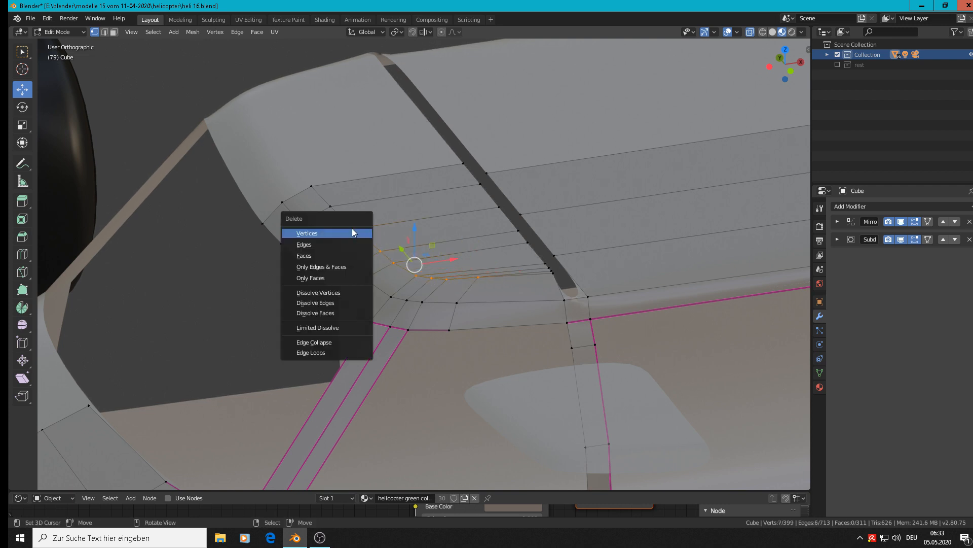
{"action": "left_click", "coordinate": [353, 230]}
{"action": "scroll", "coordinate": [457, 280], "scroll_direction": "down", "scroll_amount": 2}
{"action": "key", "text": "Tab"}
{"action": "scroll", "coordinate": [554, 370], "scroll_direction": "down", "scroll_amount": 3}
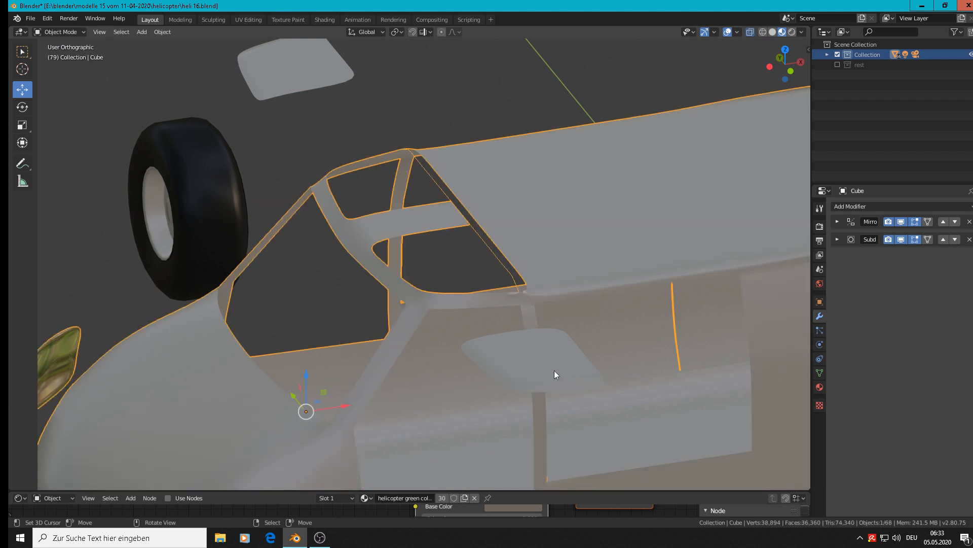
- Set the separated roof panel's origin to its geometry
{"action": "left_click", "coordinate": [545, 380]}
{"action": "middle_click_drag", "start_coordinate": [545, 381], "coordinate": [597, 410]}
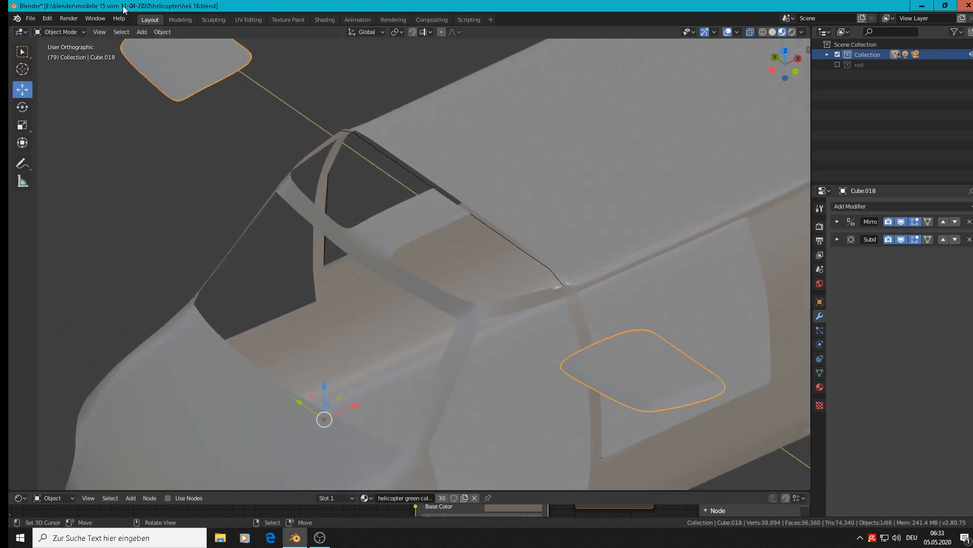
{"action": "left_click", "coordinate": [162, 32]}
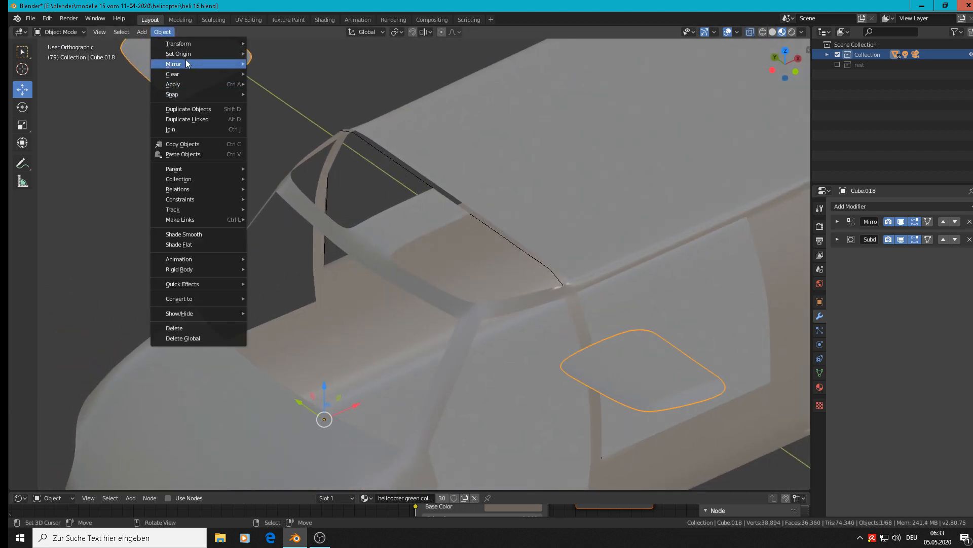
{"action": "mouse_move", "coordinate": [186, 56]}
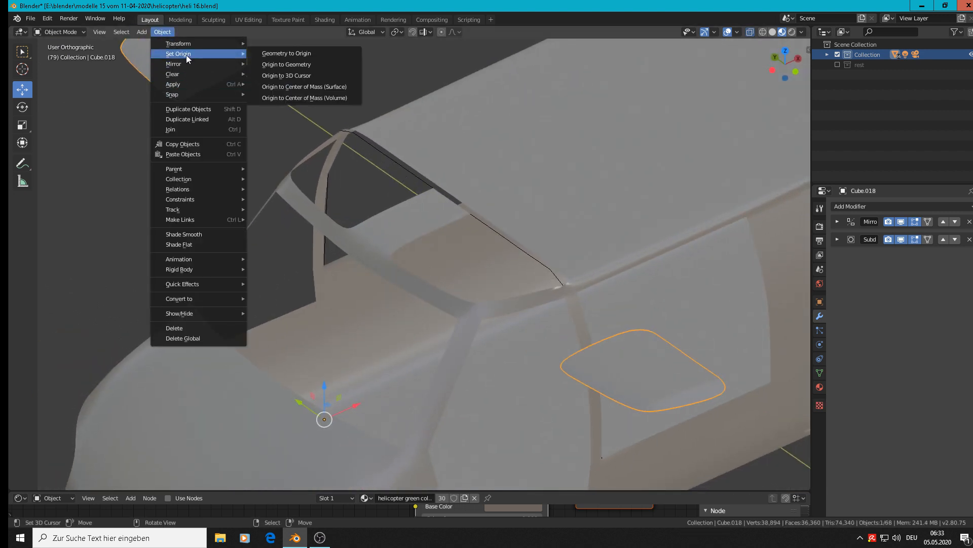
{"action": "left_click", "coordinate": [282, 65]}
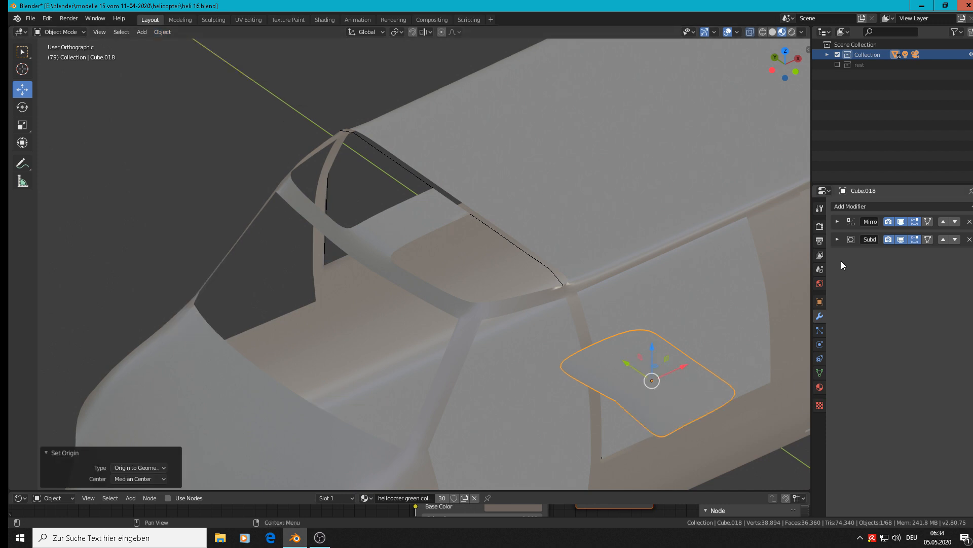
- Turn off the panel's Mirror modifier in the viewport and move the panel about 0.121 m along Y into the roof opening, lowering it slightly
{"action": "left_click", "coordinate": [902, 221]}
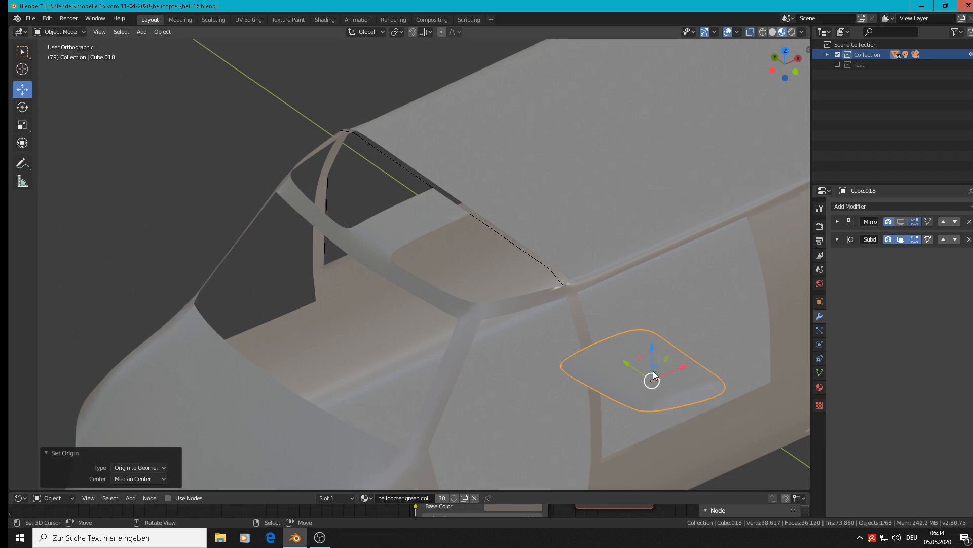
{"action": "key", "text": "g"}
{"action": "left_click", "coordinate": [449, 267]}
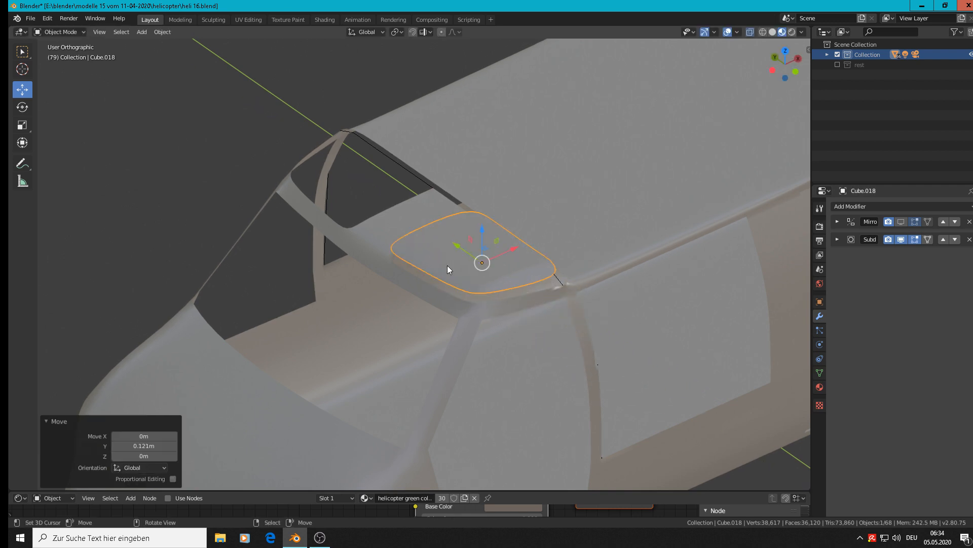
{"action": "middle_click_drag", "start_coordinate": [447, 266], "coordinate": [448, 244]}
{"action": "left_click_drag", "start_coordinate": [474, 214], "coordinate": [474, 226]}
{"action": "mouse_move", "coordinate": [474, 225]}
{"action": "middle_mouse_down"}
{"action": "mouse_move", "coordinate": [537, 292]}
{"action": "mouse_move", "coordinate": [587, 320]}
{"action": "mouse_move", "coordinate": [590, 351]}
{"action": "mouse_move", "coordinate": [507, 316]}
{"action": "mouse_move", "coordinate": [472, 273]}
{"action": "mouse_move", "coordinate": [472, 234]}
{"action": "mouse_move", "coordinate": [541, 200]}
{"action": "mouse_move", "coordinate": [537, 189]}
{"action": "mouse_move", "coordinate": [513, 230]}
{"action": "mouse_move", "coordinate": [465, 242]}
{"action": "middle_mouse_up"}
- Set the mean crease of the roof panel's entire outer border to 1.00
{"action": "key", "text": "Tab"}
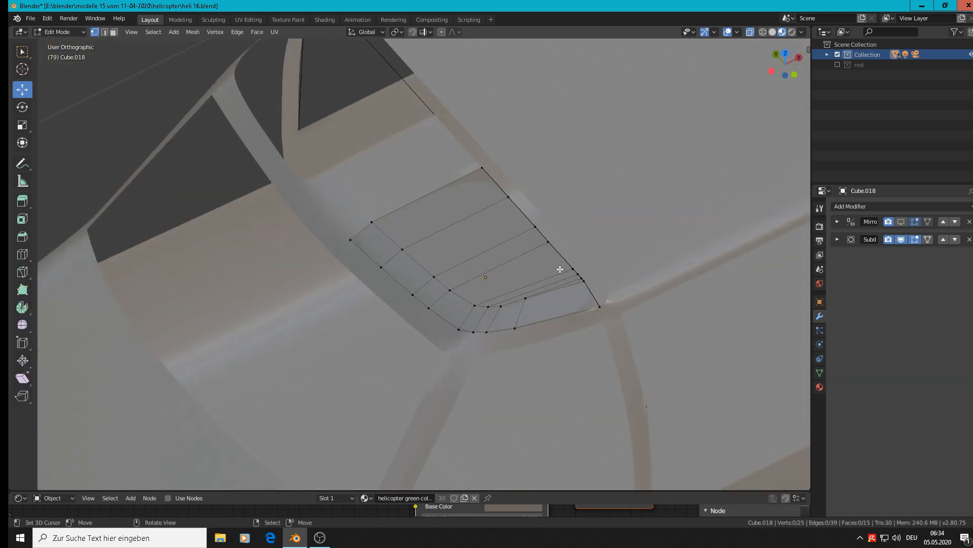
{"action": "left_click", "coordinate": [535, 221], "text": "alt"}
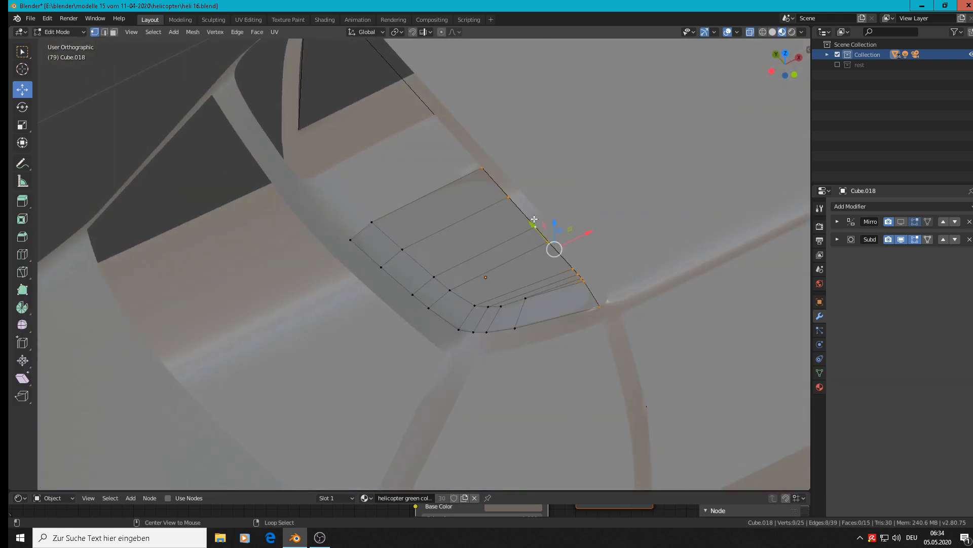
{"action": "left_click", "coordinate": [548, 322], "text": "alt+shift"}
{"action": "left_click", "coordinate": [404, 206], "text": "alt+shift"}
{"action": "scroll", "coordinate": [636, 257], "scroll_direction": "down", "scroll_amount": 5}
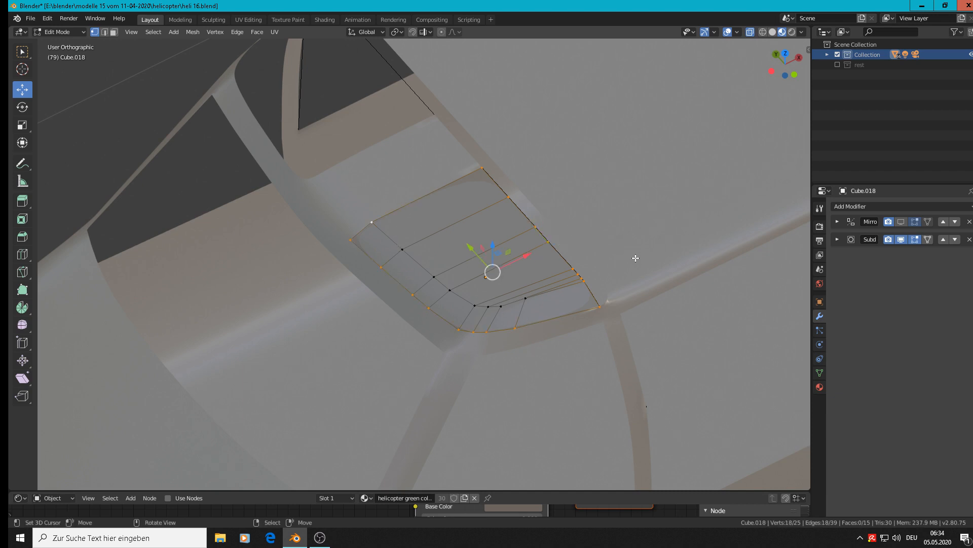
{"action": "middle_click_drag", "start_coordinate": [636, 269], "coordinate": [400, 307], "text": "shift"}
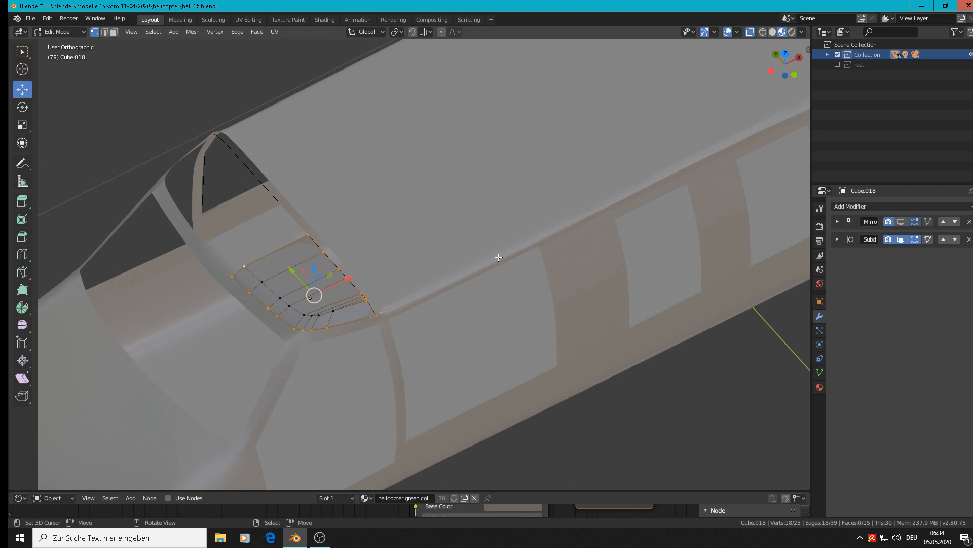
{"action": "key", "text": "n"}
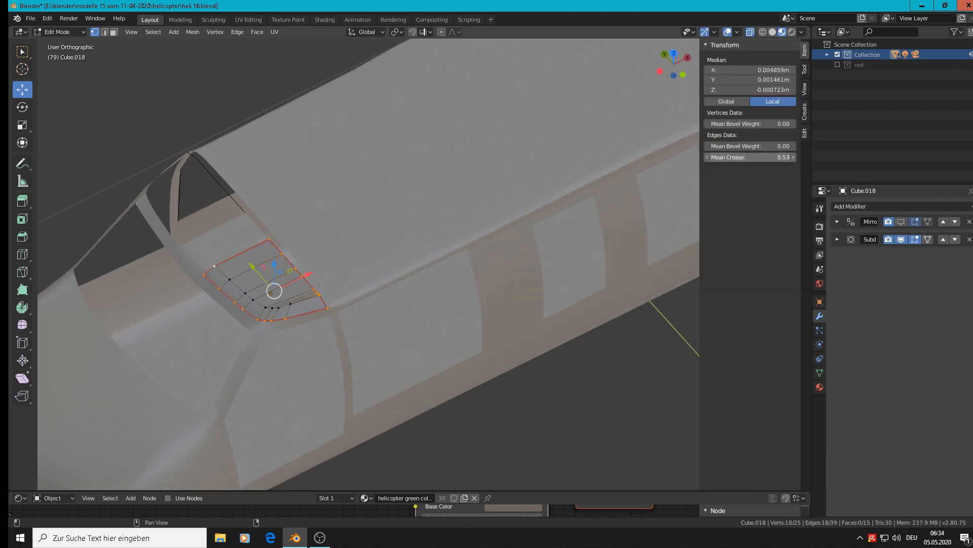
{"action": "key", "text": "Tab"}
- Shift the roof panel about 0.0007 m along Y to fit it in the roof opening
{"action": "middle_click_drag", "start_coordinate": [446, 429], "coordinate": [391, 387]}
{"action": "key", "text": "alt+a"}
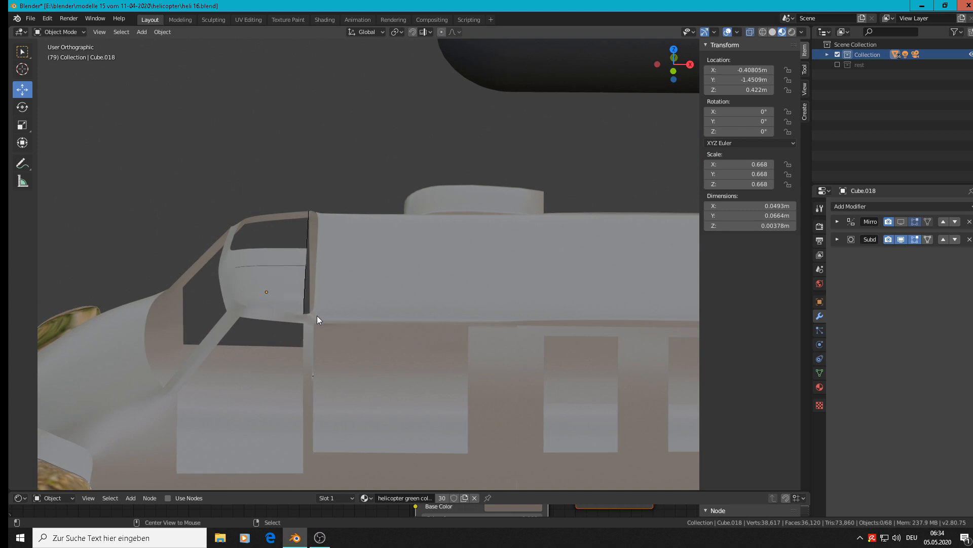
{"action": "mouse_move", "coordinate": [318, 315]}
{"action": "middle_mouse_down"}
{"action": "mouse_move", "coordinate": [361, 346]}
{"action": "mouse_move", "coordinate": [444, 342]}
{"action": "mouse_move", "coordinate": [308, 306]}
{"action": "middle_mouse_up"}
{"action": "left_click", "coordinate": [262, 288]}
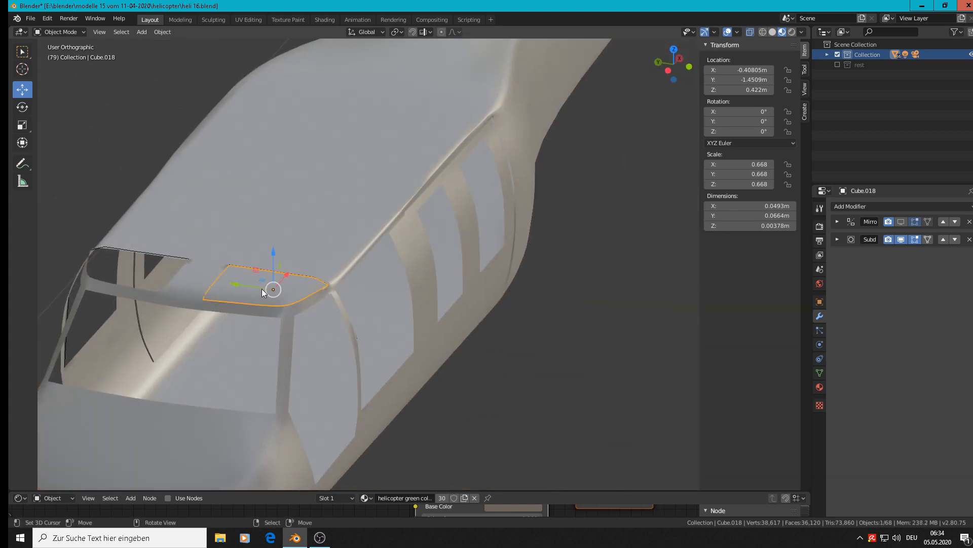
{"action": "key", "text": "g"}
{"action": "key", "text": "y"}
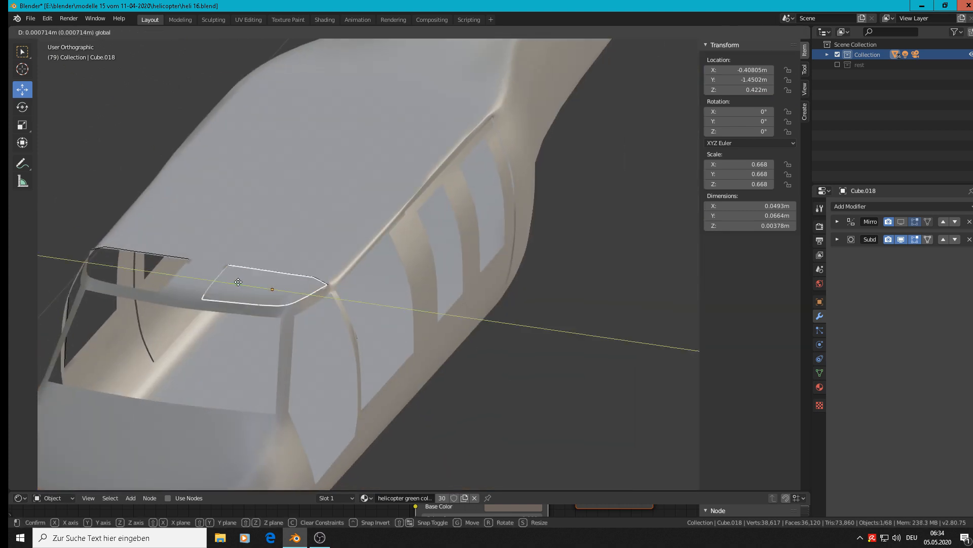
{"action": "left_click", "coordinate": [239, 283]}
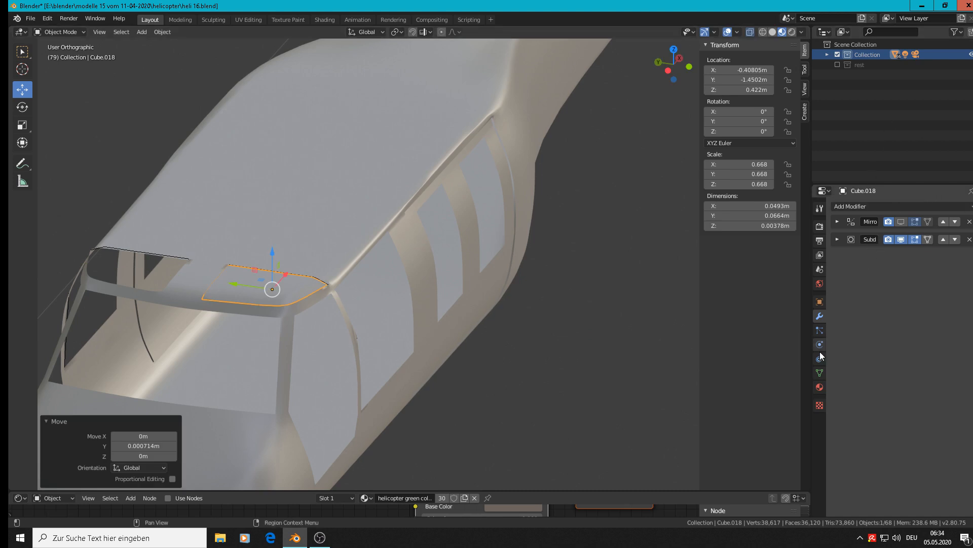
- Assign the glas material to all faces of the roof panel and view the cockpit from the side
{"action": "left_click", "coordinate": [820, 386]}
{"action": "left_click", "coordinate": [856, 219]}
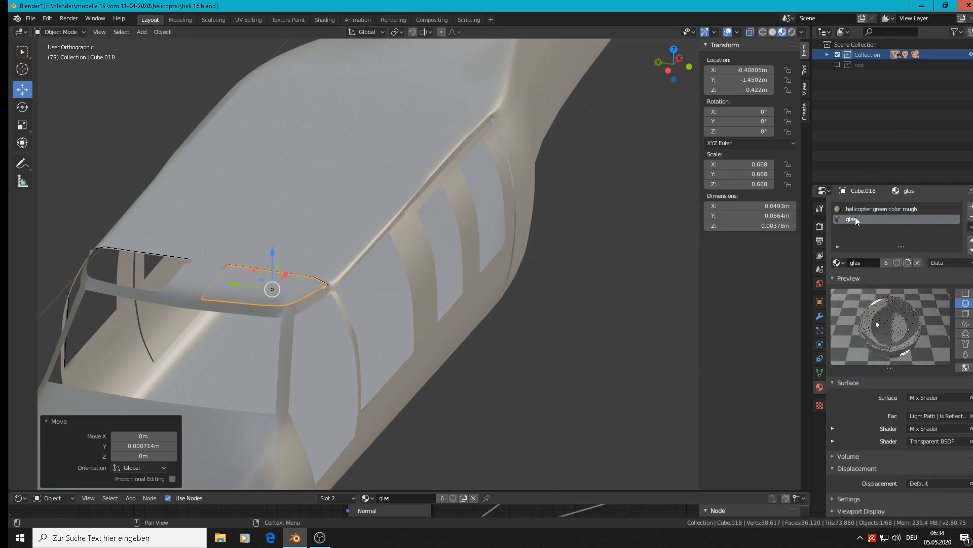
{"action": "key", "text": "Tab"}
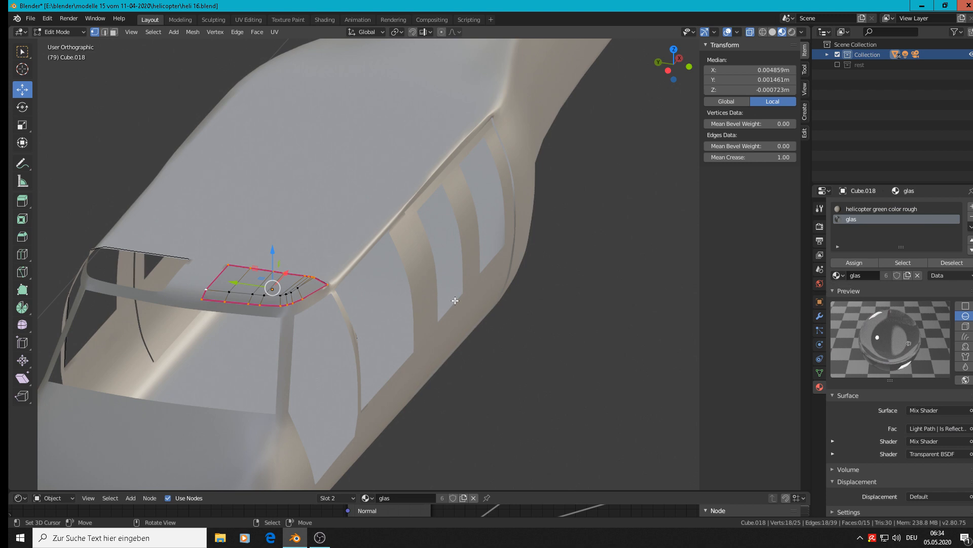
{"action": "key", "text": "a"}
{"action": "key", "text": "alt+a"}
{"action": "key", "text": "a"}
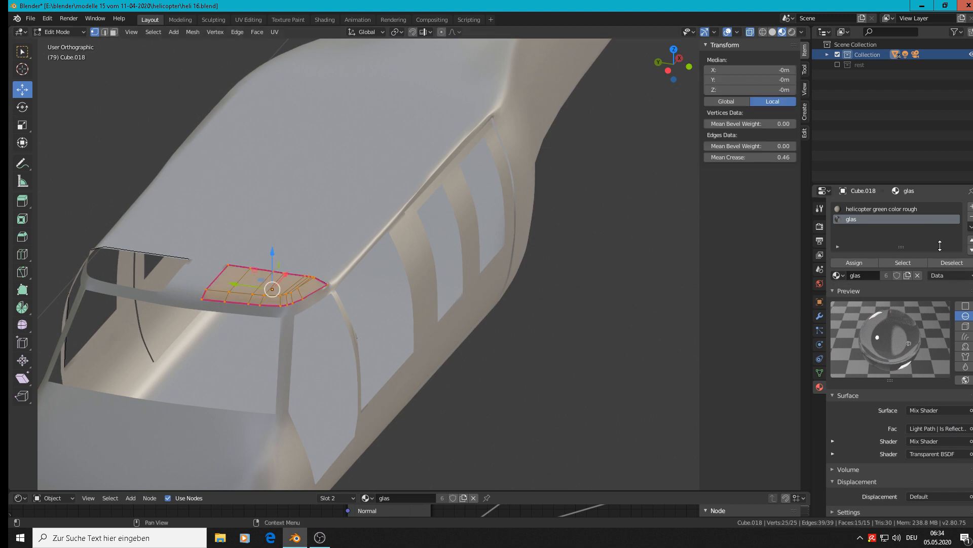
{"action": "left_click", "coordinate": [849, 265]}
{"action": "key", "text": "Tab"}
{"action": "scroll", "coordinate": [584, 314], "scroll_direction": "down", "scroll_amount": 5}
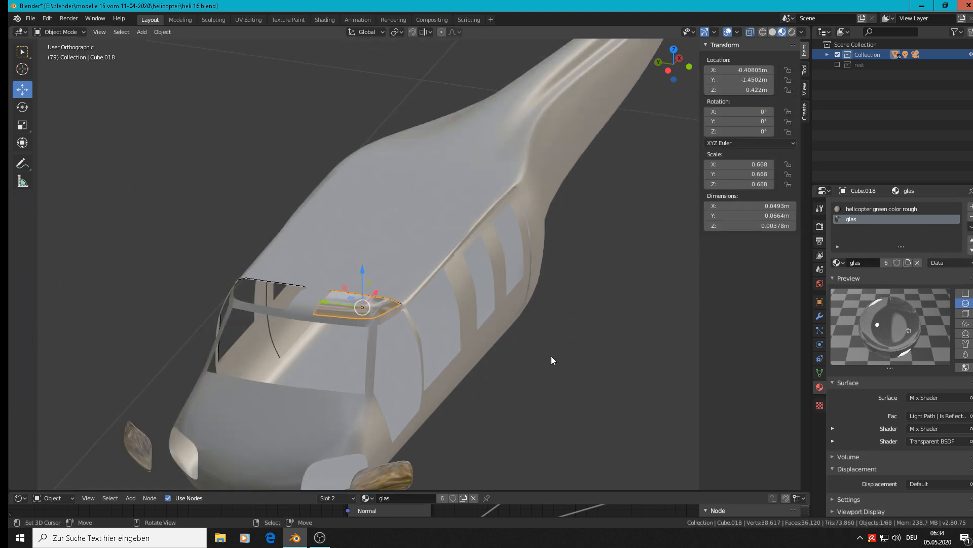
{"action": "middle_click_drag", "start_coordinate": [552, 356], "coordinate": [406, 355]}
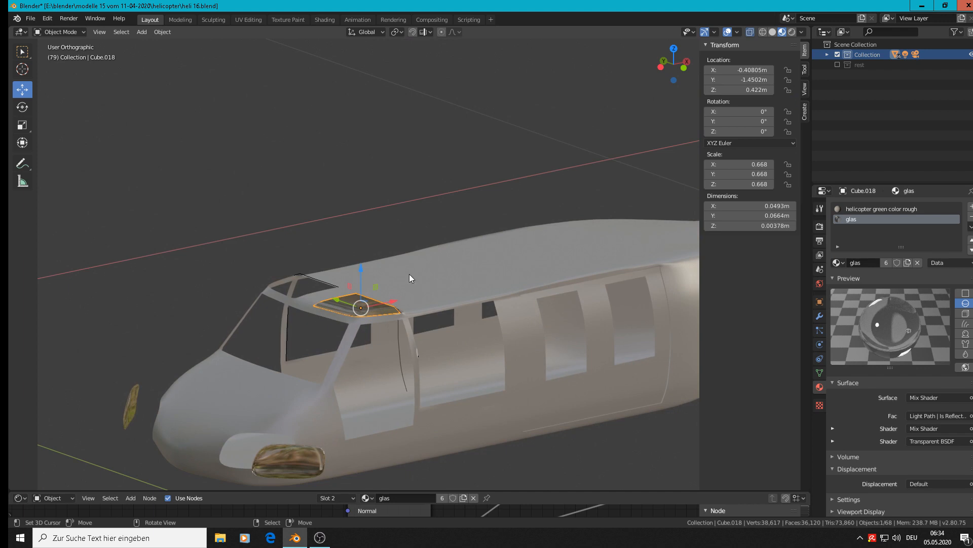
{"action": "key", "text": "n"}
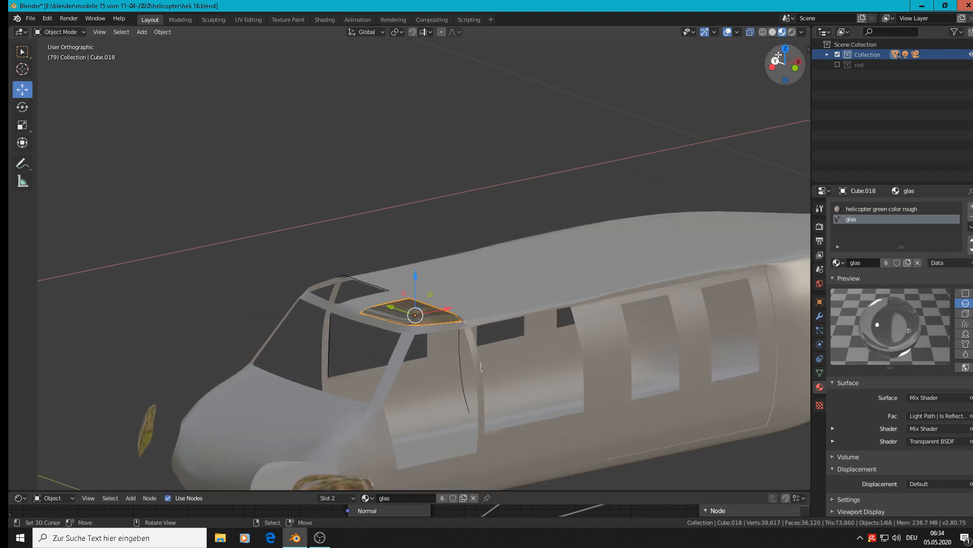
- View the whole helicopter from the side and save the changes to heli 16.blend
{"action": "middle_click_drag", "start_coordinate": [374, 241], "coordinate": [347, 179], "text": "shift"}
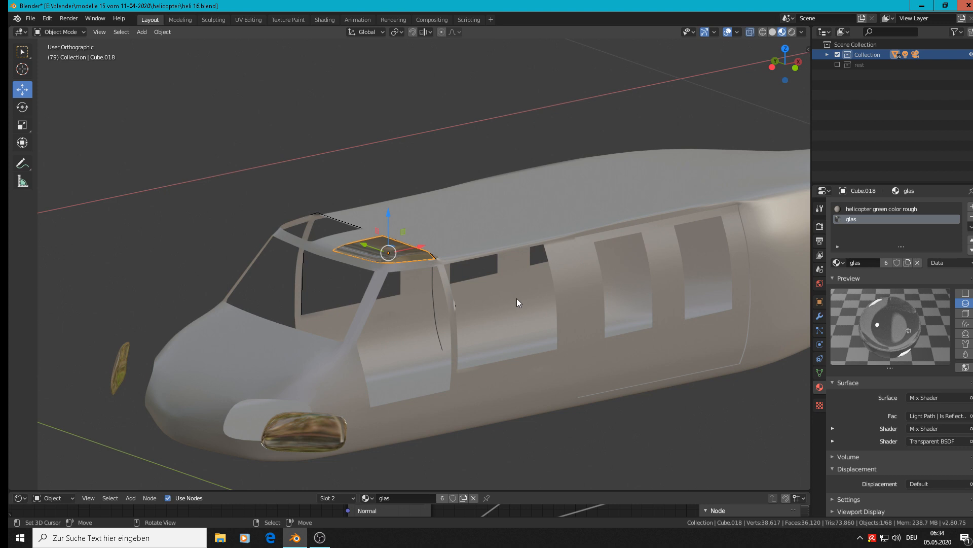
{"action": "scroll", "coordinate": [517, 299], "scroll_direction": "down", "scroll_amount": 2}
{"action": "middle_click_drag", "start_coordinate": [501, 338], "coordinate": [405, 327]}
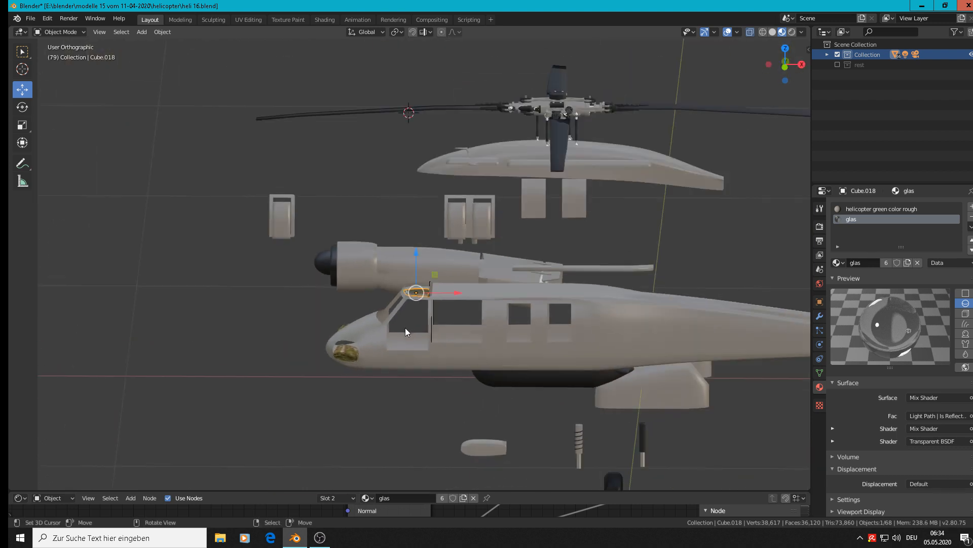
{"action": "left_click", "coordinate": [30, 18]}
- Assign the glas material to all faces of the paired window panes in front of the double window frame
{"action": "scroll", "coordinate": [511, 218], "scroll_direction": "up", "scroll_amount": 4}
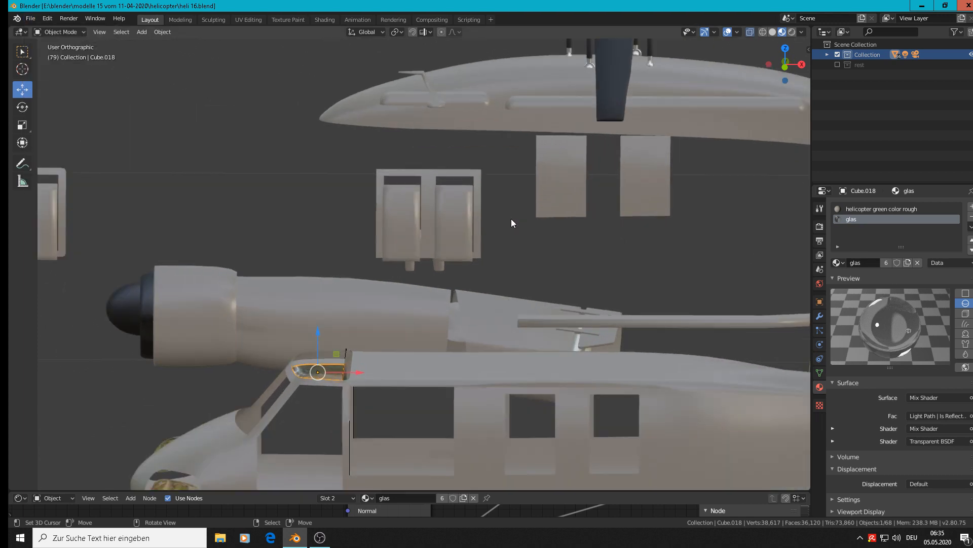
{"action": "left_click", "coordinate": [400, 205]}
{"action": "middle_click_drag", "start_coordinate": [491, 267], "coordinate": [536, 273]}
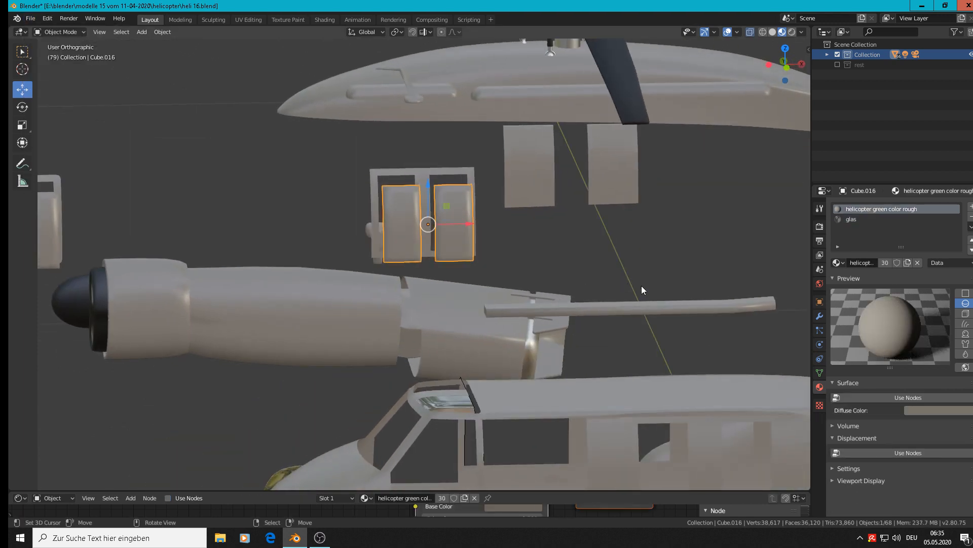
{"action": "middle_click_drag", "start_coordinate": [725, 288], "coordinate": [865, 321]}
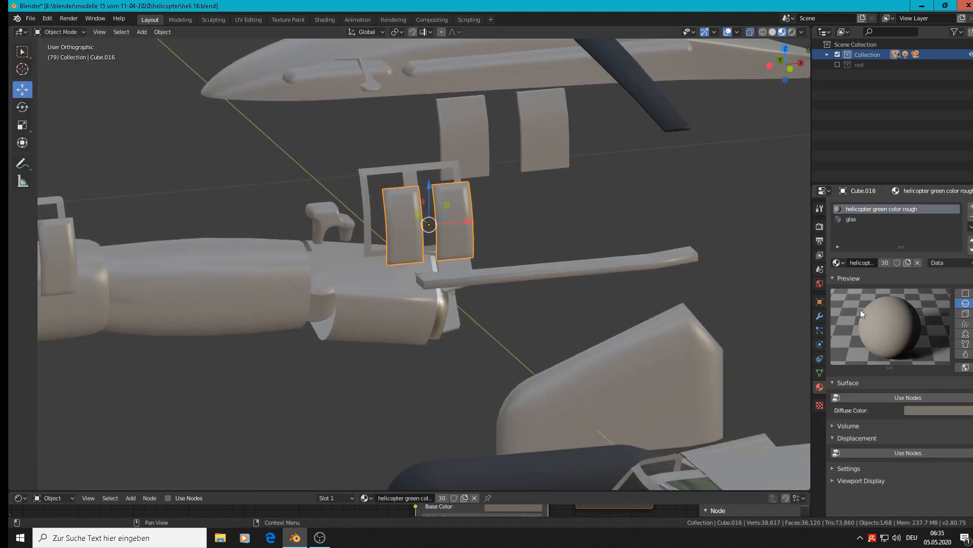
{"action": "left_click", "coordinate": [857, 219]}
{"action": "key", "text": "Tab"}
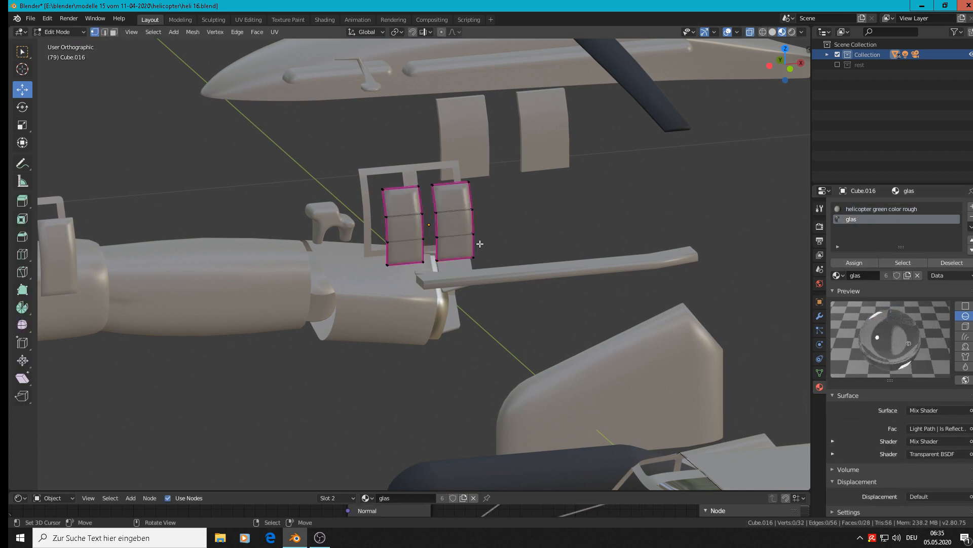
{"action": "key", "text": "a"}
{"action": "left_click", "coordinate": [856, 263]}
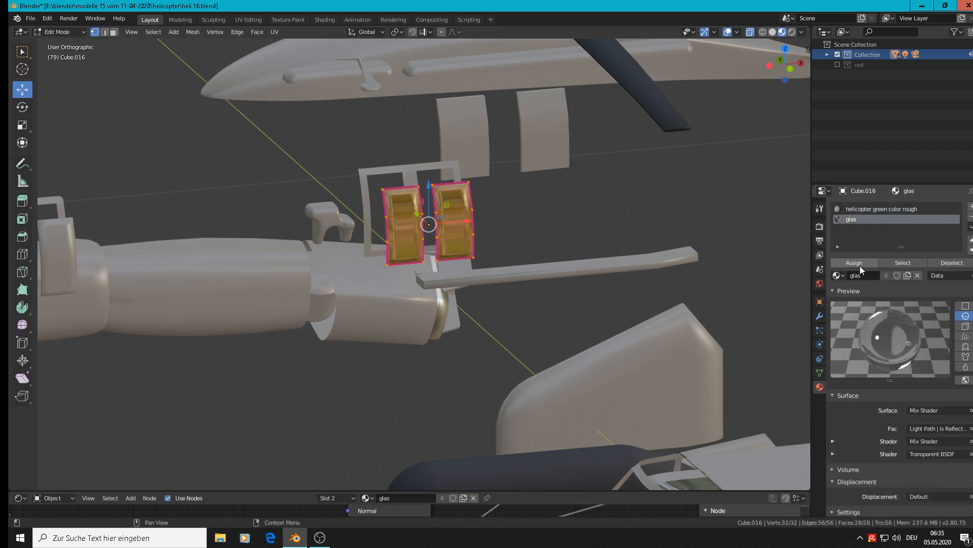
{"action": "key", "text": "Tab"}
- Assign the glas.002 material to all faces of the single window pane near the engine's front end
{"action": "scroll", "coordinate": [583, 370], "scroll_direction": "down", "scroll_amount": 4}
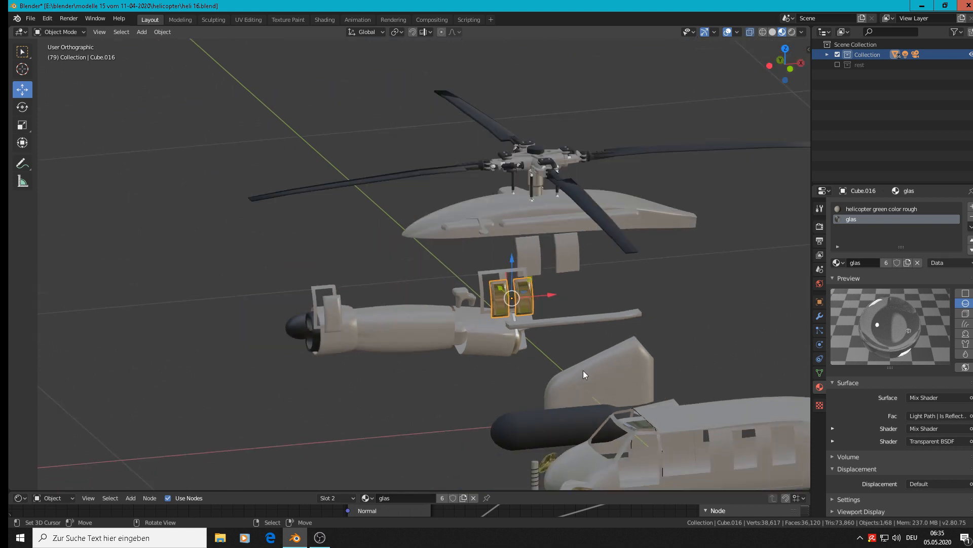
{"action": "middle_click_drag", "start_coordinate": [574, 374], "coordinate": [502, 363]}
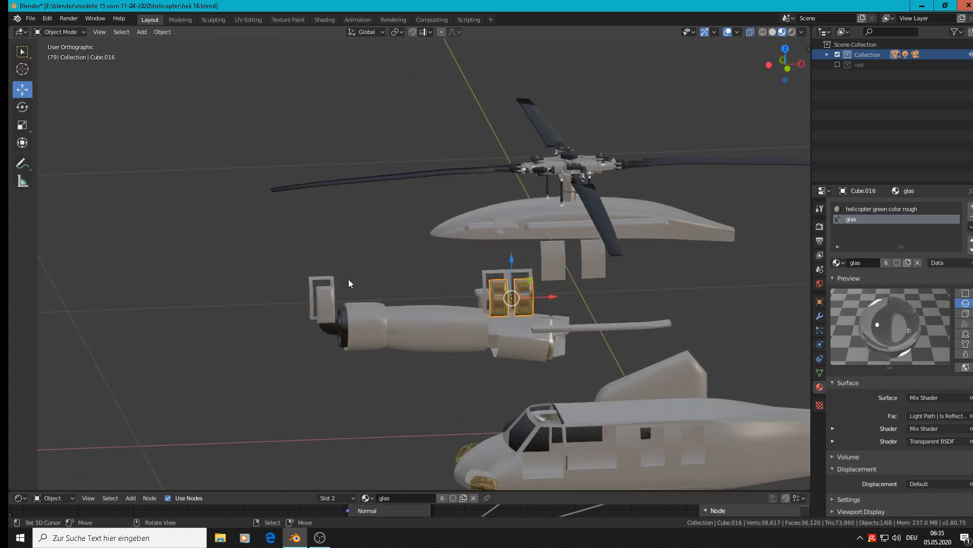
{"action": "left_click", "coordinate": [332, 303]}
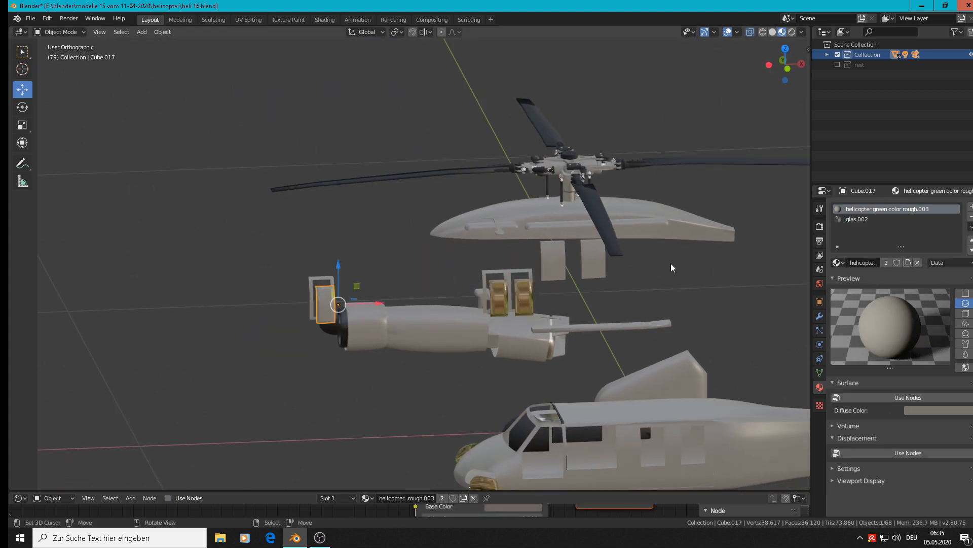
{"action": "key", "text": "Tab"}
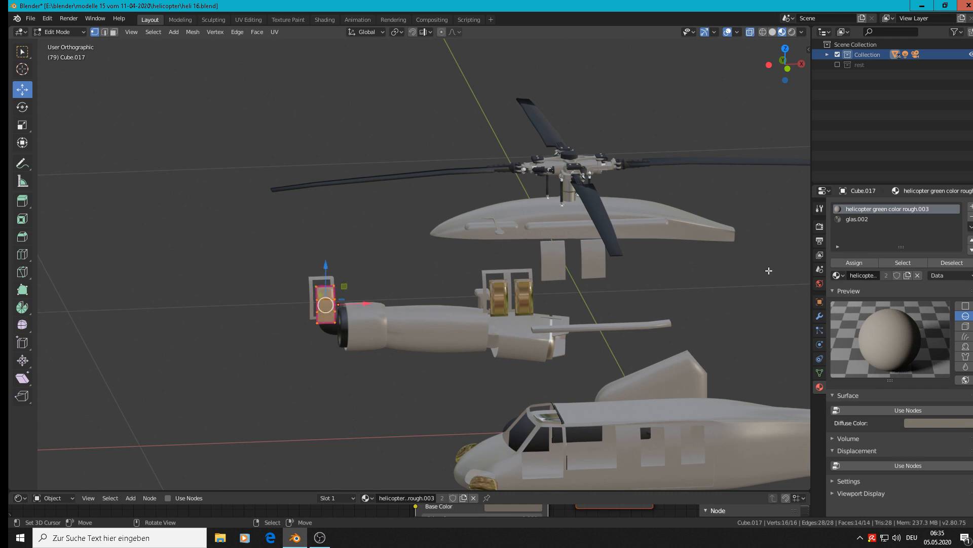
{"action": "left_click", "coordinate": [856, 219]}
{"action": "left_click", "coordinate": [854, 262]}
{"action": "key", "text": "Tab"}
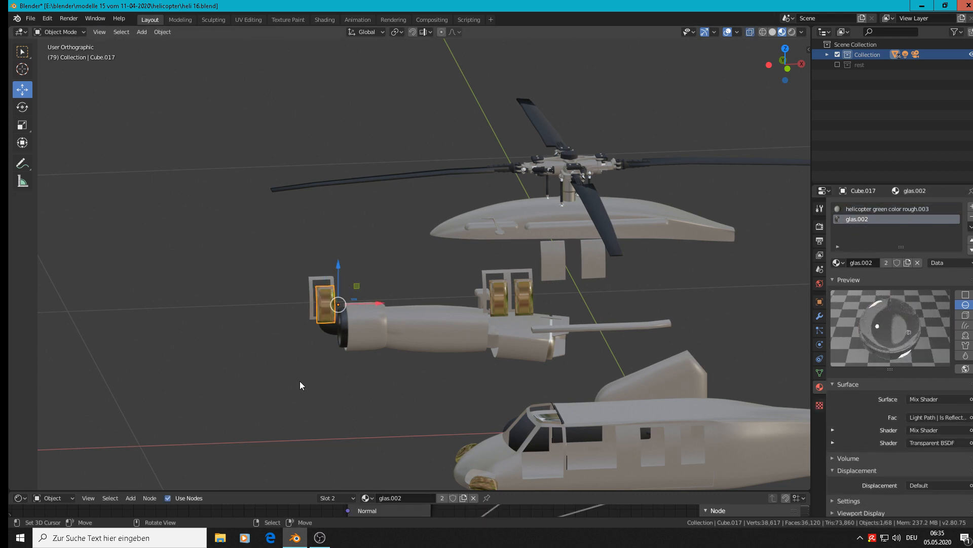
- Deselect everything and save the project as a new version named heli 17.blend
{"action": "scroll", "coordinate": [300, 381], "scroll_direction": "down", "scroll_amount": 1}
{"action": "scroll", "coordinate": [299, 382], "scroll_direction": "down", "scroll_amount": 1}
{"action": "key", "text": "alt+a"}
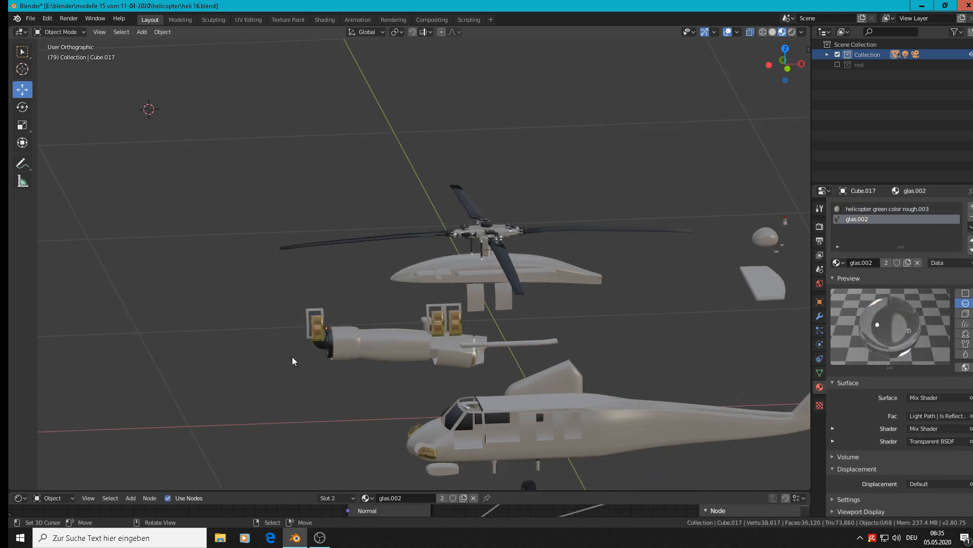
{"action": "scroll", "coordinate": [292, 357], "scroll_direction": "down", "scroll_amount": 1}
{"action": "left_click", "coordinate": [30, 18]}
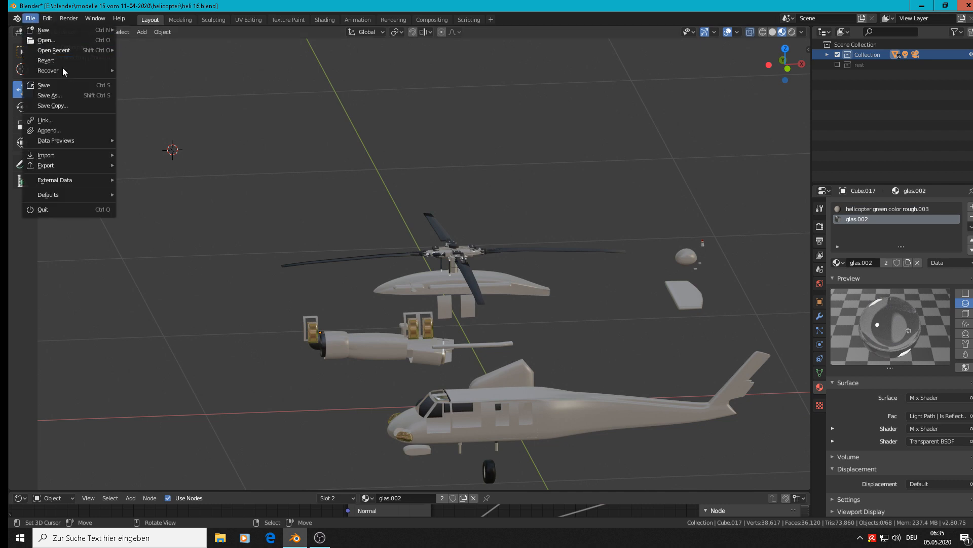
{"action": "left_click", "coordinate": [58, 100]}
{"action": "left_click", "coordinate": [158, 57]}
{"action": "left_click", "coordinate": [157, 56]}
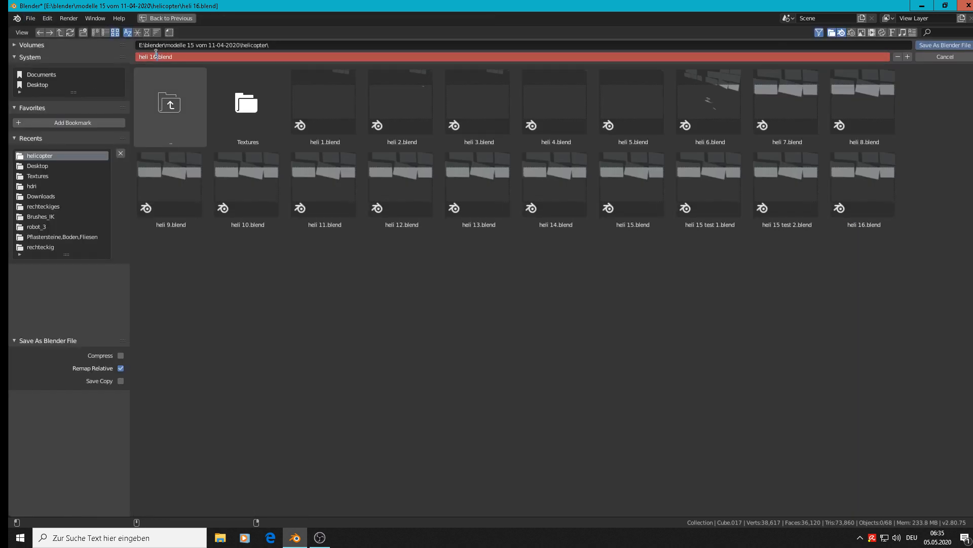
{"action": "key", "text": "BackSpace"}
{"action": "type", "text": "7"}
{"action": "left_click", "coordinate": [937, 47]}
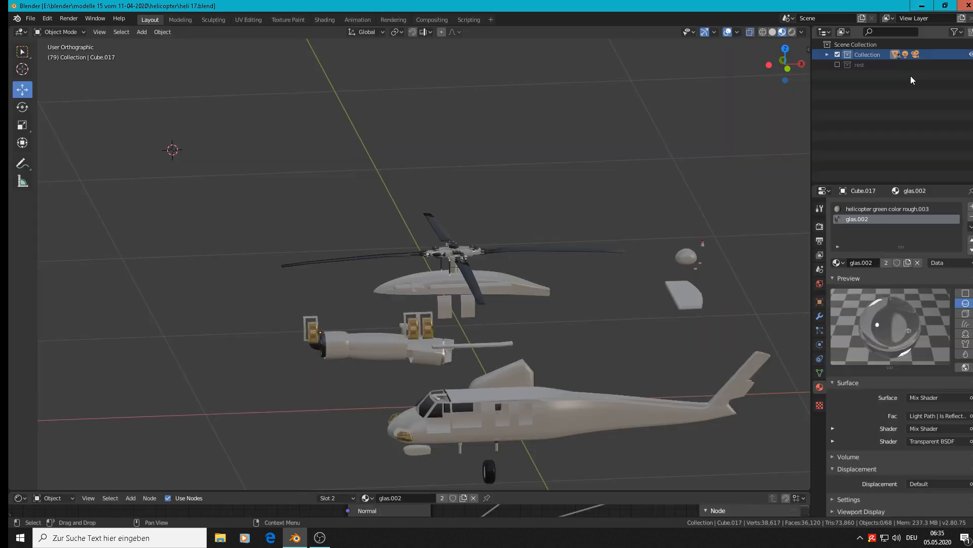
- Examine the fuselage's cockpit, roof window and nose against the surrounding helicopter parts
{"action": "scroll", "coordinate": [716, 318], "scroll_direction": "up", "scroll_amount": 1}
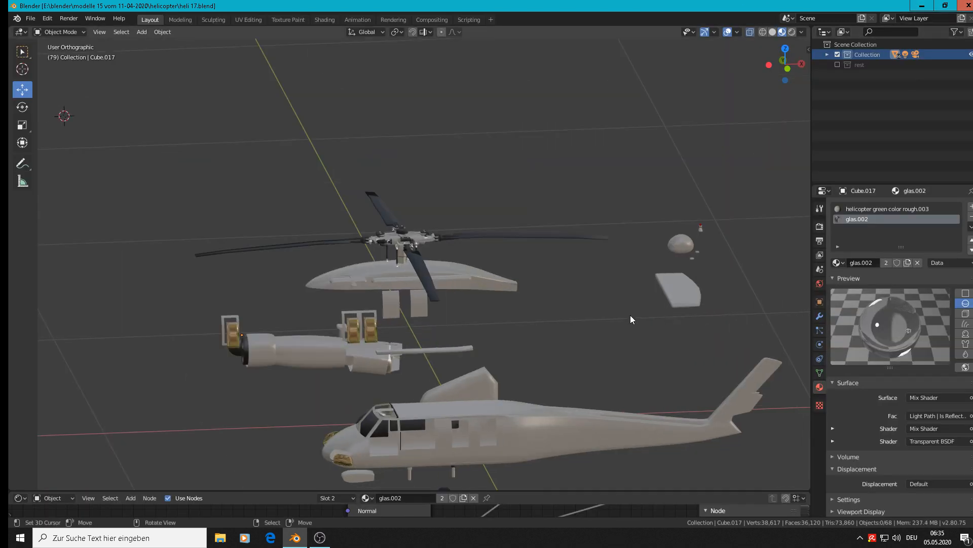
{"action": "scroll", "coordinate": [605, 327], "scroll_direction": "down", "scroll_amount": 3}
{"action": "middle_click_drag", "start_coordinate": [594, 362], "coordinate": [507, 266], "text": "shift"}
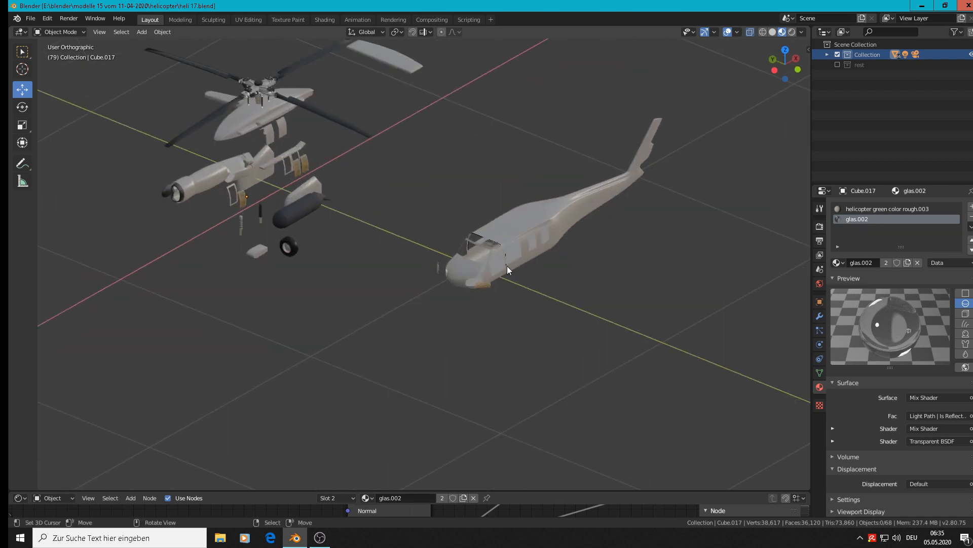
{"action": "scroll", "coordinate": [507, 266], "scroll_direction": "up", "scroll_amount": 5}
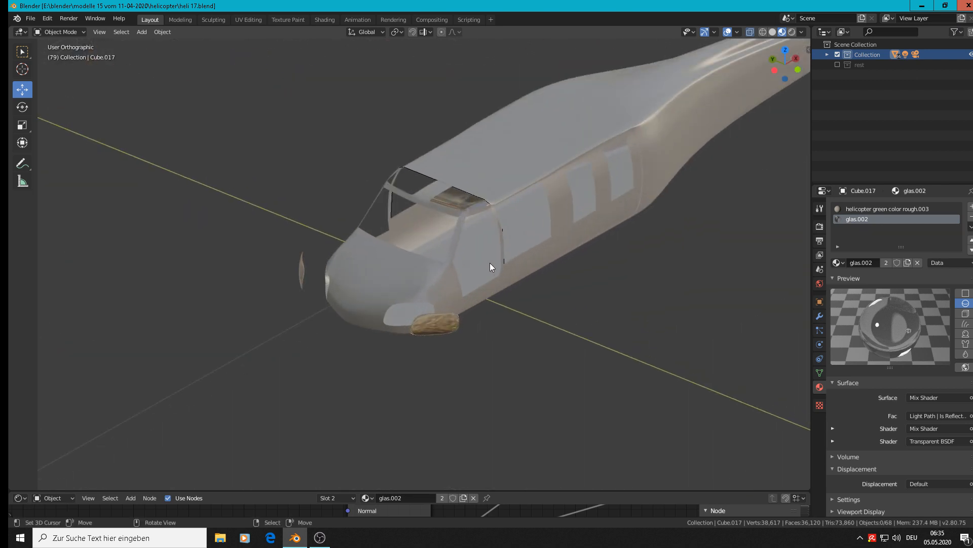
{"action": "scroll", "coordinate": [489, 263], "scroll_direction": "down", "scroll_amount": 5}
{"action": "scroll", "coordinate": [490, 263], "scroll_direction": "up", "scroll_amount": 1}
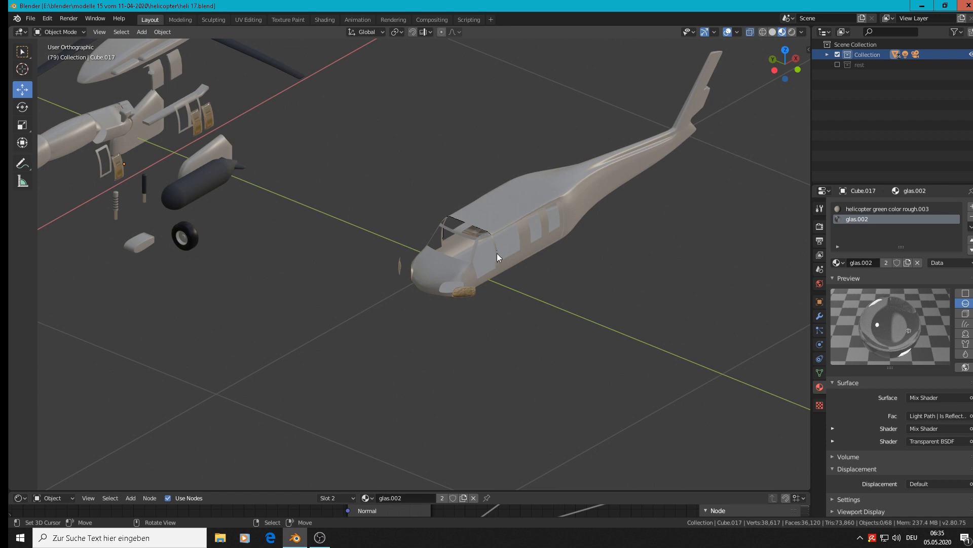
{"action": "scroll", "coordinate": [494, 254], "scroll_direction": "up", "scroll_amount": 1}
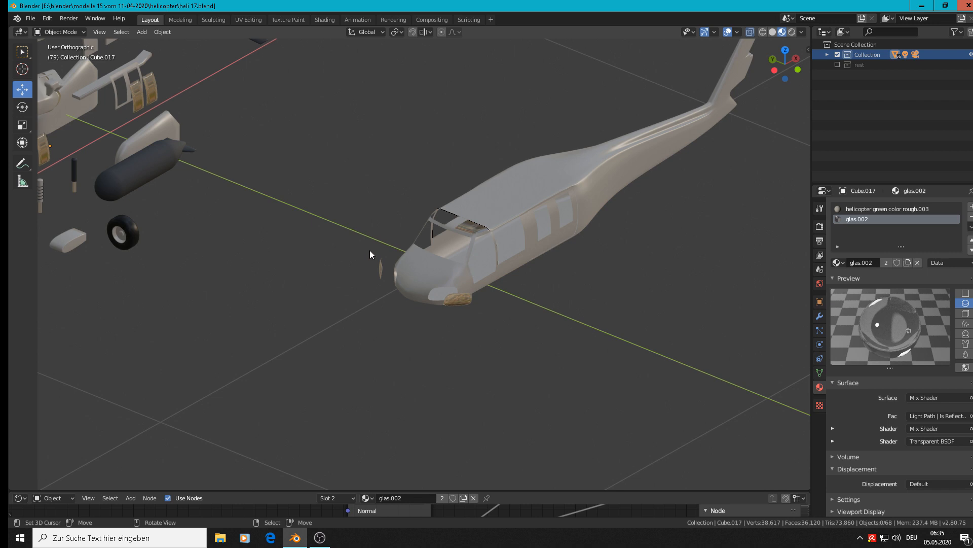
{"action": "scroll", "coordinate": [369, 250], "scroll_direction": "down", "scroll_amount": 6}
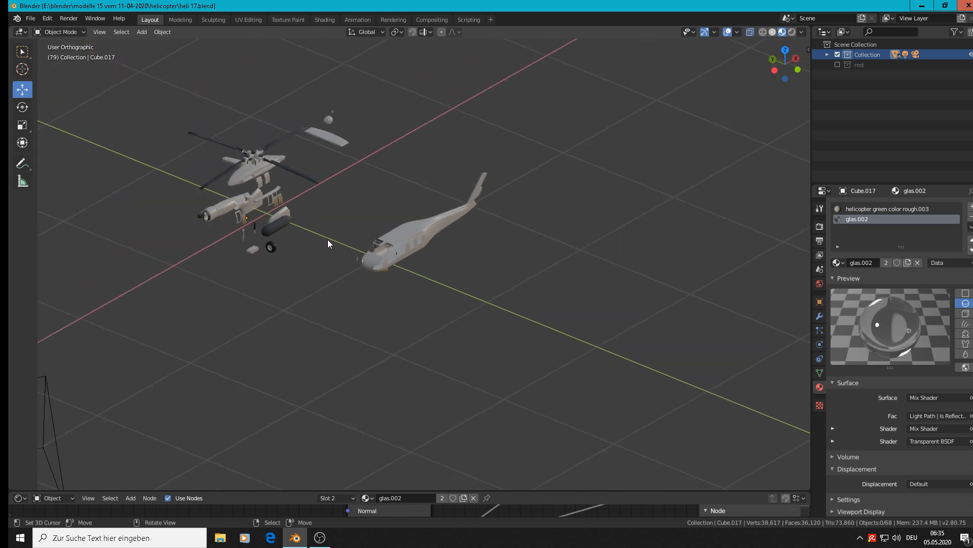
- Switch to the front view and study the cockpit windows and nose in the helicopter reference photos
{"action": "key", "text": "KP_1"}
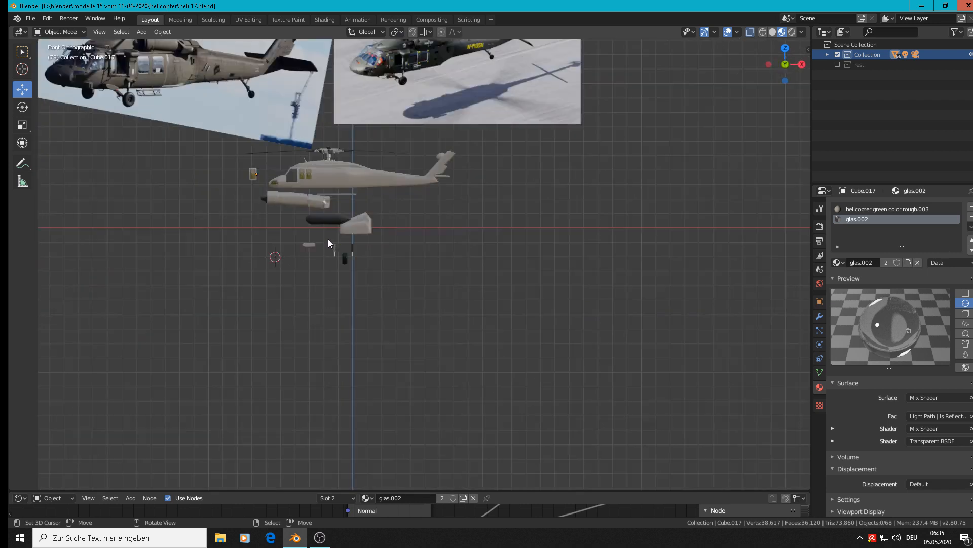
{"action": "scroll", "coordinate": [359, 81], "scroll_direction": "up", "scroll_amount": 4}
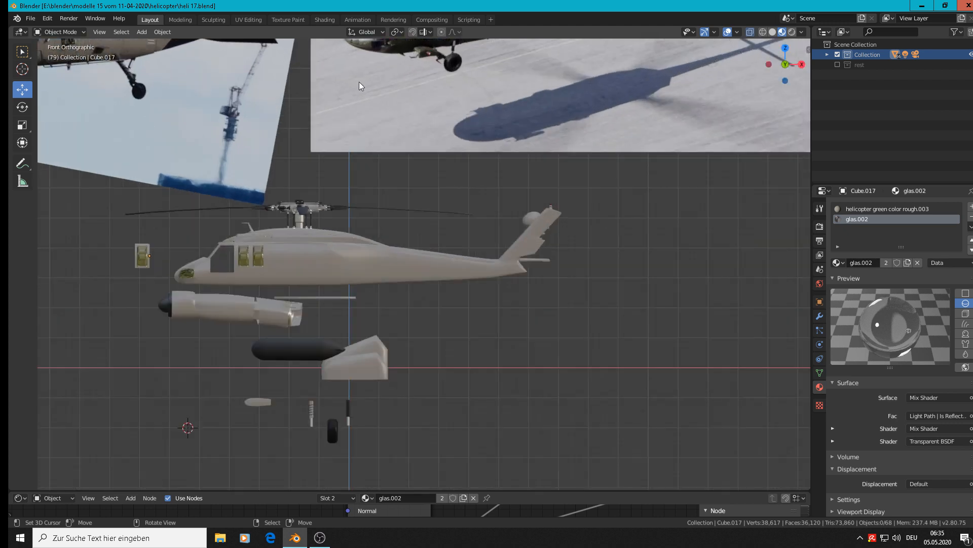
{"action": "scroll", "coordinate": [350, 74], "scroll_direction": "down", "scroll_amount": 3}
{"action": "scroll", "coordinate": [391, 43], "scroll_direction": "up", "scroll_amount": 2}
{"action": "scroll", "coordinate": [390, 44], "scroll_direction": "up", "scroll_amount": 1}
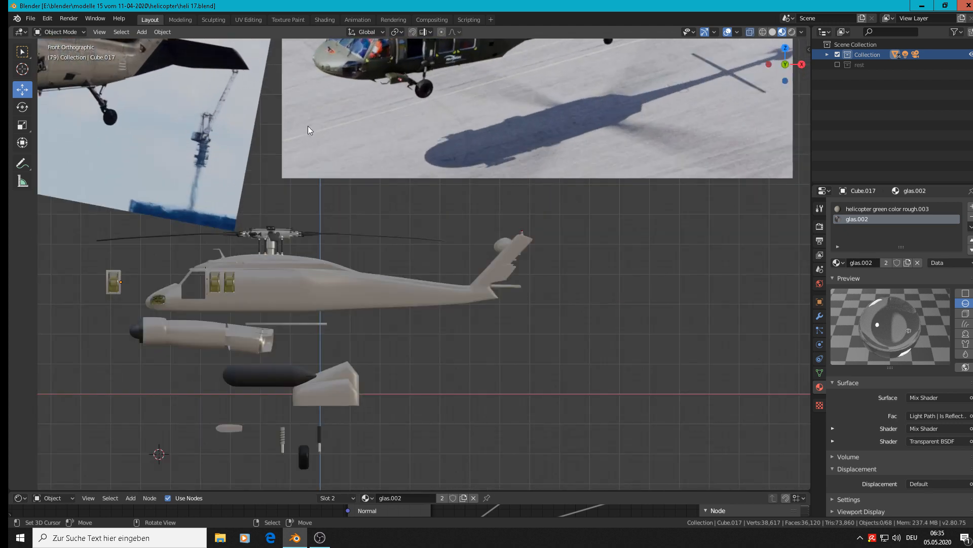
{"action": "scroll", "coordinate": [373, 90], "scroll_direction": "up", "scroll_amount": 8}
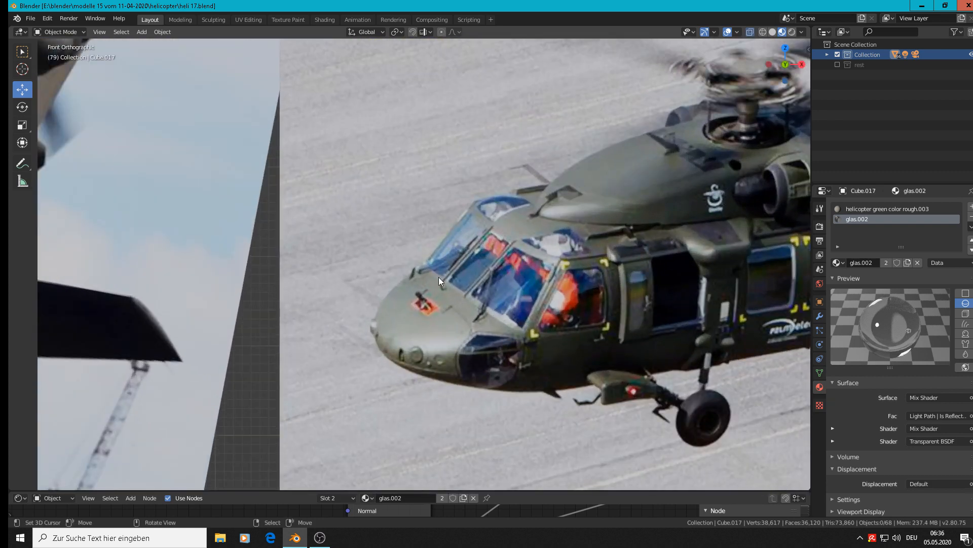
{"action": "scroll", "coordinate": [510, 321], "scroll_direction": "down", "scroll_amount": 5}
{"action": "middle_click_drag", "start_coordinate": [510, 320], "coordinate": [126, 172], "text": "shift"}
{"action": "scroll", "coordinate": [436, 259], "scroll_direction": "down", "scroll_amount": 3}
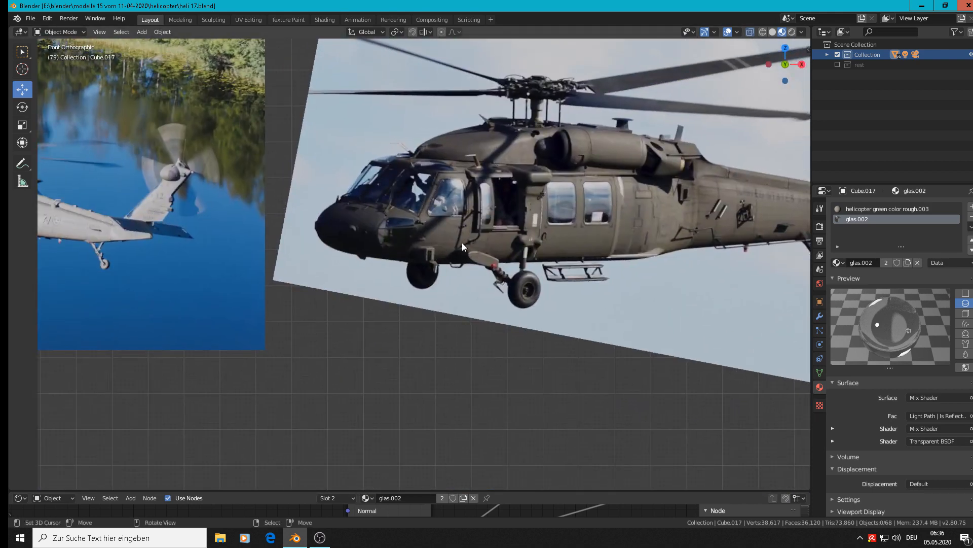
{"action": "middle_click_drag", "start_coordinate": [529, 377], "coordinate": [586, 307], "text": "shift"}
- Open the fuselage mesh for editing with the nose and windshield opening in view
{"action": "scroll", "coordinate": [587, 305], "scroll_direction": "up", "scroll_amount": 6}
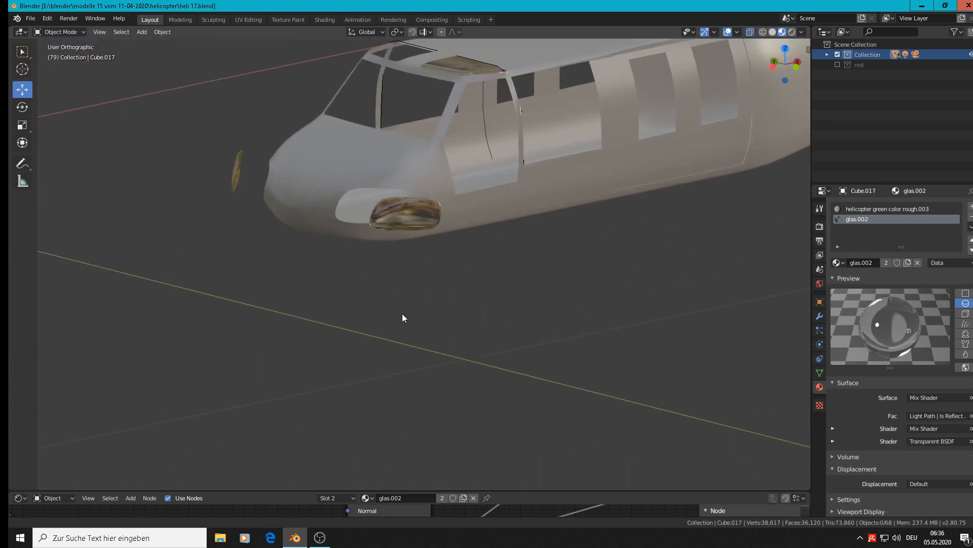
{"action": "middle_click_drag", "start_coordinate": [403, 316], "coordinate": [462, 289]}
{"action": "middle_click_drag", "start_coordinate": [685, 235], "coordinate": [376, 207]}
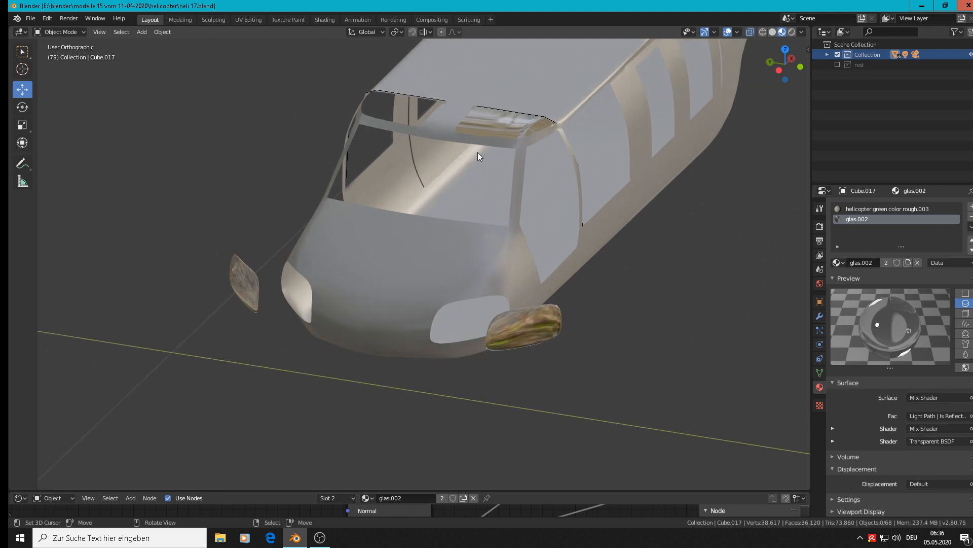
{"action": "left_click", "coordinate": [473, 137]}
{"action": "key", "text": "Tab"}
{"action": "scroll", "coordinate": [509, 191], "scroll_direction": "up", "scroll_amount": 2}
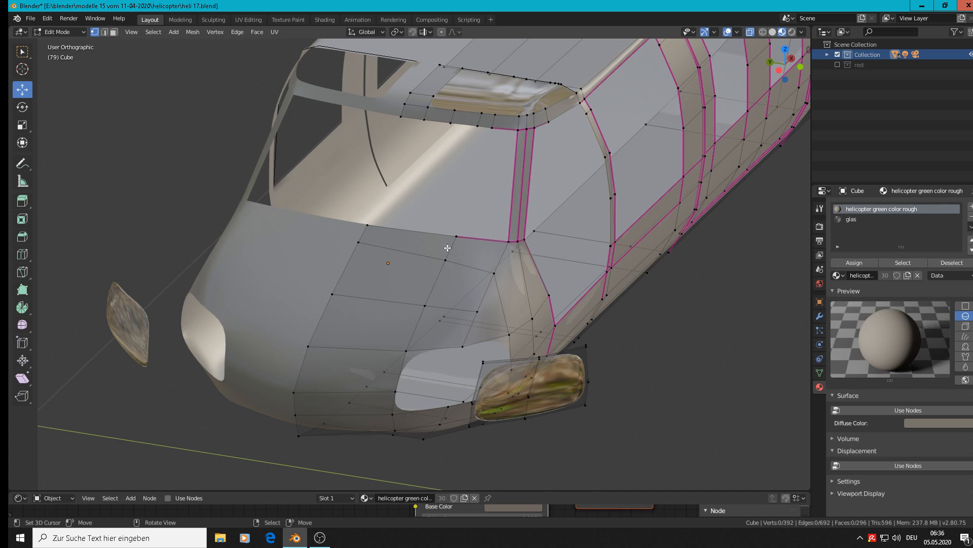
{"action": "middle_click_drag", "start_coordinate": [455, 293], "coordinate": [448, 303], "text": "shift"}
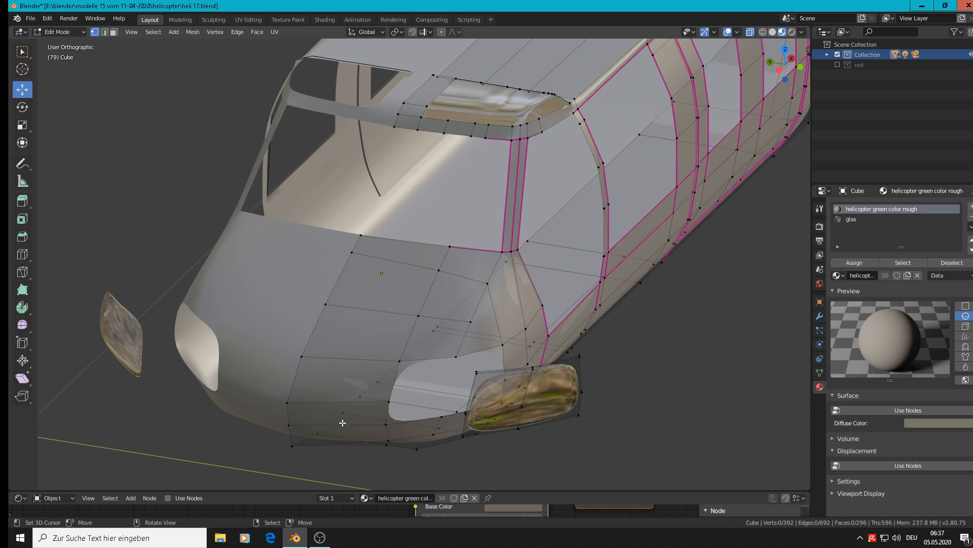
- Move a vertex on the nose's underside below the headlight opening by 0.0128 m in X, -0.00624 m in Y and -0.00109 m in Z
{"action": "middle_click_drag", "start_coordinate": [439, 451], "coordinate": [422, 435]}
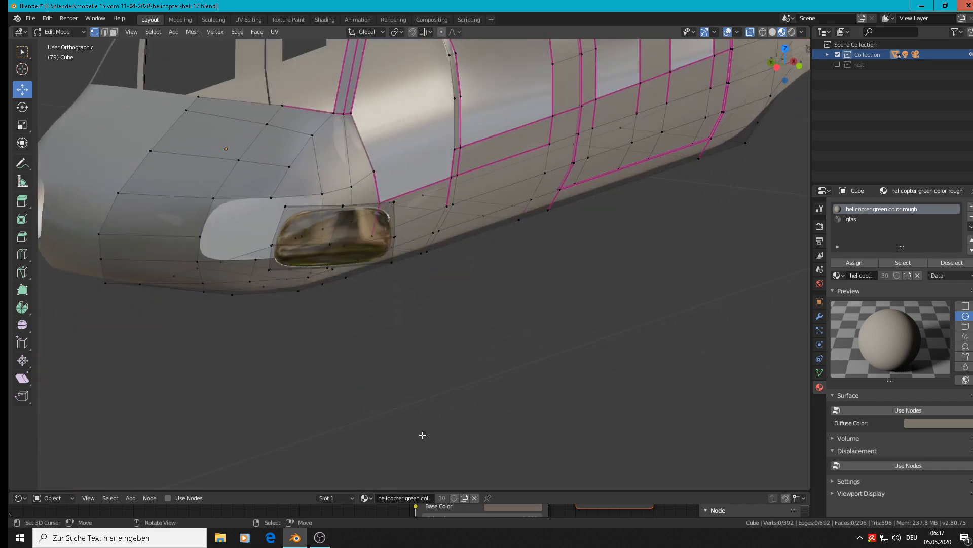
{"action": "right_click", "coordinate": [236, 303]}
{"action": "middle_click_drag", "start_coordinate": [249, 333], "coordinate": [99, 260]}
{"action": "key", "text": "g"}
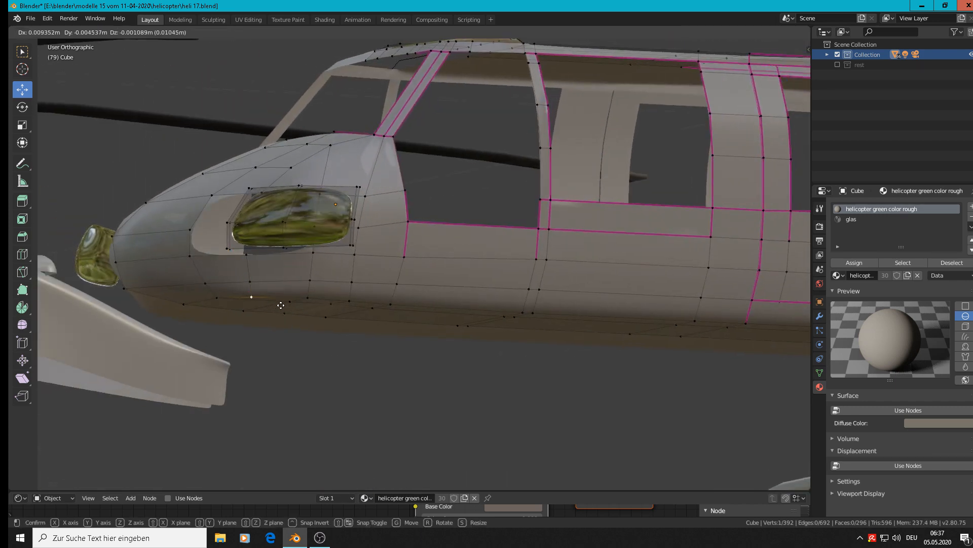
{"action": "left_click", "coordinate": [283, 305]}
{"action": "middle_click_drag", "start_coordinate": [283, 305], "coordinate": [350, 342]}
{"action": "middle_click_drag", "start_coordinate": [321, 289], "coordinate": [335, 310], "text": "shift"}
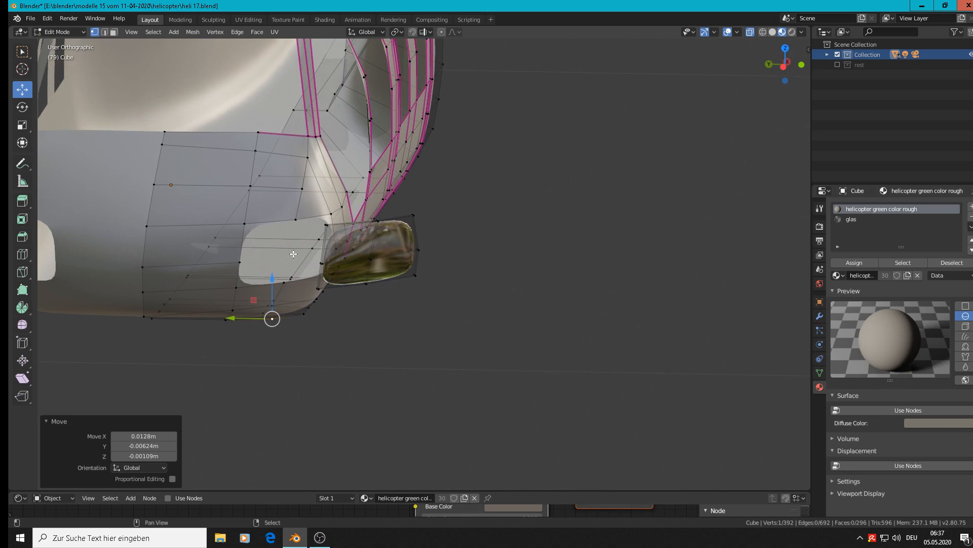
{"action": "middle_click_drag", "start_coordinate": [301, 267], "coordinate": [419, 443], "text": "shift"}
{"action": "scroll", "coordinate": [382, 380], "scroll_direction": "up", "scroll_amount": 1}
{"action": "scroll", "coordinate": [350, 327], "scroll_direction": "down", "scroll_amount": 4}
{"action": "scroll", "coordinate": [375, 454], "scroll_direction": "up", "scroll_amount": 4}
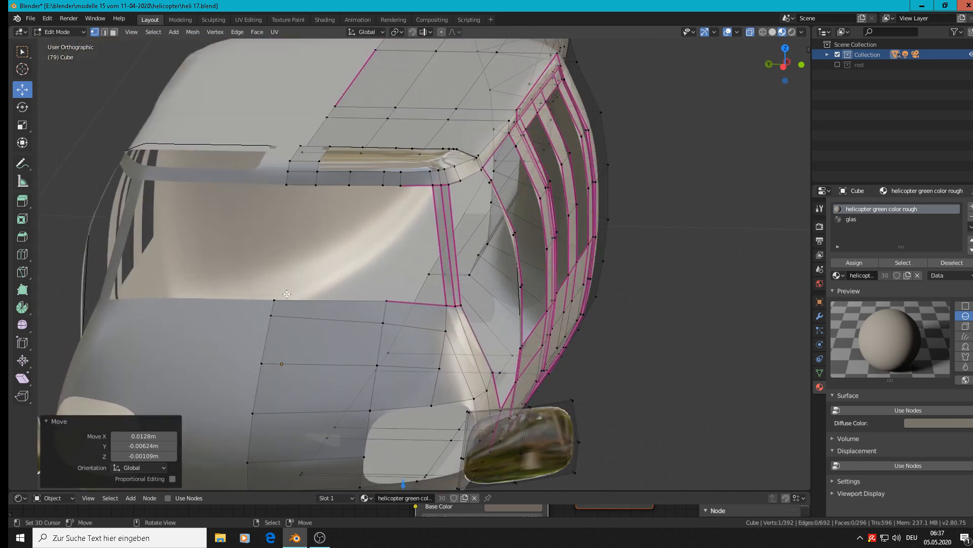
- Select the nine boundary vertices of the windshield opening's editable half and fill them with a single face
{"action": "left_click", "coordinate": [273, 300]}
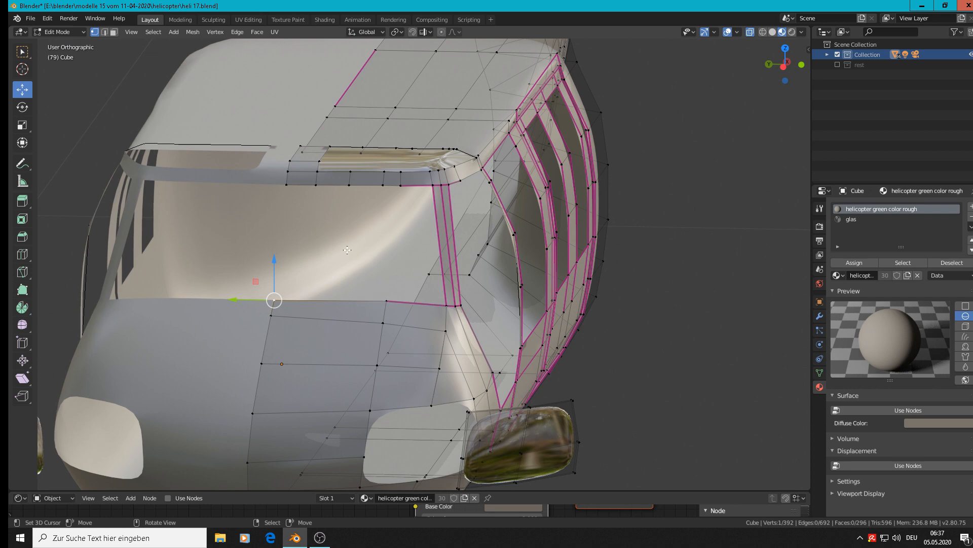
{"action": "middle_click_drag", "start_coordinate": [321, 209], "coordinate": [265, 257]}
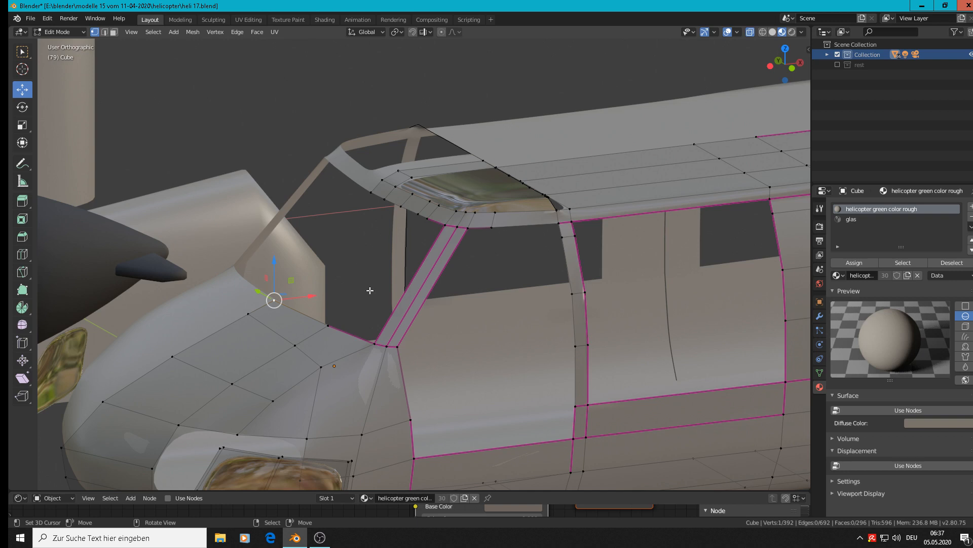
{"action": "left_click", "coordinate": [326, 323], "text": "shift"}
{"action": "left_click", "coordinate": [376, 340], "text": "shift"}
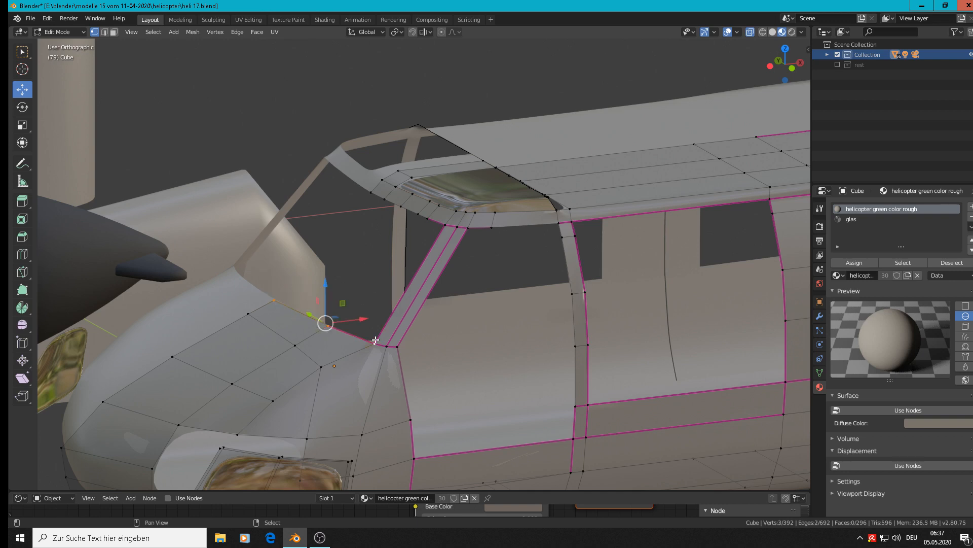
{"action": "left_click", "coordinate": [445, 225], "text": "shift"}
{"action": "left_click", "coordinate": [428, 218], "text": "shift"}
{"action": "left_click", "coordinate": [419, 213], "text": "shift"}
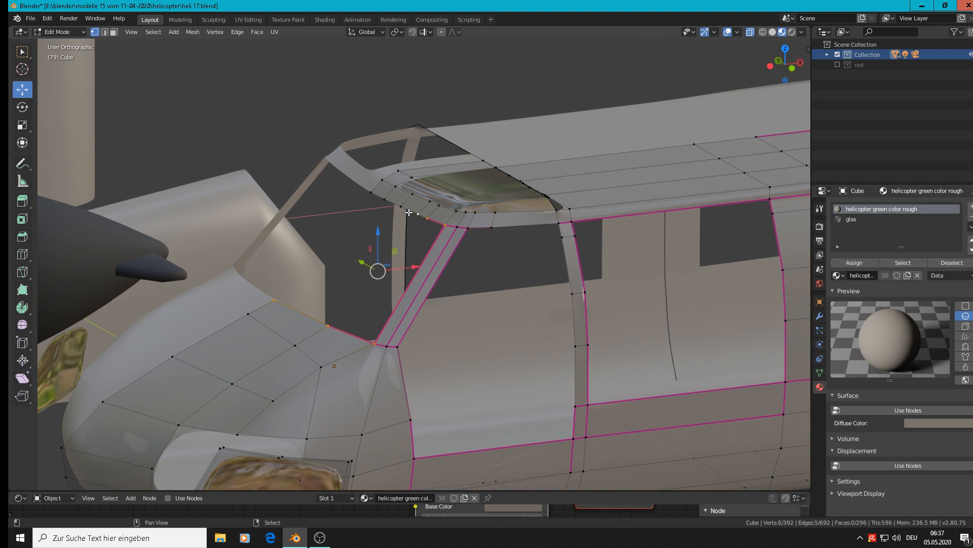
{"action": "left_click", "coordinate": [404, 208], "text": "shift"}
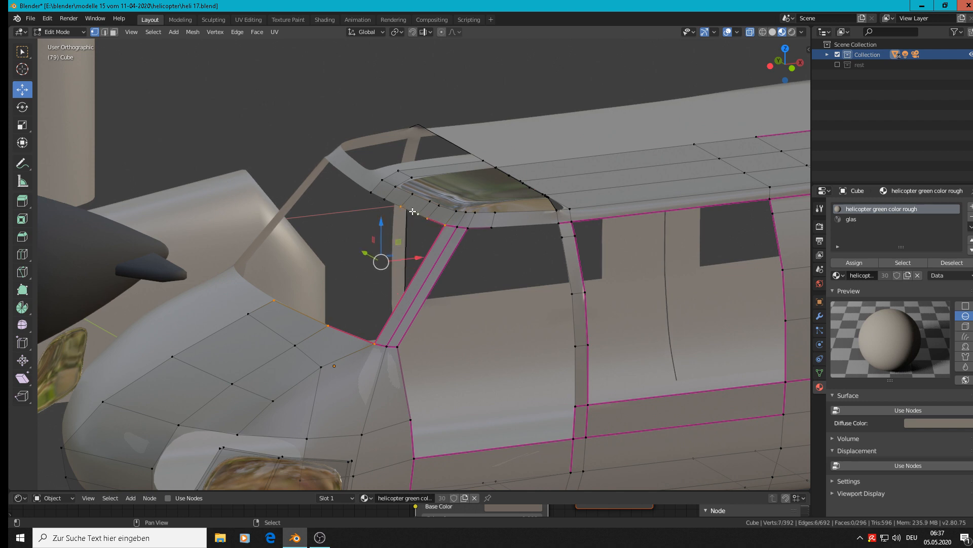
{"action": "left_click", "coordinate": [385, 199], "text": "shift"}
{"action": "left_click", "coordinate": [372, 193], "text": "shift"}
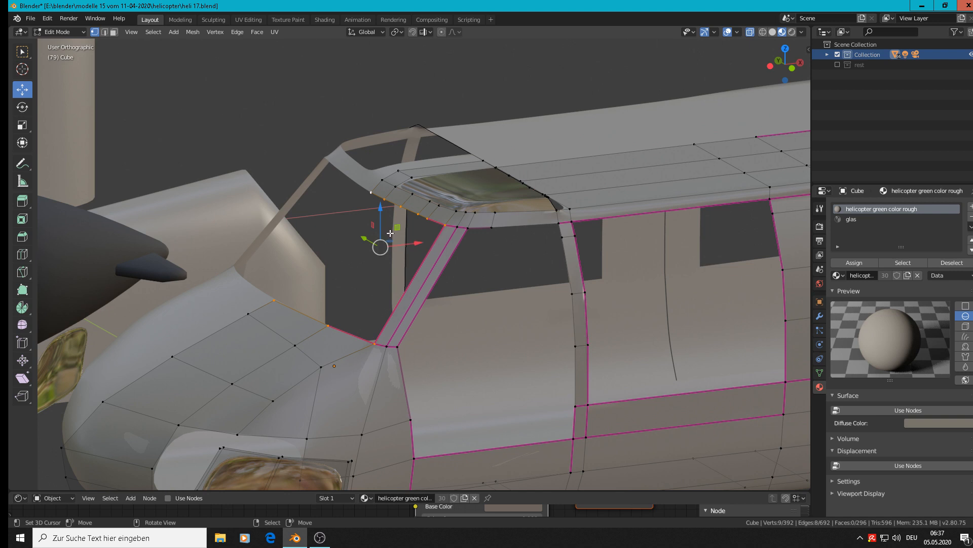
{"action": "key", "text": "f"}
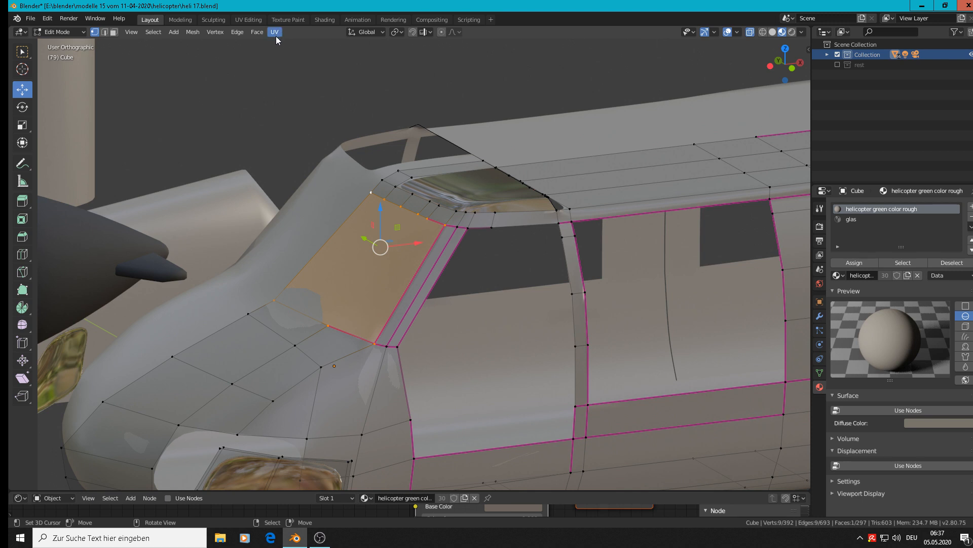
- Duplicate the windshield face, move the copy -0.0247 m along X and separate it into its own object
{"action": "key", "text": "shift+d"}
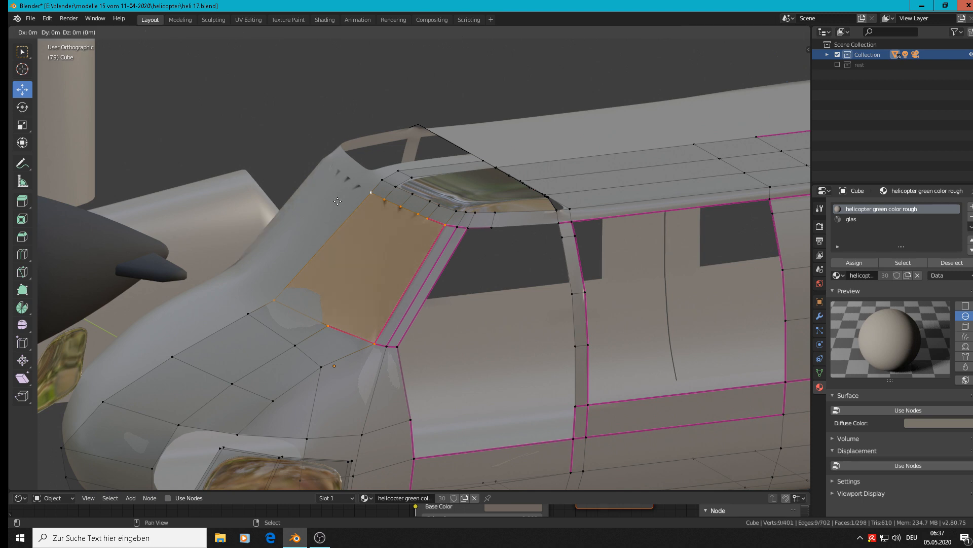
{"action": "key", "text": "Escape"}
{"action": "left_click_drag", "start_coordinate": [420, 243], "coordinate": [368, 254]}
{"action": "key", "text": "p"}
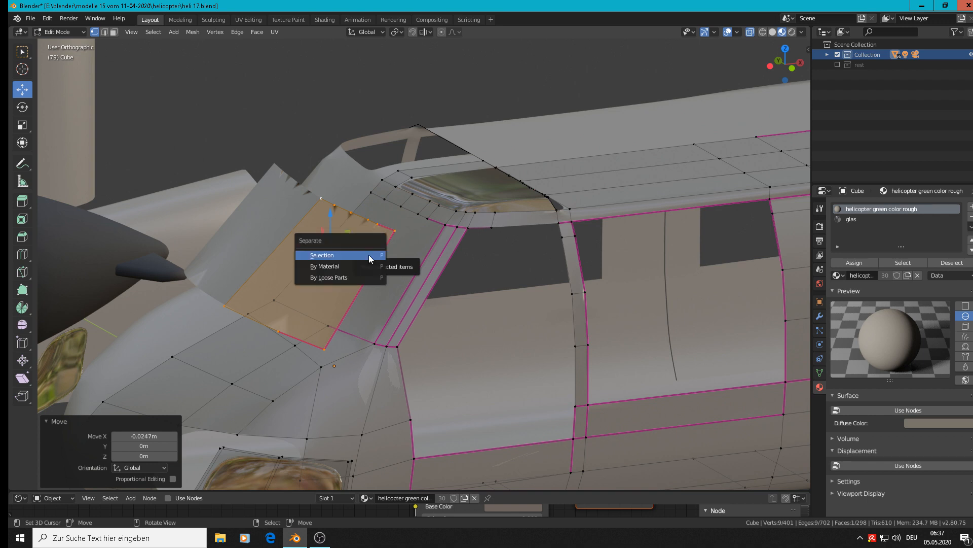
{"action": "left_click", "coordinate": [370, 255]}
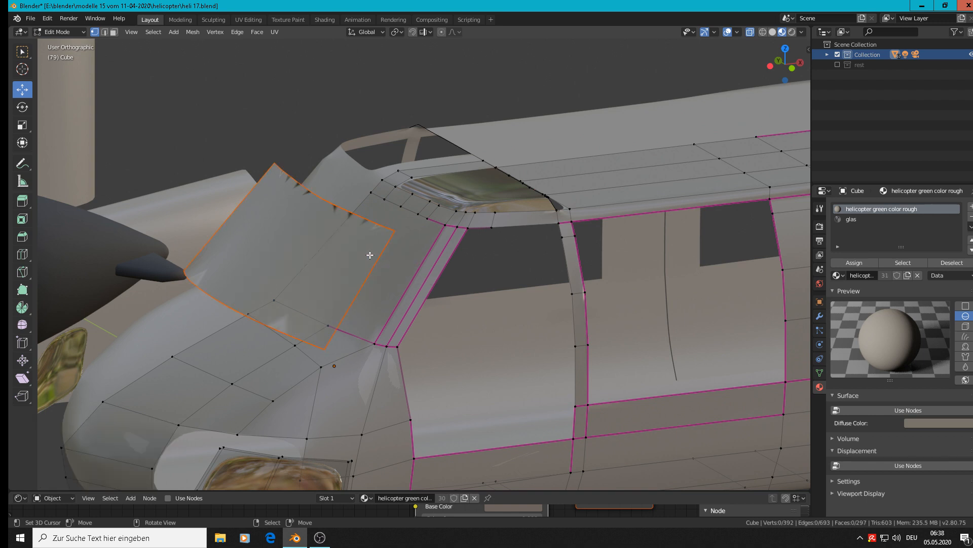
- Return to Object Mode and set the separated windshield pane's origin to its geometry
{"action": "scroll", "coordinate": [381, 255], "scroll_direction": "down", "scroll_amount": 3}
{"action": "key", "text": "Tab"}
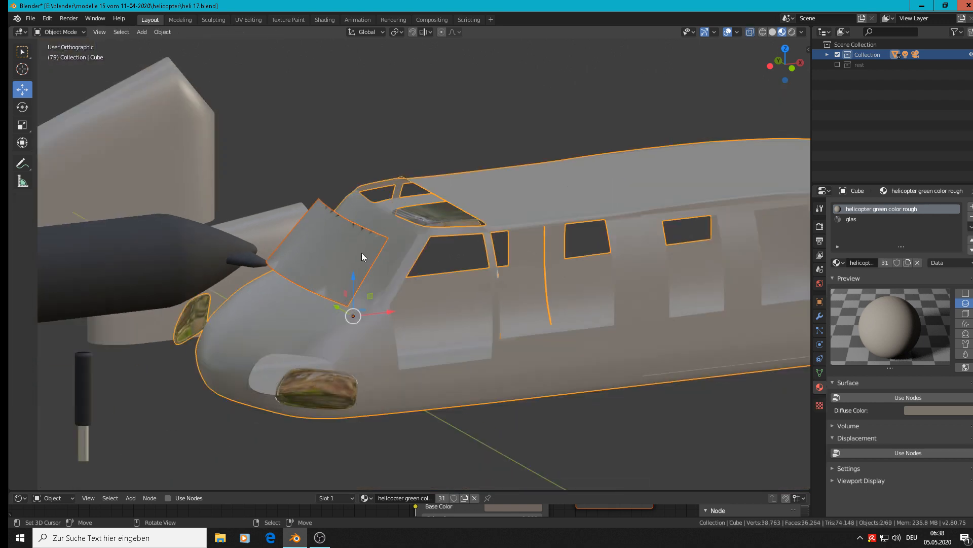
{"action": "left_click", "coordinate": [343, 255]}
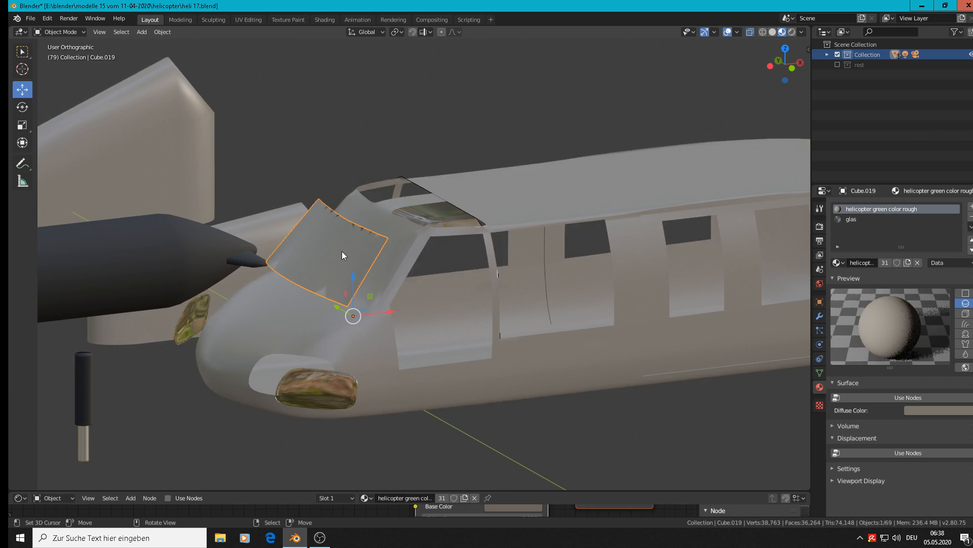
{"action": "left_click", "coordinate": [162, 31]}
{"action": "mouse_move", "coordinate": [178, 54]}
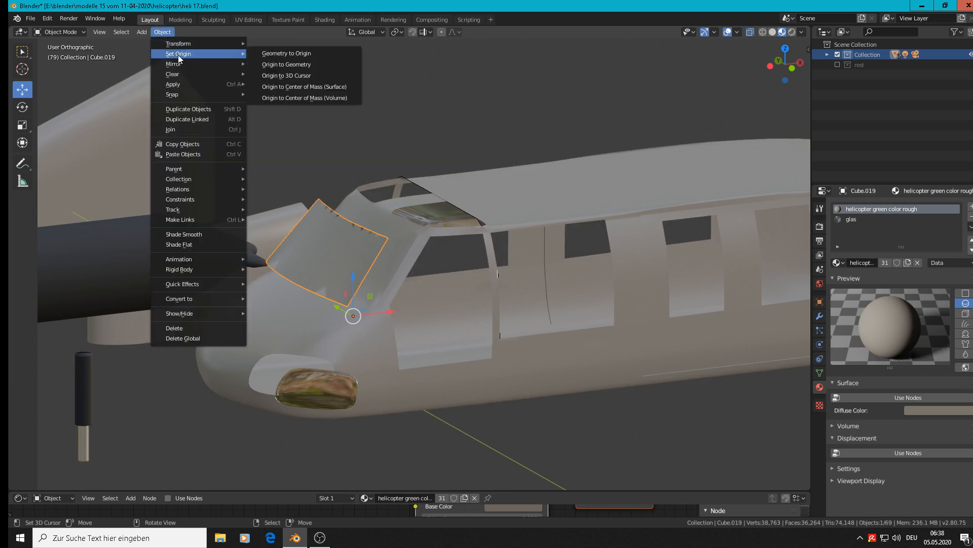
{"action": "left_click", "coordinate": [287, 64]}
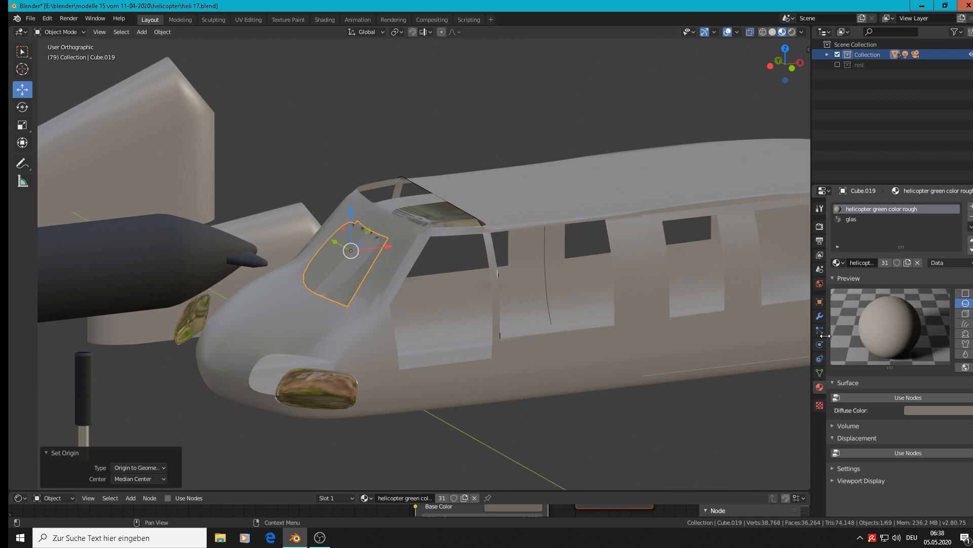
- Turn off the Mirror modifier's viewport display for the windshield pane and move the pane -0.122 m along X
{"action": "left_click", "coordinate": [820, 316]}
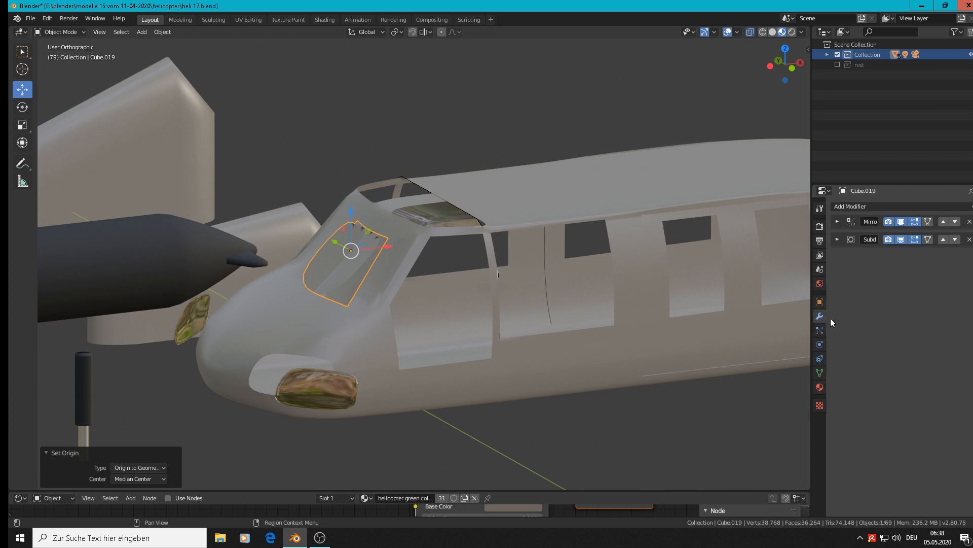
{"action": "left_click", "coordinate": [903, 224]}
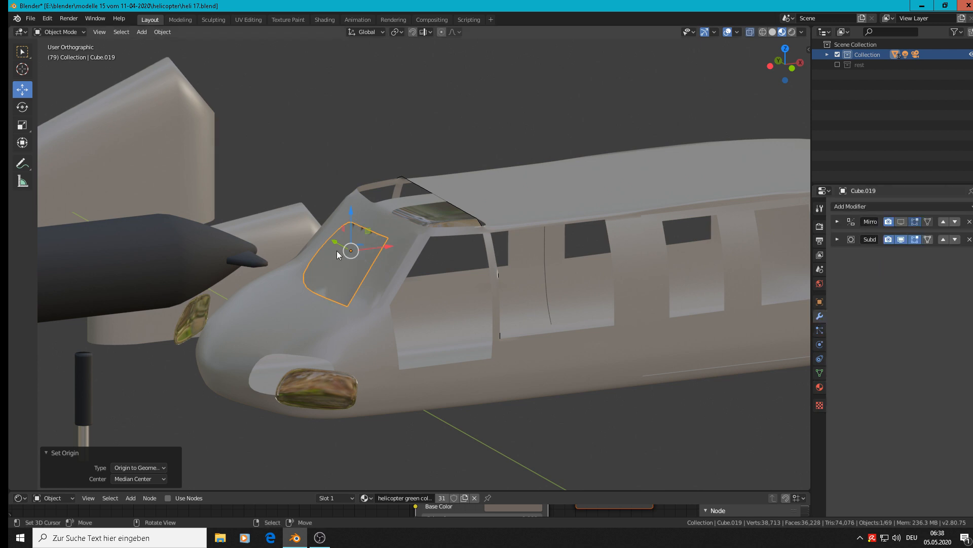
{"action": "left_click_drag", "start_coordinate": [382, 243], "coordinate": [241, 260]}
- Open the separated windshield pane for editing and examine its outline and edge vertices from several angles
{"action": "middle_click_drag", "start_coordinate": [285, 298], "coordinate": [340, 314]}
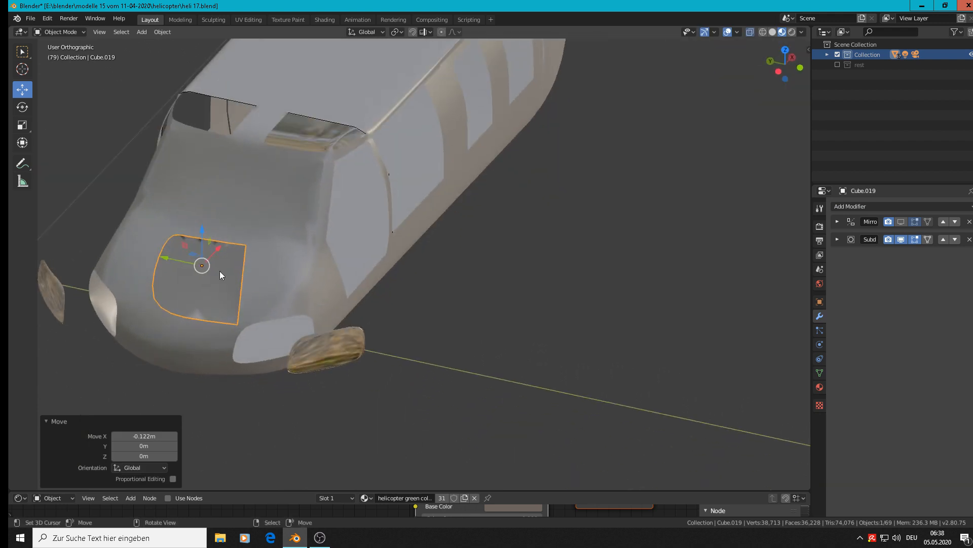
{"action": "scroll", "coordinate": [218, 268], "scroll_direction": "up", "scroll_amount": 3}
{"action": "key", "text": "Tab"}
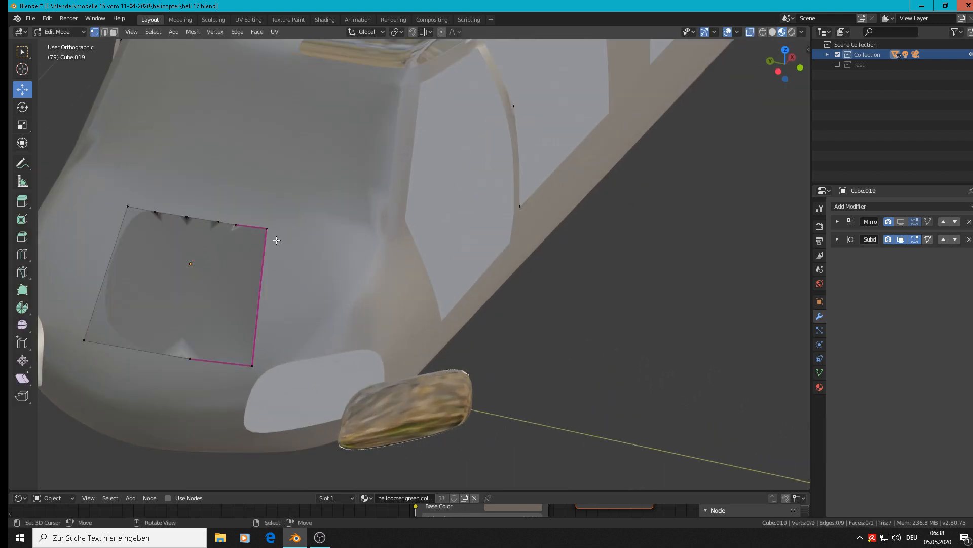
{"action": "middle_click_drag", "start_coordinate": [373, 245], "coordinate": [406, 361]}
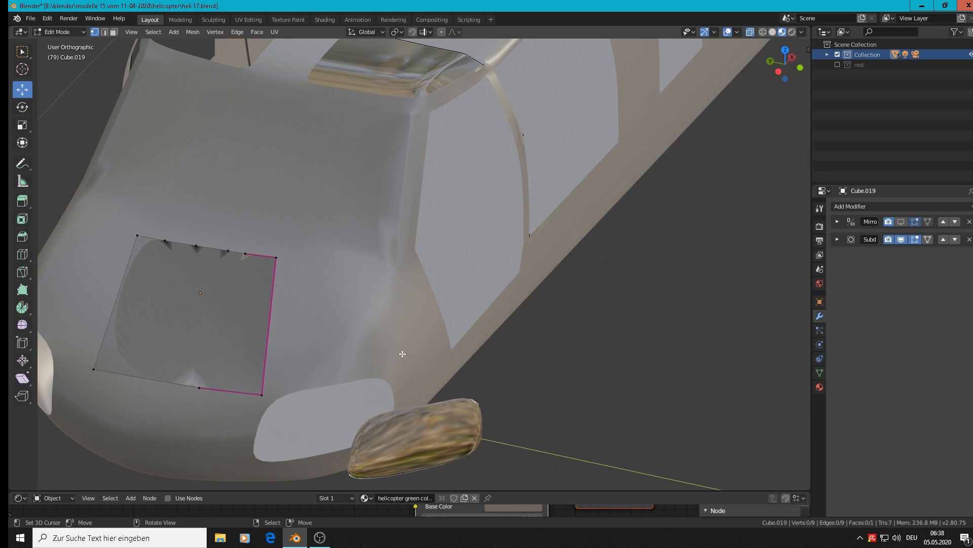
{"action": "key", "text": "n"}
{"action": "key", "text": "n"}
{"action": "middle_click_drag", "start_coordinate": [422, 219], "coordinate": [467, 218], "text": "shift"}
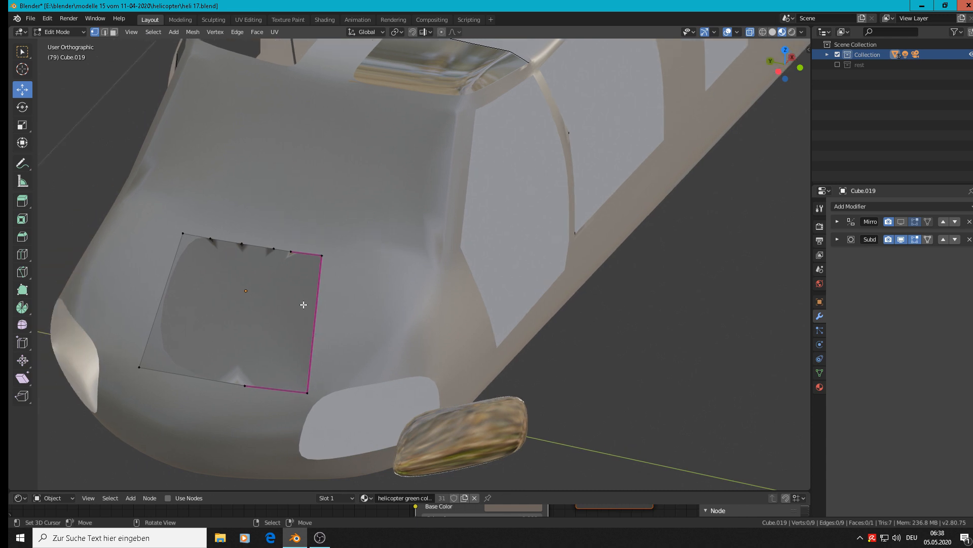
{"action": "middle_click_drag", "start_coordinate": [291, 294], "coordinate": [258, 247]}
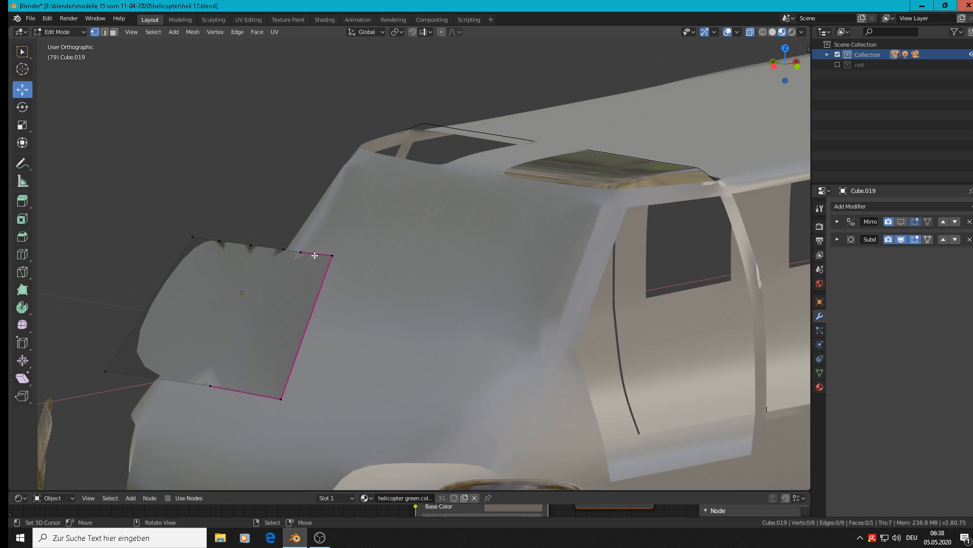
{"action": "middle_click_drag", "start_coordinate": [208, 379], "coordinate": [285, 318]}
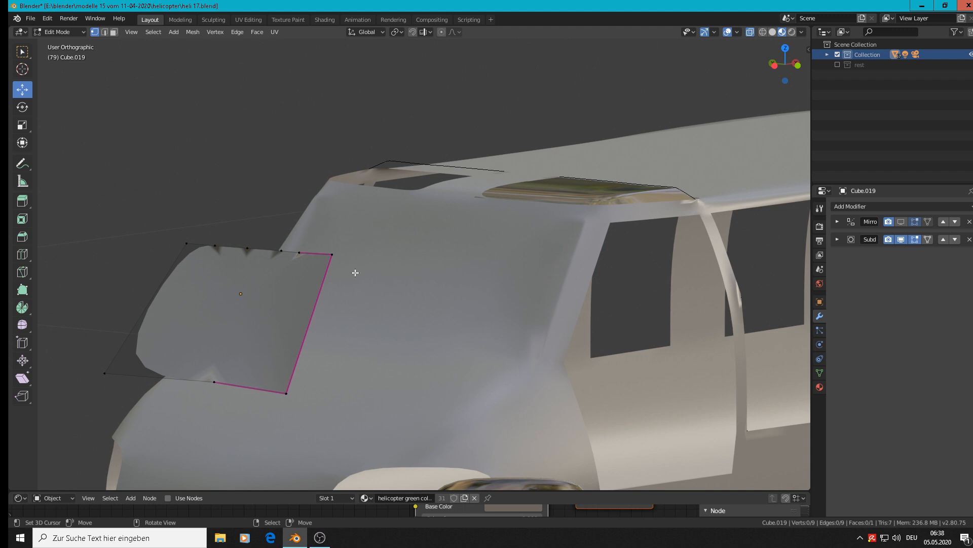
{"action": "middle_click_drag", "start_coordinate": [427, 285], "coordinate": [402, 459]}
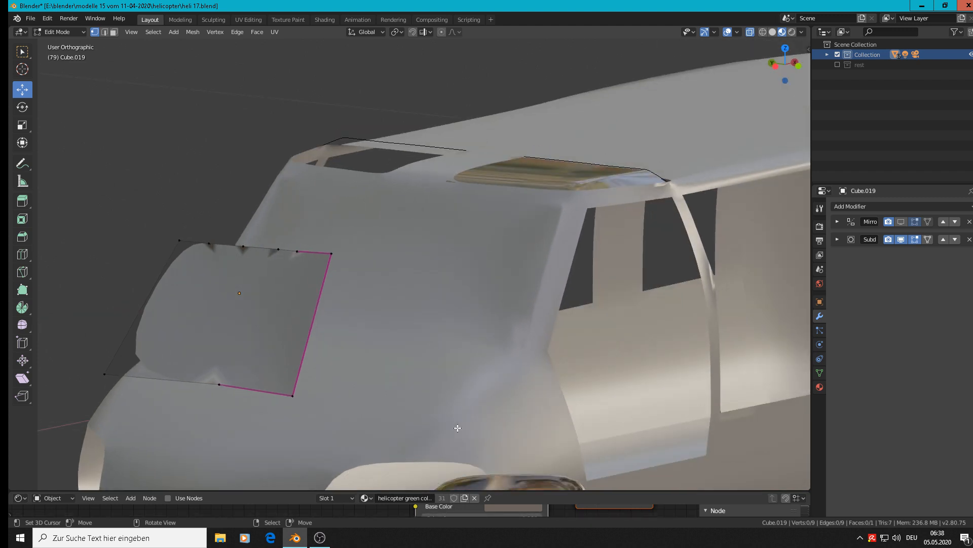
{"action": "middle_click_drag", "start_coordinate": [372, 401], "coordinate": [493, 325]}
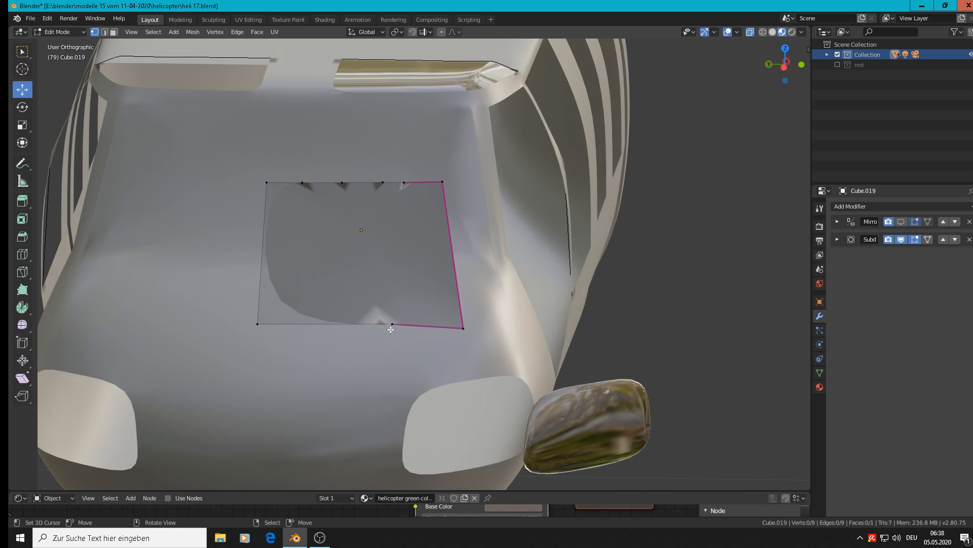
- Subdivide the short creased segment of the pane's lower edge with one cut
{"action": "left_click", "coordinate": [104, 31]}
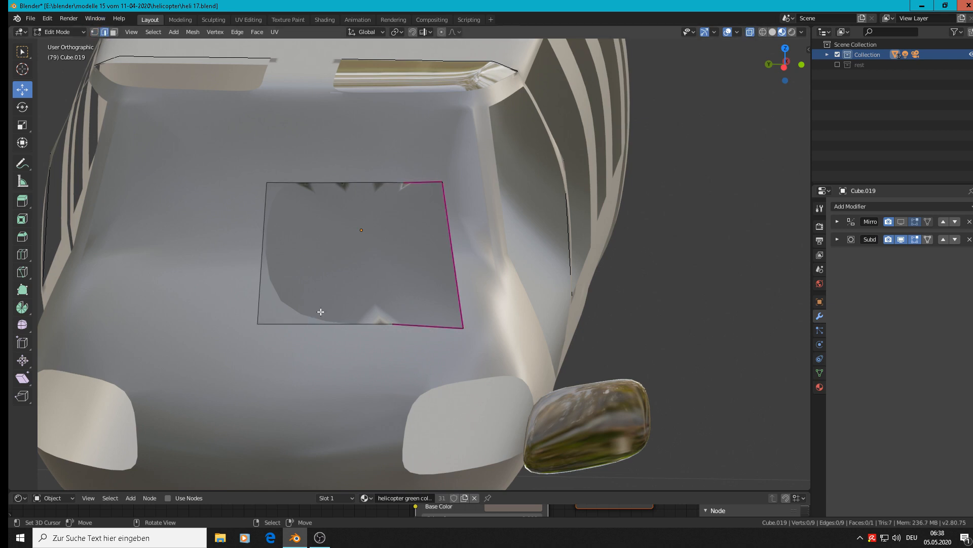
{"action": "left_click", "coordinate": [429, 326]}
{"action": "left_click", "coordinate": [197, 34]}
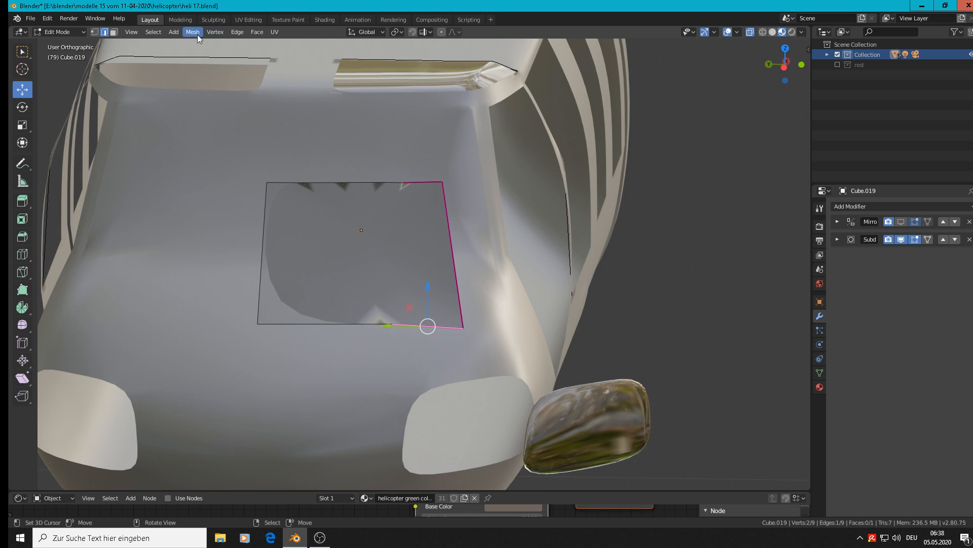
{"action": "left_click", "coordinate": [236, 32]}
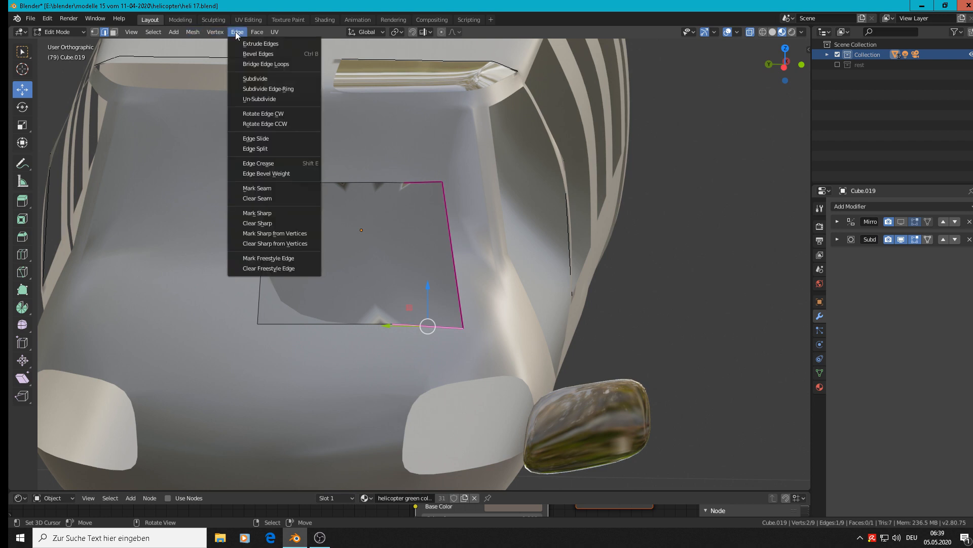
{"action": "left_click", "coordinate": [258, 79]}
{"action": "left_click", "coordinate": [94, 32]}
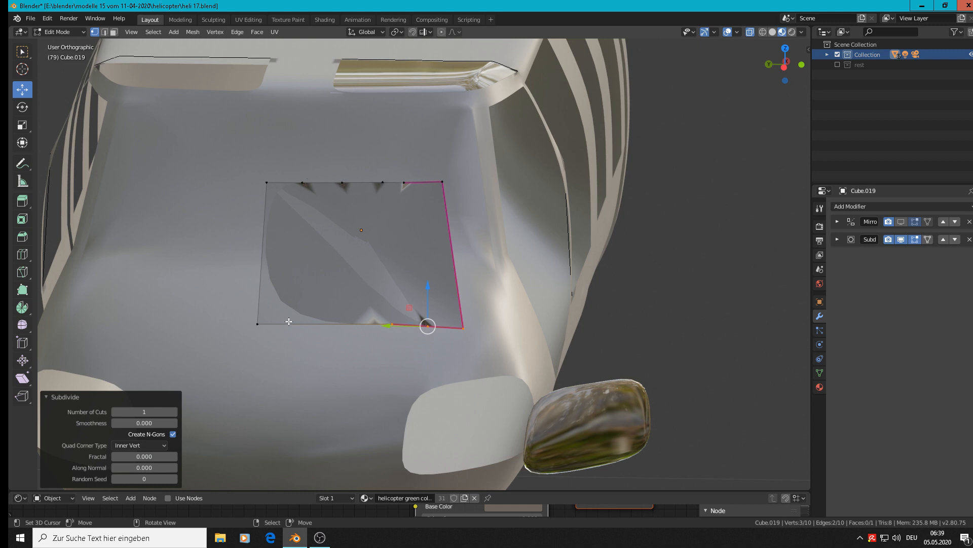
- Subdivide the long uncreased segment of the pane's lower edge with one cut
{"action": "left_click", "coordinate": [106, 33]}
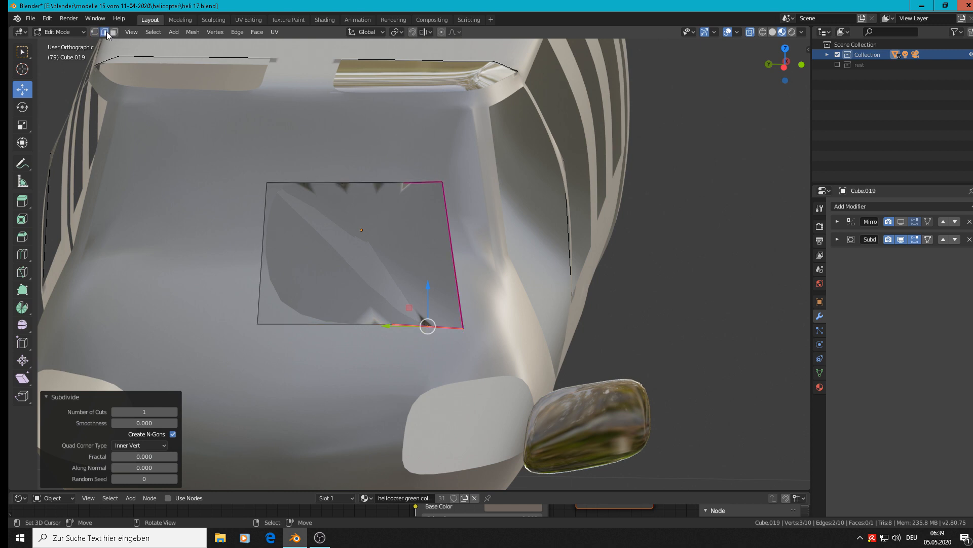
{"action": "left_click", "coordinate": [323, 308]}
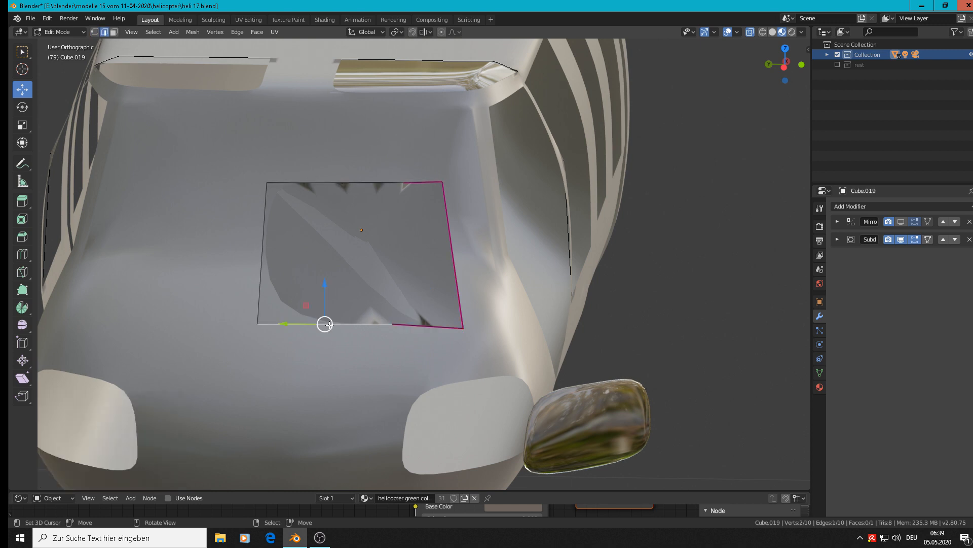
{"action": "left_click", "coordinate": [237, 33]}
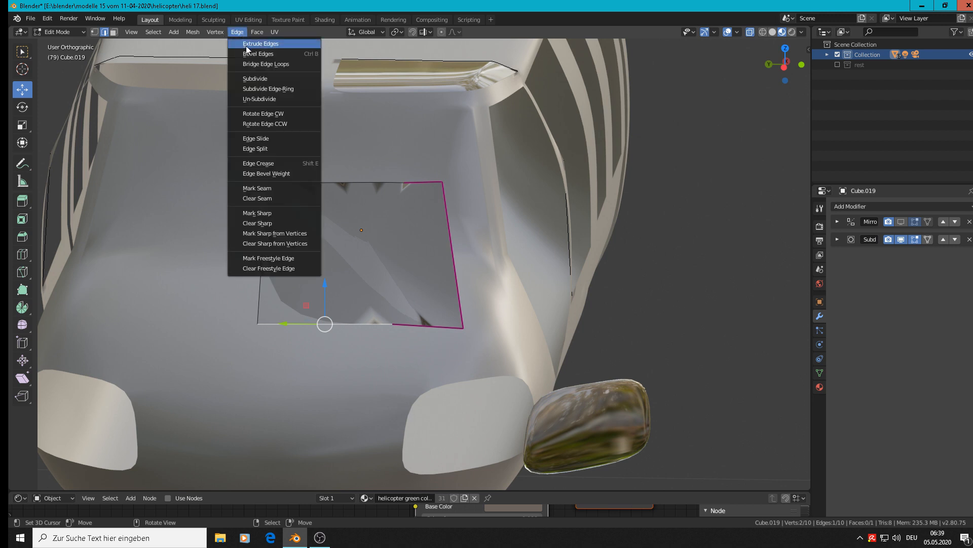
{"action": "left_click", "coordinate": [254, 78]}
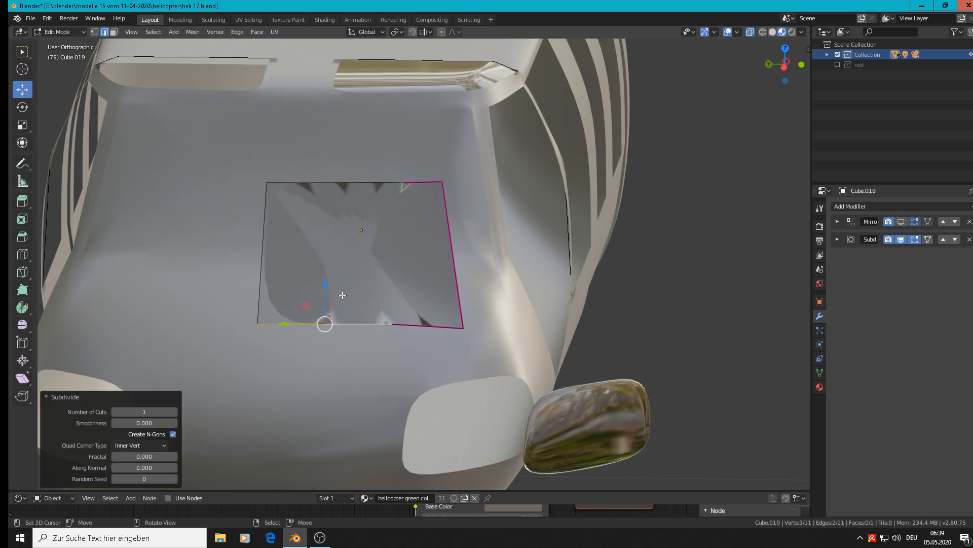
- Move the new midpoint vertex on the pane's lower edge 0.0126 m along Y toward the uncreased corner
{"action": "left_click", "coordinate": [94, 31]}
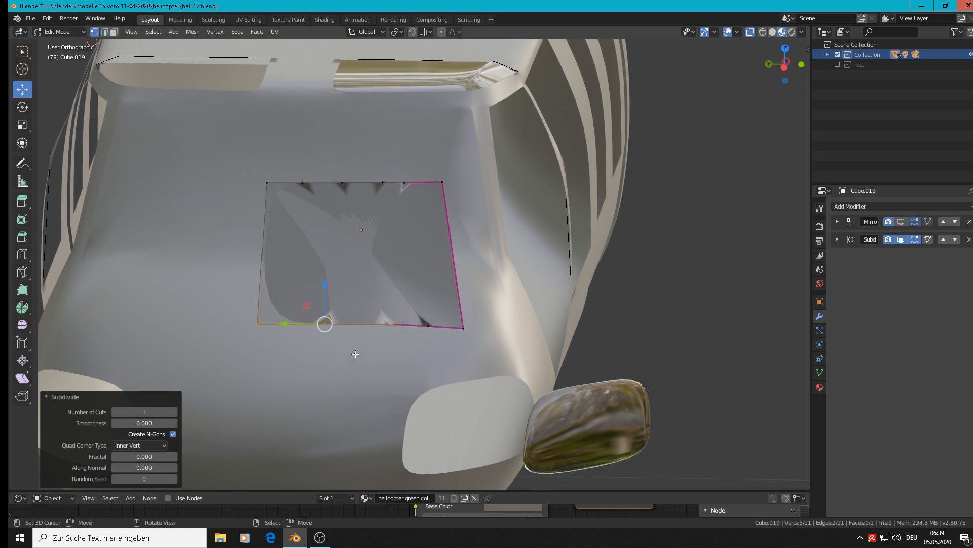
{"action": "left_click", "coordinate": [325, 324]}
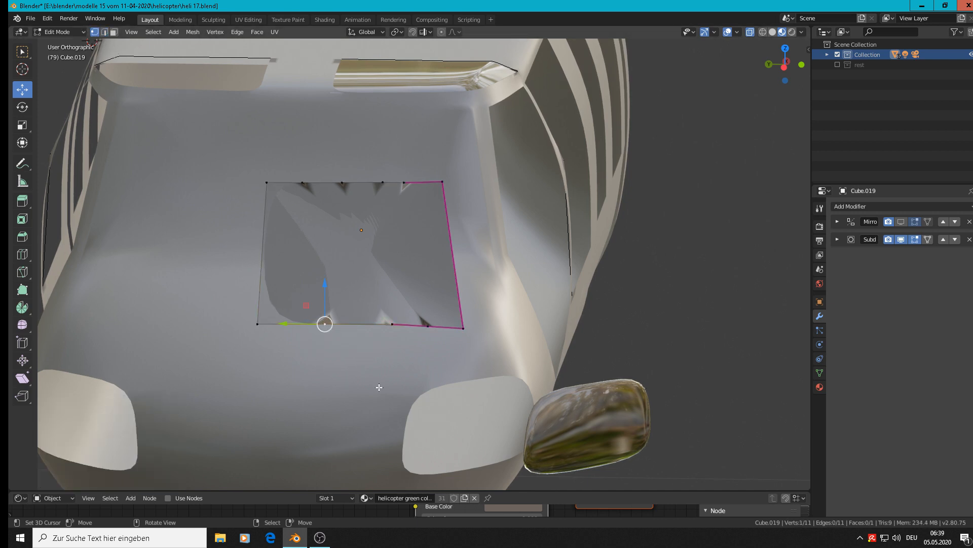
{"action": "key", "text": "F3"}
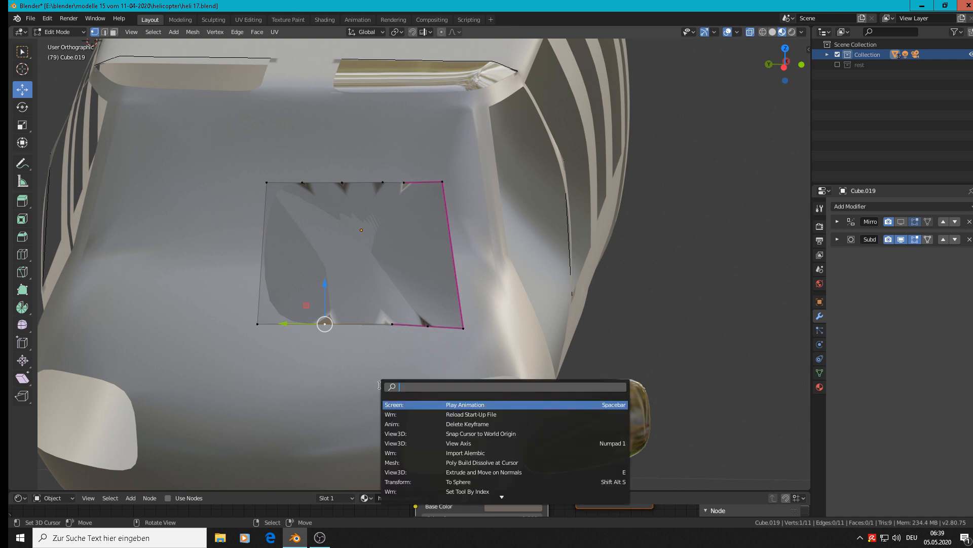
{"action": "type", "text": "ed"}
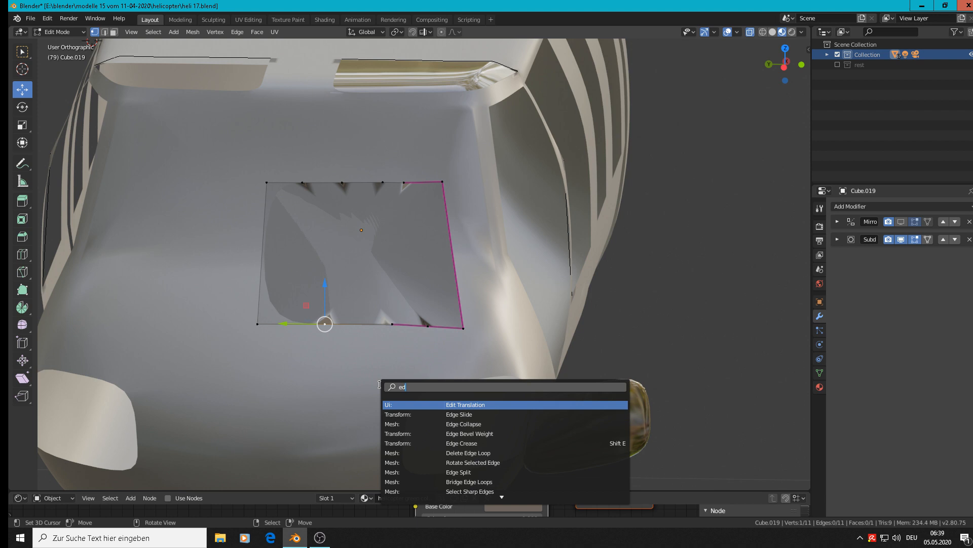
{"action": "left_click", "coordinate": [513, 415]}
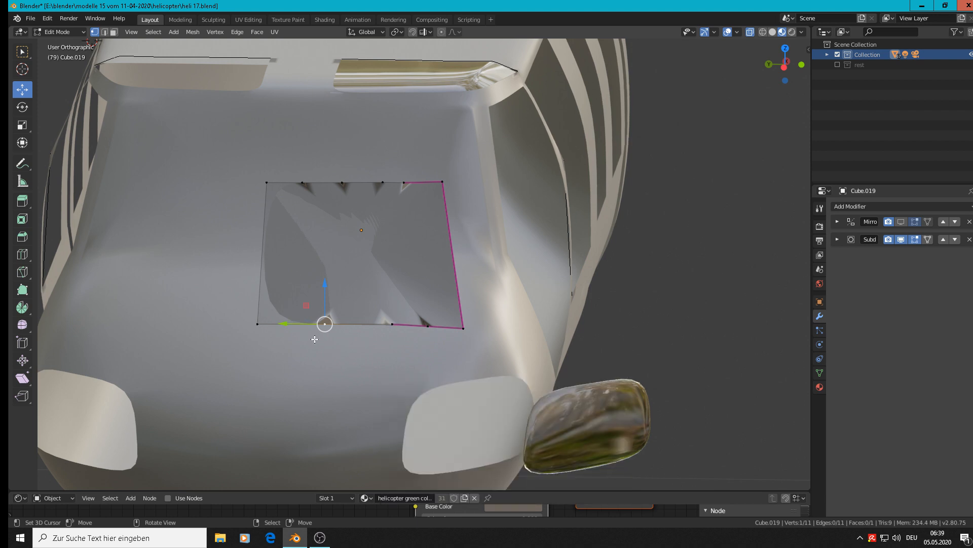
{"action": "key", "text": "g"}
{"action": "key", "text": "y"}
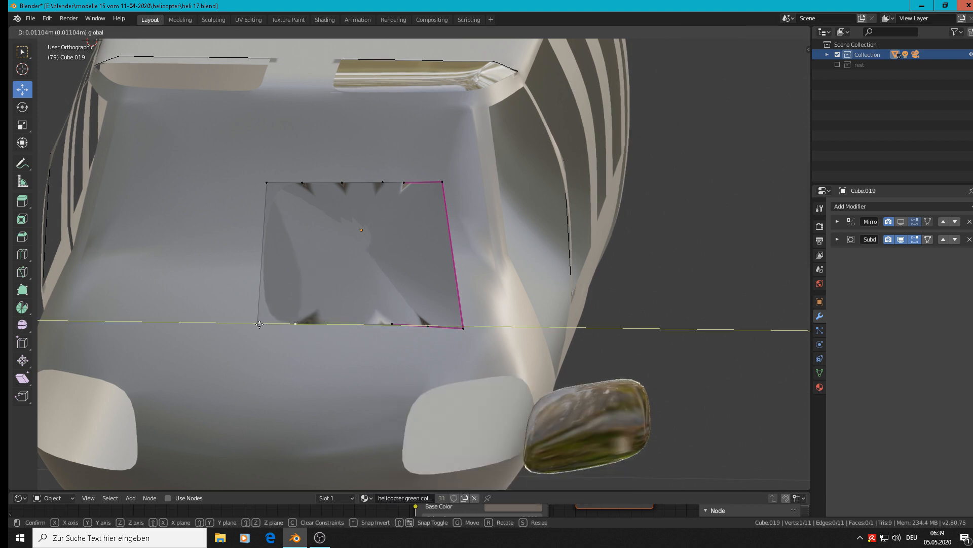
{"action": "left_click", "coordinate": [257, 324]}
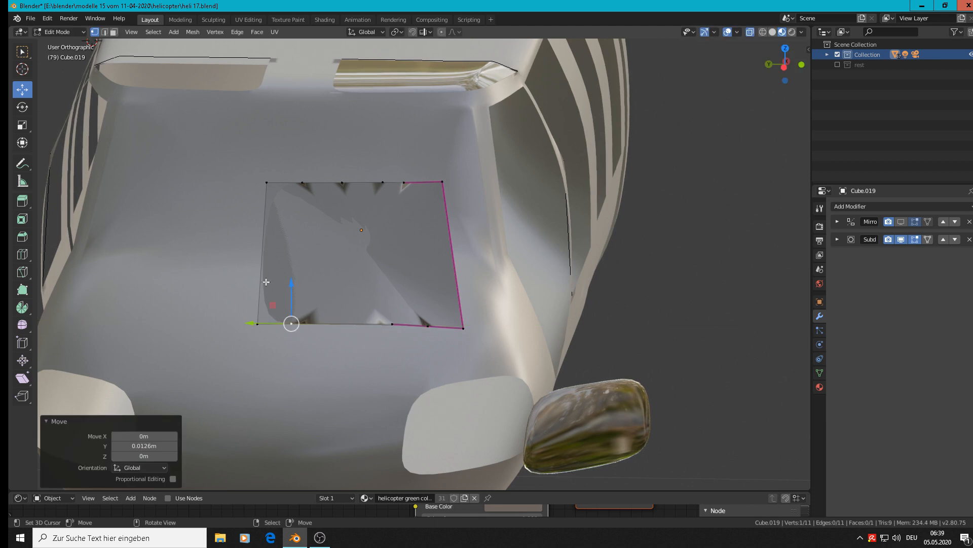
- Subdivide the lower-edge segment between the moved vertex and the creased part with one cut and select the new vertex
{"action": "left_click", "coordinate": [105, 32]}
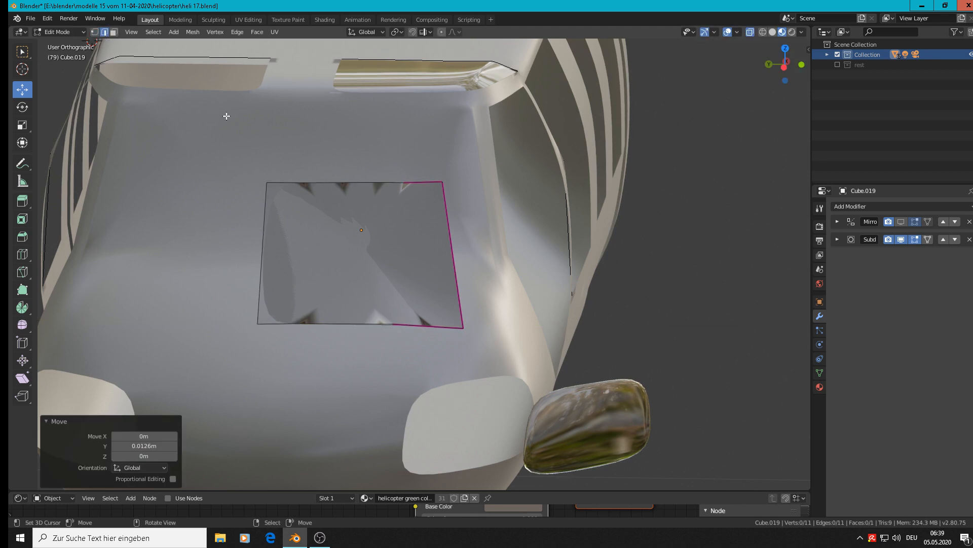
{"action": "left_click", "coordinate": [337, 323]}
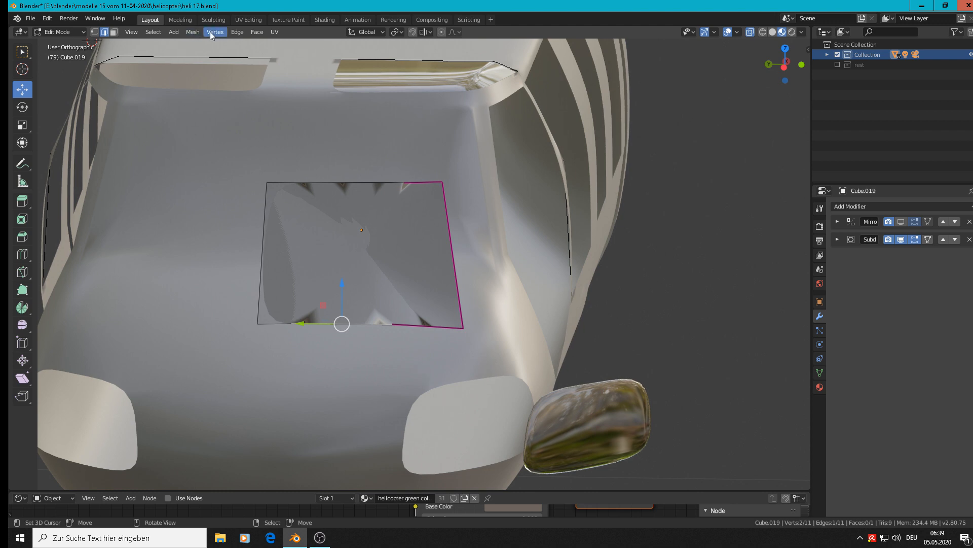
{"action": "left_click", "coordinate": [242, 34]}
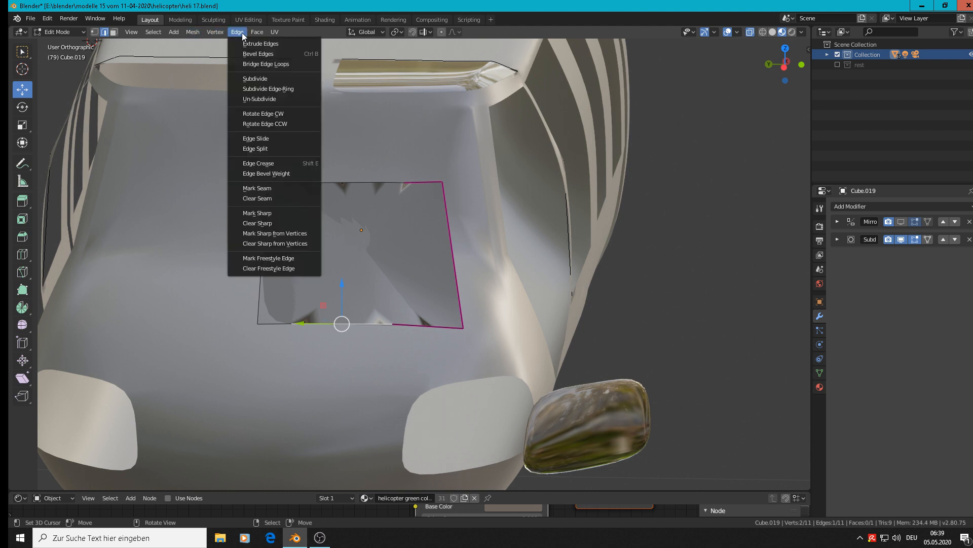
{"action": "left_click", "coordinate": [266, 79]}
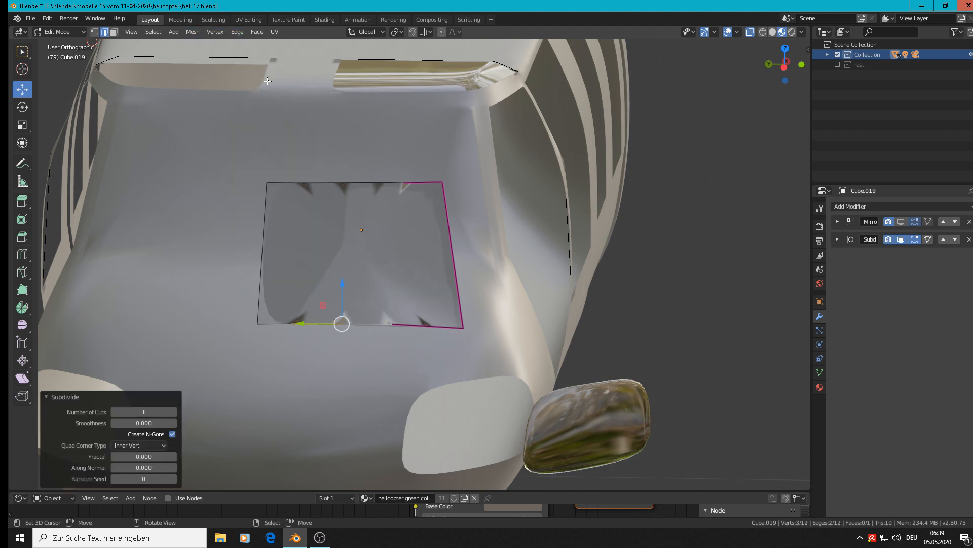
{"action": "left_click", "coordinate": [95, 32]}
{"action": "left_click", "coordinate": [336, 322]}
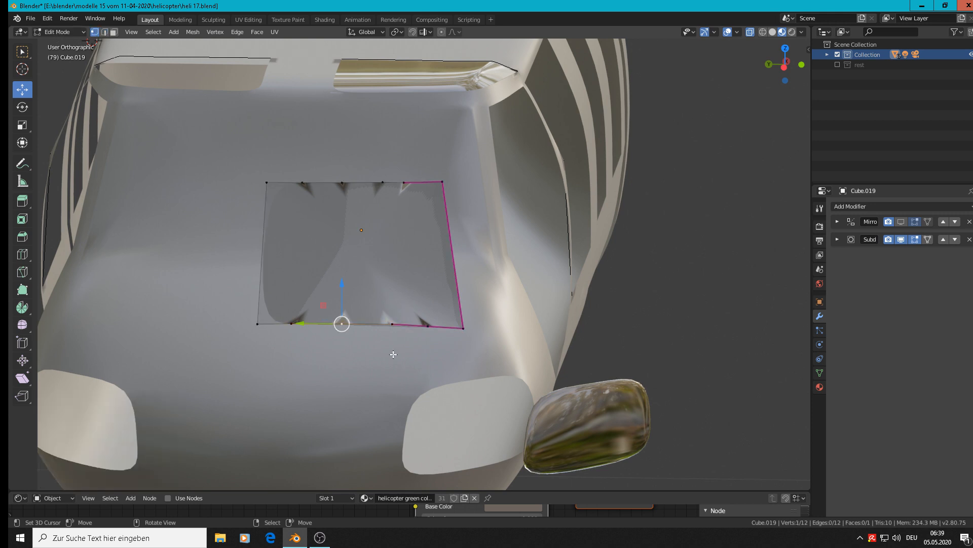
- Delete only the pane's single n-gon face, keeping its outline edges and vertices
{"action": "middle_click_drag", "start_coordinate": [358, 238], "coordinate": [428, 311]}
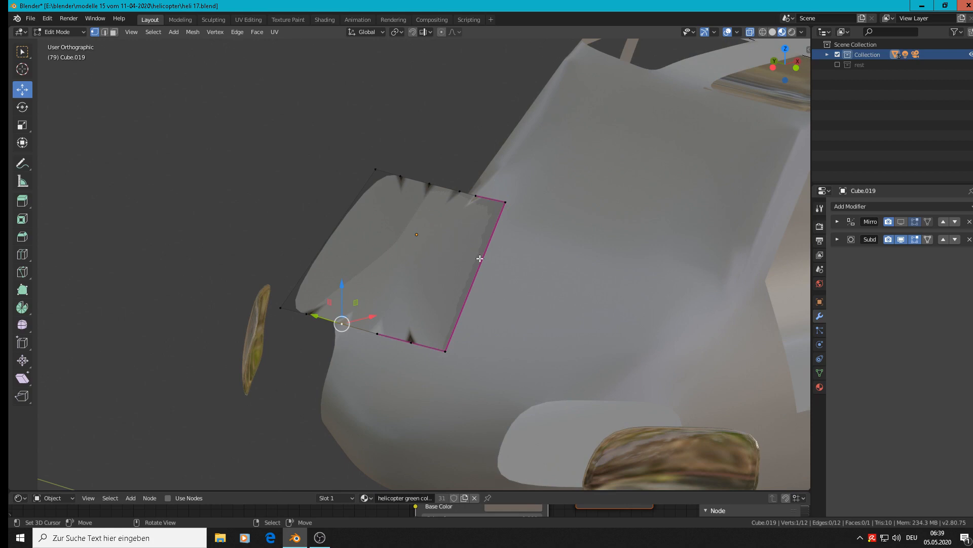
{"action": "left_click", "coordinate": [113, 33]}
{"action": "left_click", "coordinate": [405, 253]}
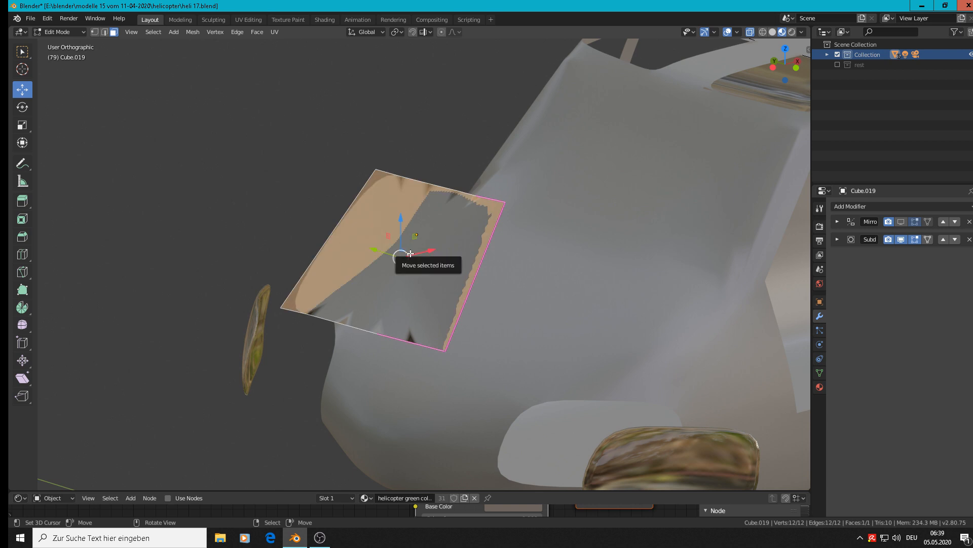
{"action": "key", "text": "x"}
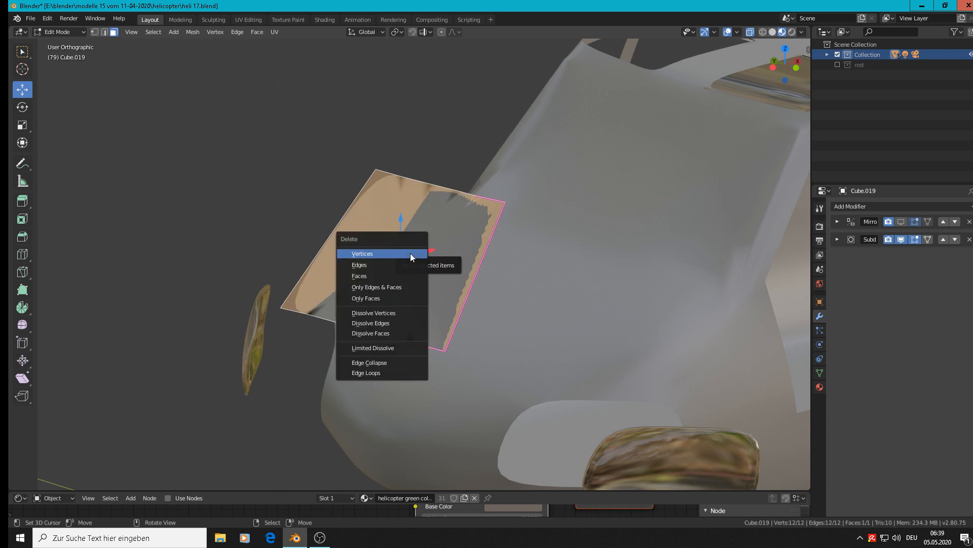
{"action": "left_click", "coordinate": [393, 297]}
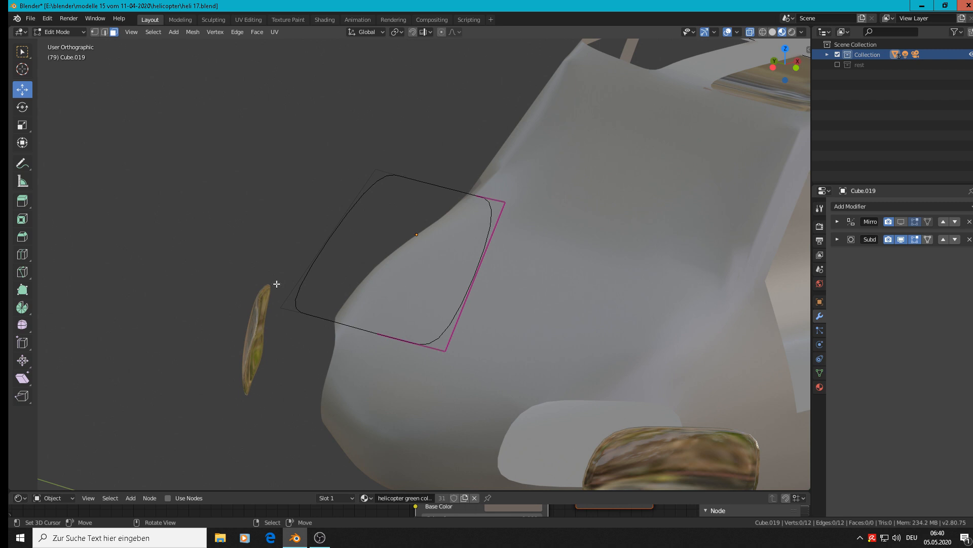
- Fill the first two quad strips from the pane's uncreased side, joining matching upper and lower edge vertices
{"action": "key", "text": "Tab"}
{"action": "key", "text": "Tab"}
{"action": "left_click", "coordinate": [376, 169]}
{"action": "left_click", "coordinate": [306, 313], "text": "ctrl"}
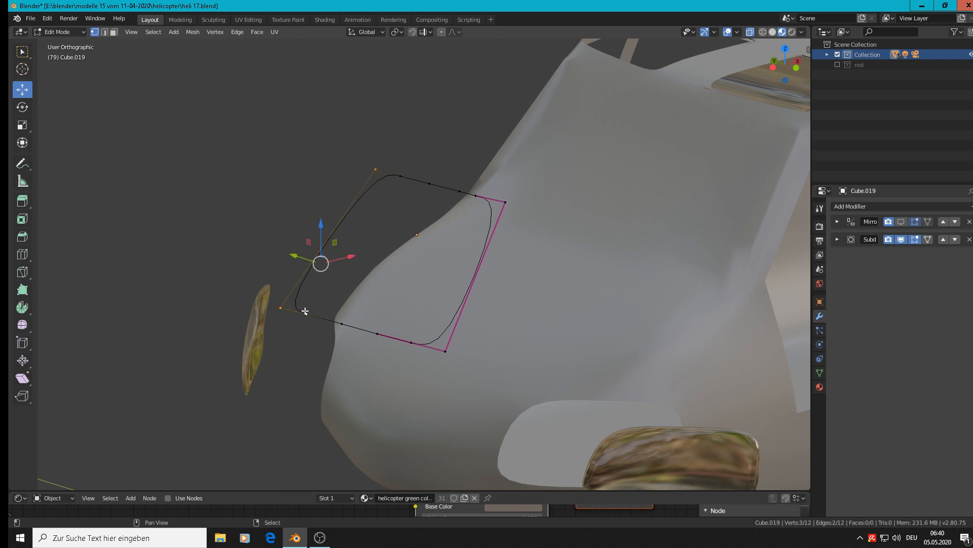
{"action": "left_click", "coordinate": [391, 173], "text": "shift"}
{"action": "key", "text": "f"}
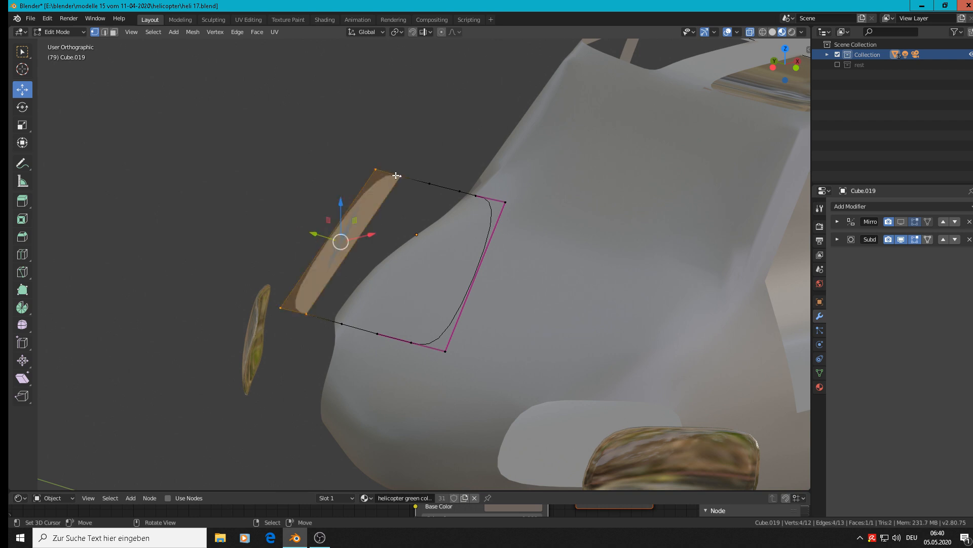
{"action": "left_click", "coordinate": [401, 175]}
{"action": "left_click", "coordinate": [306, 314], "text": "shift"}
{"action": "left_click", "coordinate": [341, 323], "text": "shift"}
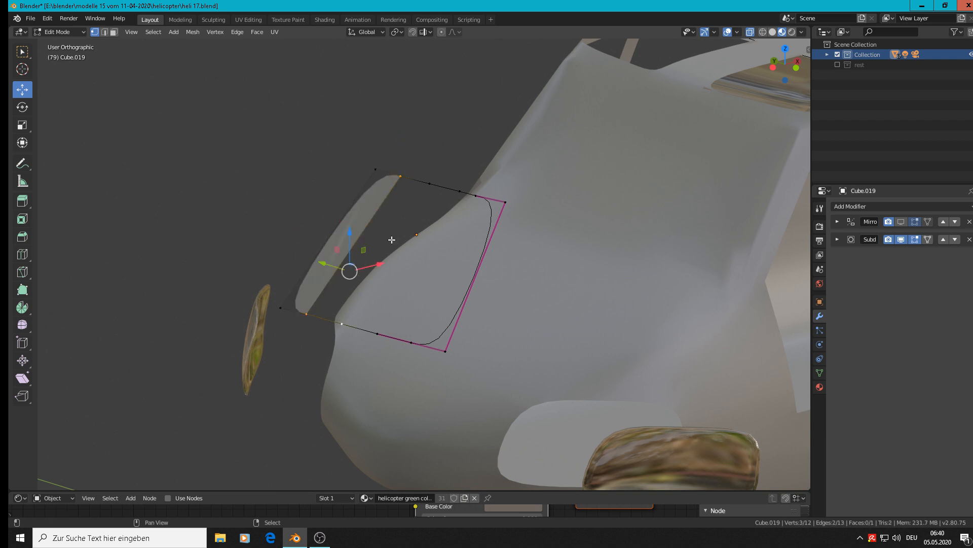
{"action": "left_click", "coordinate": [428, 184], "text": "shift"}
{"action": "key", "text": "f"}
- Fill the third and fourth quad strips of the pane between the matching upper and lower edge vertices
{"action": "left_click", "coordinate": [430, 184]}
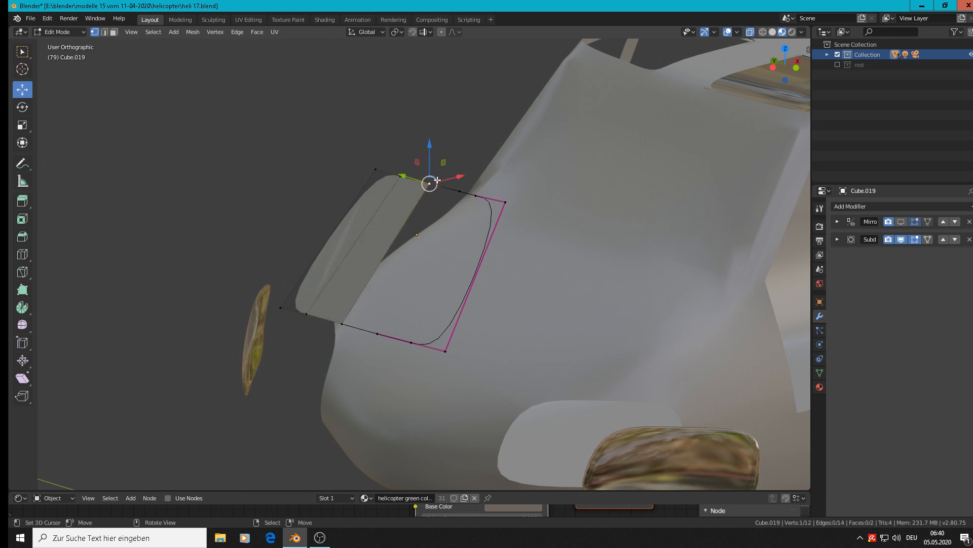
{"action": "left_click", "coordinate": [342, 324], "text": "shift"}
{"action": "left_click", "coordinate": [377, 334], "text": "shift"}
{"action": "left_click", "coordinate": [455, 198], "text": "shift"}
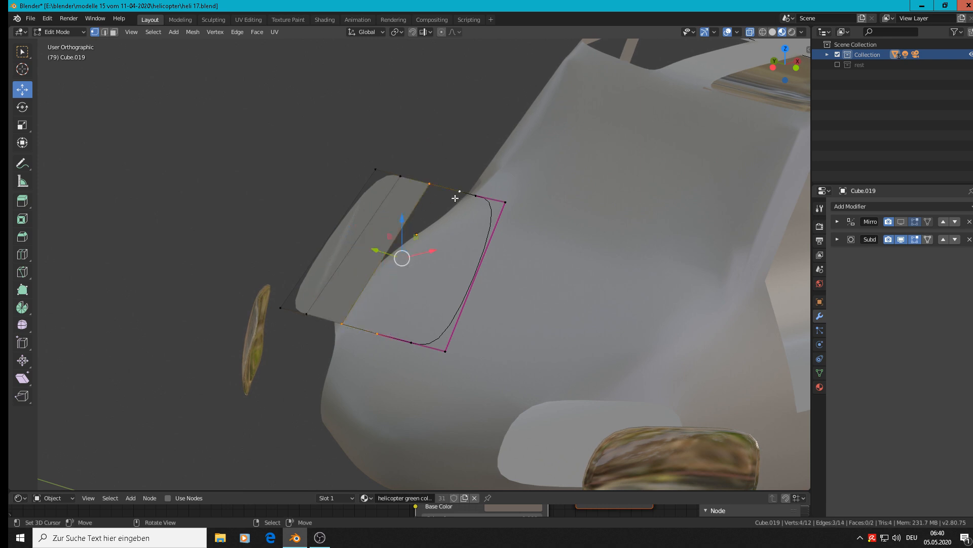
{"action": "key", "text": "f"}
{"action": "left_click", "coordinate": [460, 192]}
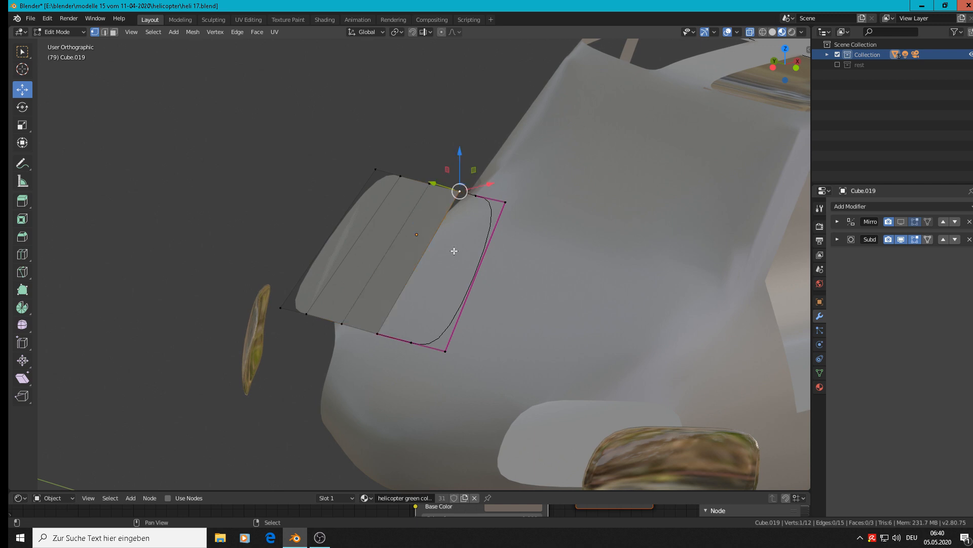
{"action": "left_click", "coordinate": [378, 333], "text": "shift"}
{"action": "left_click", "coordinate": [411, 342], "text": "shift"}
{"action": "left_click", "coordinate": [475, 195], "text": "shift"}
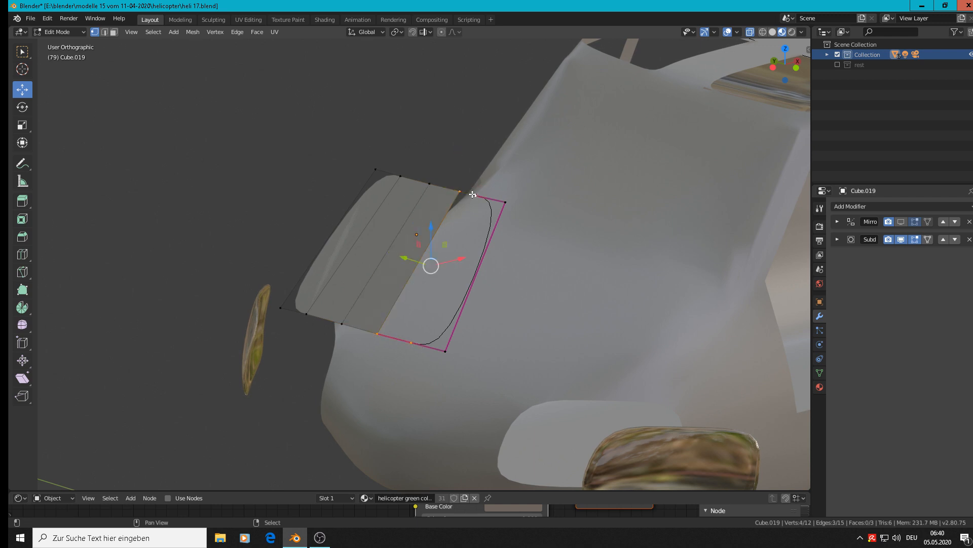
{"action": "key", "text": "f"}
- Fill the last quad strip along the pane's creased side edge
{"action": "left_click", "coordinate": [475, 195]}
{"action": "left_click", "coordinate": [411, 343], "text": "shift"}
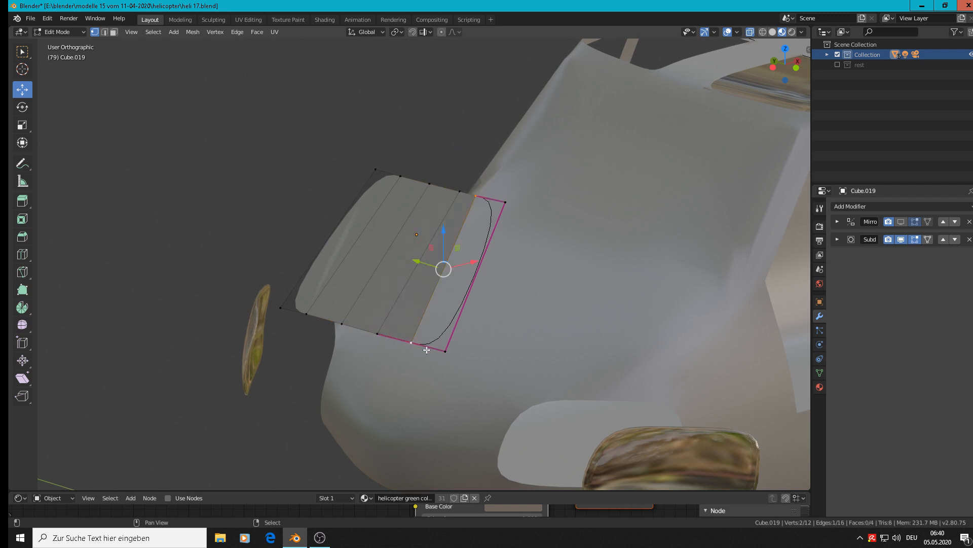
{"action": "left_click", "coordinate": [445, 351], "text": "shift"}
{"action": "left_click", "coordinate": [505, 200], "text": "shift"}
{"action": "key", "text": "f"}
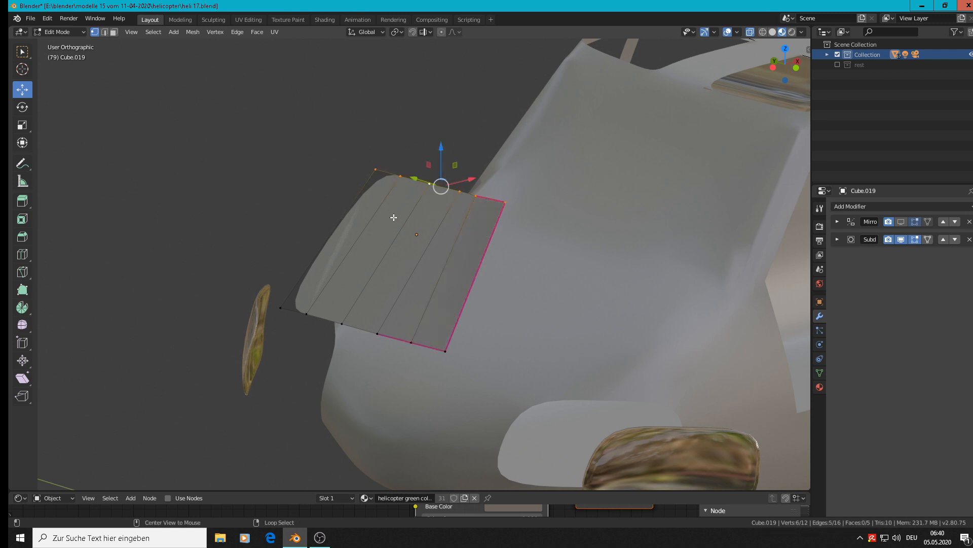
- Increase the mean crease of the pane's outer boundary edges, excluding the four inner dividing edges, for a sharp outline
{"action": "key", "text": "a"}
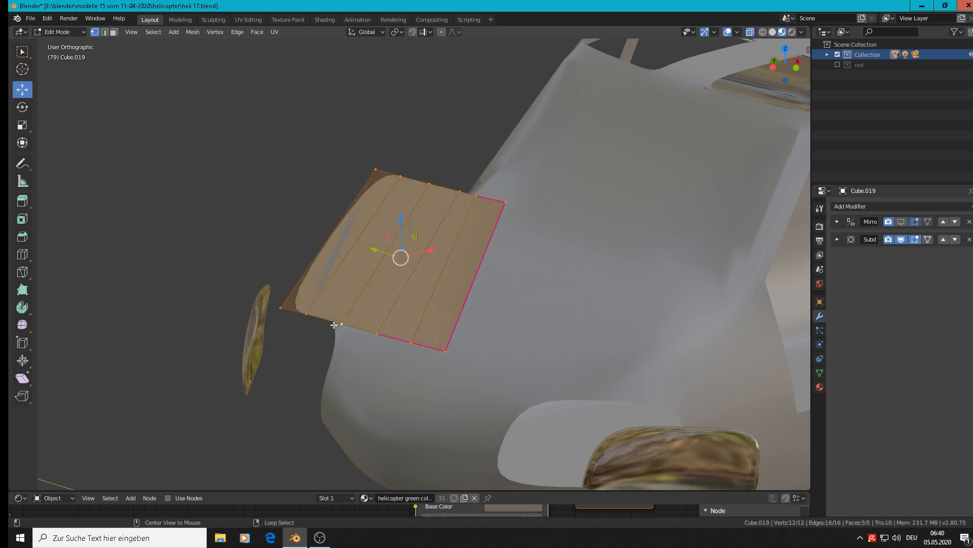
{"action": "left_click", "coordinate": [104, 32]}
{"action": "left_click", "coordinate": [363, 234], "text": "shift"}
{"action": "left_click", "coordinate": [391, 249], "text": "shift"}
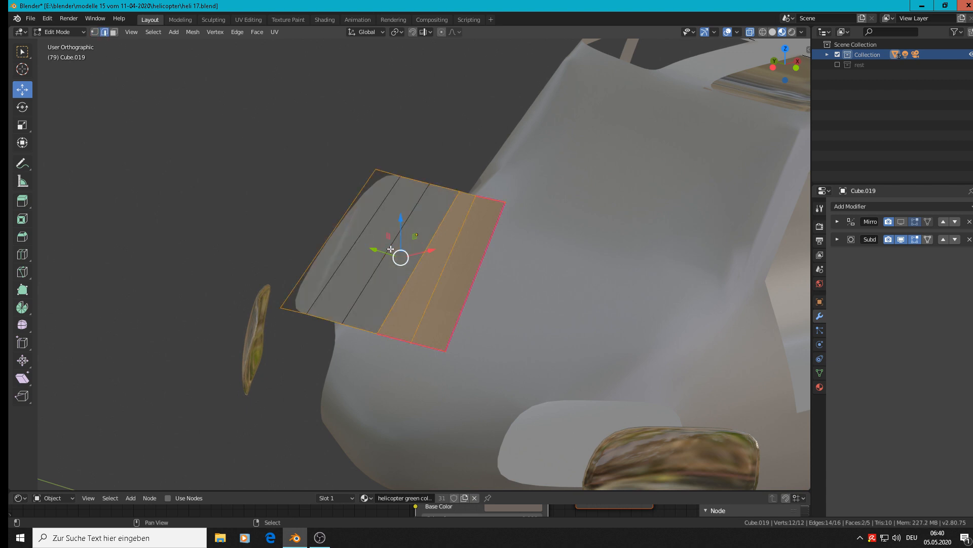
{"action": "left_click", "coordinate": [419, 263], "text": "shift"}
{"action": "left_click", "coordinate": [447, 264], "text": "shift"}
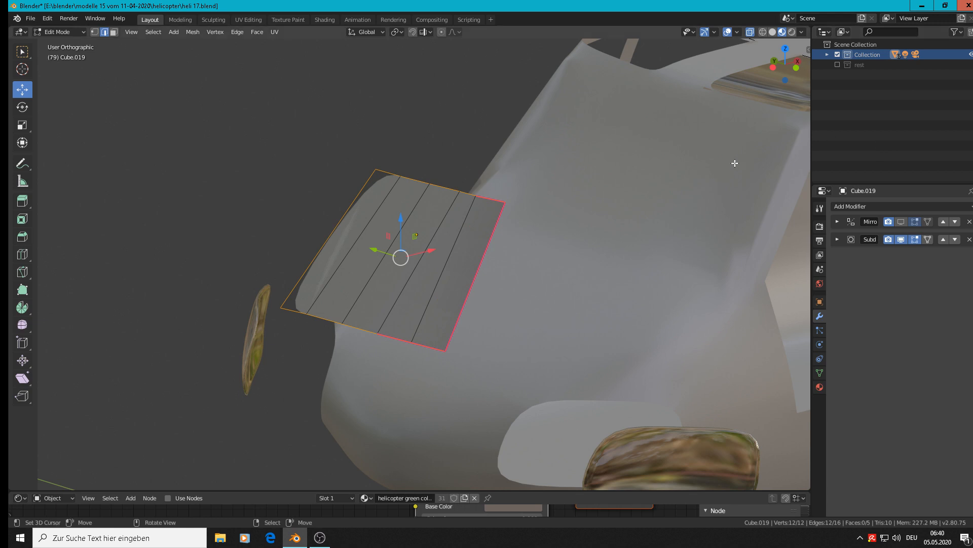
{"action": "key", "text": "n"}
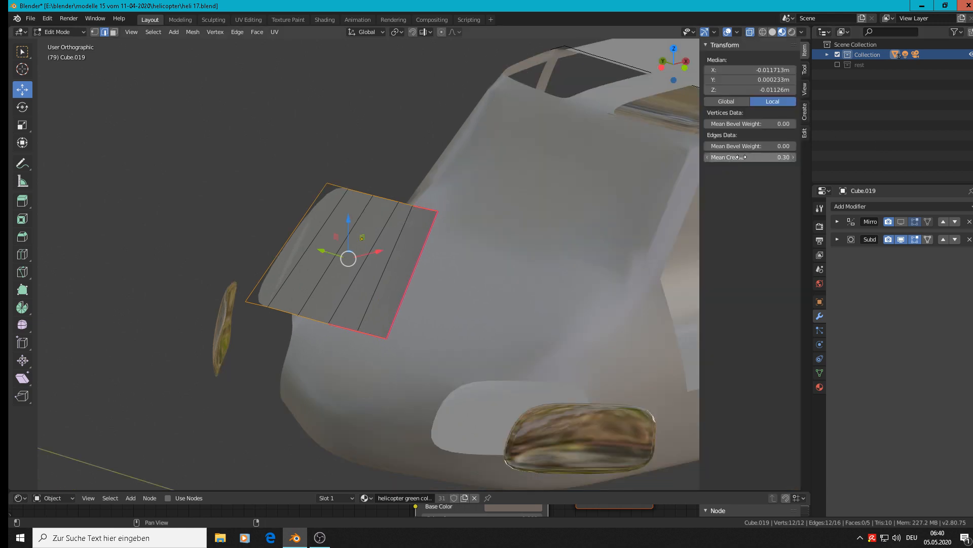
{"action": "left_click_drag", "start_coordinate": [749, 157], "coordinate": [783, 157]}
{"action": "key", "text": "Tab"}
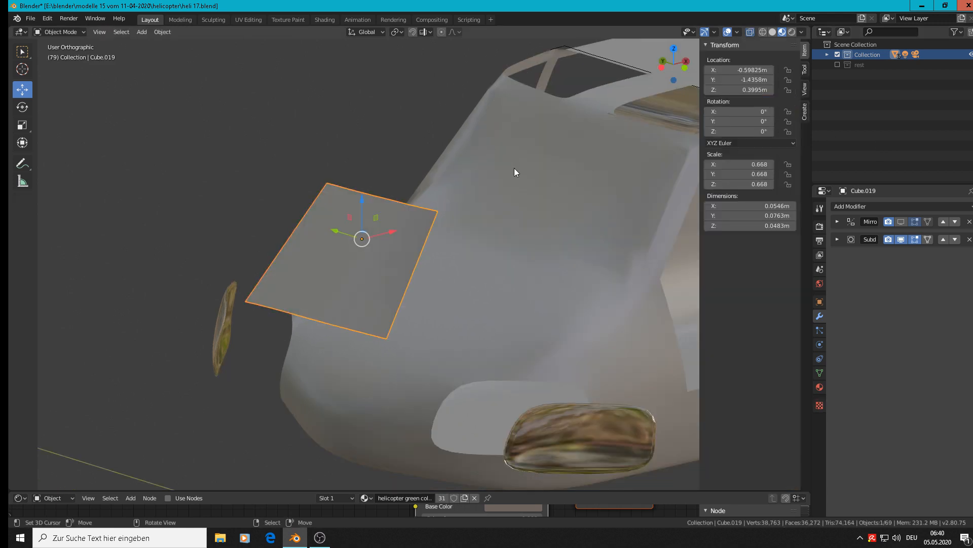
- Delete only the windshield face from the fuselage mesh to open the windshield area, keeping its surrounding edges
{"action": "scroll", "coordinate": [527, 217], "scroll_direction": "down", "scroll_amount": 4}
{"action": "middle_click_drag", "start_coordinate": [527, 221], "coordinate": [373, 185]}
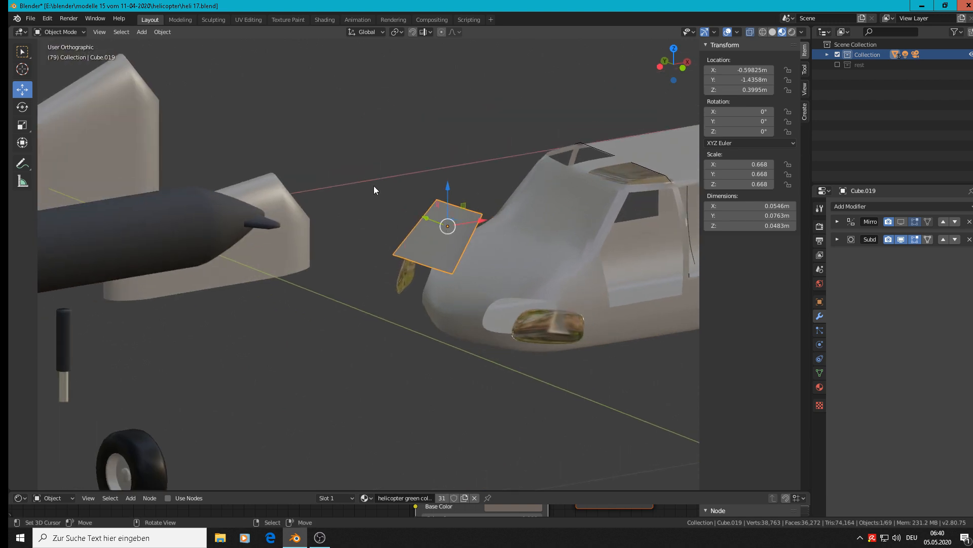
{"action": "scroll", "coordinate": [552, 231], "scroll_direction": "up", "scroll_amount": 3}
{"action": "middle_click_drag", "start_coordinate": [410, 308], "coordinate": [408, 309], "text": "shift"}
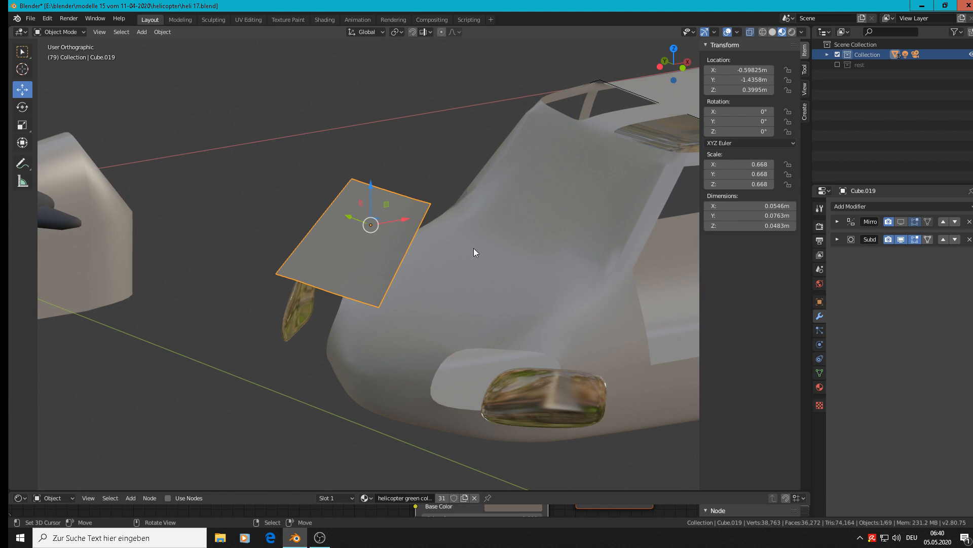
{"action": "middle_click_drag", "start_coordinate": [321, 301], "coordinate": [145, 323], "text": "shift"}
{"action": "scroll", "coordinate": [436, 243], "scroll_direction": "up", "scroll_amount": 2}
{"action": "key", "text": "Tab"}
{"action": "key", "text": "Tab"}
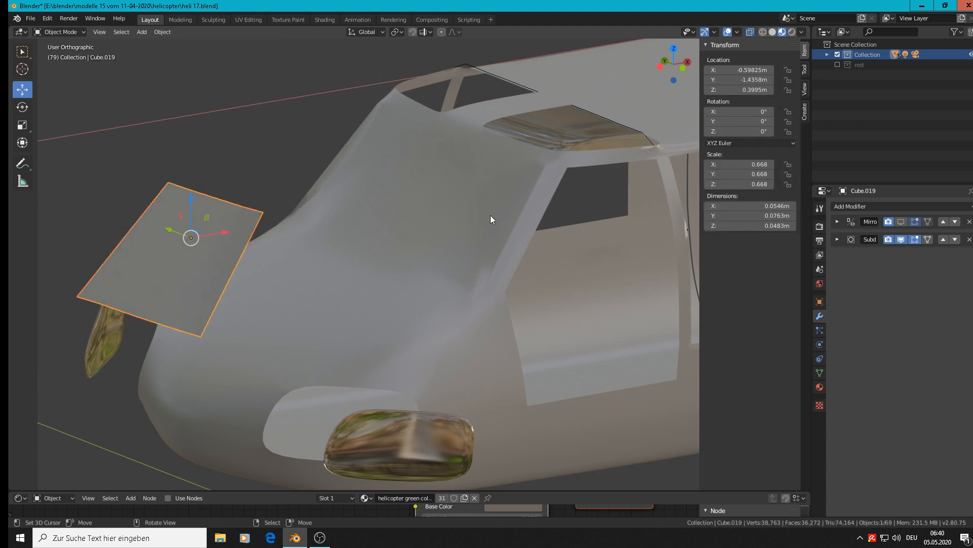
{"action": "left_click", "coordinate": [491, 212]}
{"action": "key", "text": "Tab"}
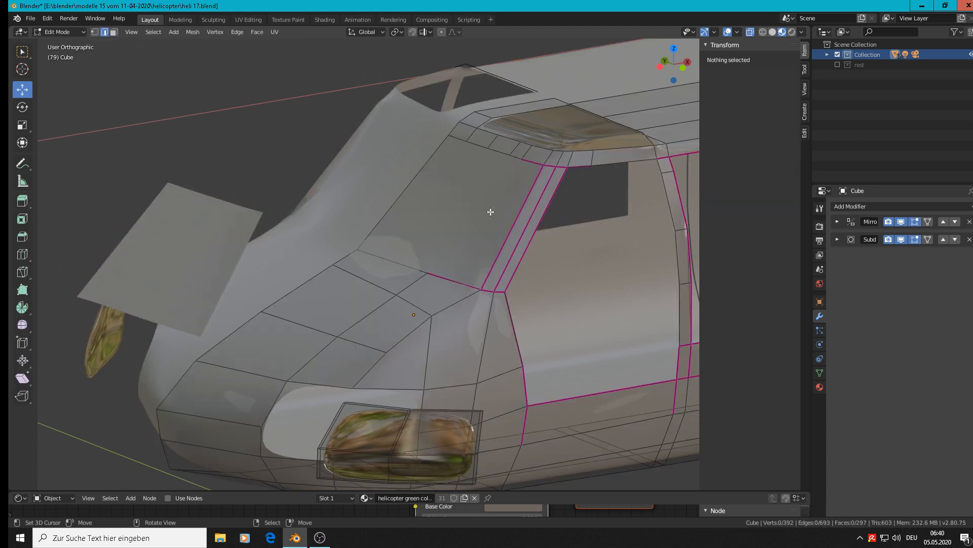
{"action": "left_click", "coordinate": [113, 32]}
{"action": "left_click", "coordinate": [458, 202]}
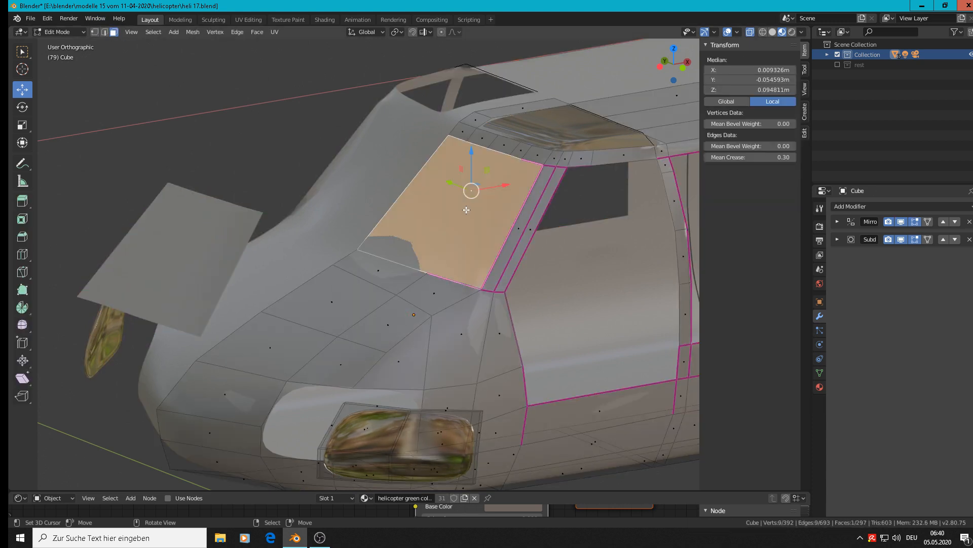
{"action": "key", "text": "x"}
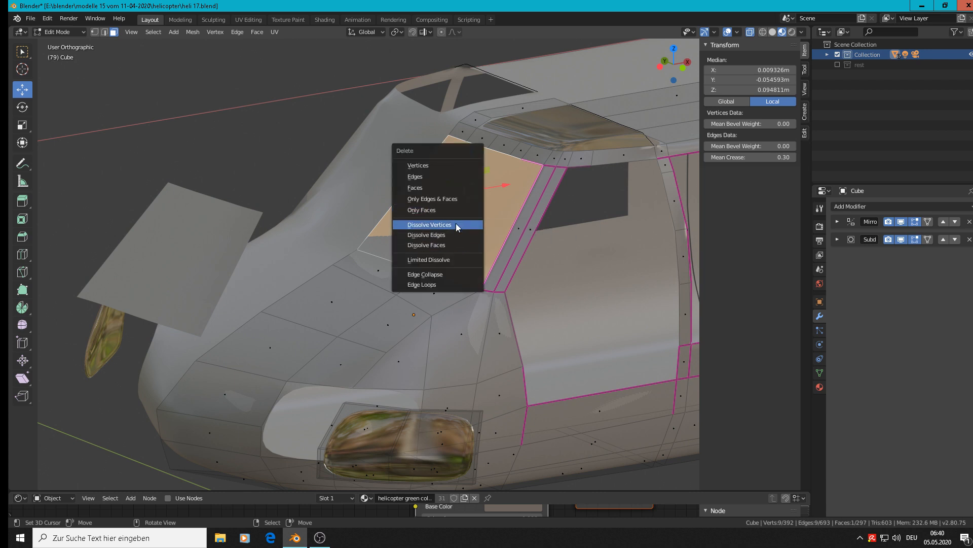
{"action": "left_click", "coordinate": [449, 209]}
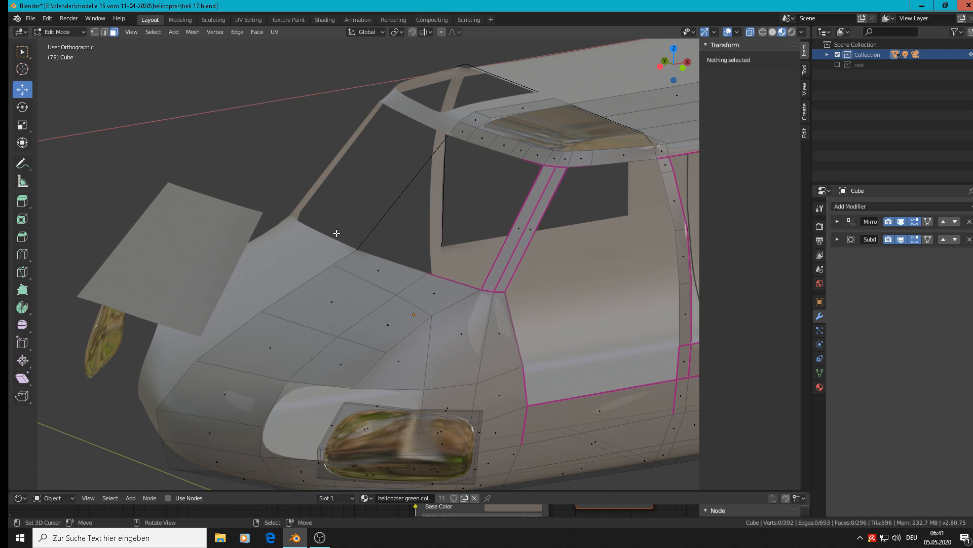
- Delete the loose centre edge left across the fuselage's windshield opening and return to Object Mode
{"action": "left_click", "coordinate": [104, 31]}
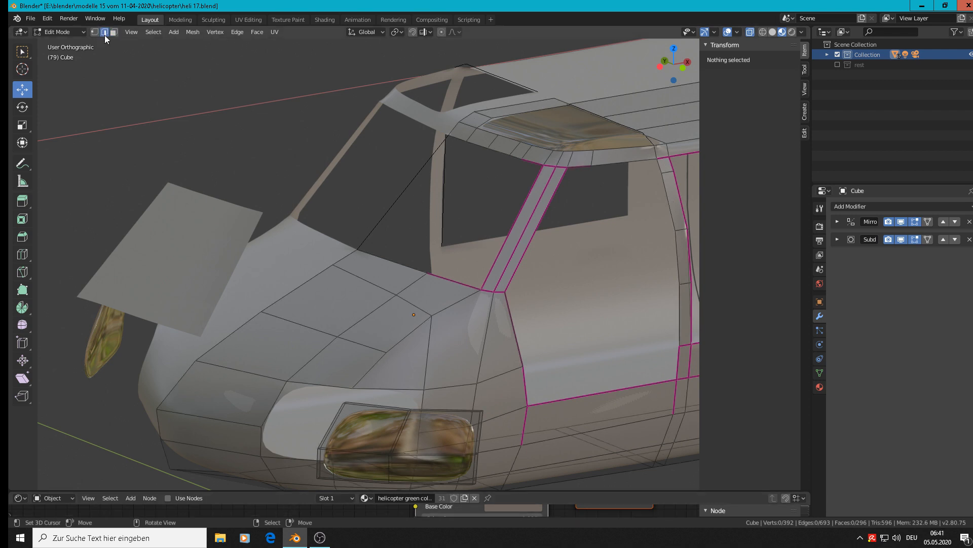
{"action": "left_click", "coordinate": [399, 183]}
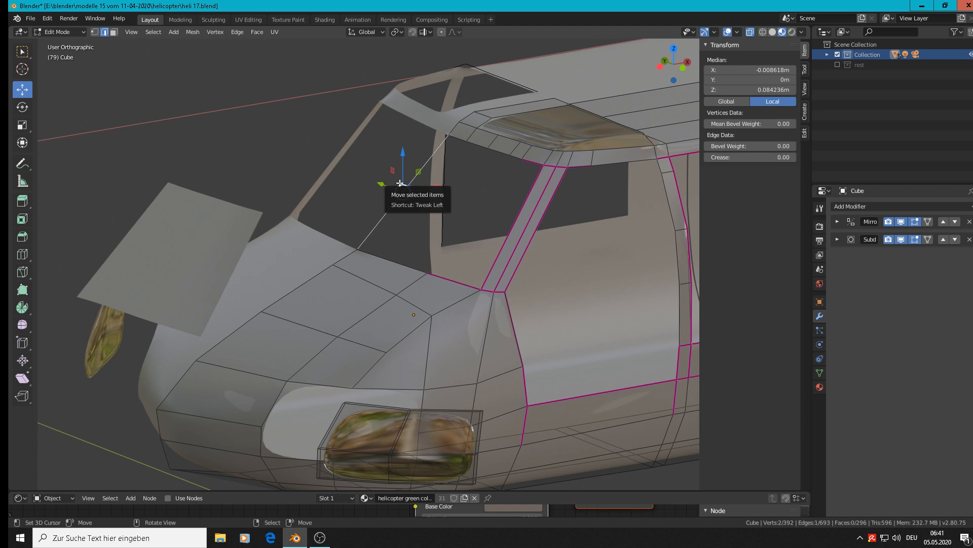
{"action": "key", "text": "x"}
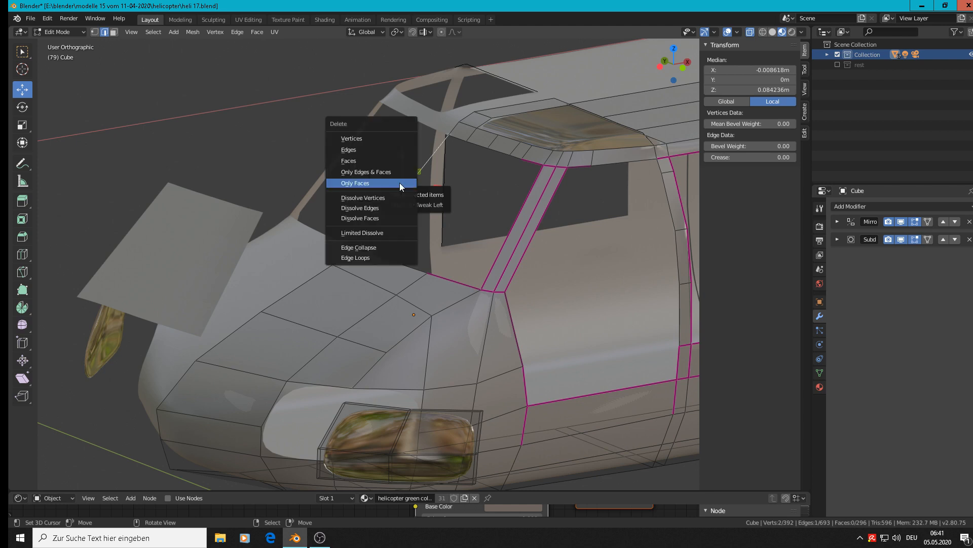
{"action": "left_click", "coordinate": [388, 150]}
{"action": "scroll", "coordinate": [442, 199], "scroll_direction": "down", "scroll_amount": 2}
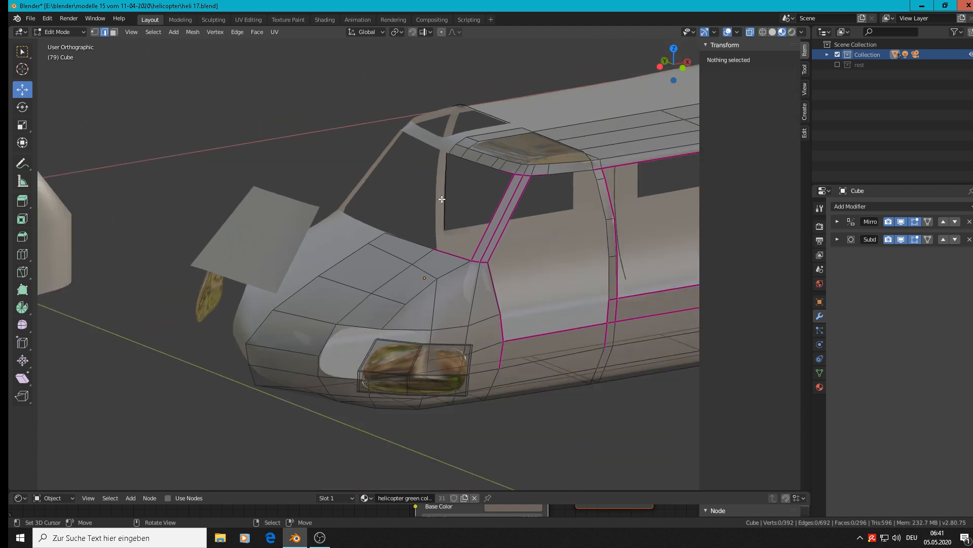
{"action": "key", "text": "Tab"}
- Move the separate windshield pane about 0.147 m along the global X axis into the fuselage's windshield opening
{"action": "left_click", "coordinate": [283, 237]}
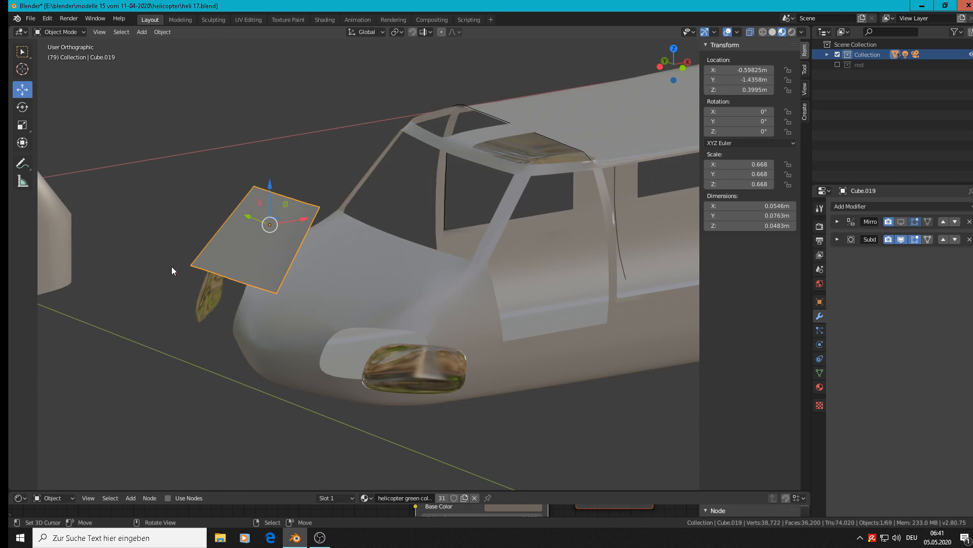
{"action": "middle_click_drag", "start_coordinate": [465, 235], "coordinate": [391, 263]}
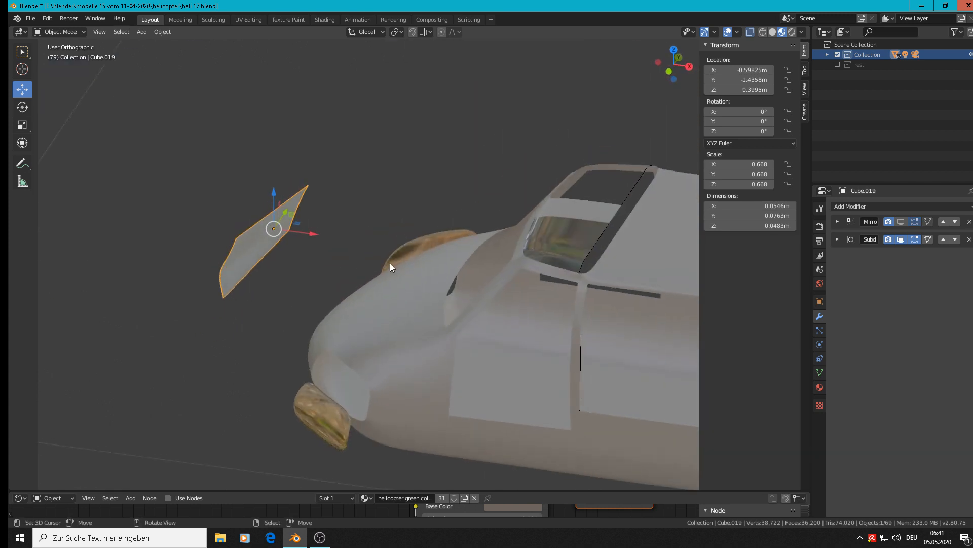
{"action": "key", "text": "g"}
{"action": "key", "text": "x"}
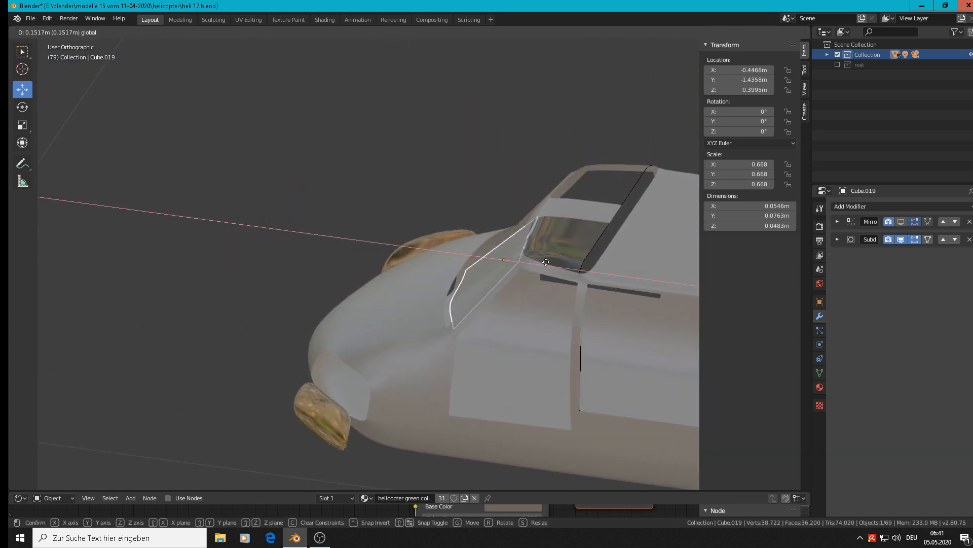
{"action": "left_click", "coordinate": [542, 262]}
{"action": "middle_click_drag", "start_coordinate": [656, 276], "coordinate": [620, 322]}
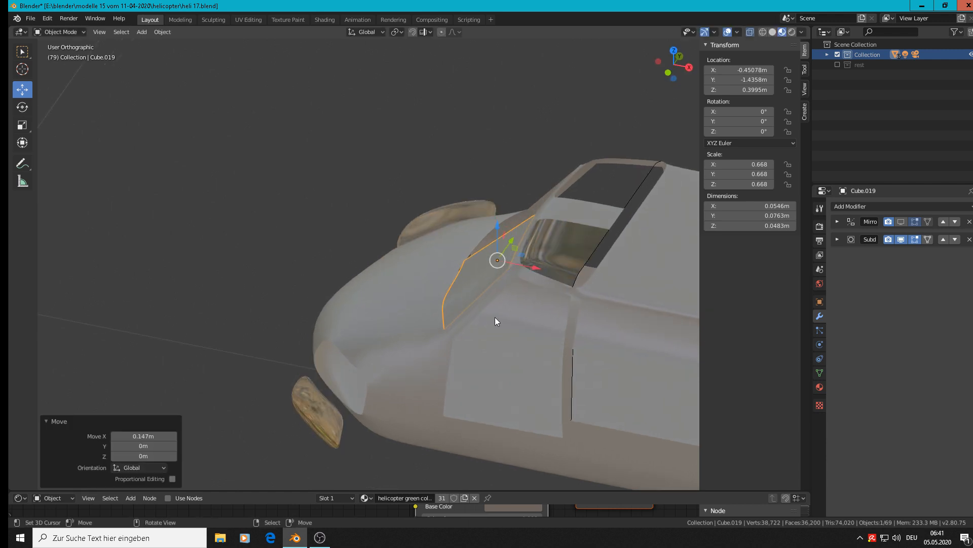
{"action": "middle_click_drag", "start_coordinate": [495, 318], "coordinate": [500, 321]}
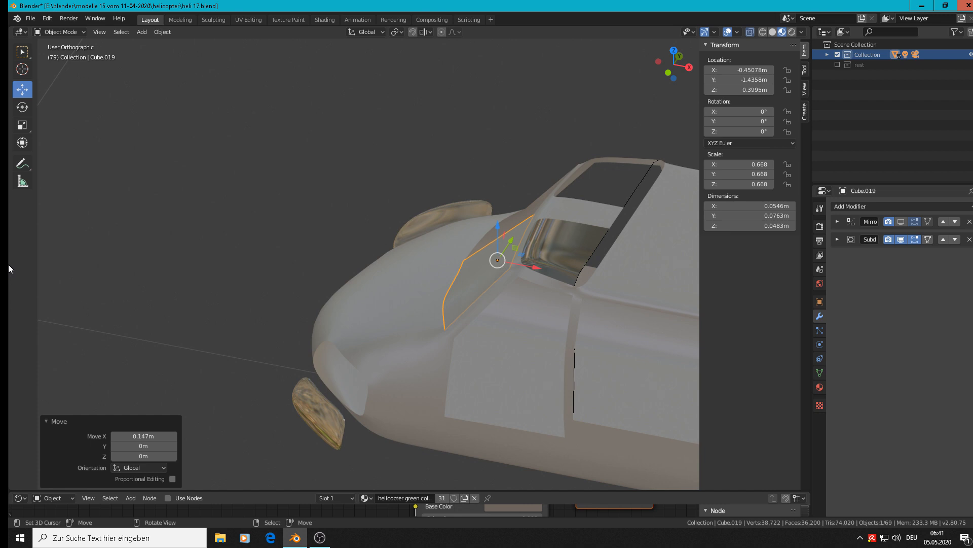
- Hide the transform sidebar and apply smooth shading to the windshield pane
{"action": "key", "text": "n"}
{"action": "middle_click_drag", "start_coordinate": [184, 302], "coordinate": [482, 249]}
{"action": "middle_click_drag", "start_coordinate": [556, 211], "coordinate": [612, 200]}
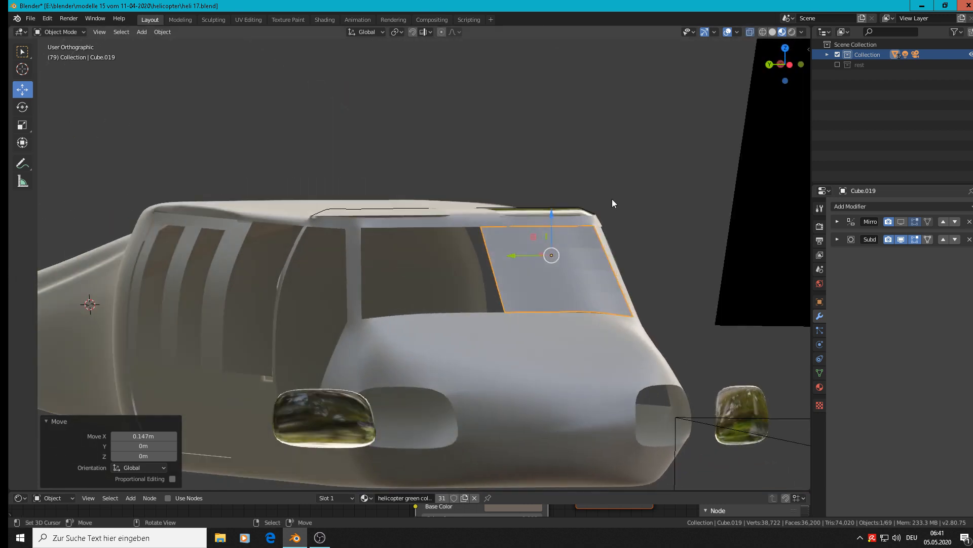
{"action": "middle_click_drag", "start_coordinate": [520, 219], "coordinate": [426, 325]}
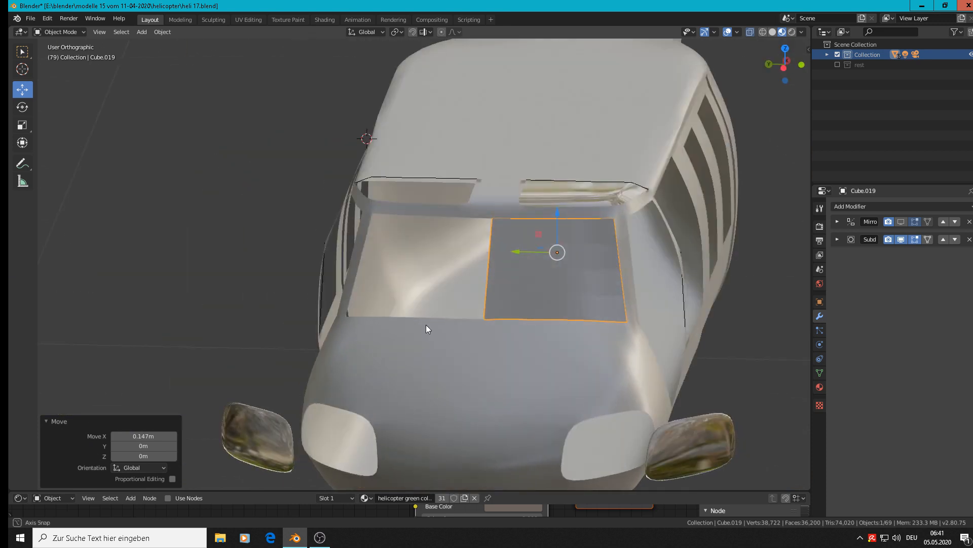
{"action": "left_click", "coordinate": [162, 32]}
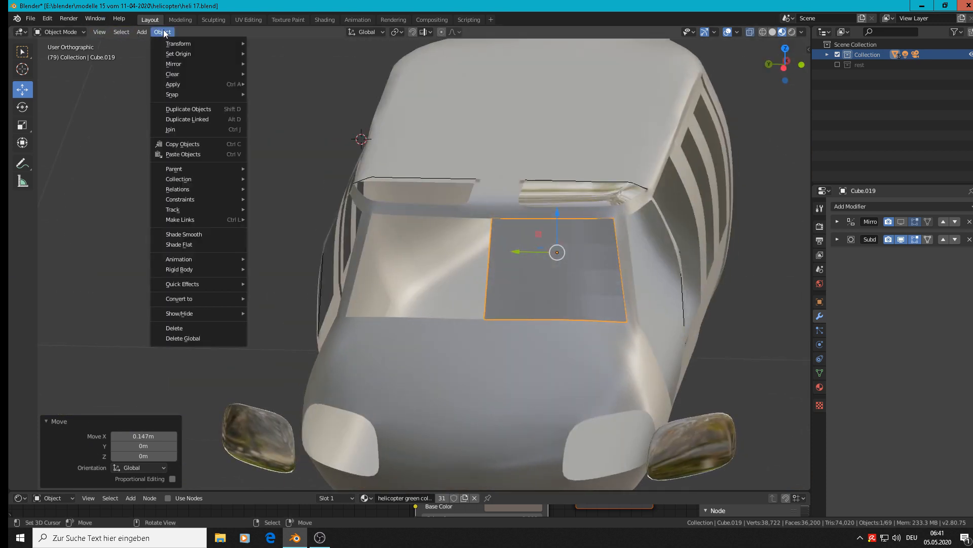
{"action": "left_click", "coordinate": [204, 237]}
{"action": "scroll", "coordinate": [573, 227], "scroll_direction": "down", "scroll_amount": 2}
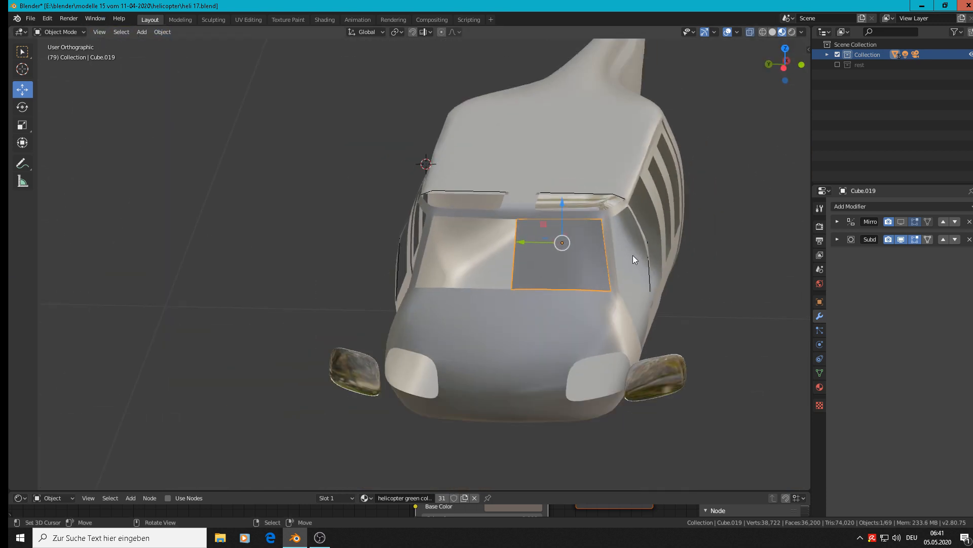
- Move the pane's second lower-edge vertex from the fuselage centreline slightly toward the nose along X to follow the opening
{"action": "middle_click_drag", "start_coordinate": [514, 257], "coordinate": [238, 192]}
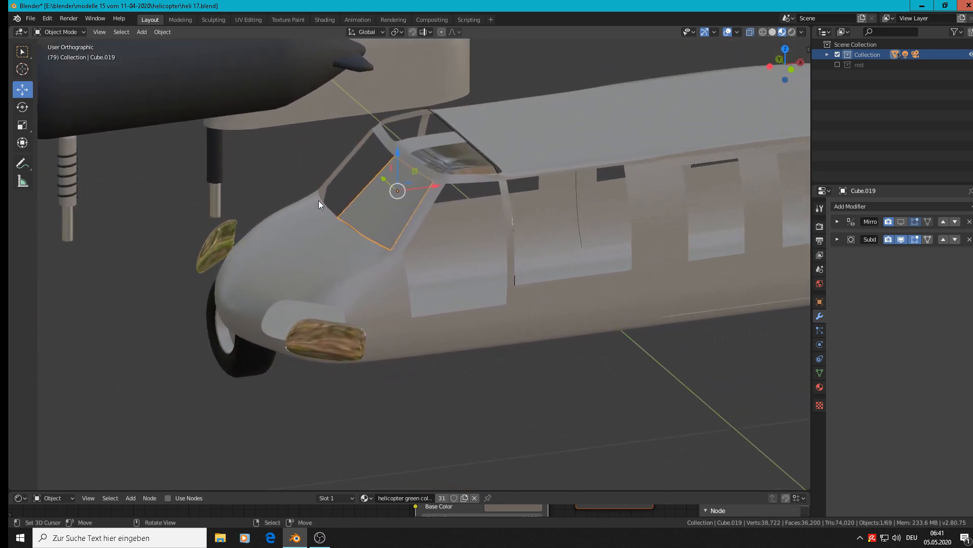
{"action": "scroll", "coordinate": [358, 212], "scroll_direction": "up", "scroll_amount": 4}
{"action": "middle_click_drag", "start_coordinate": [335, 248], "coordinate": [302, 245]}
{"action": "scroll", "coordinate": [336, 226], "scroll_direction": "up", "scroll_amount": 5}
{"action": "key", "text": "Tab"}
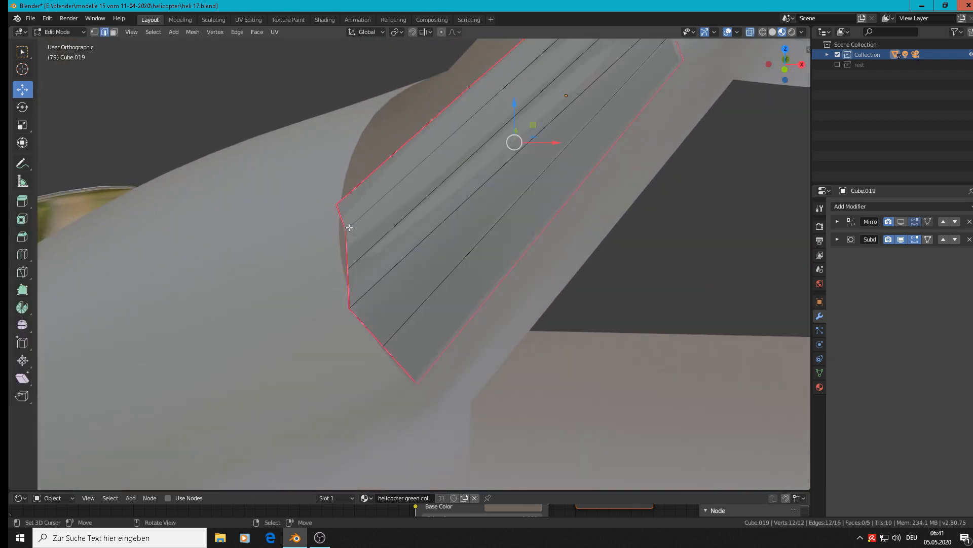
{"action": "left_click", "coordinate": [94, 31]}
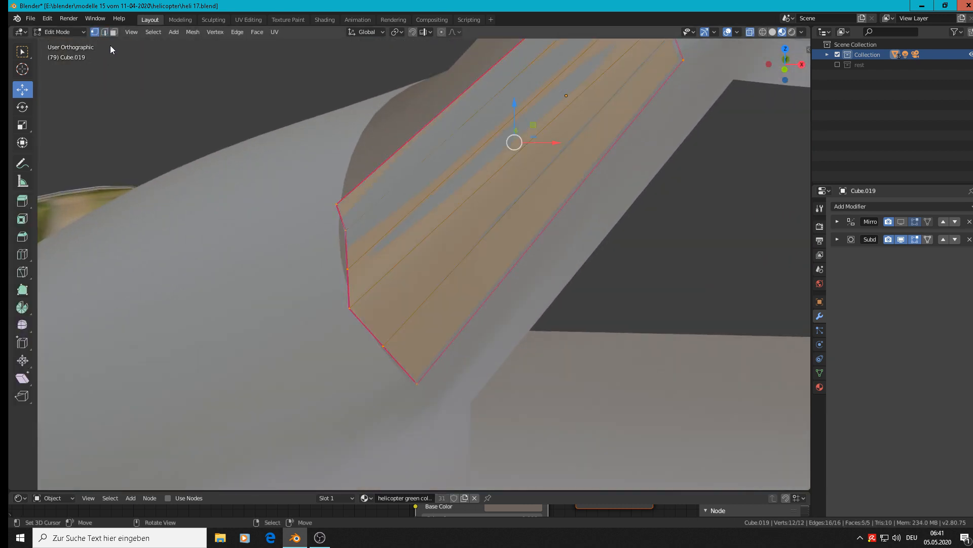
{"action": "left_click", "coordinate": [343, 237]}
{"action": "left_click_drag", "start_coordinate": [390, 234], "coordinate": [378, 237]}
- Move the pane's third lower-edge vertex about -0.00122 m along X, with a further adjustment of -0.000092 m
{"action": "left_click", "coordinate": [379, 237]}
{"action": "left_click", "coordinate": [383, 244]}
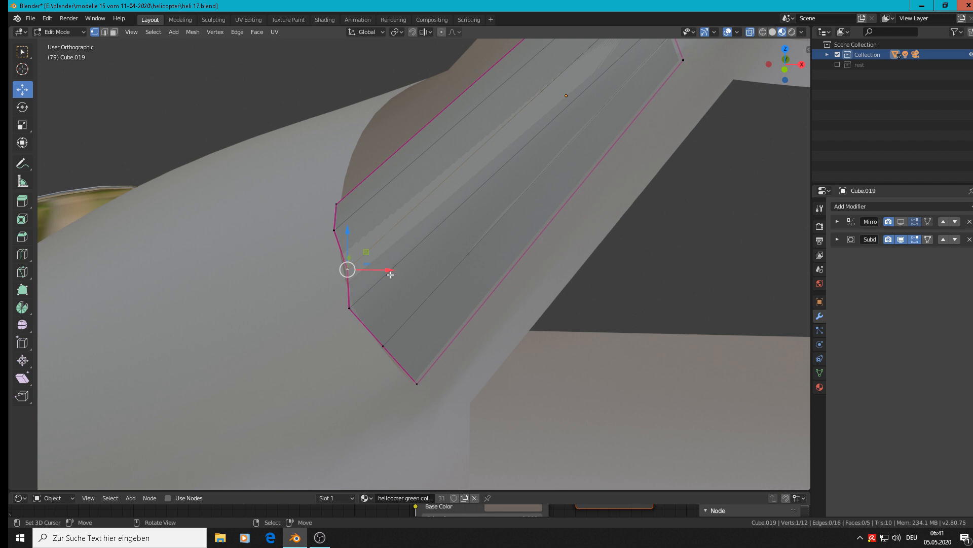
{"action": "left_click_drag", "start_coordinate": [388, 271], "coordinate": [380, 275]}
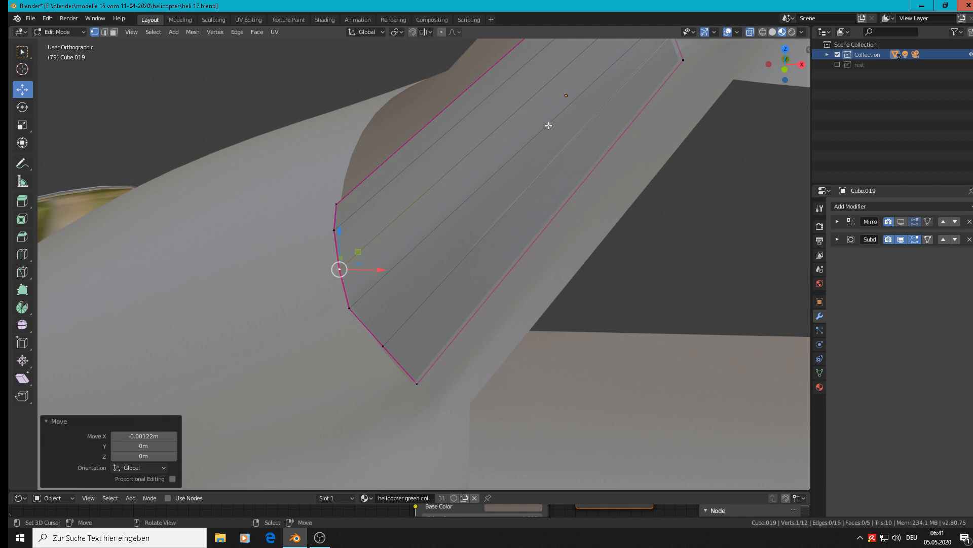
{"action": "middle_click_drag", "start_coordinate": [522, 161], "coordinate": [513, 189]}
{"action": "left_click_drag", "start_coordinate": [412, 254], "coordinate": [432, 254]}
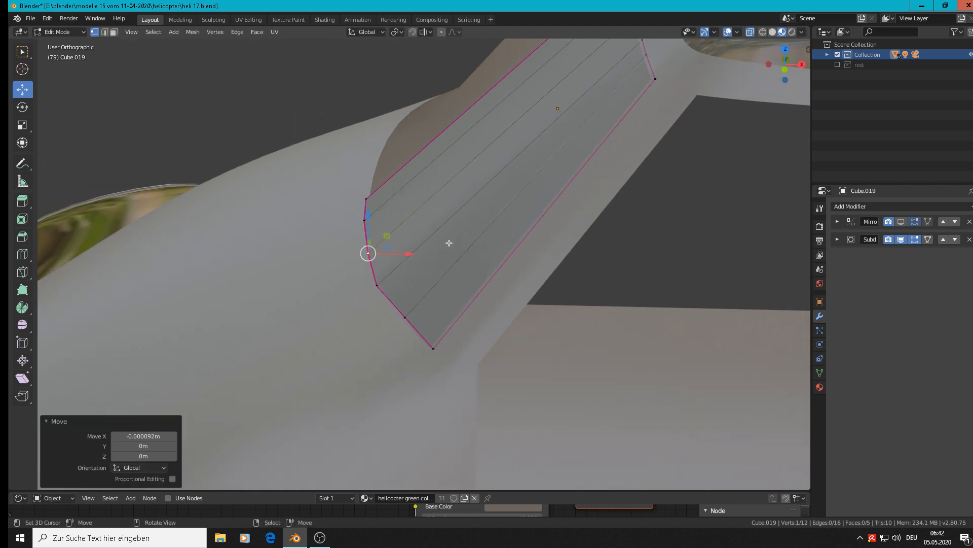
- Leave mesh editing, deselect everything and save the file heli 17.blend
{"action": "key", "text": "Tab"}
{"action": "scroll", "coordinate": [449, 243], "scroll_direction": "down", "scroll_amount": 4}
{"action": "middle_click_drag", "start_coordinate": [449, 243], "coordinate": [637, 240]}
{"action": "scroll", "coordinate": [656, 233], "scroll_direction": "down", "scroll_amount": 5}
{"action": "key", "text": "alt+a"}
{"action": "left_click", "coordinate": [30, 18]}
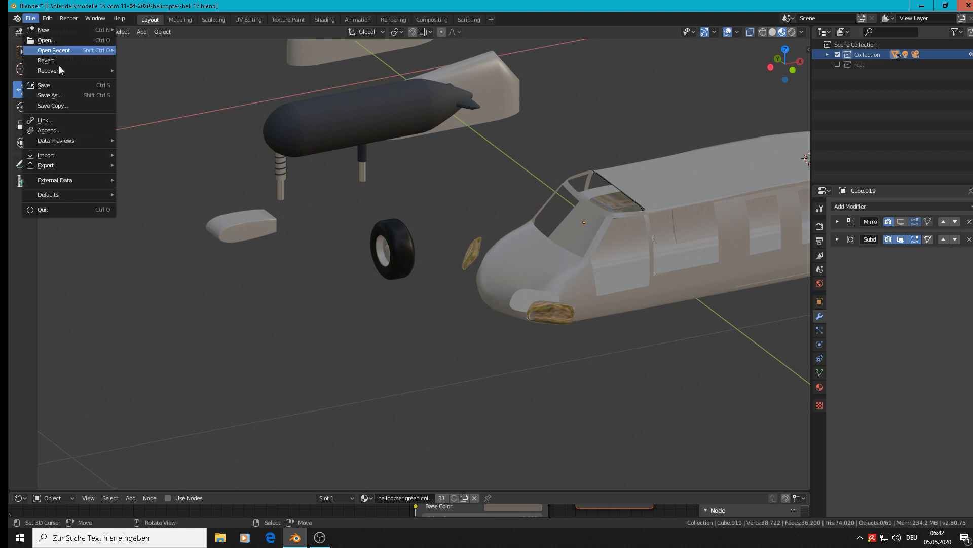
{"action": "left_click", "coordinate": [63, 85]}
- Extrude the whole windshield pane and offset the extruded faces about 0.00222 m along X to give it thickness
{"action": "scroll", "coordinate": [688, 212], "scroll_direction": "up", "scroll_amount": 6}
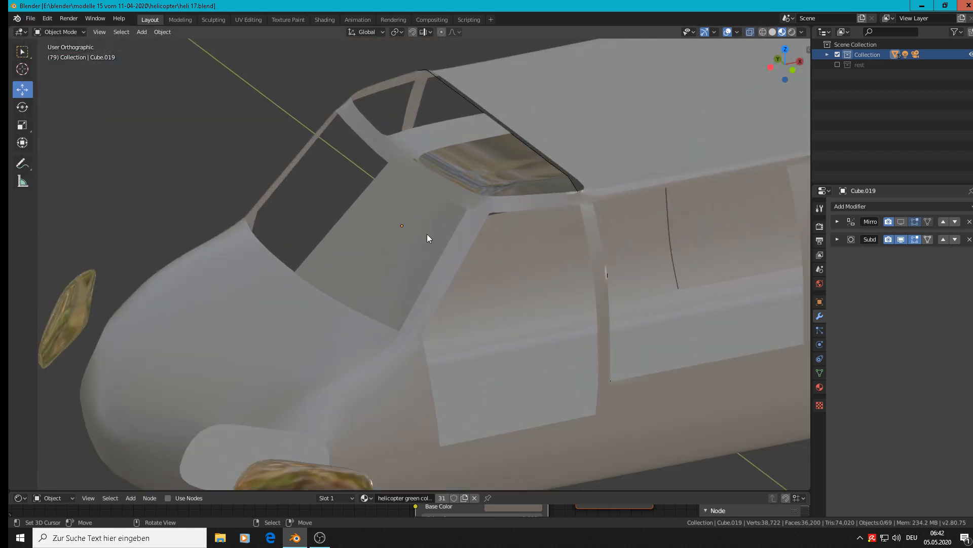
{"action": "left_click", "coordinate": [427, 238]}
{"action": "middle_click_drag", "start_coordinate": [584, 297], "coordinate": [407, 277]}
{"action": "key", "text": "Tab"}
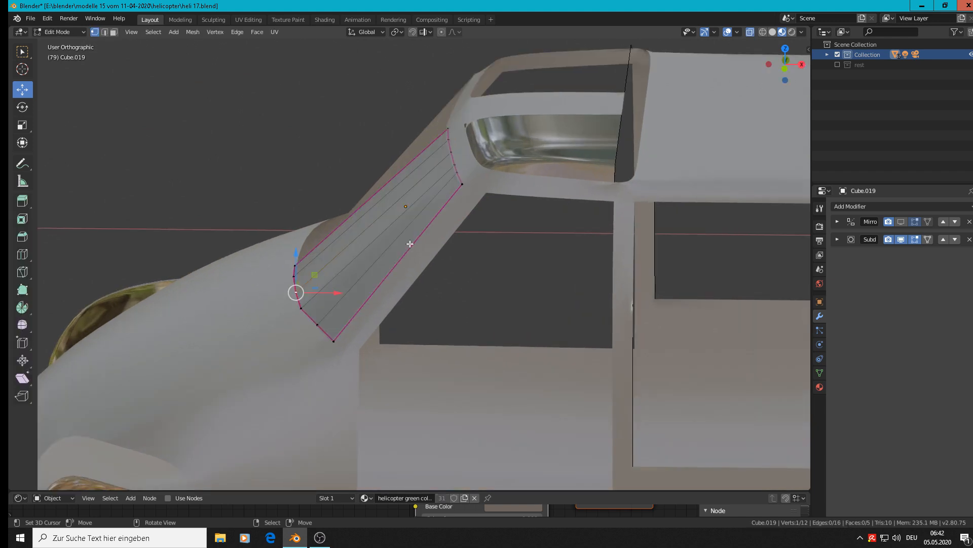
{"action": "key", "text": "a"}
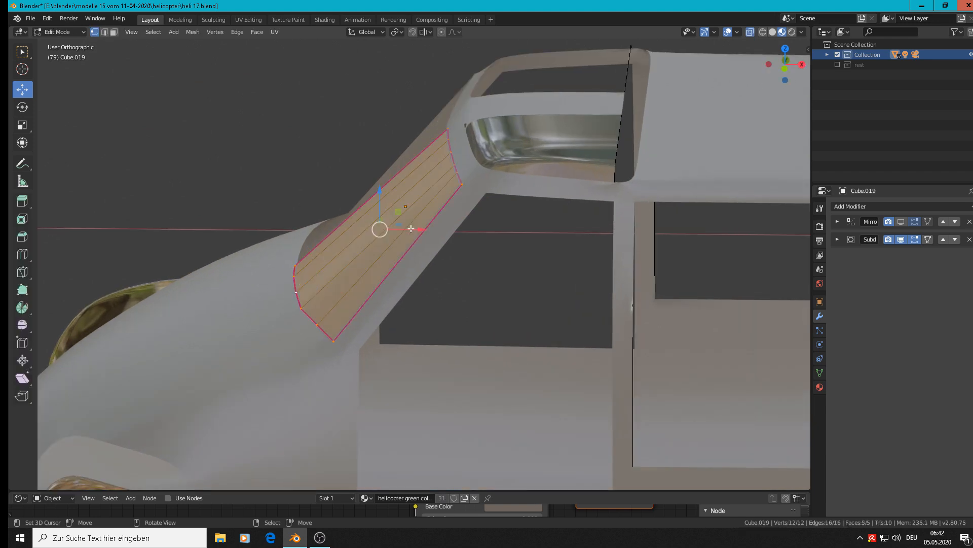
{"action": "key", "text": "e"}
{"action": "right_click", "coordinate": [411, 229]}
{"action": "left_click_drag", "start_coordinate": [417, 230], "coordinate": [424, 230]}
{"action": "middle_click_drag", "start_coordinate": [438, 250], "coordinate": [527, 276]}
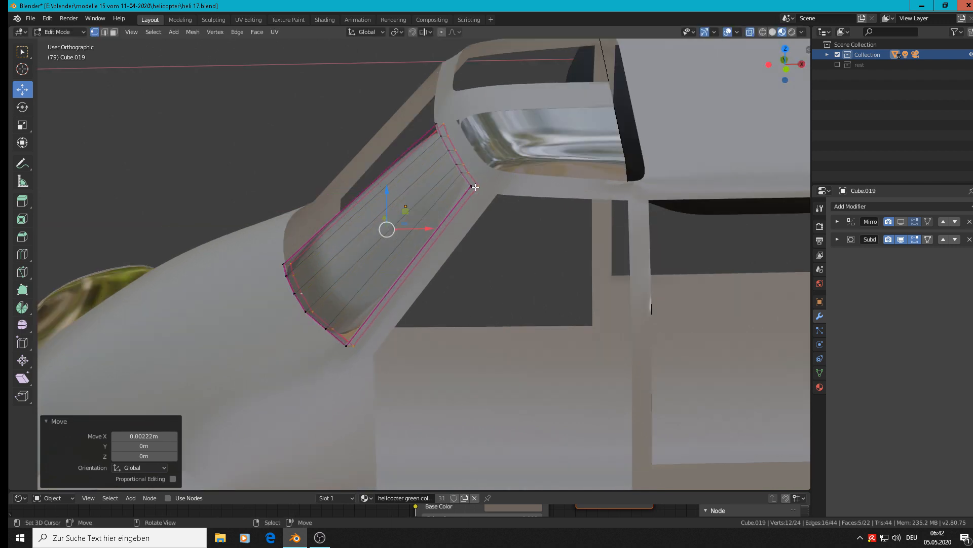
- Select the four short thickness edges at the windshield pane's corners and set their mean crease to 1.00
{"action": "key", "text": "Tab"}
{"action": "key", "text": "Tab"}
{"action": "scroll", "coordinate": [481, 196], "scroll_direction": "up", "scroll_amount": 1}
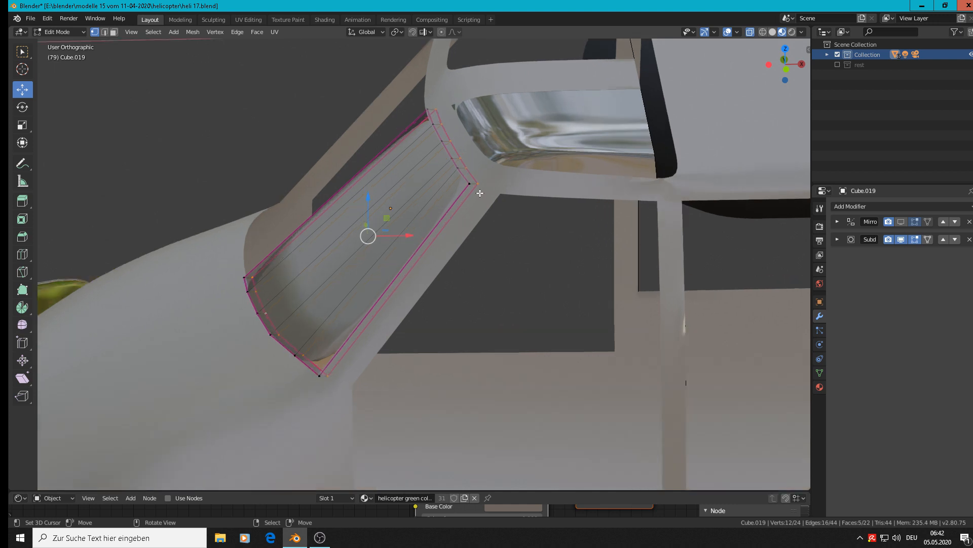
{"action": "scroll", "coordinate": [480, 193], "scroll_direction": "up", "scroll_amount": 5}
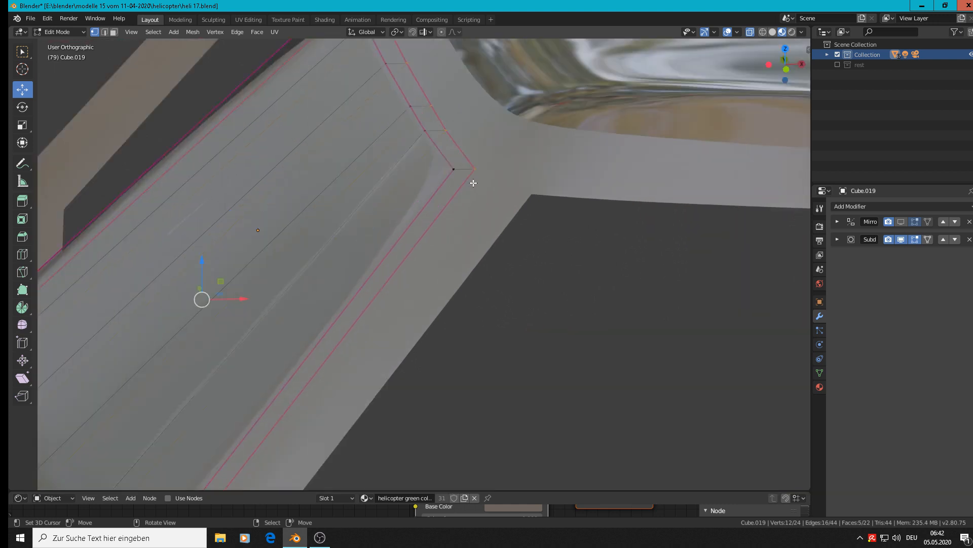
{"action": "left_click", "coordinate": [104, 32]}
{"action": "scroll", "coordinate": [451, 166], "scroll_direction": "down", "scroll_amount": 1}
{"action": "left_click", "coordinate": [451, 166]}
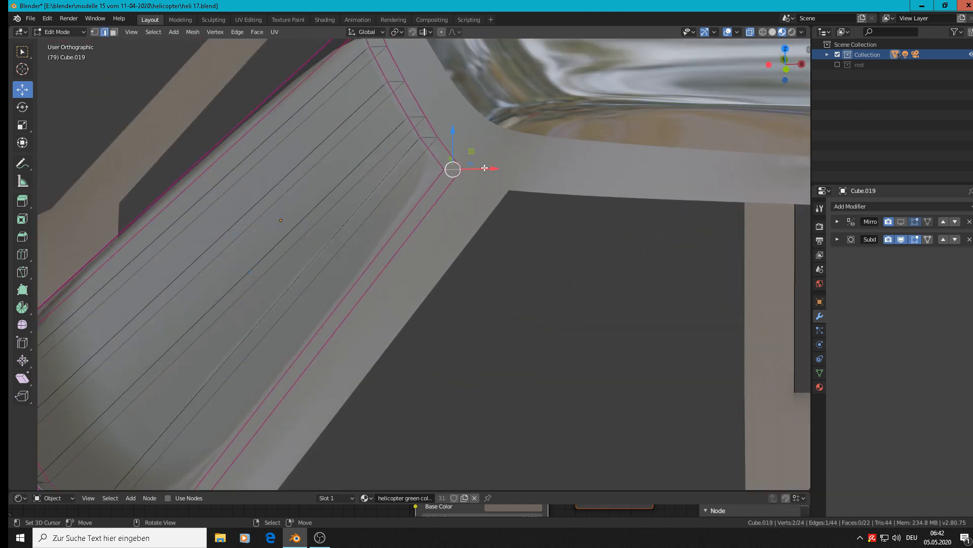
{"action": "middle_click_drag", "start_coordinate": [486, 168], "coordinate": [600, 291], "text": "shift"}
{"action": "left_click", "coordinate": [481, 133], "text": "shift"}
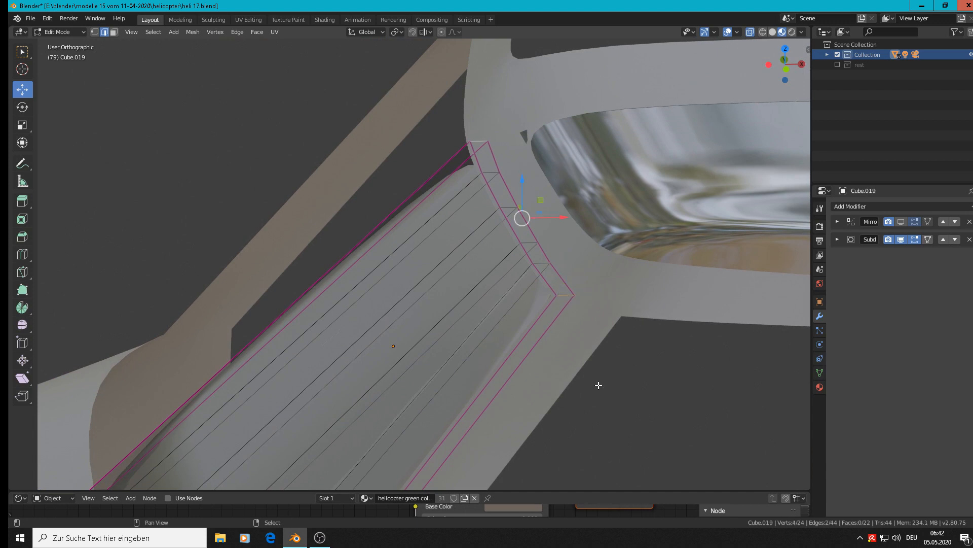
{"action": "middle_click_drag", "start_coordinate": [597, 387], "coordinate": [729, 92], "text": "shift"}
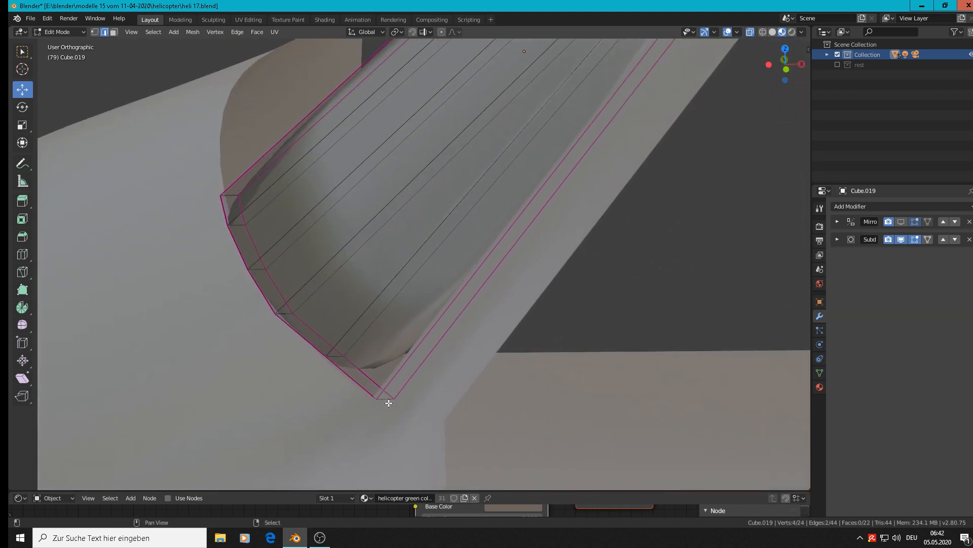
{"action": "left_click", "coordinate": [388, 400], "text": "shift"}
{"action": "left_click", "coordinate": [233, 196], "text": "shift"}
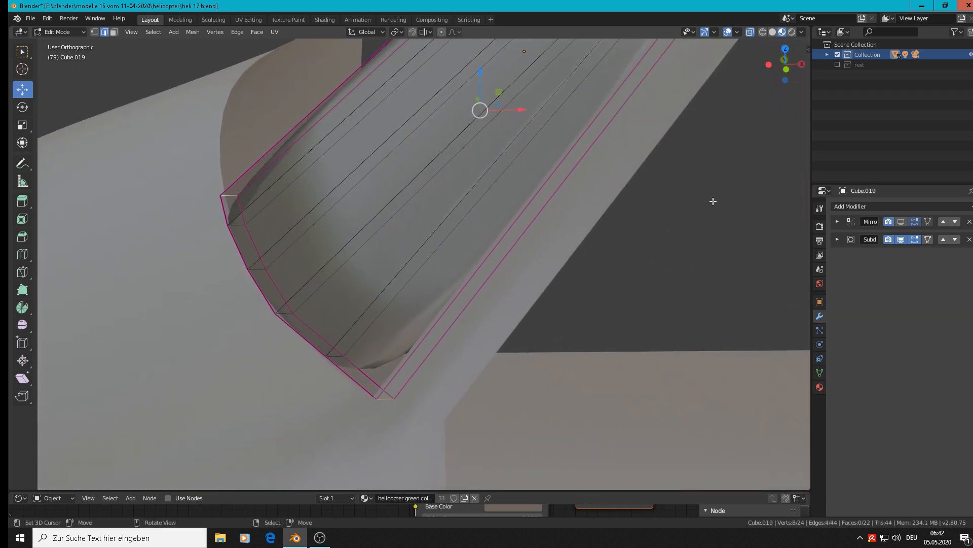
{"action": "key", "text": "n"}
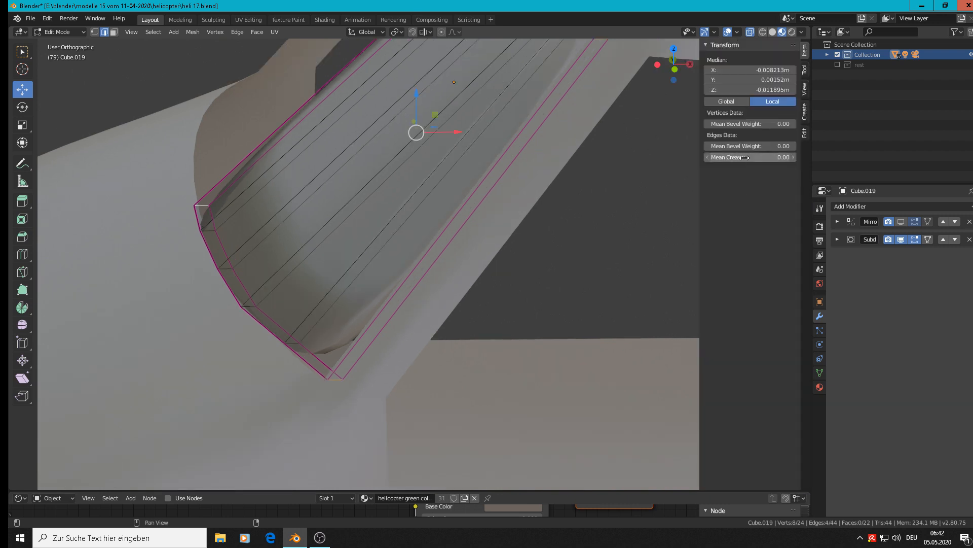
{"action": "left_click_drag", "start_coordinate": [750, 157], "coordinate": [796, 158]}
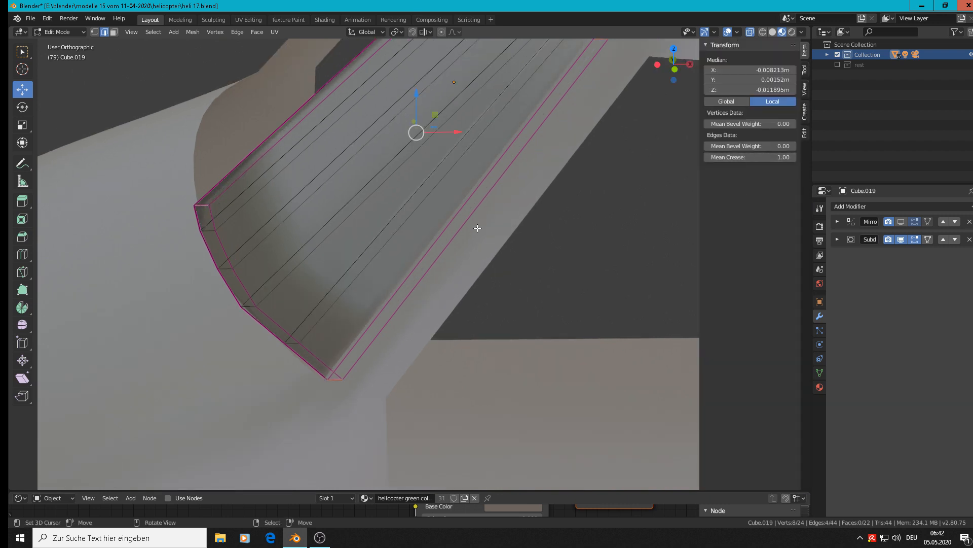
{"action": "key", "text": "Tab"}
{"action": "scroll", "coordinate": [477, 229], "scroll_direction": "down", "scroll_amount": 4}
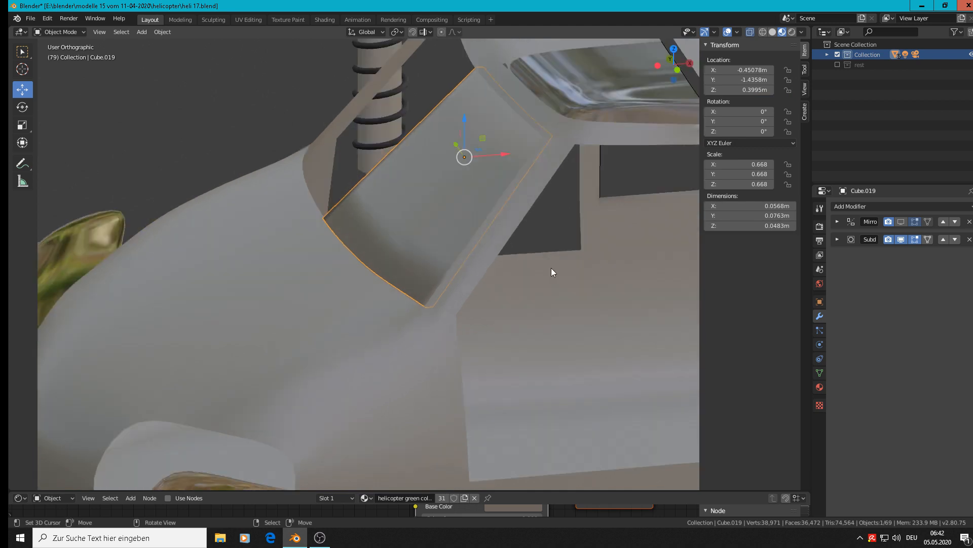
- Add one loop cut across the windshield pane and slide it close to the lower edge, at factor 0.945
{"action": "key", "text": "Tab"}
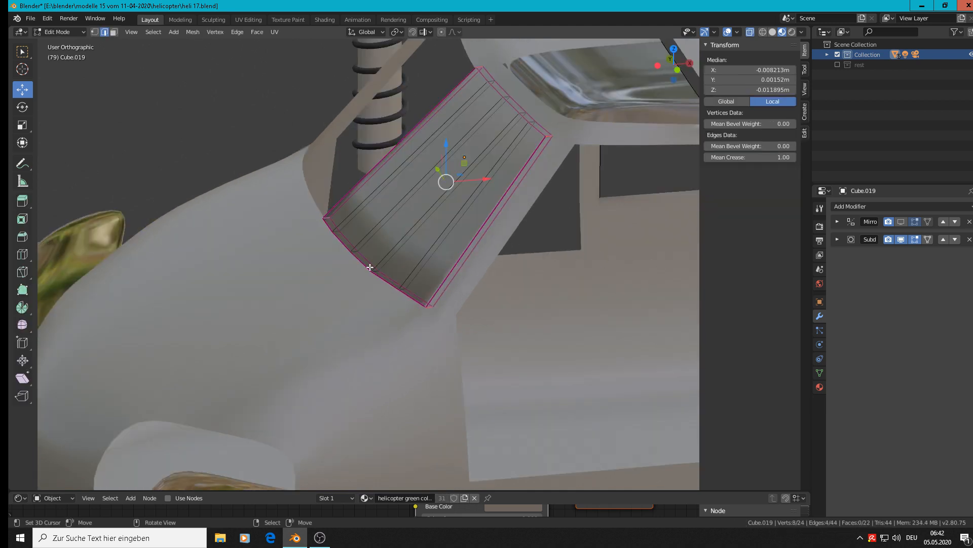
{"action": "scroll", "coordinate": [432, 243], "scroll_direction": "down", "scroll_amount": 1}
{"action": "middle_click_drag", "start_coordinate": [555, 251], "coordinate": [728, 254]}
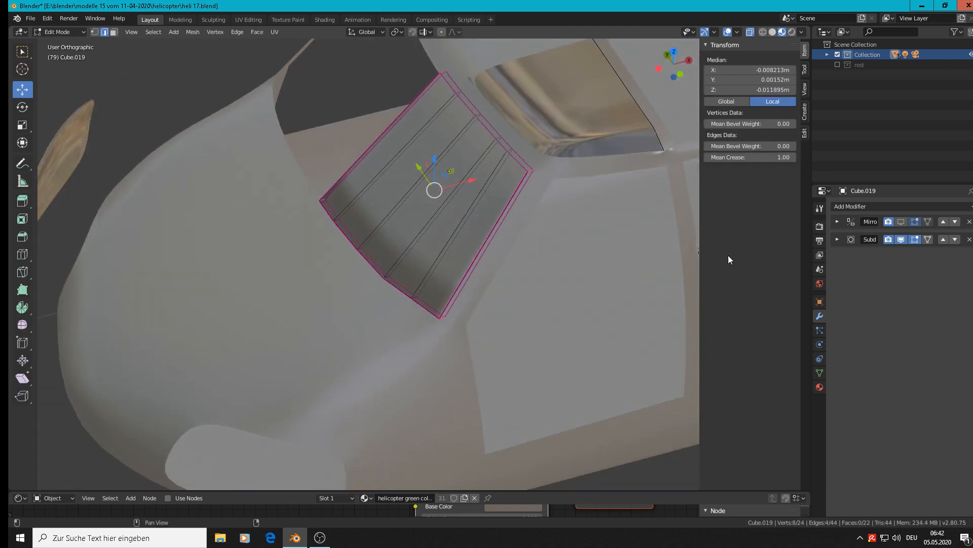
{"action": "scroll", "coordinate": [460, 240], "scroll_direction": "up", "scroll_amount": 3}
{"action": "middle_click_drag", "start_coordinate": [585, 233], "coordinate": [582, 207]}
{"action": "scroll", "coordinate": [588, 208], "scroll_direction": "up", "scroll_amount": 2}
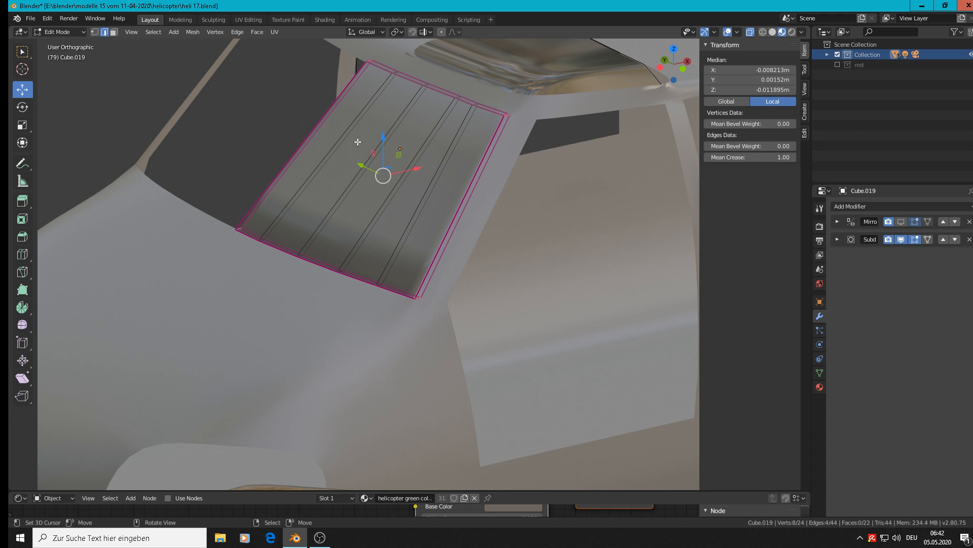
{"action": "key", "text": "ctrl"}
{"action": "key", "text": "ctrl+r"}
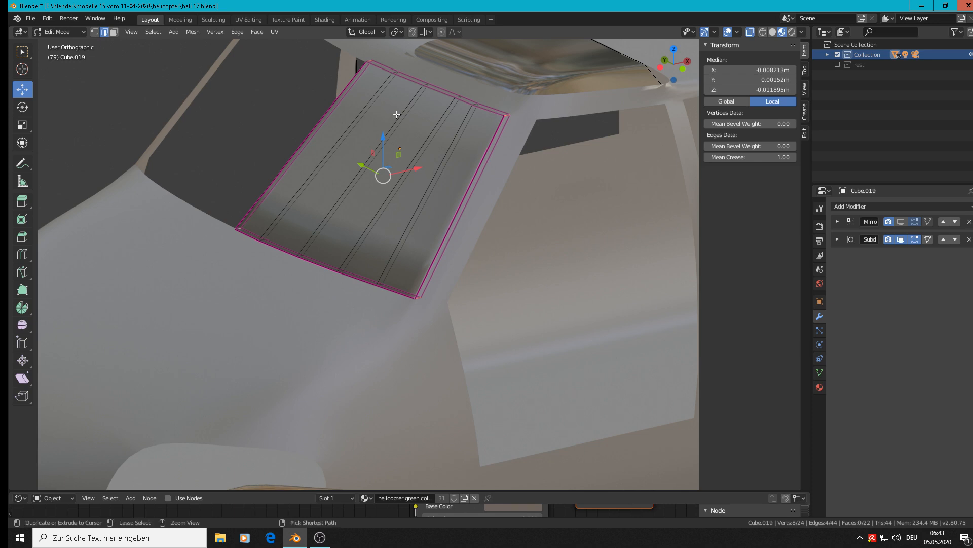
{"action": "left_click", "coordinate": [381, 130]}
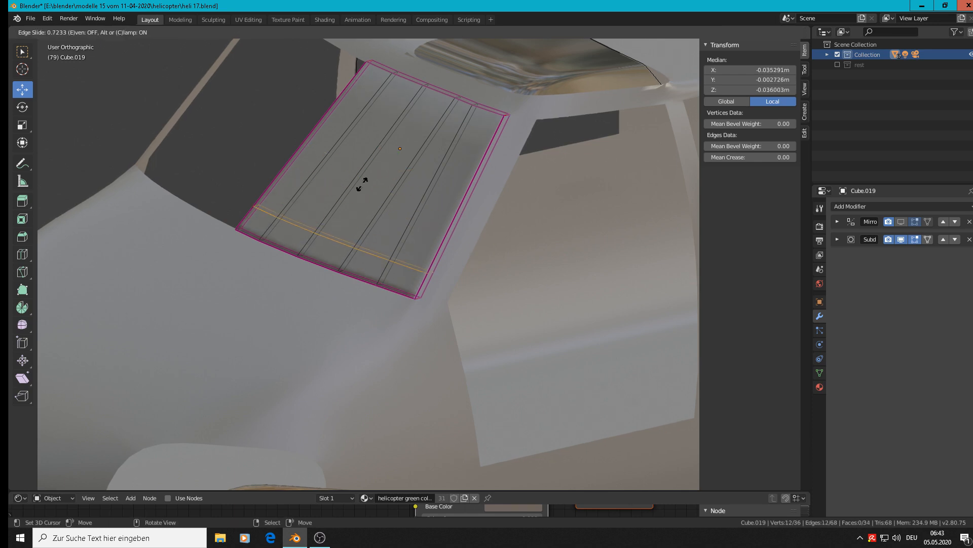
{"action": "left_click", "coordinate": [356, 208]}
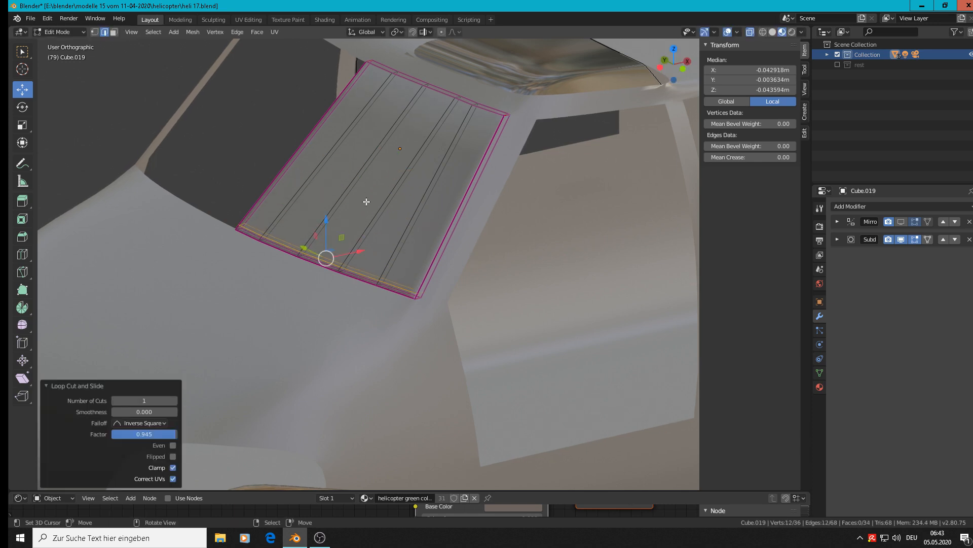
{"action": "key", "text": "Tab"}
{"action": "scroll", "coordinate": [404, 155], "scroll_direction": "down", "scroll_amount": 2}
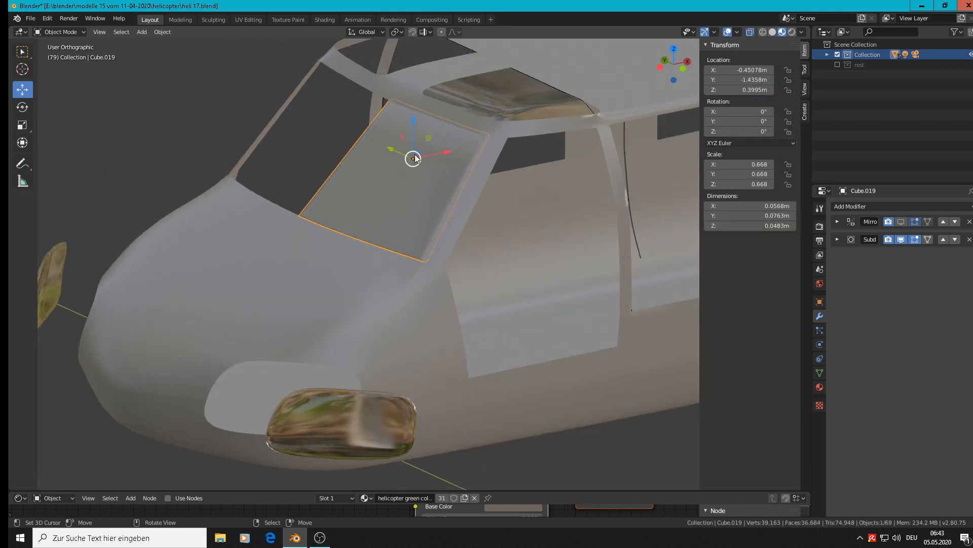
- Add a second loop cut across the pane, slid close to its upper edge at about -0.94, and leave mesh editing
{"action": "key", "text": "Tab"}
{"action": "key", "text": "ctrl+r"}
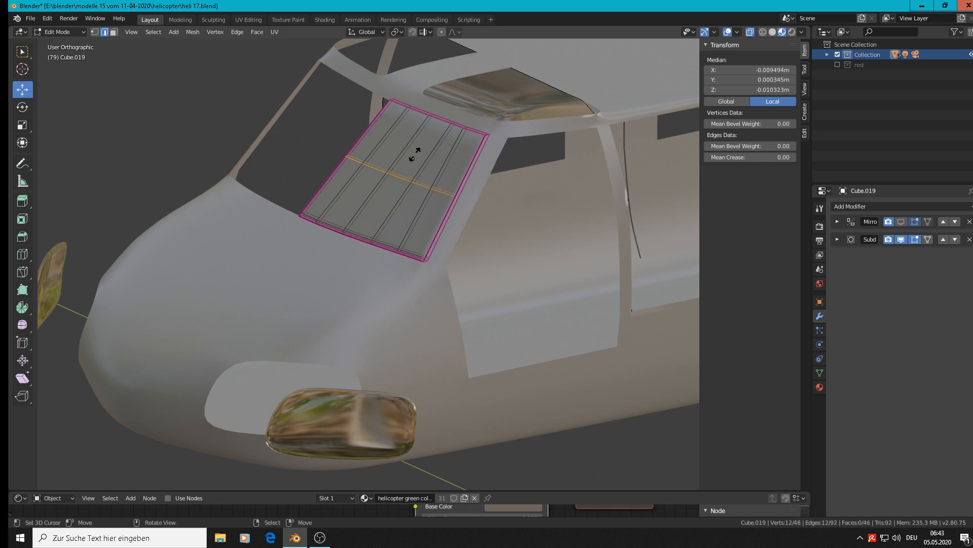
{"action": "left_click", "coordinate": [414, 151]}
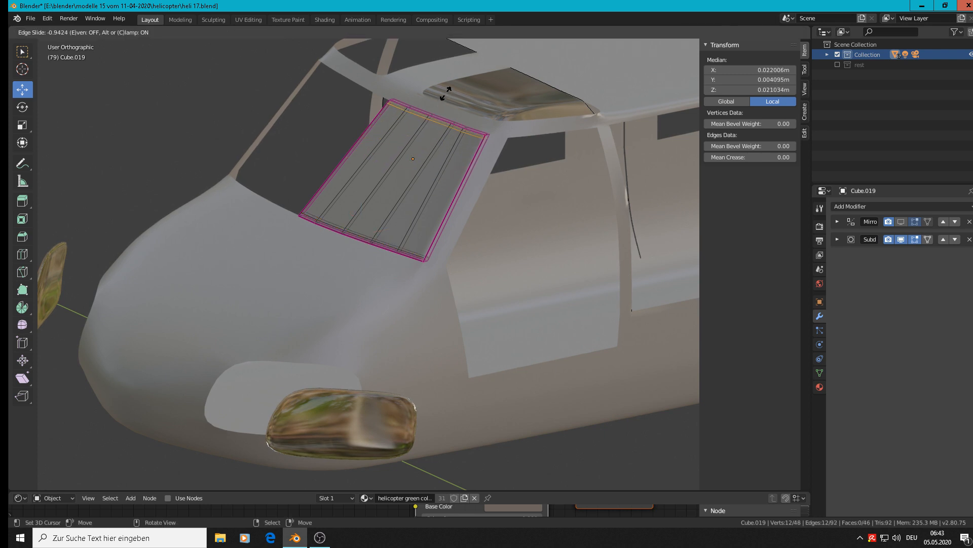
{"action": "left_click", "coordinate": [446, 96]}
{"action": "key", "text": "Tab"}
{"action": "scroll", "coordinate": [433, 183], "scroll_direction": "down", "scroll_amount": 2}
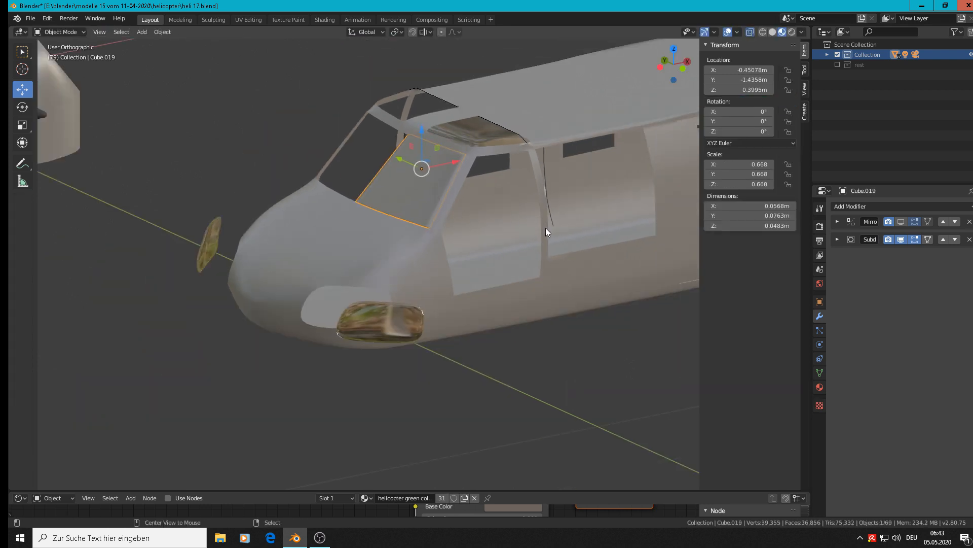
- Deselect everything, hide the transform sidebar and save the file heli 17.blend
{"action": "key", "text": "alt+a"}
{"action": "middle_click_drag", "start_coordinate": [503, 260], "coordinate": [549, 271]}
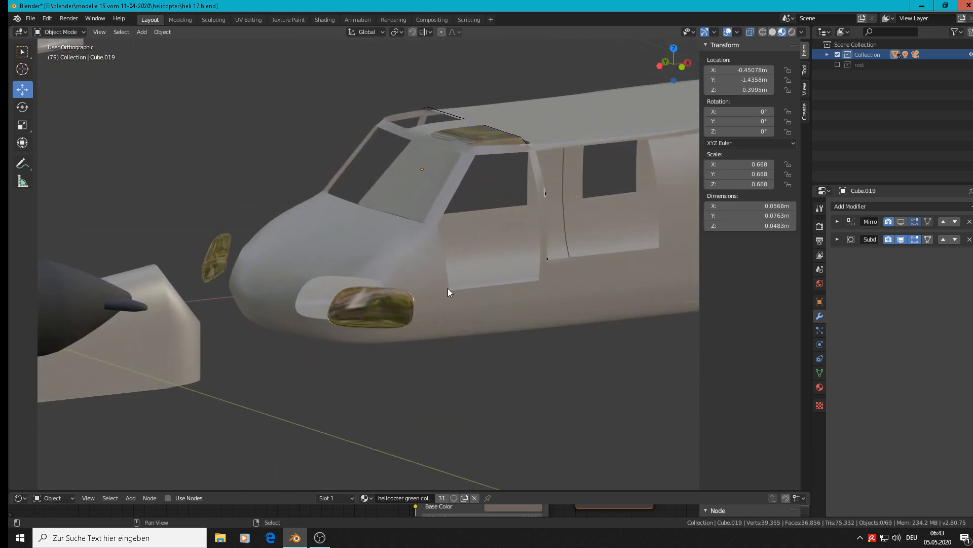
{"action": "middle_click_drag", "start_coordinate": [316, 321], "coordinate": [177, 314], "text": "shift"}
{"action": "key", "text": "n"}
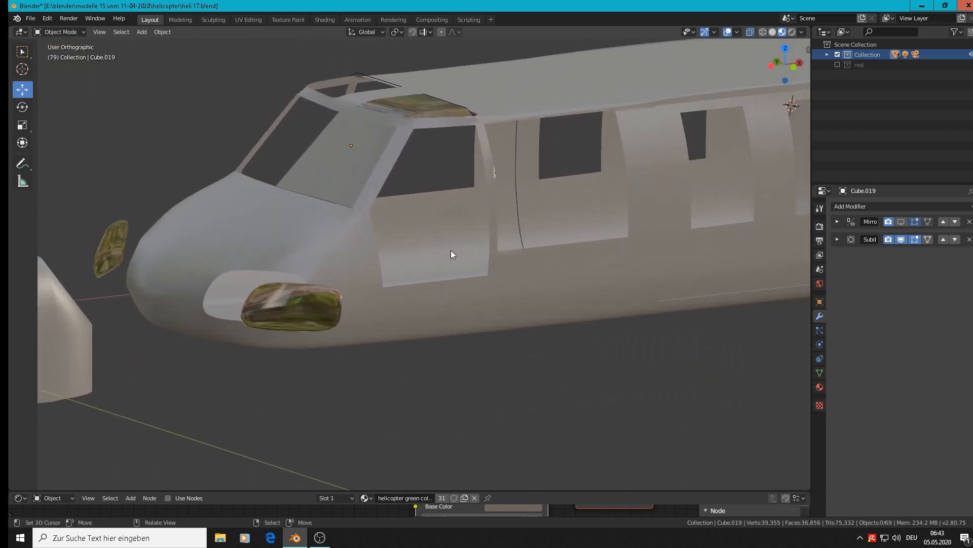
{"action": "scroll", "coordinate": [451, 251], "scroll_direction": "down", "scroll_amount": 6}
{"action": "scroll", "coordinate": [406, 218], "scroll_direction": "down", "scroll_amount": 2}
{"action": "scroll", "coordinate": [382, 210], "scroll_direction": "down", "scroll_amount": 2}
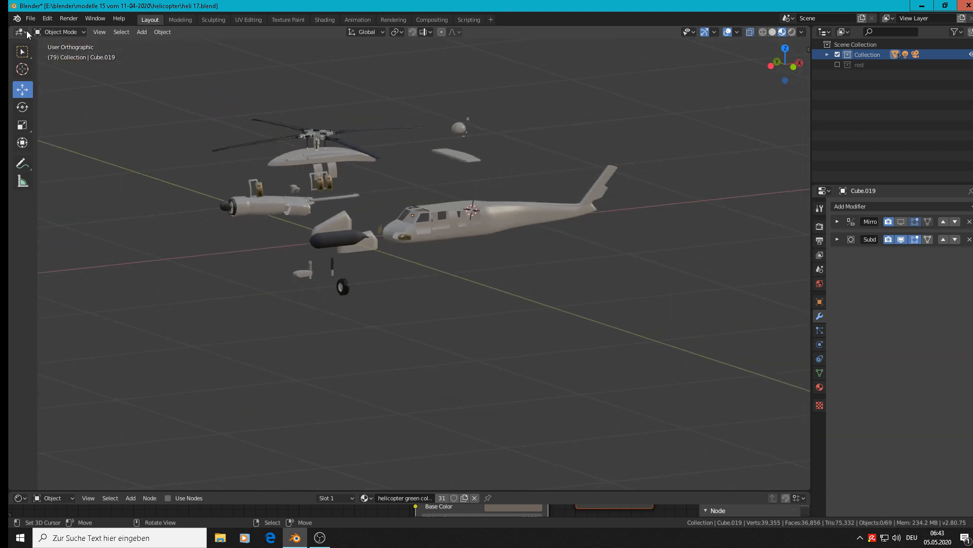
{"action": "left_click", "coordinate": [30, 18]}
{"action": "left_click", "coordinate": [44, 85]}
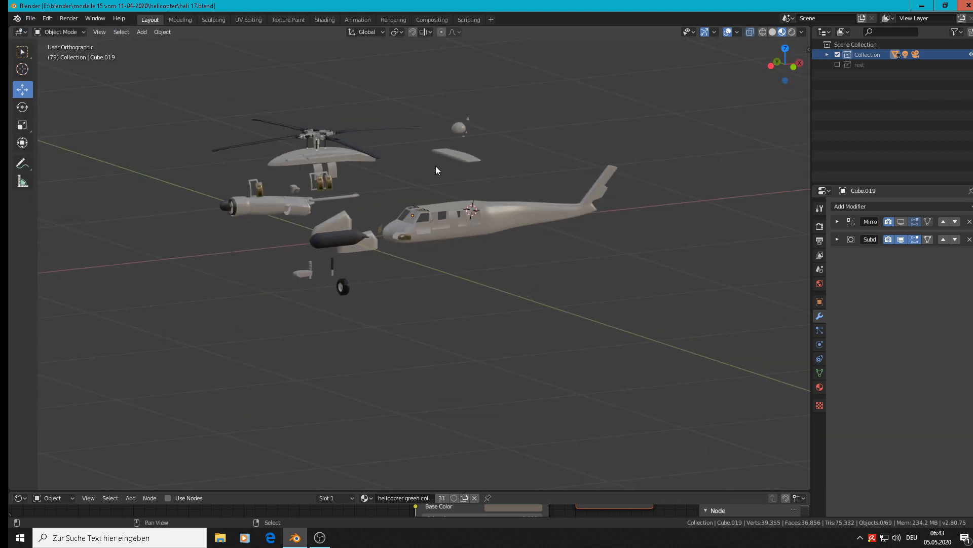
- Select the fuselage near the cockpit's roof window and open its mesh for editing
{"action": "scroll", "coordinate": [555, 346], "scroll_direction": "up", "scroll_amount": 6}
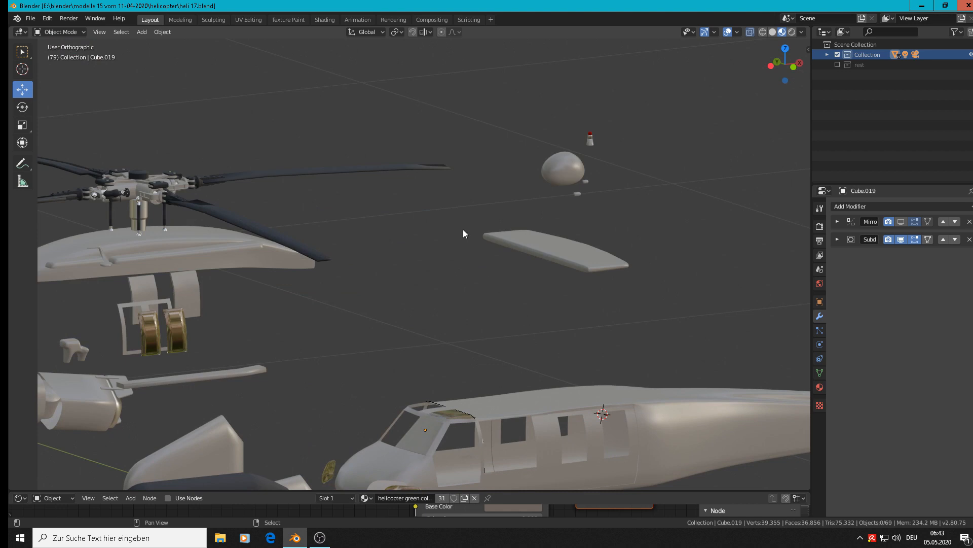
{"action": "scroll", "coordinate": [498, 430], "scroll_direction": "up", "scroll_amount": 8}
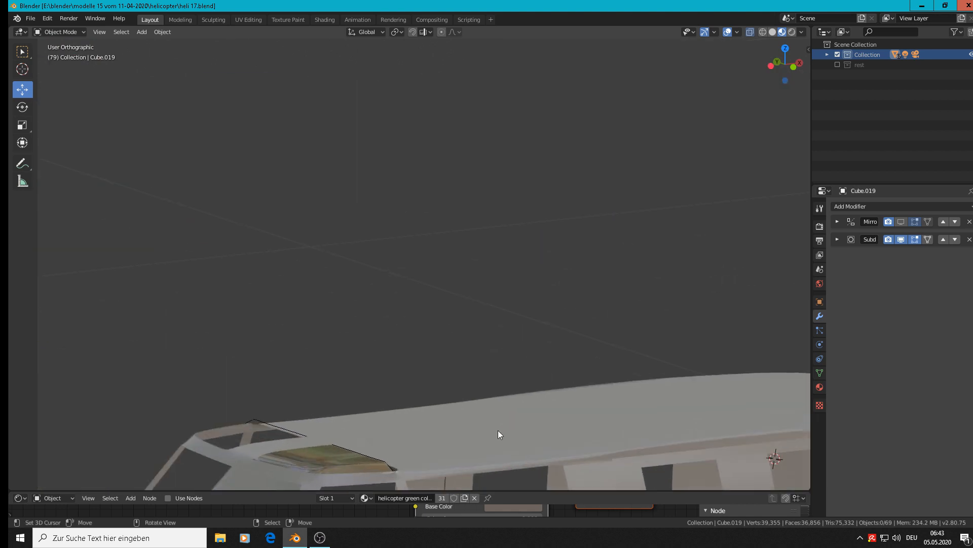
{"action": "left_click_drag", "start_coordinate": [434, 435], "coordinate": [512, 224], "text": "shift"}
{"action": "scroll", "coordinate": [425, 198], "scroll_direction": "up", "scroll_amount": 3}
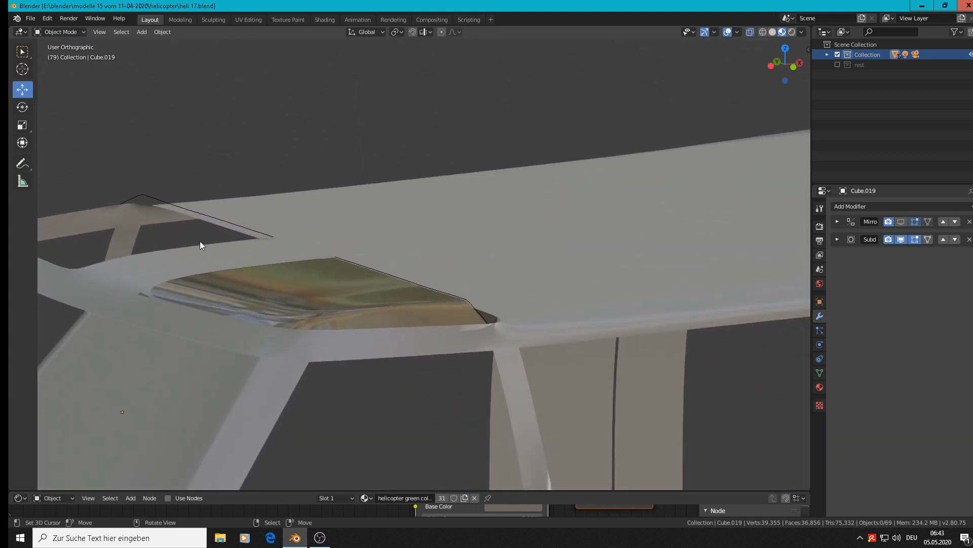
{"action": "key", "text": "Tab"}
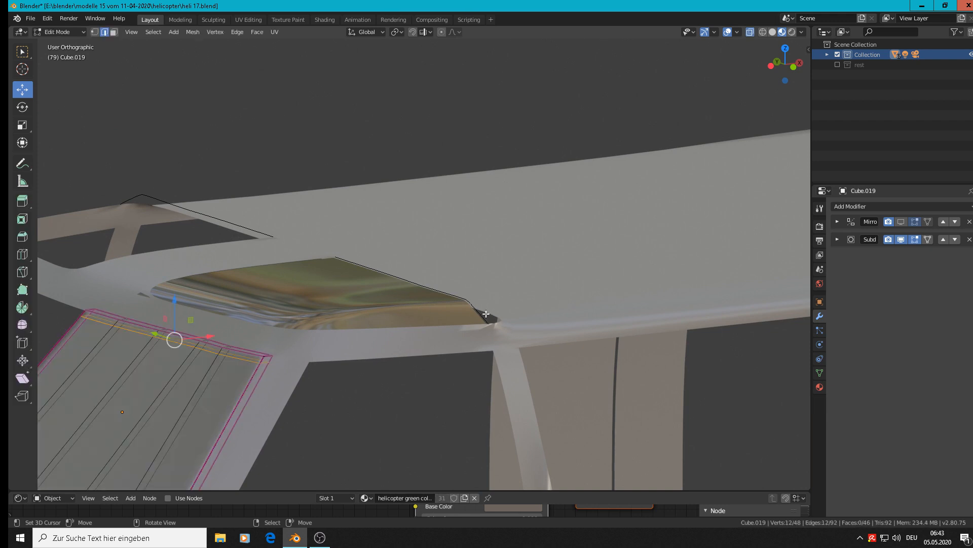
{"action": "key", "text": "Tab"}
{"action": "right_click", "coordinate": [494, 294]}
{"action": "key", "text": "Tab"}
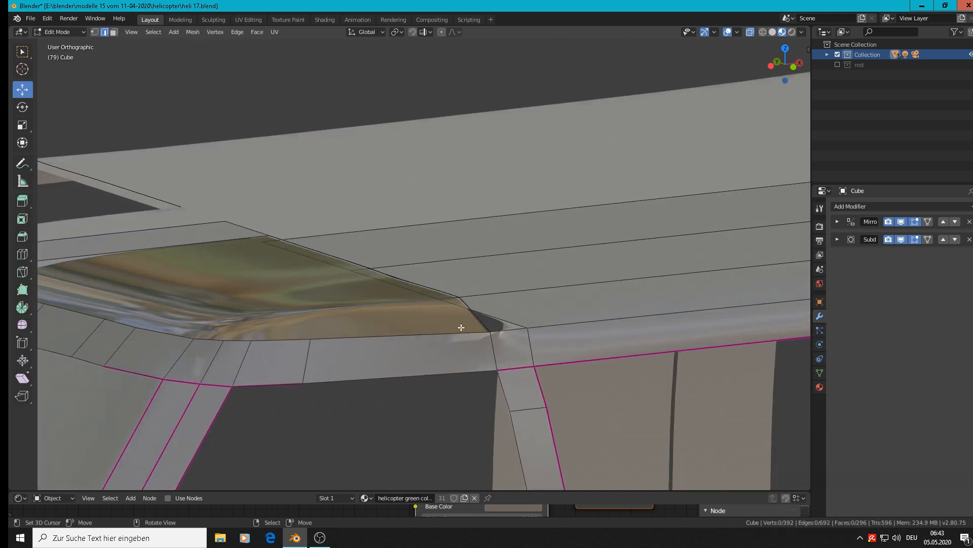
- Try to move the edge at the rear of the roof window opening toward the nose
{"action": "middle_click_drag", "start_coordinate": [460, 321], "coordinate": [561, 153]}
{"action": "right_click", "coordinate": [467, 211]}
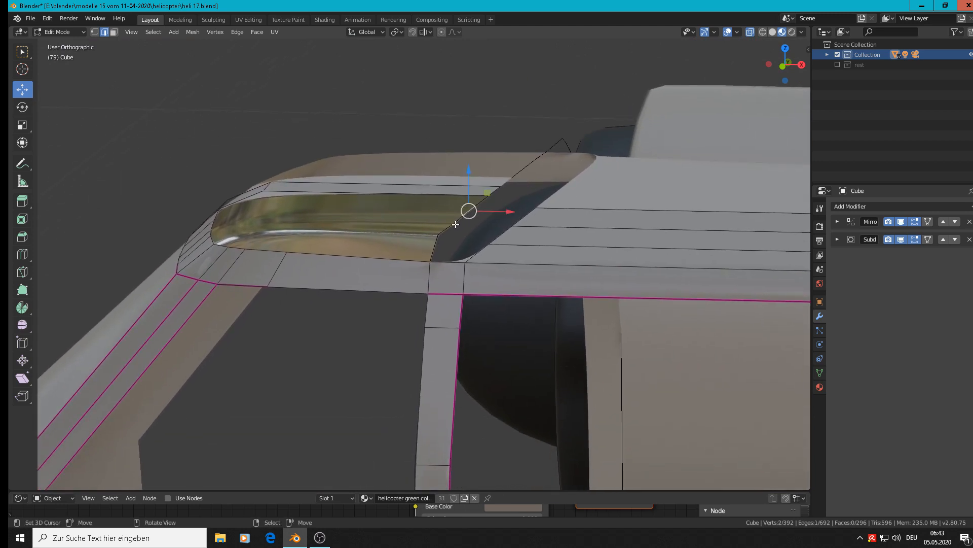
{"action": "scroll", "coordinate": [476, 232], "scroll_direction": "up", "scroll_amount": 2}
{"action": "middle_click_drag", "start_coordinate": [501, 240], "coordinate": [516, 248]}
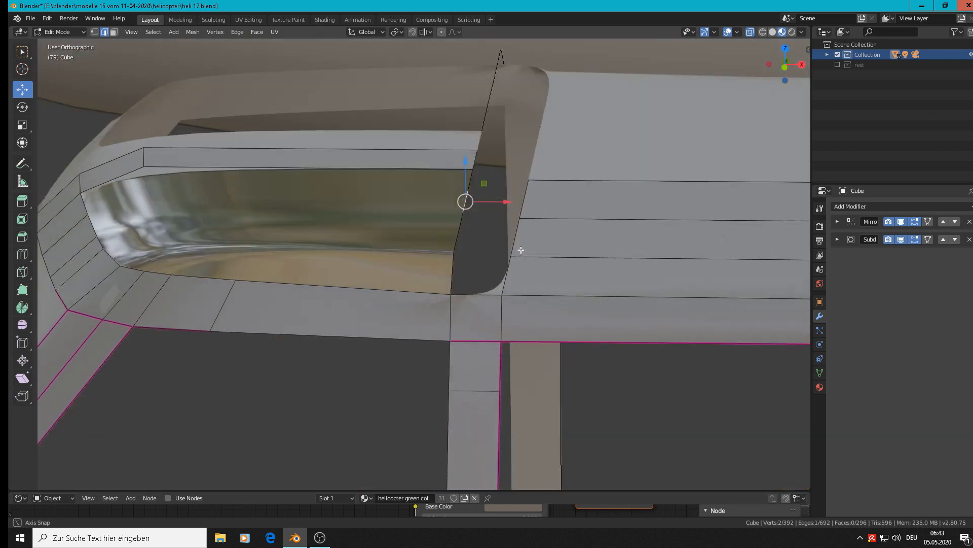
{"action": "key", "text": "g"}
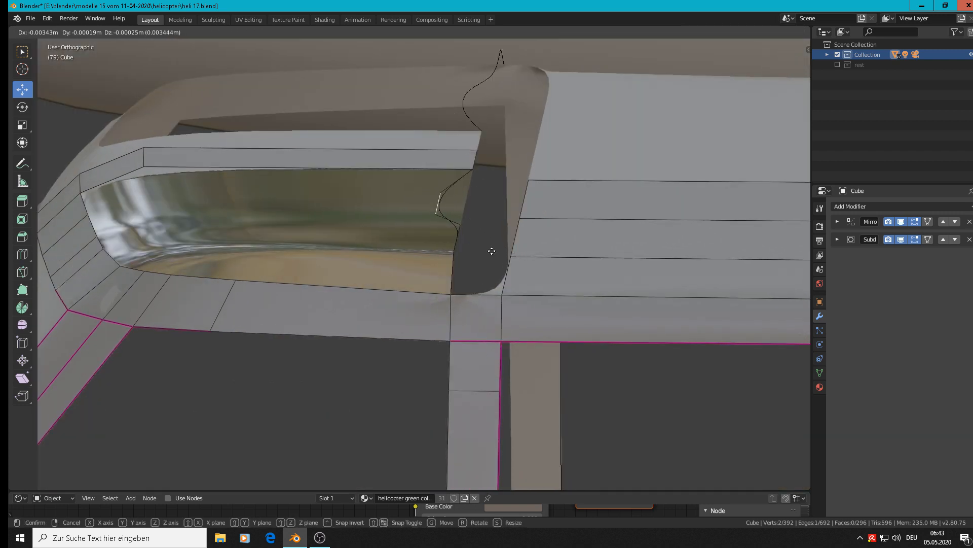
{"action": "left_click", "coordinate": [496, 241]}
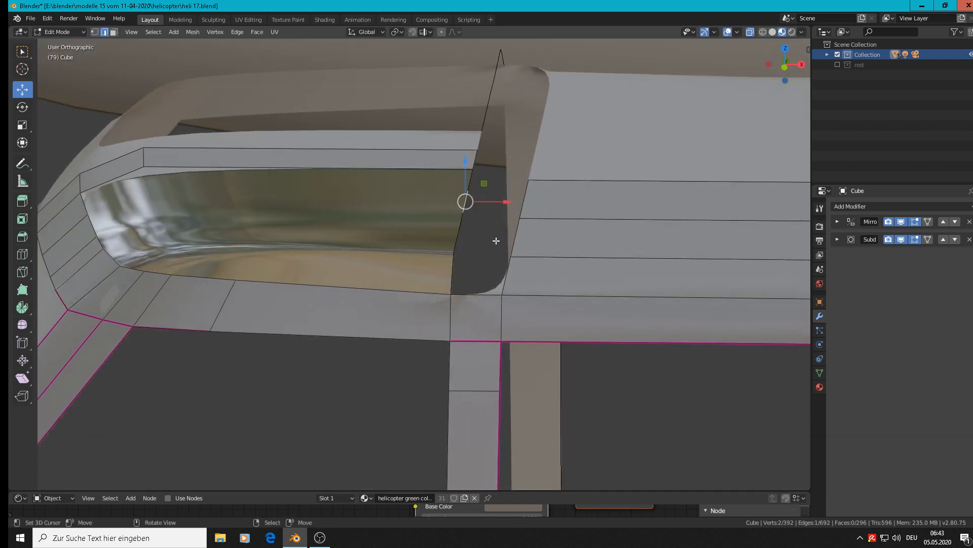
- Select the inner, front and outer border edges of the reflective roof window opening in the fuselage mesh
{"action": "scroll", "coordinate": [496, 240], "scroll_direction": "down", "scroll_amount": 4}
{"action": "scroll", "coordinate": [568, 271], "scroll_direction": "up", "scroll_amount": 2}
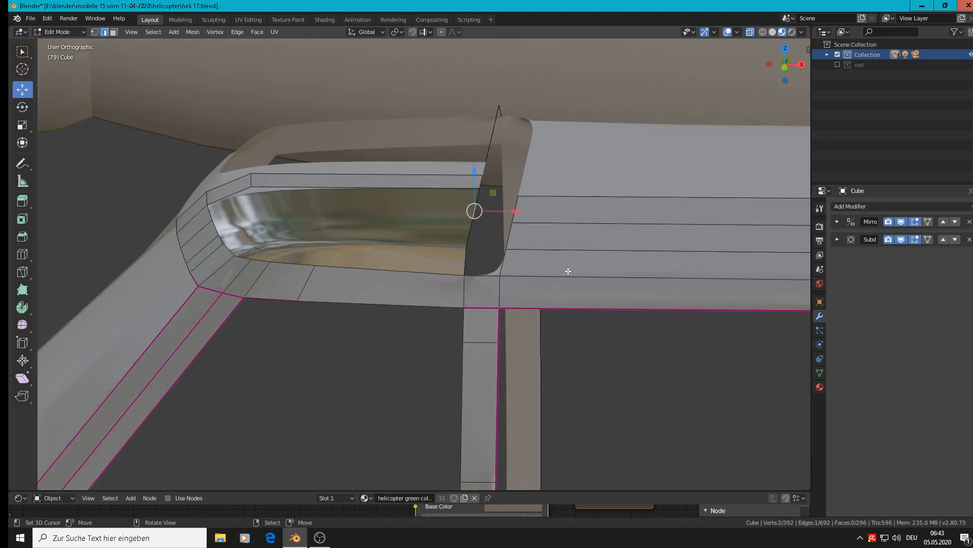
{"action": "middle_click_drag", "start_coordinate": [643, 302], "coordinate": [547, 304]}
{"action": "key", "text": "Tab"}
{"action": "scroll", "coordinate": [406, 278], "scroll_direction": "up", "scroll_amount": 2}
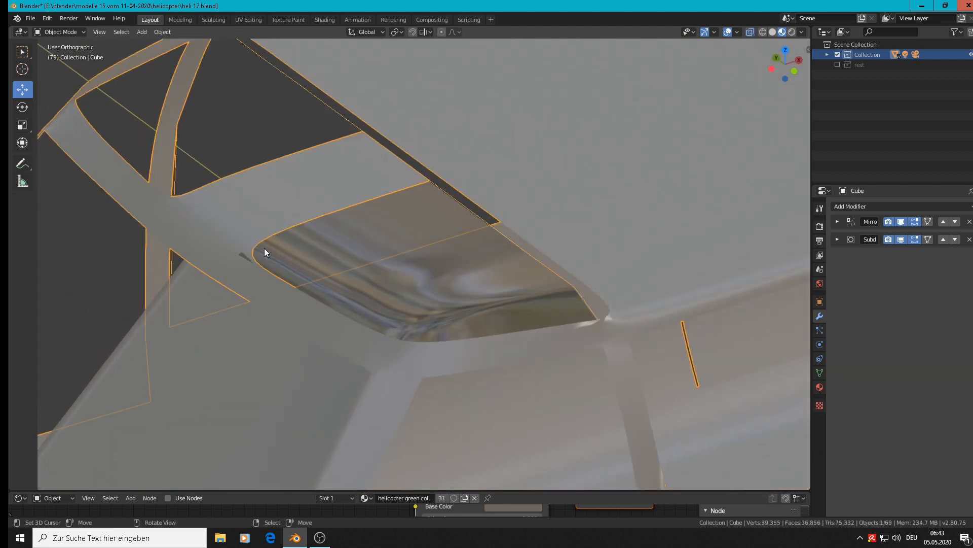
{"action": "key", "text": "Tab"}
{"action": "left_click", "coordinate": [318, 215]}
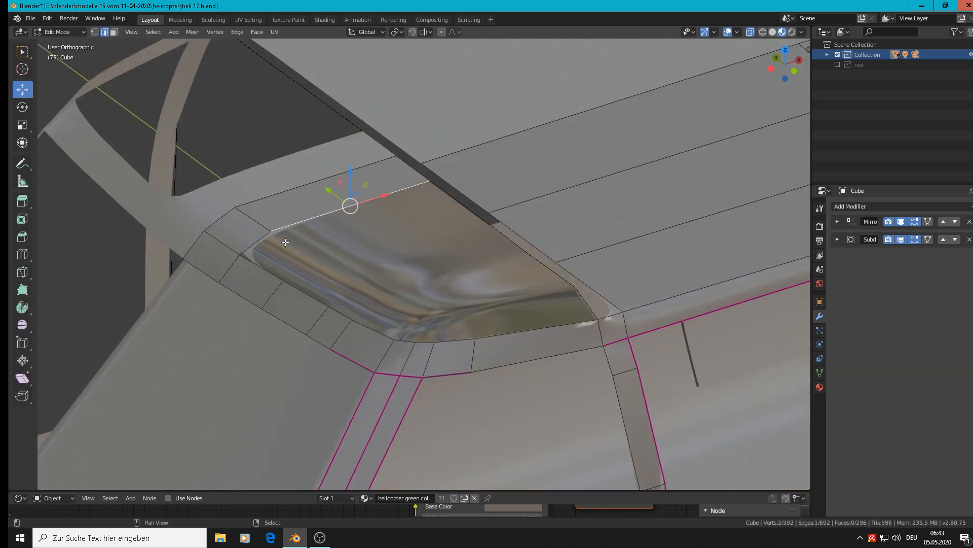
{"action": "left_click", "coordinate": [255, 243], "text": "shift"}
{"action": "left_click", "coordinate": [259, 264], "text": "shift"}
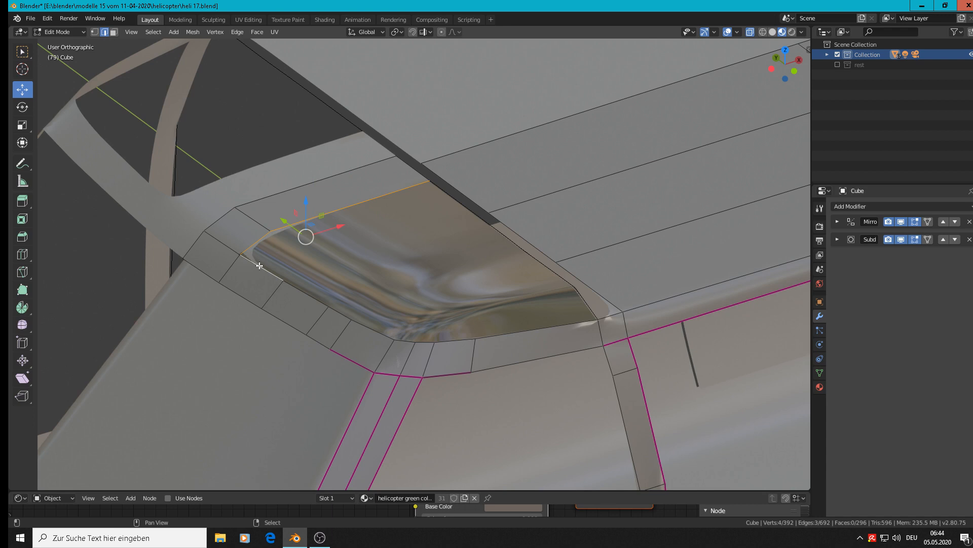
{"action": "left_click", "coordinate": [311, 295], "text": "shift"}
{"action": "left_click", "coordinate": [345, 314], "text": "shift"}
{"action": "left_click", "coordinate": [402, 337], "text": "shift"}
{"action": "left_click", "coordinate": [384, 333], "text": "shift"}
{"action": "left_click", "coordinate": [428, 344], "text": "shift"}
{"action": "left_click", "coordinate": [459, 341], "text": "shift"}
{"action": "left_click", "coordinate": [567, 320], "text": "shift"}
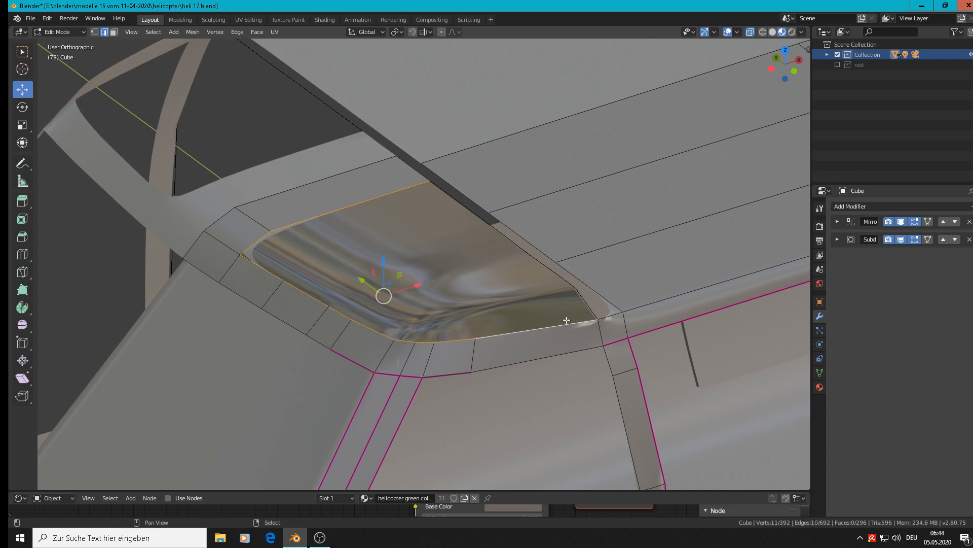
- Add the rear border edges of the roof window opening to the selection and set the mean crease to 1.00
{"action": "left_click", "coordinate": [583, 300], "text": "shift"}
{"action": "left_click", "coordinate": [540, 261], "text": "shift"}
{"action": "left_click", "coordinate": [502, 234], "text": "shift"}
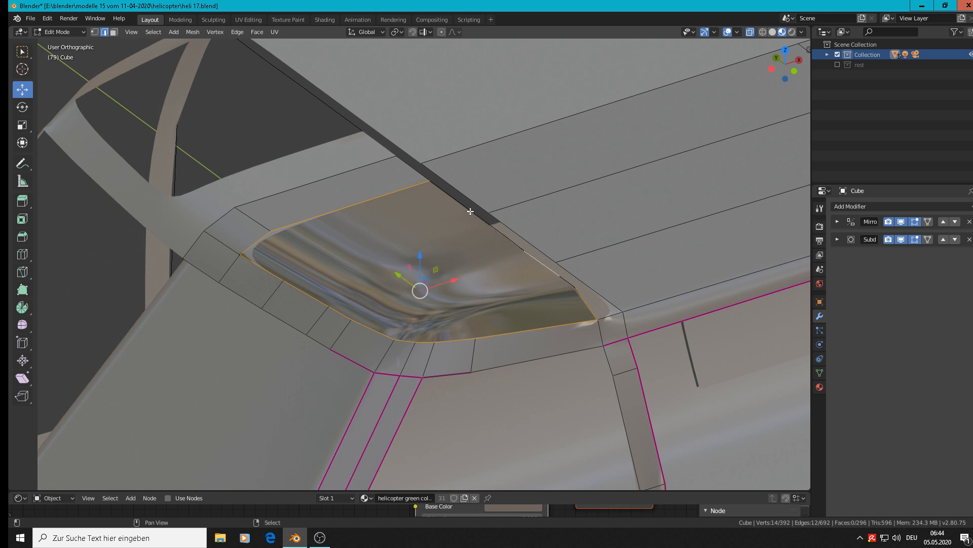
{"action": "left_click", "coordinate": [482, 217], "text": "shift"}
{"action": "left_click", "coordinate": [525, 250], "text": "shift"}
{"action": "left_click", "coordinate": [565, 284], "text": "shift"}
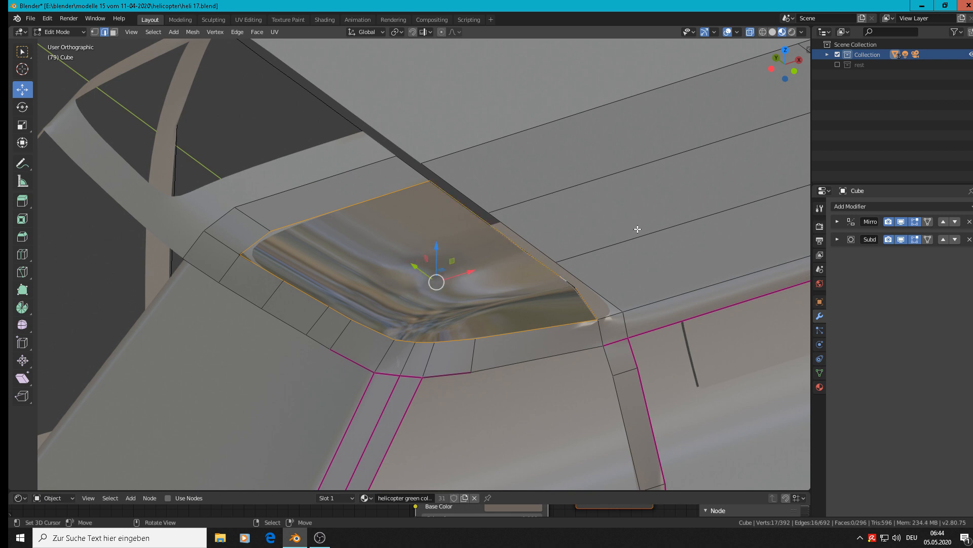
{"action": "left_click", "coordinate": [578, 292], "text": "shift"}
{"action": "scroll", "coordinate": [583, 289], "scroll_direction": "up", "scroll_amount": 4}
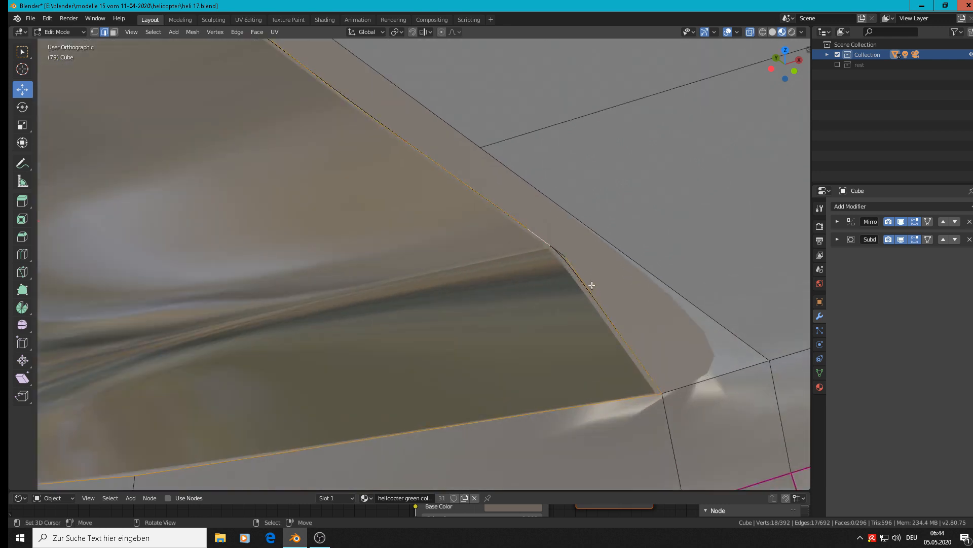
{"action": "left_click", "coordinate": [565, 253], "text": "shift"}
{"action": "scroll", "coordinate": [573, 284], "scroll_direction": "down", "scroll_amount": 3}
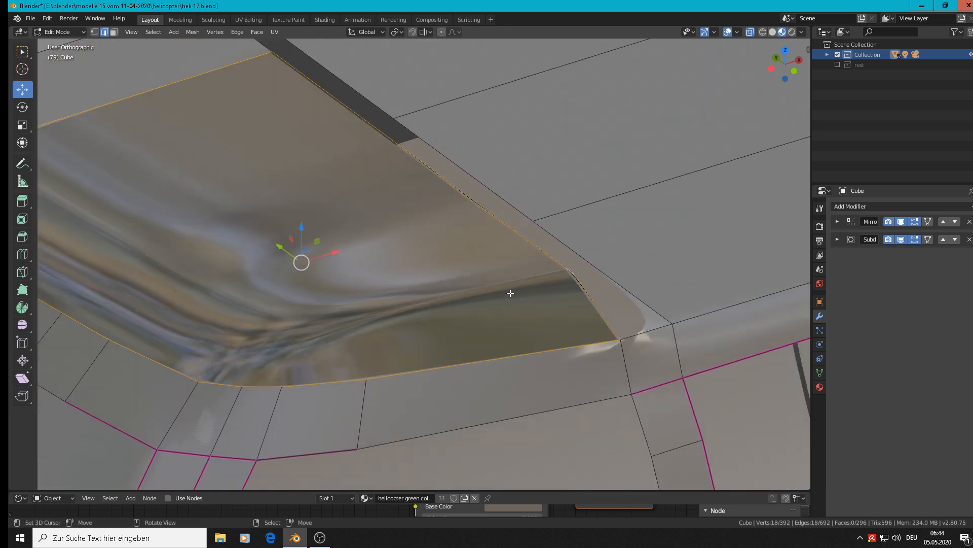
{"action": "scroll", "coordinate": [431, 410], "scroll_direction": "down", "scroll_amount": 3}
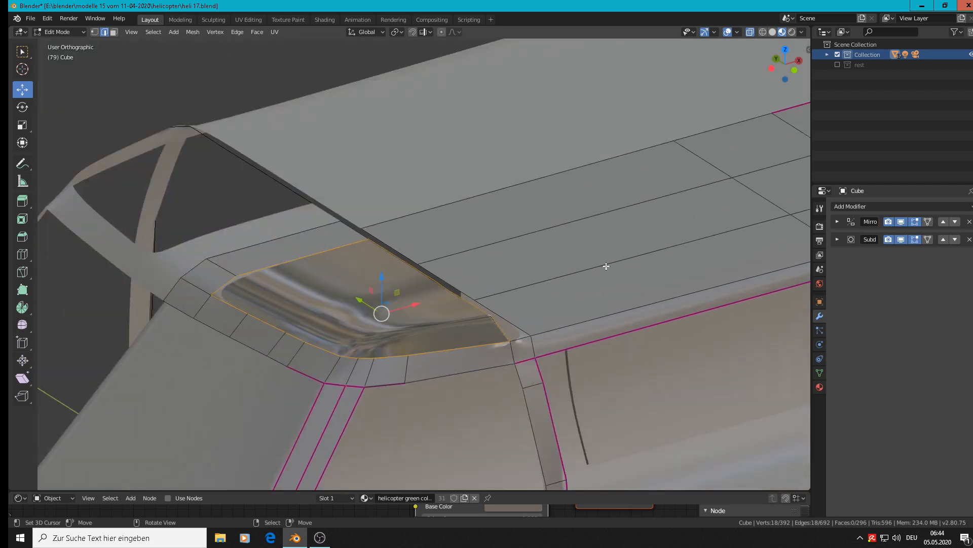
{"action": "key", "text": "n"}
{"action": "left_click_drag", "start_coordinate": [750, 157], "coordinate": [791, 157]}
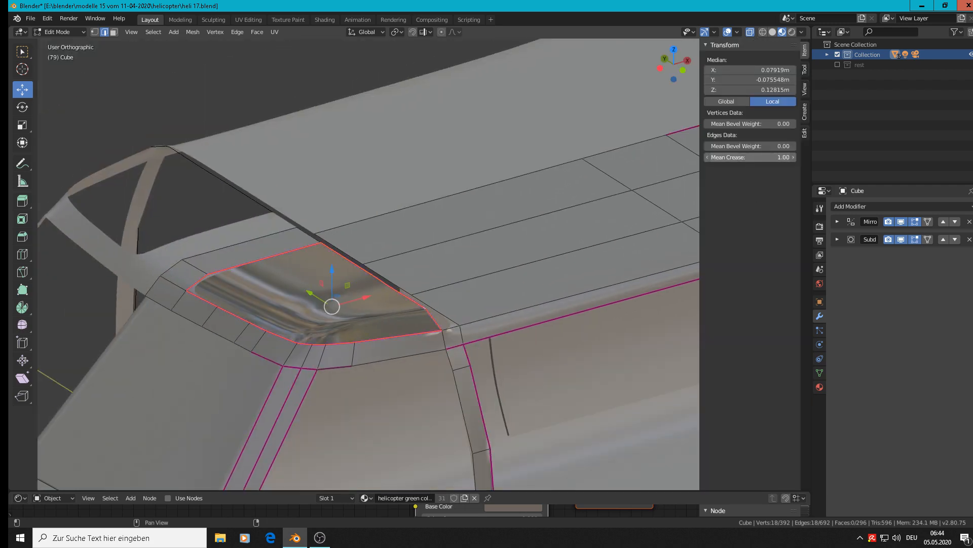
- Add the two frame edges meeting at the opening's front corner to the selection and set the mean crease to 1.00
{"action": "scroll", "coordinate": [303, 276], "scroll_direction": "up", "scroll_amount": 5}
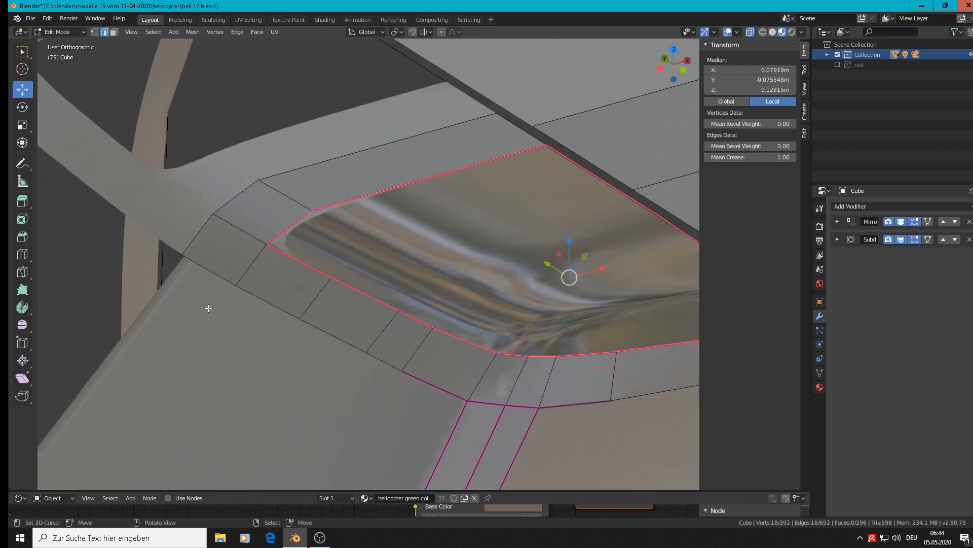
{"action": "left_click", "coordinate": [252, 262], "text": "shift"}
{"action": "left_click", "coordinate": [239, 215], "text": "shift"}
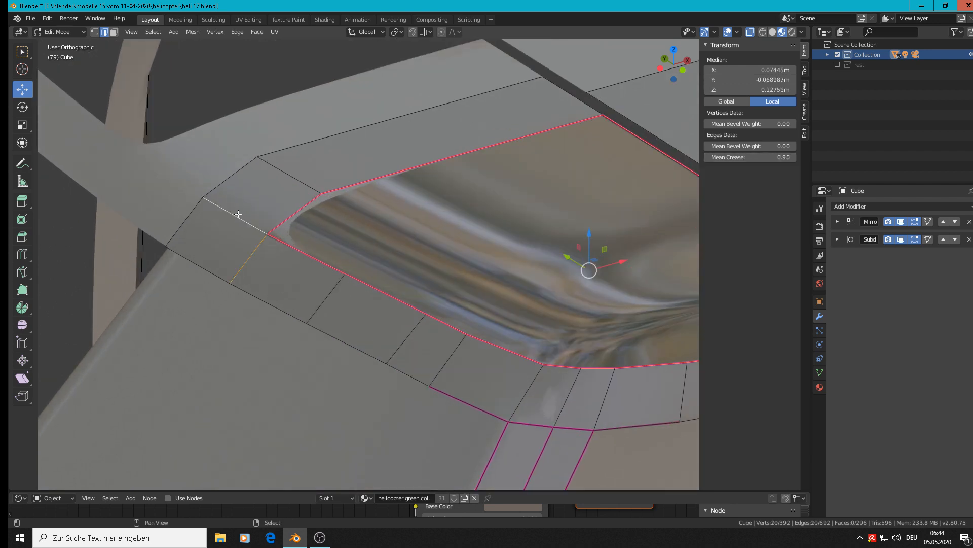
{"action": "left_click_drag", "start_coordinate": [750, 157], "coordinate": [791, 158]}
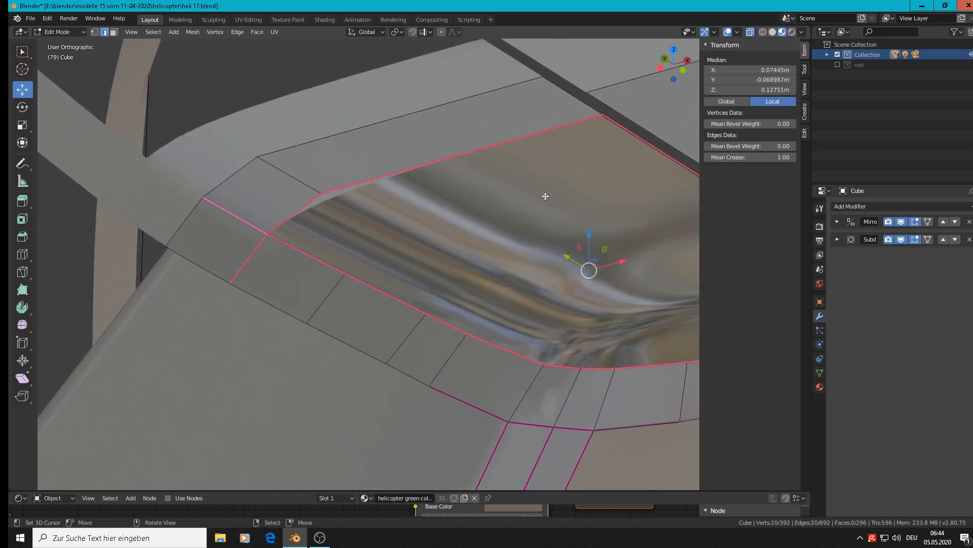
- Try a crease of 1.00 on the short frame edge at the opening's inner front corner and reduce it to 0.10
{"action": "left_click", "coordinate": [318, 191]}
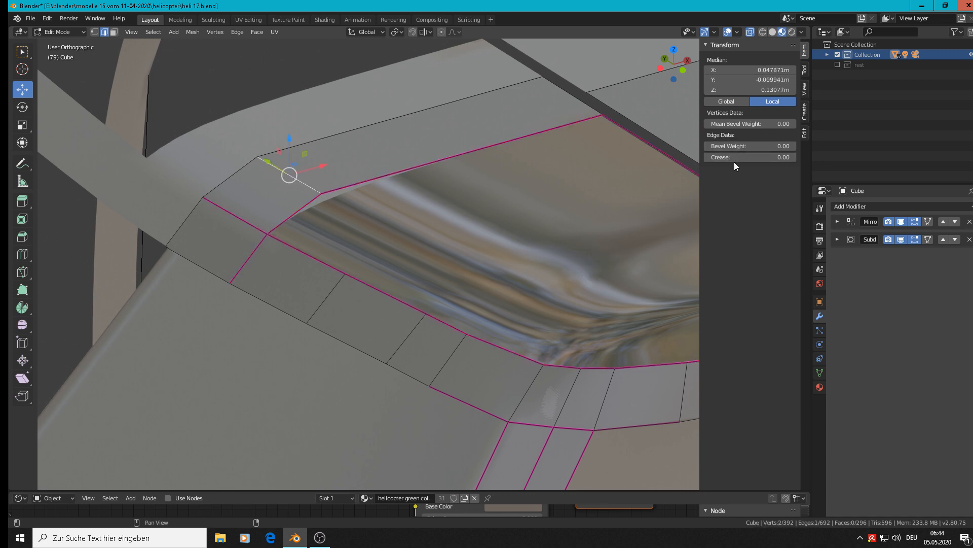
{"action": "left_click_drag", "start_coordinate": [766, 157], "coordinate": [798, 157]}
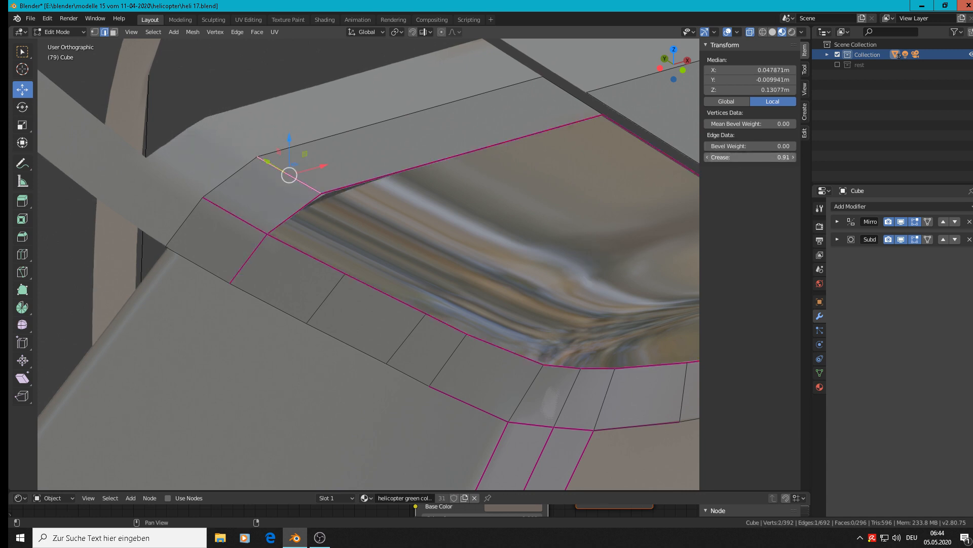
{"action": "scroll", "coordinate": [431, 274], "scroll_direction": "down", "scroll_amount": 2}
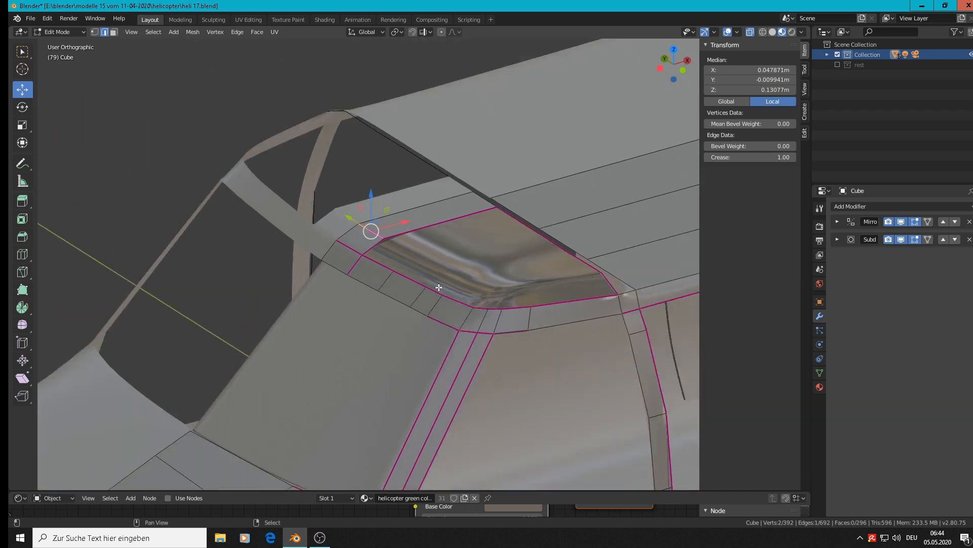
{"action": "key", "text": "Tab"}
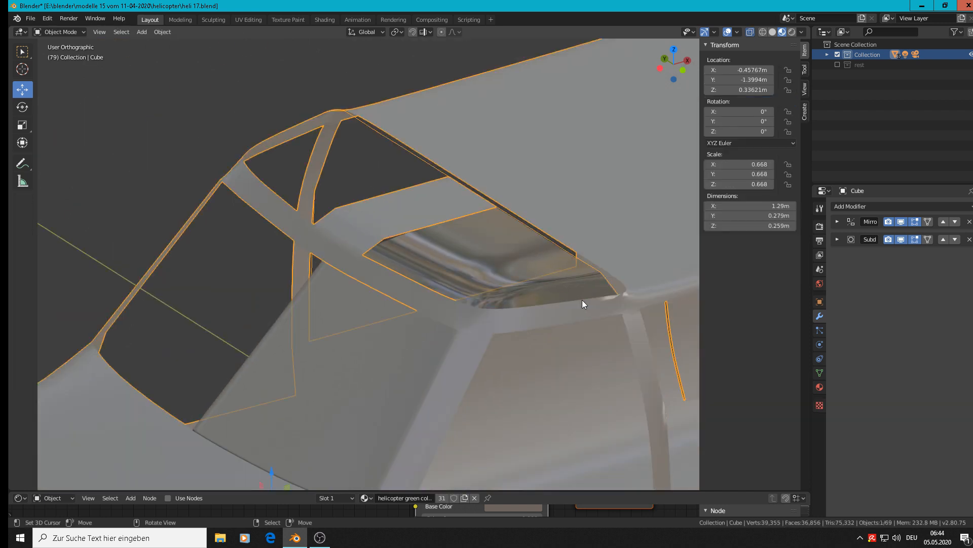
{"action": "scroll", "coordinate": [449, 277], "scroll_direction": "up", "scroll_amount": 4}
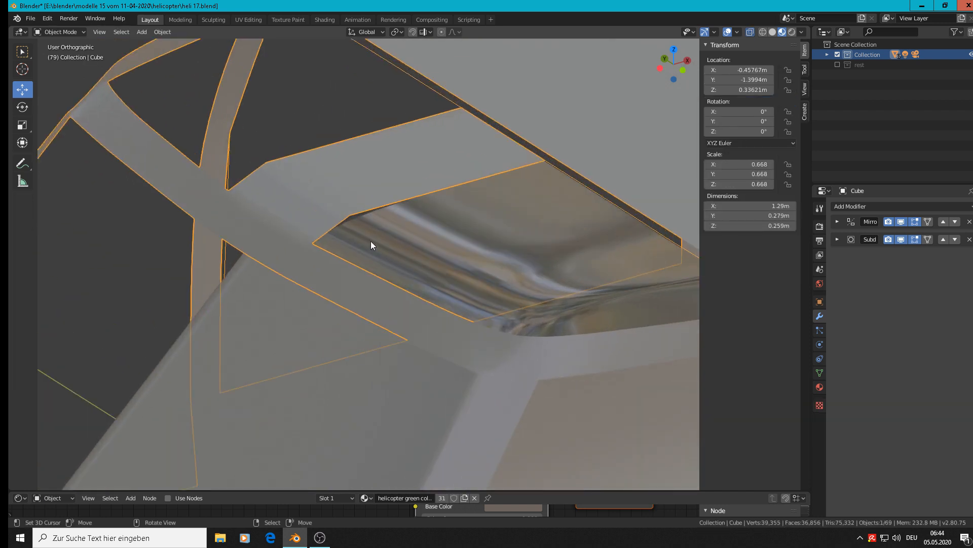
{"action": "key", "text": "Tab"}
{"action": "mouse_move", "coordinate": [761, 157]}
{"action": "left_mouse_down"}
{"action": "mouse_move", "coordinate": [710, 157]}
{"action": "mouse_move", "coordinate": [749, 157]}
{"action": "left_mouse_up"}
{"action": "scroll", "coordinate": [639, 247], "scroll_direction": "down", "scroll_amount": 4}
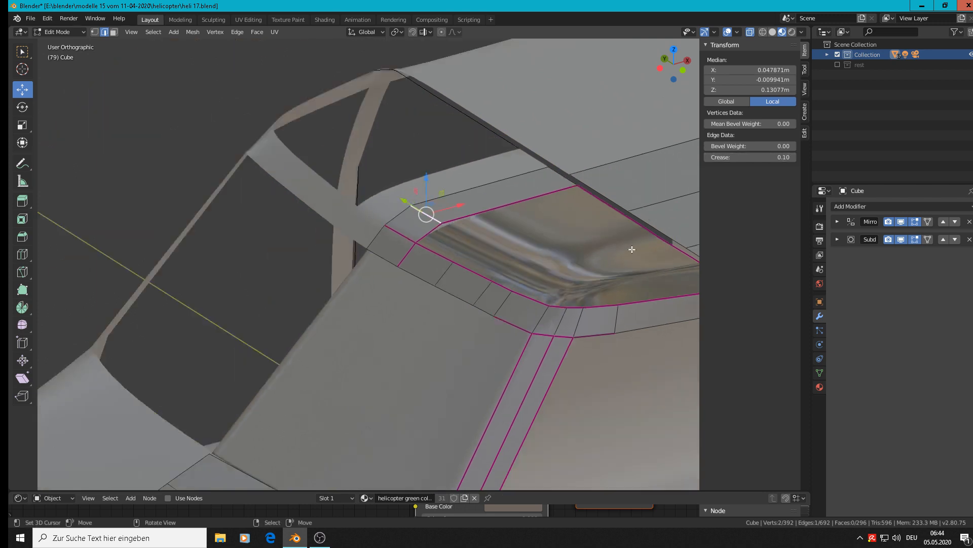
- Leave mesh editing and examine the fuselage overall and its roof line against the roof window in front view
{"action": "scroll", "coordinate": [313, 285], "scroll_direction": "down", "scroll_amount": 5}
{"action": "key", "text": "Tab"}
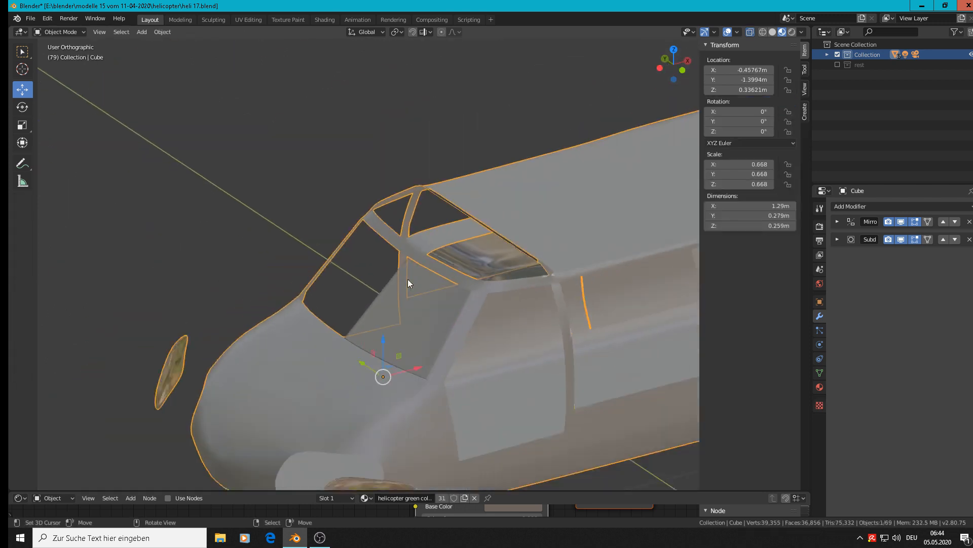
{"action": "scroll", "coordinate": [617, 266], "scroll_direction": "down", "scroll_amount": 4}
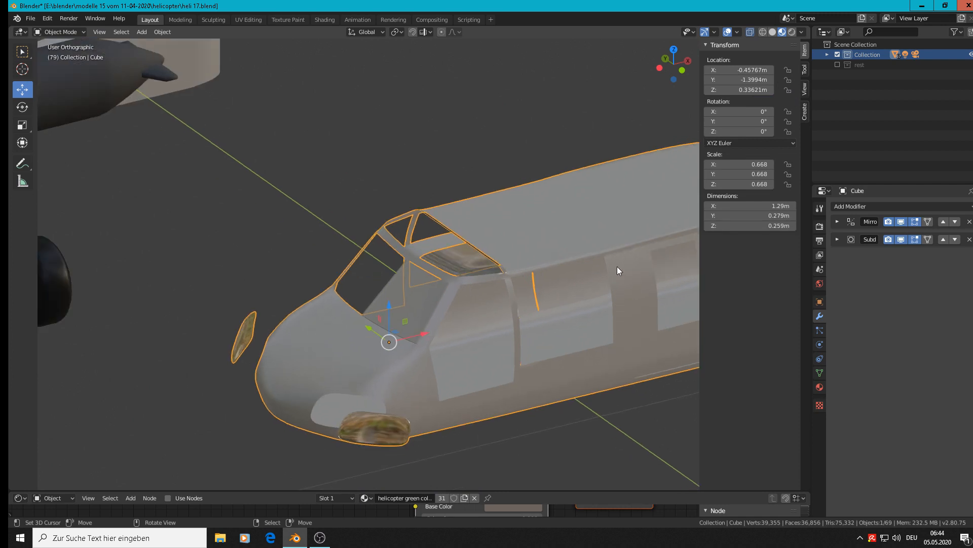
{"action": "middle_click_drag", "start_coordinate": [285, 303], "coordinate": [8, 341], "text": "shift"}
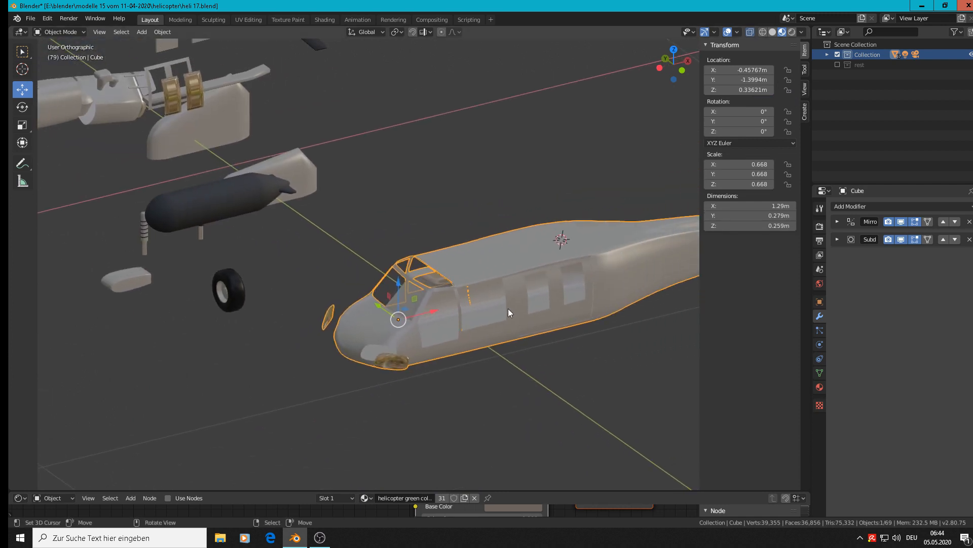
{"action": "key", "text": "KP_1"}
{"action": "scroll", "coordinate": [536, 256], "scroll_direction": "up", "scroll_amount": 3}
{"action": "scroll", "coordinate": [479, 239], "scroll_direction": "down", "scroll_amount": 2}
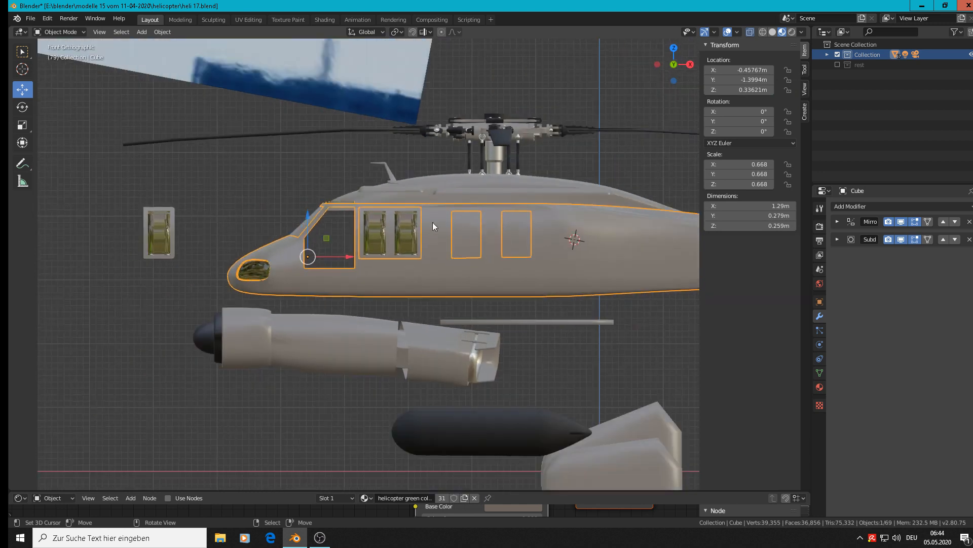
{"action": "scroll", "coordinate": [360, 207], "scroll_direction": "up", "scroll_amount": 4}
{"action": "scroll", "coordinate": [312, 196], "scroll_direction": "up", "scroll_amount": 6}
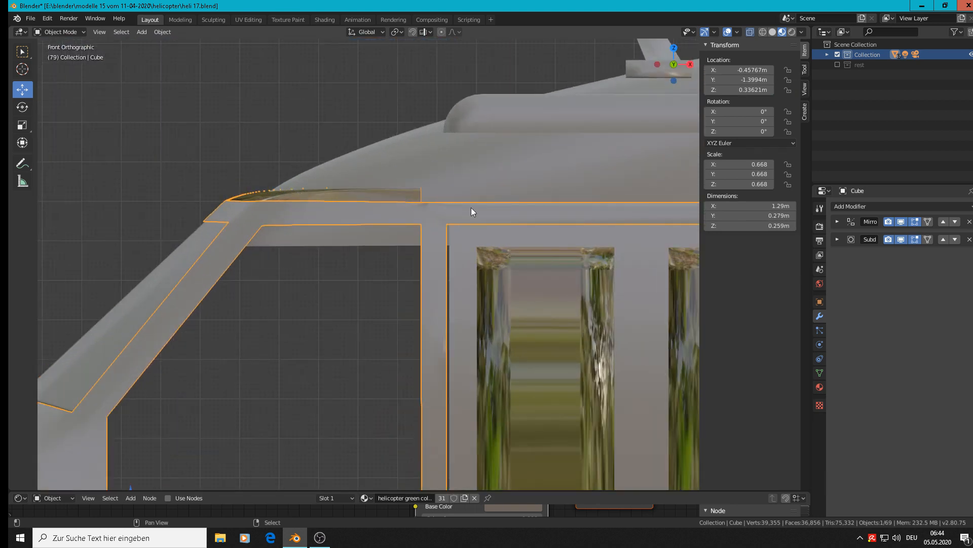
{"action": "scroll", "coordinate": [174, 272], "scroll_direction": "down", "scroll_amount": 4}
- Reopen the fuselage mesh for editing and circle-select the cabin roof faces behind the roof window in face mode
{"action": "key", "text": "Tab"}
{"action": "scroll", "coordinate": [299, 252], "scroll_direction": "down", "scroll_amount": 5}
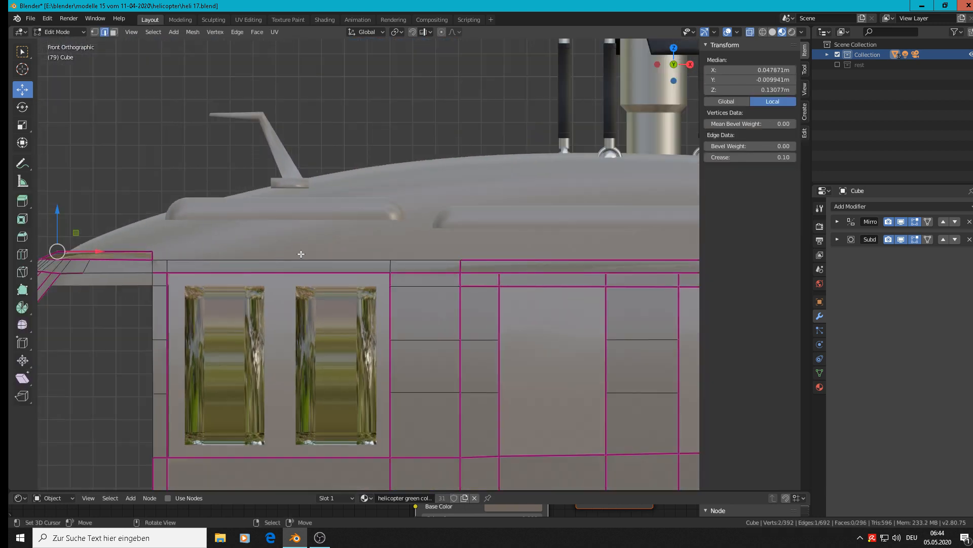
{"action": "middle_click_drag", "start_coordinate": [398, 330], "coordinate": [442, 433]}
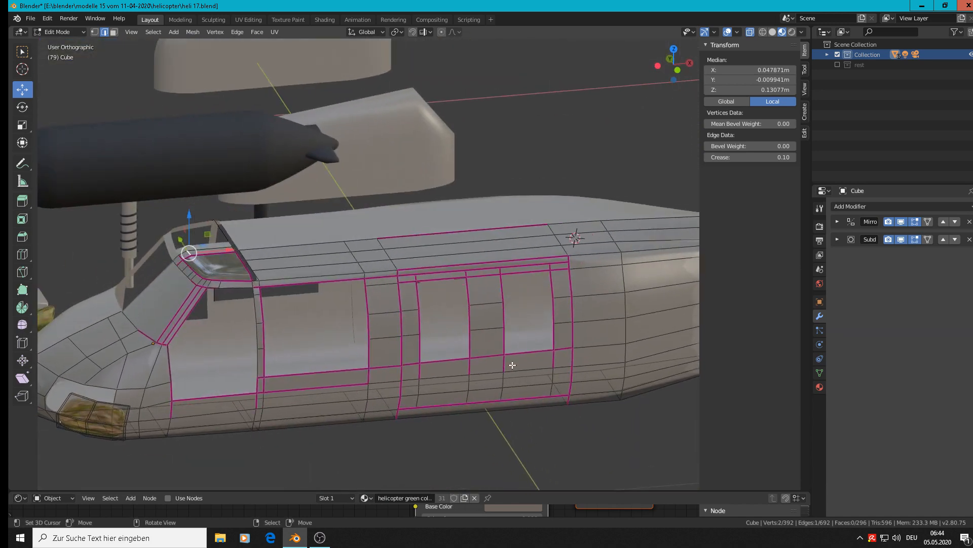
{"action": "scroll", "coordinate": [512, 365], "scroll_direction": "down", "scroll_amount": 5}
{"action": "scroll", "coordinate": [587, 337], "scroll_direction": "up", "scroll_amount": 3}
{"action": "scroll", "coordinate": [593, 334], "scroll_direction": "up", "scroll_amount": 1}
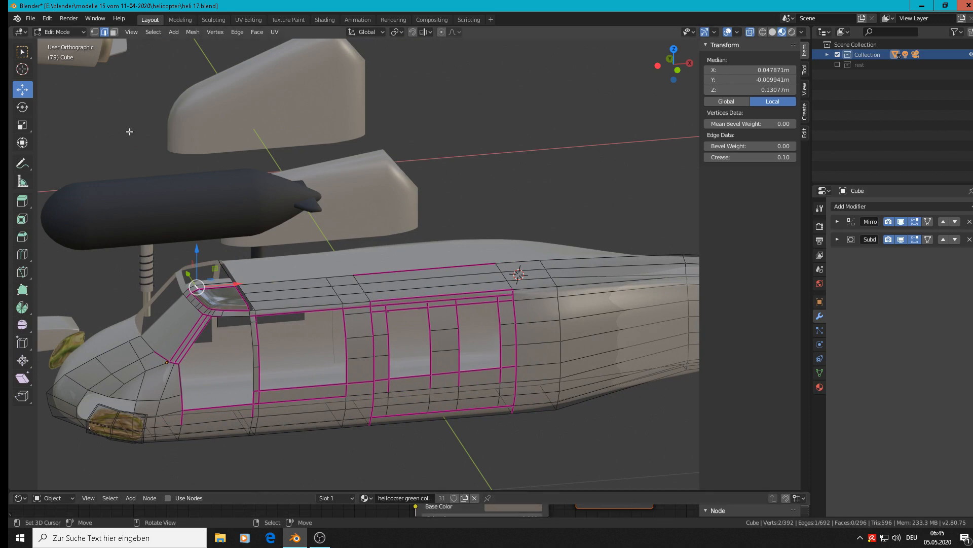
{"action": "left_click", "coordinate": [114, 32]}
{"action": "right_click", "coordinate": [294, 297]}
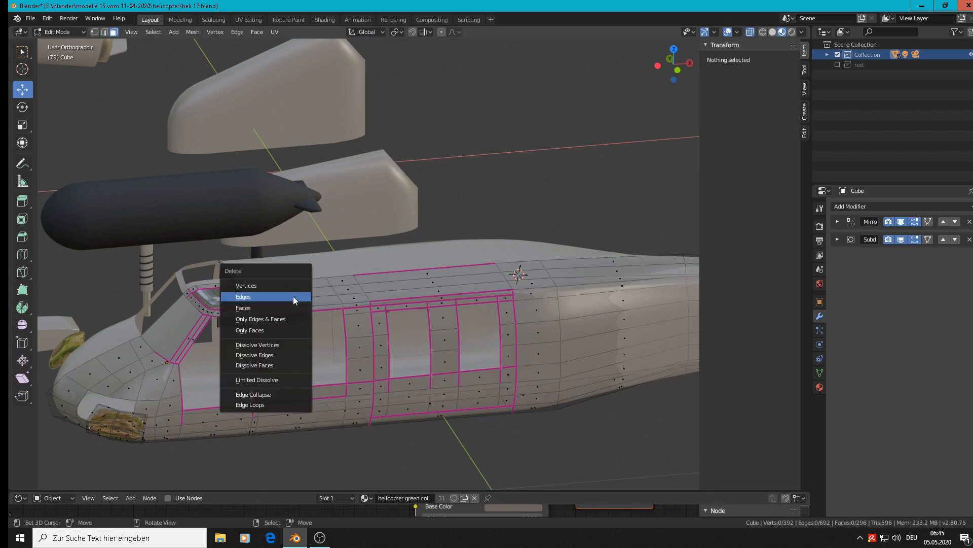
{"action": "key", "text": "c"}
{"action": "mouse_move", "coordinate": [292, 292]}
{"action": "left_mouse_down"}
{"action": "mouse_move", "coordinate": [498, 269]}
{"action": "mouse_move", "coordinate": [529, 275]}
{"action": "left_mouse_up"}
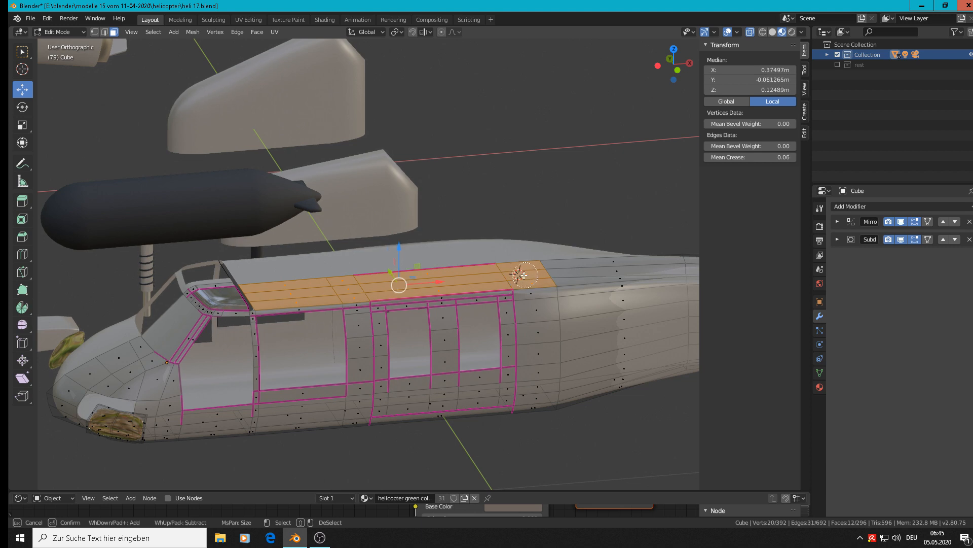
{"action": "right_click", "coordinate": [524, 274]}
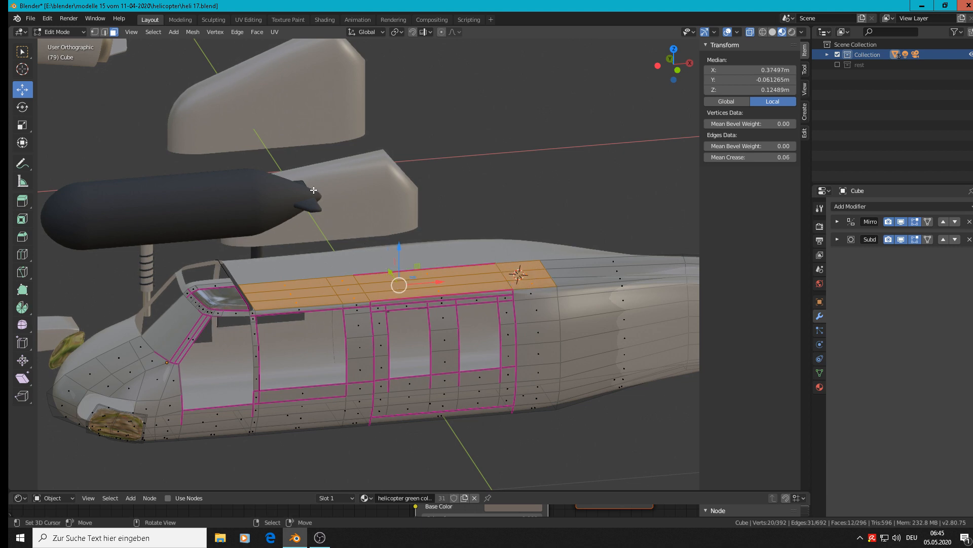
- Raise the selected roof faces by 0.00453 m along Z in front view and check their fit to the window frame
{"action": "key", "text": "KP_1"}
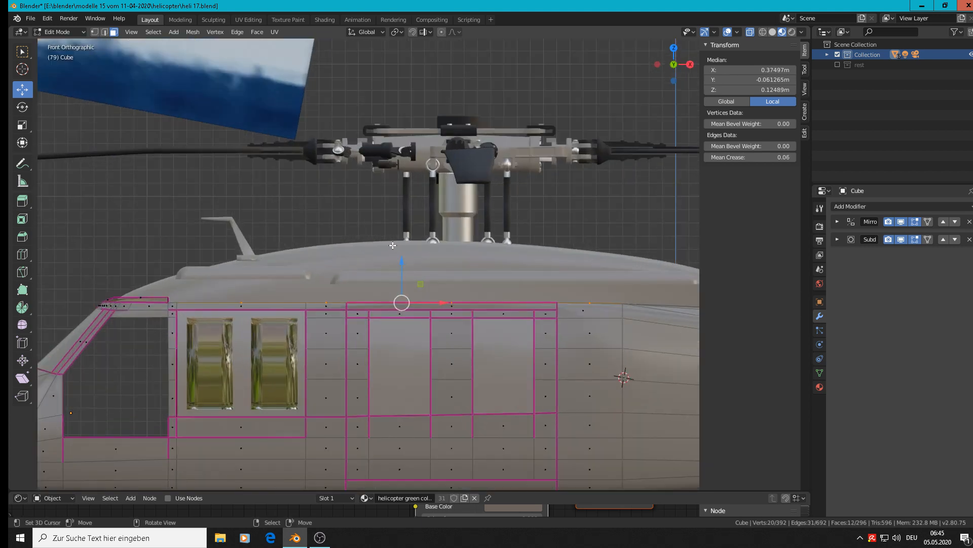
{"action": "left_click_drag", "start_coordinate": [406, 264], "coordinate": [397, 272]}
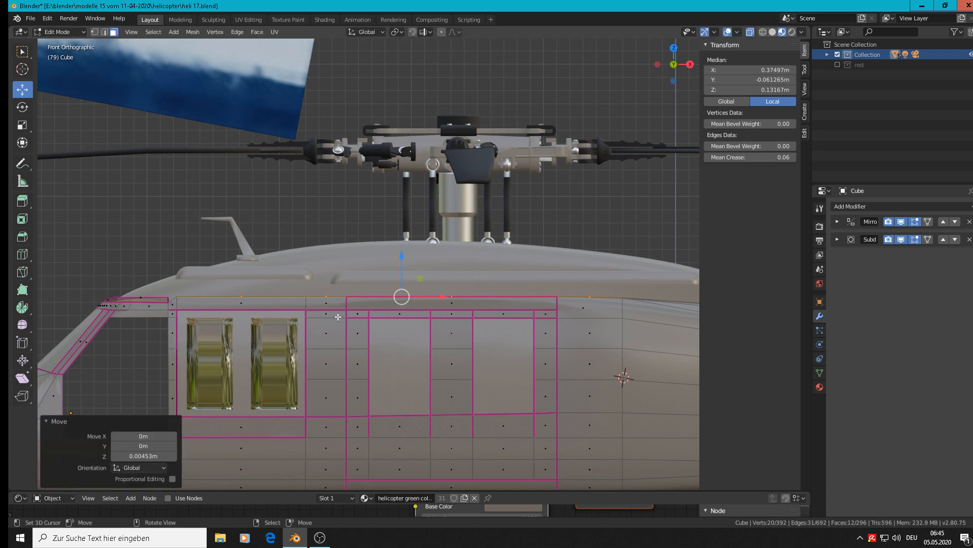
{"action": "middle_click_drag", "start_coordinate": [377, 365], "coordinate": [352, 408]}
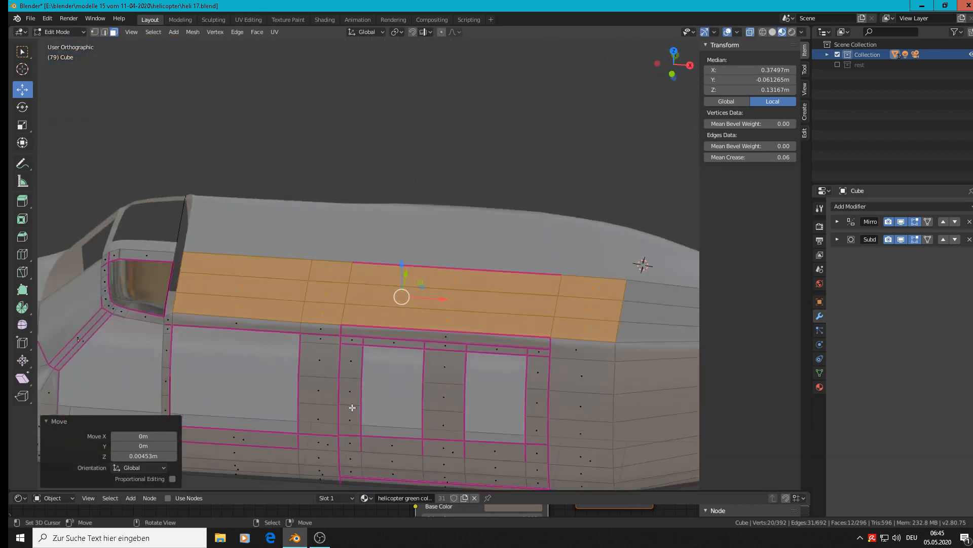
{"action": "scroll", "coordinate": [161, 318], "scroll_direction": "up", "scroll_amount": 3}
{"action": "scroll", "coordinate": [161, 318], "scroll_direction": "up", "scroll_amount": 2}
{"action": "middle_click_drag", "start_coordinate": [271, 307], "coordinate": [410, 313], "text": "shift"}
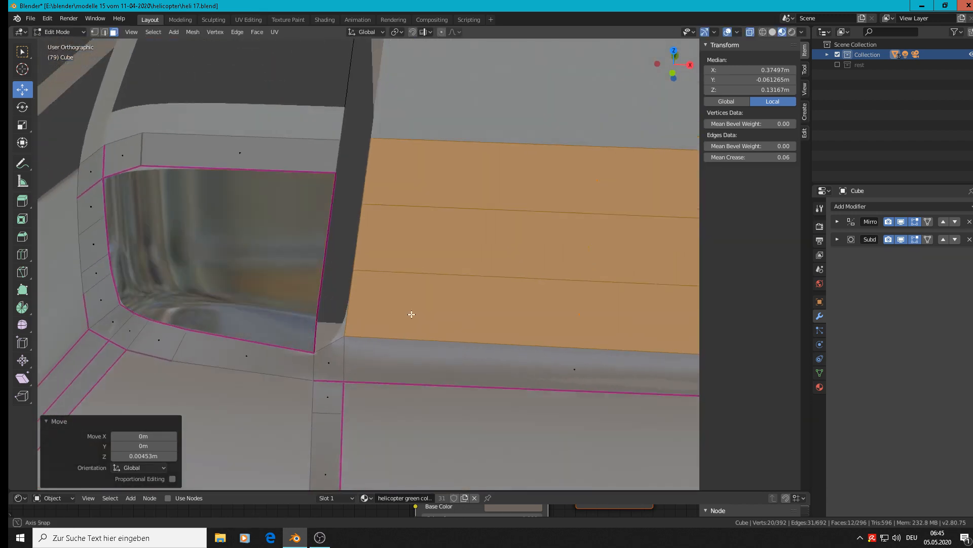
- Examine how the raised cabin roof faces meet the roof window's rear edge from several angles, including without the mesh overlay
{"action": "scroll", "coordinate": [424, 228], "scroll_direction": "down", "scroll_amount": 3}
{"action": "mouse_move", "coordinate": [425, 209]}
{"action": "middle_mouse_down"}
{"action": "mouse_move", "coordinate": [437, 172]}
{"action": "mouse_move", "coordinate": [419, 196]}
{"action": "middle_mouse_up"}
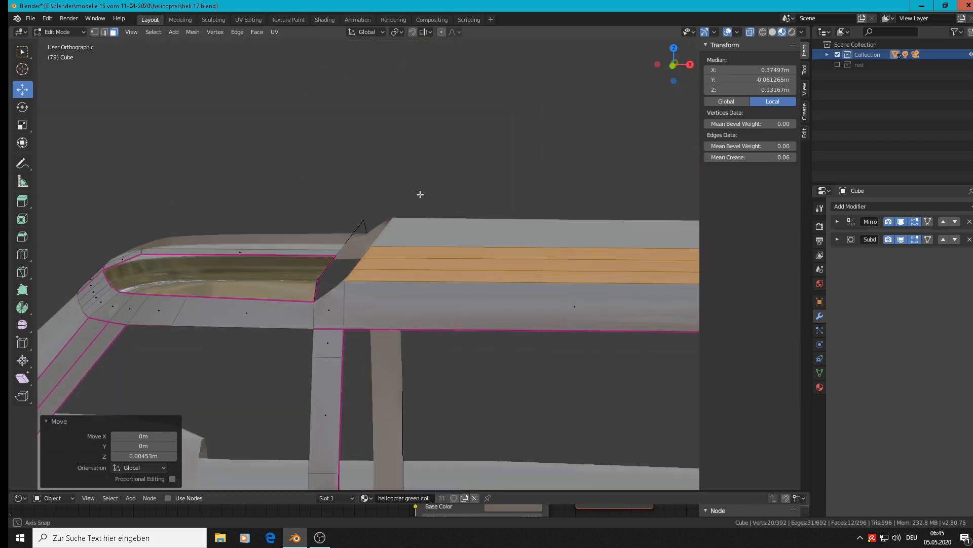
{"action": "scroll", "coordinate": [421, 189], "scroll_direction": "up", "scroll_amount": 3}
{"action": "scroll", "coordinate": [431, 167], "scroll_direction": "down", "scroll_amount": 3}
{"action": "middle_click_drag", "start_coordinate": [437, 152], "coordinate": [441, 150]}
{"action": "scroll", "coordinate": [440, 153], "scroll_direction": "up", "scroll_amount": 3}
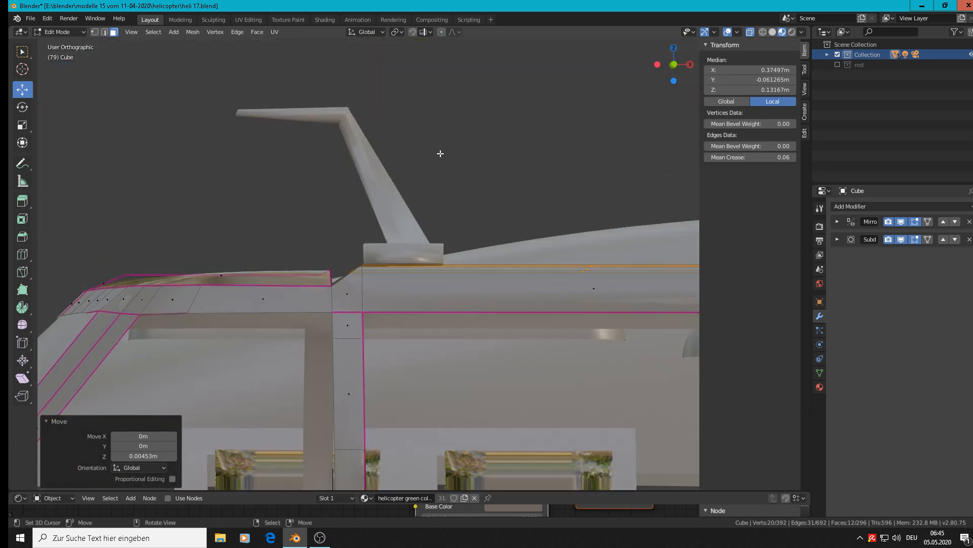
{"action": "middle_click_drag", "start_coordinate": [373, 249], "coordinate": [321, 320]}
{"action": "key", "text": "Tab"}
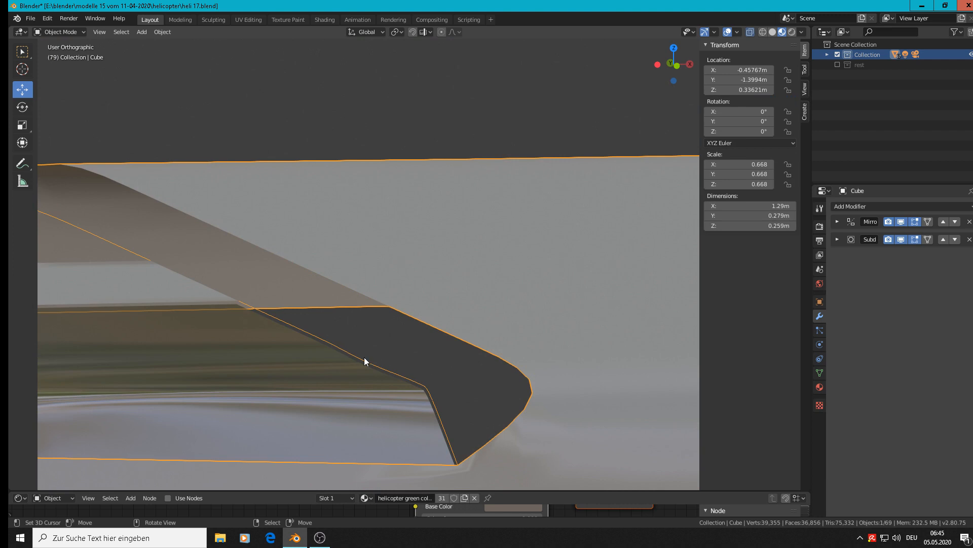
- Reopen the fuselage mesh and raise the vertex midway along the roof window's rear edge by 0.00012 m along Z
{"action": "key", "text": "Tab"}
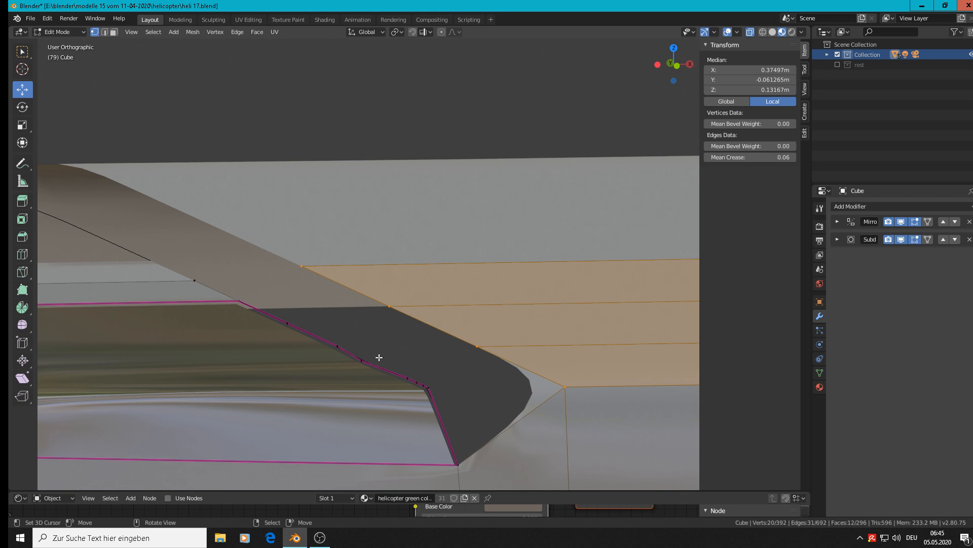
{"action": "left_click", "coordinate": [362, 356]}
{"action": "left_click_drag", "start_coordinate": [362, 327], "coordinate": [383, 336]}
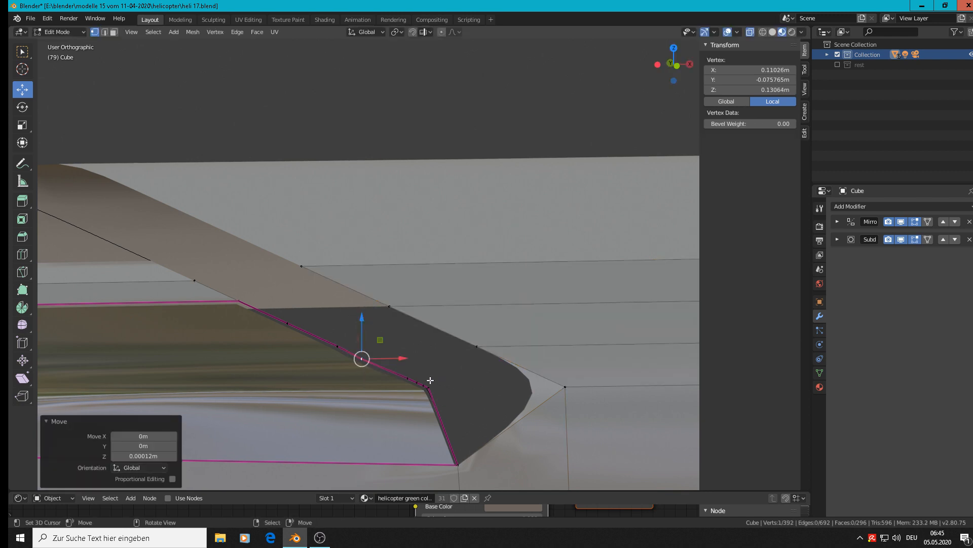
- Select the vertex path along the roof window's rear edge, flatten it by scaling to 0 along Z, and leave mesh editing
{"action": "scroll", "coordinate": [429, 382], "scroll_direction": "up", "scroll_amount": 7}
{"action": "scroll", "coordinate": [413, 385], "scroll_direction": "down", "scroll_amount": 1}
{"action": "scroll", "coordinate": [408, 383], "scroll_direction": "down", "scroll_amount": 2}
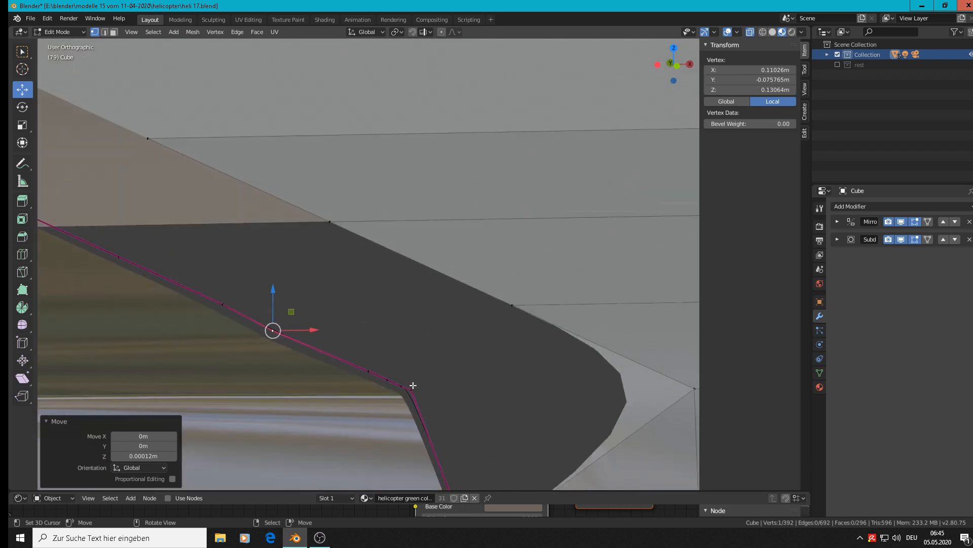
{"action": "left_click", "coordinate": [412, 389]}
{"action": "scroll", "coordinate": [184, 274], "scroll_direction": "down", "scroll_amount": 1}
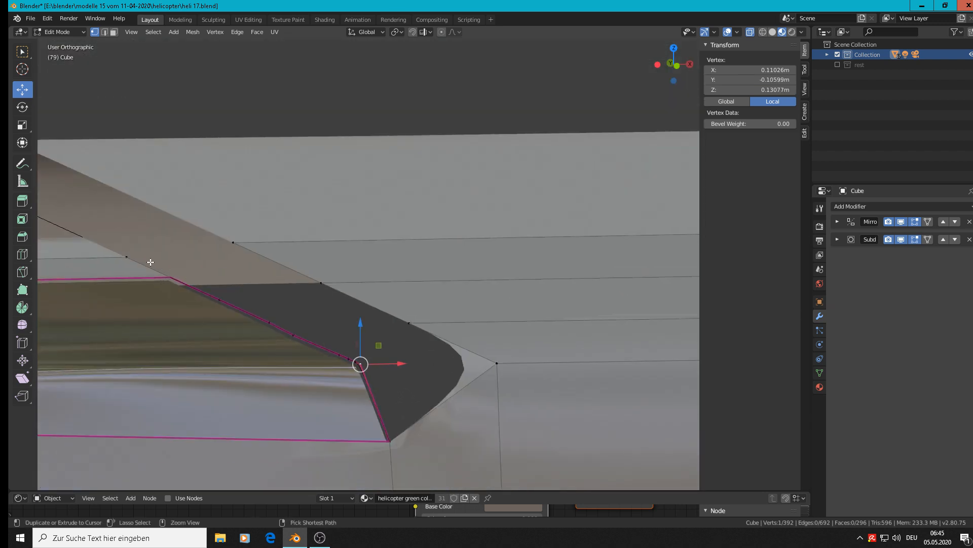
{"action": "left_click", "coordinate": [124, 255], "text": "ctrl"}
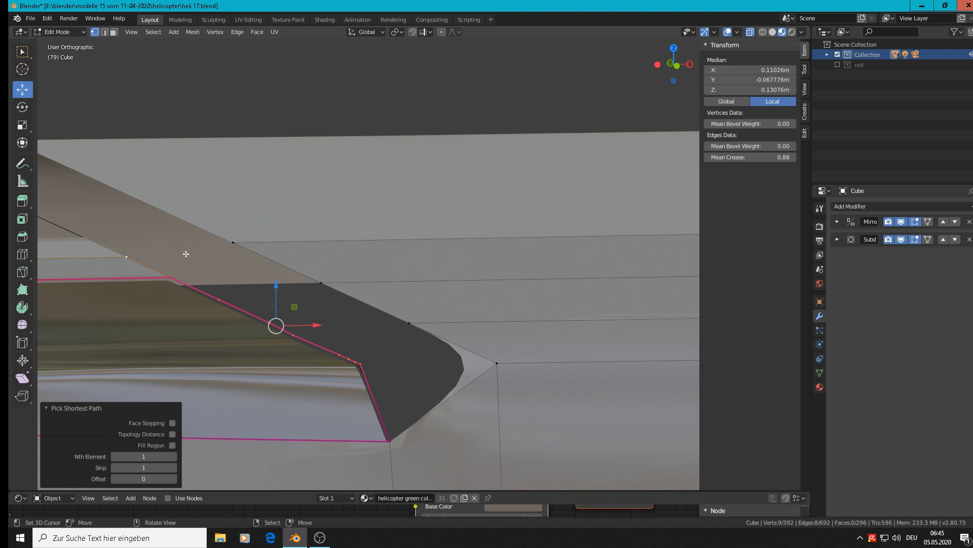
{"action": "key", "text": "s"}
{"action": "key", "text": "z"}
{"action": "key", "text": "0"}
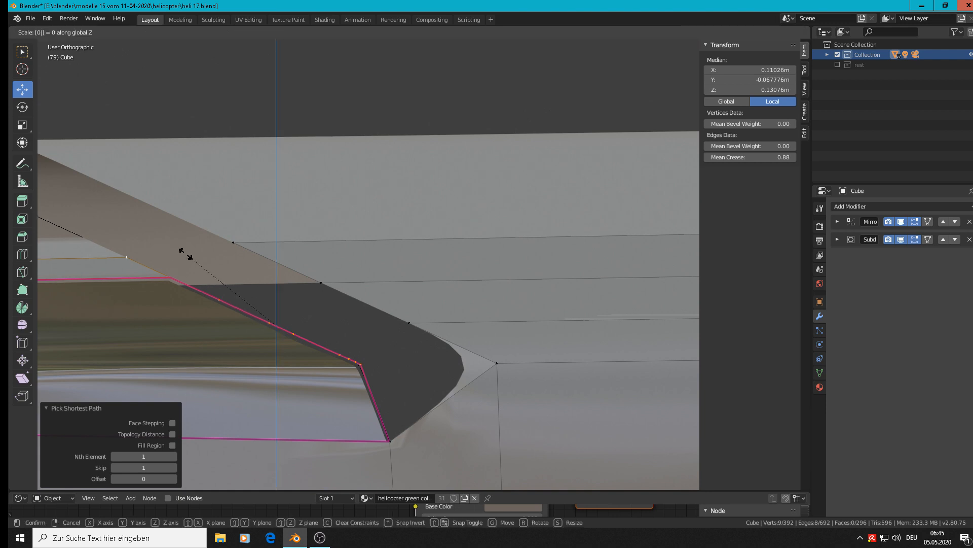
{"action": "key", "text": "Return"}
{"action": "key", "text": "Tab"}
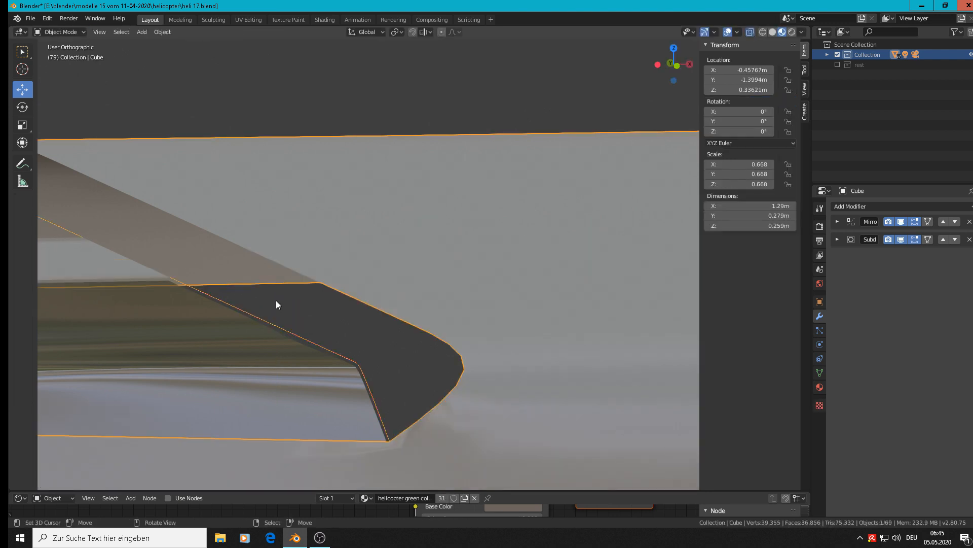
- Reopen the fuselage mesh and examine the roof window's rear edge and the gap's outer corner from several angles
{"action": "key", "text": "Tab"}
{"action": "scroll", "coordinate": [474, 384], "scroll_direction": "up", "scroll_amount": 1}
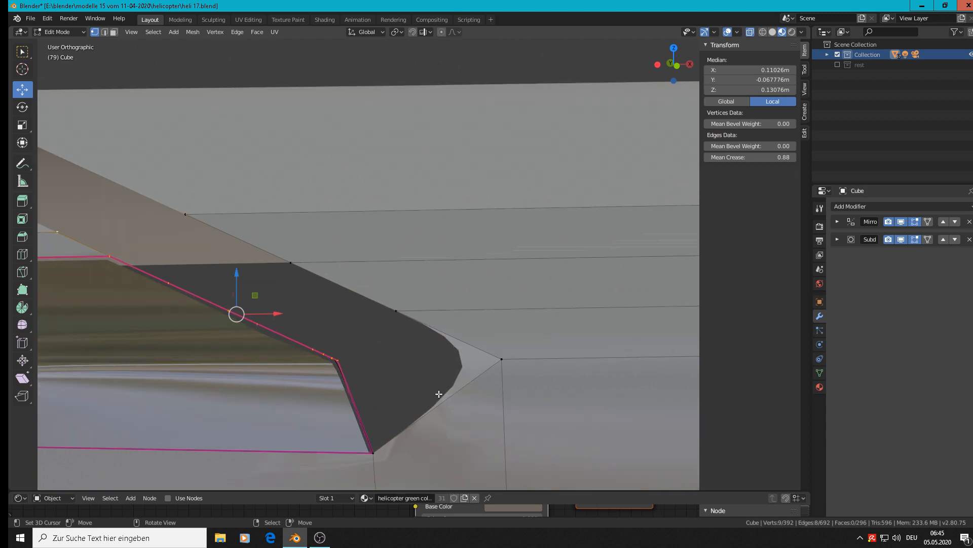
{"action": "middle_click_drag", "start_coordinate": [439, 393], "coordinate": [431, 362]}
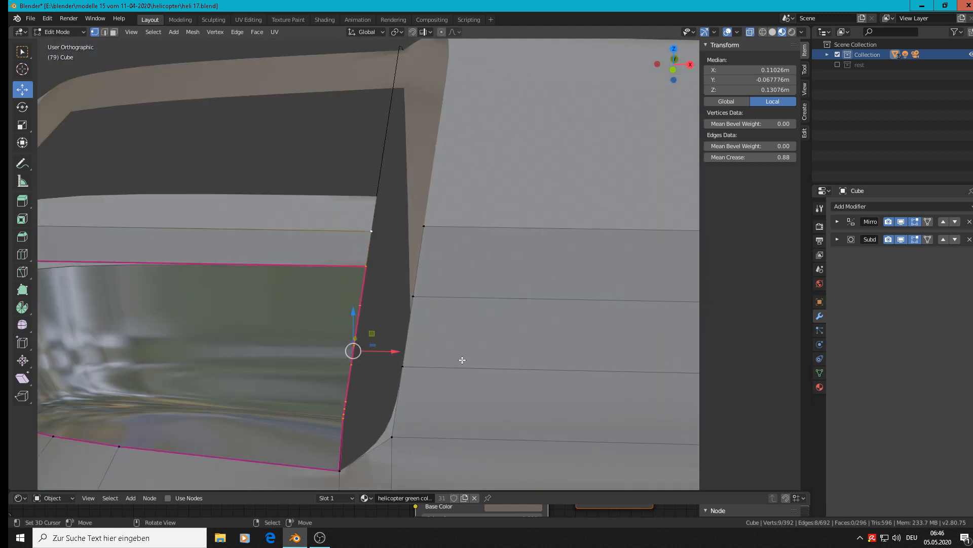
{"action": "middle_click_drag", "start_coordinate": [530, 330], "coordinate": [522, 317]}
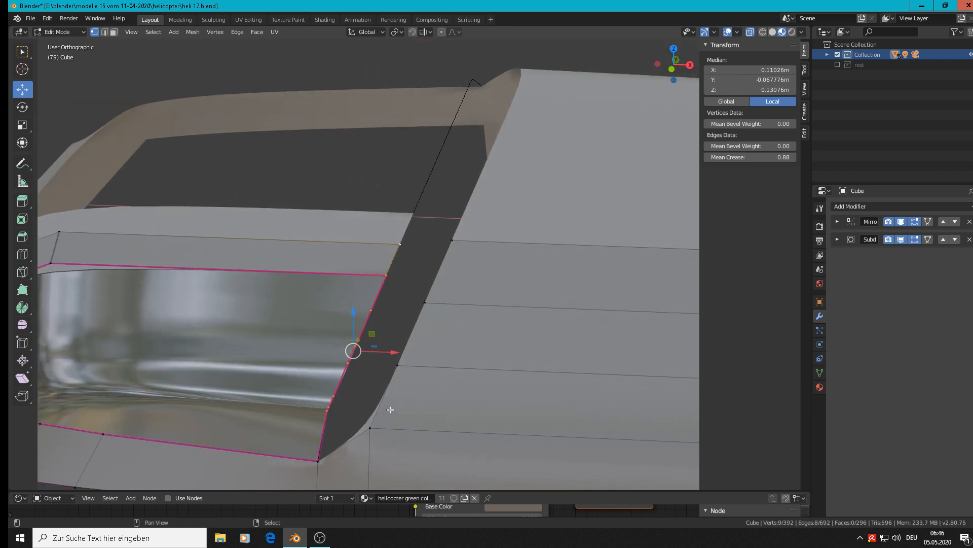
{"action": "middle_click_drag", "start_coordinate": [389, 408], "coordinate": [545, 292], "text": "shift"}
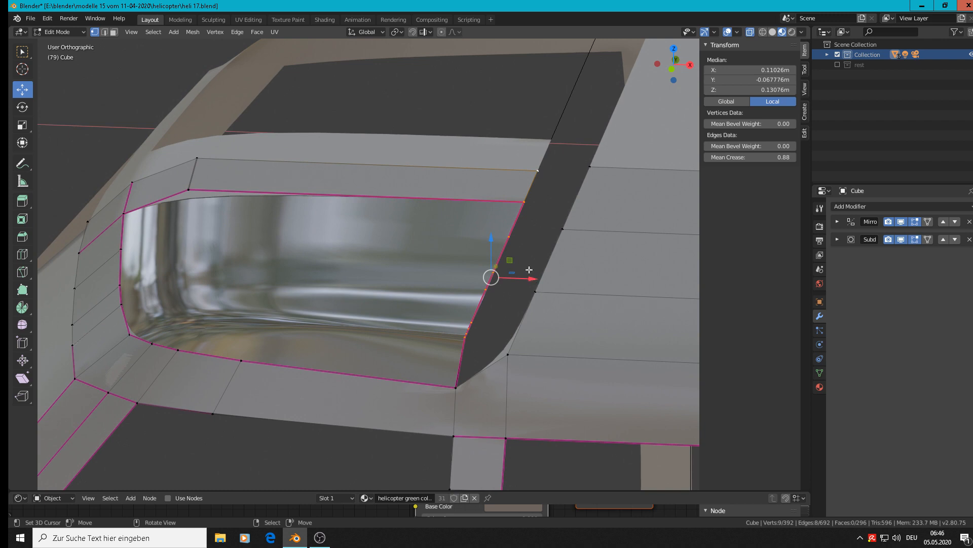
{"action": "scroll", "coordinate": [528, 269], "scroll_direction": "up", "scroll_amount": 3}
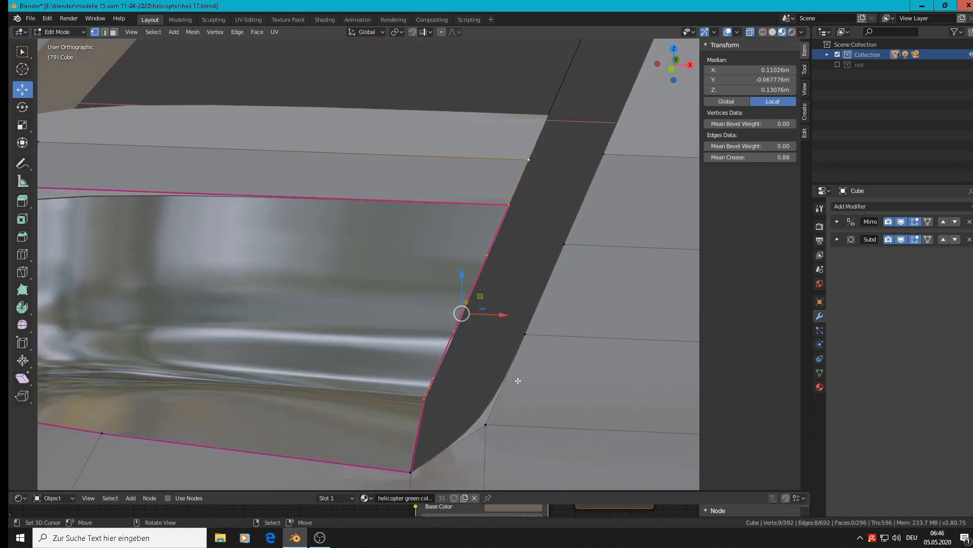
{"action": "middle_click_drag", "start_coordinate": [484, 416], "coordinate": [443, 252]}
{"action": "scroll", "coordinate": [455, 226], "scroll_direction": "up", "scroll_amount": 3}
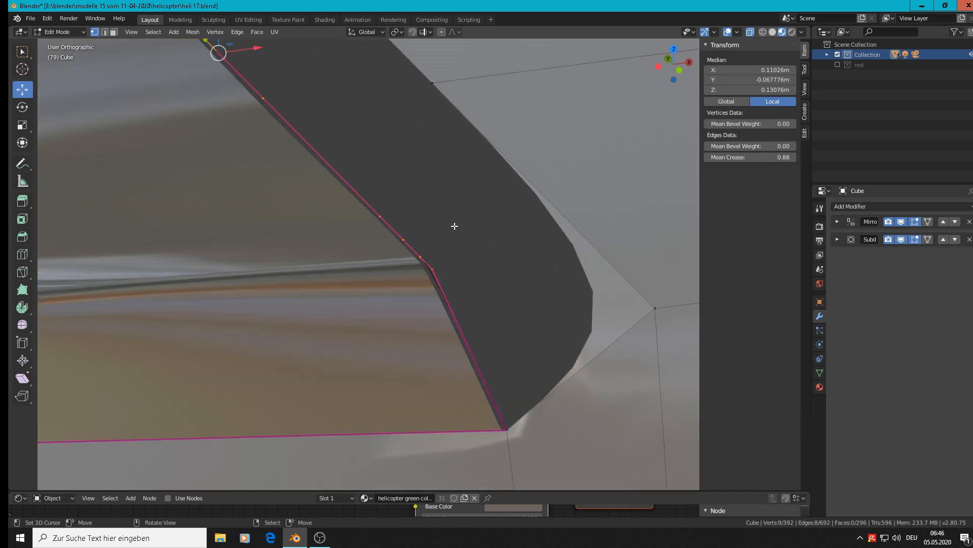
{"action": "scroll", "coordinate": [455, 226], "scroll_direction": "down", "scroll_amount": 4}
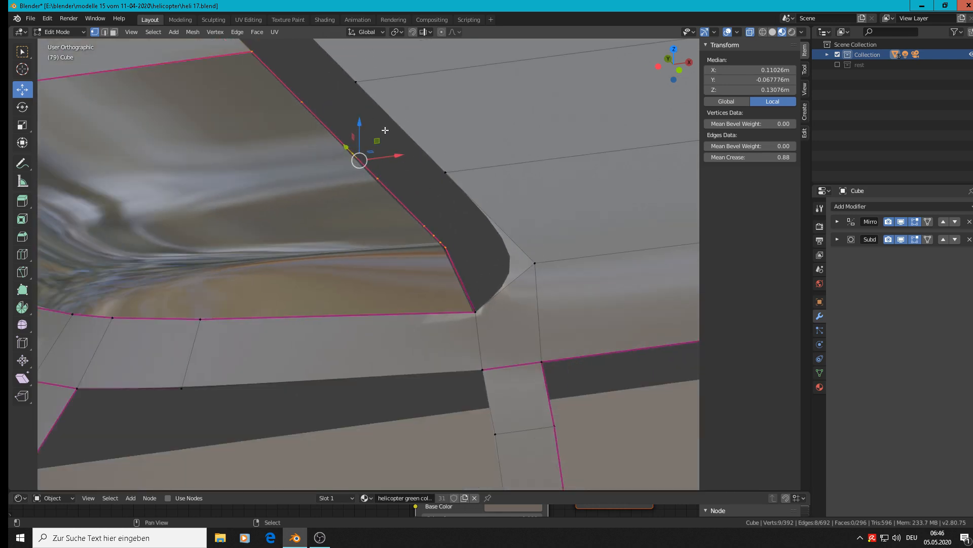
{"action": "middle_click_drag", "start_coordinate": [452, 224], "coordinate": [519, 315], "text": "shift"}
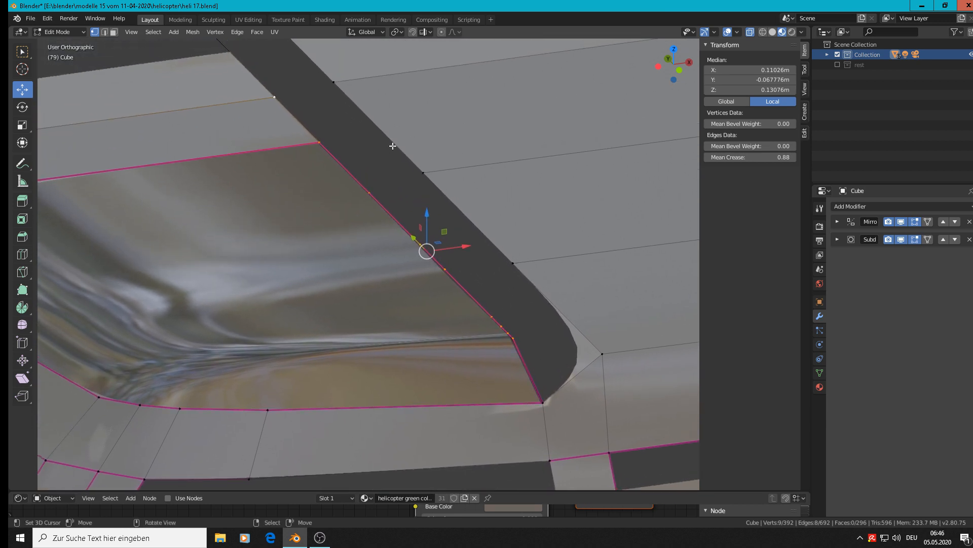
{"action": "scroll", "coordinate": [393, 145], "scroll_direction": "down", "scroll_amount": 5}
{"action": "scroll", "coordinate": [442, 134], "scroll_direction": "up", "scroll_amount": 3}
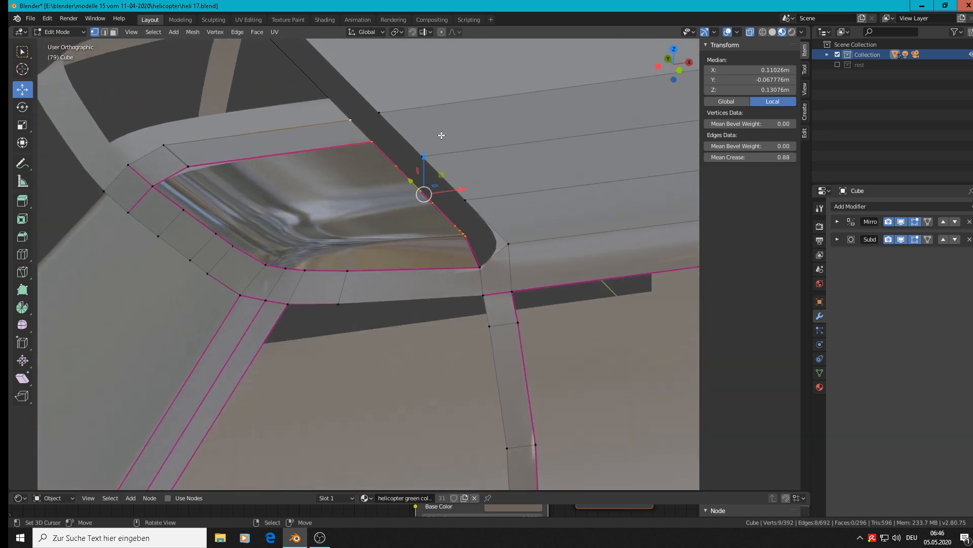
{"action": "scroll", "coordinate": [440, 135], "scroll_direction": "down", "scroll_amount": 2}
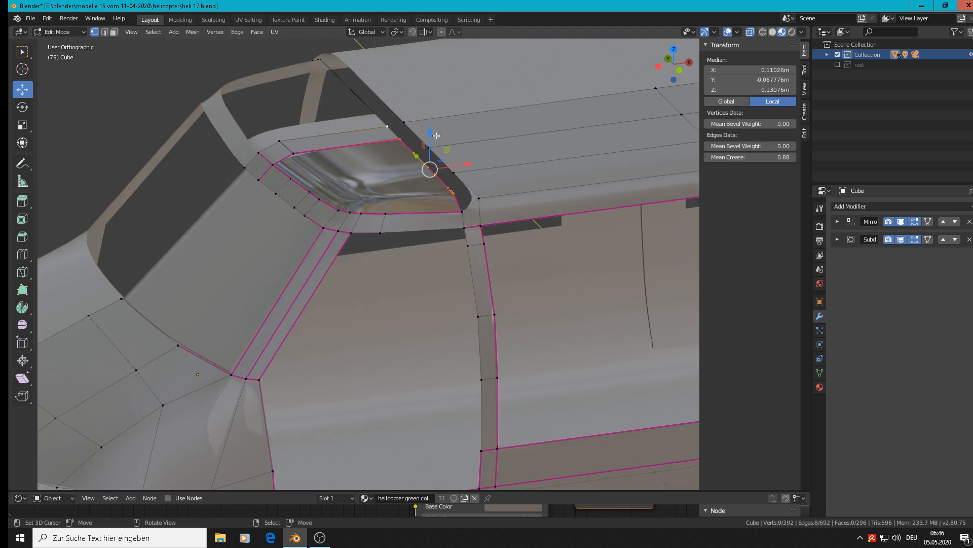
- Clear the mesh selection, check the fuselage in front view and return to object mode
{"action": "key", "text": "alt+a"}
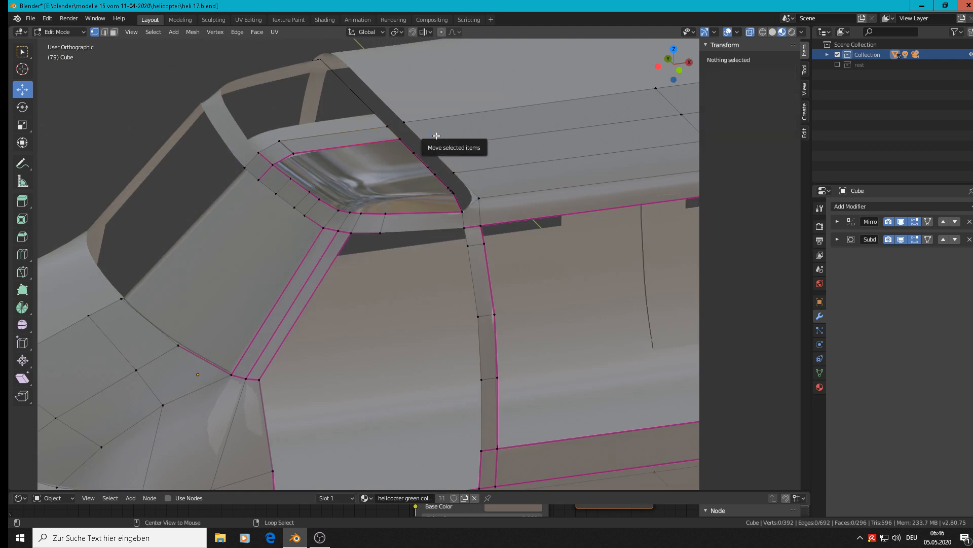
{"action": "scroll", "coordinate": [466, 210], "scroll_direction": "down", "scroll_amount": 2}
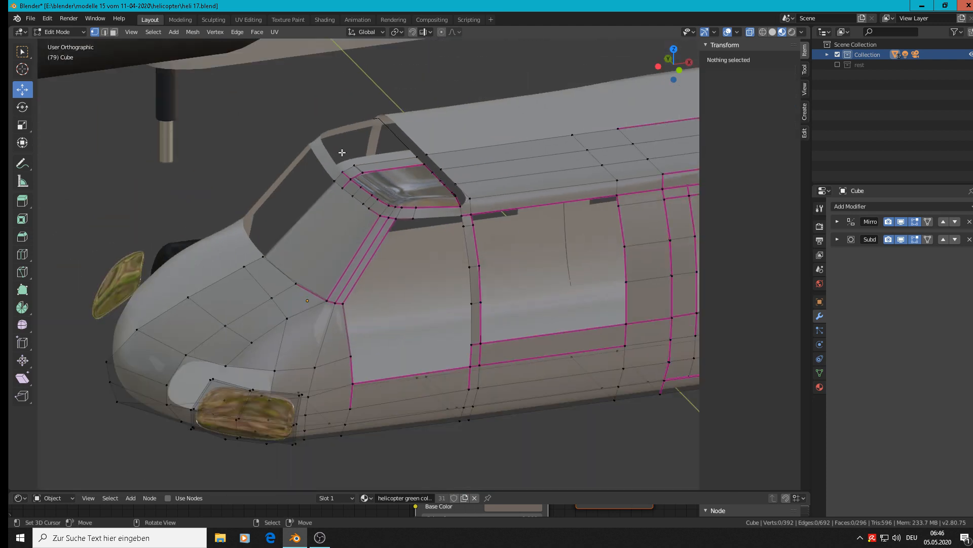
{"action": "middle_click_drag", "start_coordinate": [341, 152], "coordinate": [307, 119]}
{"action": "key", "text": "KP_1"}
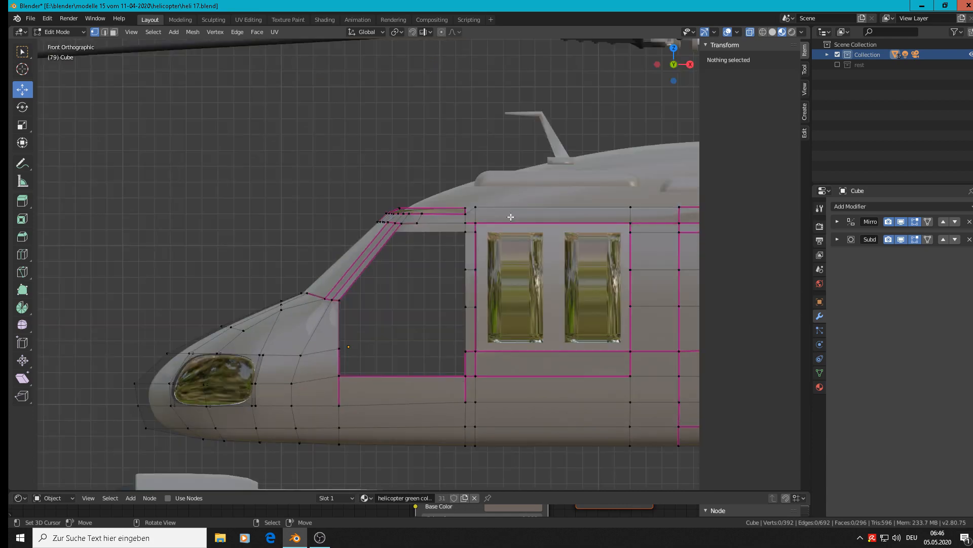
{"action": "scroll", "coordinate": [511, 217], "scroll_direction": "down", "scroll_amount": 4}
{"action": "key", "text": "Tab"}
- Save the current project file, heli 17.blend
{"action": "middle_click_drag", "start_coordinate": [525, 260], "coordinate": [317, 263]}
{"action": "scroll", "coordinate": [318, 263], "scroll_direction": "up", "scroll_amount": 3}
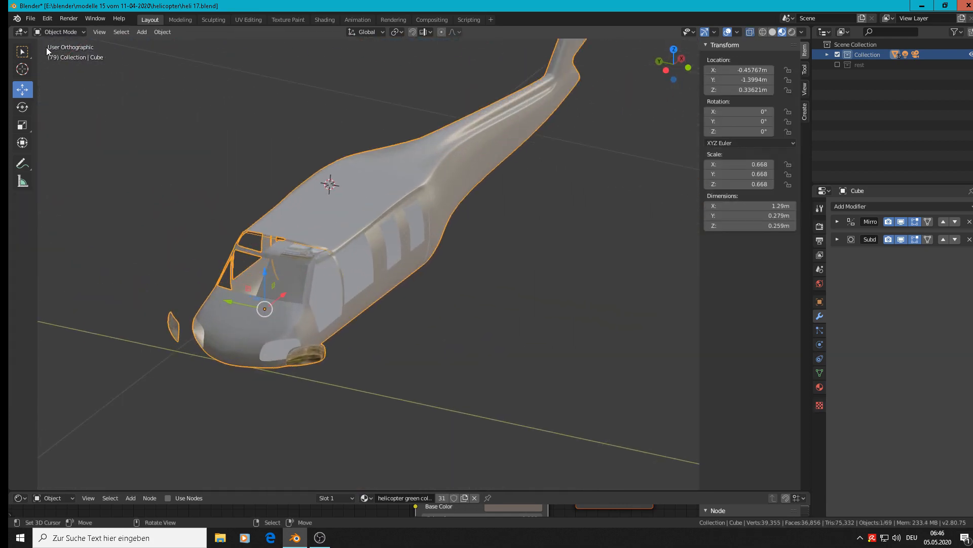
{"action": "left_click", "coordinate": [30, 18]}
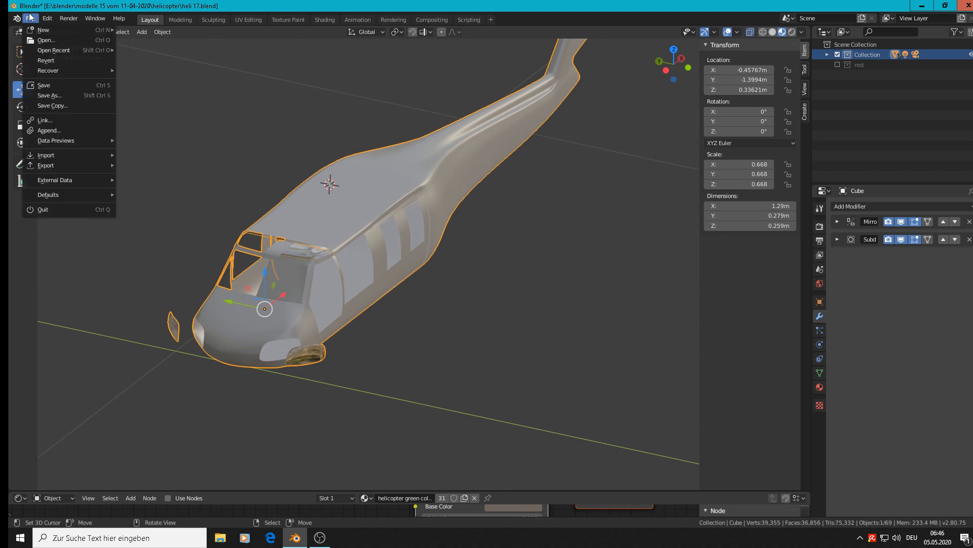
{"action": "left_click", "coordinate": [59, 89]}
- Move the fuselage 1.36 m along Y, back into place under the main rotor assembly
{"action": "scroll", "coordinate": [417, 206], "scroll_direction": "down", "scroll_amount": 5}
{"action": "scroll", "coordinate": [461, 245], "scroll_direction": "up", "scroll_amount": 4}
{"action": "middle_click_drag", "start_coordinate": [462, 245], "coordinate": [421, 256]}
{"action": "middle_click_drag", "start_coordinate": [287, 249], "coordinate": [430, 333], "text": "shift"}
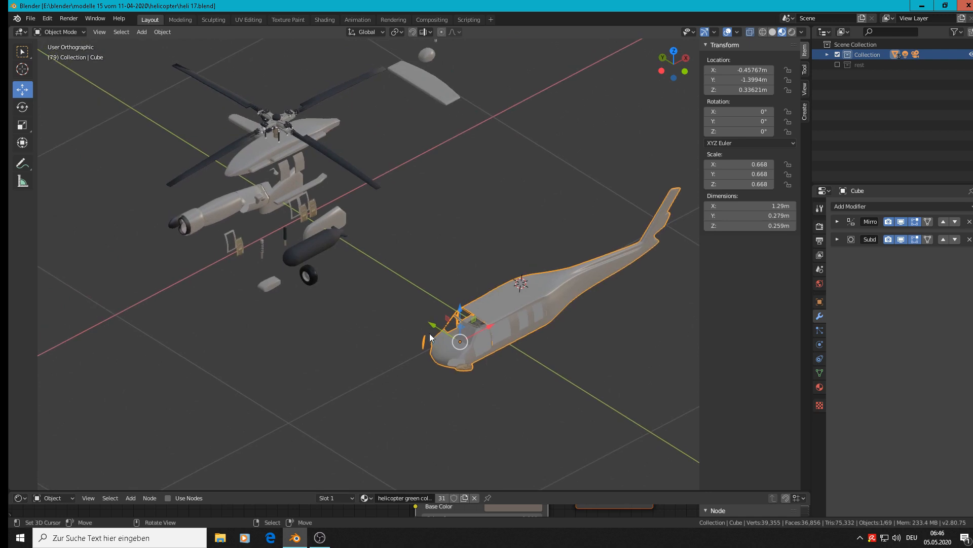
{"action": "key", "text": "g"}
{"action": "key", "text": "y"}
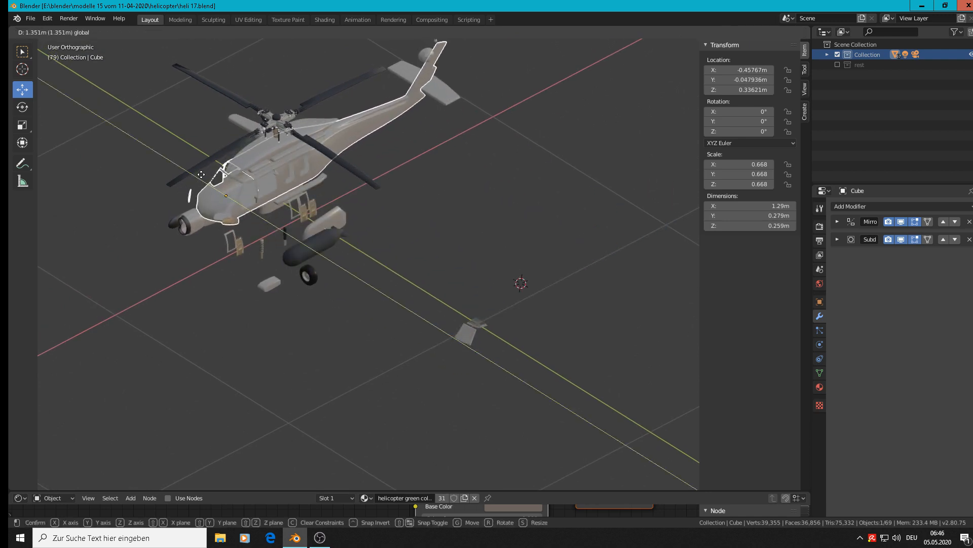
{"action": "left_click", "coordinate": [204, 177]}
- Examine the repositioned fuselage from the cockpit front, the side and above, checking its fit with the engine cover and rotor
{"action": "mouse_move", "coordinate": [205, 176]}
{"action": "middle_mouse_down"}
{"action": "mouse_move", "coordinate": [165, 149]}
{"action": "mouse_move", "coordinate": [181, 134]}
{"action": "mouse_move", "coordinate": [354, 232]}
{"action": "mouse_move", "coordinate": [434, 239]}
{"action": "middle_mouse_up"}
{"action": "scroll", "coordinate": [434, 238], "scroll_direction": "up", "scroll_amount": 6}
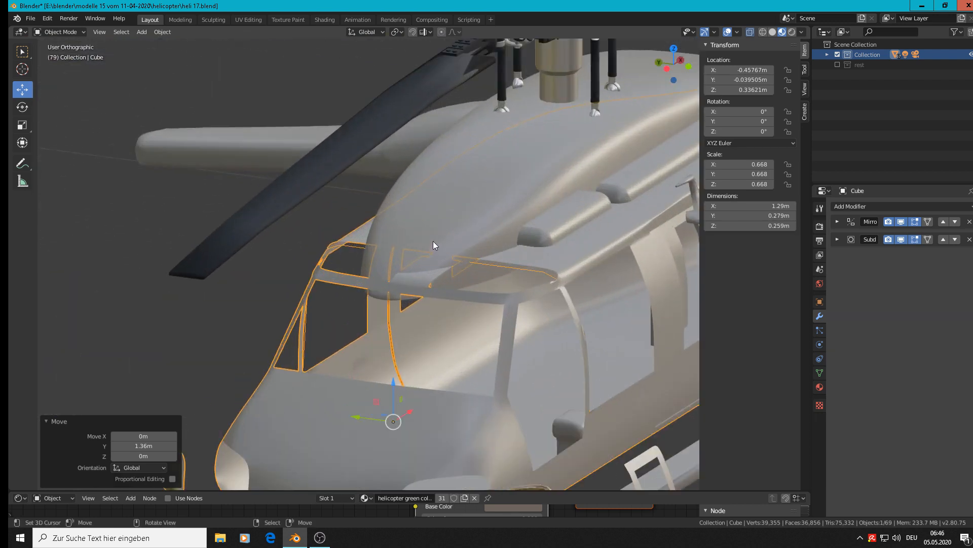
{"action": "scroll", "coordinate": [355, 280], "scroll_direction": "down", "scroll_amount": 3}
{"action": "scroll", "coordinate": [406, 262], "scroll_direction": "down", "scroll_amount": 2}
{"action": "middle_click_drag", "start_coordinate": [424, 261], "coordinate": [328, 230]}
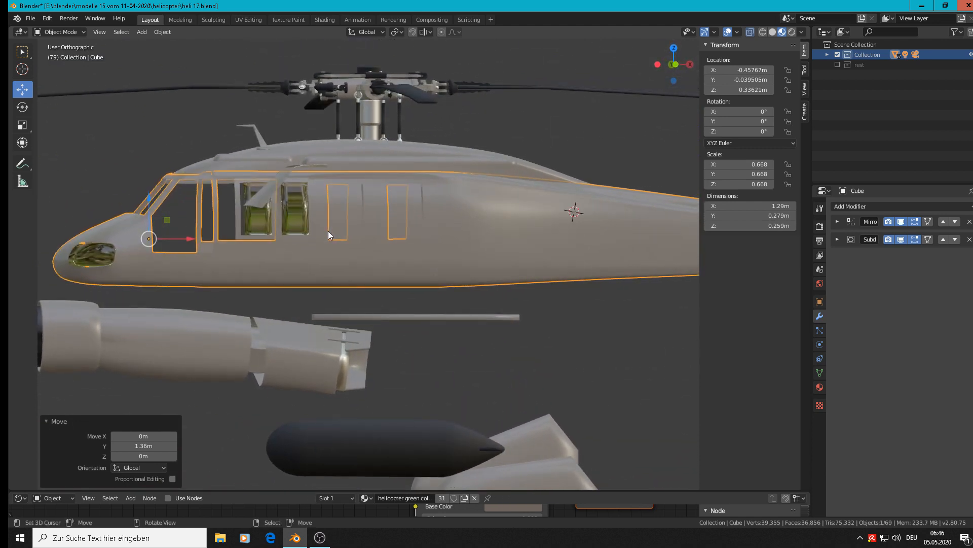
{"action": "scroll", "coordinate": [327, 230], "scroll_direction": "down", "scroll_amount": 1}
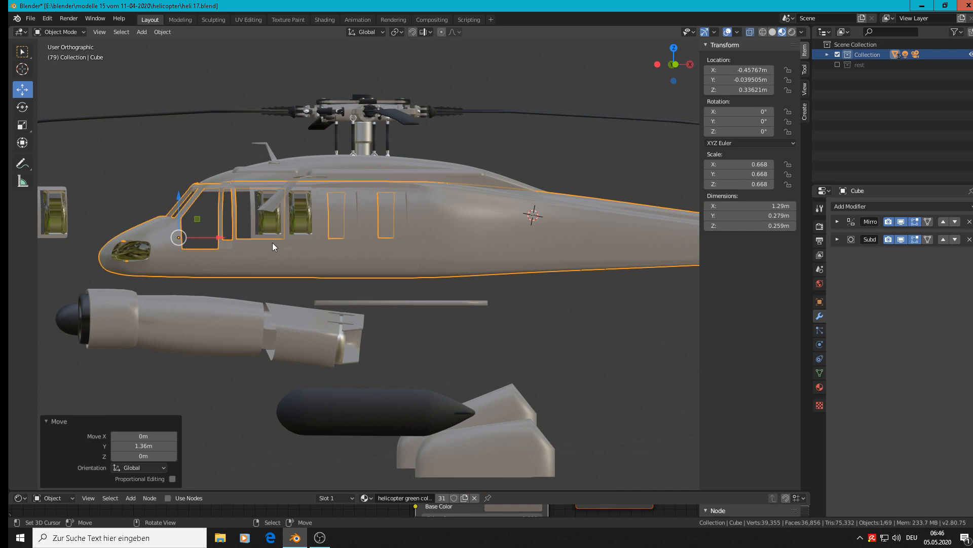
{"action": "middle_click_drag", "start_coordinate": [299, 251], "coordinate": [376, 287]}
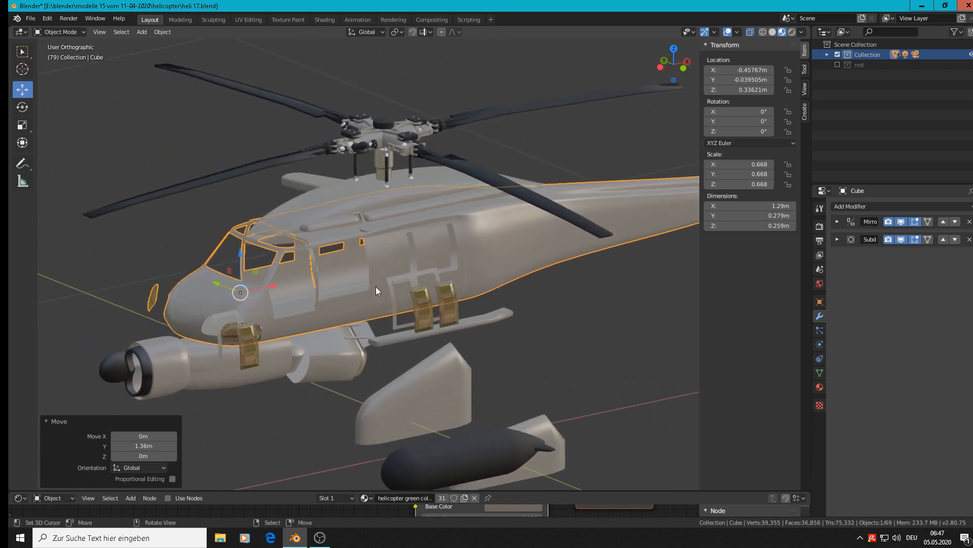
{"action": "scroll", "coordinate": [333, 282], "scroll_direction": "up", "scroll_amount": 5}
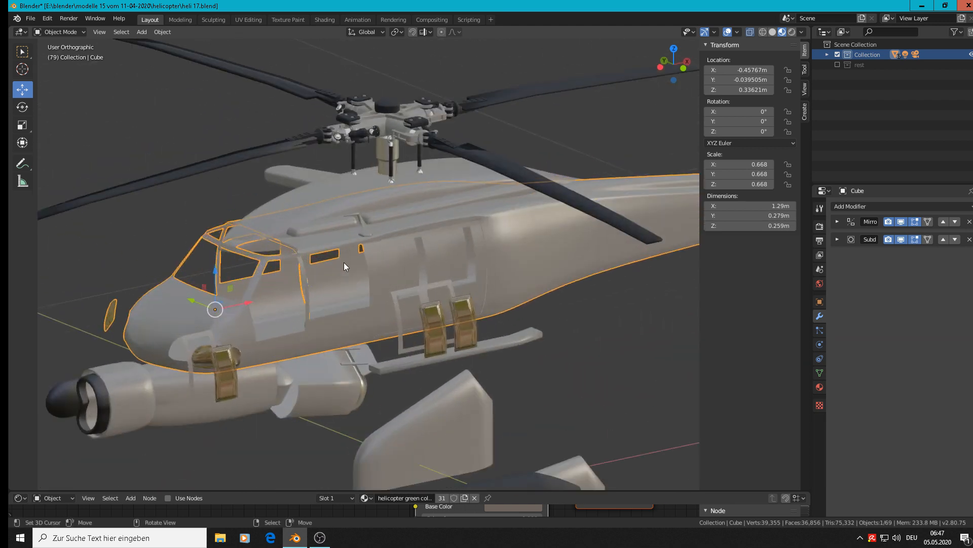
{"action": "scroll", "coordinate": [344, 263], "scroll_direction": "down", "scroll_amount": 4}
- Deselect the fuselage with the transform sidebar hidden, and save the heli 17.blend file again
{"action": "key", "text": "n"}
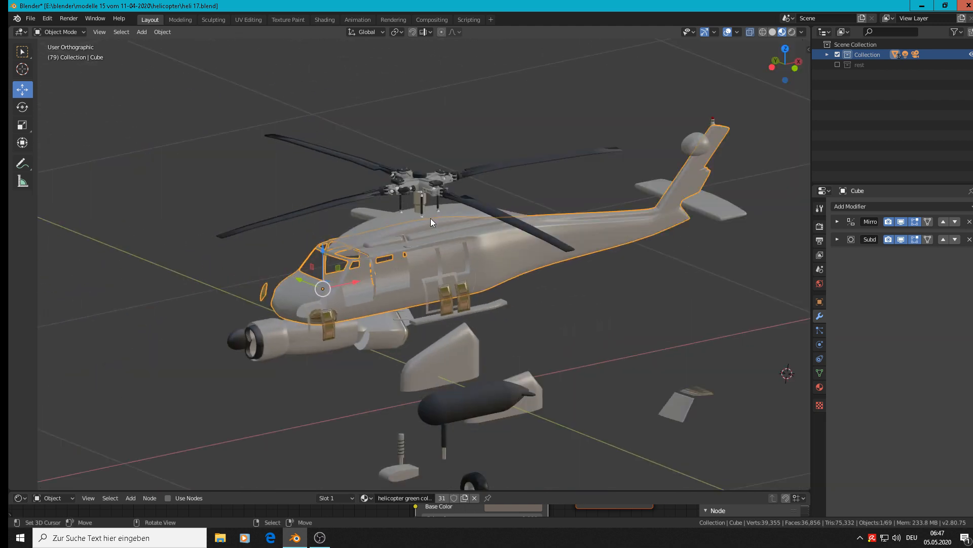
{"action": "key", "text": "alt+a"}
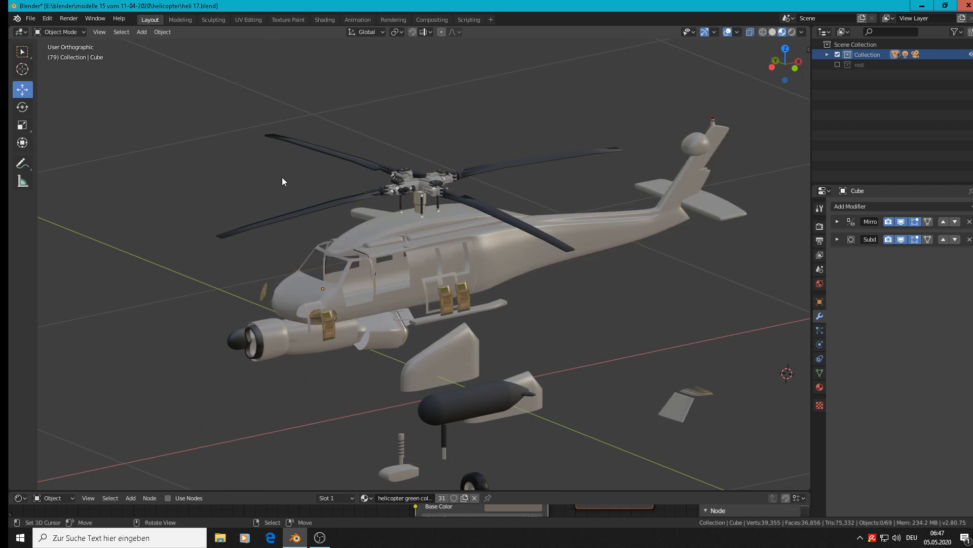
{"action": "middle_click_drag", "start_coordinate": [324, 267], "coordinate": [224, 242]}
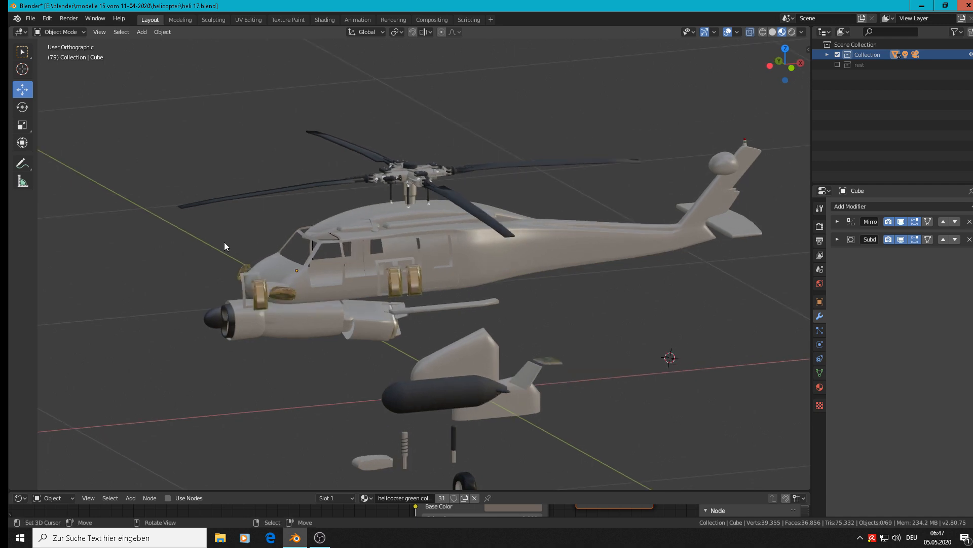
{"action": "left_click", "coordinate": [31, 18]}
{"action": "left_click", "coordinate": [65, 87]}
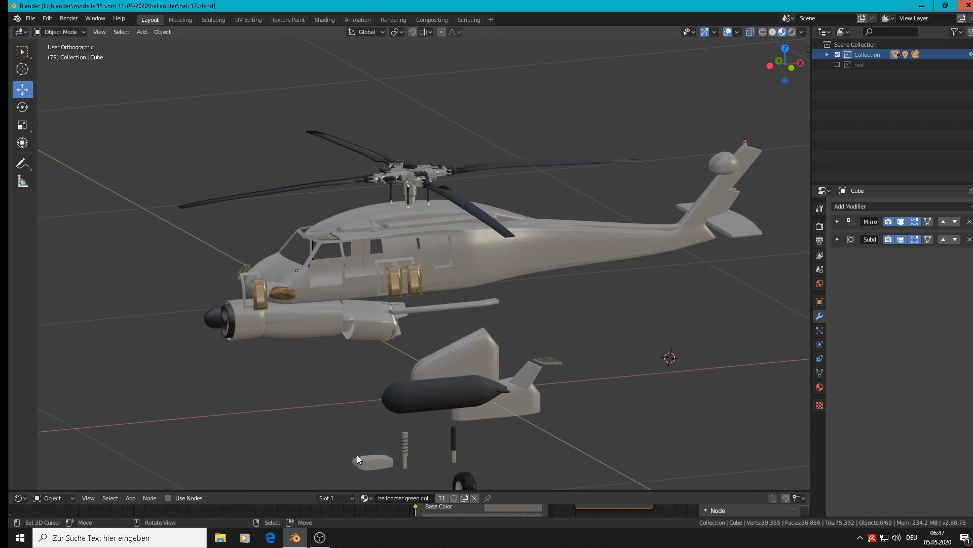
{"action": "mouse_move", "coordinate": [321, 545]}
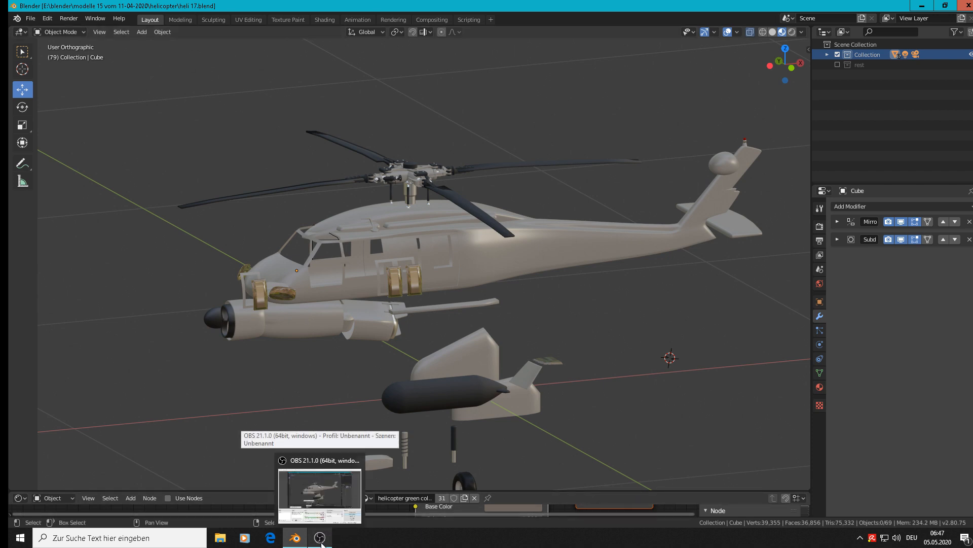
{"action": "left_click", "coordinate": [321, 538]}
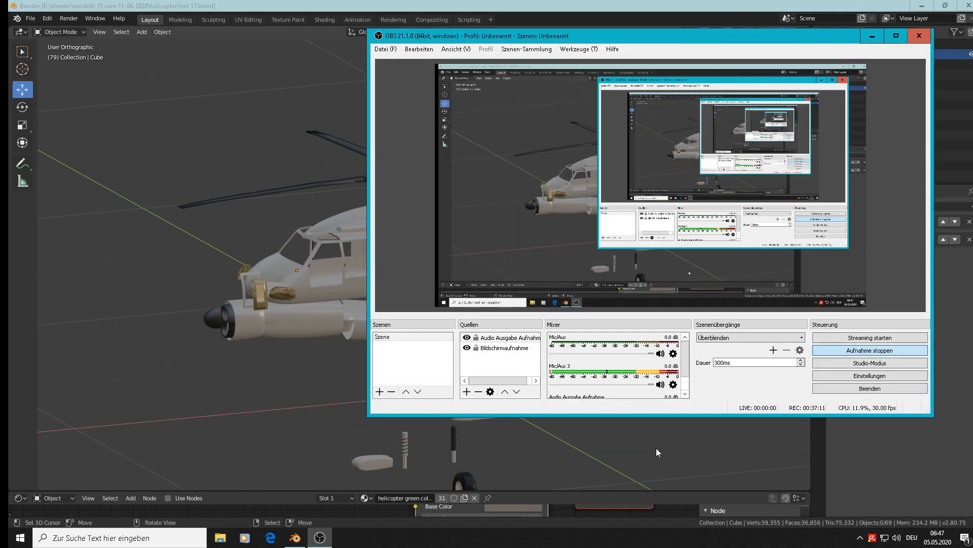